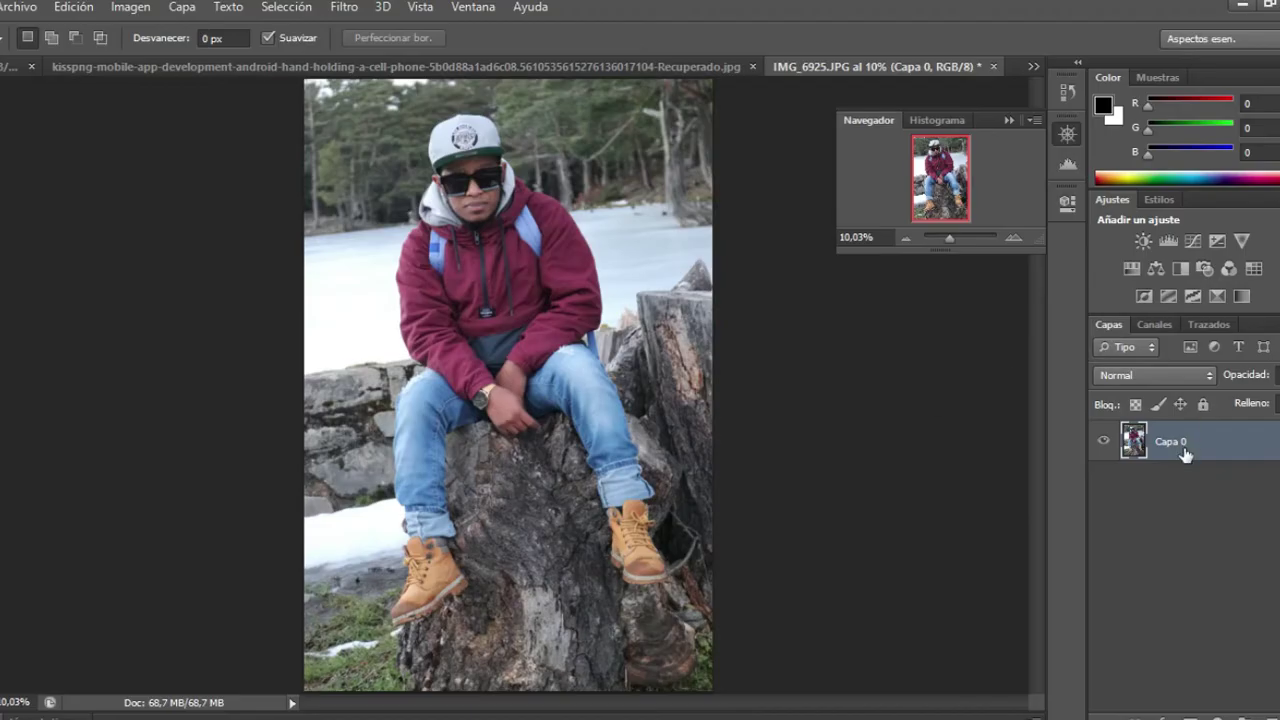
Duplicate Capa 0 as 'Capa 0 copia', zoom onto the upper body, and enter Quick Mask mode
key(ctrl+j)
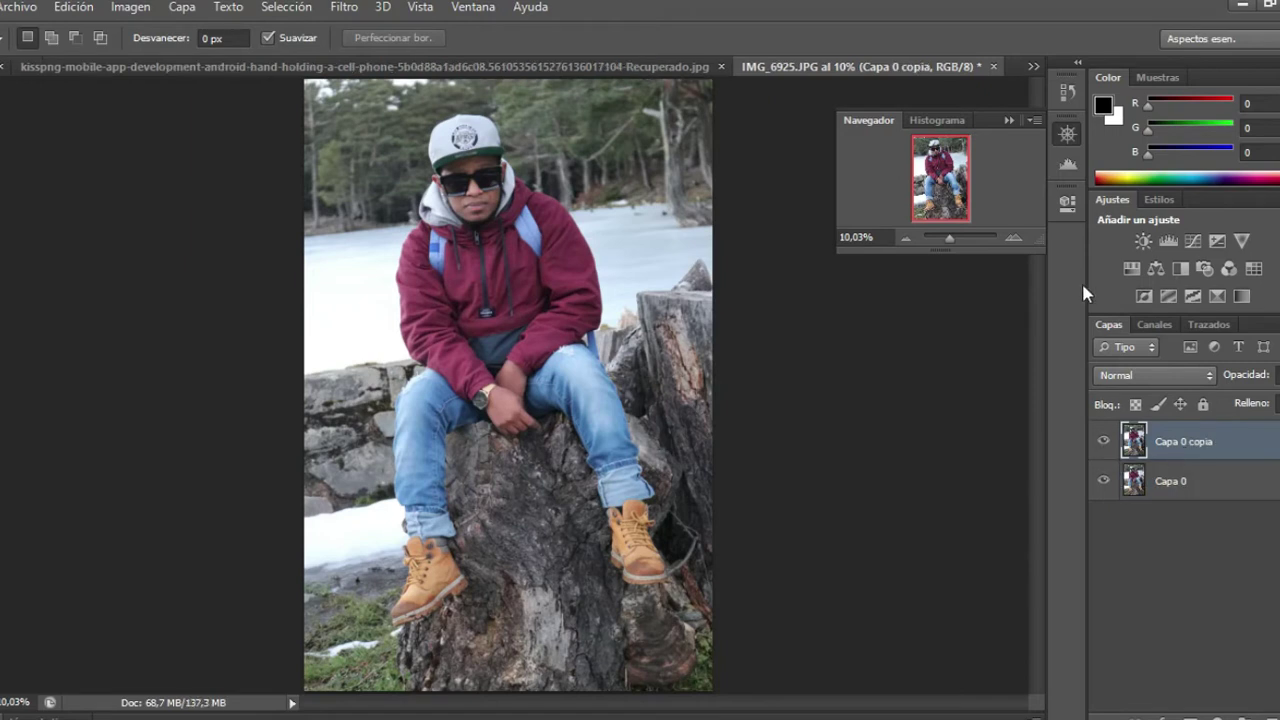
drag(948, 245, 952, 252)
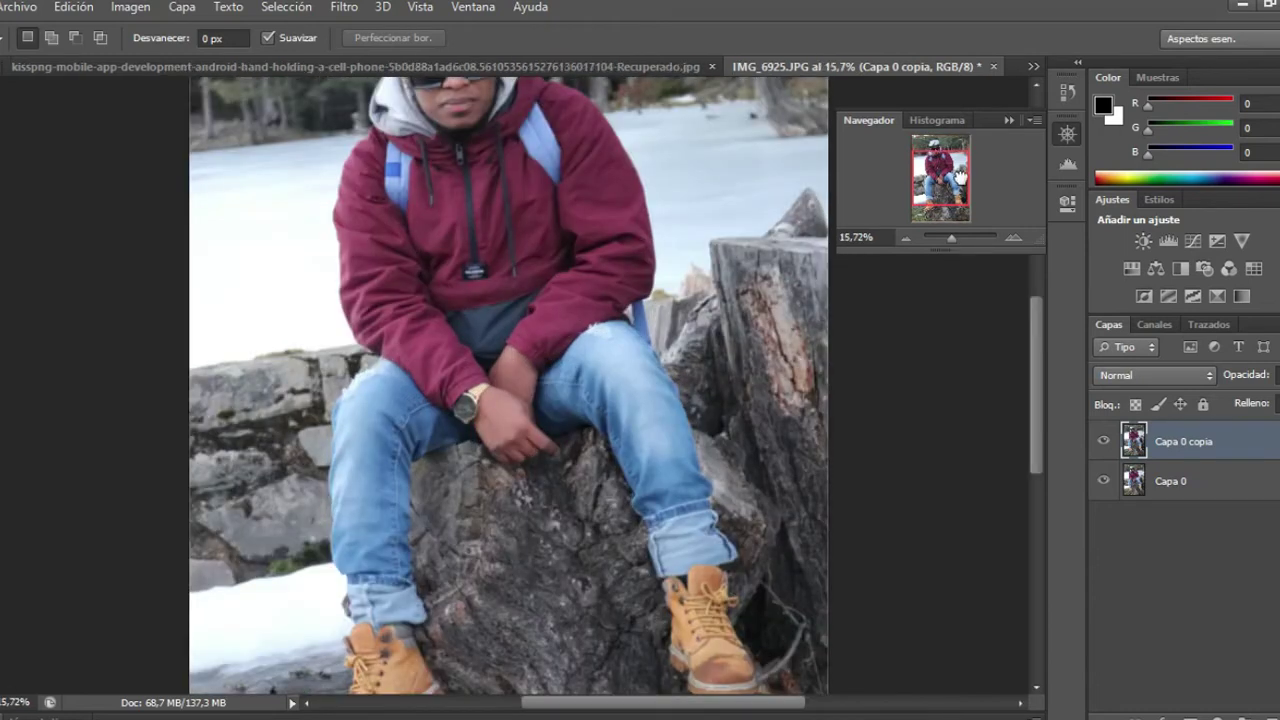
drag(960, 176, 955, 165)
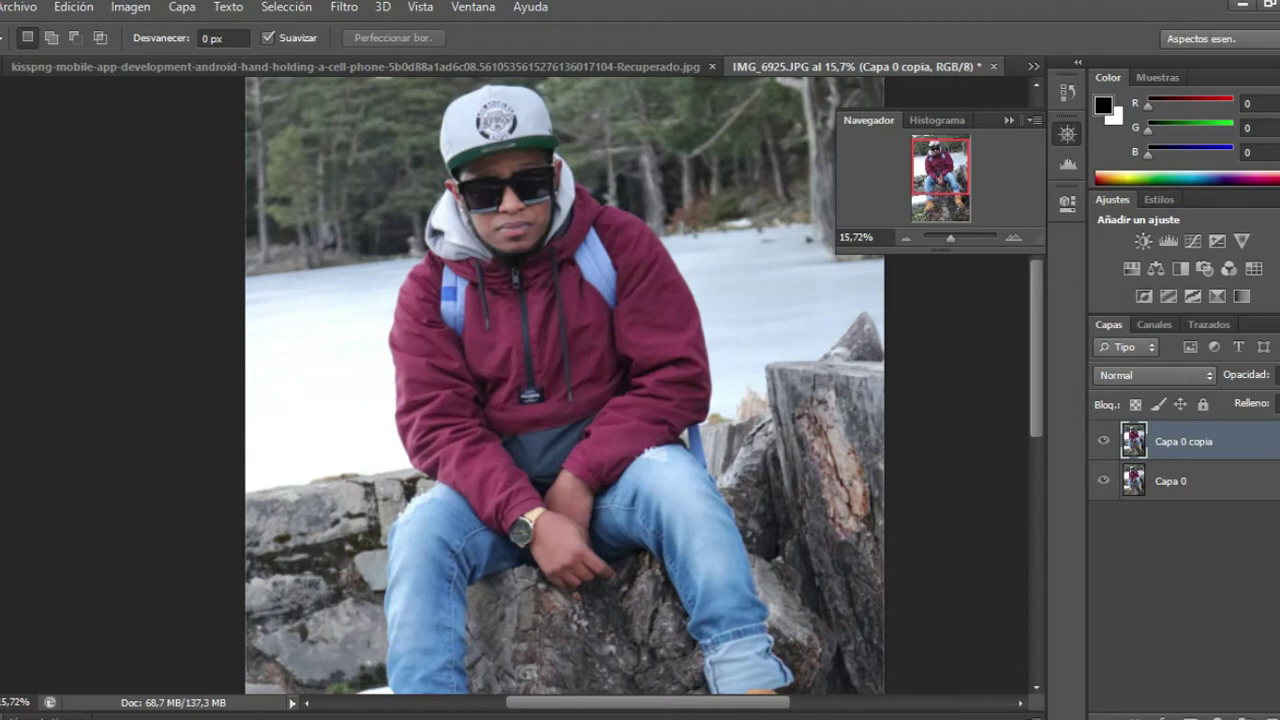
key(q)
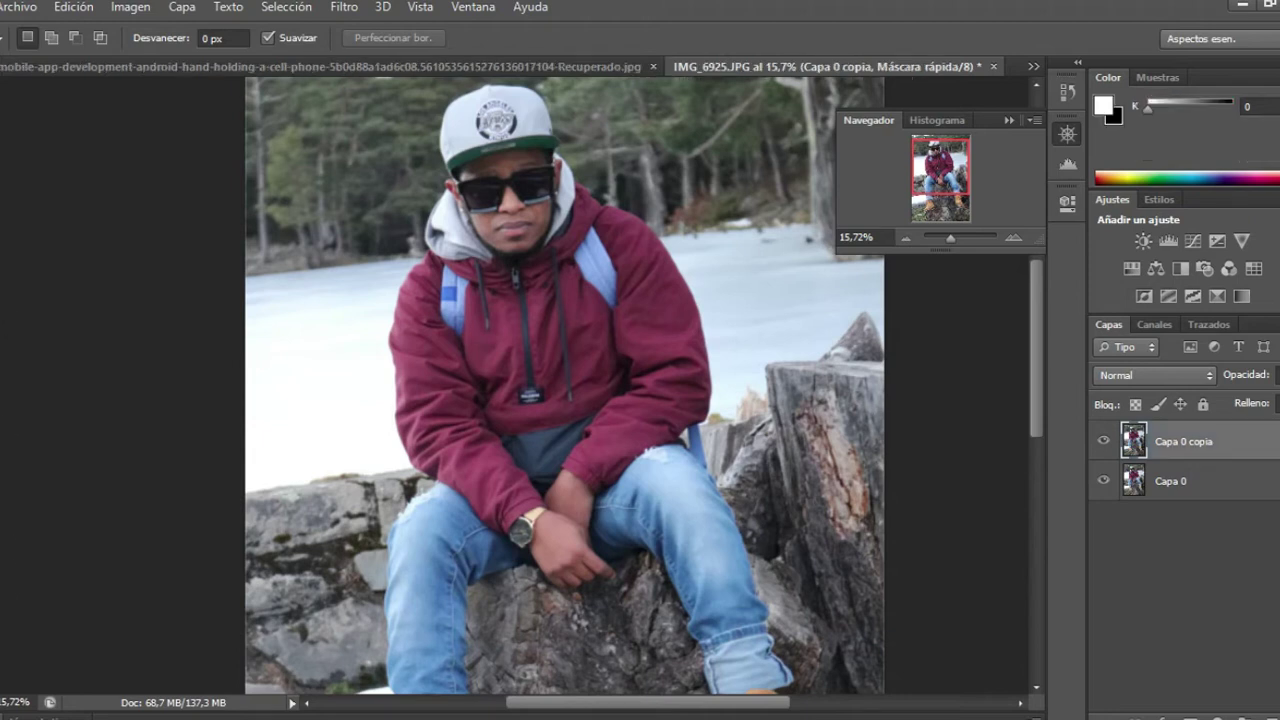
Paint a first black 236 px brush stroke across the jacket chest in Quick Mask
key(b)
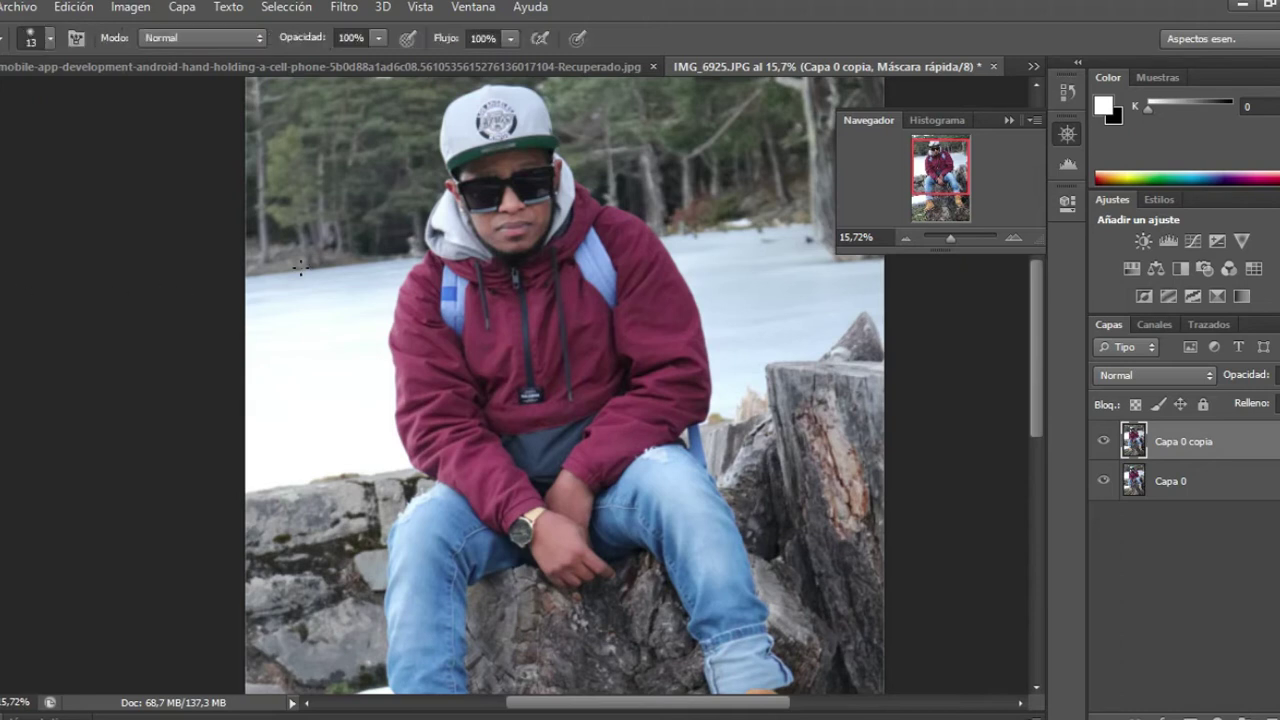
click(38, 42)
click(86, 102)
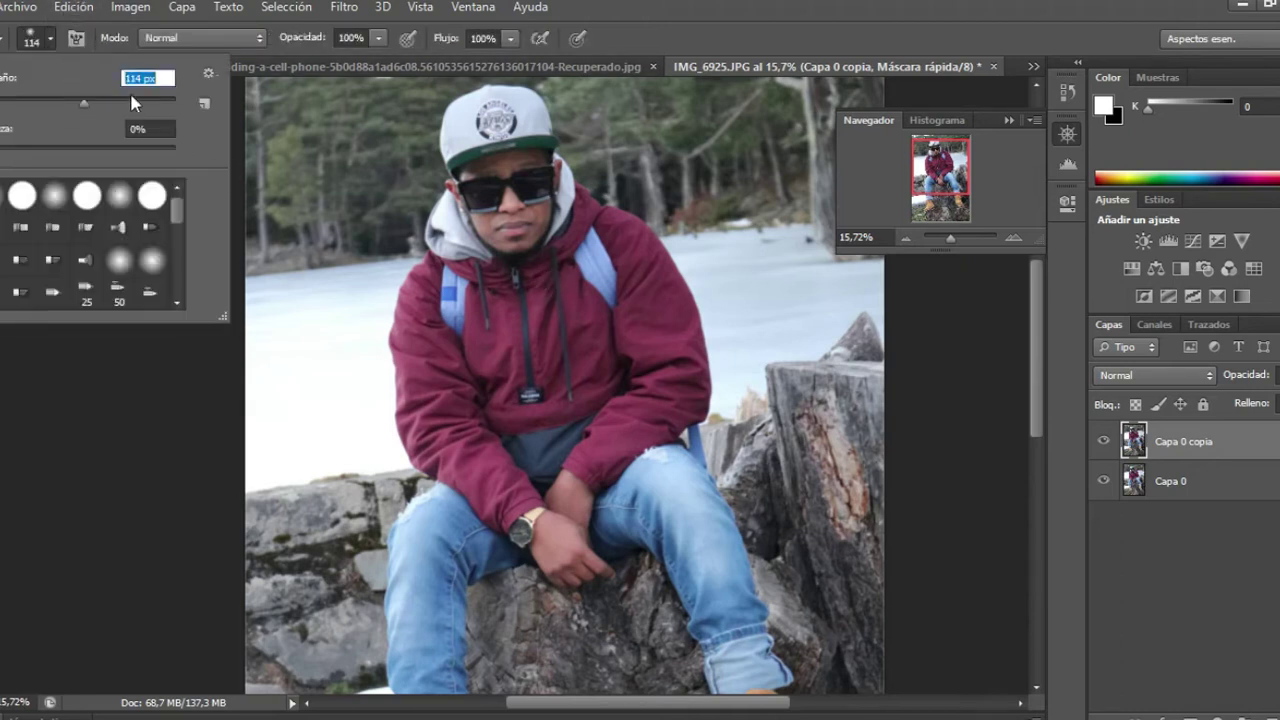
text(236)
key(Return)
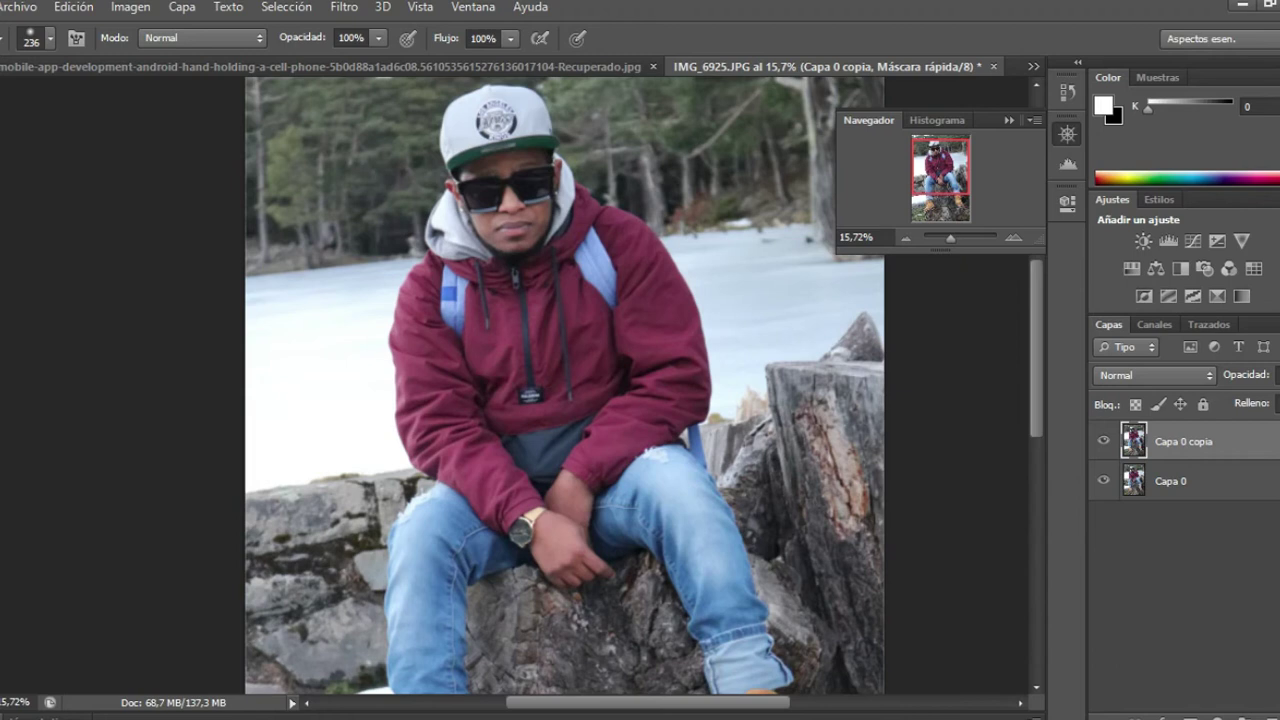
key(x)
drag(645, 338, 592, 332)
Zoom in on the jacket and mask the area right of the chest with an 86 px brush
drag(950, 245, 957, 245)
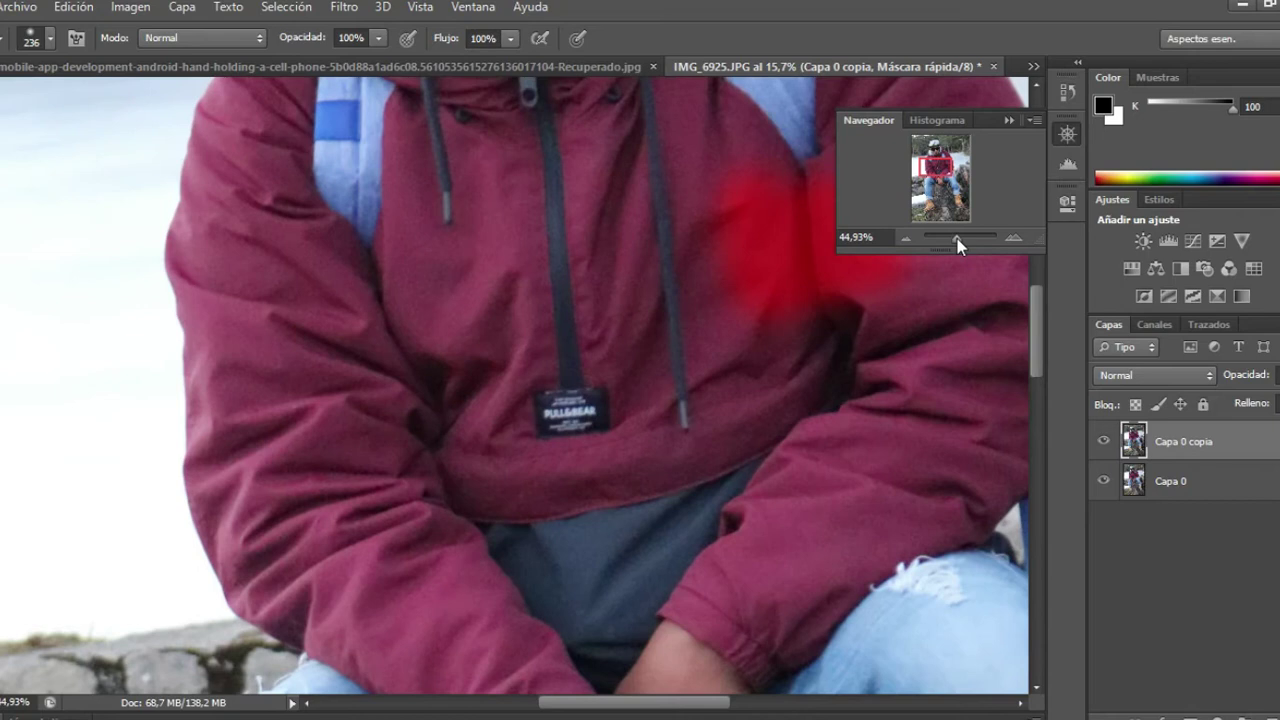
scroll(789, 246, up, 2)
scroll(800, 223, up, 1)
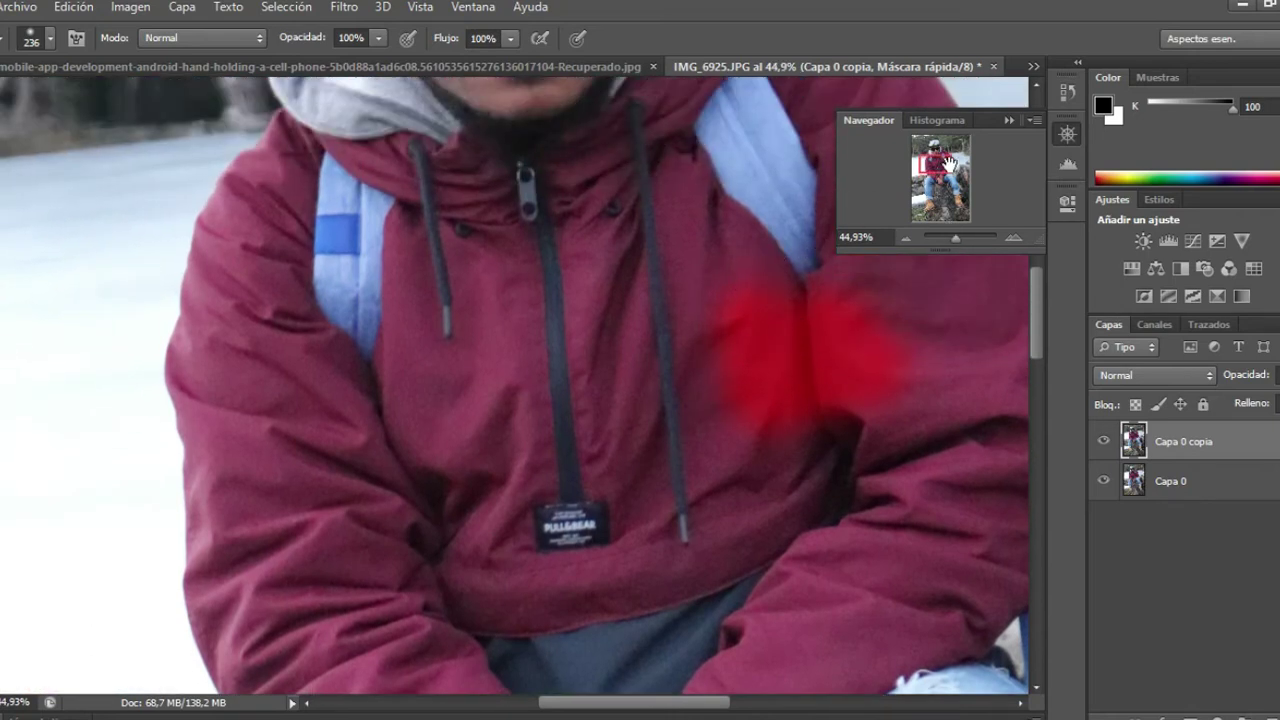
drag(932, 157, 937, 156)
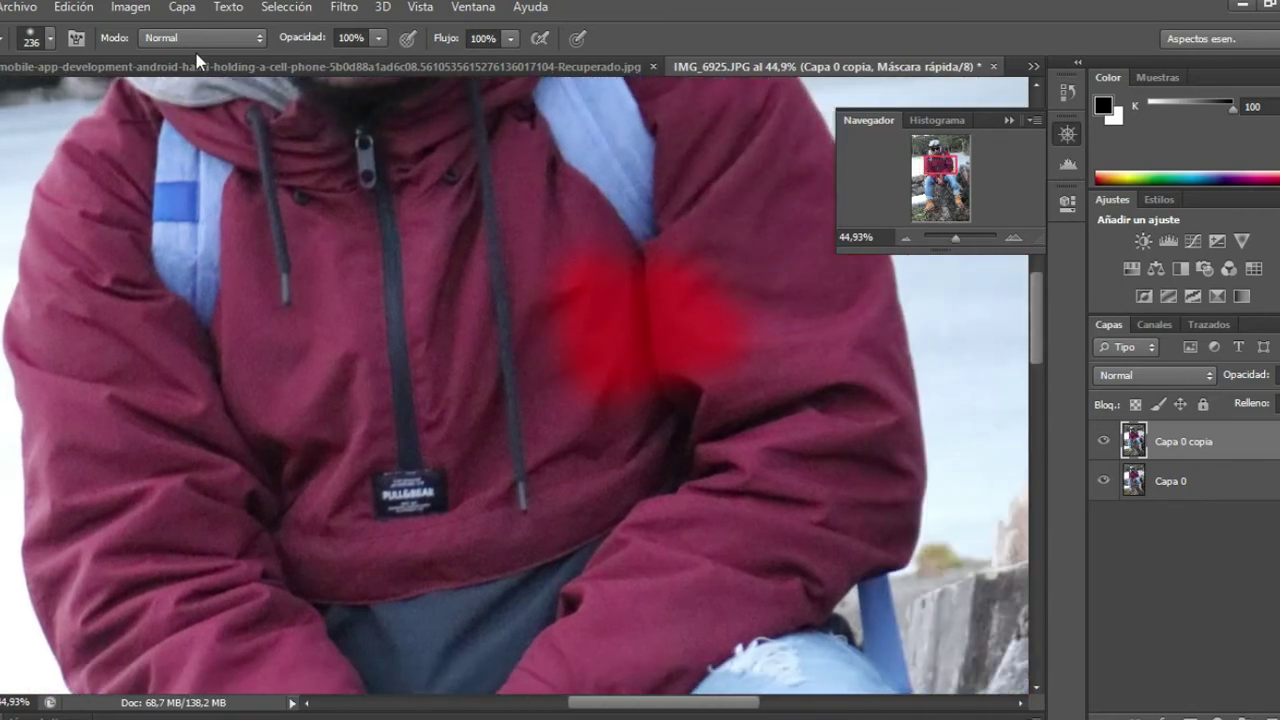
click(49, 38)
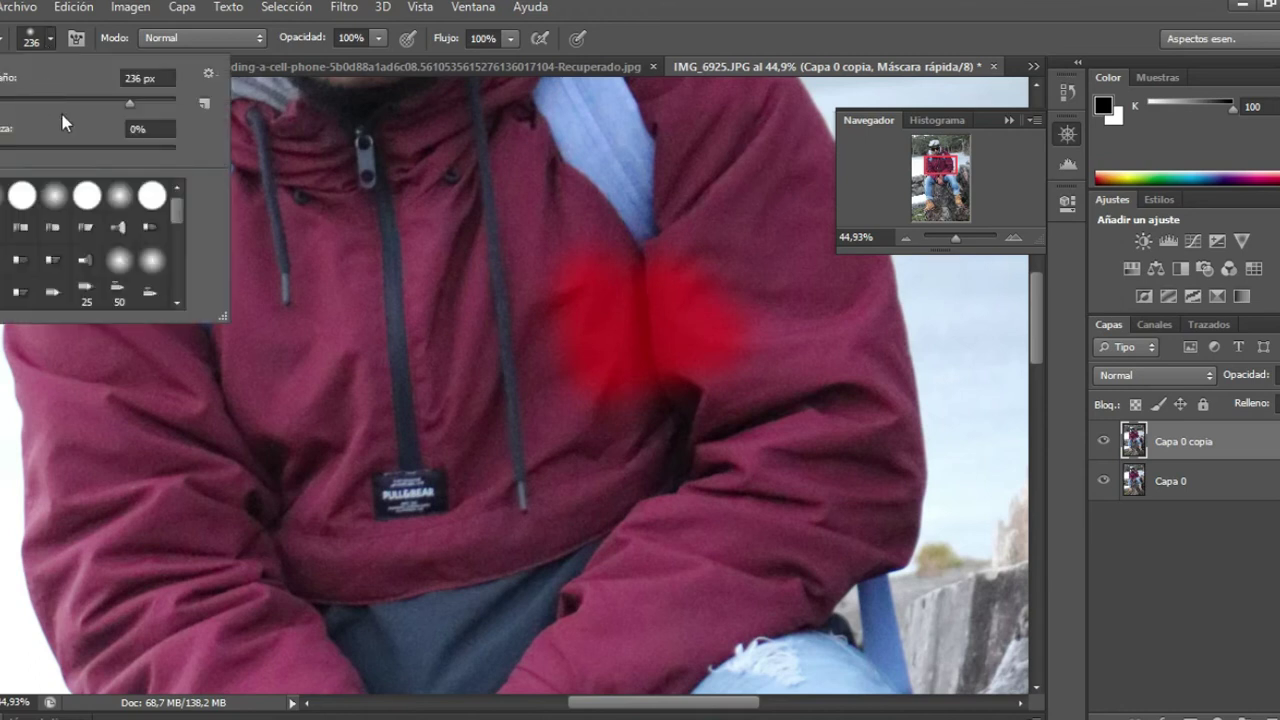
click(62, 103)
click(807, 266)
drag(715, 205, 745, 330)
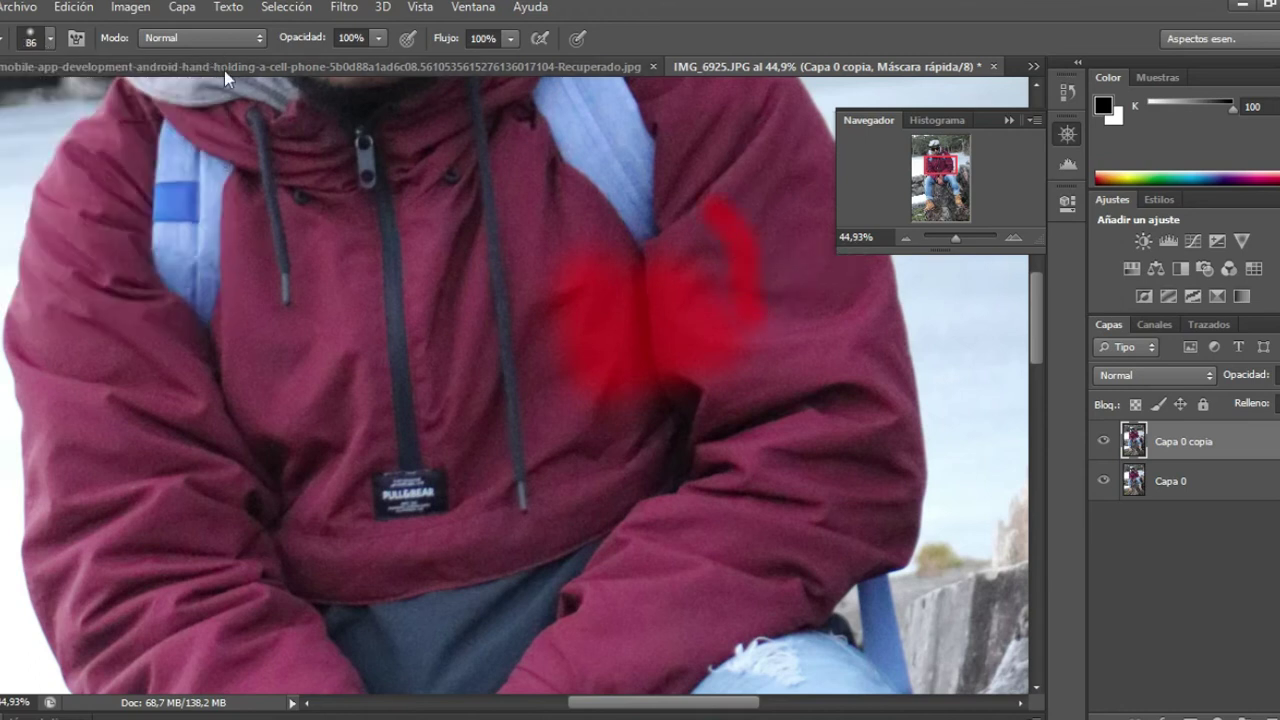
Mask the jacket shoulder and along the backpack strap with a 158 px brush
click(50, 40)
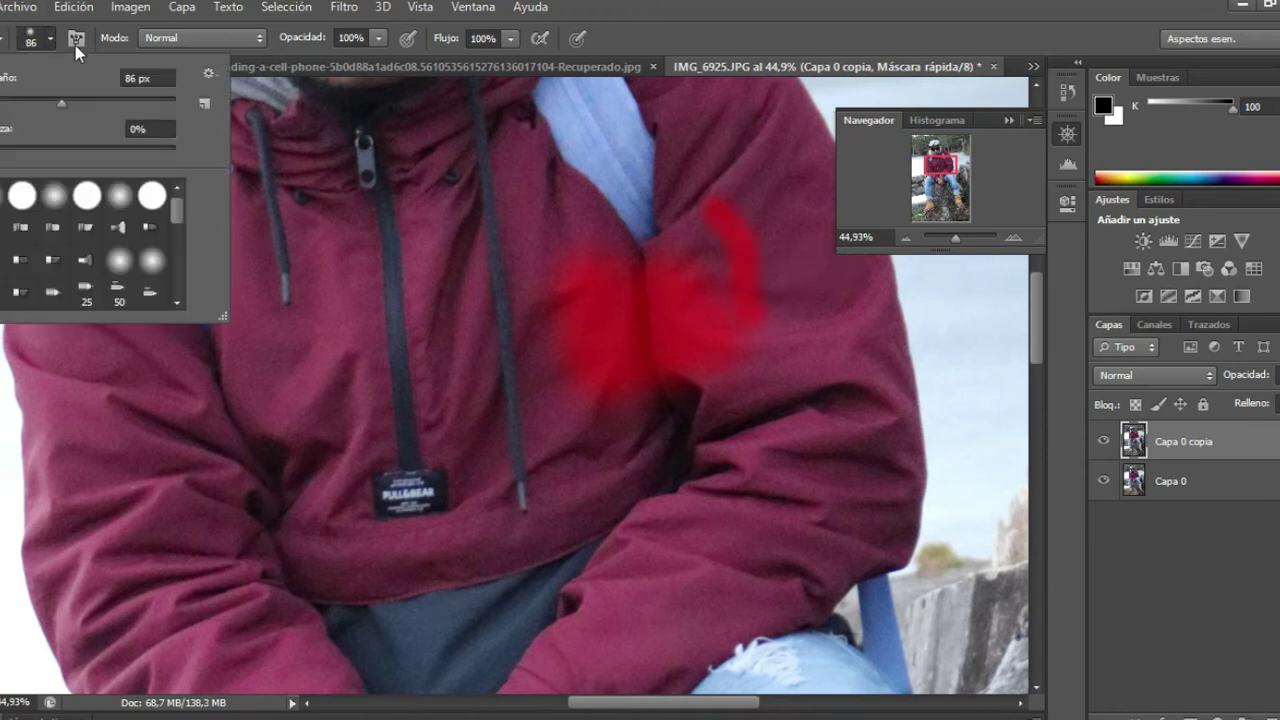
click(105, 99)
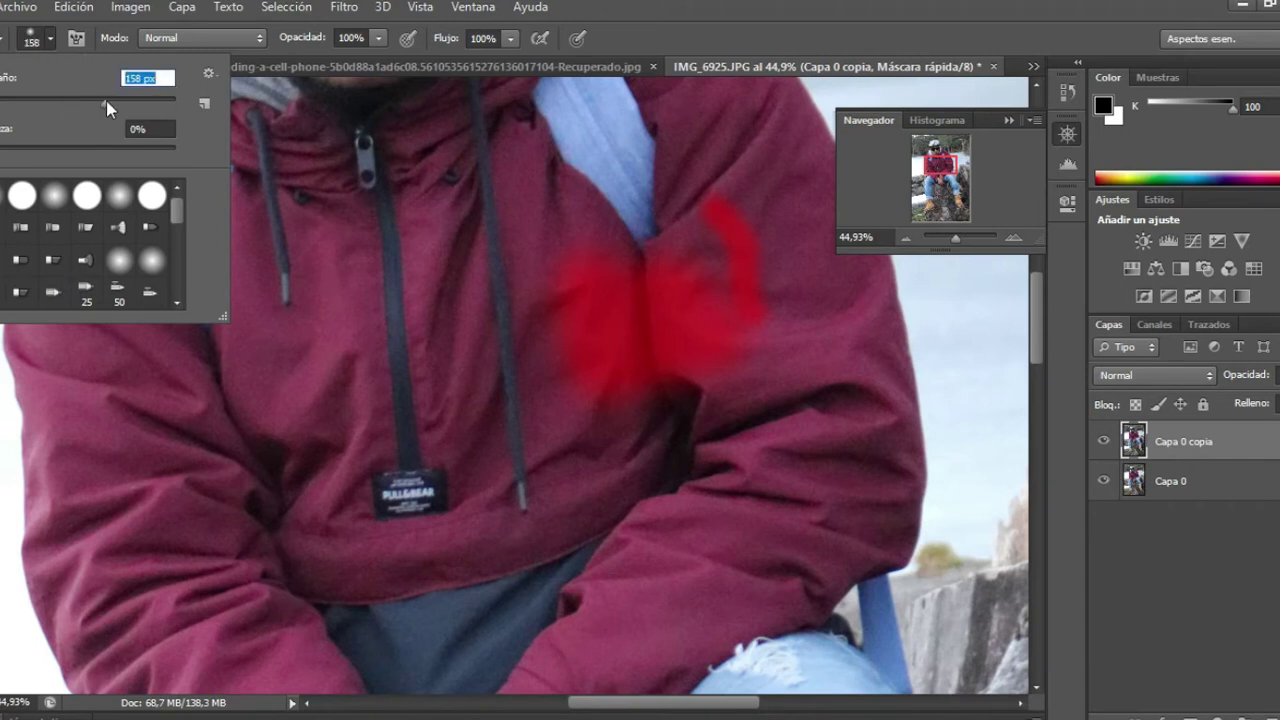
key(Return)
scroll(715, 200, up, 1)
scroll(690, 222, up, 4)
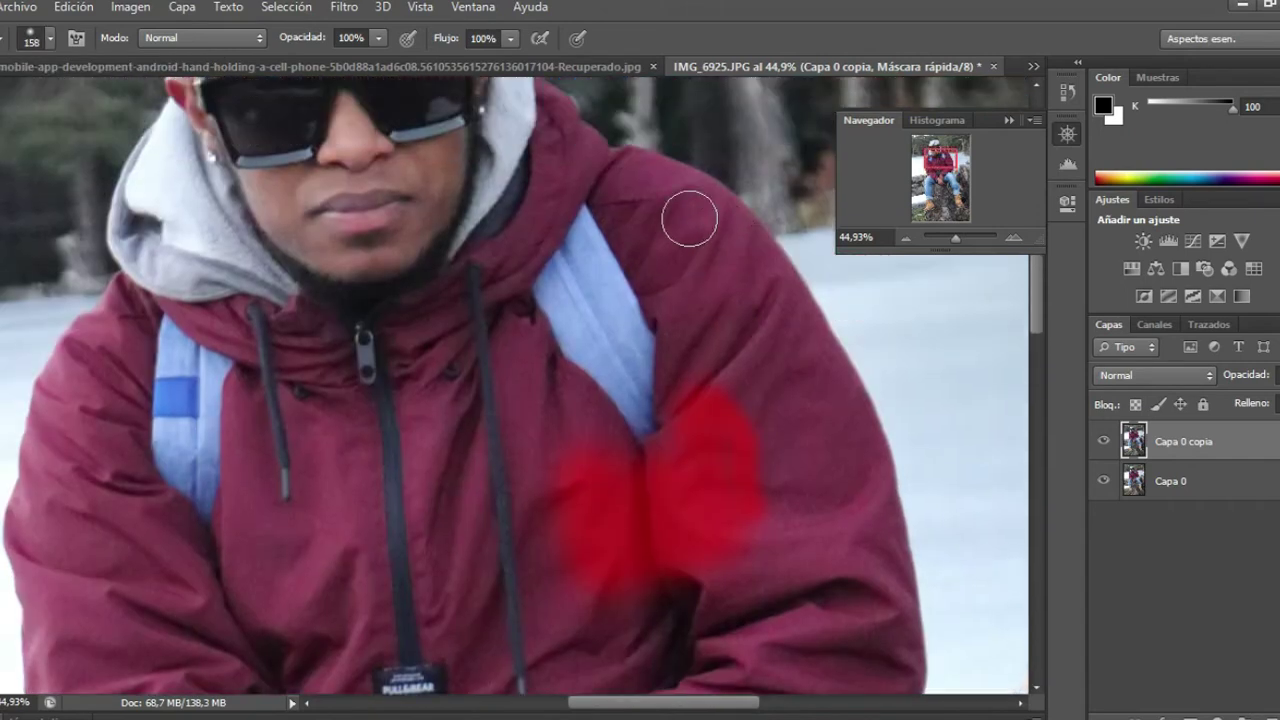
drag(597, 180, 677, 353)
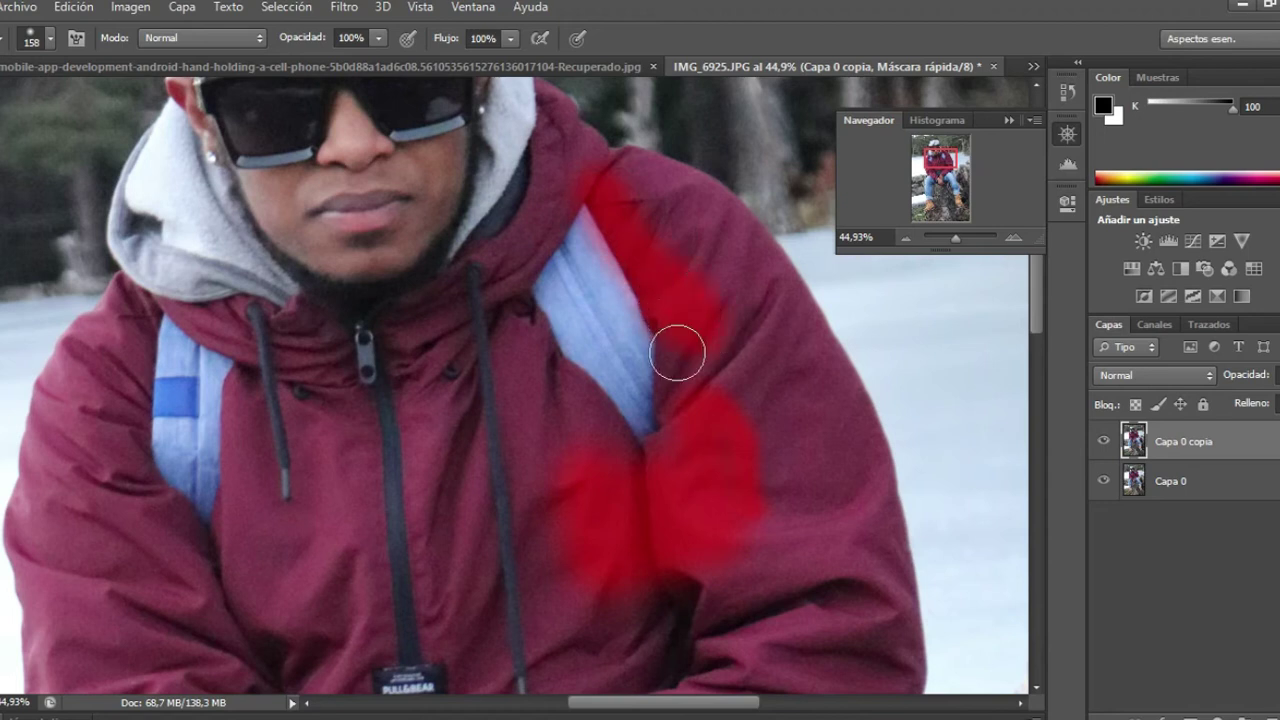
mouse_move(666, 434)
mouse_down()
mouse_move(523, 334)
mouse_move(600, 435)
mouse_move(565, 165)
mouse_up()
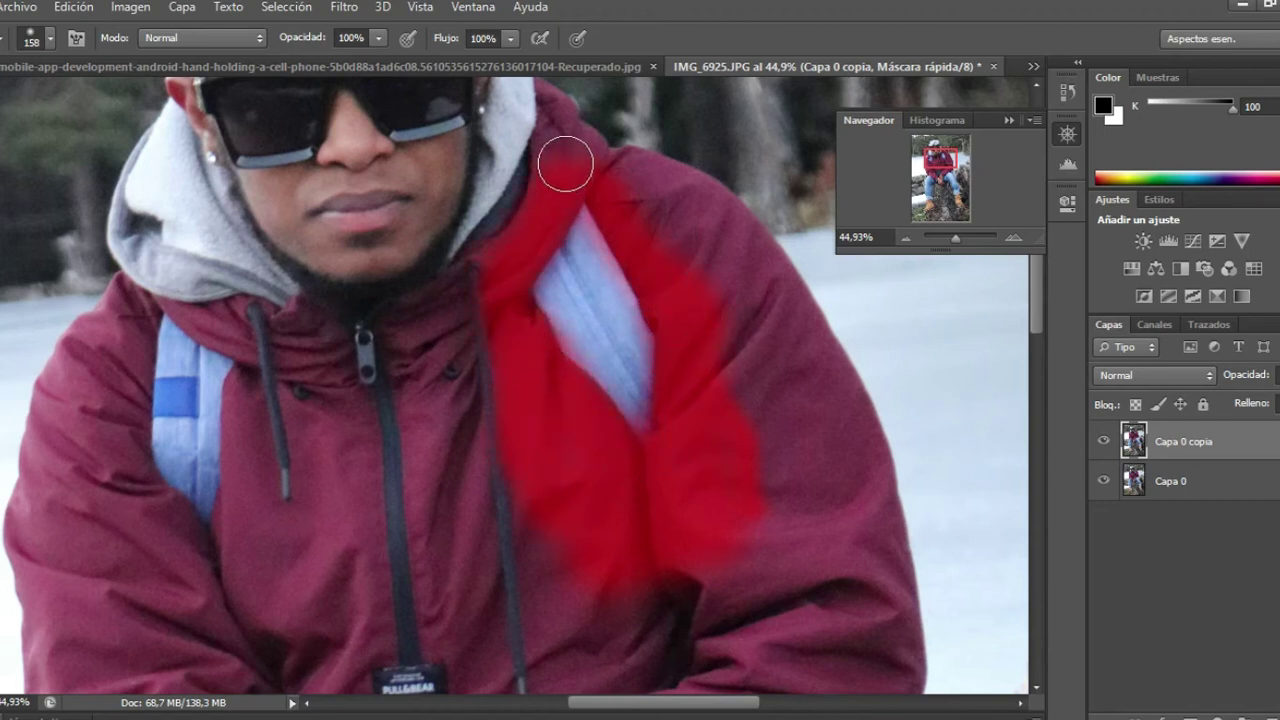
Mask the jacket along the hood edge with a 75 px brush
scroll(568, 172, up, 3)
click(45, 44)
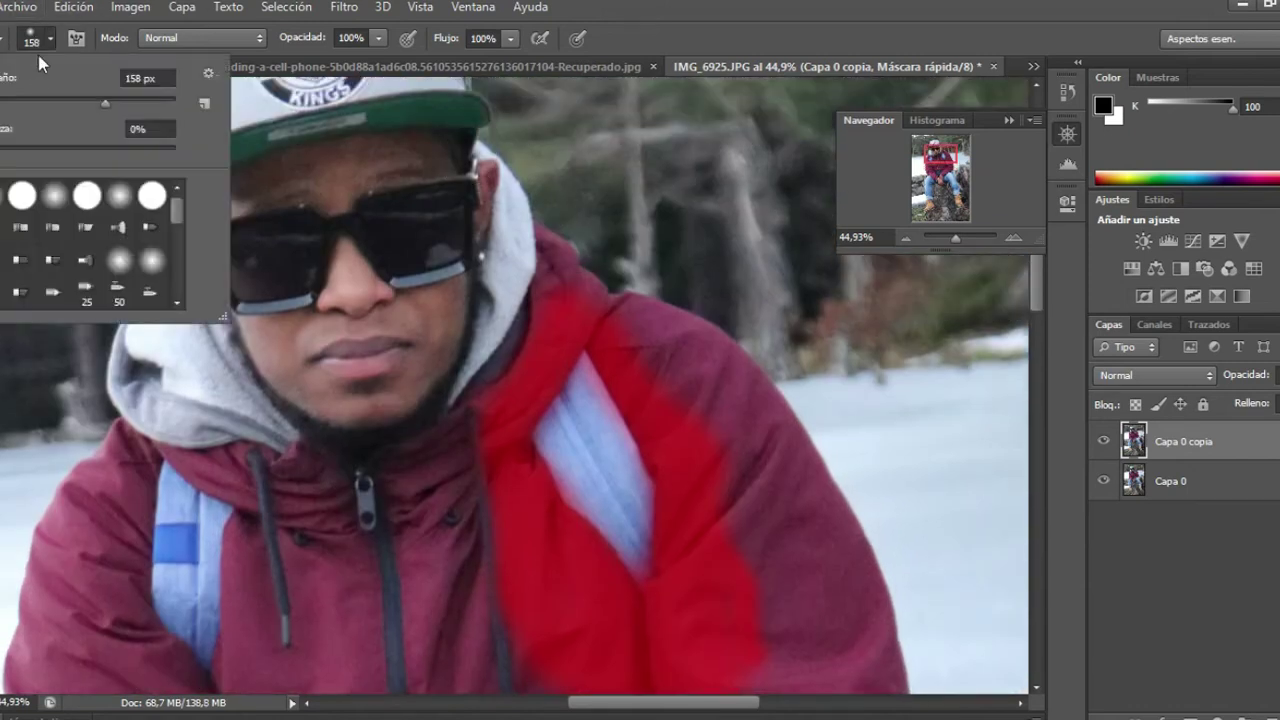
drag(60, 102, 42, 102)
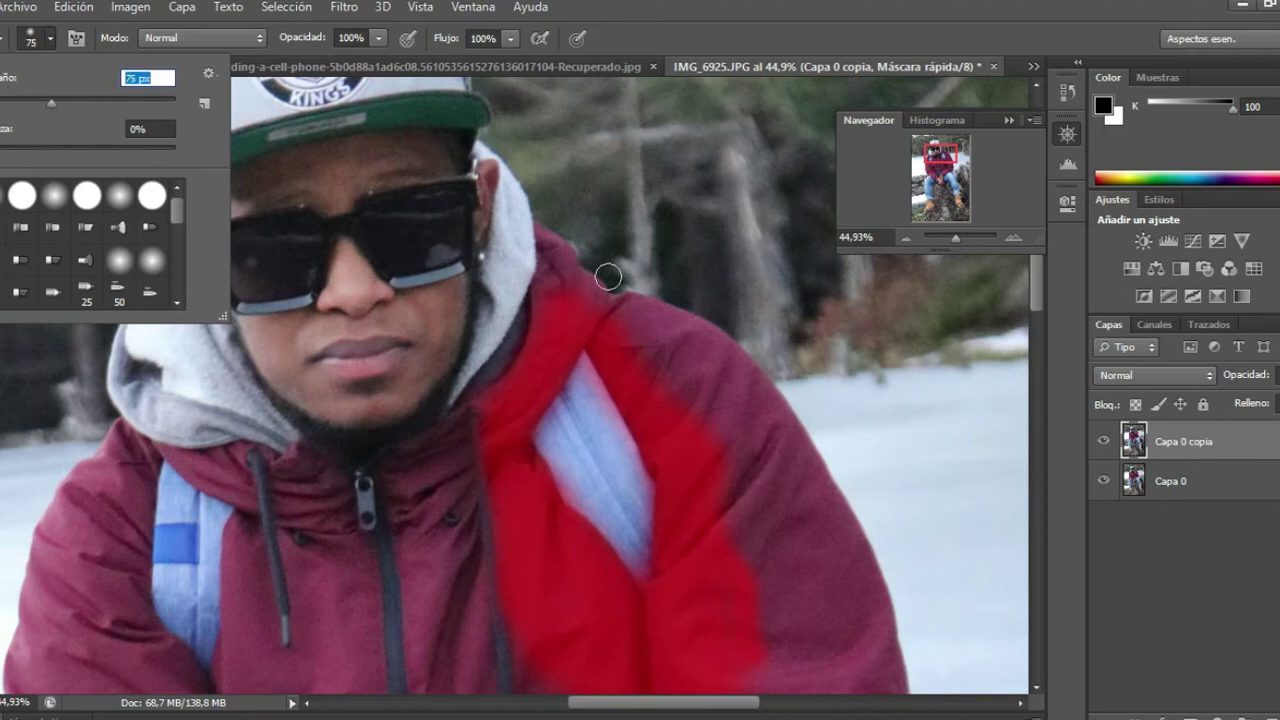
key(Return)
mouse_move(551, 256)
mouse_down()
mouse_move(549, 240)
mouse_move(563, 297)
mouse_move(549, 297)
mouse_up()
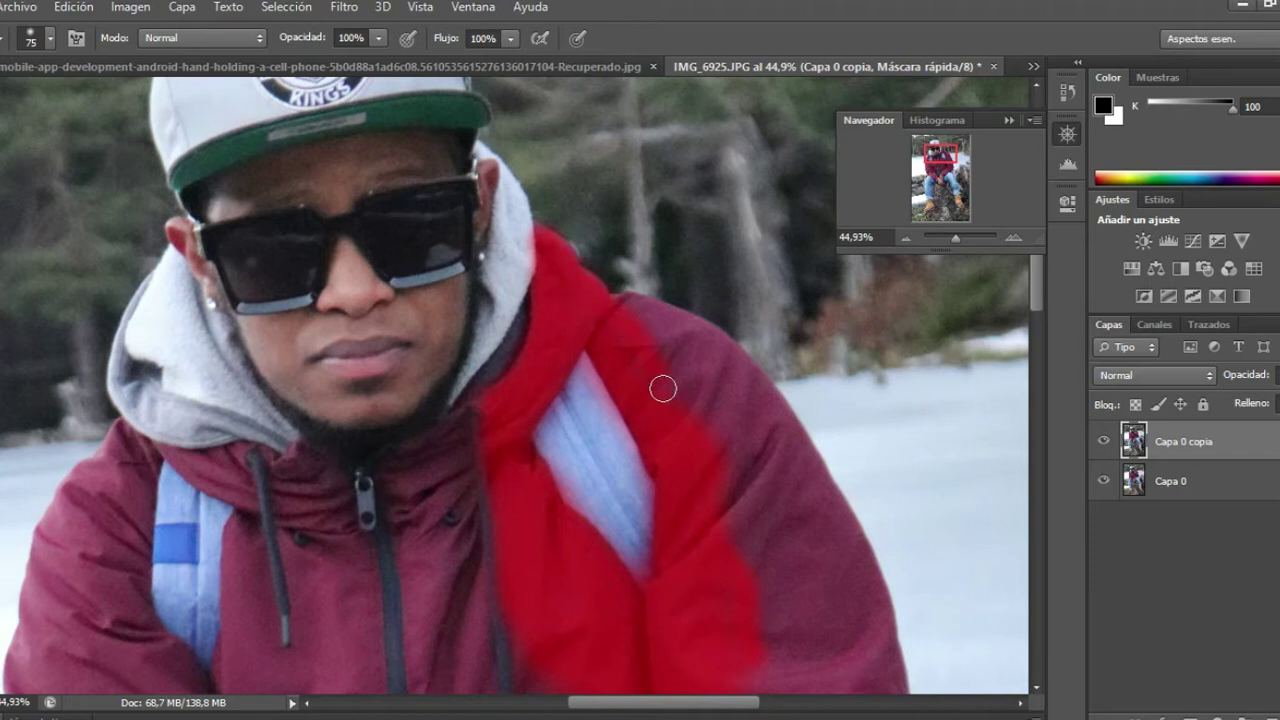
Mask the upper shoulder and fill its dark patch using a 98 px brush
mouse_move(619, 309)
mouse_down()
mouse_move(651, 309)
mouse_move(700, 337)
mouse_move(655, 350)
mouse_up()
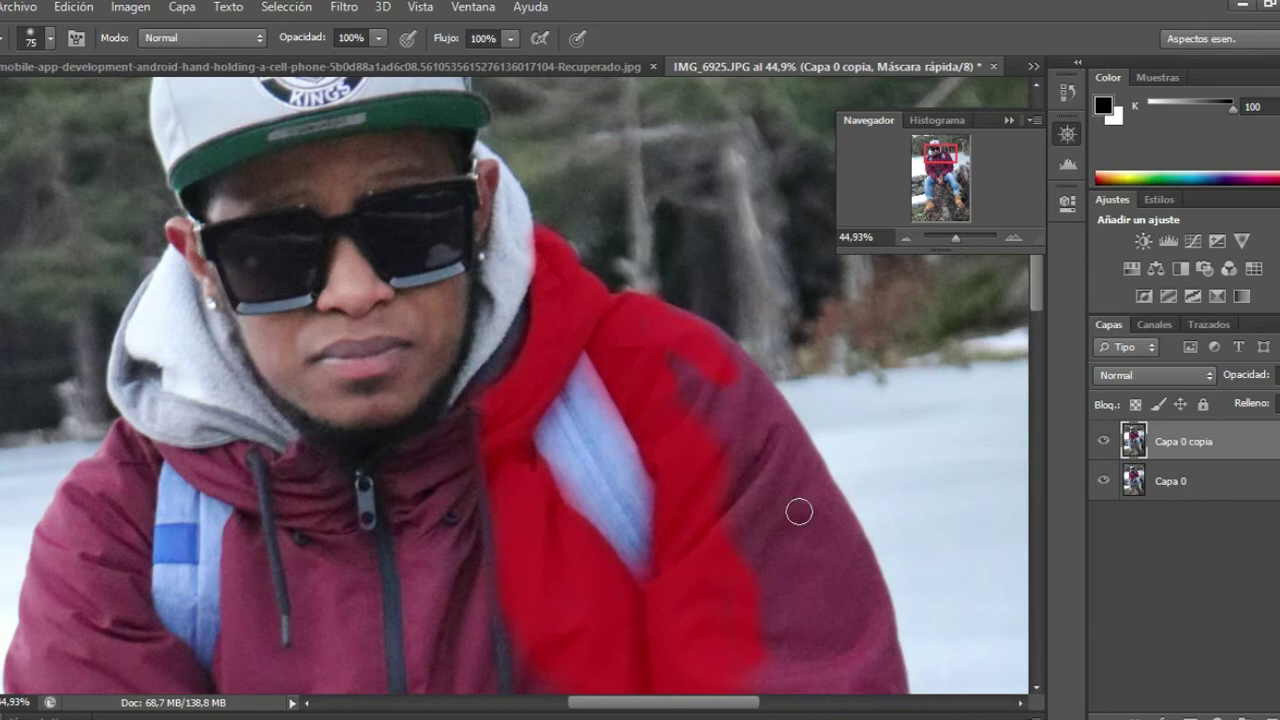
scroll(711, 327, down, 2)
mouse_move(849, 457)
mouse_down()
mouse_move(785, 343)
mouse_move(706, 256)
mouse_up()
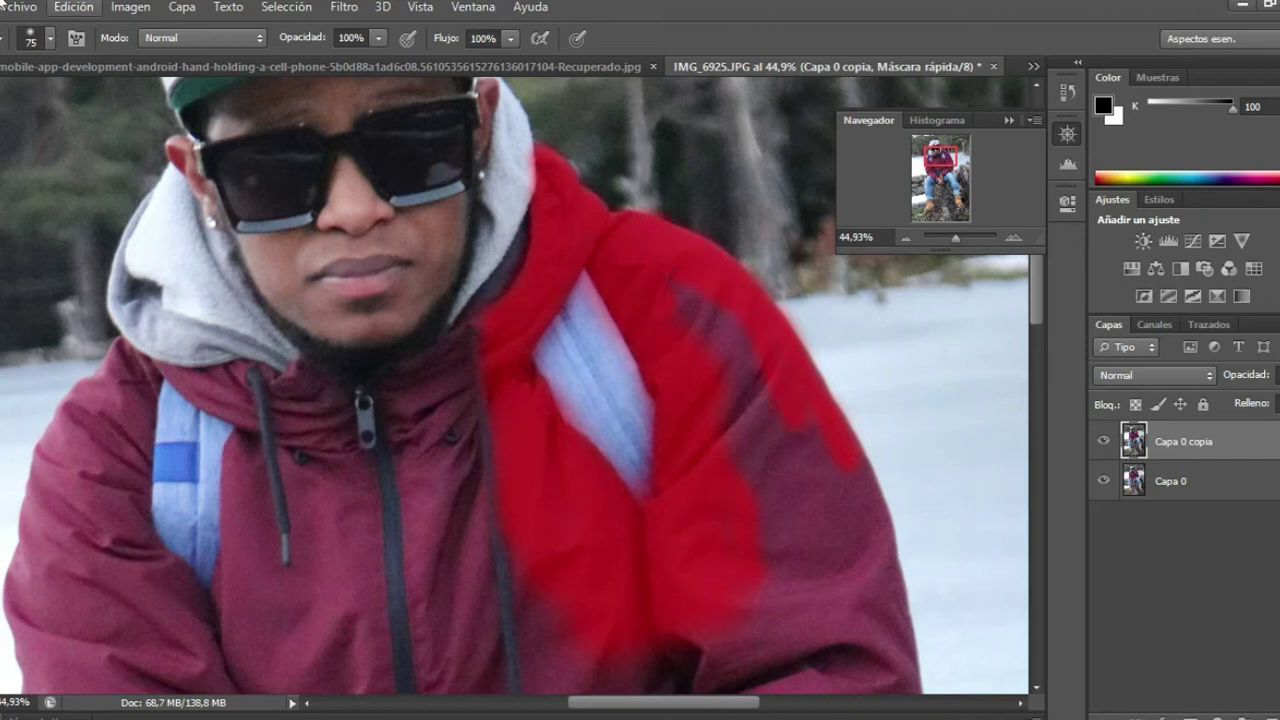
click(40, 47)
drag(56, 103, 74, 103)
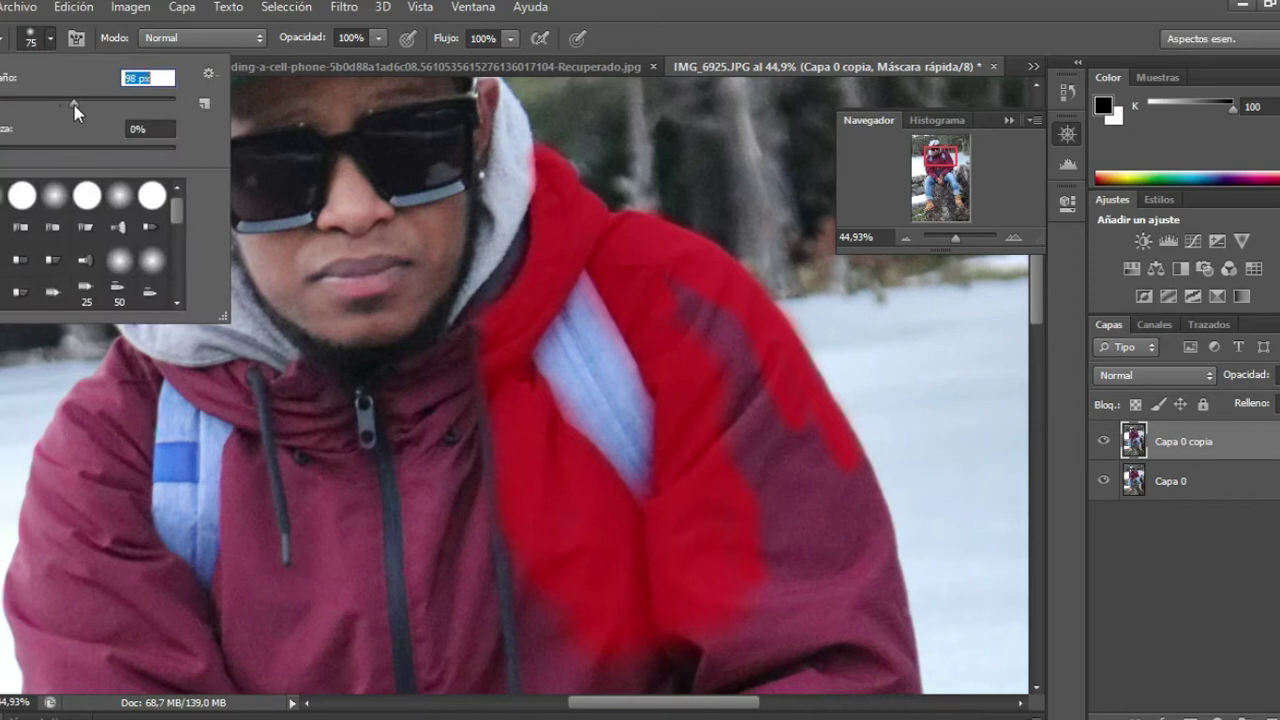
click(745, 378)
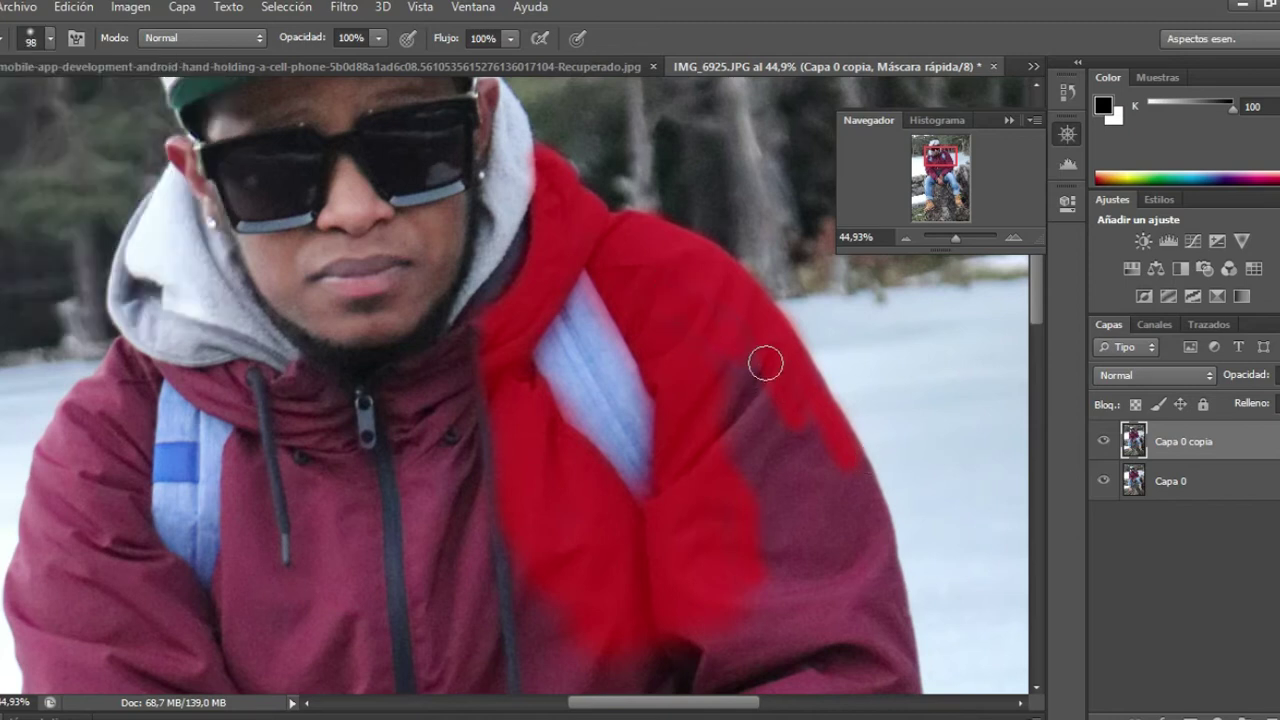
mouse_move(734, 377)
mouse_down()
mouse_move(820, 520)
mouse_move(848, 533)
mouse_move(808, 449)
mouse_move(797, 363)
mouse_move(811, 529)
mouse_up()
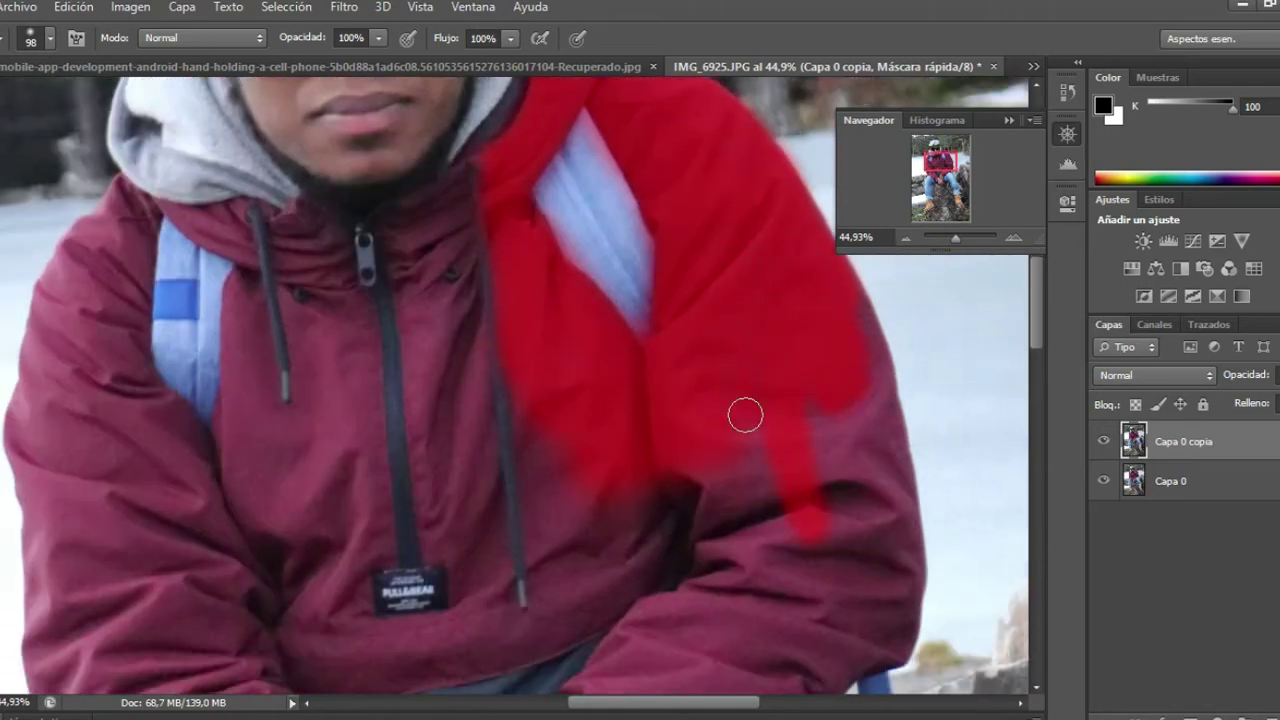
drag(766, 423, 781, 522)
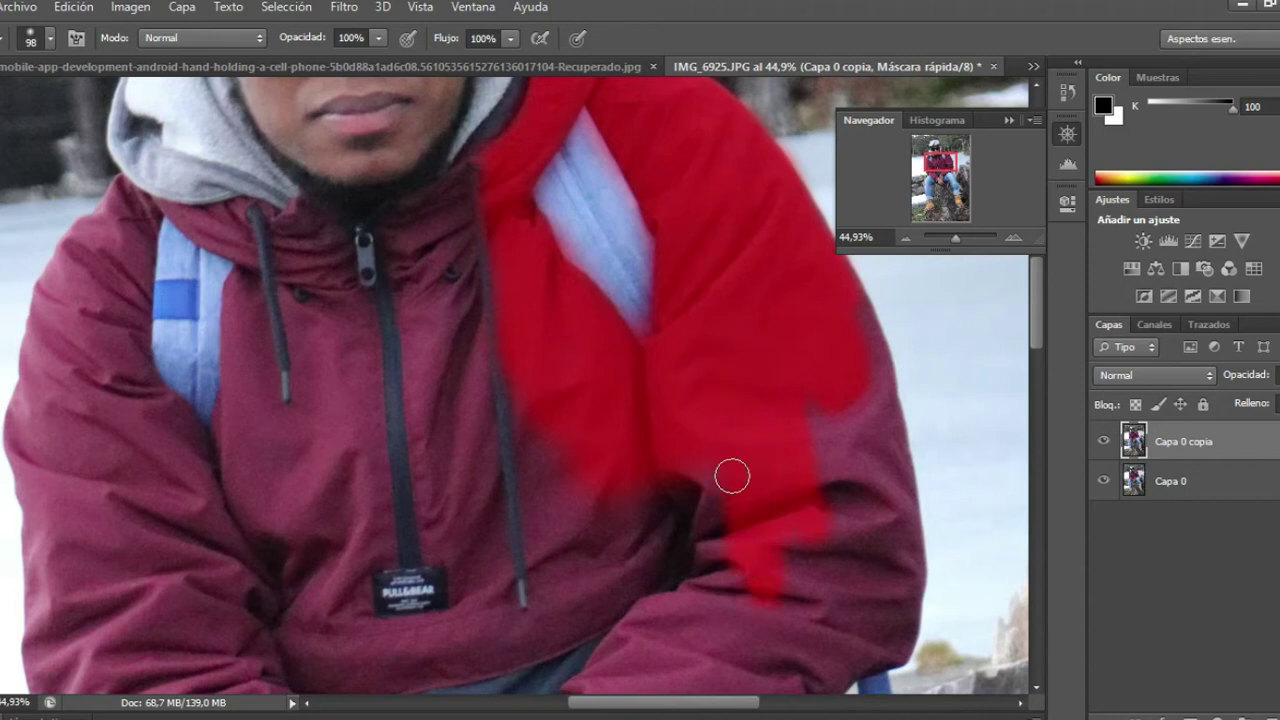
scroll(731, 471, down, 2)
Mask the forearm and the folds beside it with a 176 px brush
click(49, 38)
drag(88, 104, 114, 104)
click(820, 360)
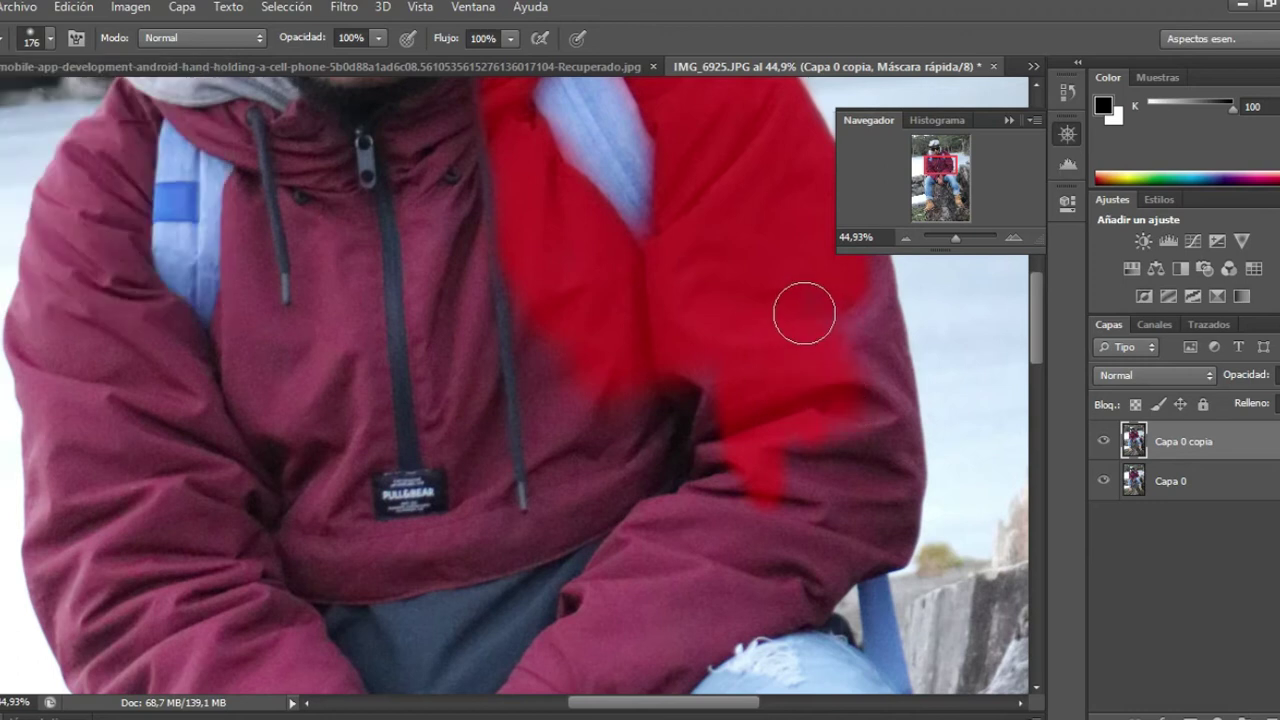
drag(734, 534, 706, 472)
scroll(706, 472, down, 1)
scroll(723, 451, down, 1)
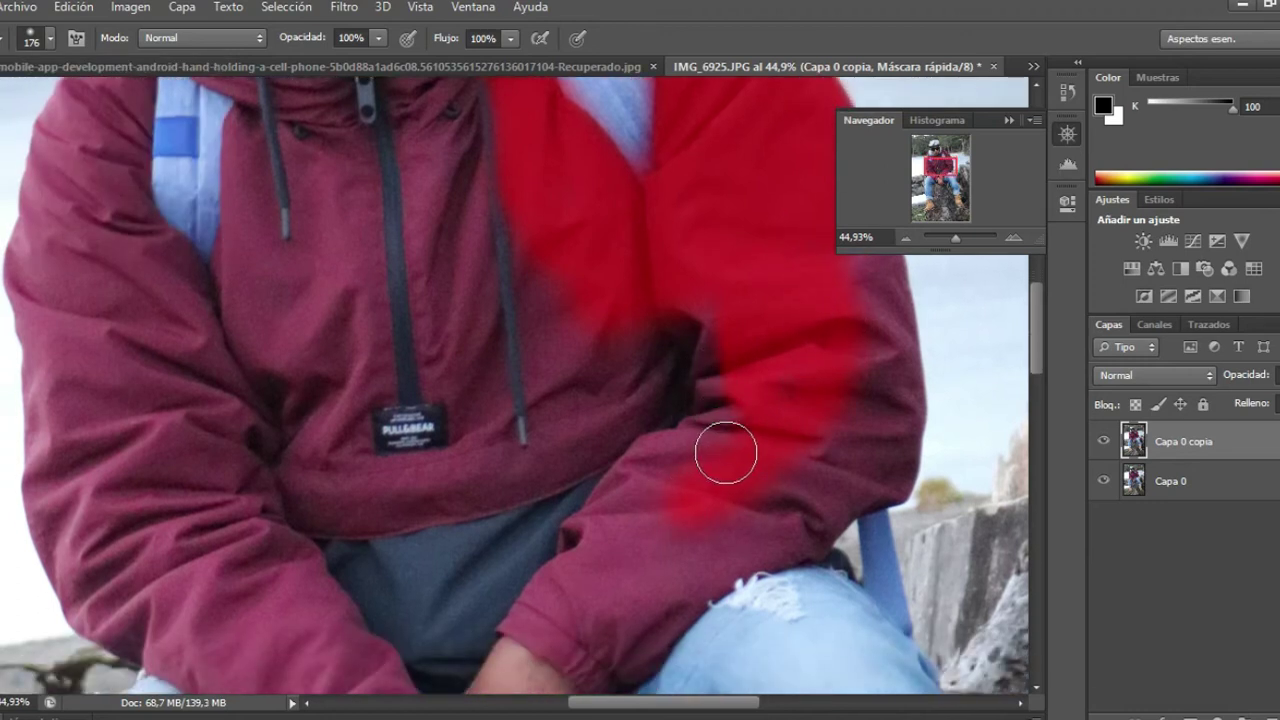
drag(690, 320, 700, 410)
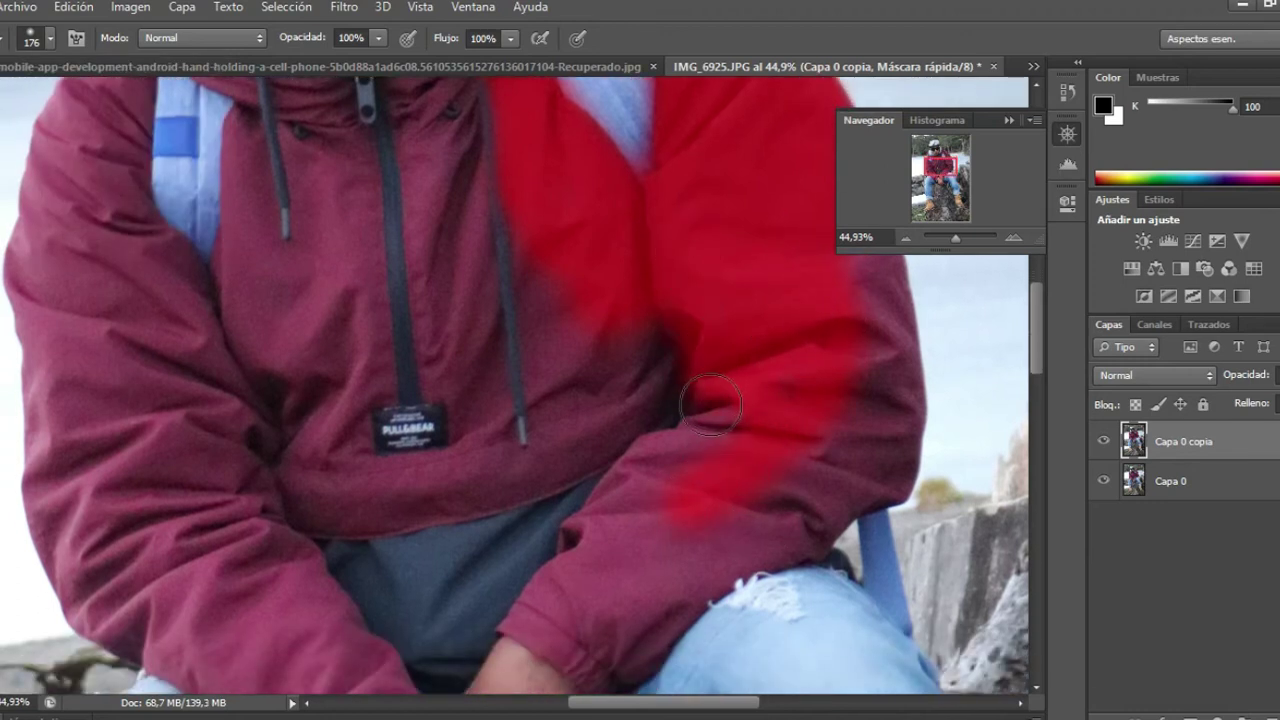
drag(588, 311, 751, 417)
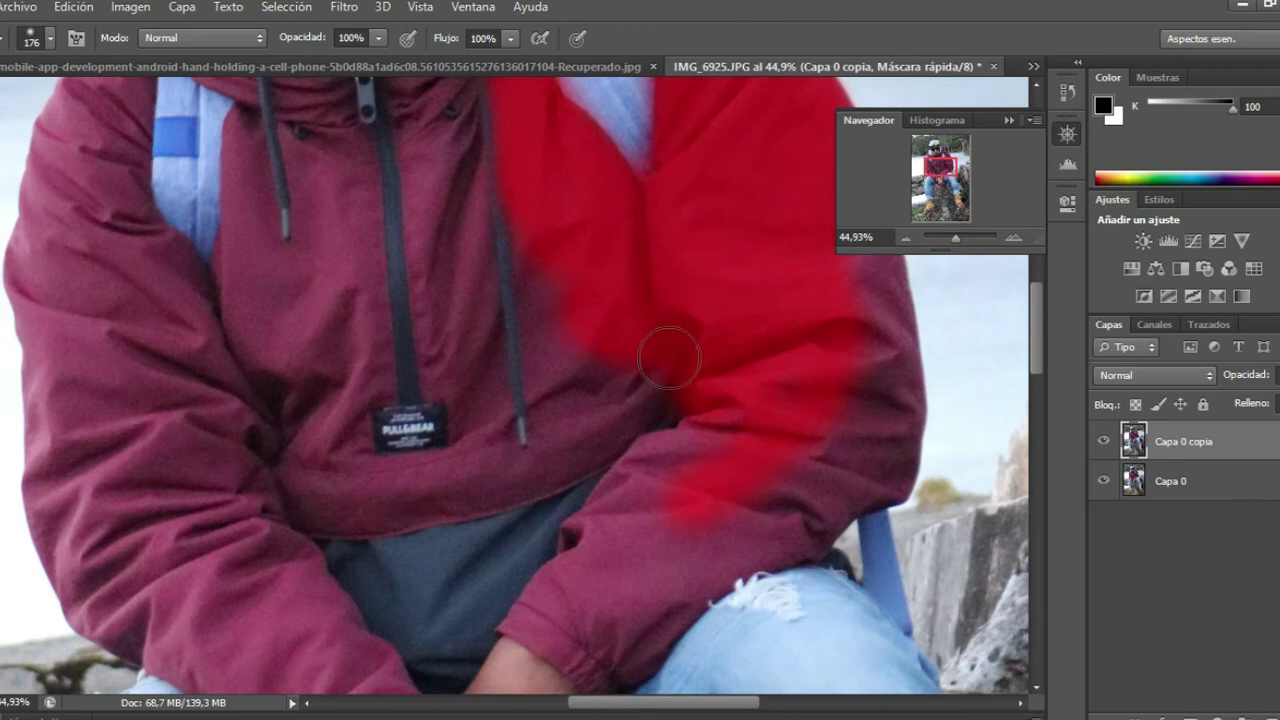
scroll(780, 374, down, 1)
scroll(803, 366, down, 1)
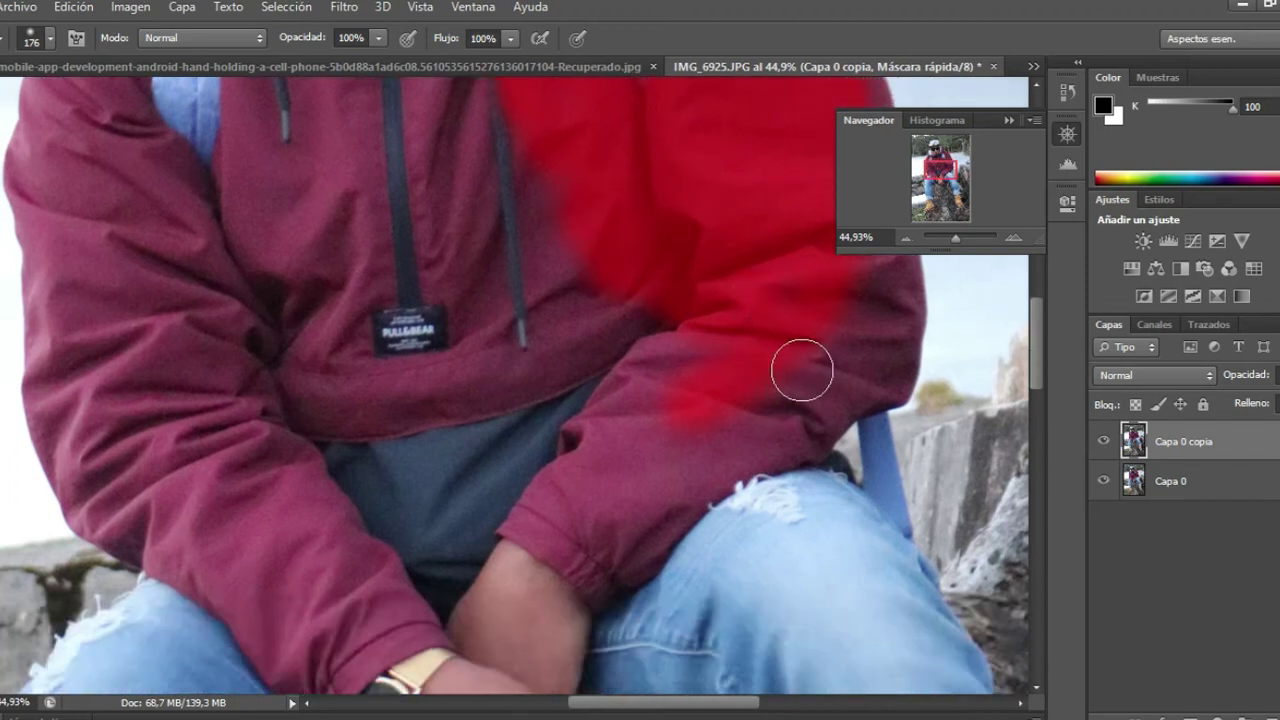
mouse_move(677, 449)
mouse_down()
mouse_move(589, 514)
mouse_move(703, 374)
mouse_move(674, 369)
mouse_move(615, 450)
mouse_up()
drag(948, 176, 958, 177)
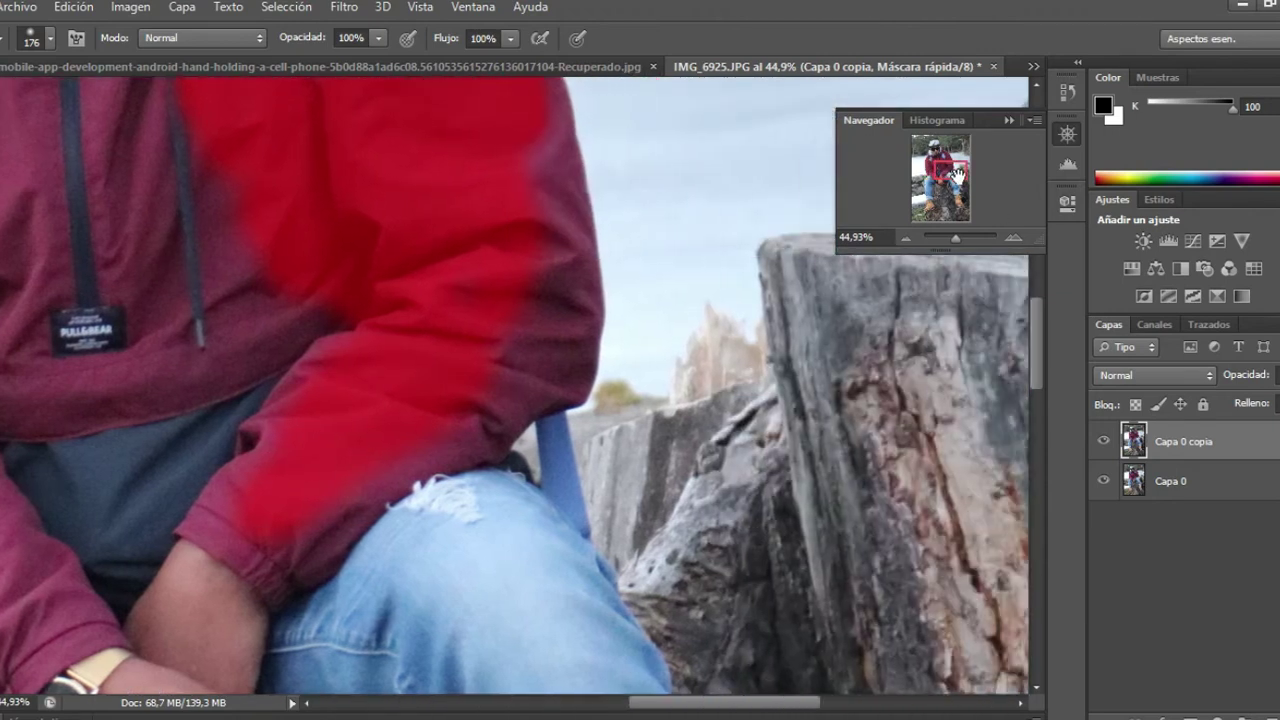
Mask the sleeve from elbow to cuff with a 147 px brush
scroll(300, 170, down, 3)
scroll(450, 230, down, 1)
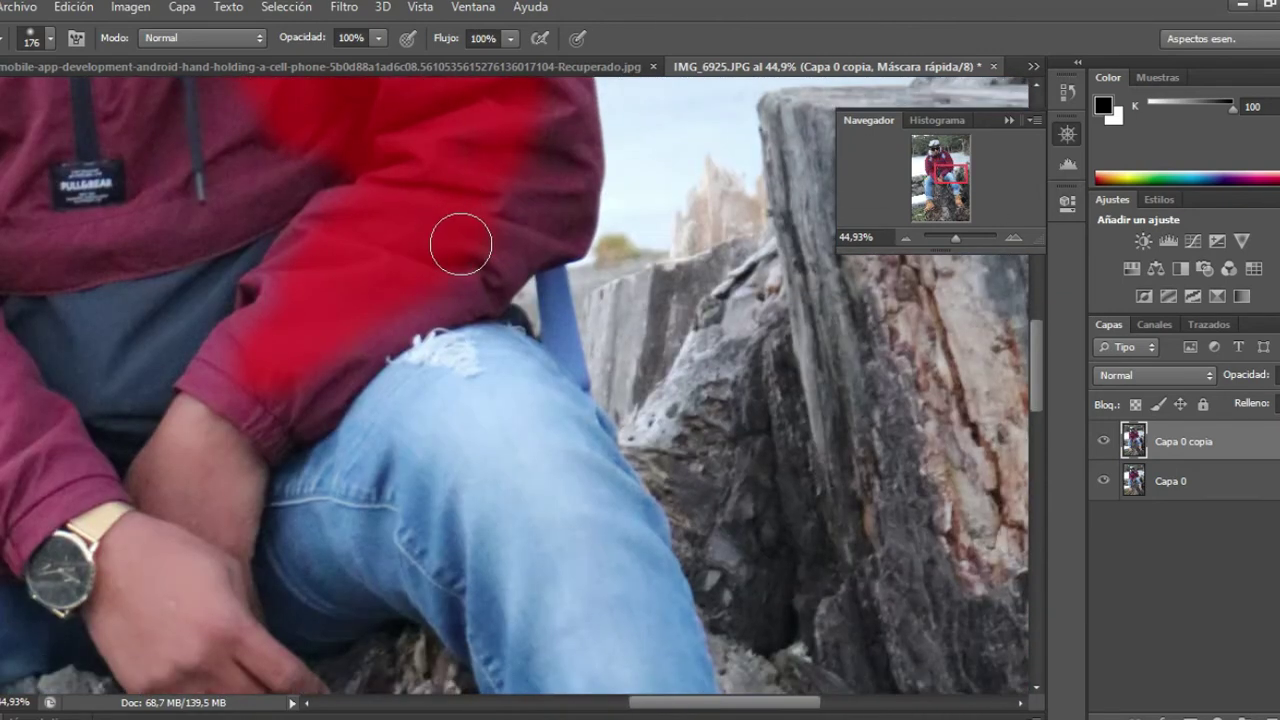
click(49, 38)
drag(114, 103, 103, 104)
click(524, 188)
mouse_move(524, 188)
mouse_down()
mouse_move(474, 277)
mouse_move(389, 323)
mouse_move(312, 397)
mouse_move(343, 349)
mouse_move(309, 420)
mouse_move(257, 391)
mouse_move(292, 269)
mouse_move(349, 200)
mouse_move(329, 200)
mouse_move(295, 148)
mouse_move(323, 189)
mouse_move(306, 252)
mouse_up()
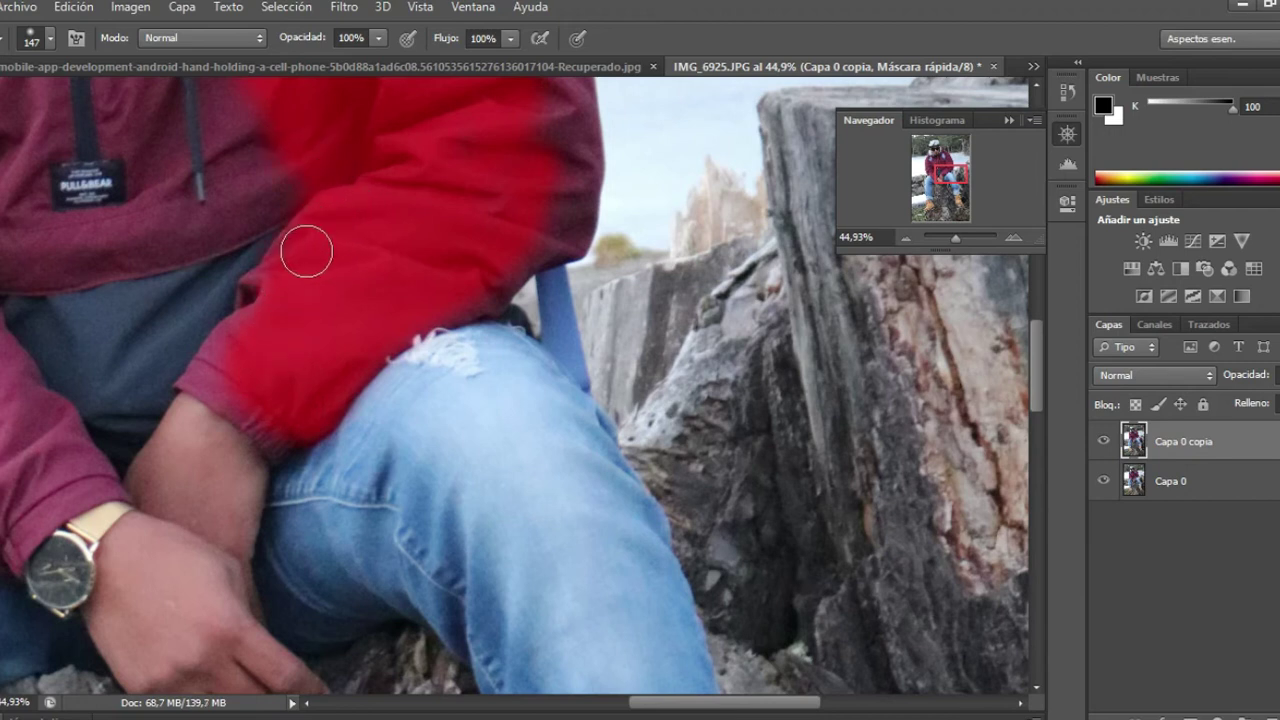
Extend and touch up the mask along the sleeve's inner edge at 123 px
click(50, 40)
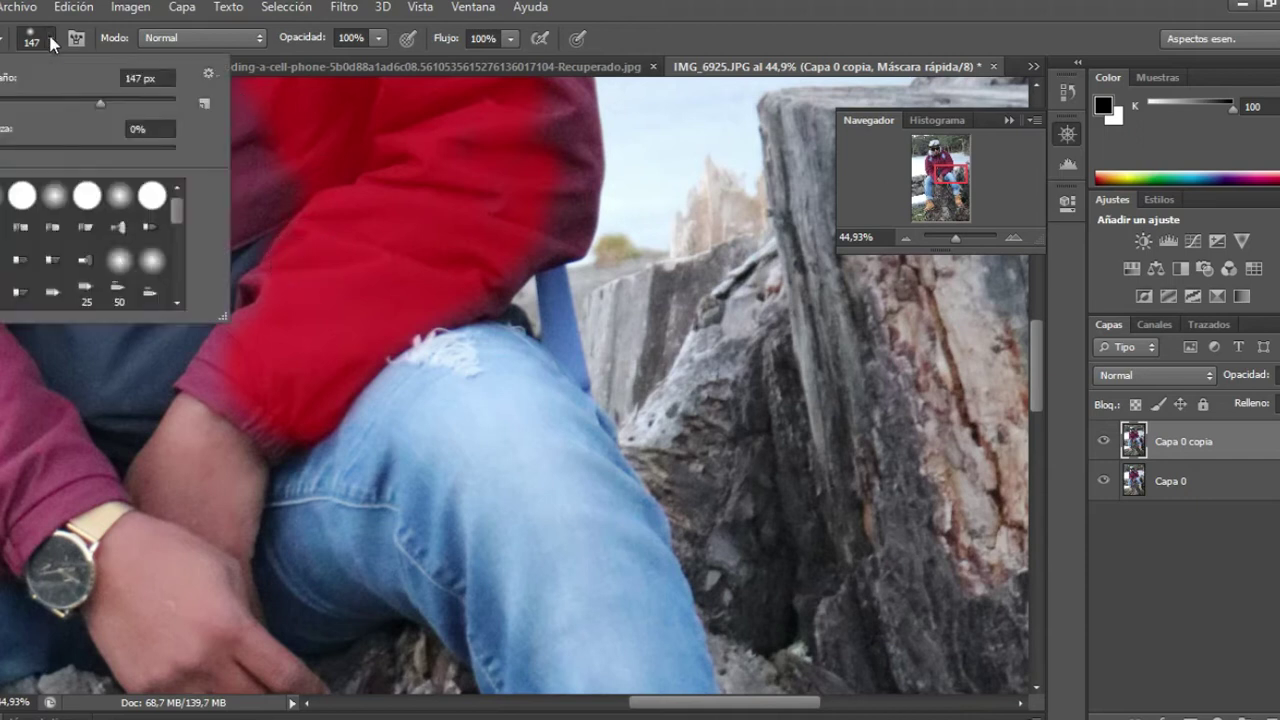
drag(89, 104, 84, 104)
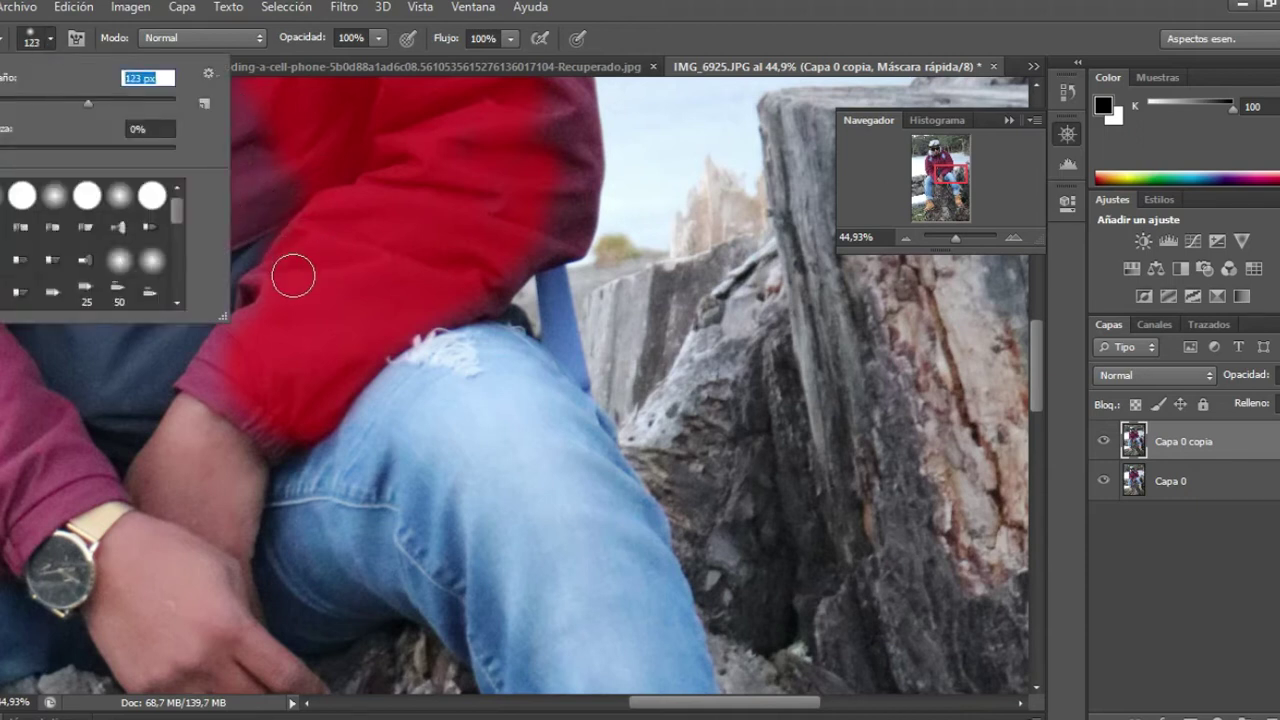
click(265, 293)
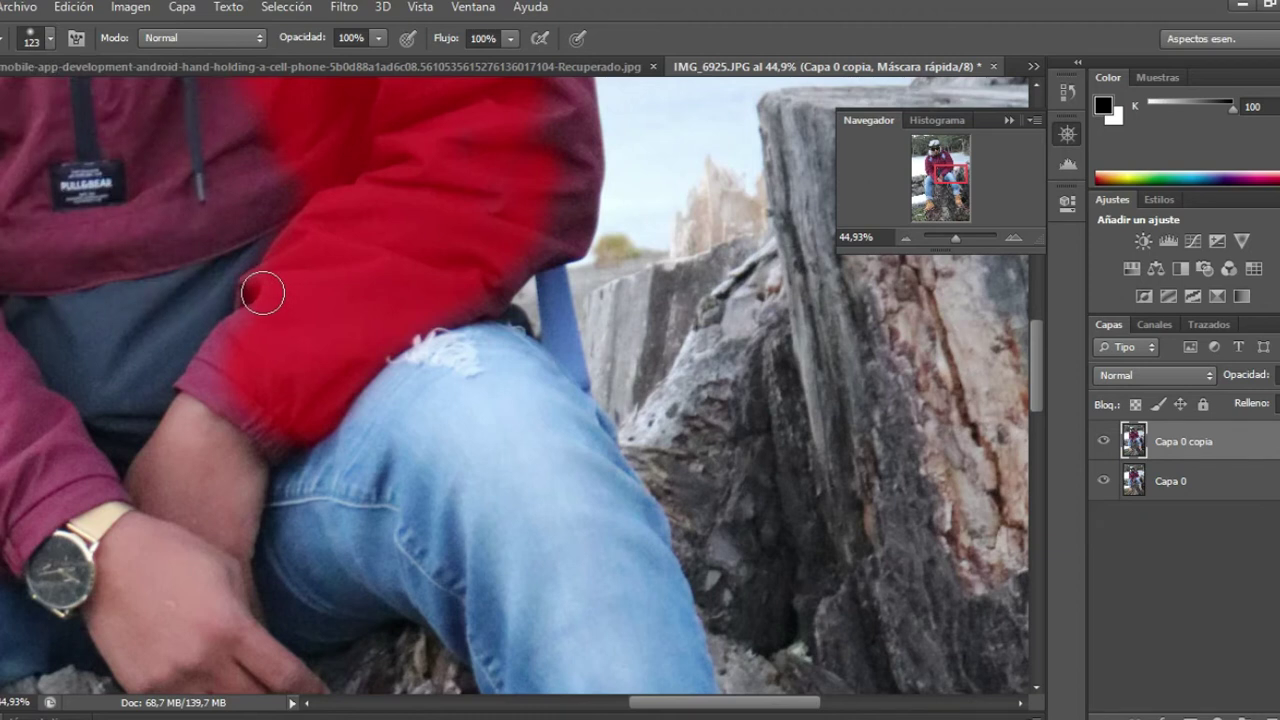
mouse_move(260, 294)
mouse_down()
mouse_move(280, 309)
mouse_move(274, 358)
mouse_up()
mouse_move(246, 297)
mouse_down()
mouse_move(257, 340)
mouse_move(234, 337)
mouse_move(206, 374)
mouse_move(280, 426)
mouse_move(254, 414)
mouse_up()
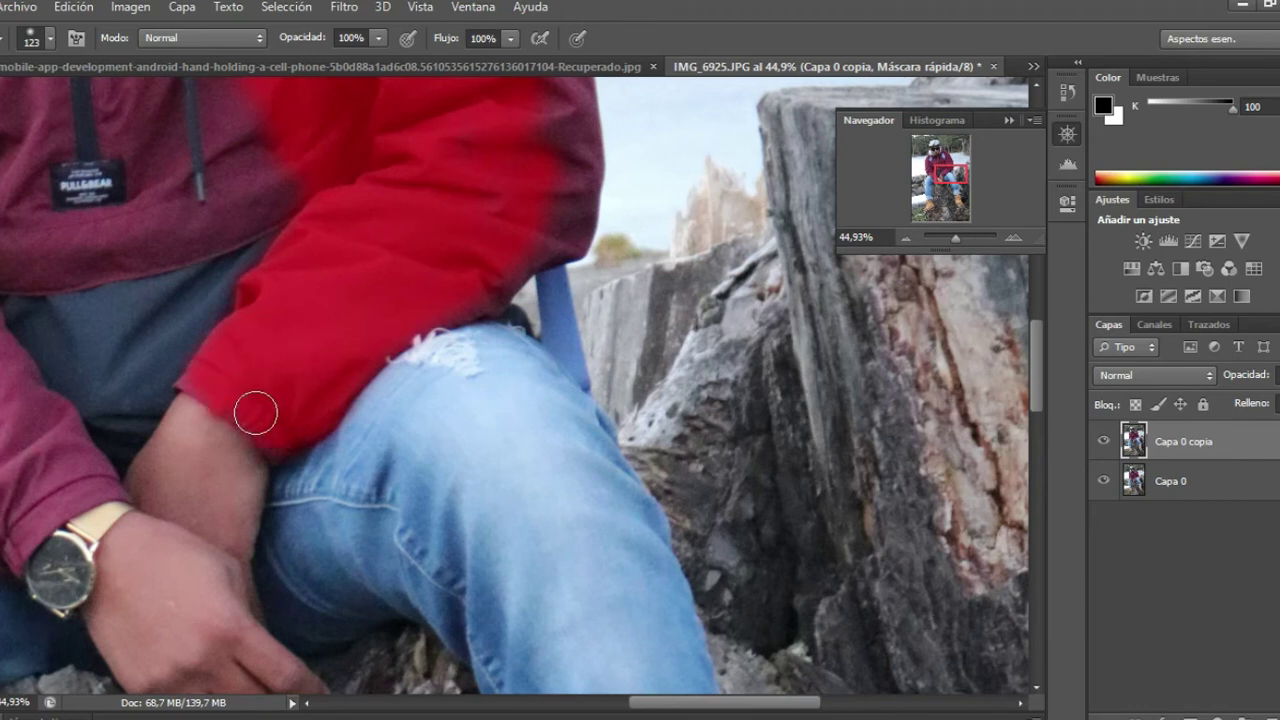
Resize the brush to 48 px then 85 px, and zoom out to the whole photo
click(32, 44)
drag(29, 104, 25, 99)
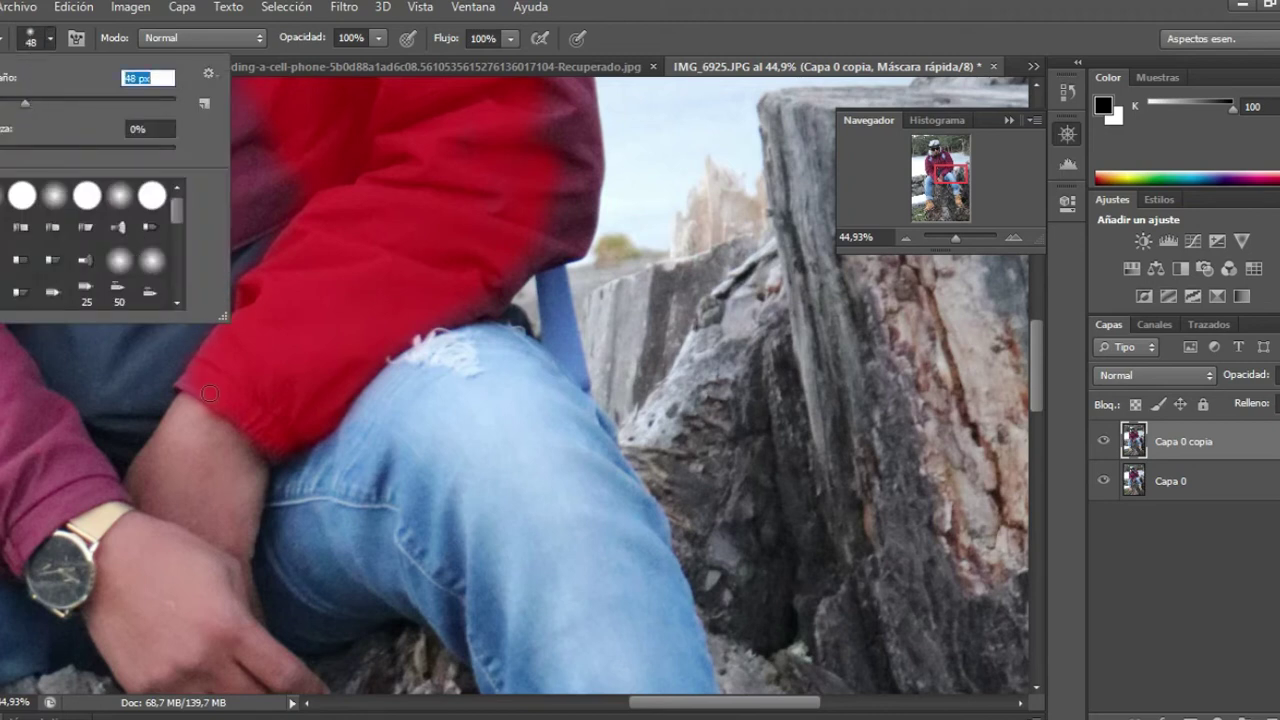
key(Return)
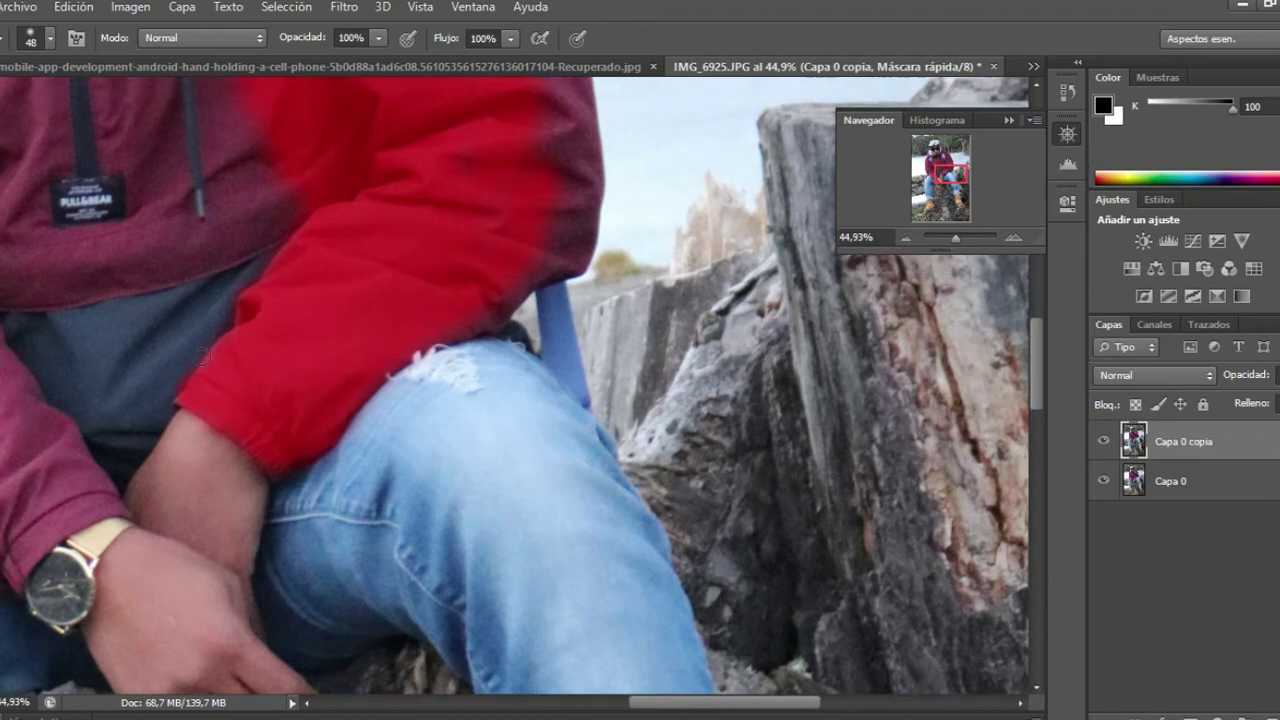
scroll(500, 300, up, 3)
click(44, 41)
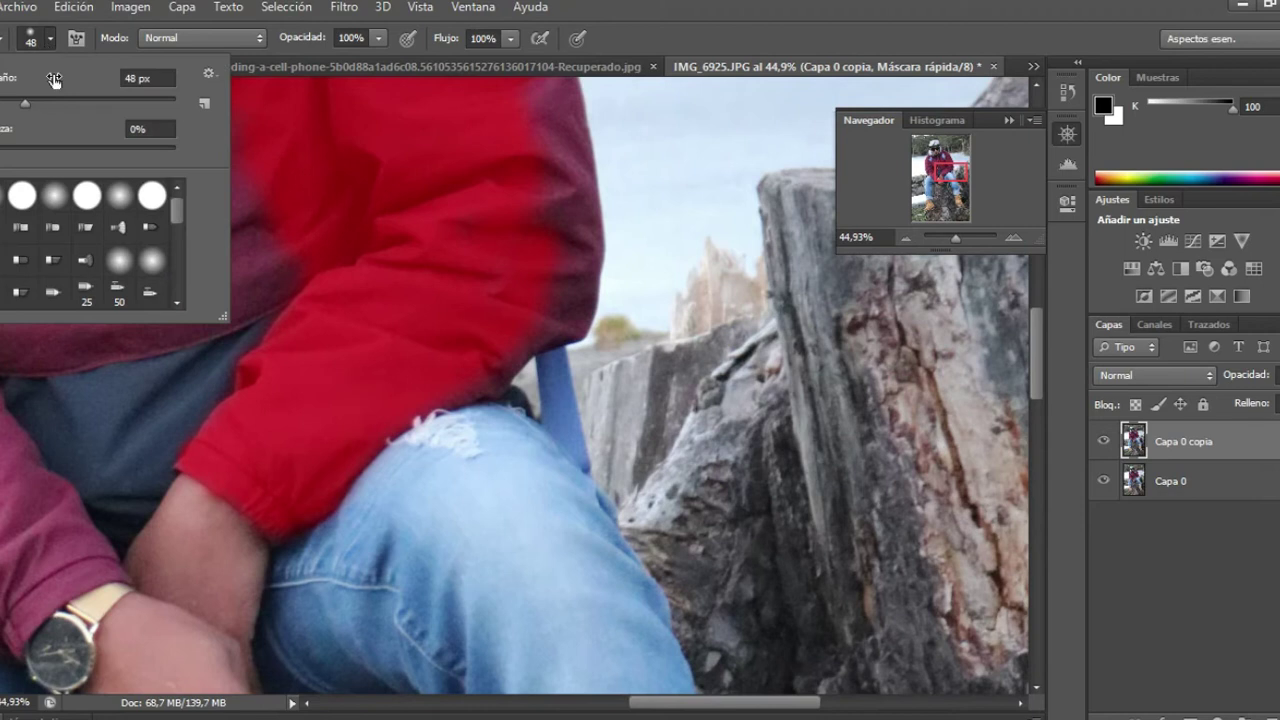
drag(41, 100, 52, 100)
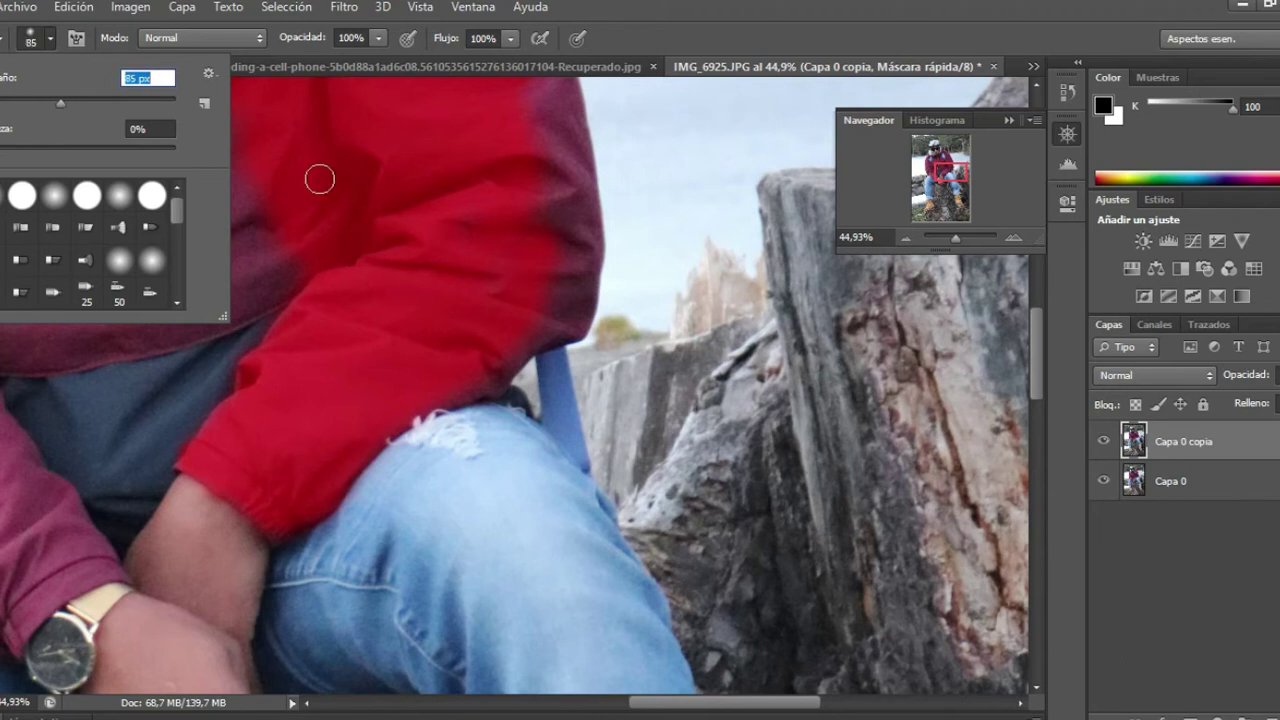
click(472, 229)
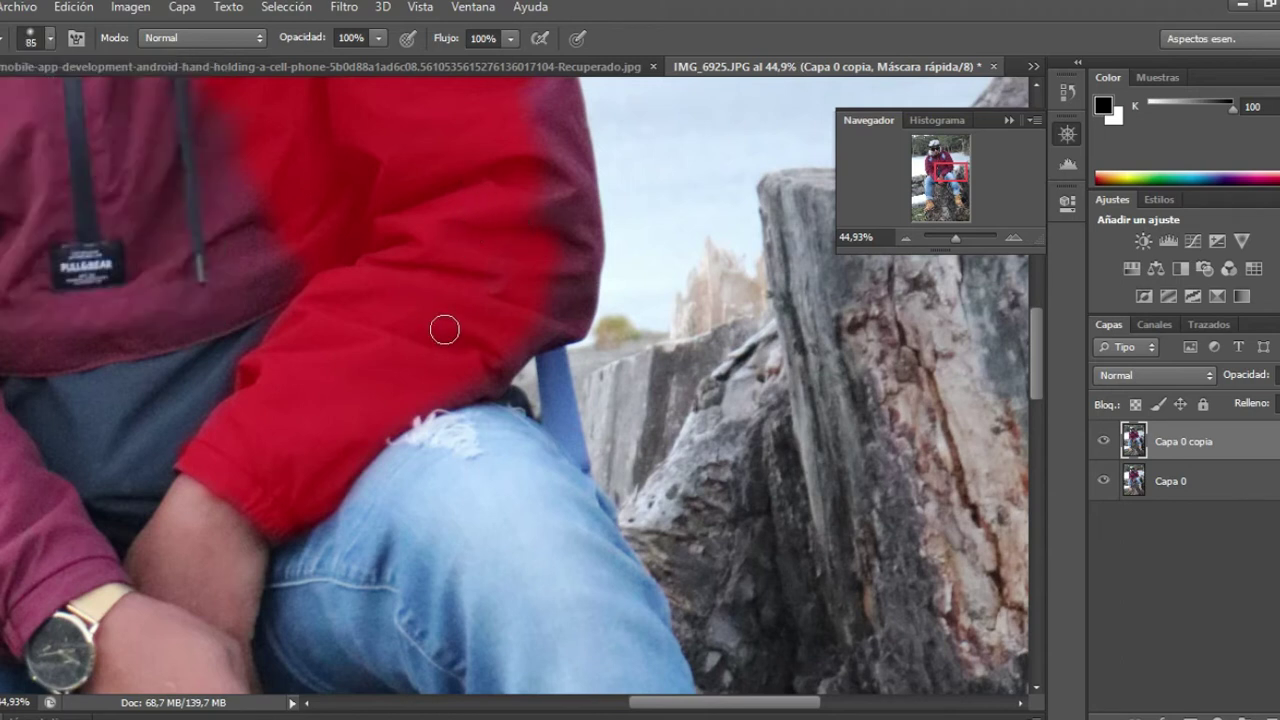
scroll(528, 231, up, 1)
scroll(578, 468, up, 2)
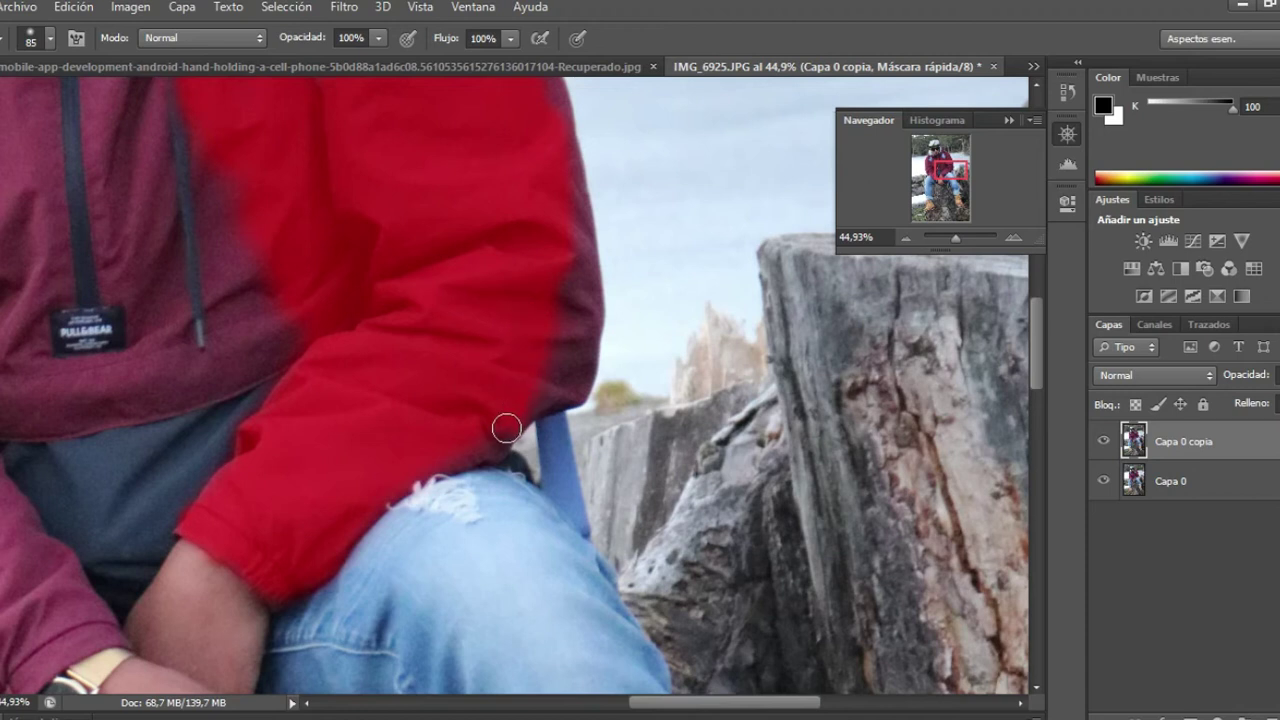
scroll(560, 300, up, 1)
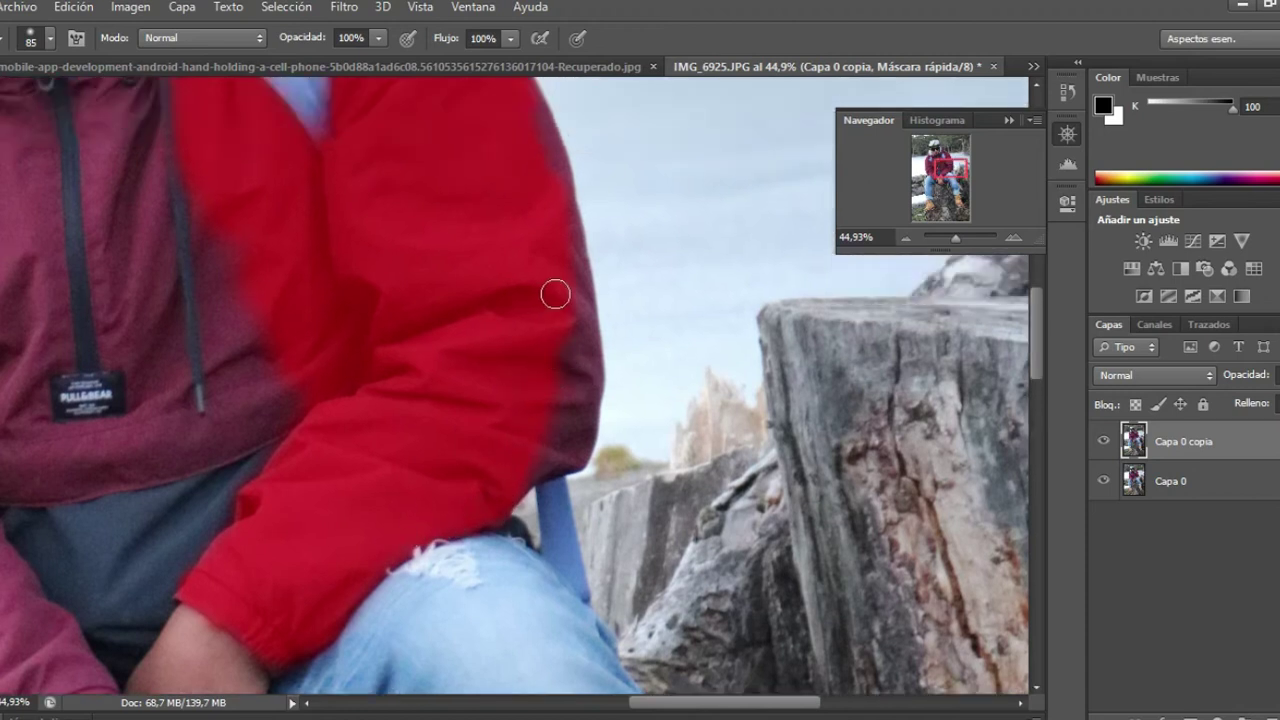
scroll(545, 250, up, 2)
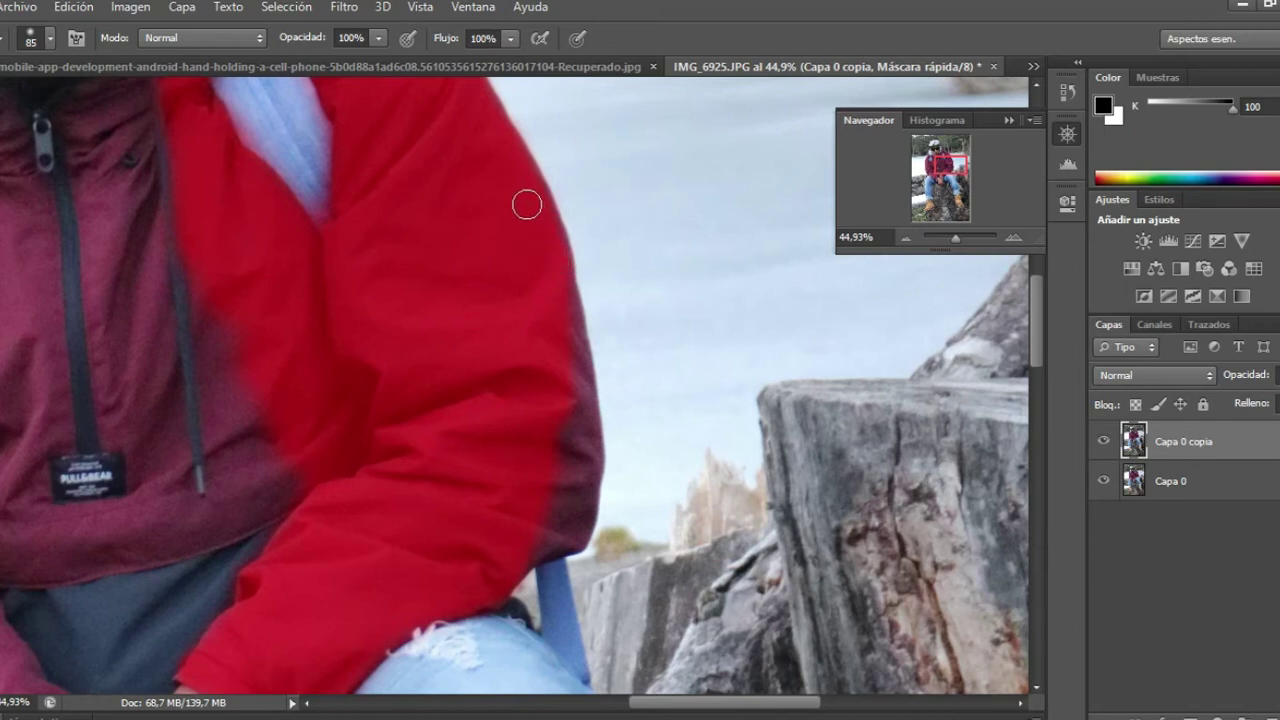
scroll(589, 260, down, 1)
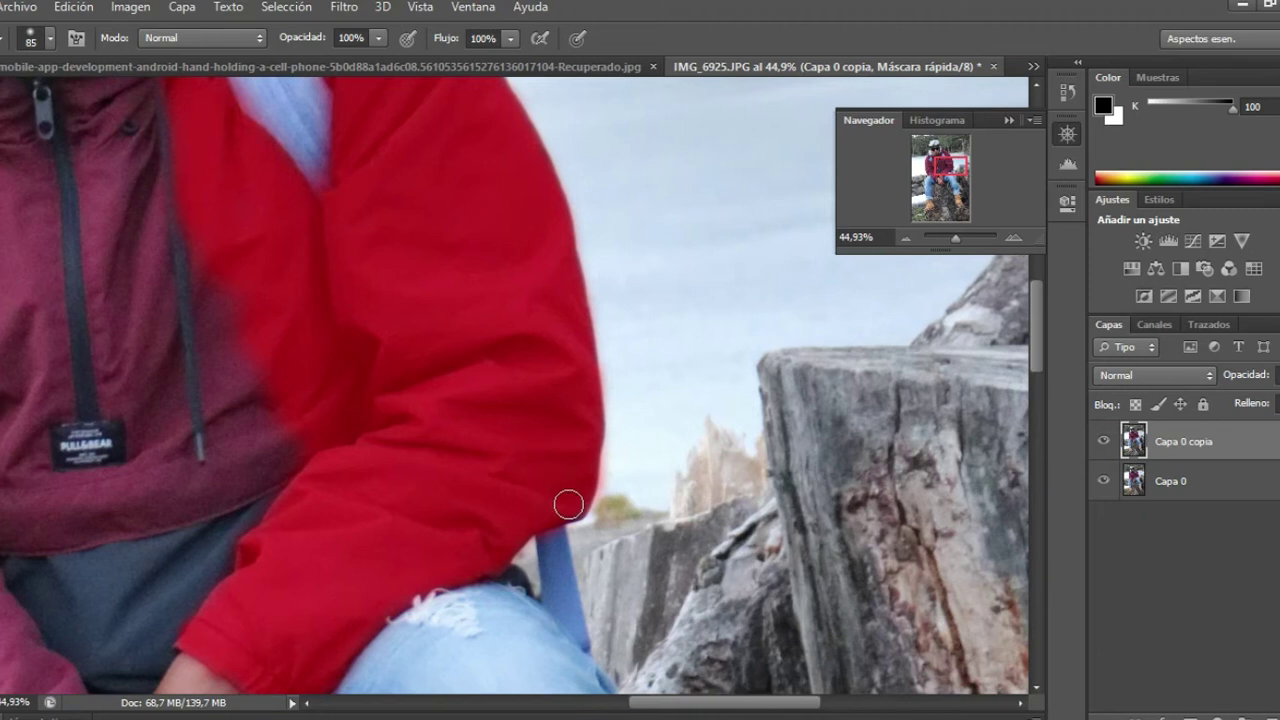
scroll(511, 409, up, 3)
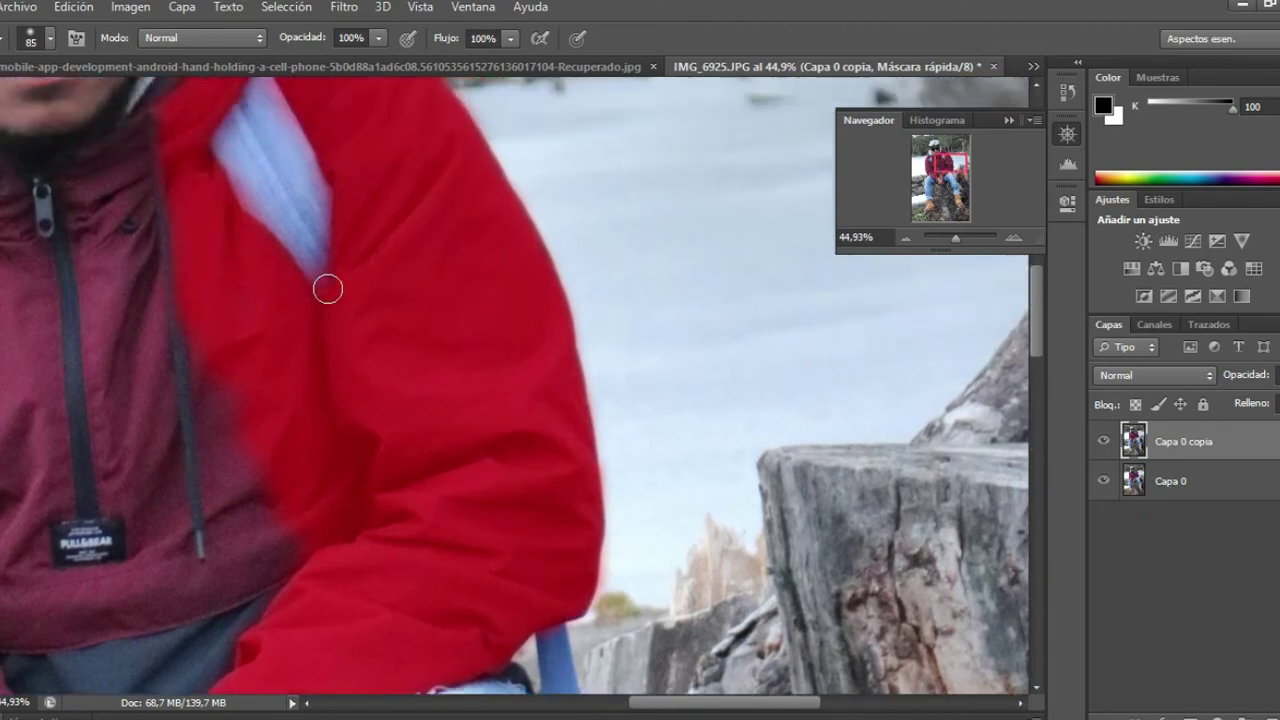
drag(955, 240, 957, 241)
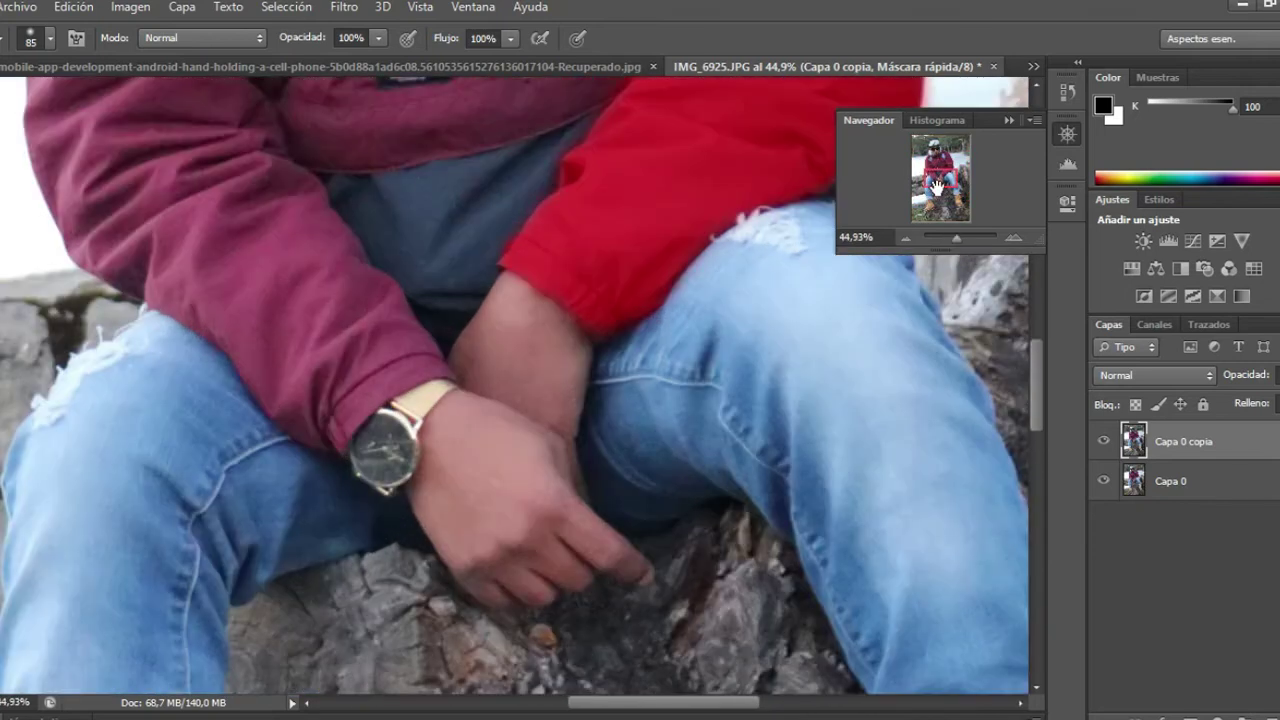
Mask the jacket collar beside the neck
drag(937, 186, 937, 168)
scroll(560, 234, up, 3)
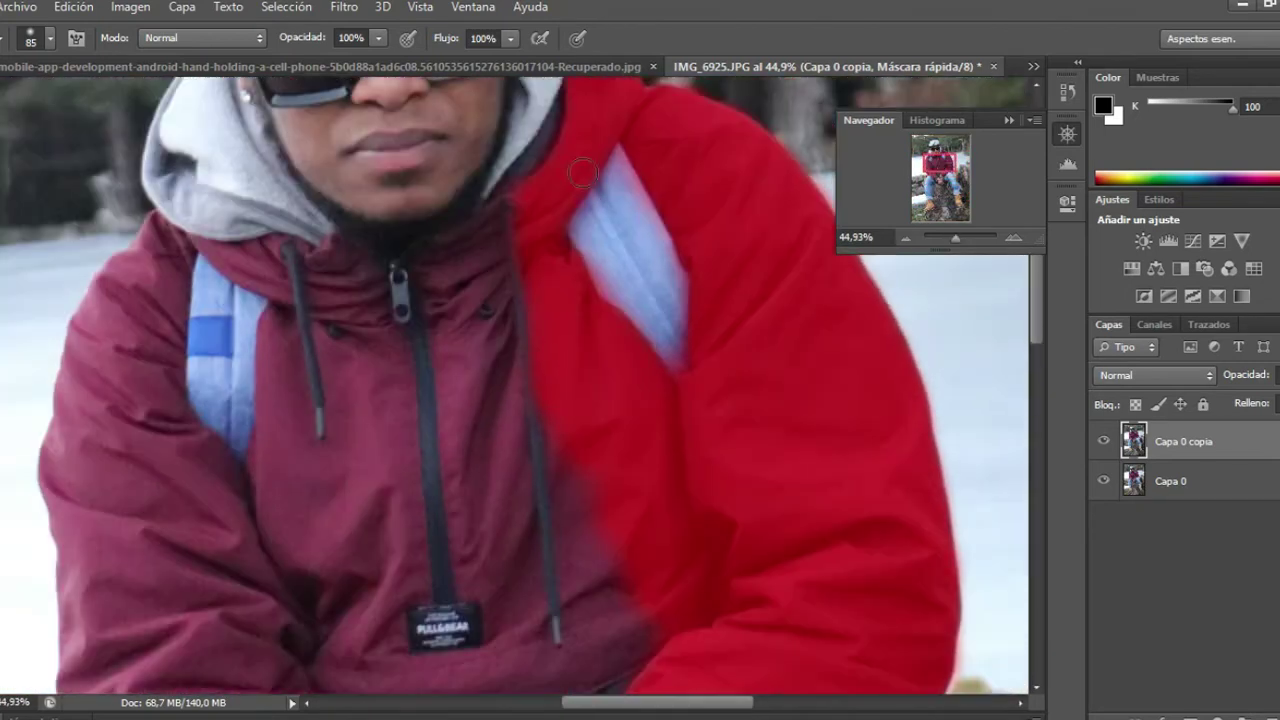
scroll(488, 324, up, 2)
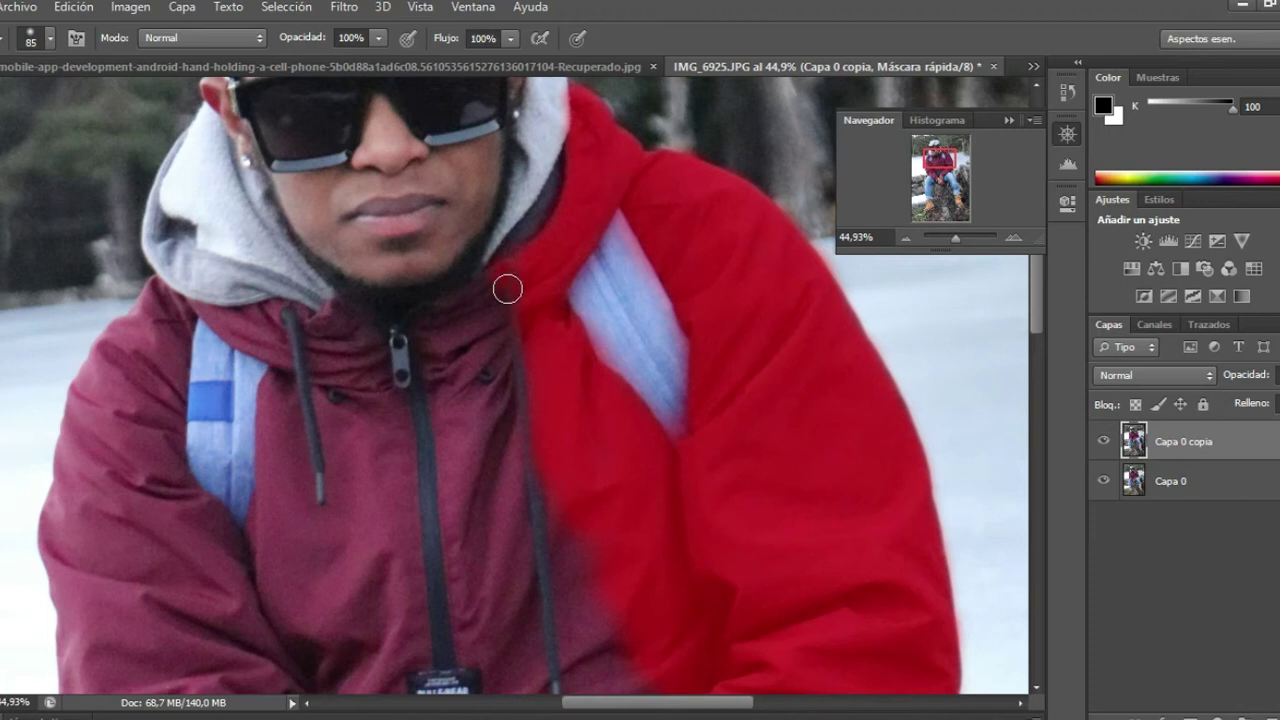
drag(507, 289, 480, 365)
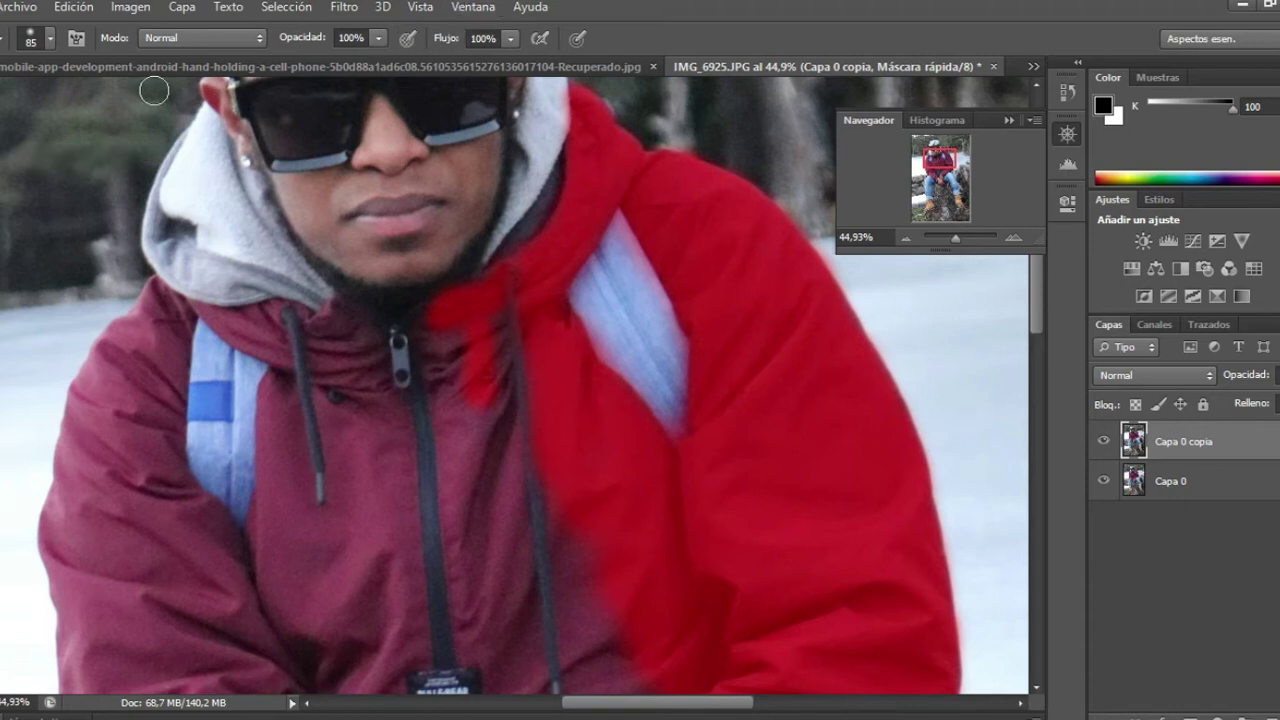
Enlarge the brush and mask the jacket front, the drawstring area, and the fold by the label
click(50, 38)
drag(57, 101, 96, 101)
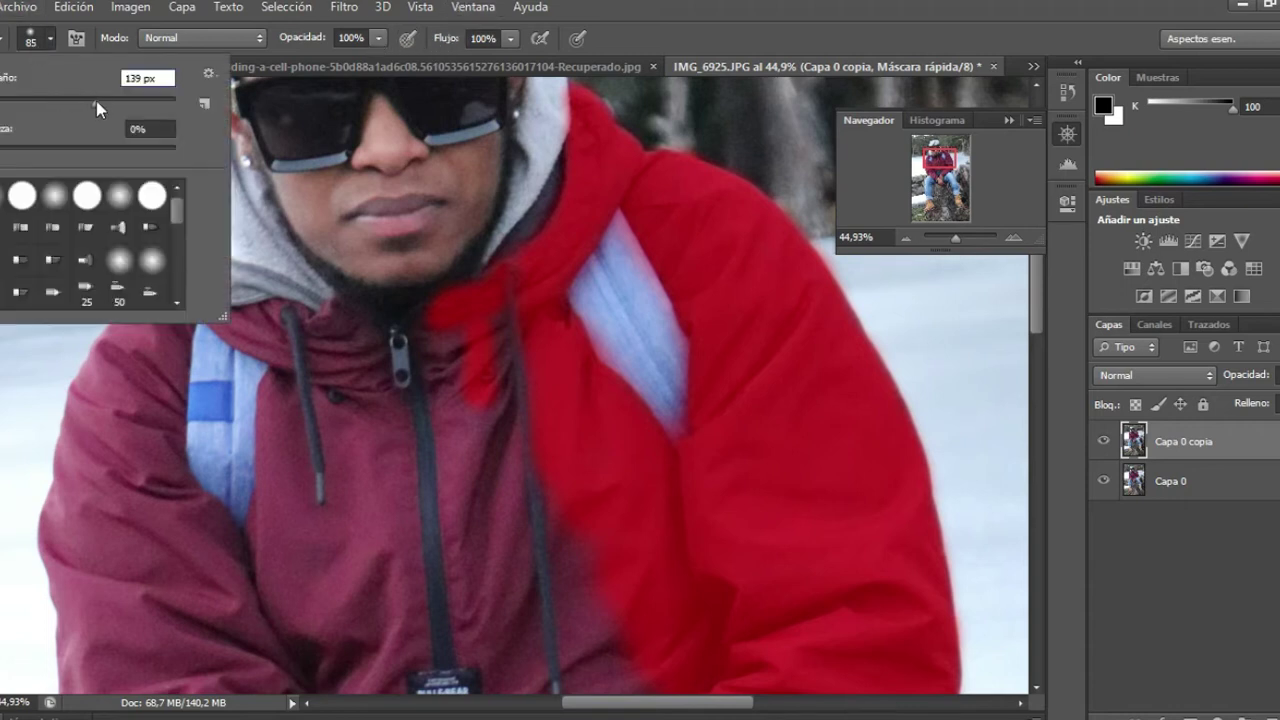
key(bracketleft)
click(137, 103)
mouse_move(486, 471)
mouse_down()
mouse_move(494, 367)
mouse_move(330, 384)
mouse_move(263, 406)
mouse_move(271, 506)
mouse_up()
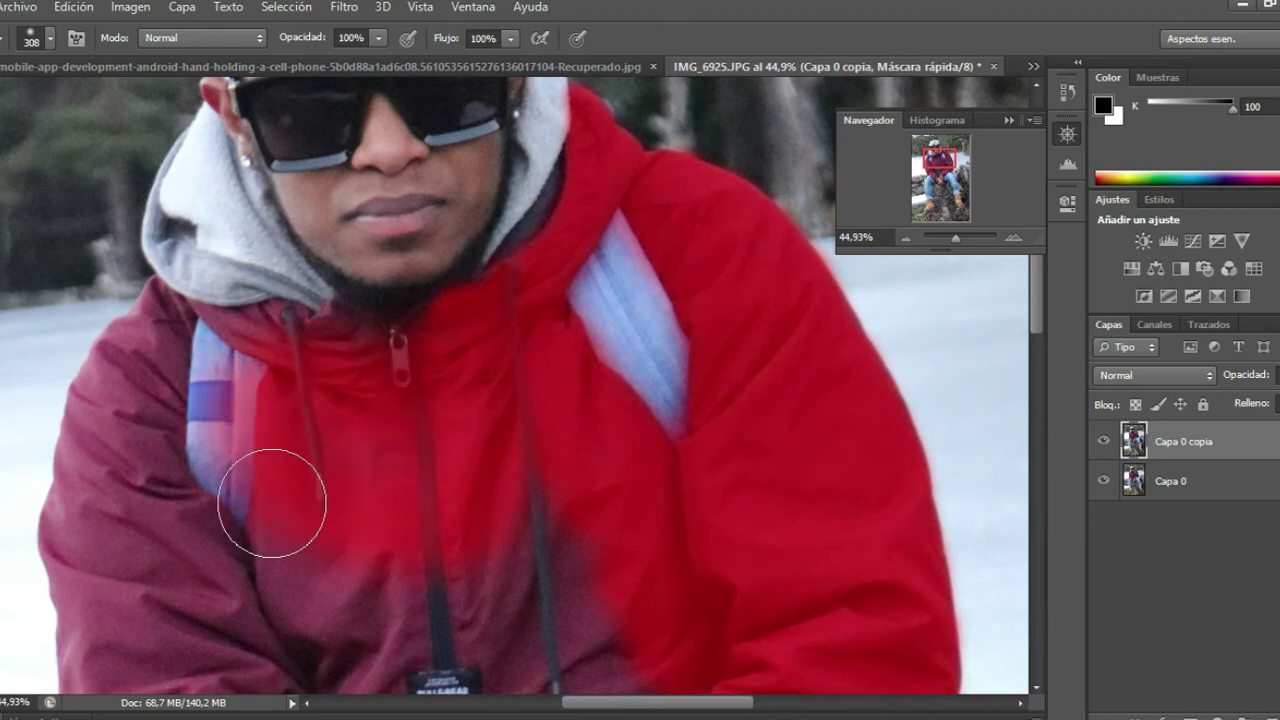
scroll(531, 383, down, 3)
mouse_move(526, 397)
mouse_down()
mouse_move(543, 500)
mouse_move(609, 543)
mouse_move(569, 429)
mouse_move(588, 535)
mouse_move(651, 563)
mouse_move(523, 594)
mouse_move(400, 486)
mouse_up()
scroll(400, 486, down, 2)
mouse_move(394, 349)
mouse_down()
mouse_move(297, 480)
mouse_move(306, 323)
mouse_move(274, 490)
mouse_move(431, 517)
mouse_move(277, 534)
mouse_move(494, 523)
mouse_up()
Mask most of the left sleeve, then shrink the brush to 145 px
scroll(366, 451, down, 3)
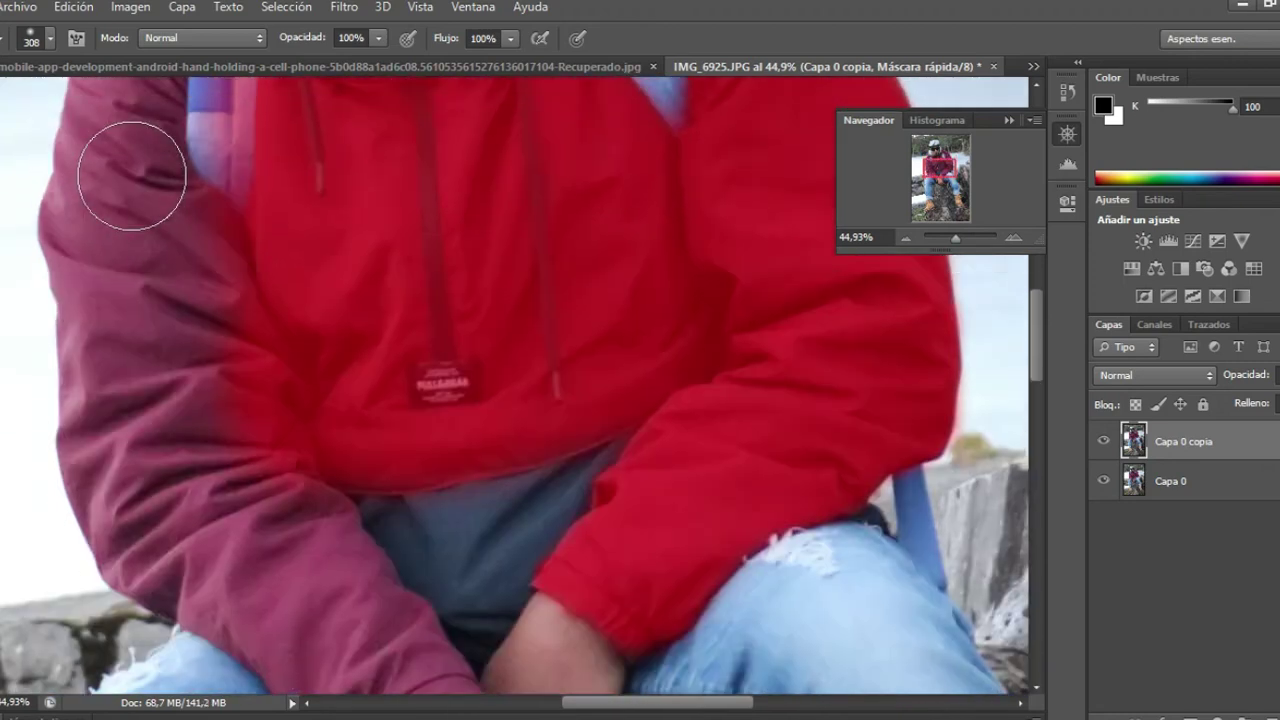
scroll(150, 240, up, 1)
scroll(177, 314, down, 2)
mouse_move(294, 420)
mouse_down()
mouse_move(214, 406)
mouse_move(161, 320)
mouse_move(223, 363)
mouse_move(171, 266)
mouse_move(223, 237)
mouse_move(164, 426)
mouse_move(303, 560)
mouse_up()
scroll(244, 463, down, 2)
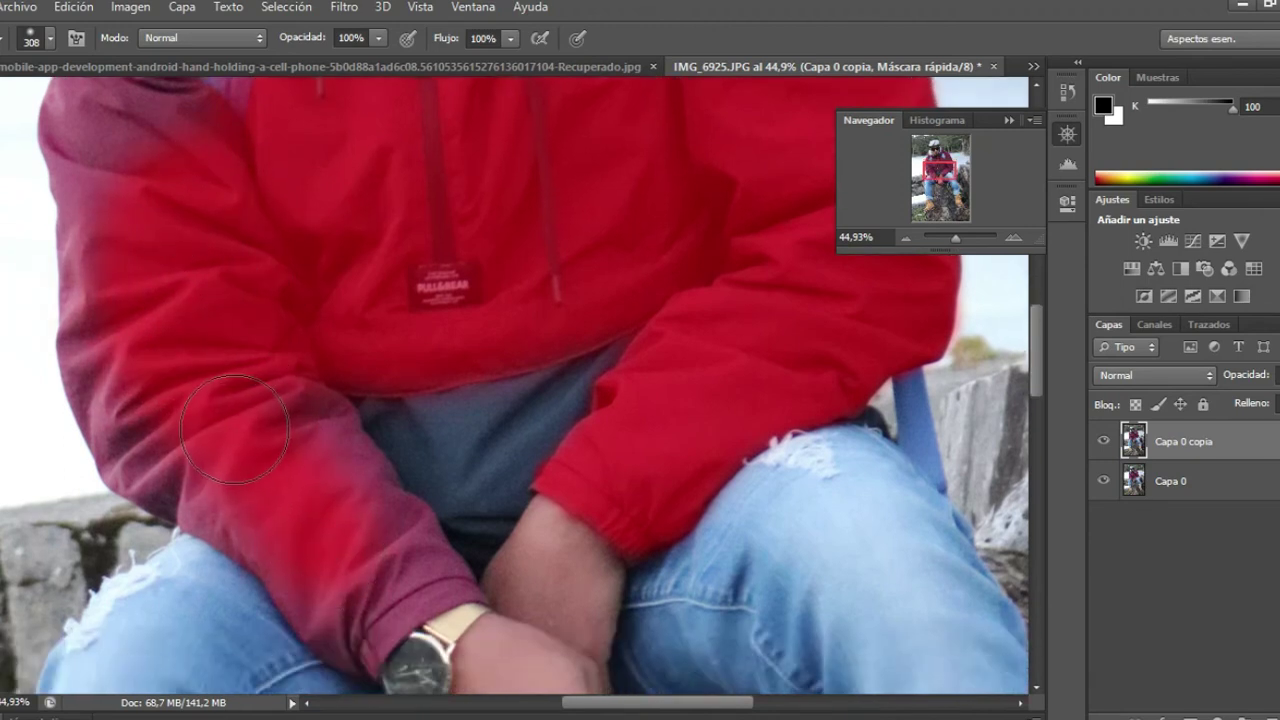
scroll(234, 429, down, 1)
scroll(234, 429, down, 2)
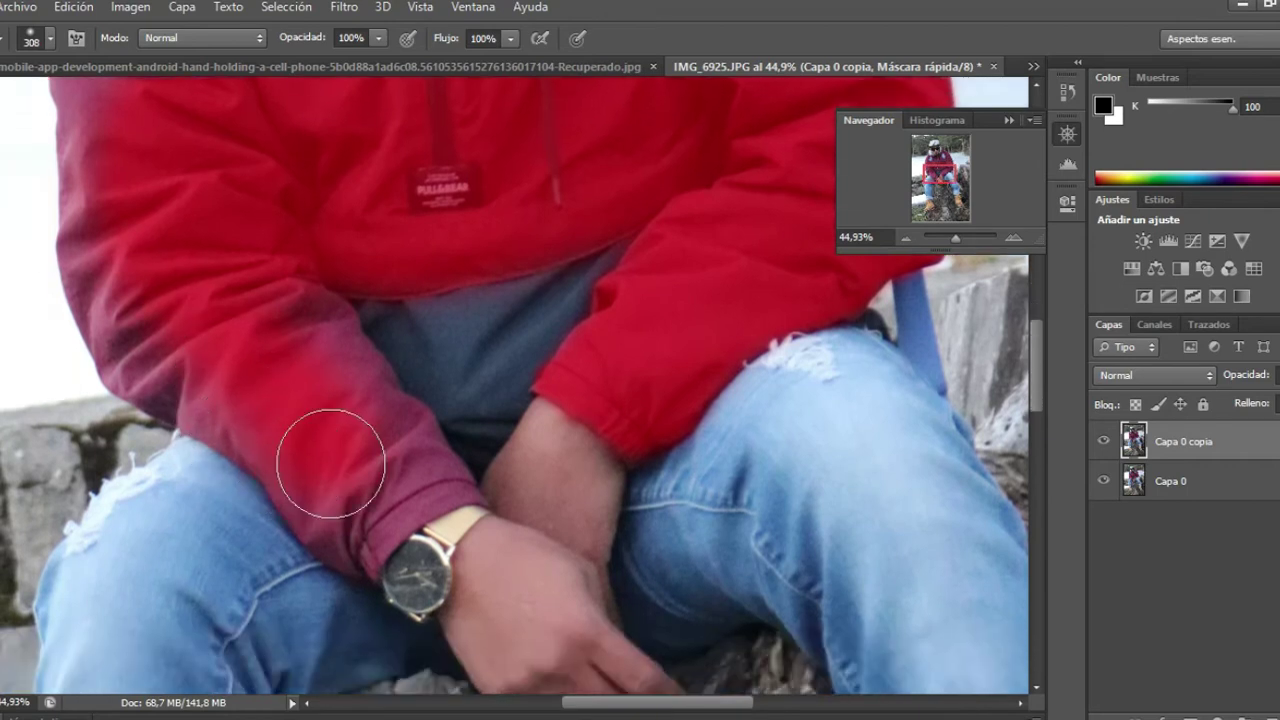
mouse_move(331, 462)
mouse_down()
mouse_move(314, 377)
mouse_move(249, 263)
mouse_move(345, 462)
mouse_up()
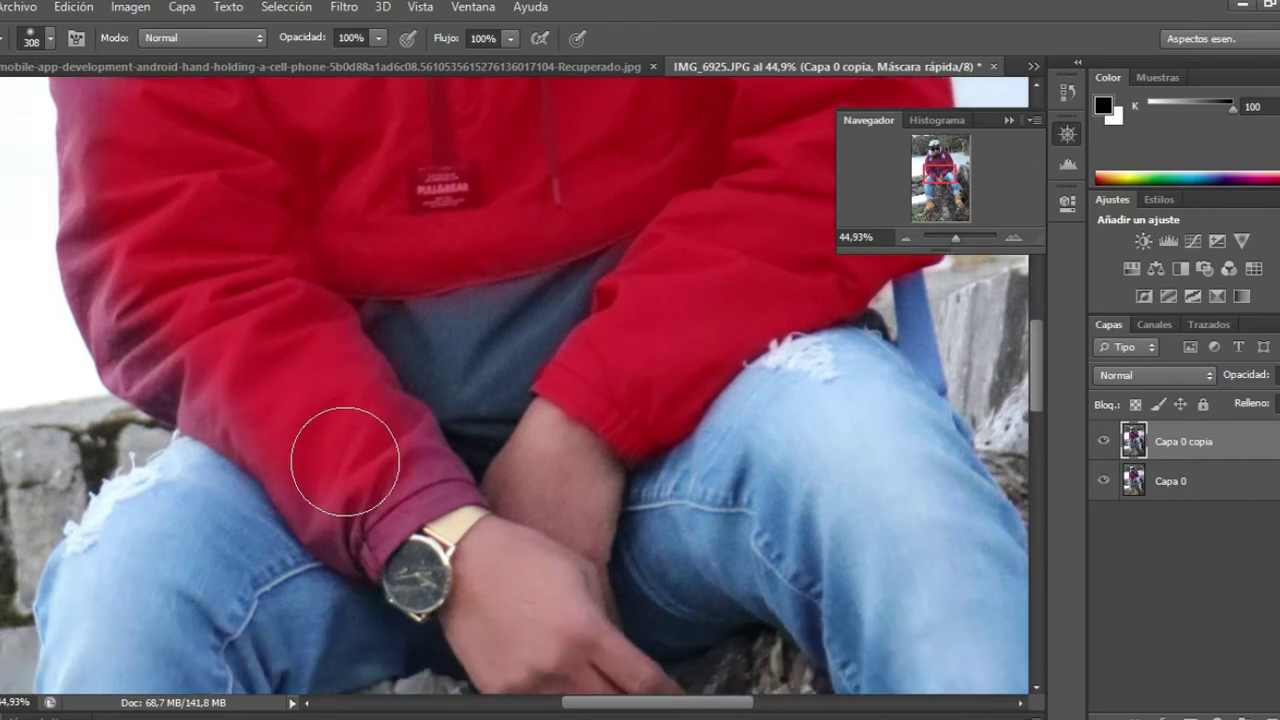
click(50, 39)
drag(33, 97, 53, 104)
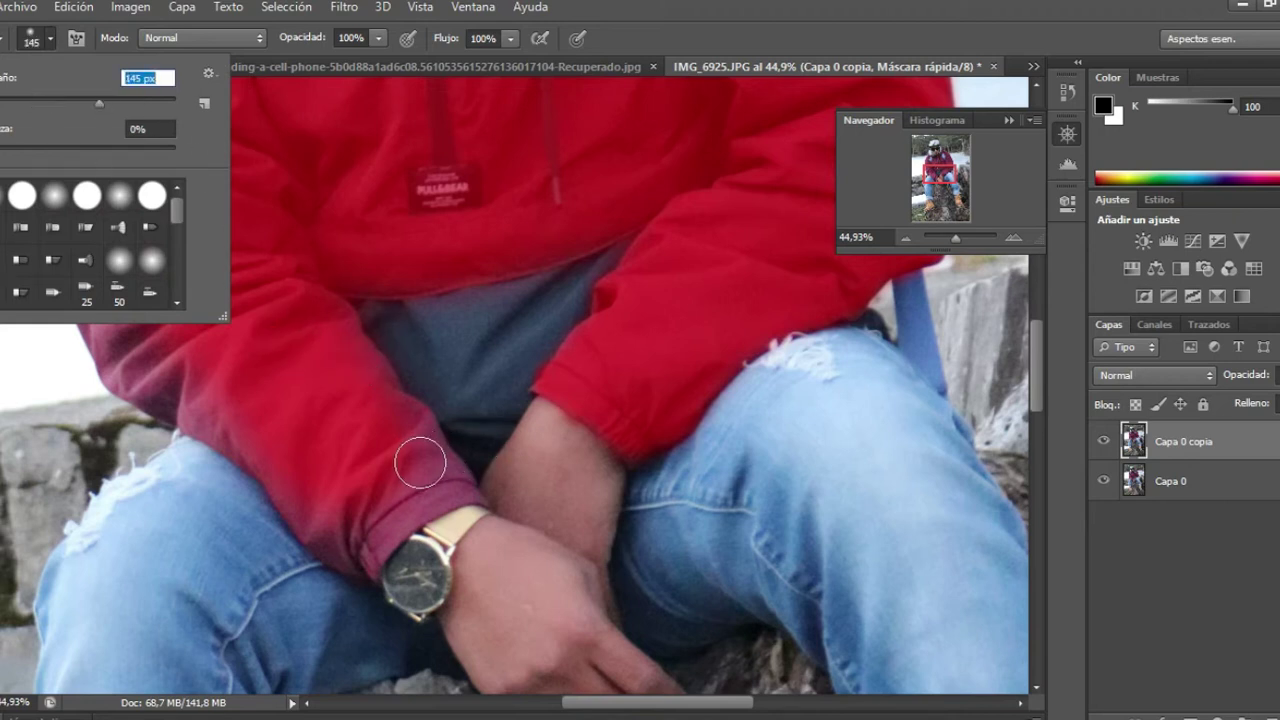
Mask along the left sleeve's outer edge
click(415, 448)
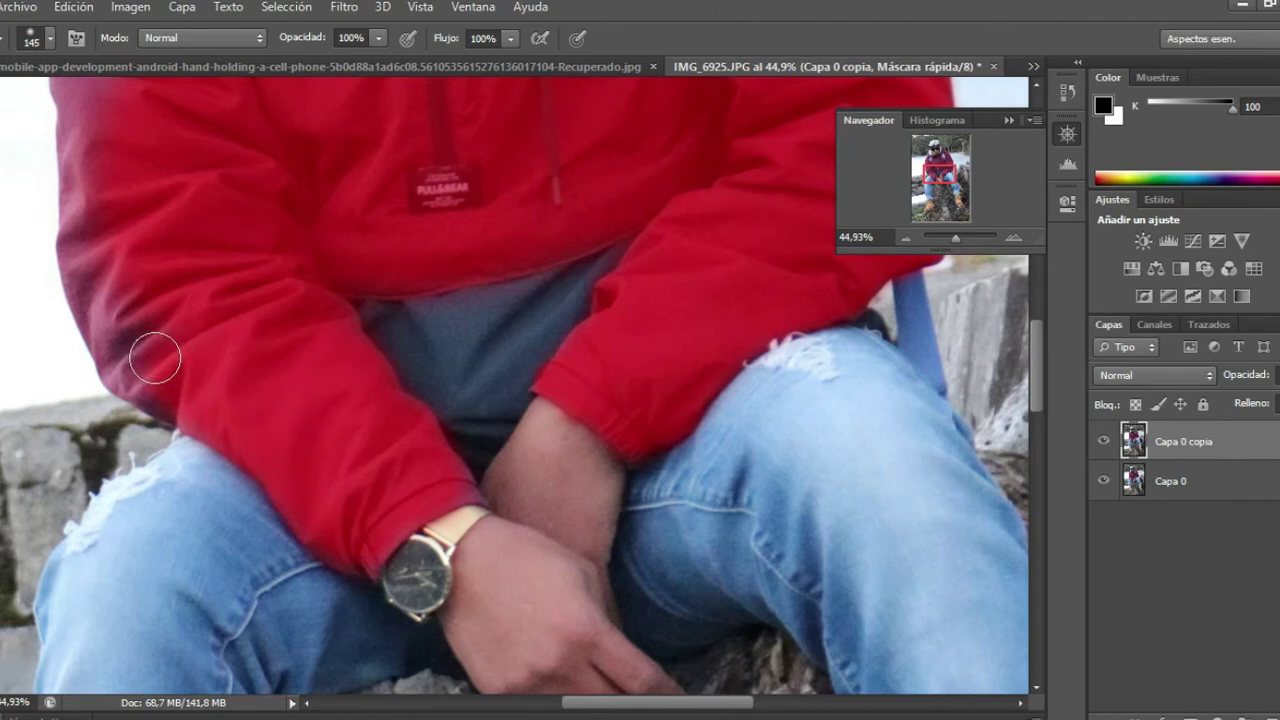
scroll(116, 296, up, 1)
drag(130, 410, 72, 195)
scroll(95, 345, up, 3)
scroll(100, 350, up, 2)
mouse_move(70, 262)
mouse_down()
mouse_move(86, 469)
mouse_move(127, 557)
mouse_up()
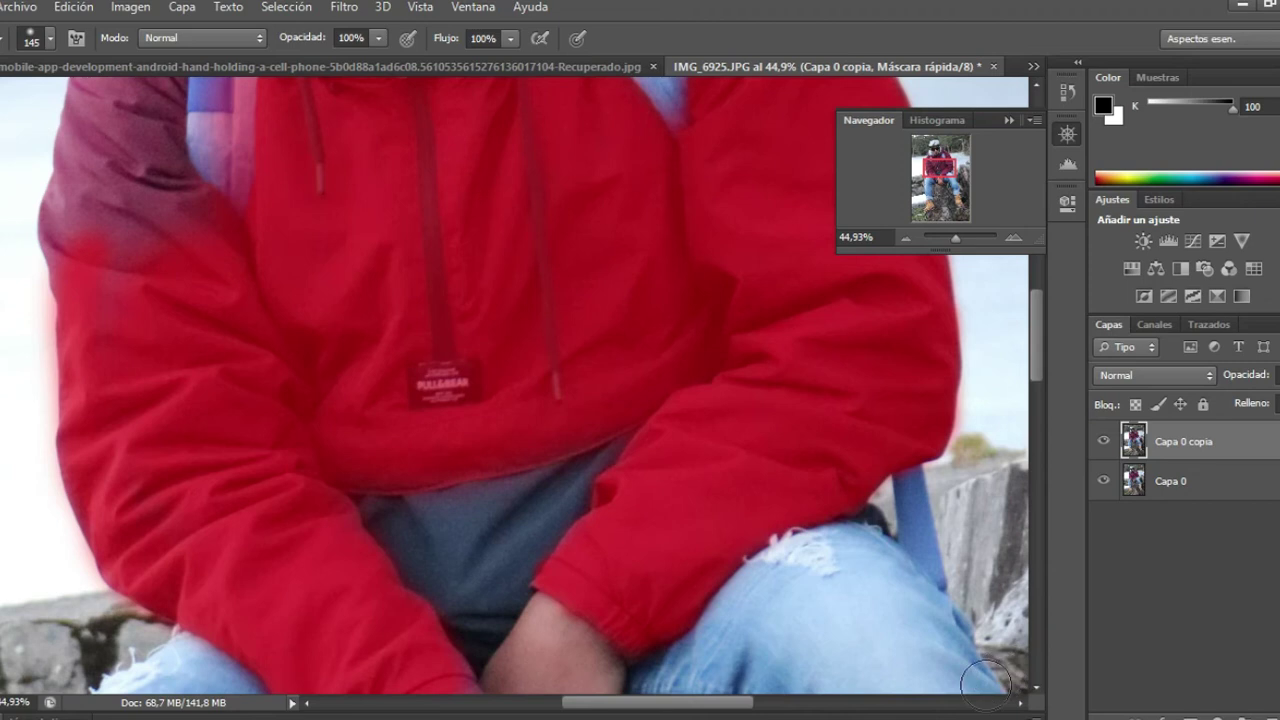
Cover the left shoulder and the maroon fringe along the shoulder and collar
scroll(277, 114, up, 2)
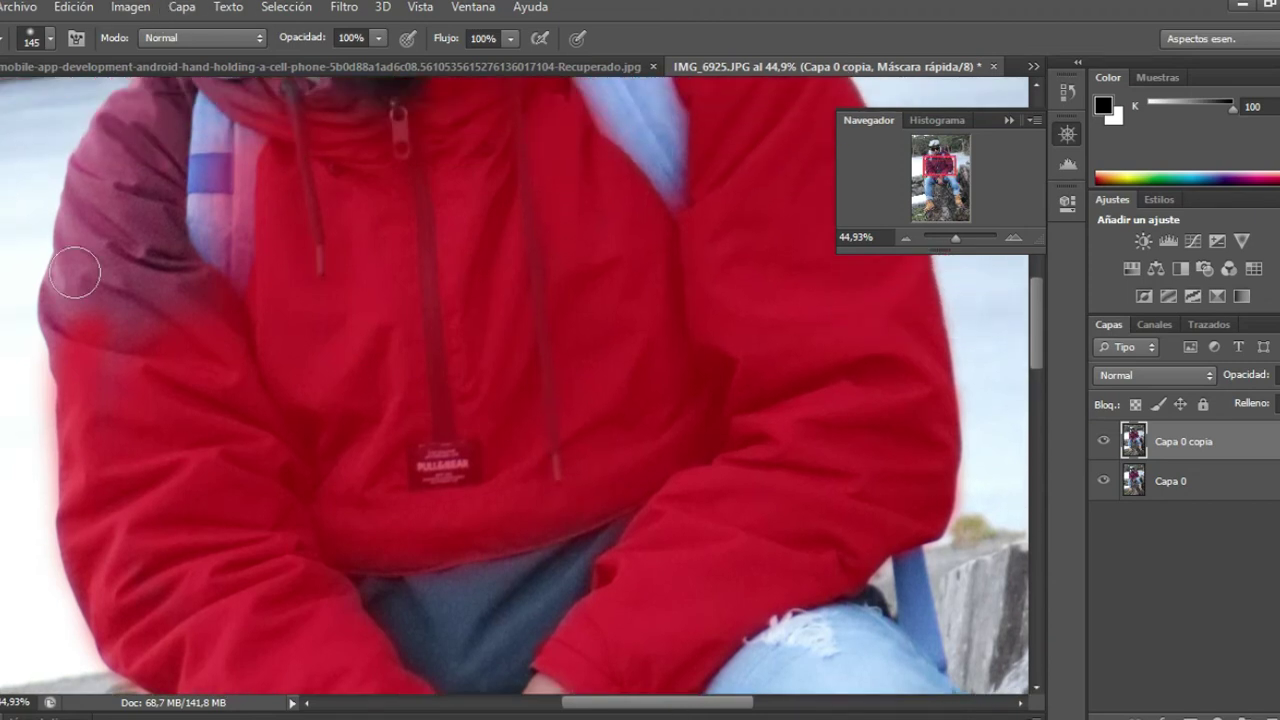
scroll(80, 277, up, 3)
mouse_move(175, 207)
mouse_down()
mouse_move(163, 200)
mouse_move(134, 277)
mouse_move(166, 437)
mouse_move(163, 217)
mouse_move(143, 400)
mouse_move(157, 371)
mouse_move(204, 425)
mouse_up()
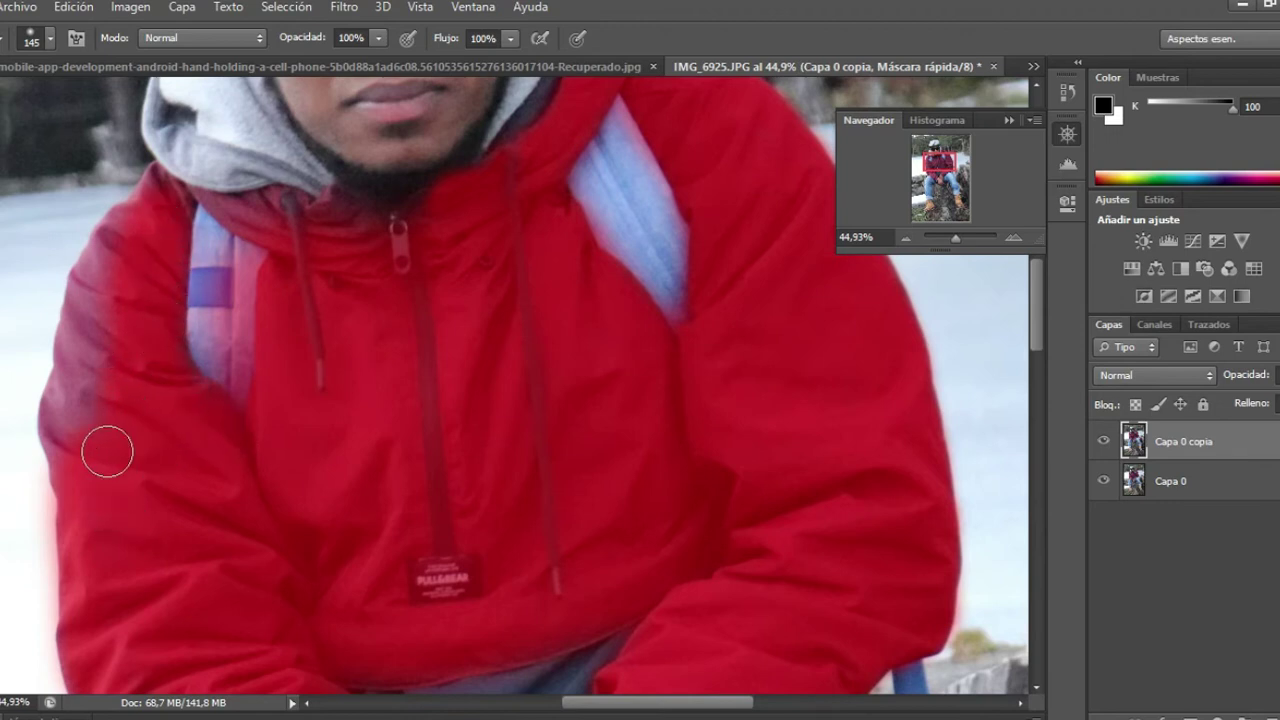
scroll(168, 286, up, 2)
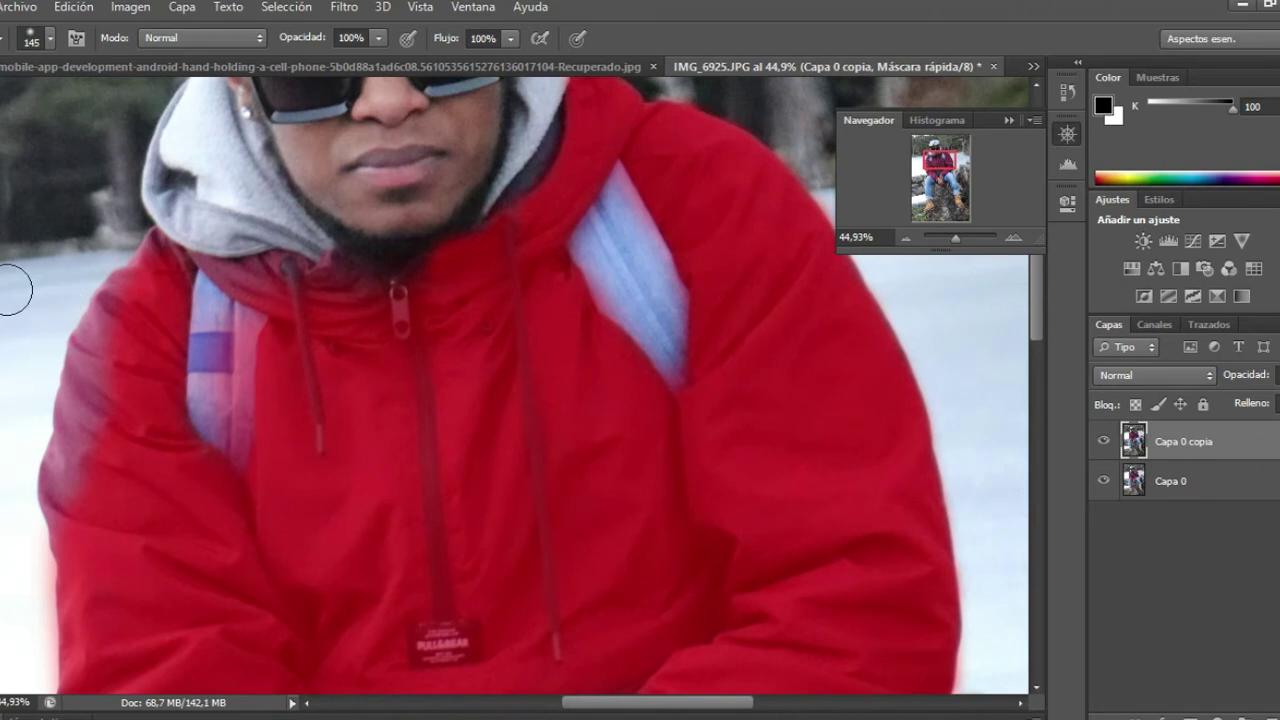
mouse_move(155, 279)
mouse_down()
mouse_move(109, 323)
mouse_move(80, 423)
mouse_move(96, 504)
mouse_up()
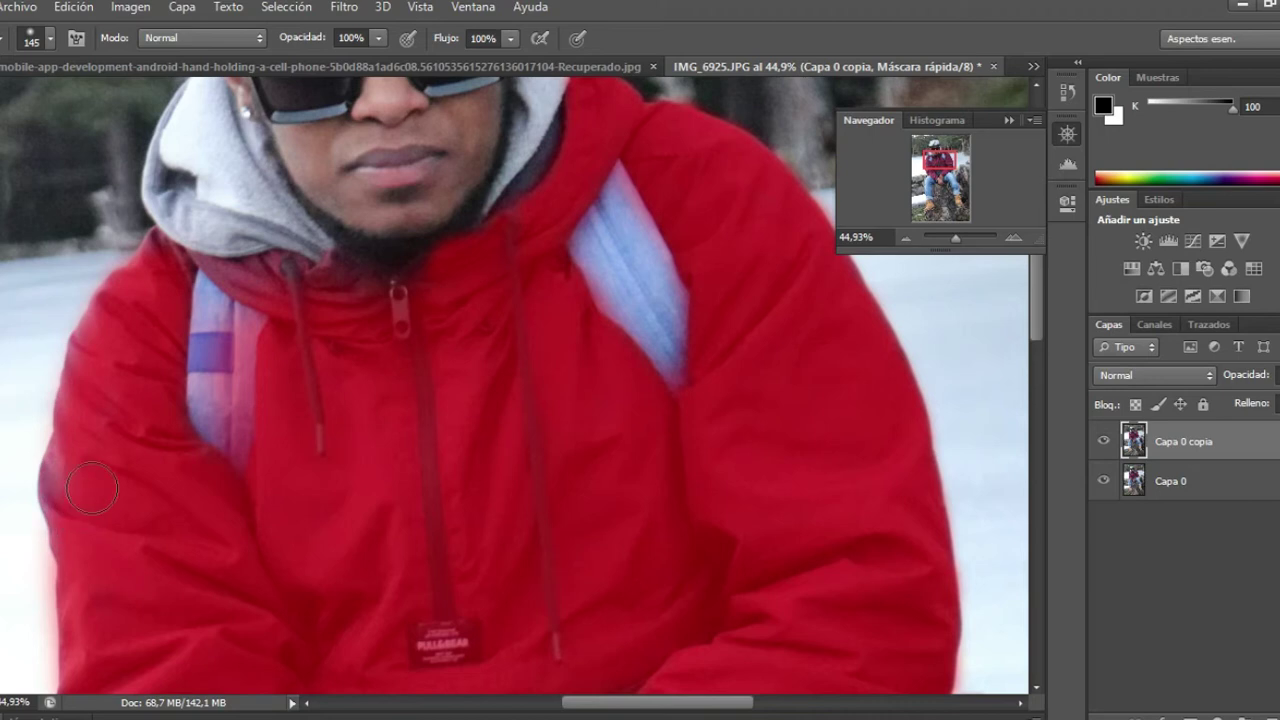
mouse_move(74, 517)
mouse_down()
mouse_move(62, 458)
mouse_move(127, 309)
mouse_up()
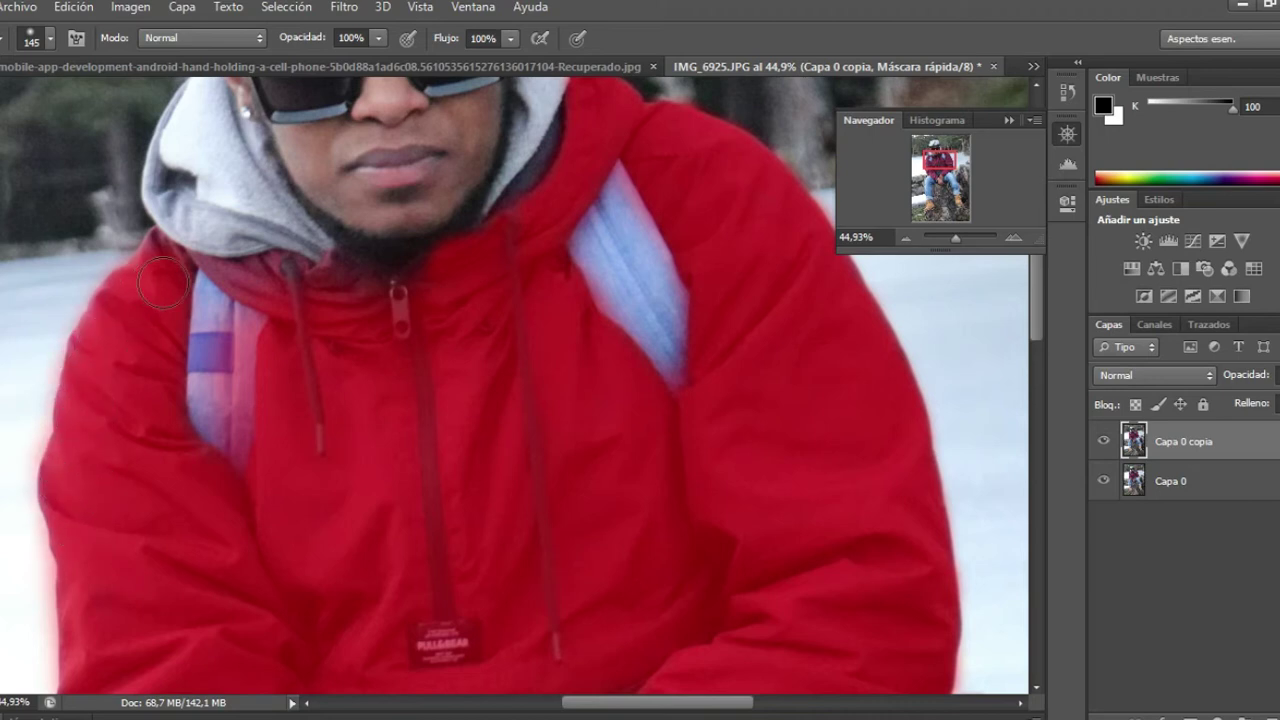
mouse_move(249, 277)
mouse_down()
mouse_move(186, 271)
mouse_move(272, 284)
mouse_up()
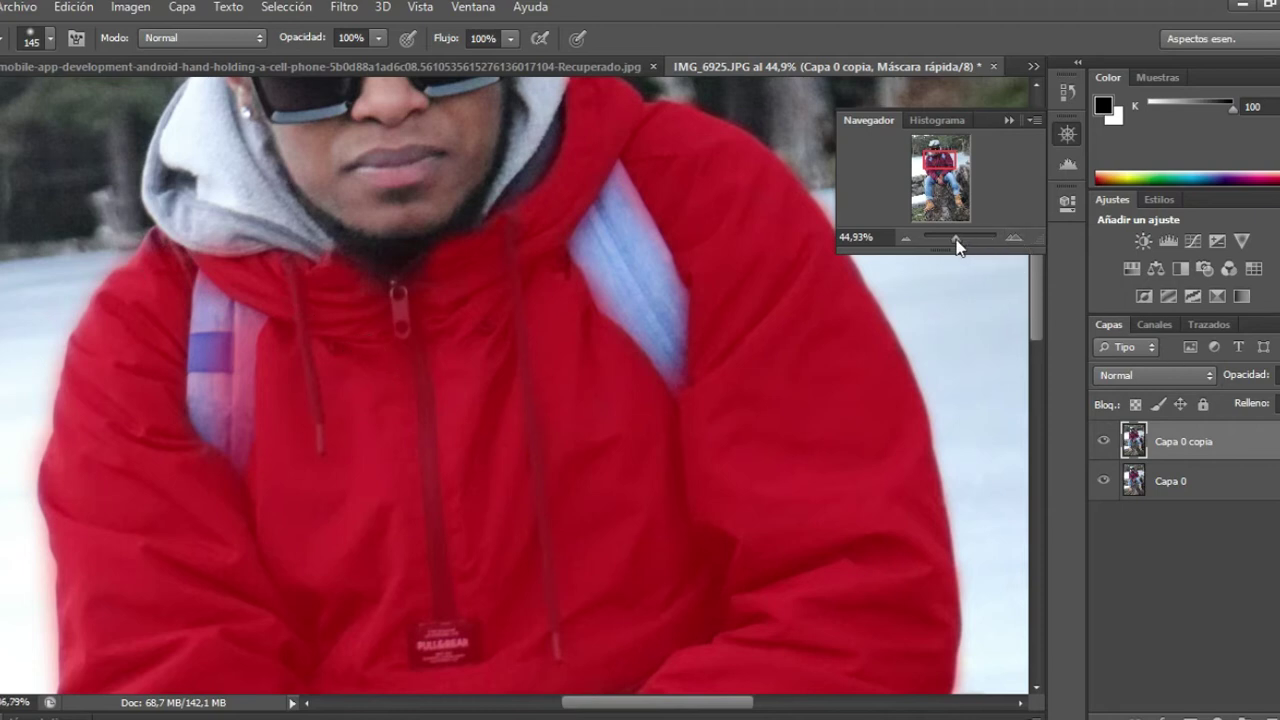
Zoom in on the hands and sleeves and reduce the brush to 65 px
drag(957, 246, 954, 246)
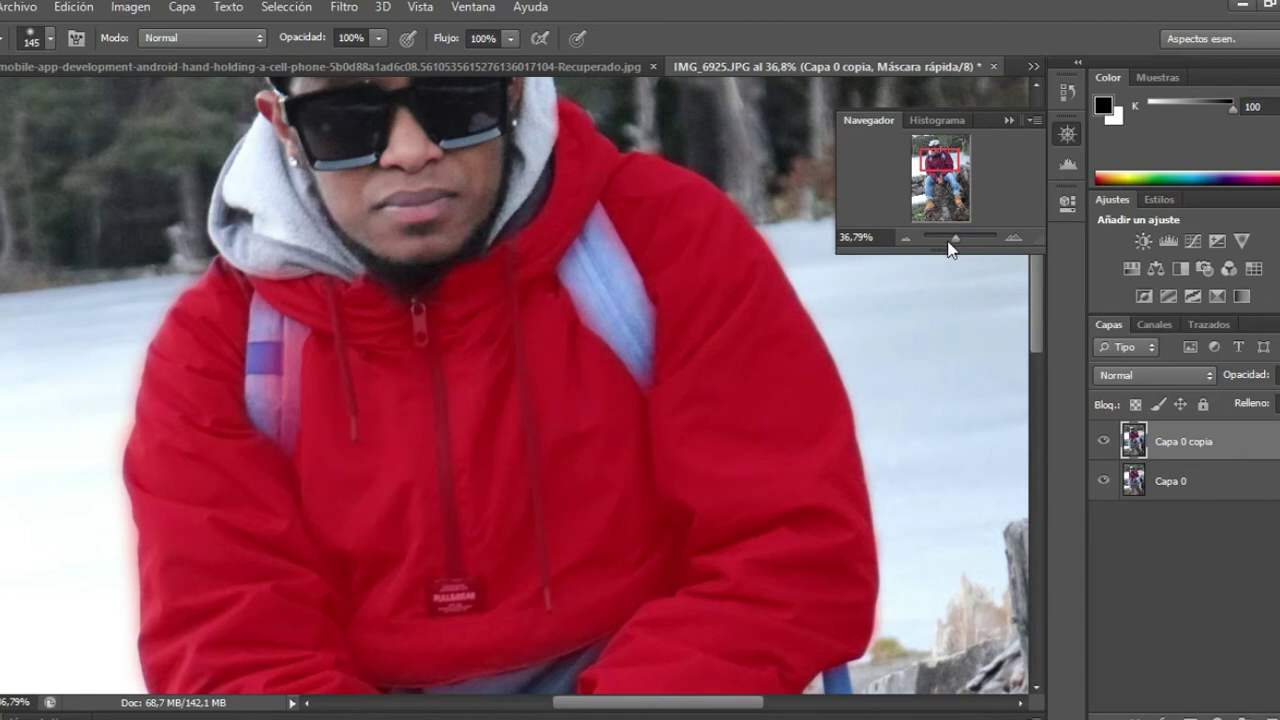
drag(958, 243, 960, 244)
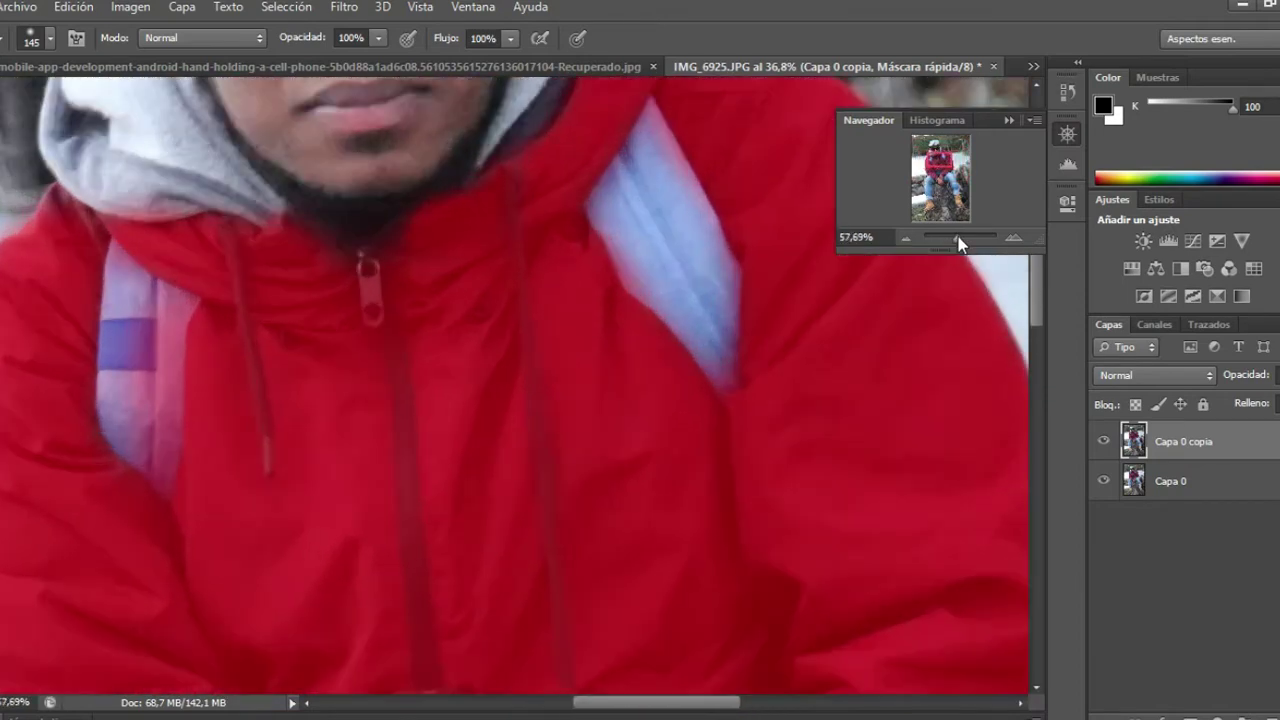
drag(938, 162, 938, 180)
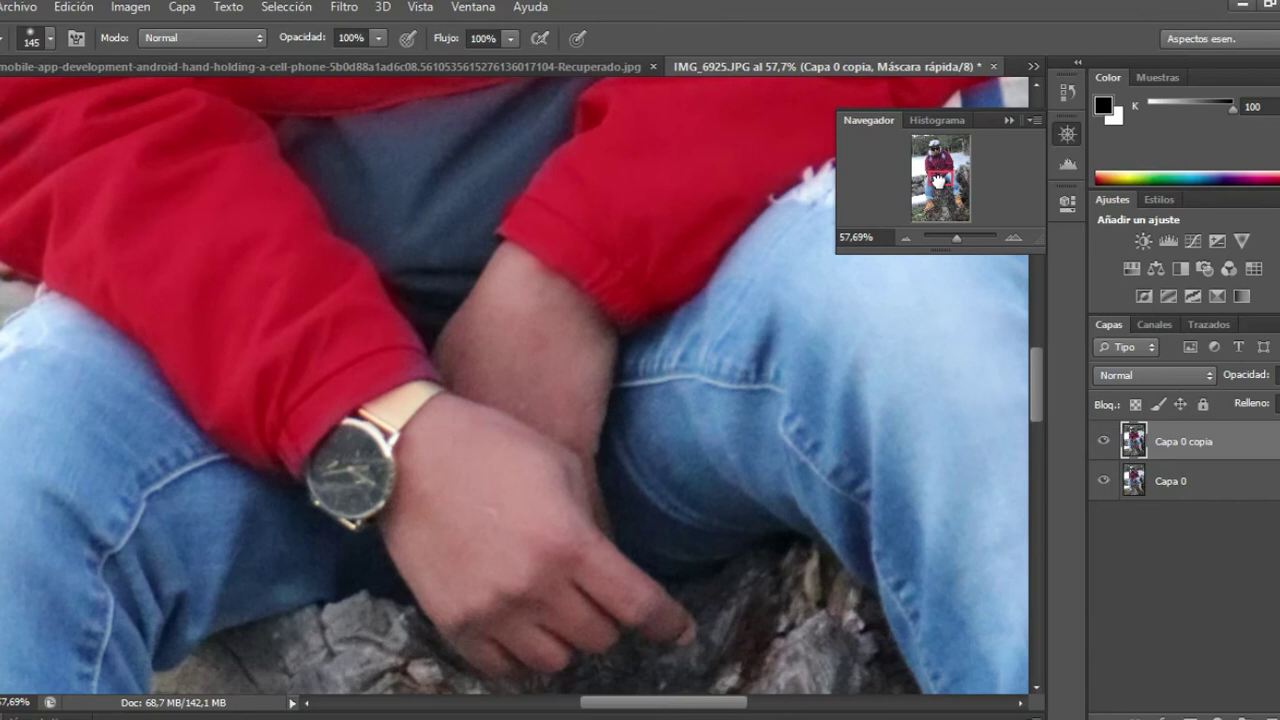
click(35, 40)
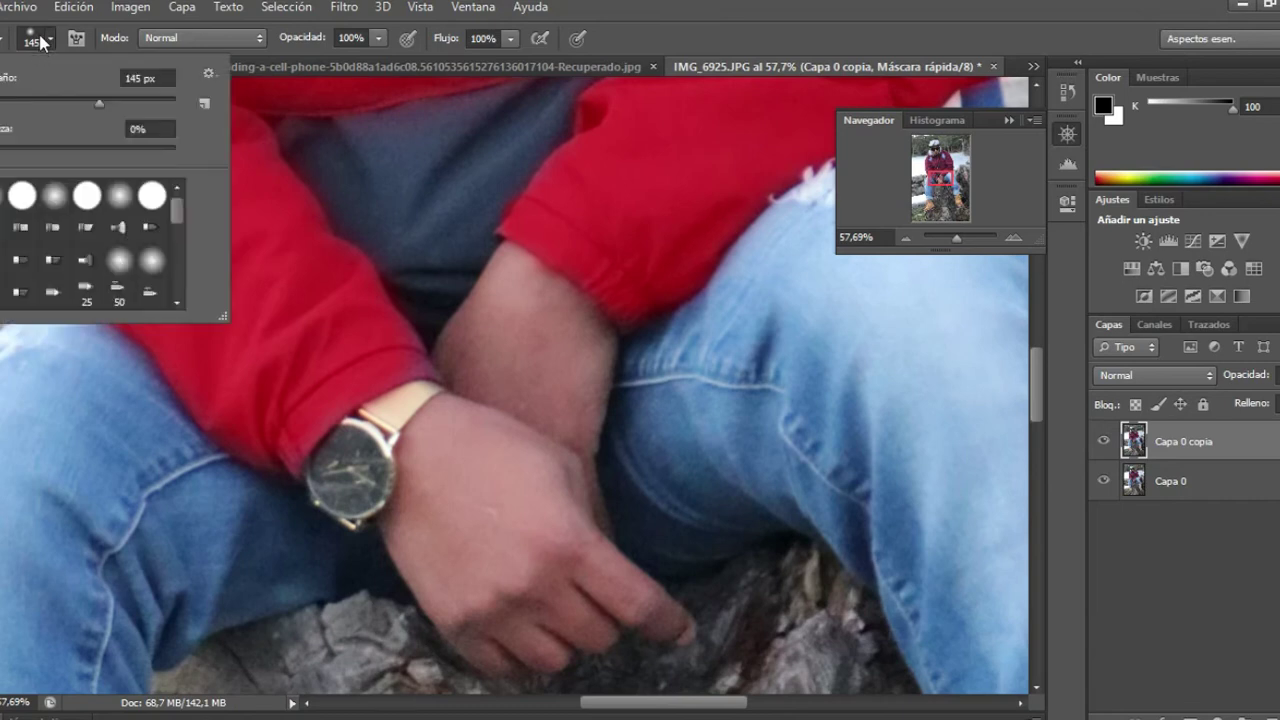
drag(99, 102, 85, 102)
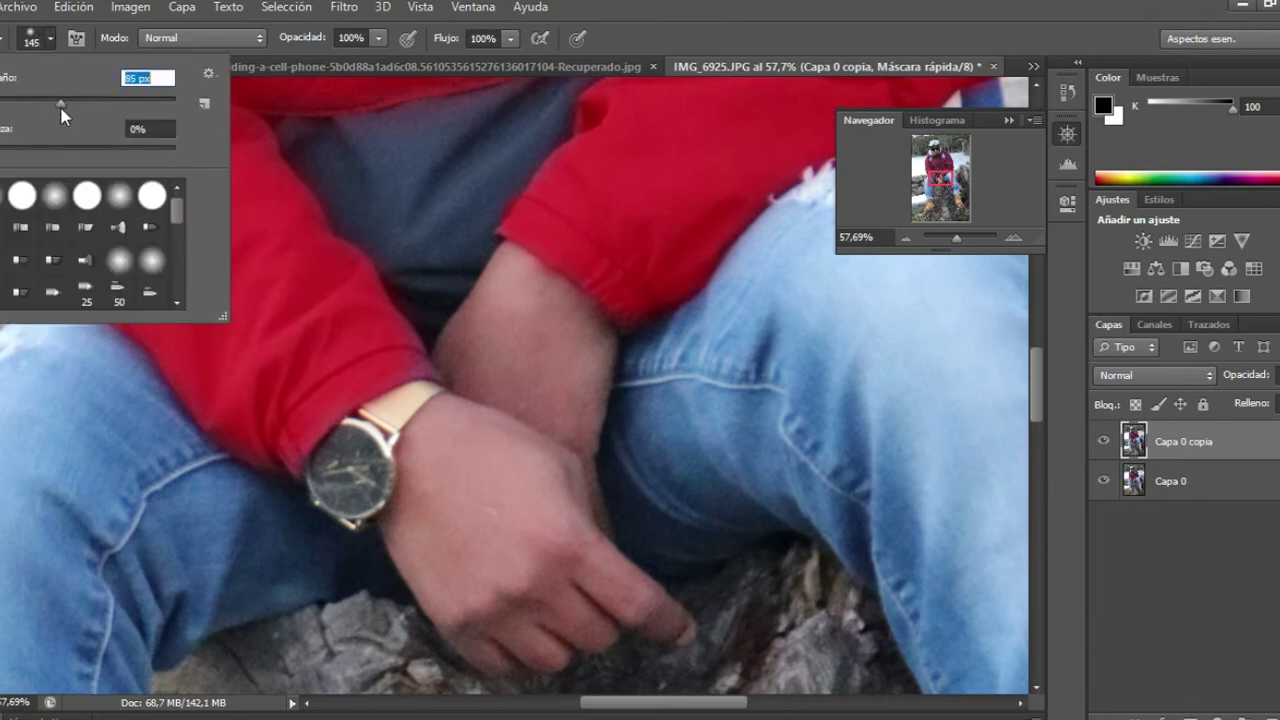
key(bracketleft)
key(bracketleft)
click(410, 351)
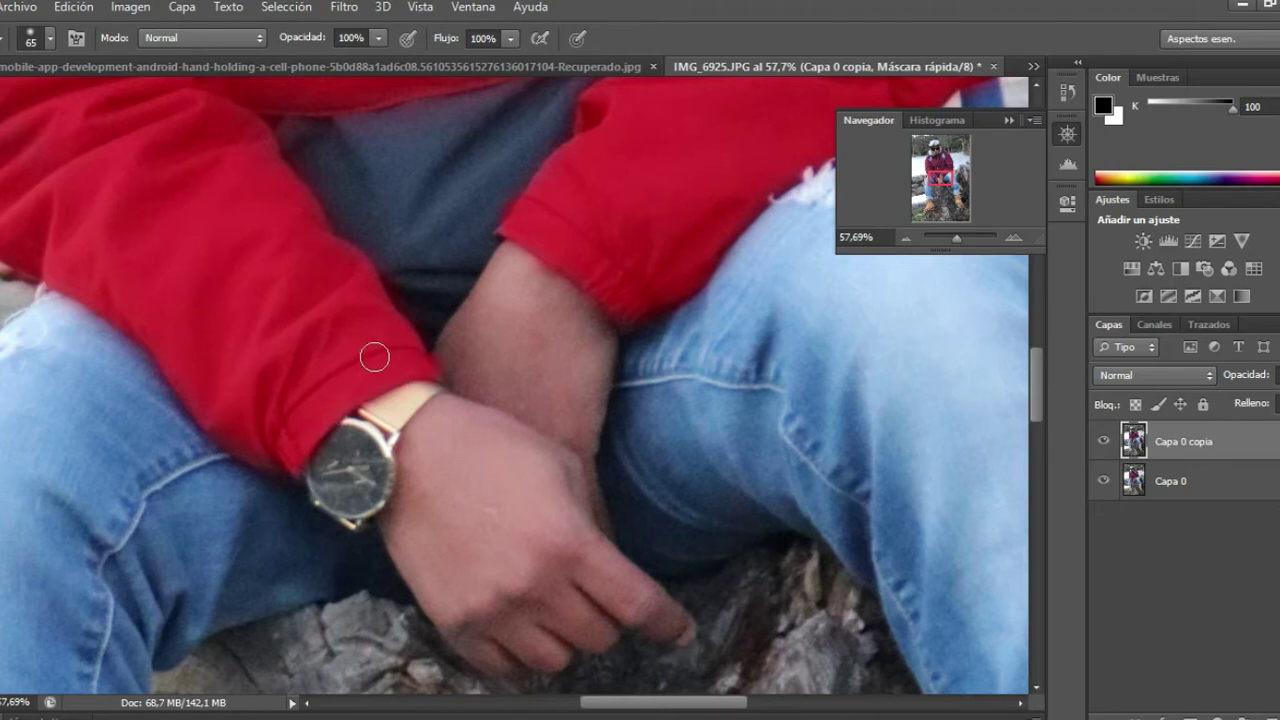
scroll(515, 345, up, 2)
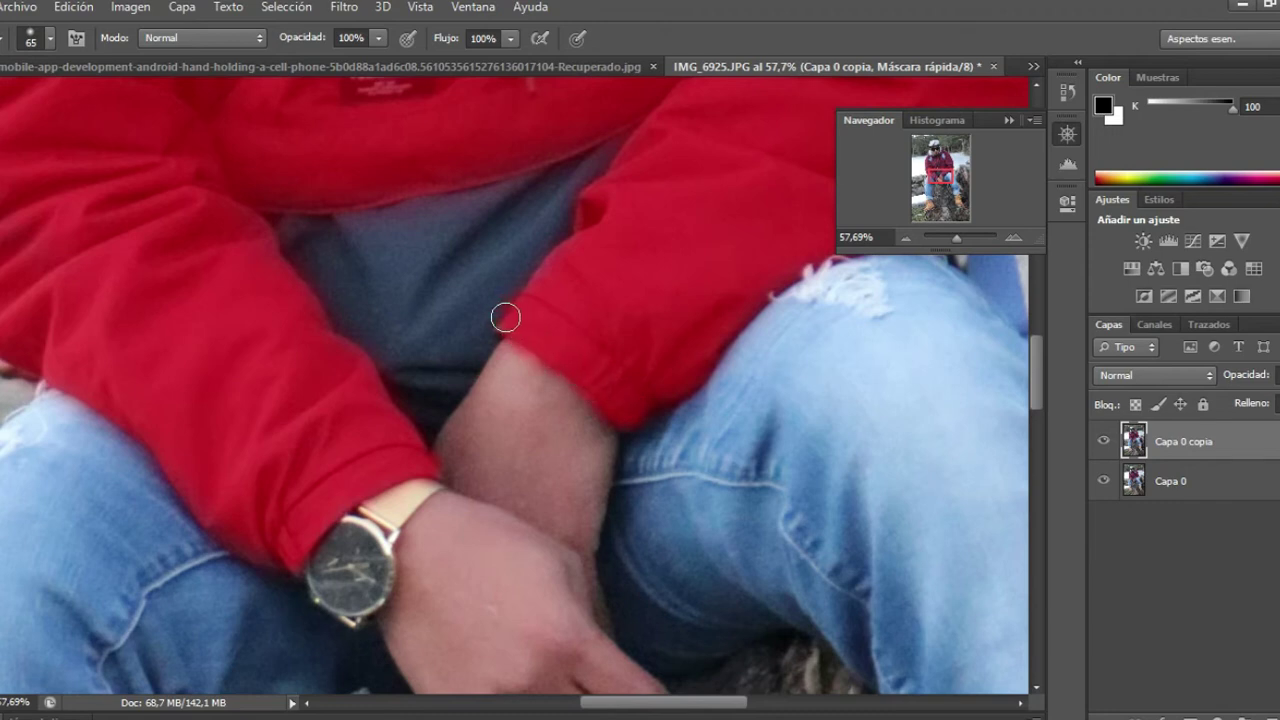
scroll(649, 251, up, 1)
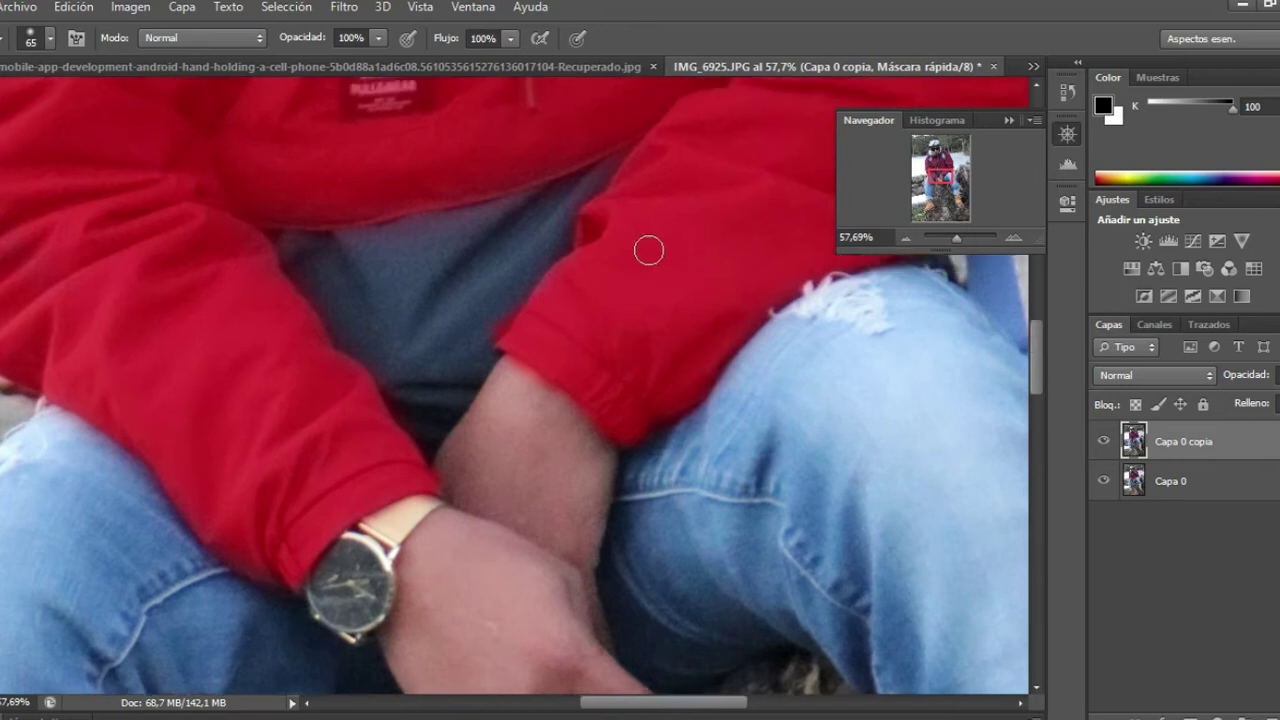
scroll(665, 247, up, 3)
scroll(683, 243, up, 1)
scroll(330, 282, up, 1)
scroll(185, 228, up, 3)
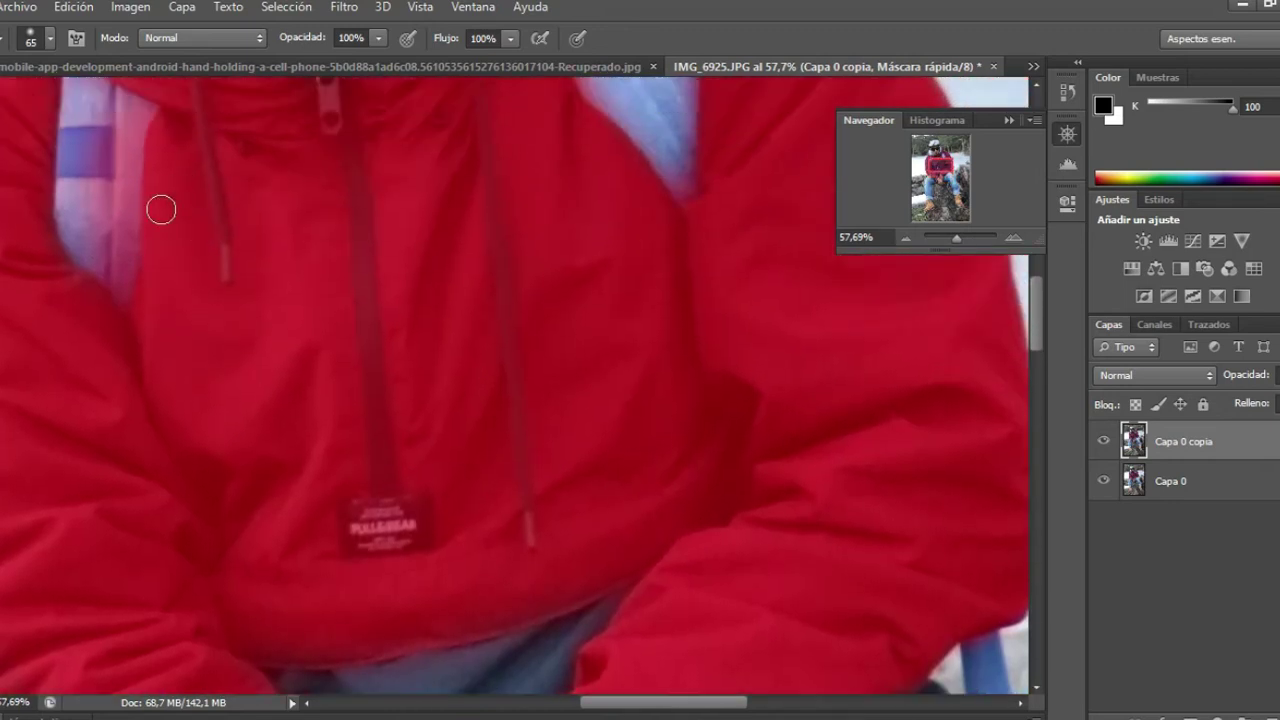
scroll(130, 190, up, 1)
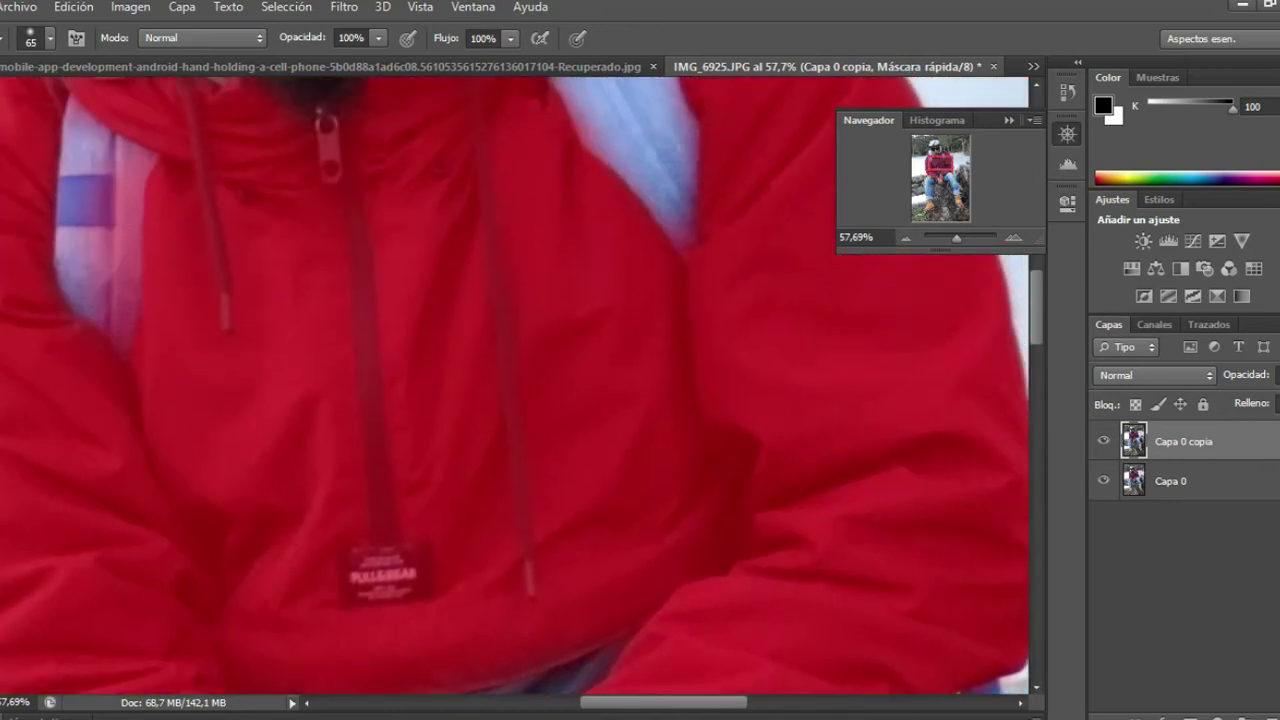
Erase the quick mask off the strap's edge in white, shrinking the brush to 37 then 31 px
key(x)
scroll(180, 240, up, 1)
scroll(143, 183, up, 1)
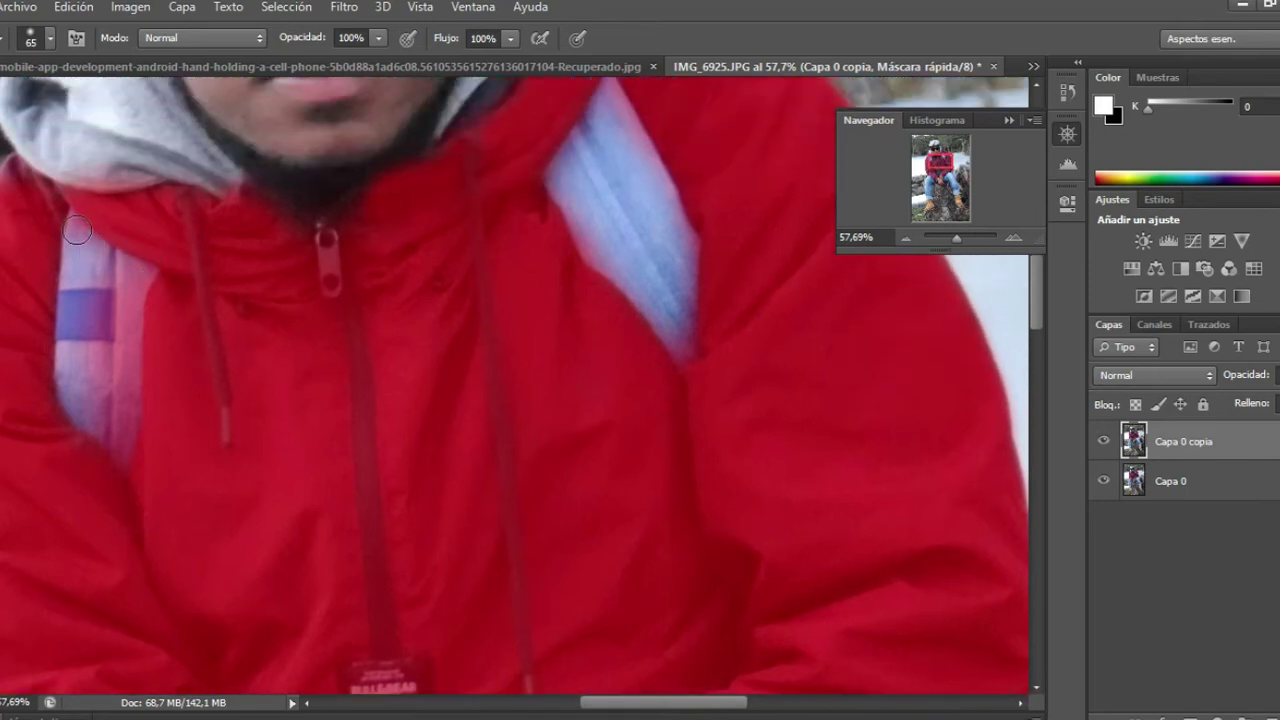
mouse_move(73, 230)
mouse_down()
mouse_move(133, 311)
mouse_move(122, 420)
mouse_move(106, 421)
mouse_move(89, 371)
mouse_move(100, 290)
mouse_move(94, 380)
mouse_move(106, 402)
mouse_move(86, 263)
mouse_up()
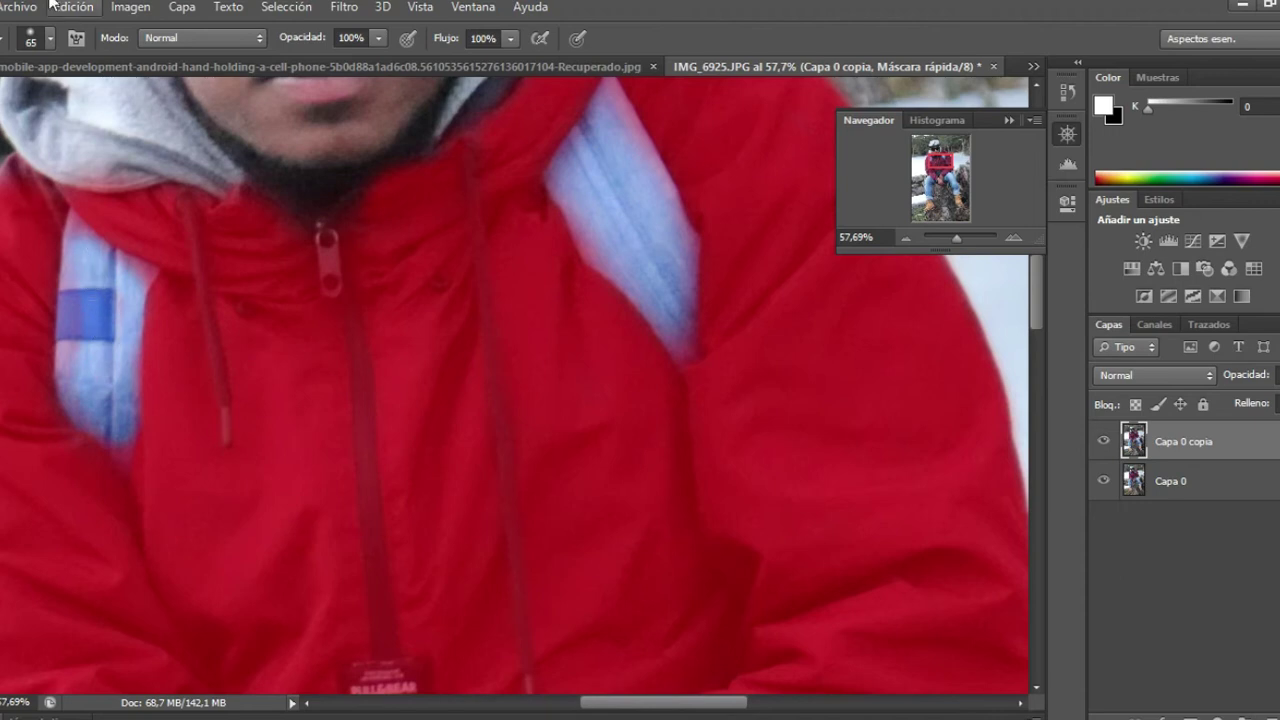
click(49, 38)
drag(24, 102, 13, 102)
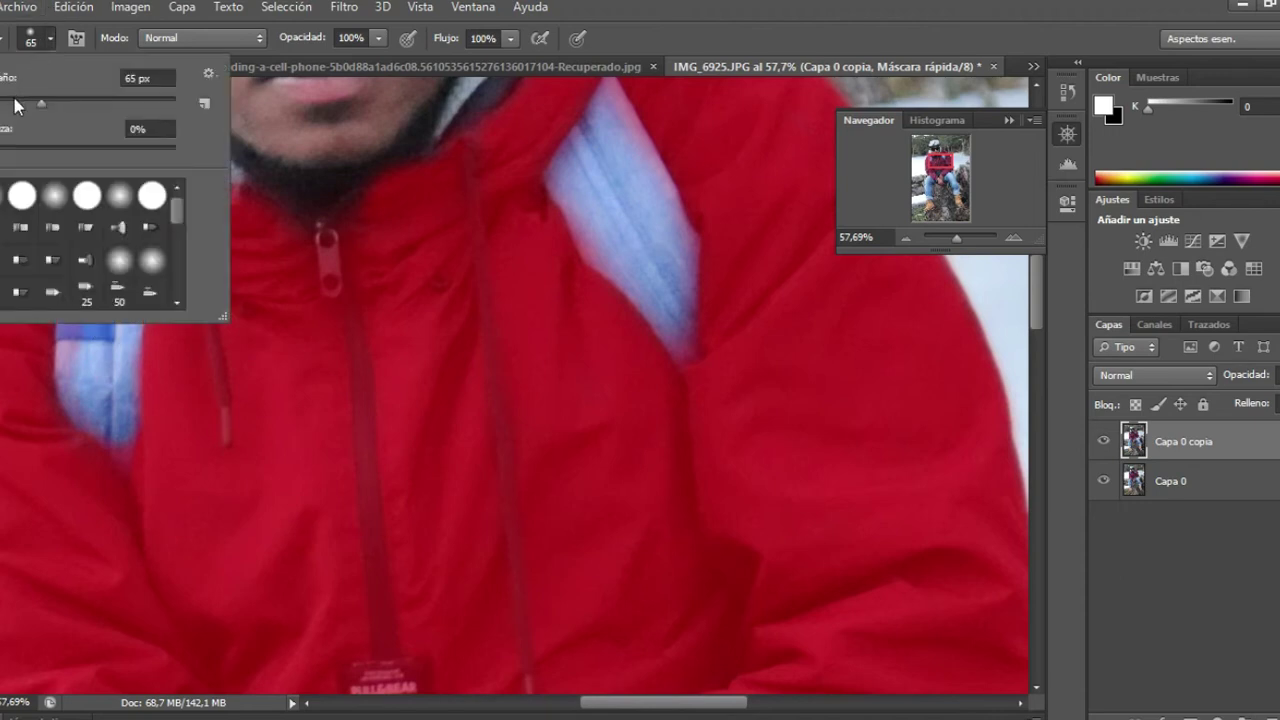
click(76, 393)
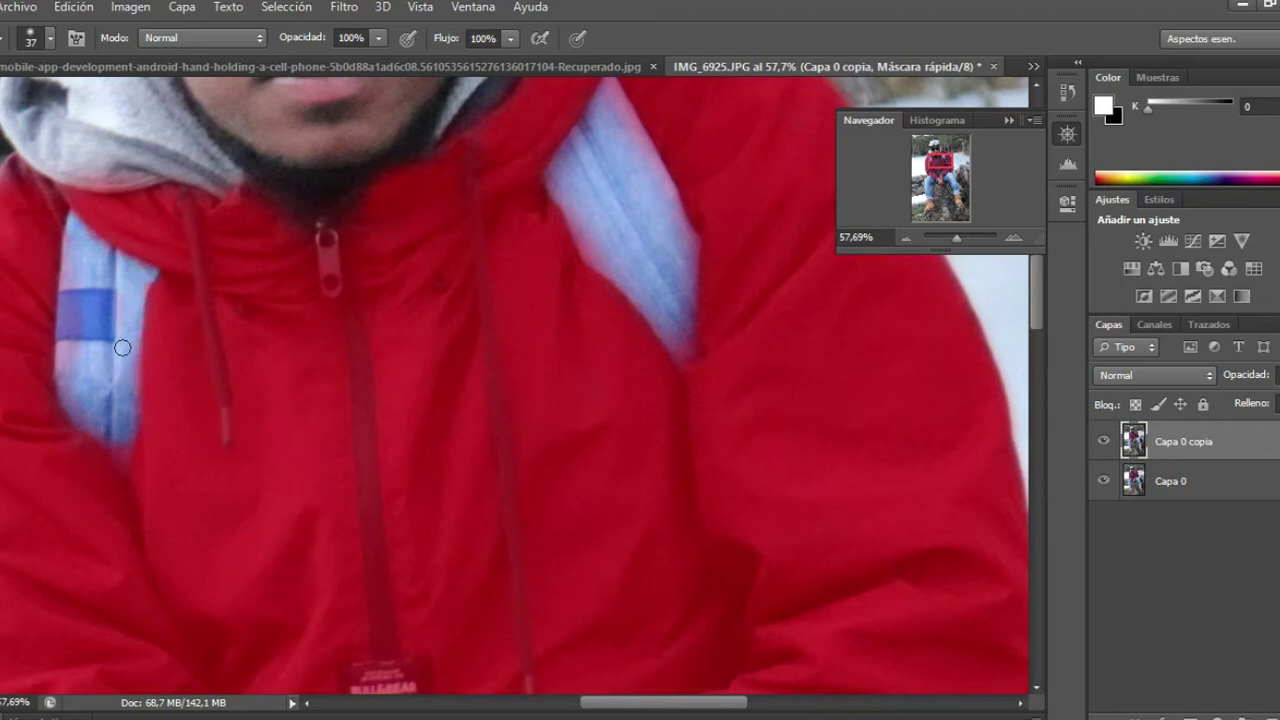
click(32, 38)
drag(12, 103, 7, 103)
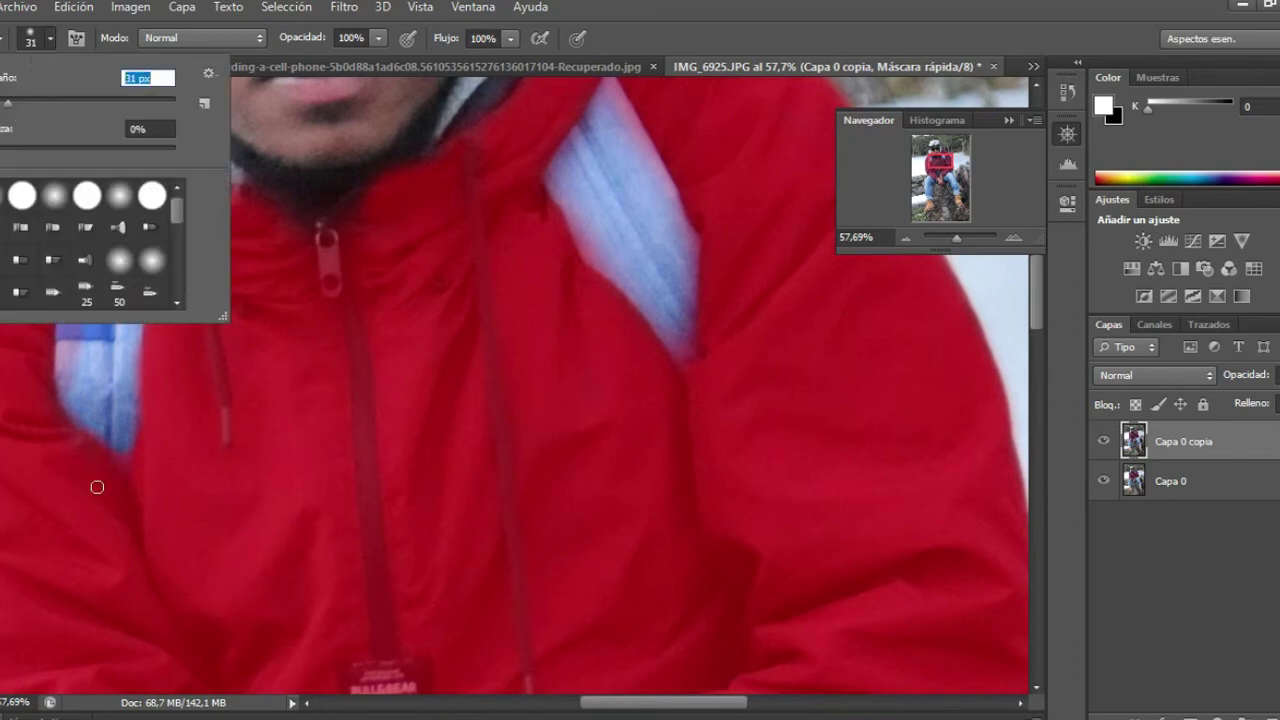
key(Return)
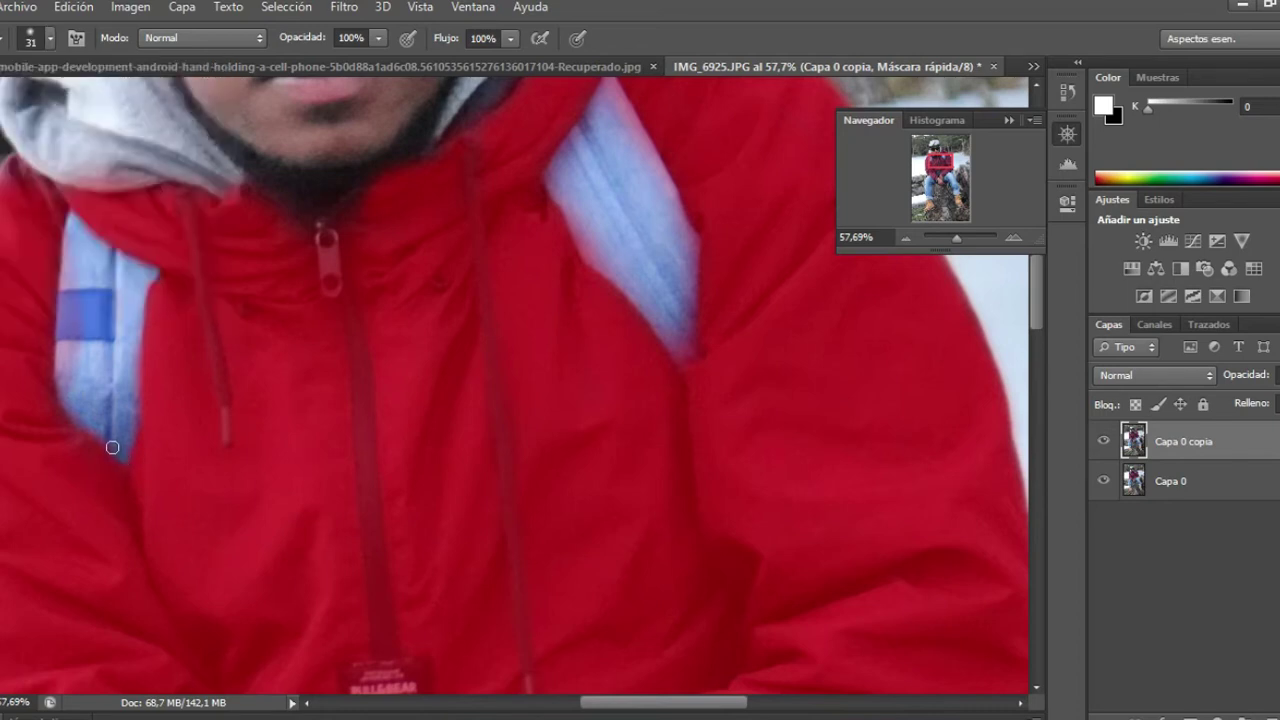
scroll(91, 328, up, 1)
scroll(83, 301, up, 1)
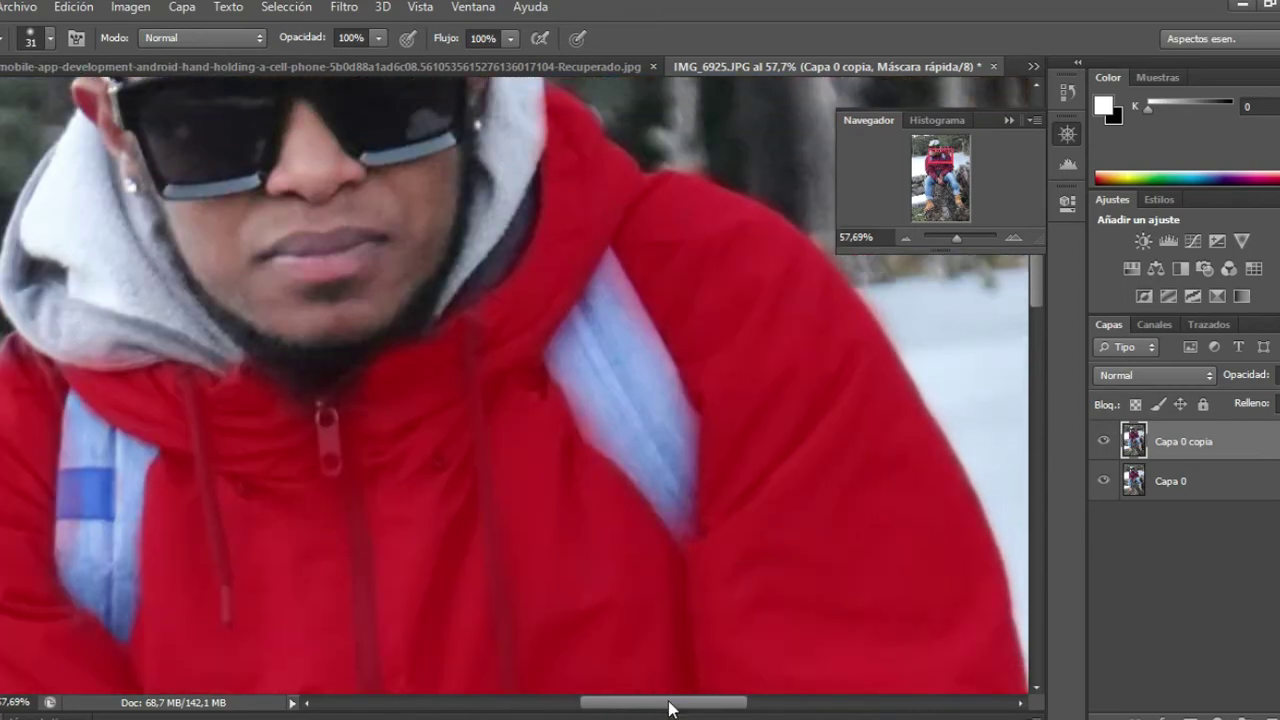
drag(669, 709, 624, 709)
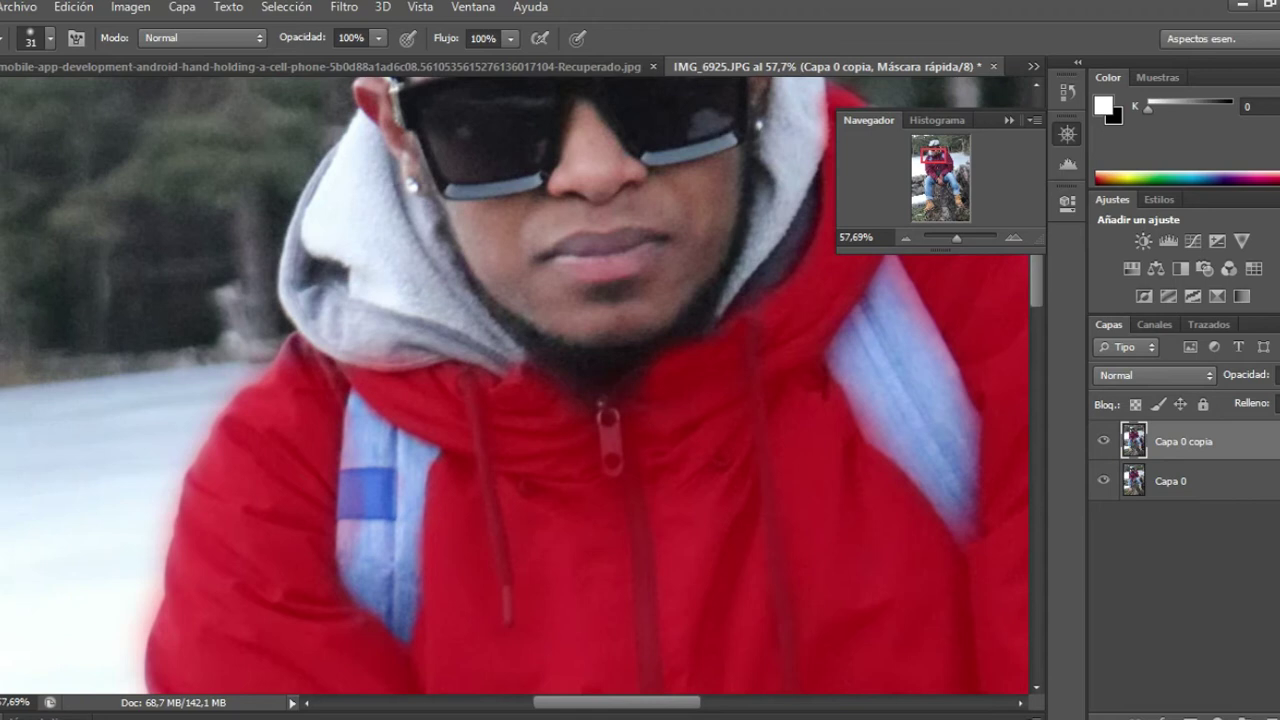
With a 49 px brush, clear the mask off the left strap and above the right strap
key(x)
click(47, 45)
drag(48, 102, 26, 102)
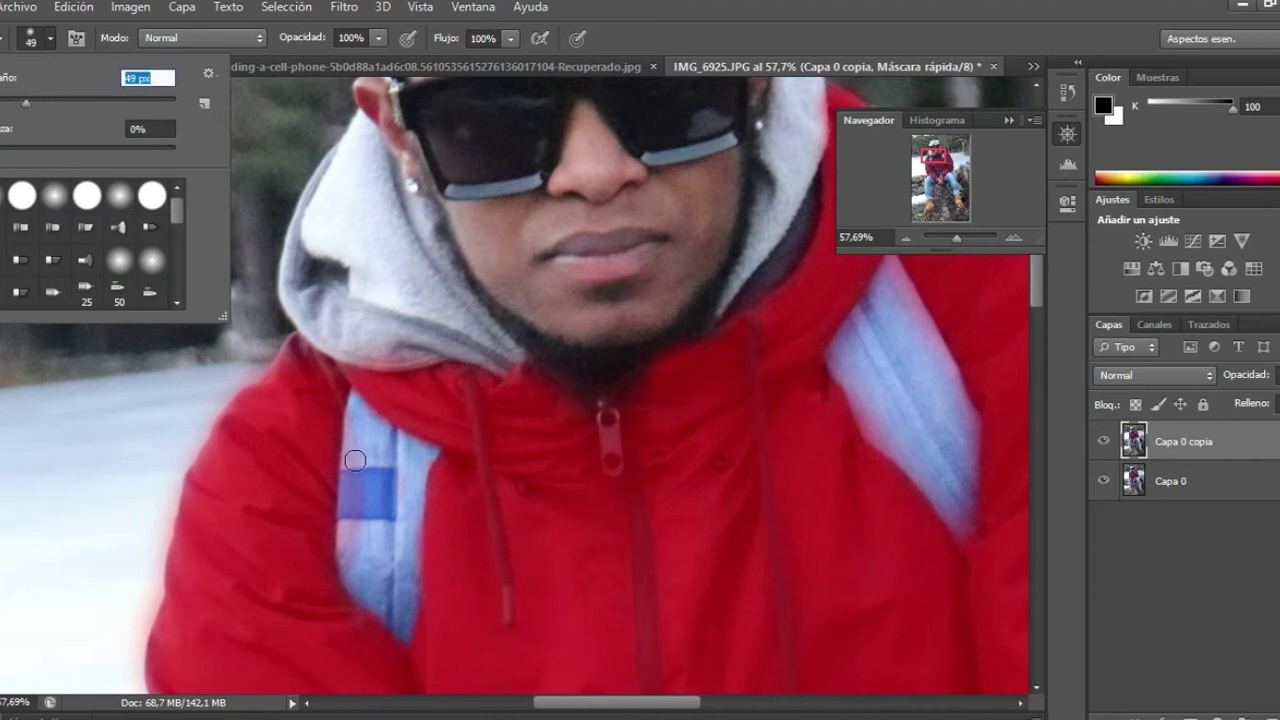
click(296, 350)
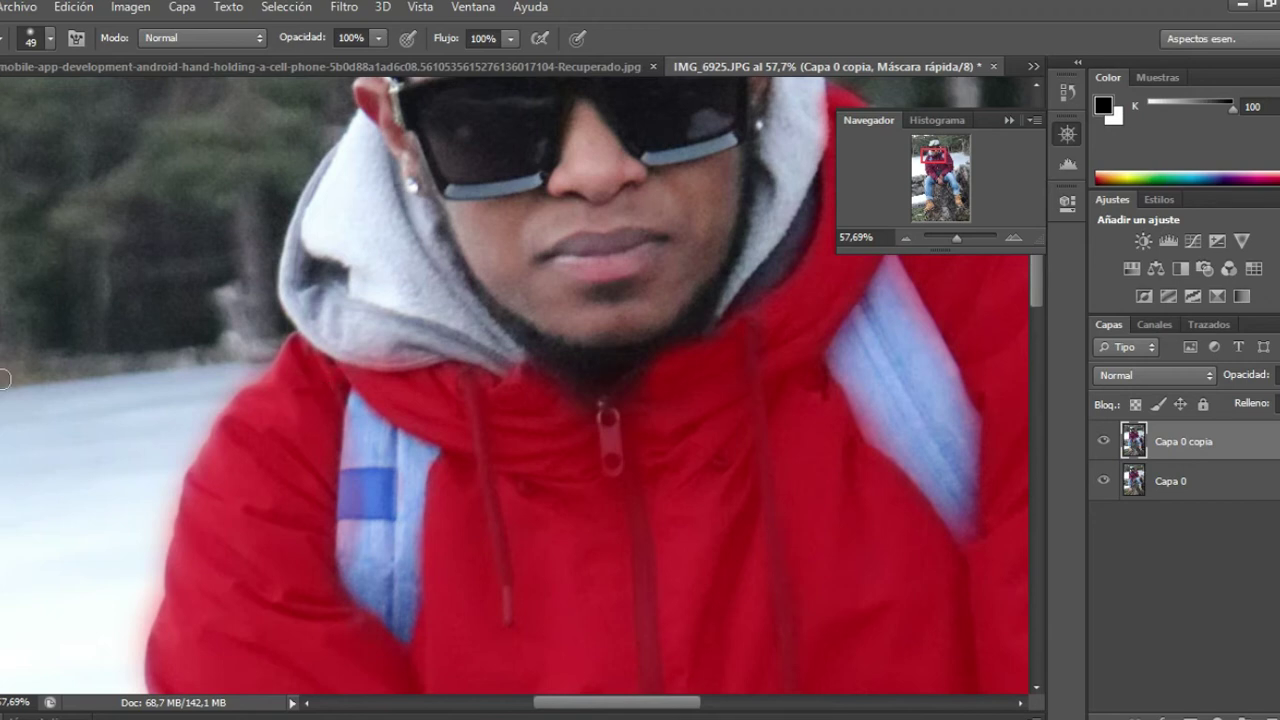
key(x)
mouse_move(352, 421)
mouse_down()
mouse_move(344, 535)
mouse_move(353, 469)
mouse_move(356, 550)
mouse_move(372, 583)
mouse_up()
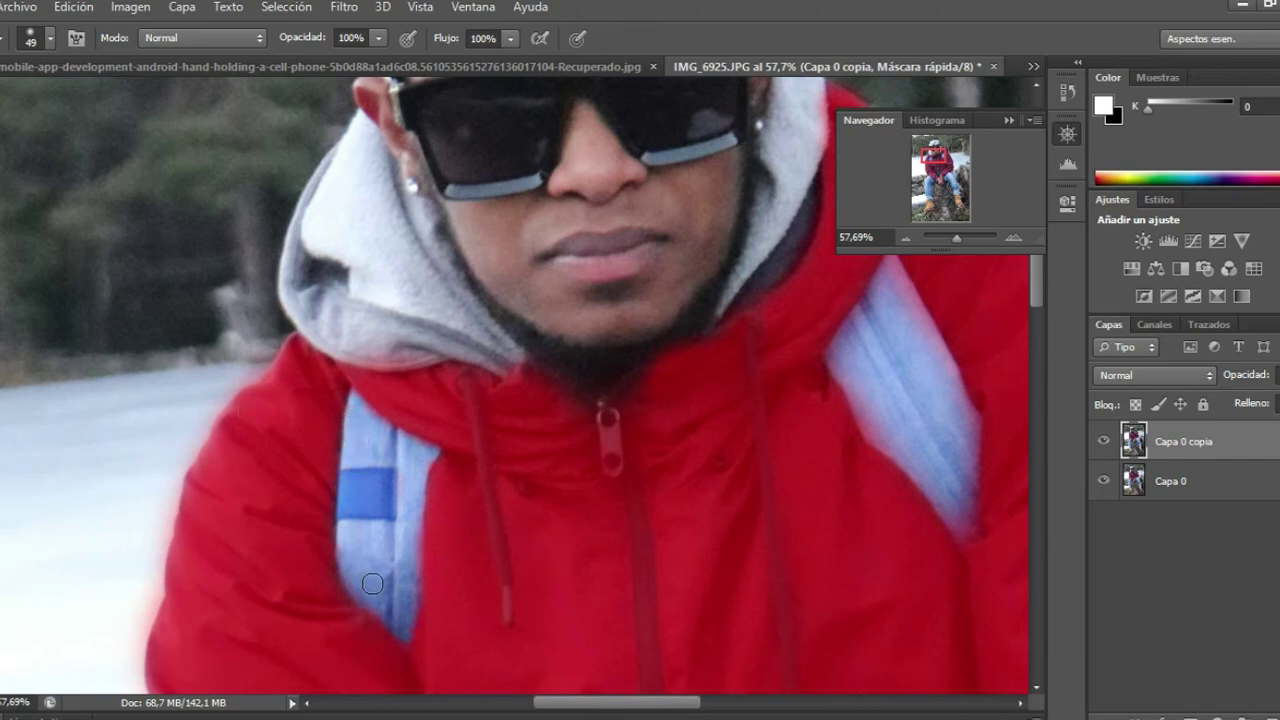
drag(666, 704, 721, 704)
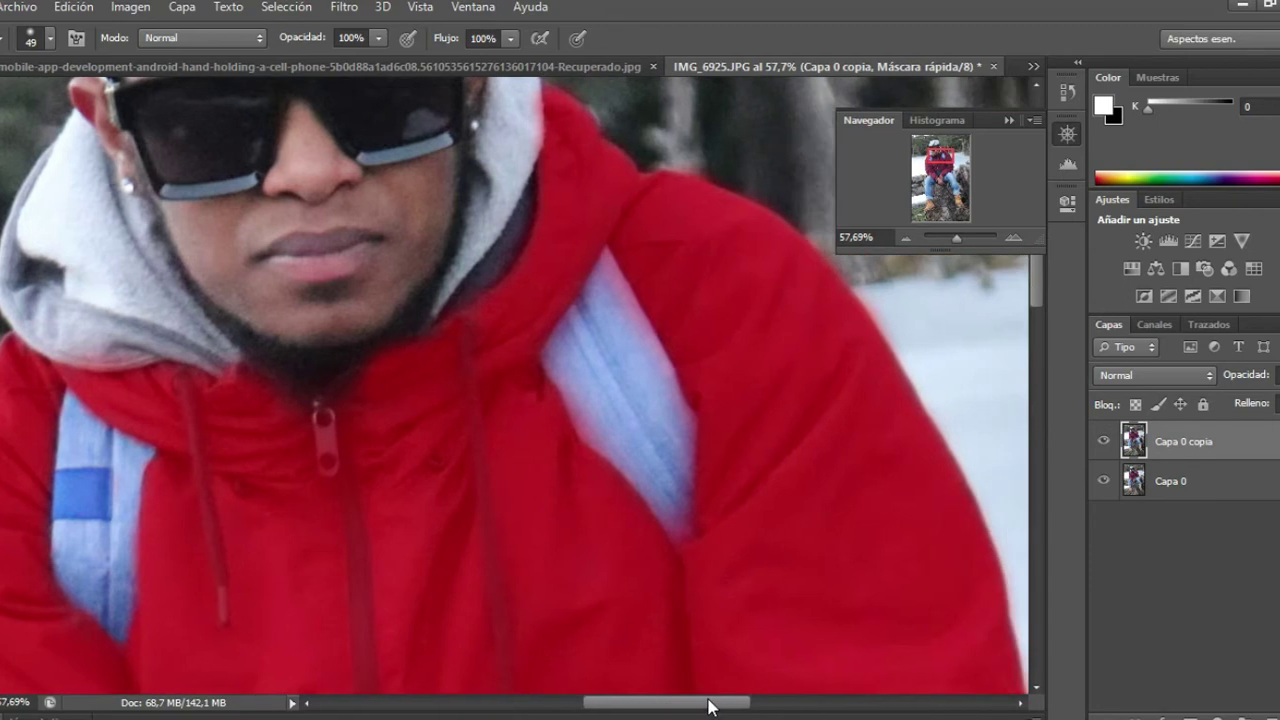
drag(563, 261, 570, 309)
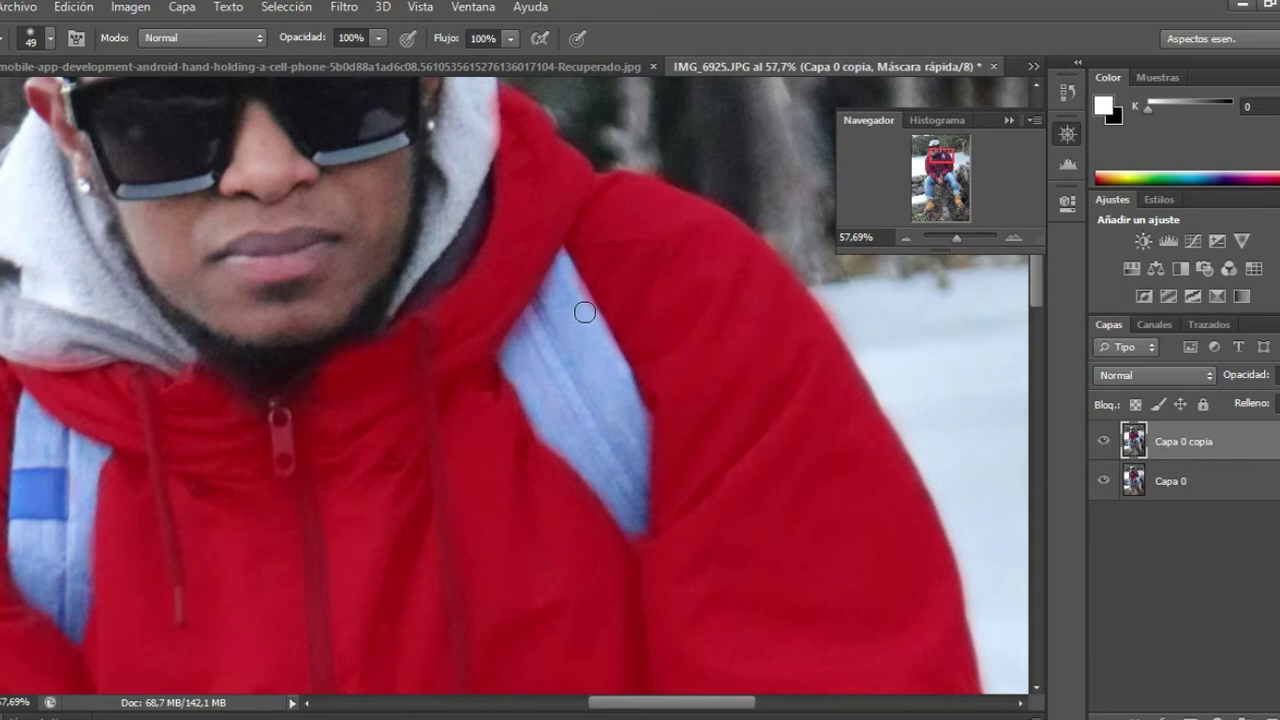
scroll(585, 344, down, 2)
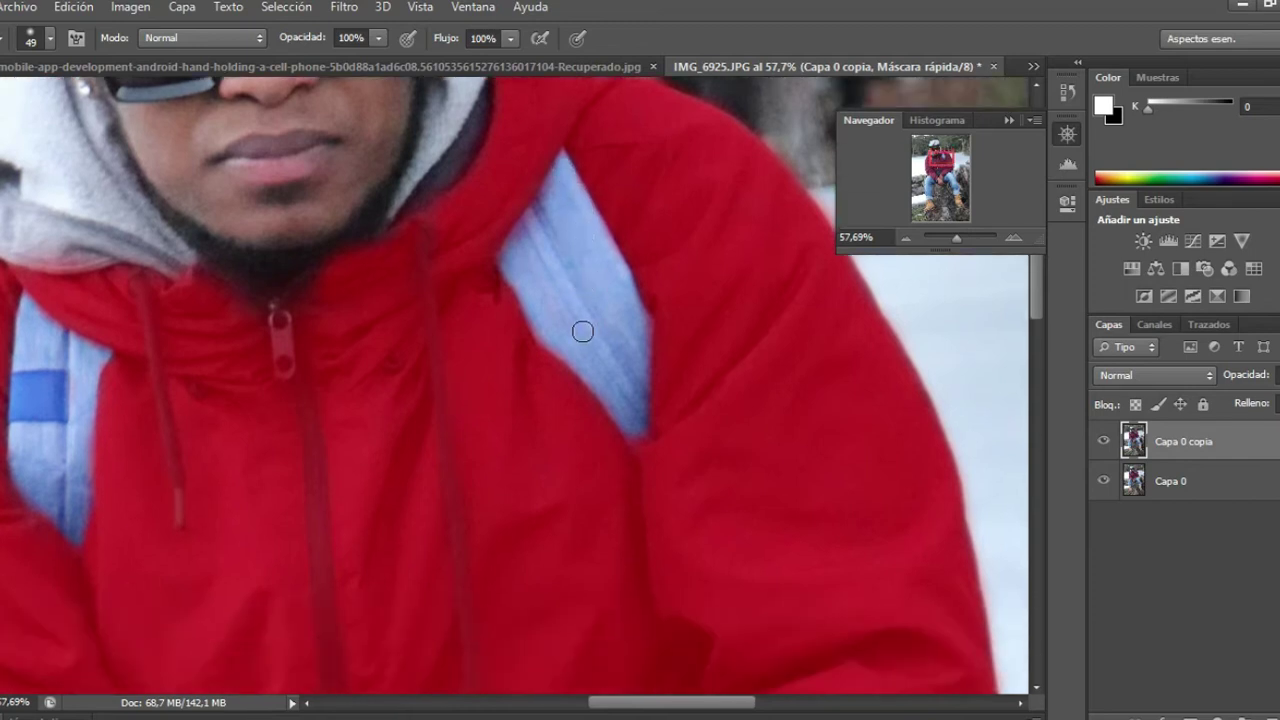
scroll(583, 331, down, 1)
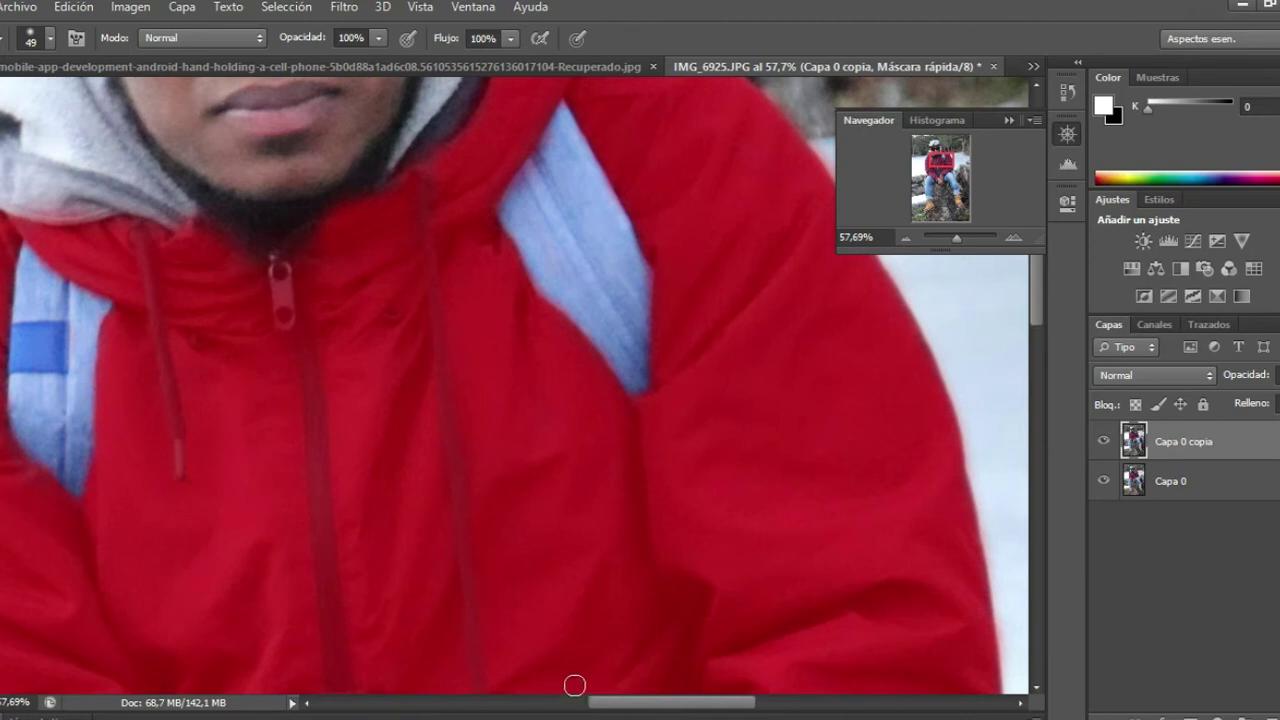
drag(954, 245, 952, 243)
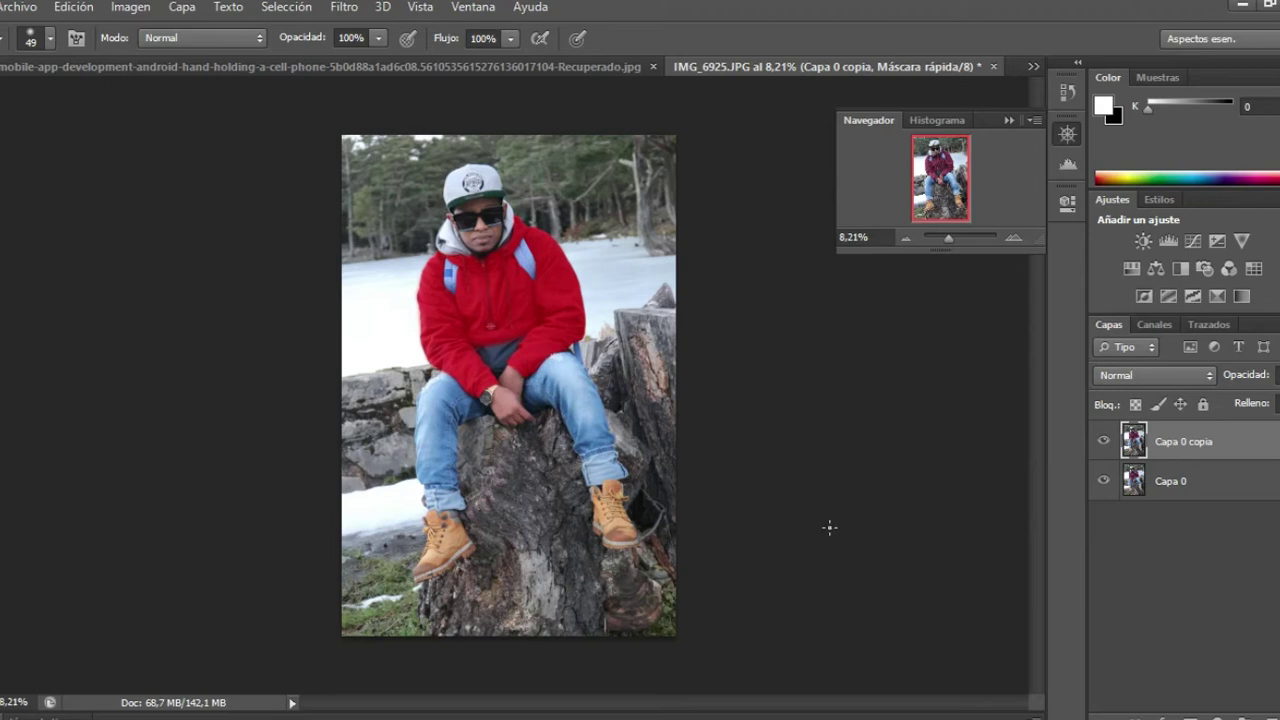
Zoom in on the chest and brush over the whole PULL&BEAR label
drag(948, 243, 960, 243)
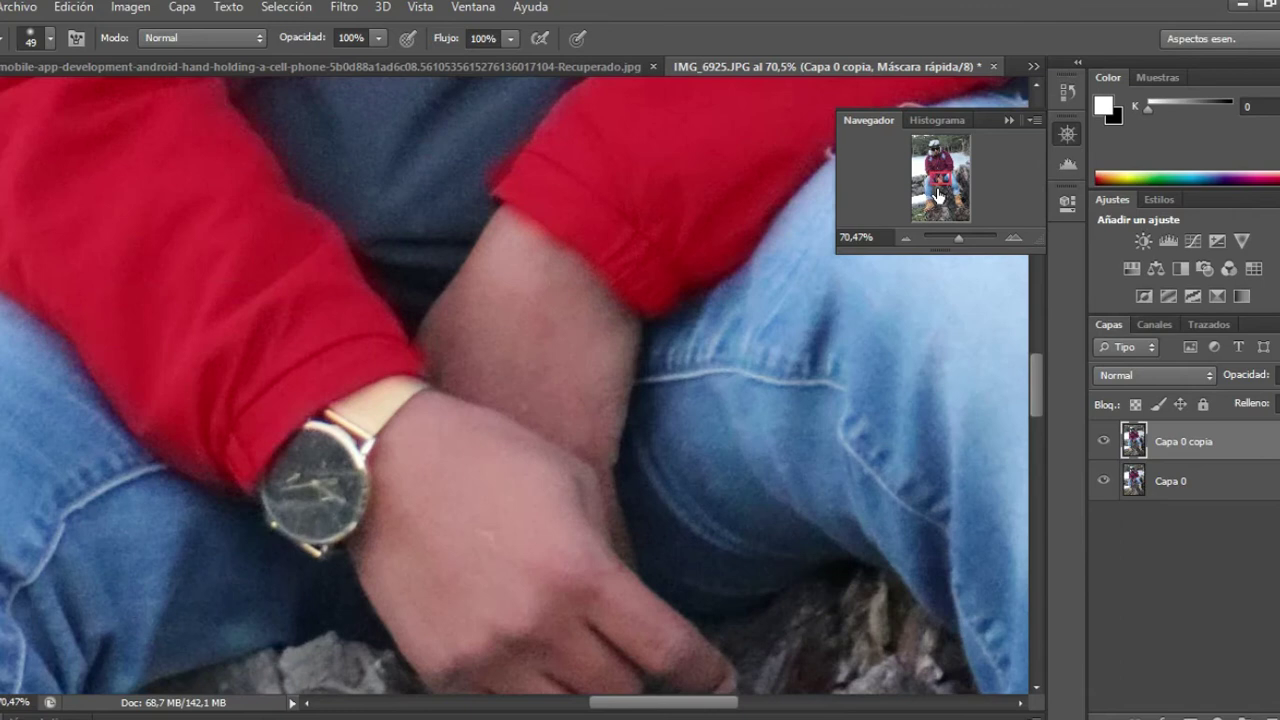
drag(938, 184, 939, 180)
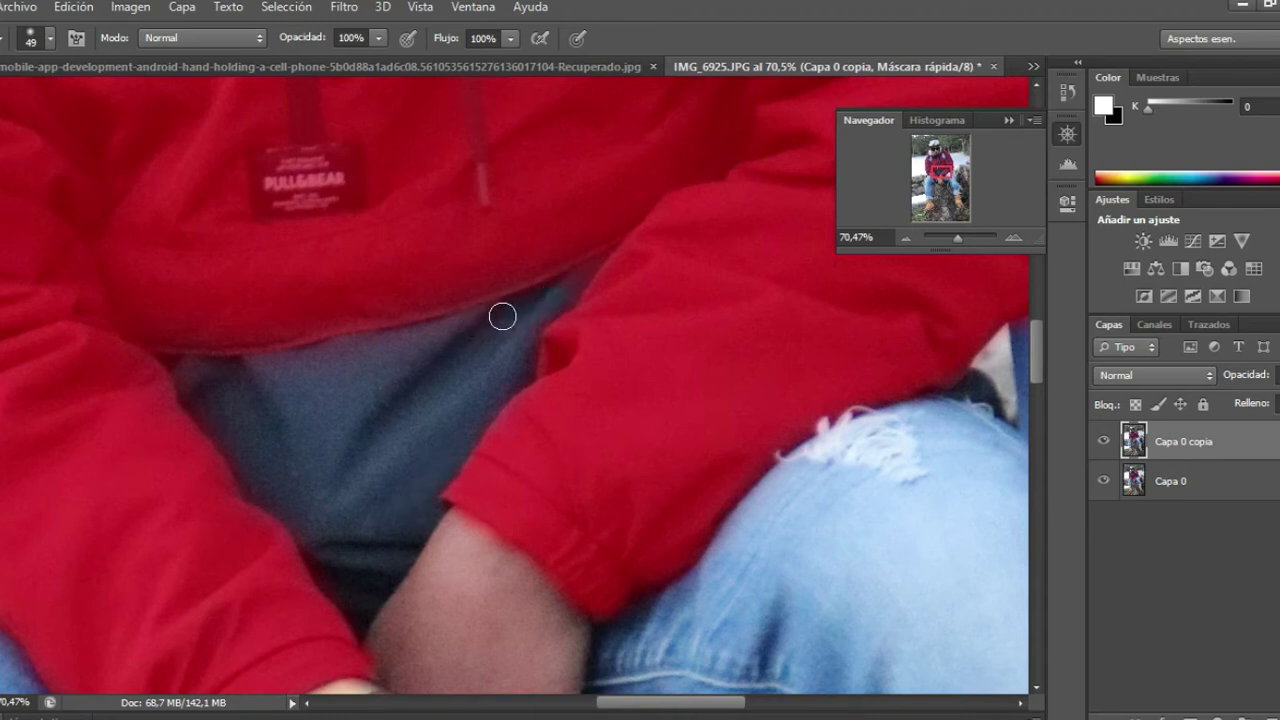
scroll(346, 335, up, 1)
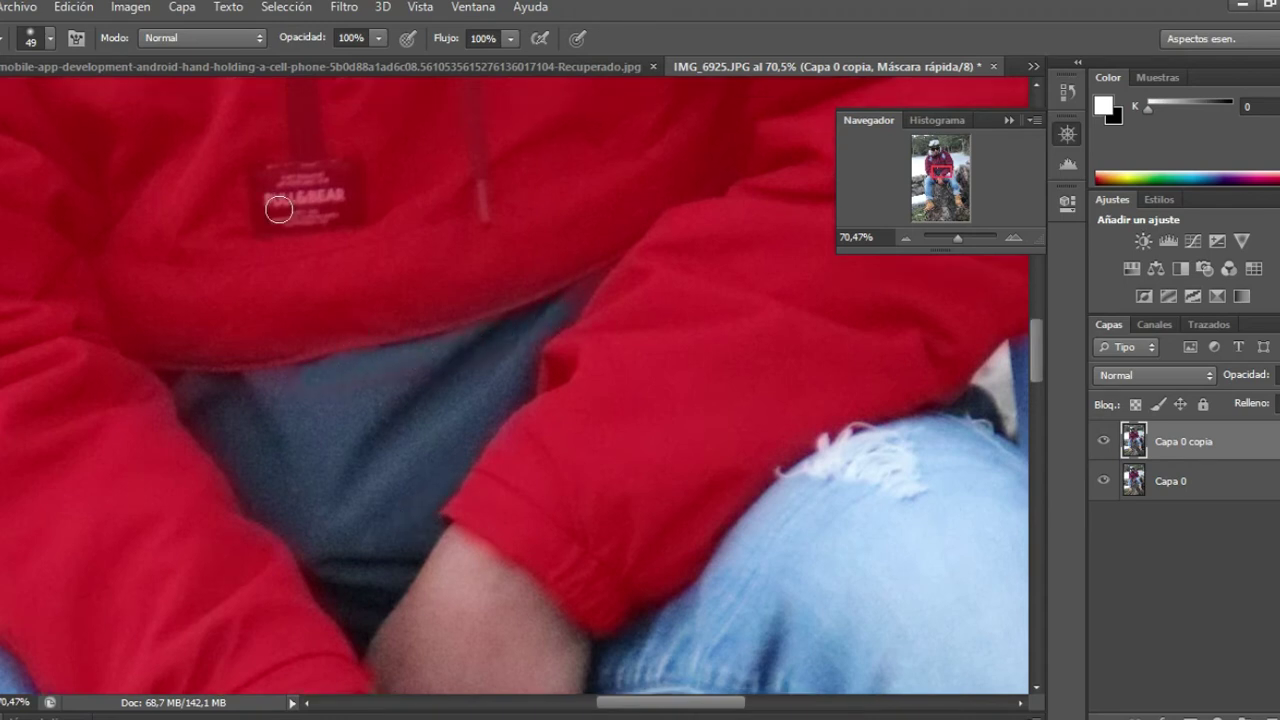
scroll(281, 210, up, 1)
drag(290, 228, 343, 205)
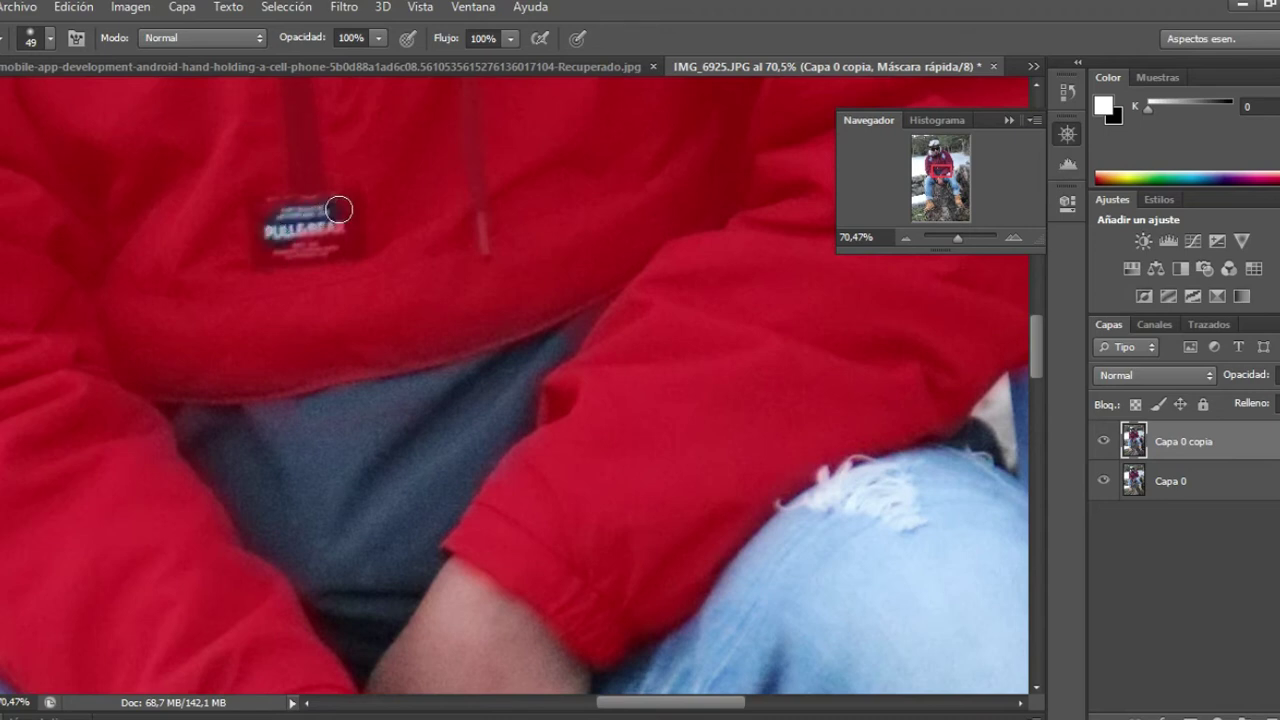
scroll(343, 212, up, 4)
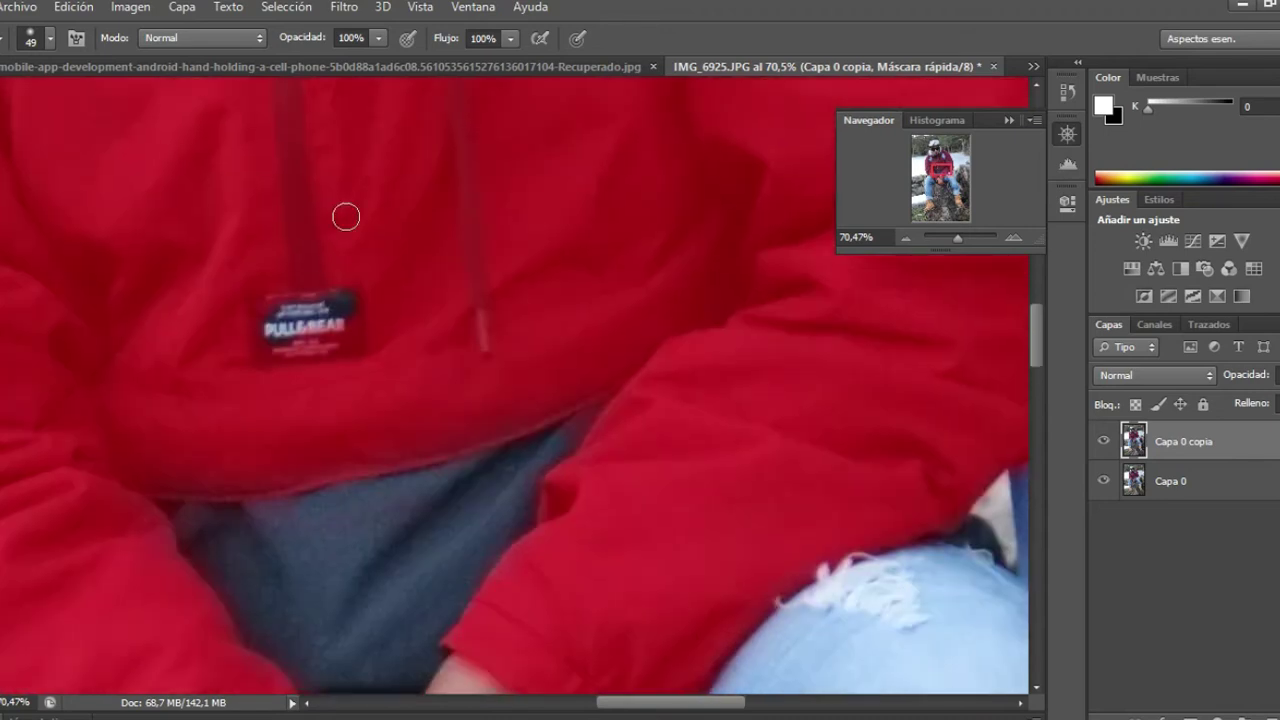
scroll(341, 400, up, 5)
mouse_move(344, 397)
mouse_down()
mouse_move(349, 435)
mouse_move(262, 450)
mouse_move(286, 409)
mouse_move(265, 411)
mouse_move(257, 451)
mouse_move(325, 410)
mouse_move(265, 406)
mouse_up()
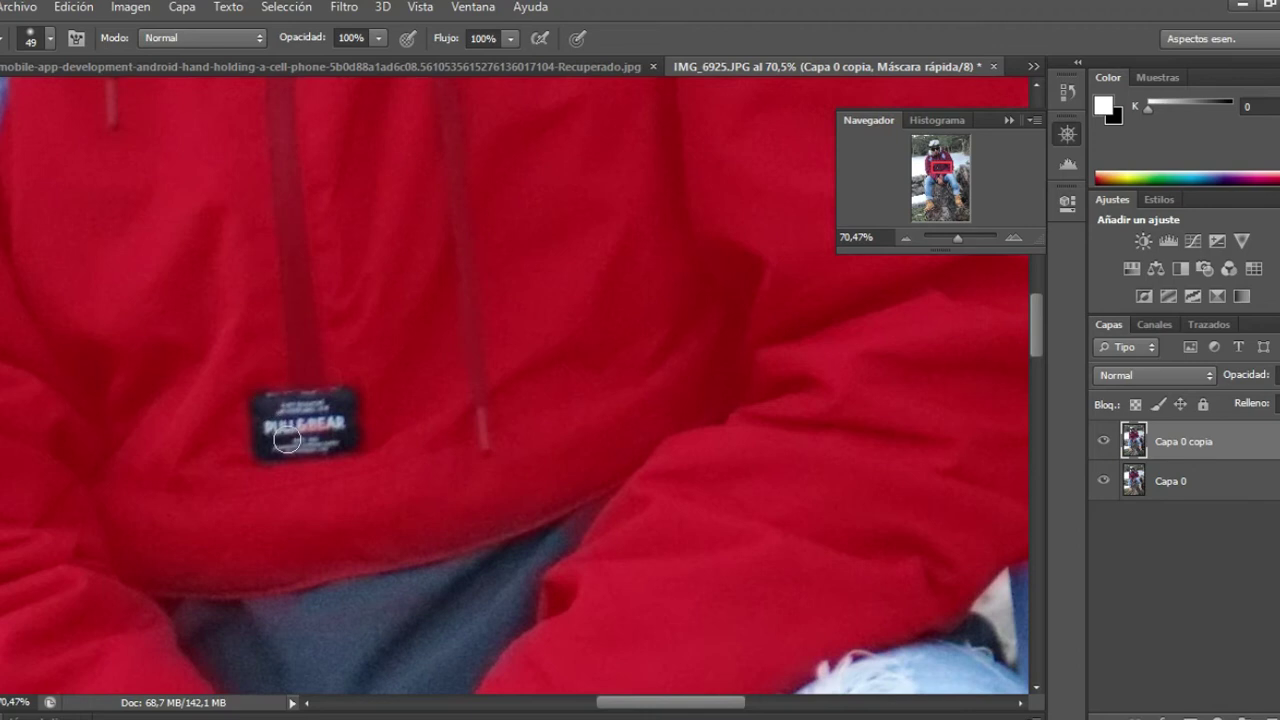
Brush over the zipper pull and down the length of the zipper
scroll(266, 369, up, 5)
mouse_move(251, 134)
mouse_down()
mouse_move(238, 105)
mouse_move(290, 431)
mouse_up()
scroll(334, 417, down, 1)
scroll(329, 420, down, 1)
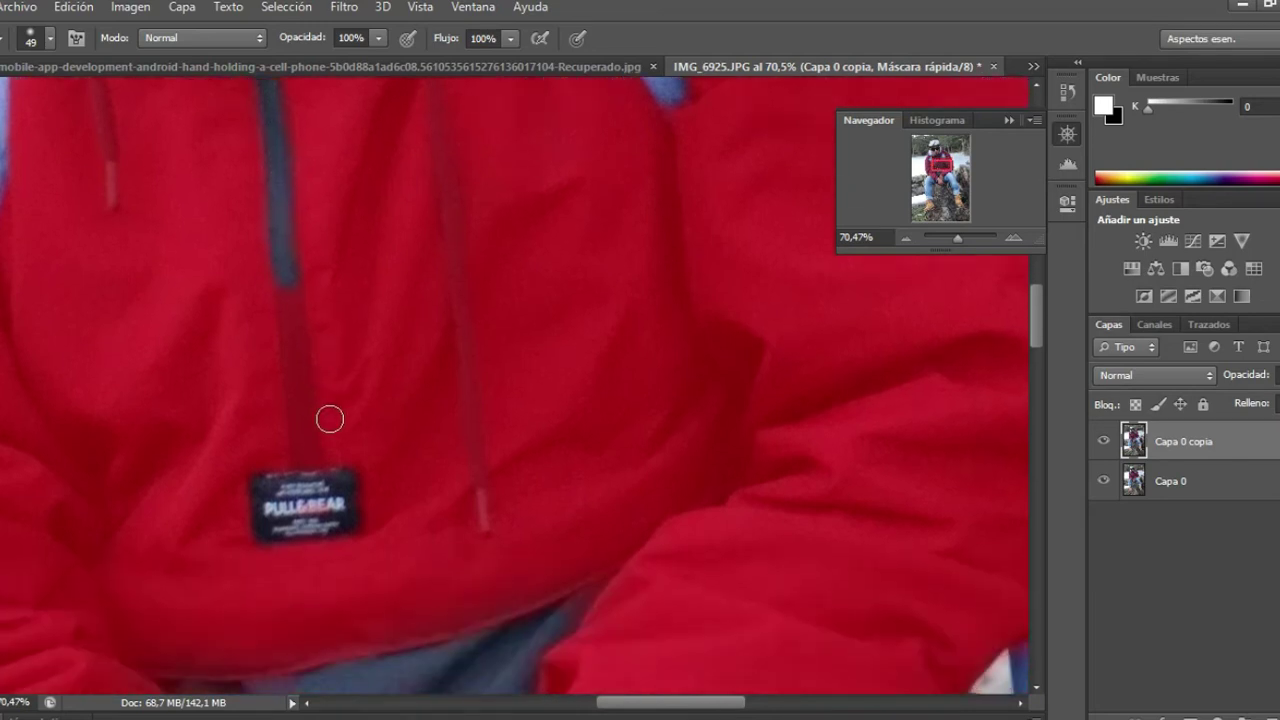
mouse_move(296, 271)
mouse_down()
mouse_move(283, 270)
mouse_move(288, 354)
mouse_move(313, 490)
mouse_up()
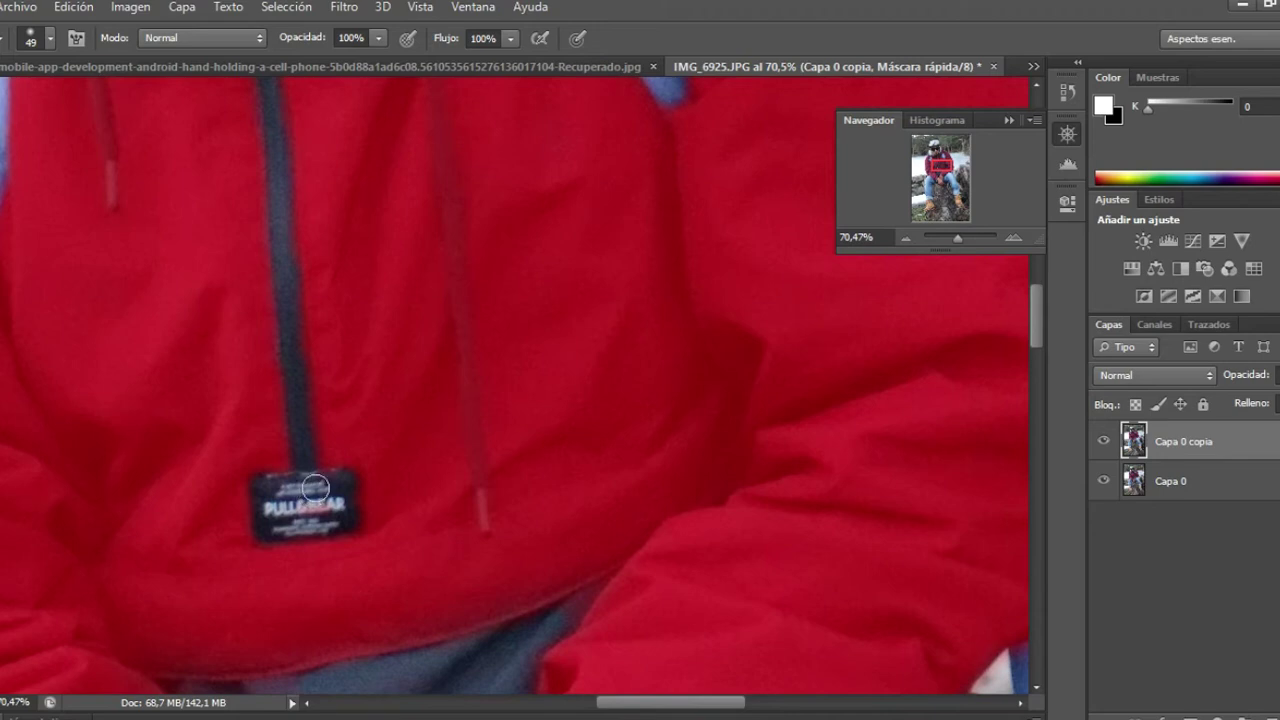
scroll(323, 414, up, 1)
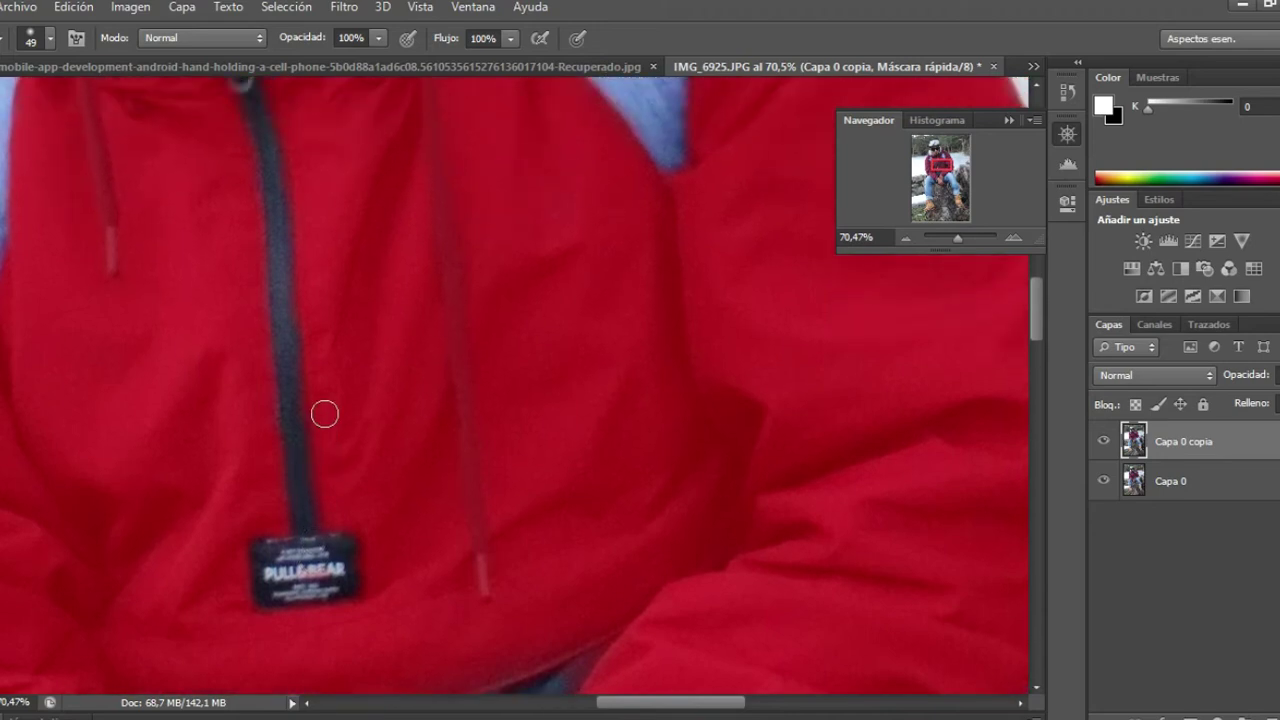
scroll(149, 114, up, 2)
scroll(173, 188, up, 3)
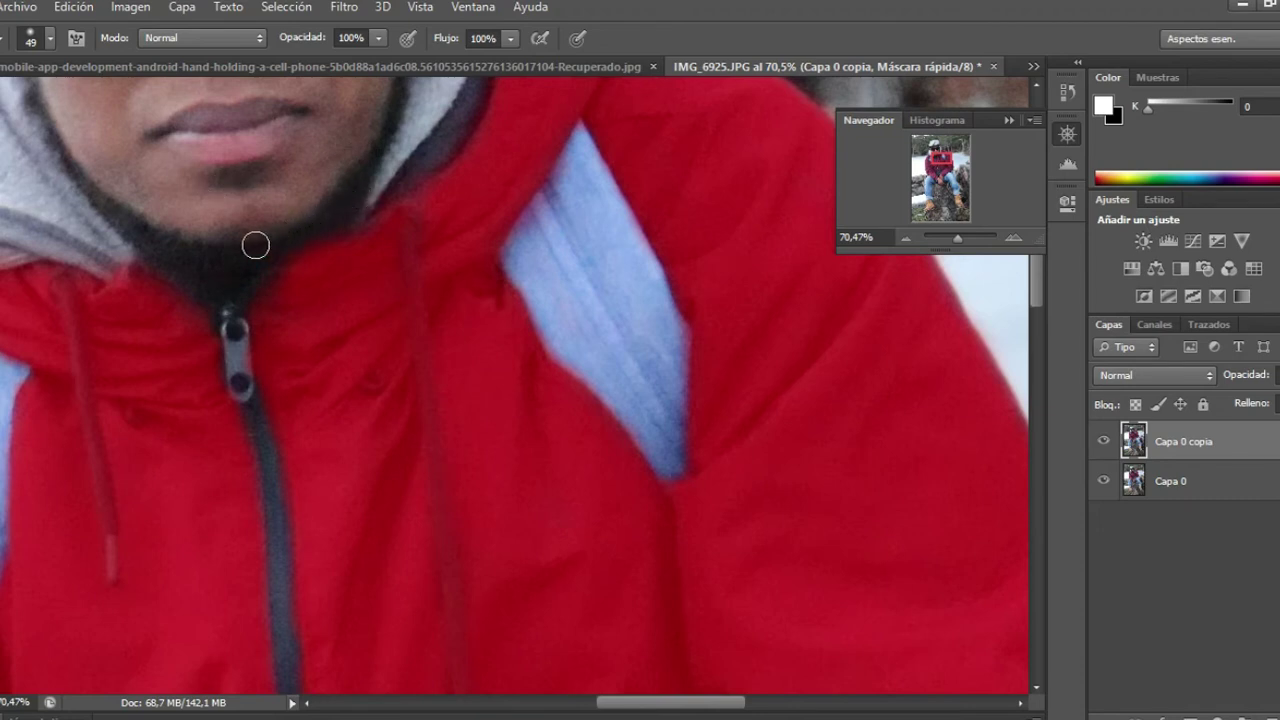
With a 34 px brush, paint along the right drawstring and the left drawstring's tip
click(29, 38)
drag(22, 102, 10, 103)
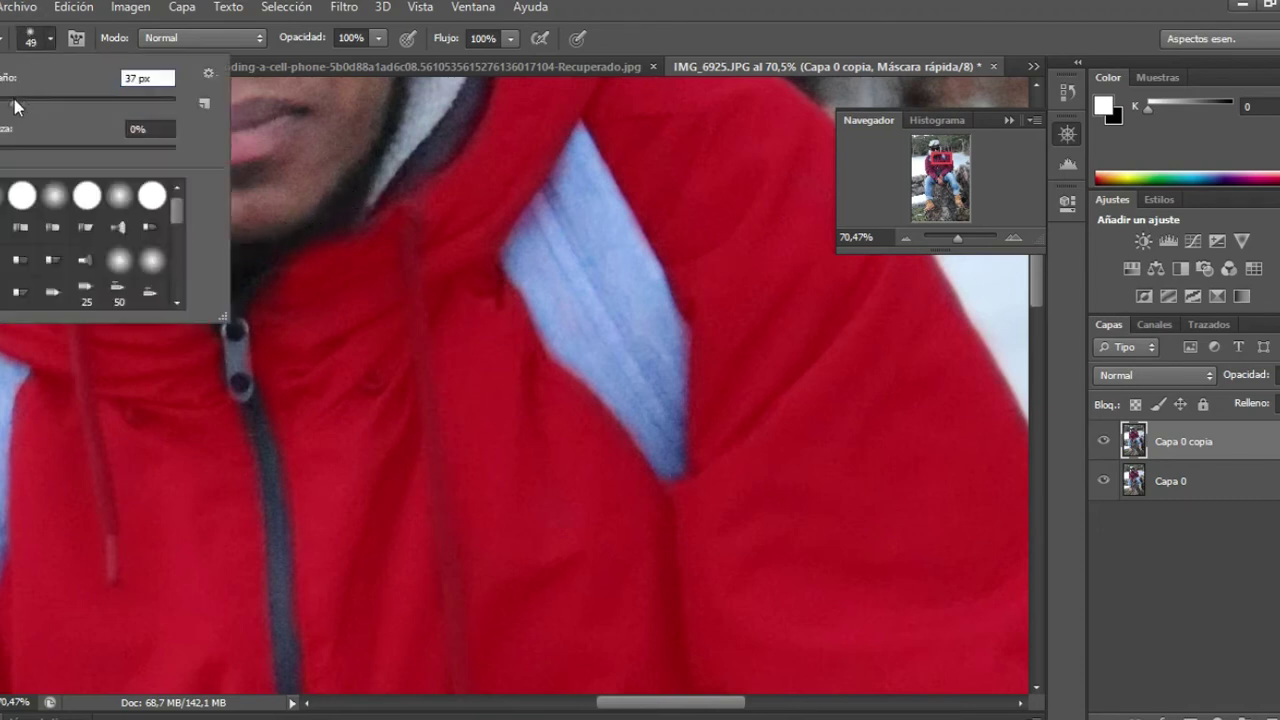
click(410, 226)
drag(415, 290, 421, 332)
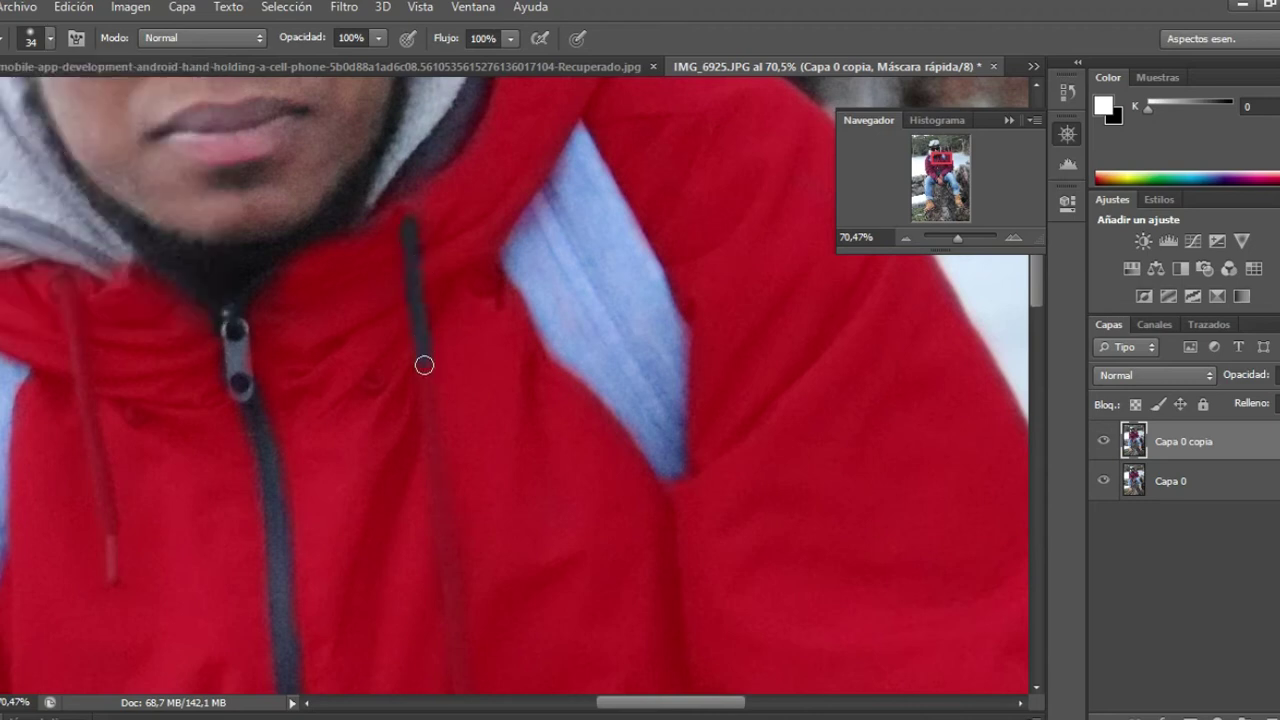
scroll(429, 400, down, 2)
scroll(435, 385, down, 2)
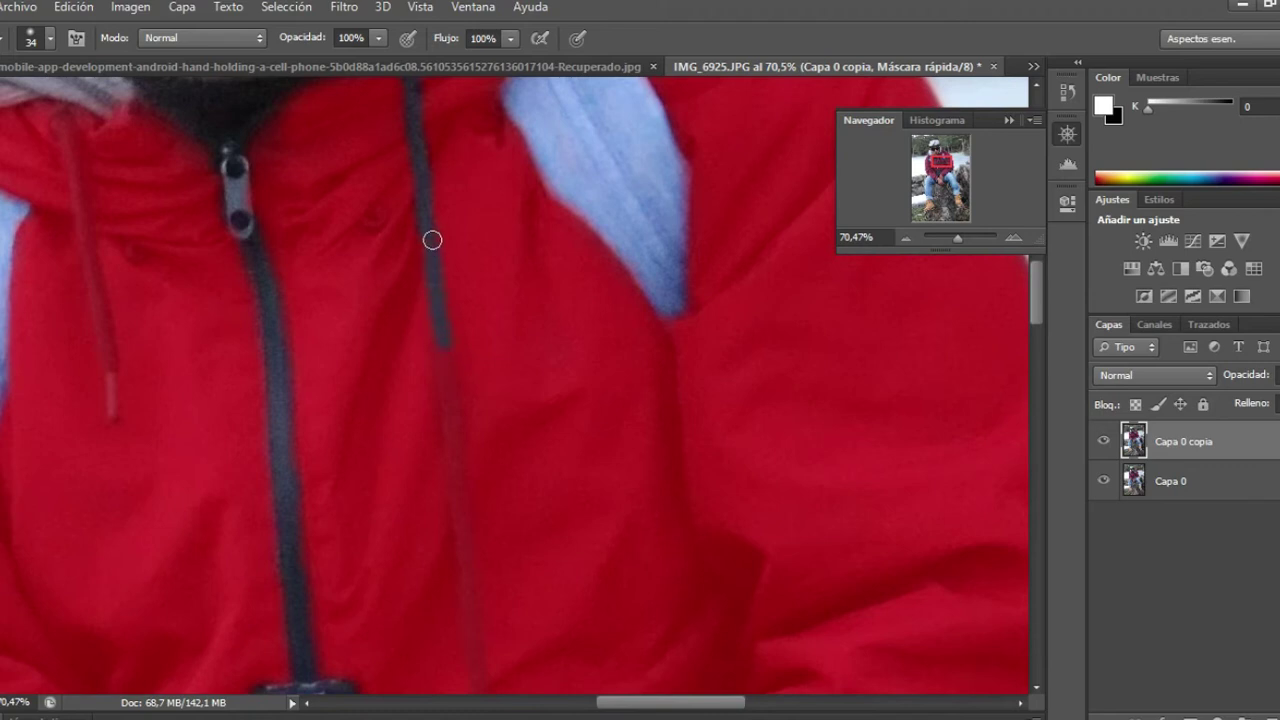
scroll(429, 265, down, 3)
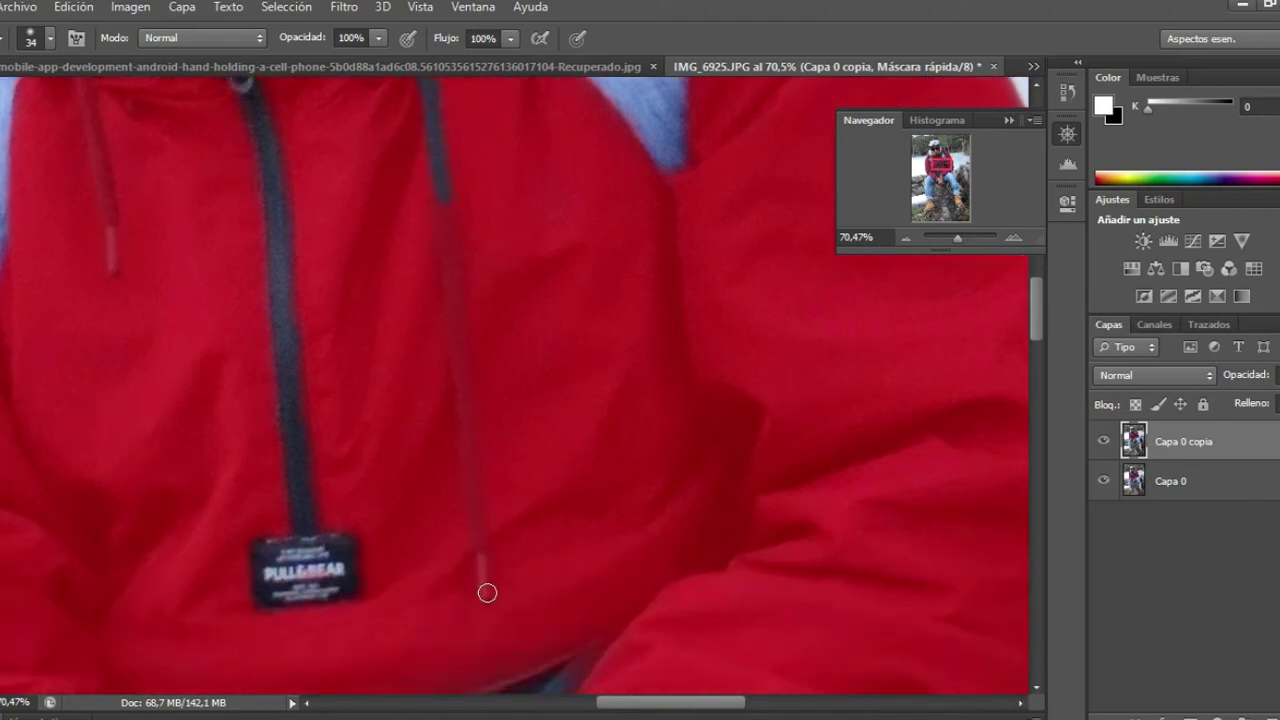
drag(478, 491, 471, 425)
scroll(89, 266, up, 5)
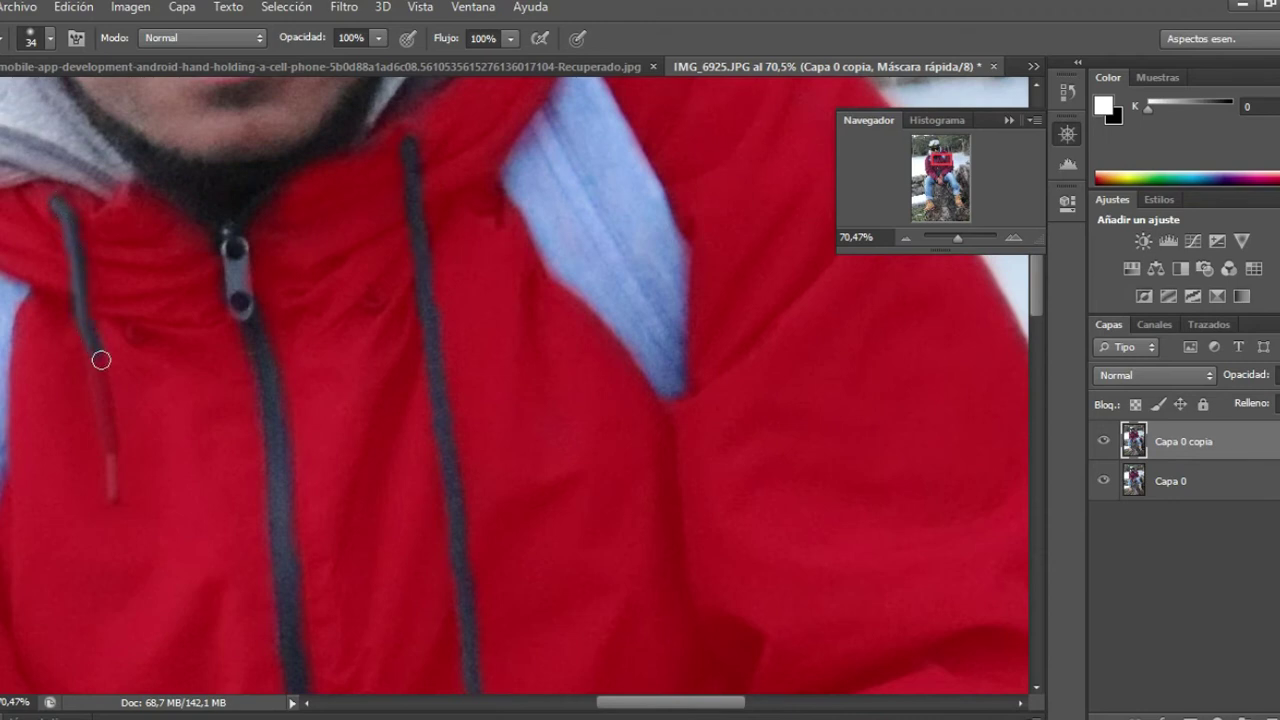
drag(109, 440, 110, 479)
drag(957, 246, 953, 246)
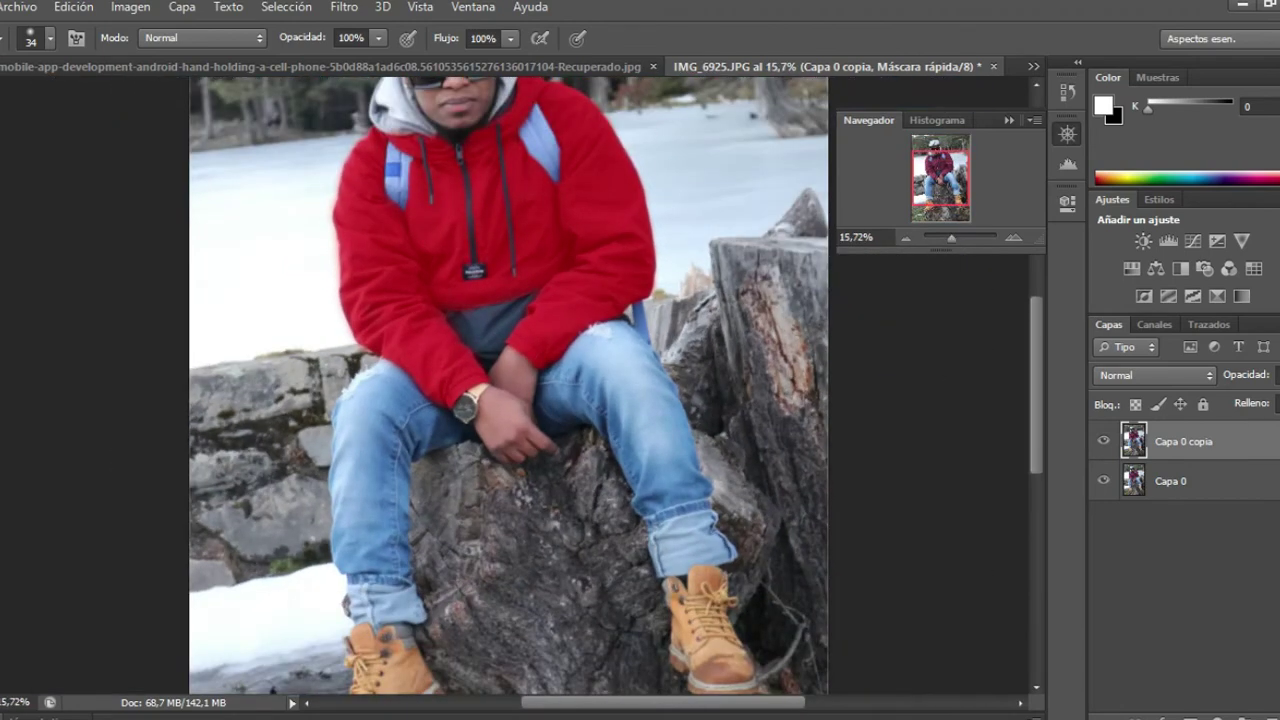
Convert the quick mask to a selection and invert it to select just the jacket
key(q)
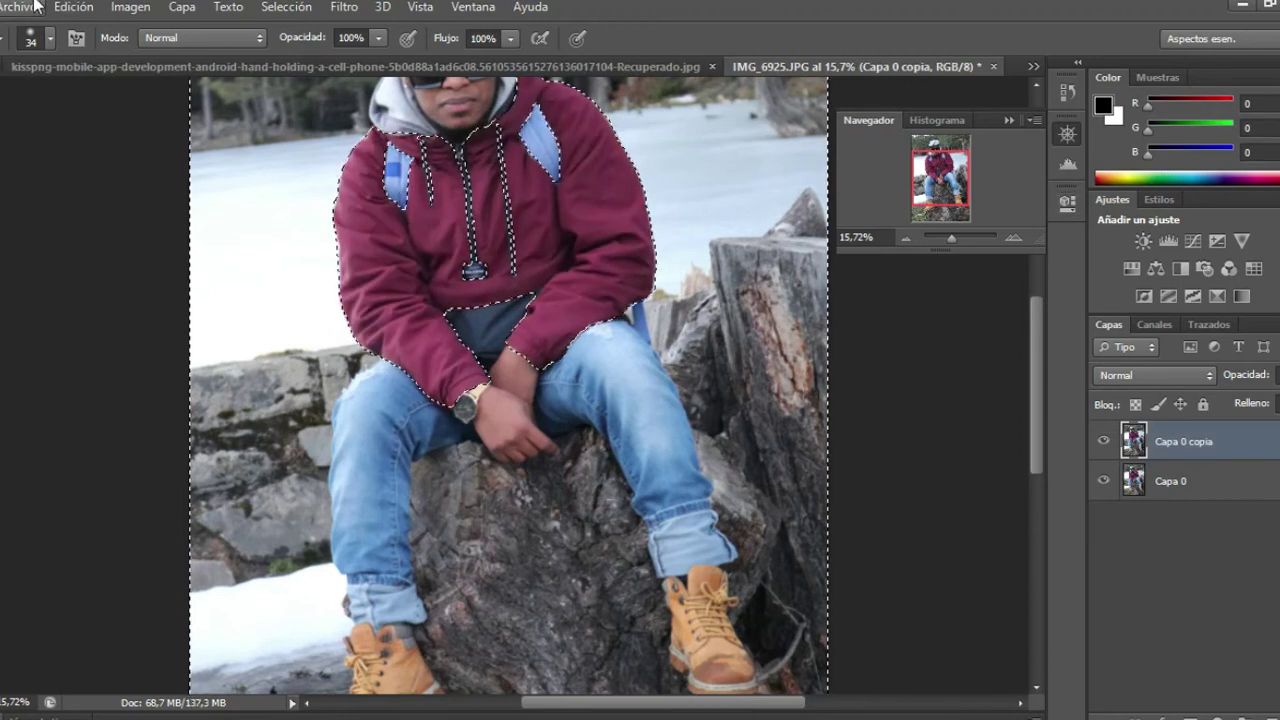
click(290, 6)
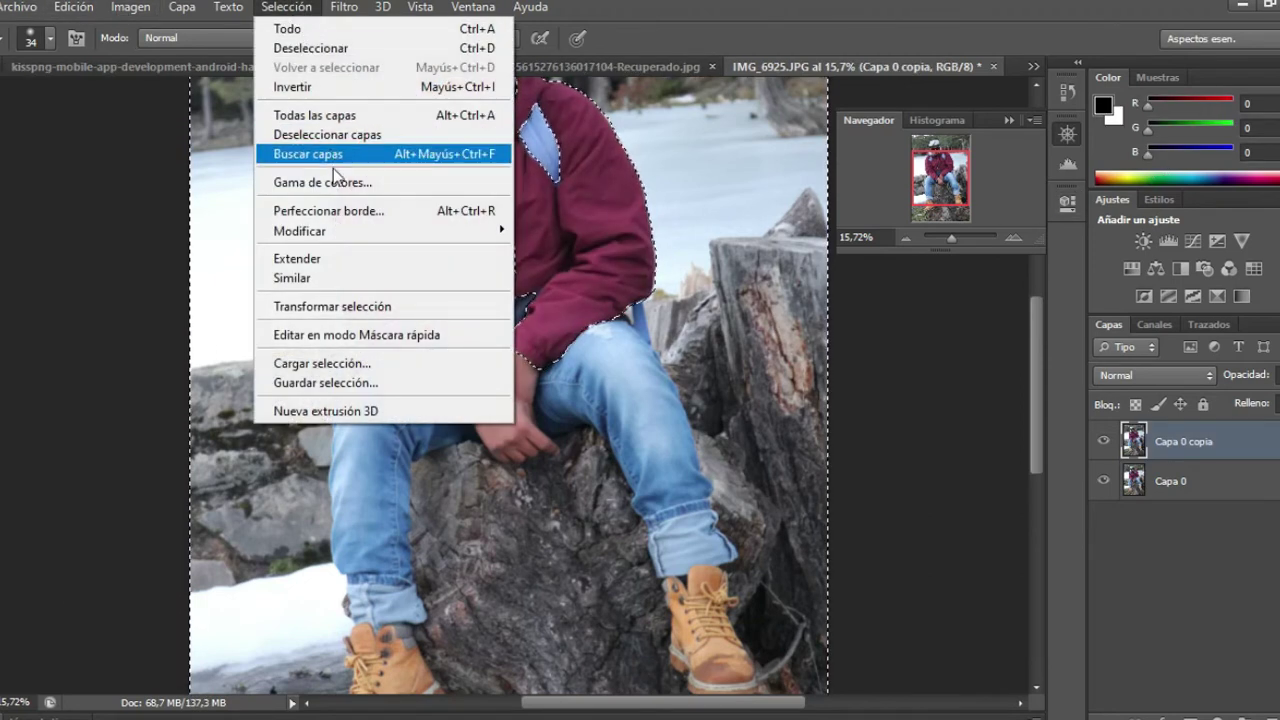
click(331, 90)
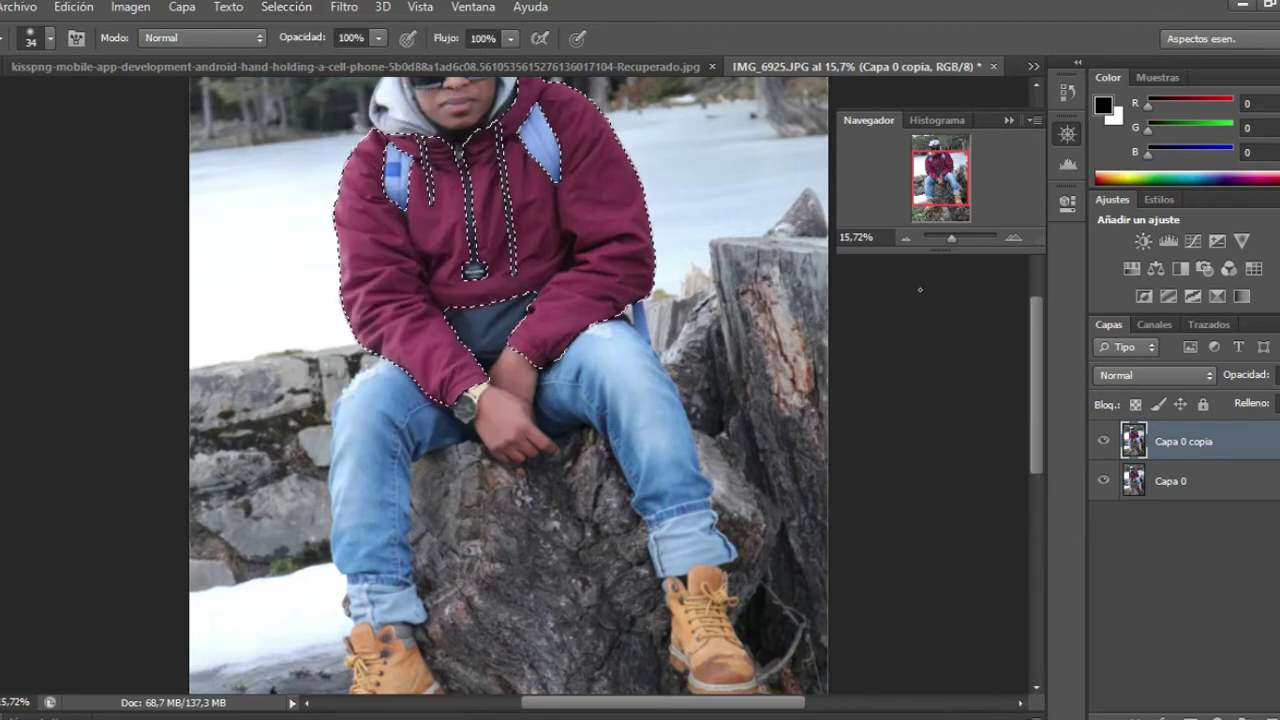
Inspect the selection edge at 100% along the sleeve to the watch, then return to Quick Mask
drag(951, 238, 957, 241)
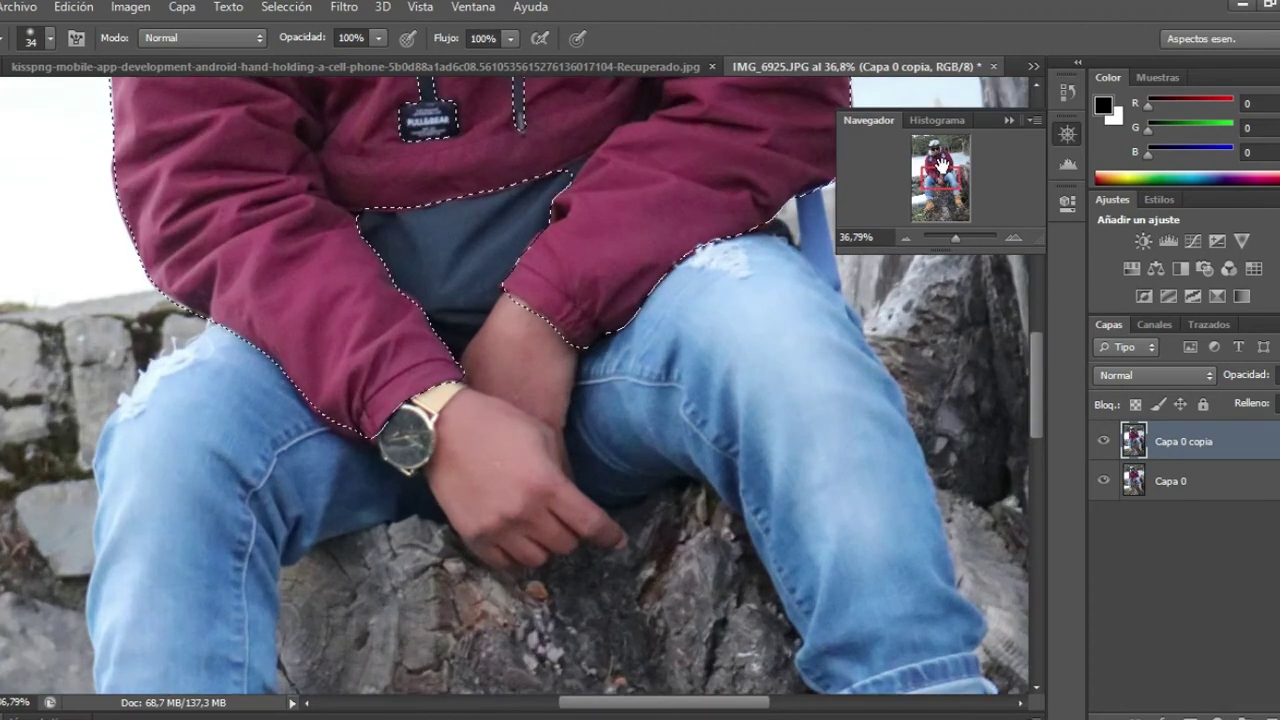
mouse_move(940, 165)
mouse_down()
mouse_move(938, 148)
mouse_move(940, 163)
mouse_up()
drag(957, 241, 960, 249)
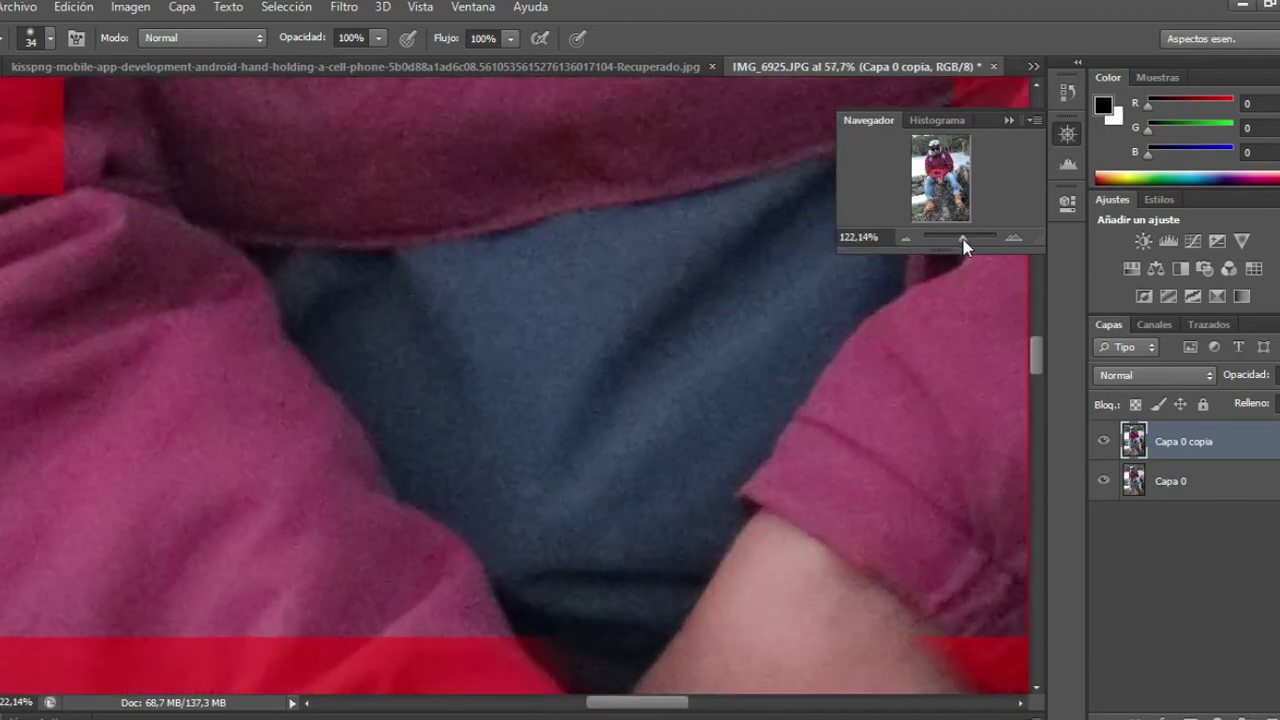
key(ctrl+1)
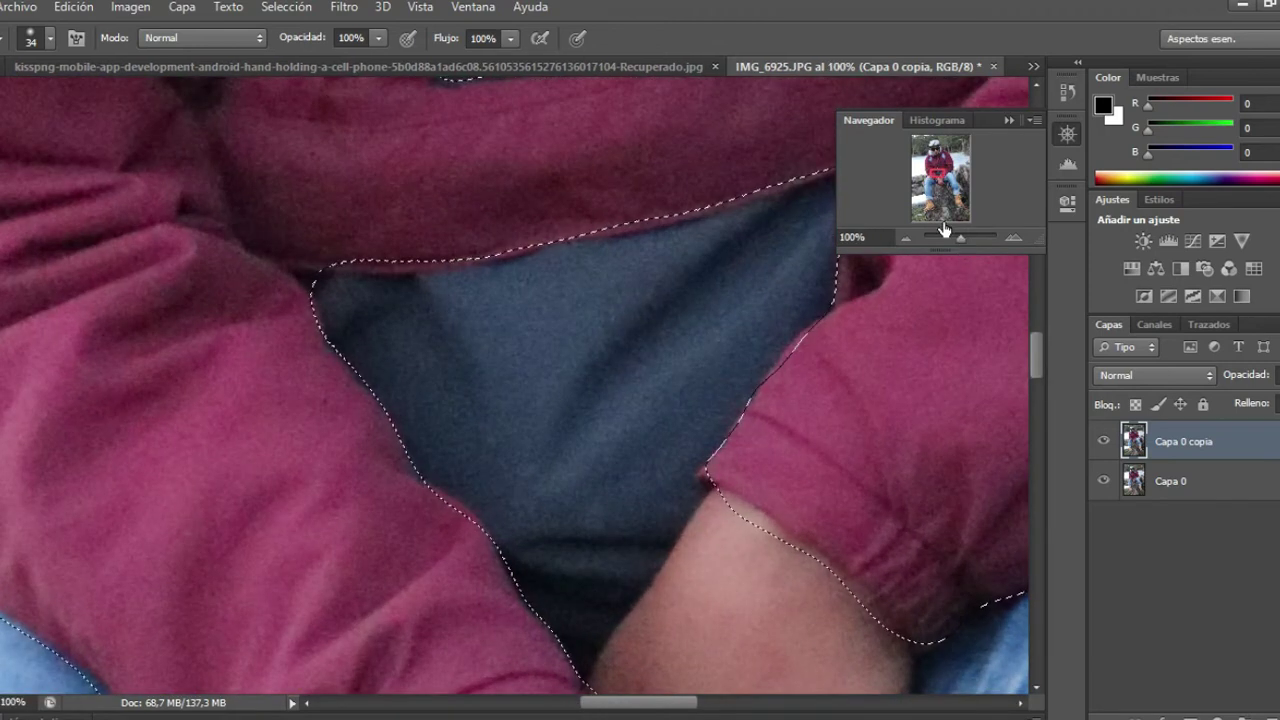
drag(938, 176, 933, 180)
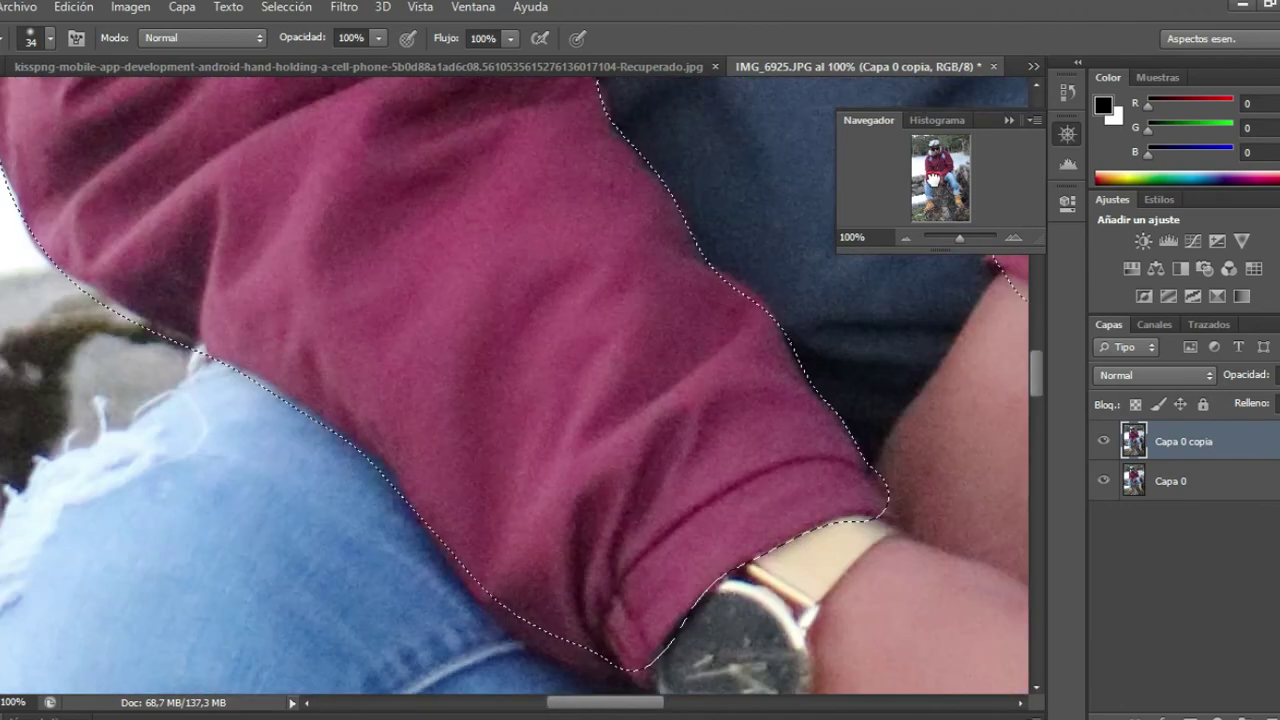
drag(933, 180, 935, 185)
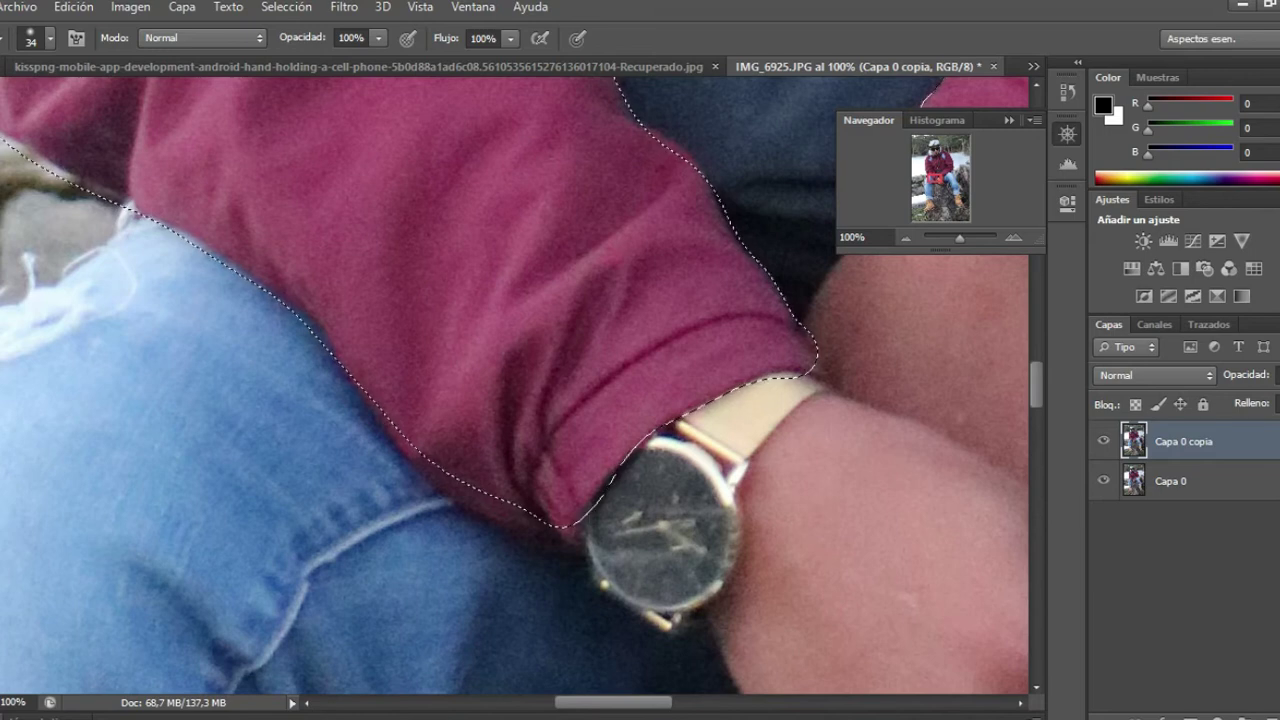
key(q)
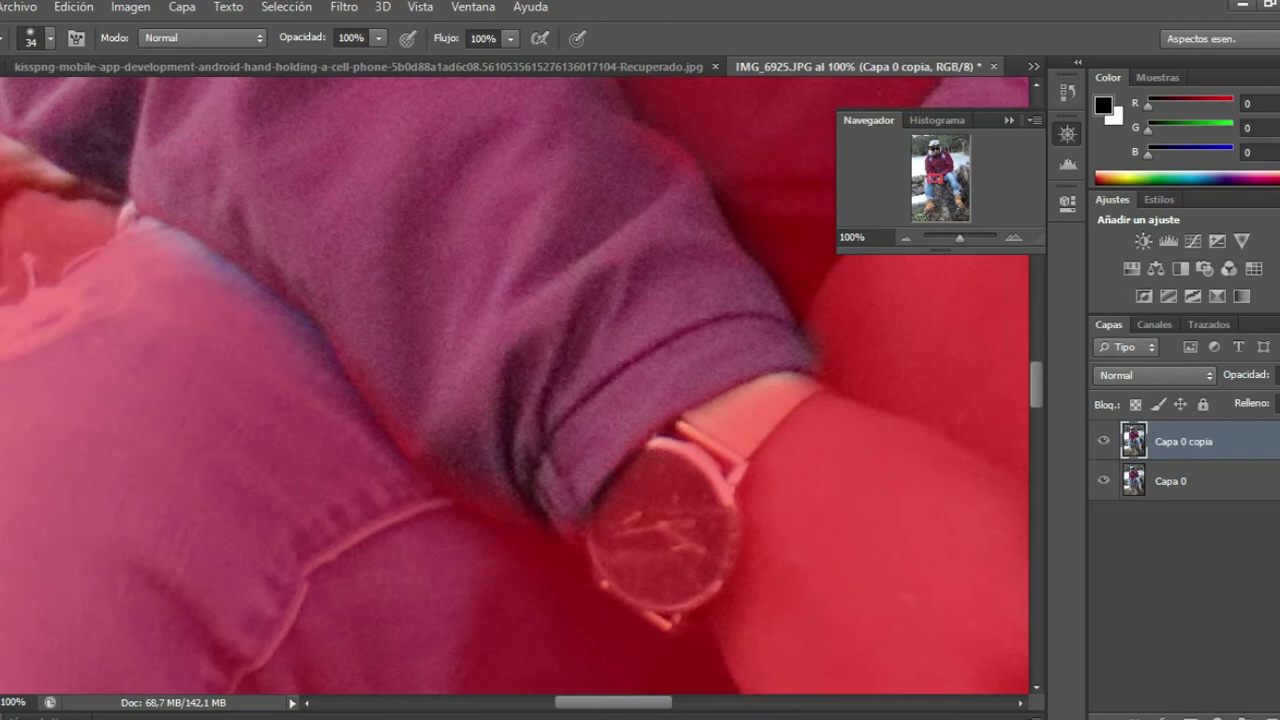
Restore the inverted jacket selection and re-enter Quick Mask with white as the paint colour
key(q)
click(298, 8)
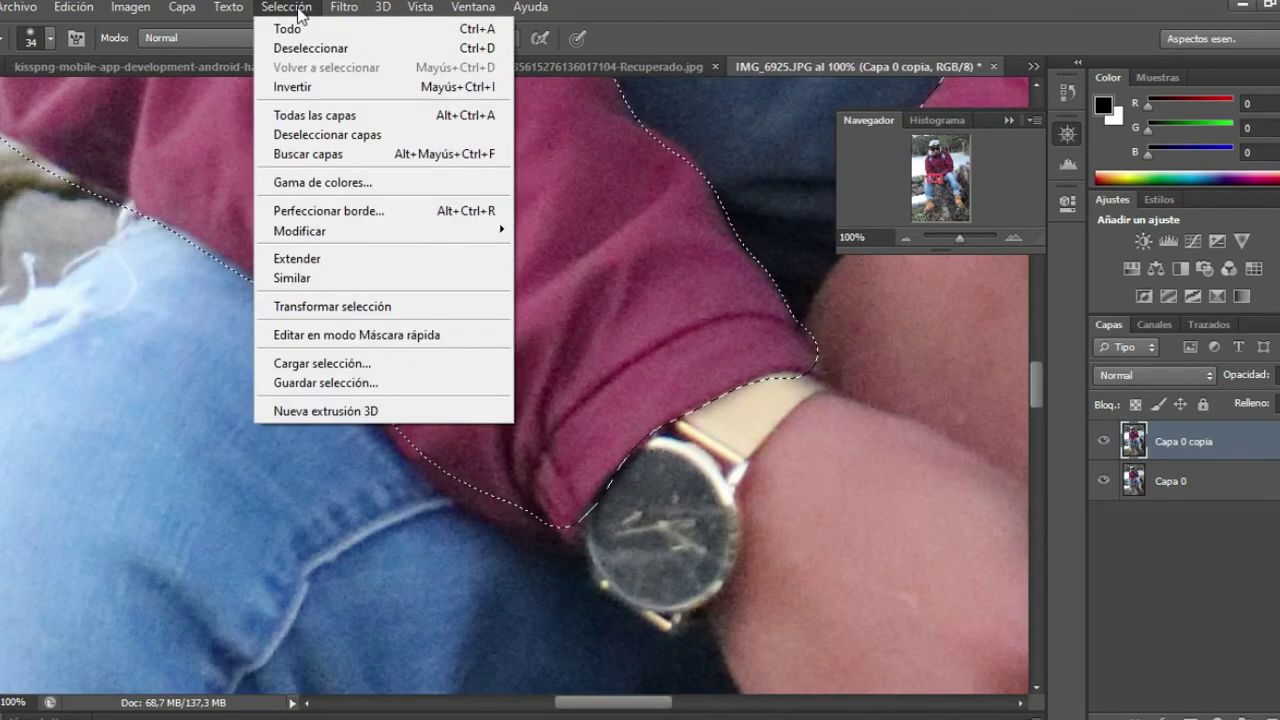
click(320, 87)
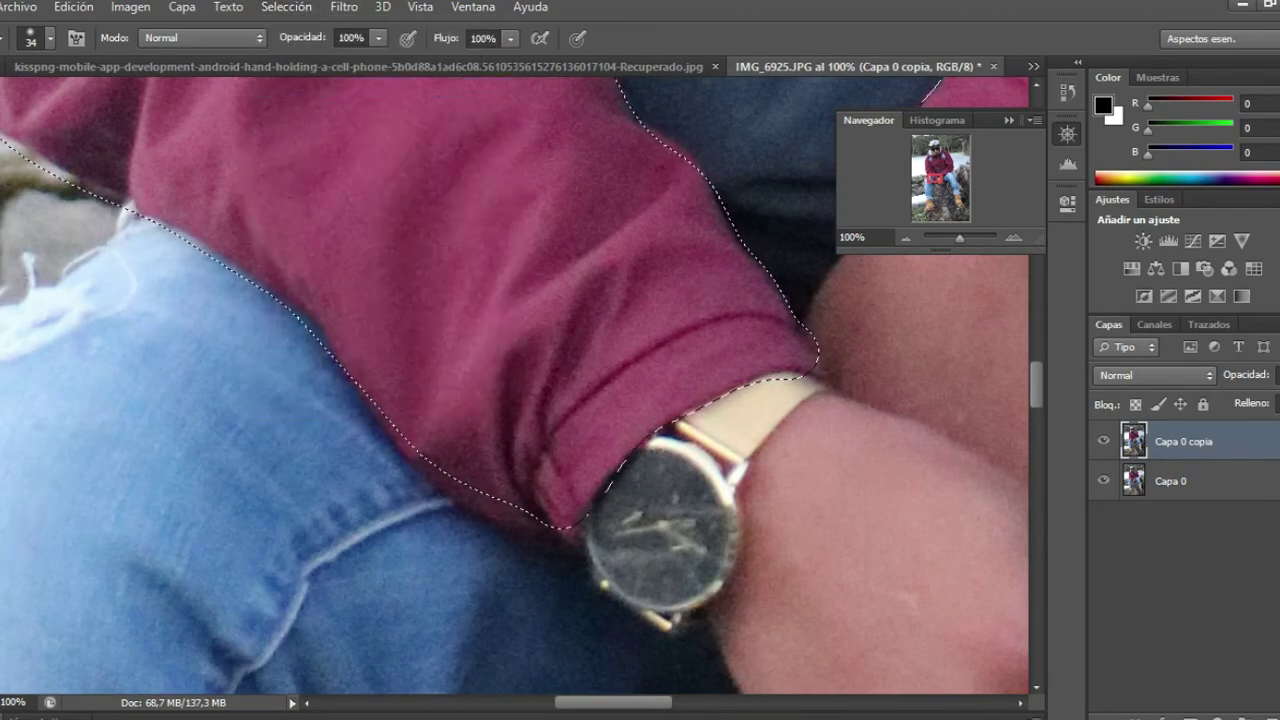
key(q)
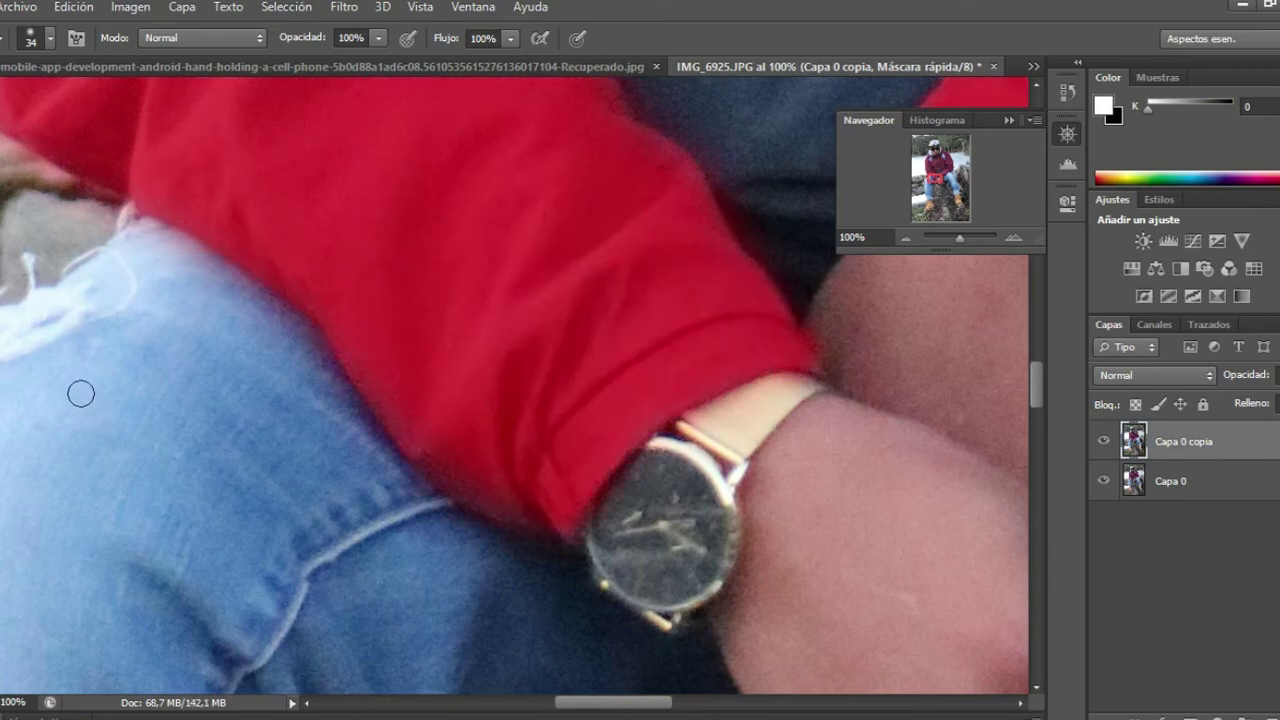
key(x)
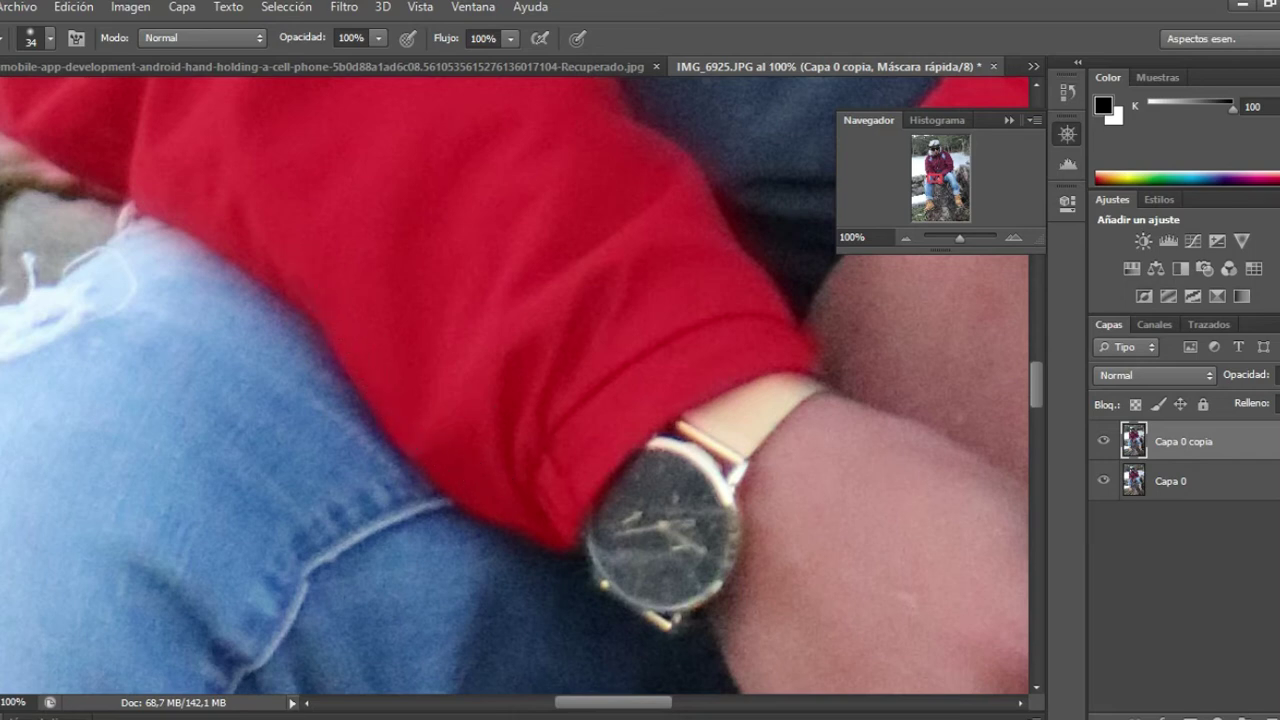
drag(655, 710, 622, 703)
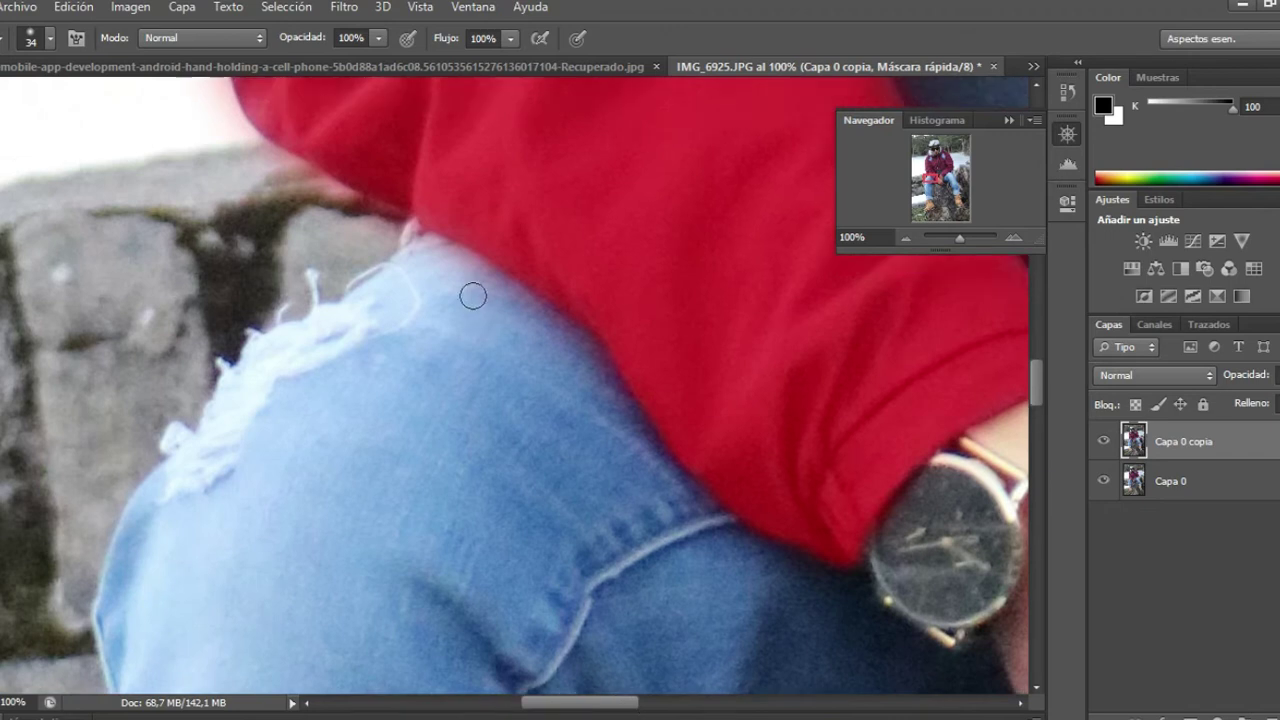
scroll(471, 294, up, 3)
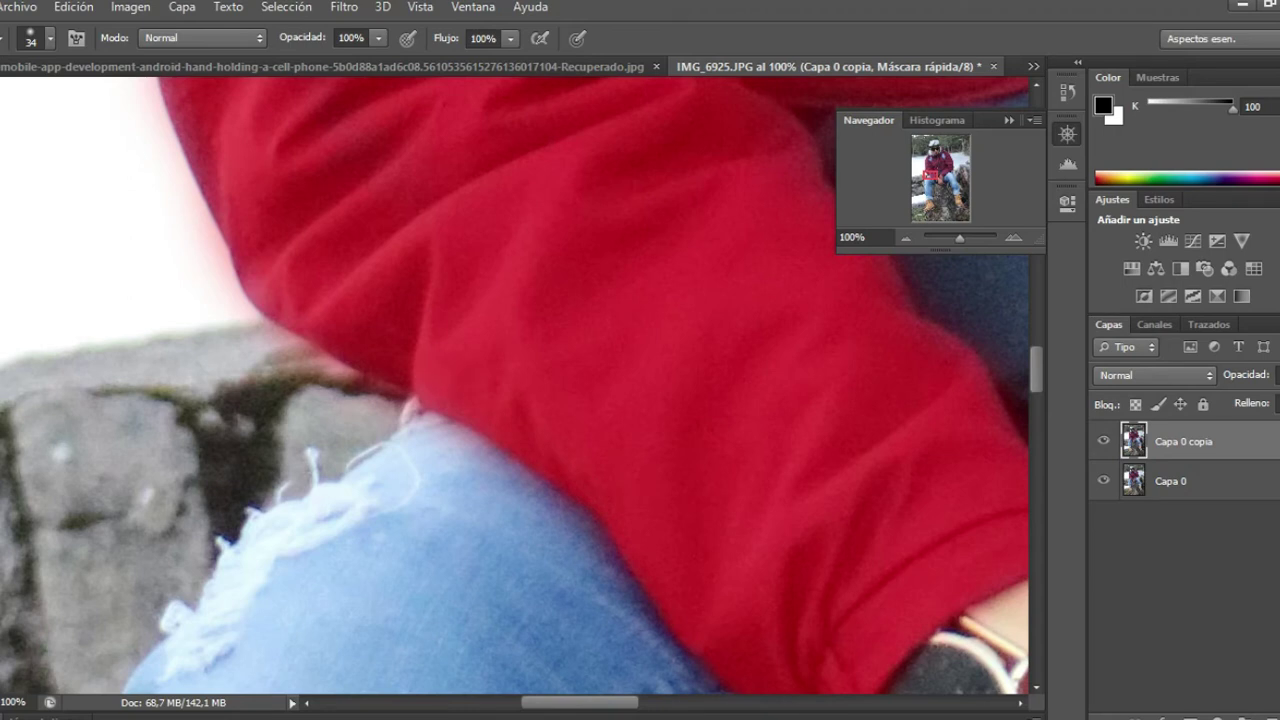
key(x)
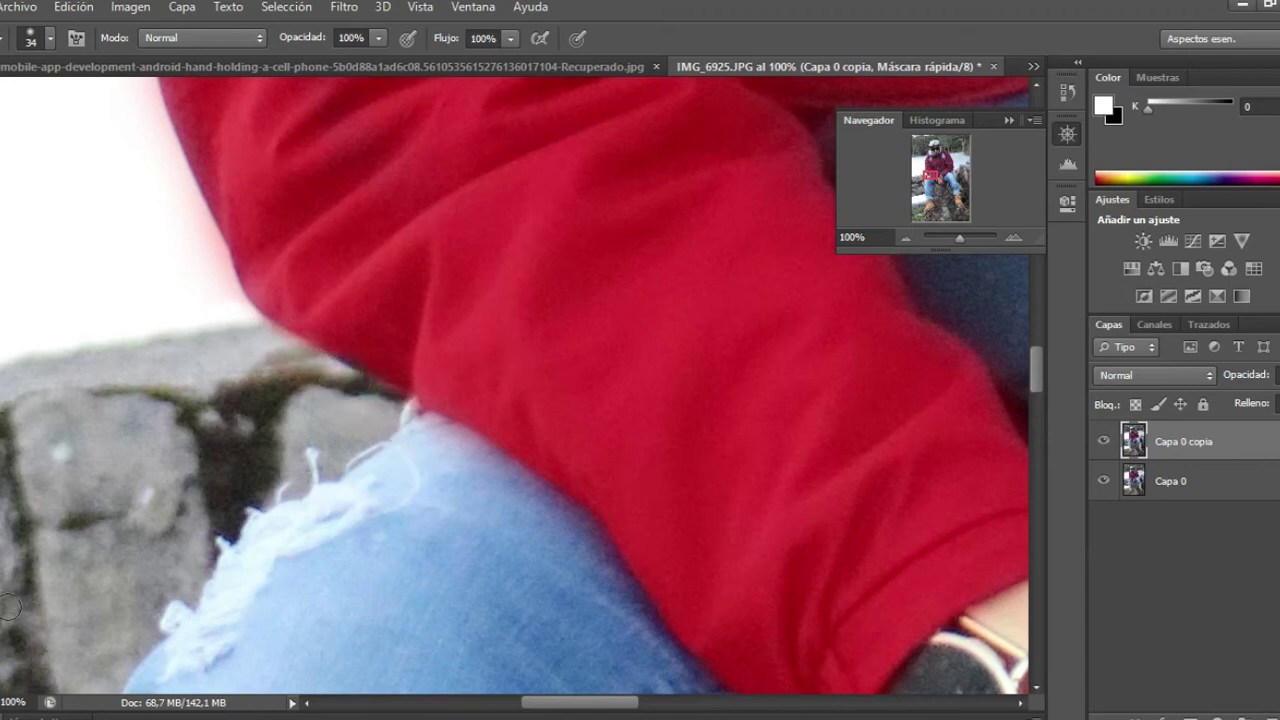
key(x)
scroll(251, 260, up, 5)
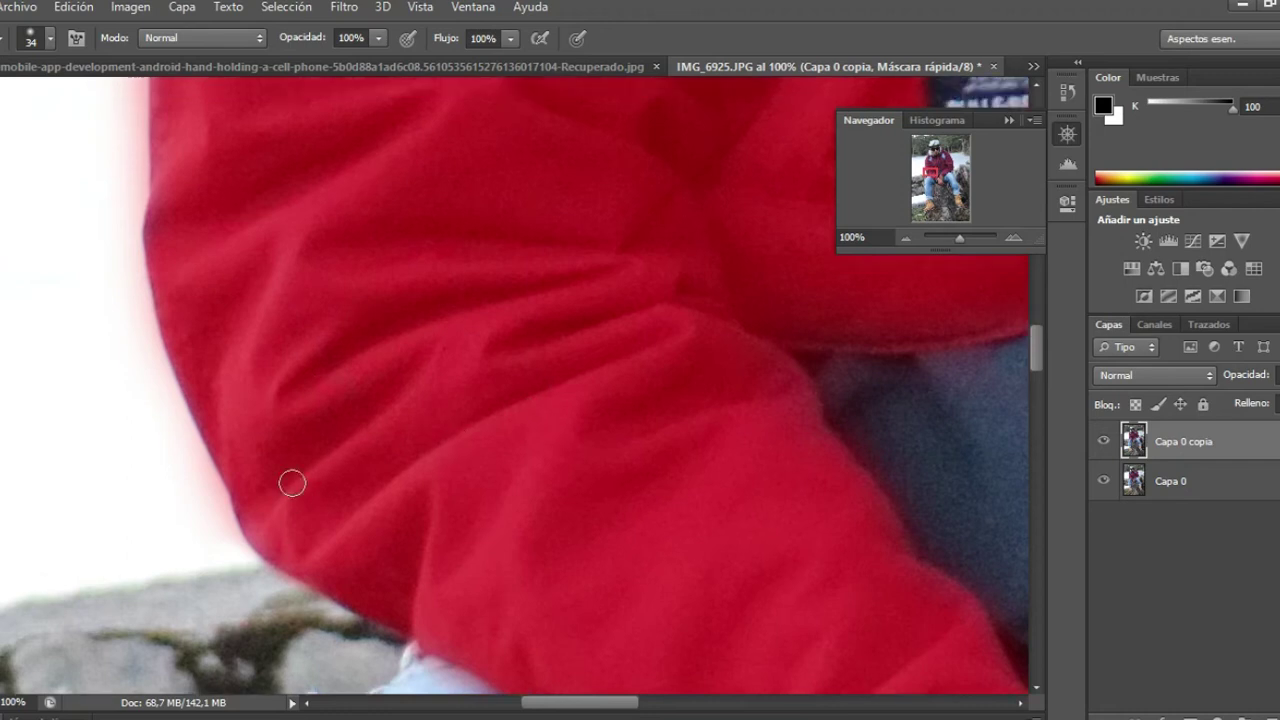
scroll(250, 455, up, 5)
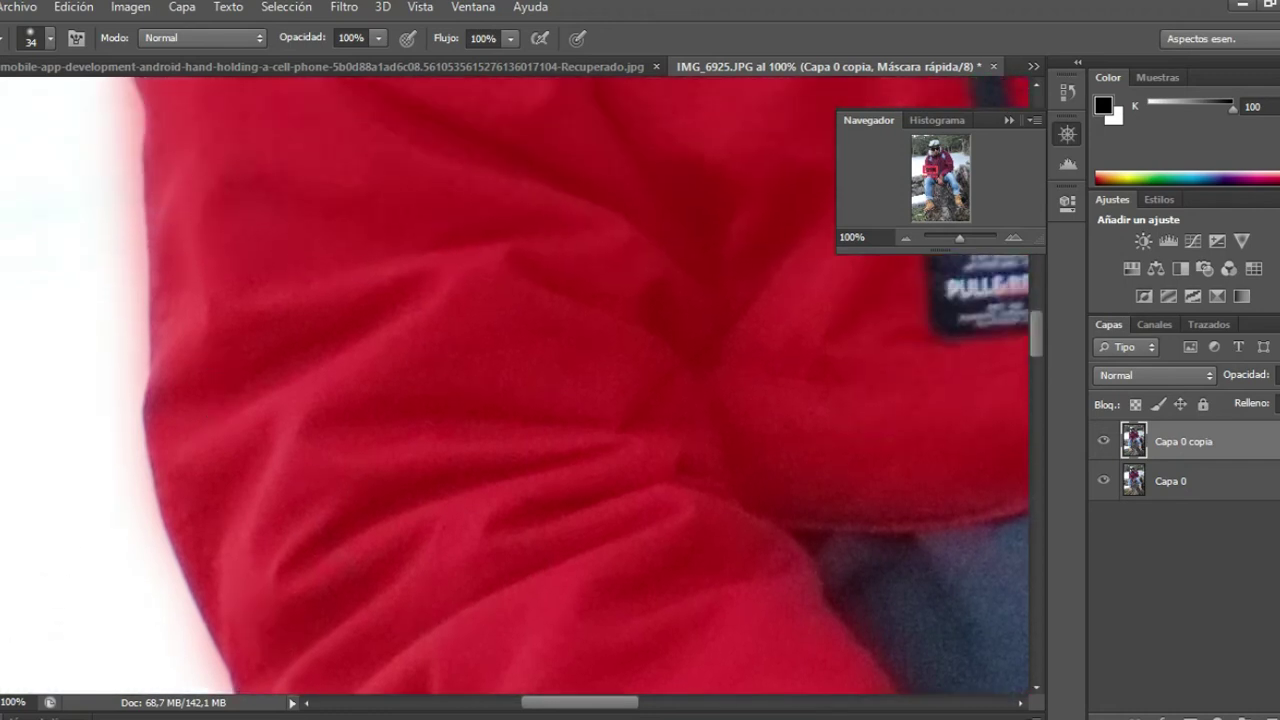
key(x)
Erase the excess mask from the background down the jacket's left edge
mouse_move(111, 106)
mouse_down()
mouse_move(126, 214)
mouse_move(106, 417)
mouse_up()
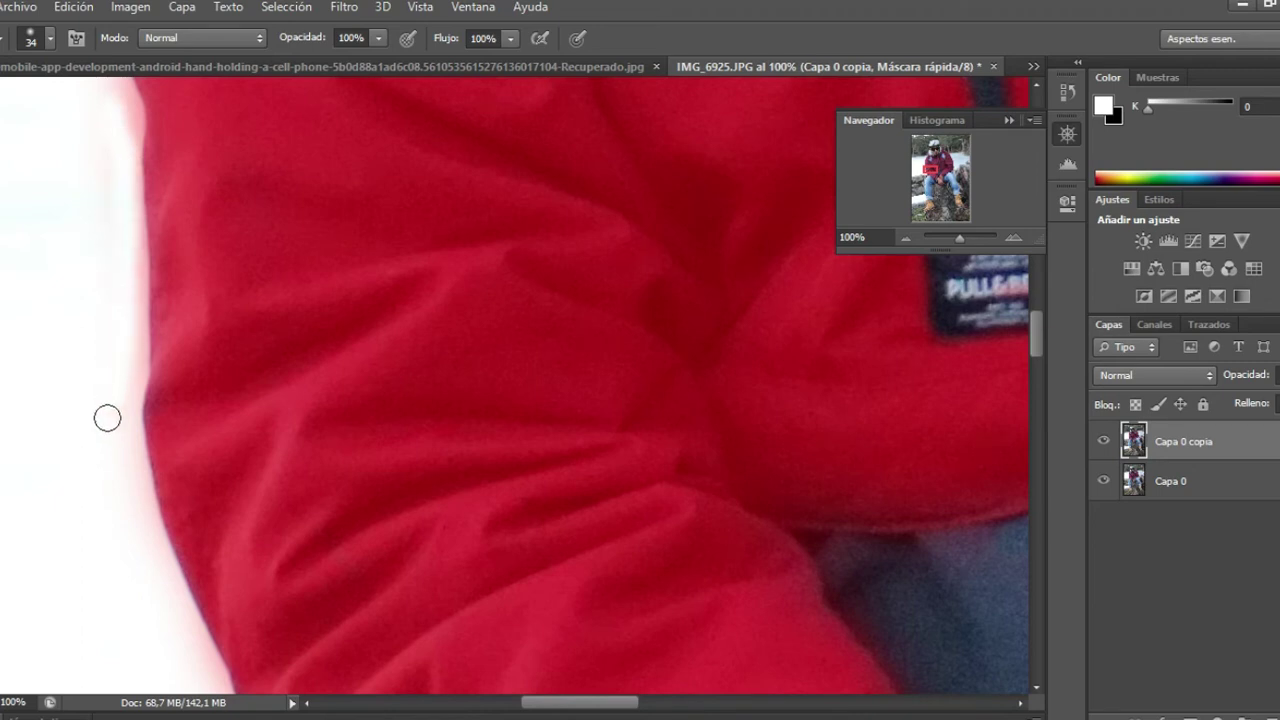
scroll(98, 356, up, 1)
scroll(98, 356, up, 3)
drag(126, 330, 131, 494)
scroll(100, 380, up, 1)
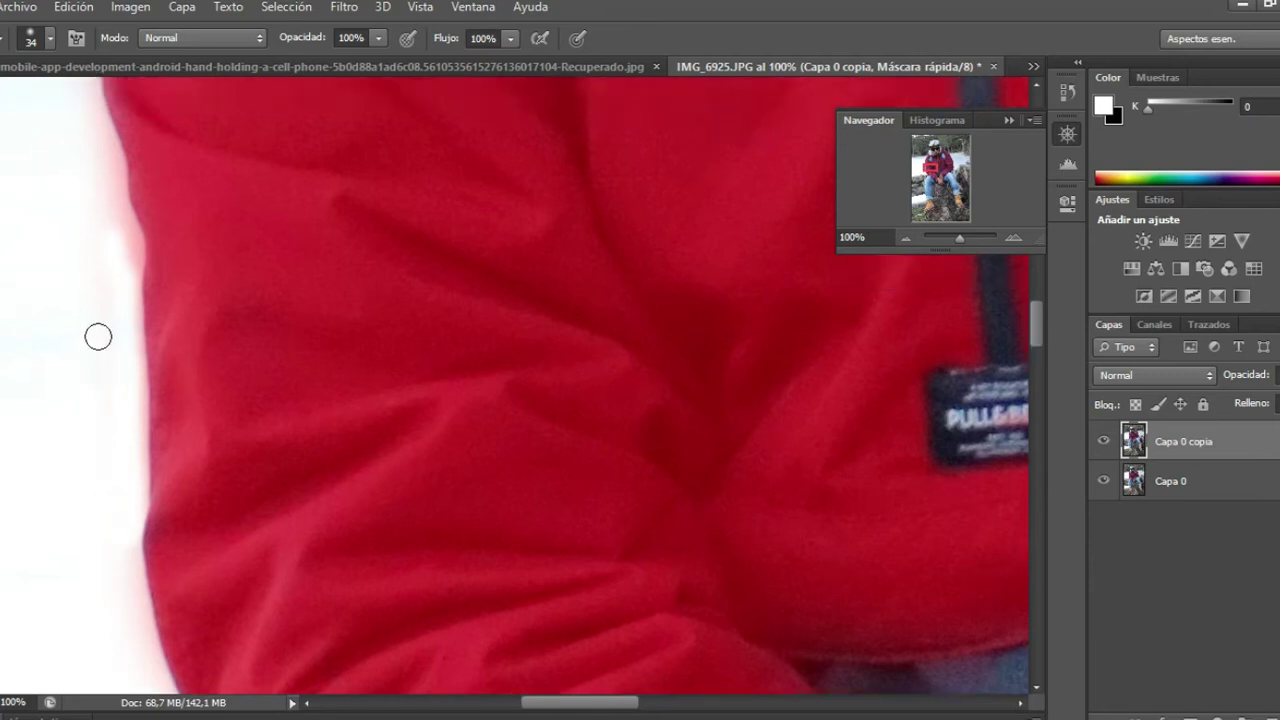
scroll(100, 320, up, 5)
scroll(104, 290, up, 2)
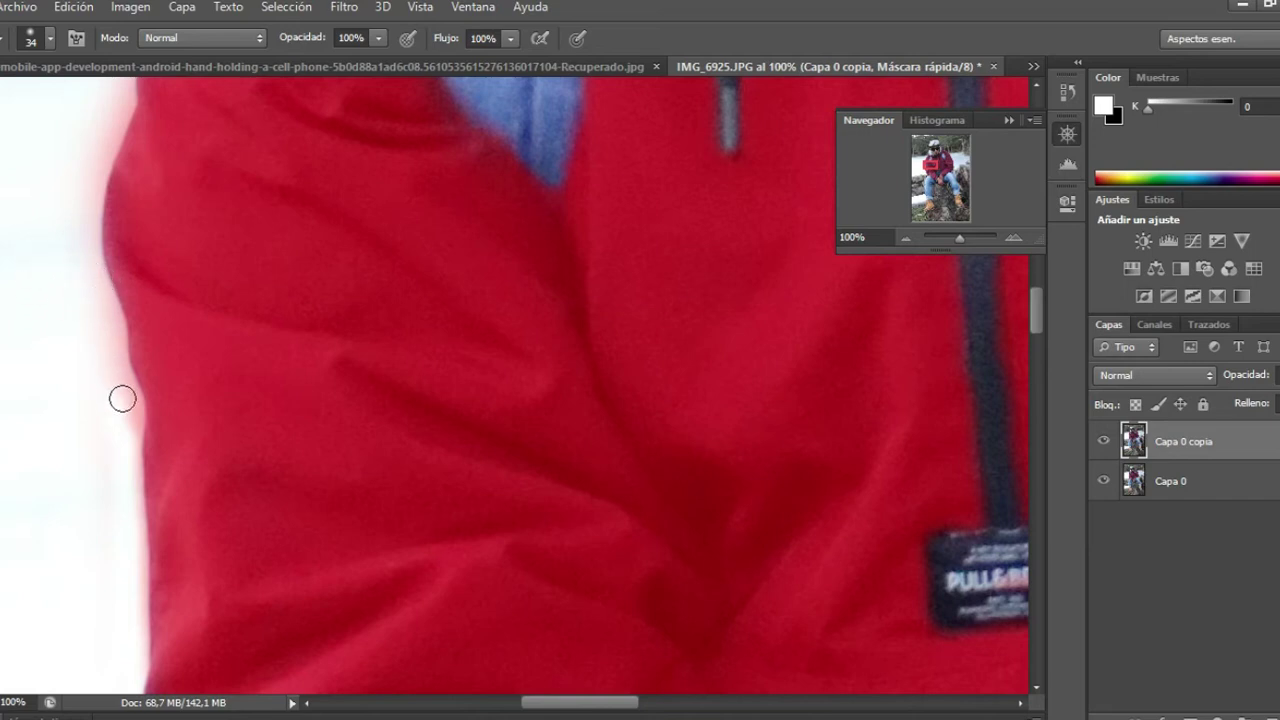
drag(131, 428, 107, 313)
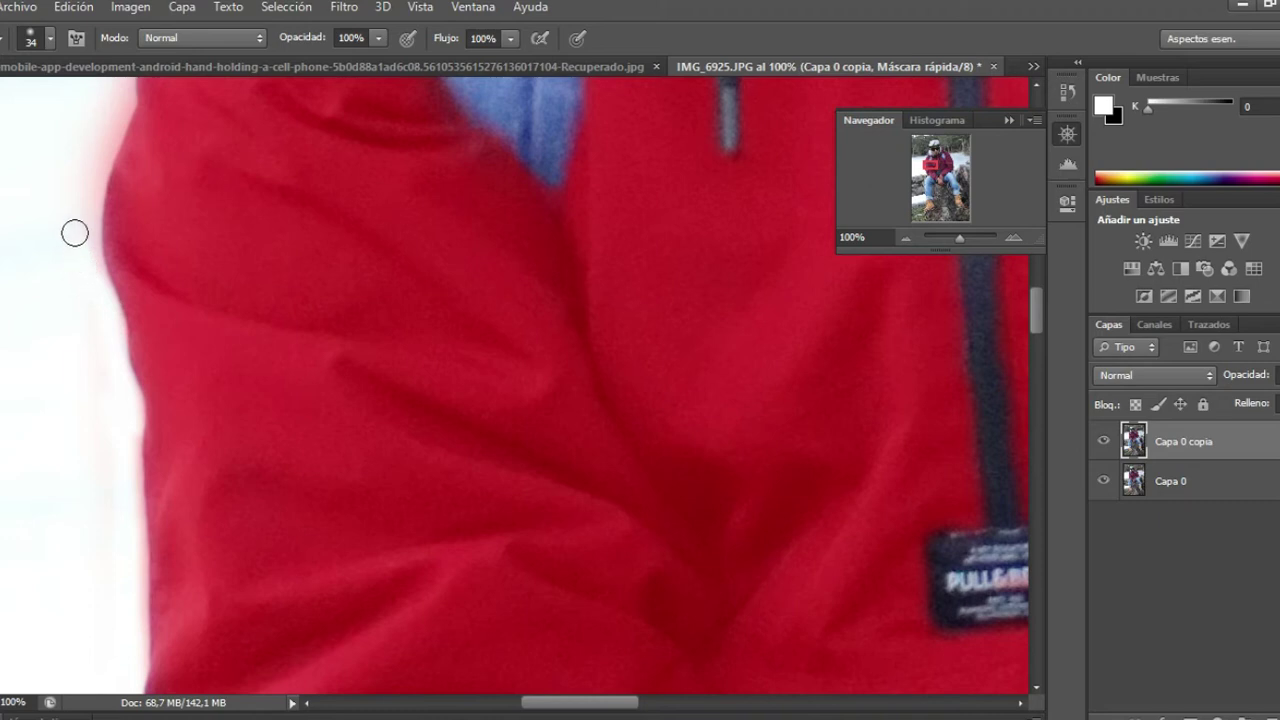
Trim the mask off the pinkish jacket edge up toward the collar
scroll(74, 228, up, 1)
scroll(74, 228, up, 1)
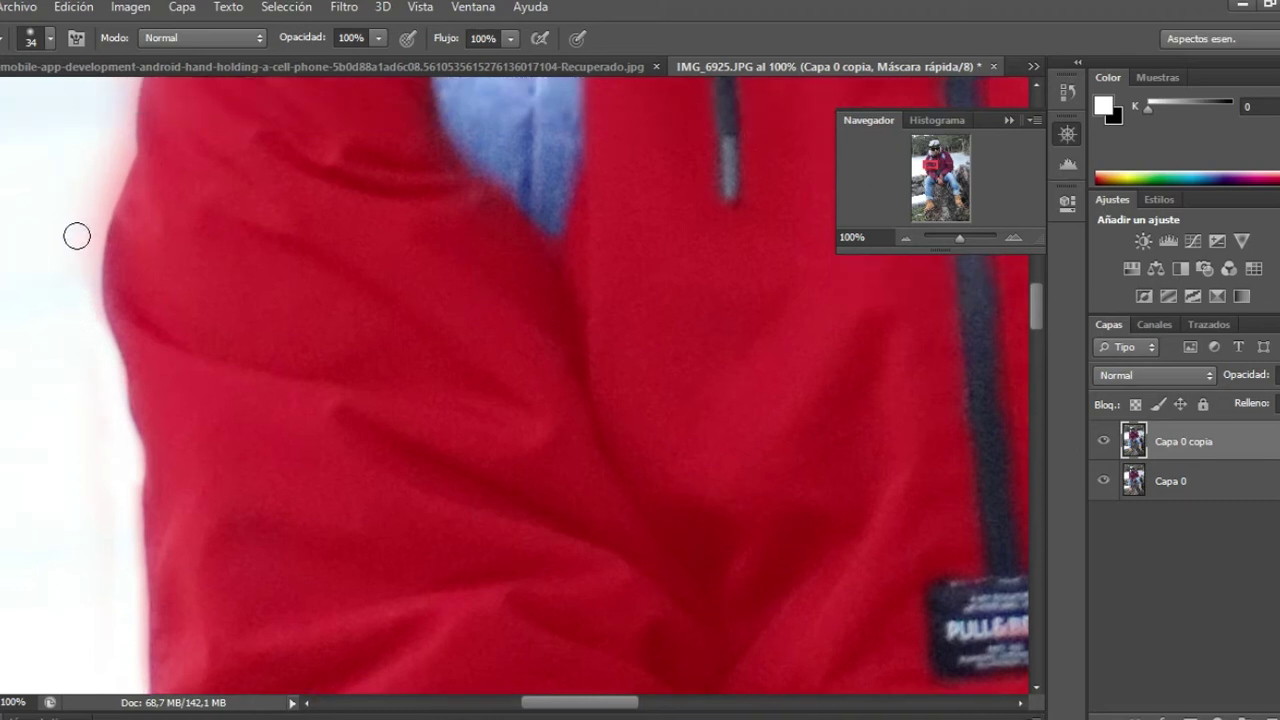
scroll(103, 174, up, 1)
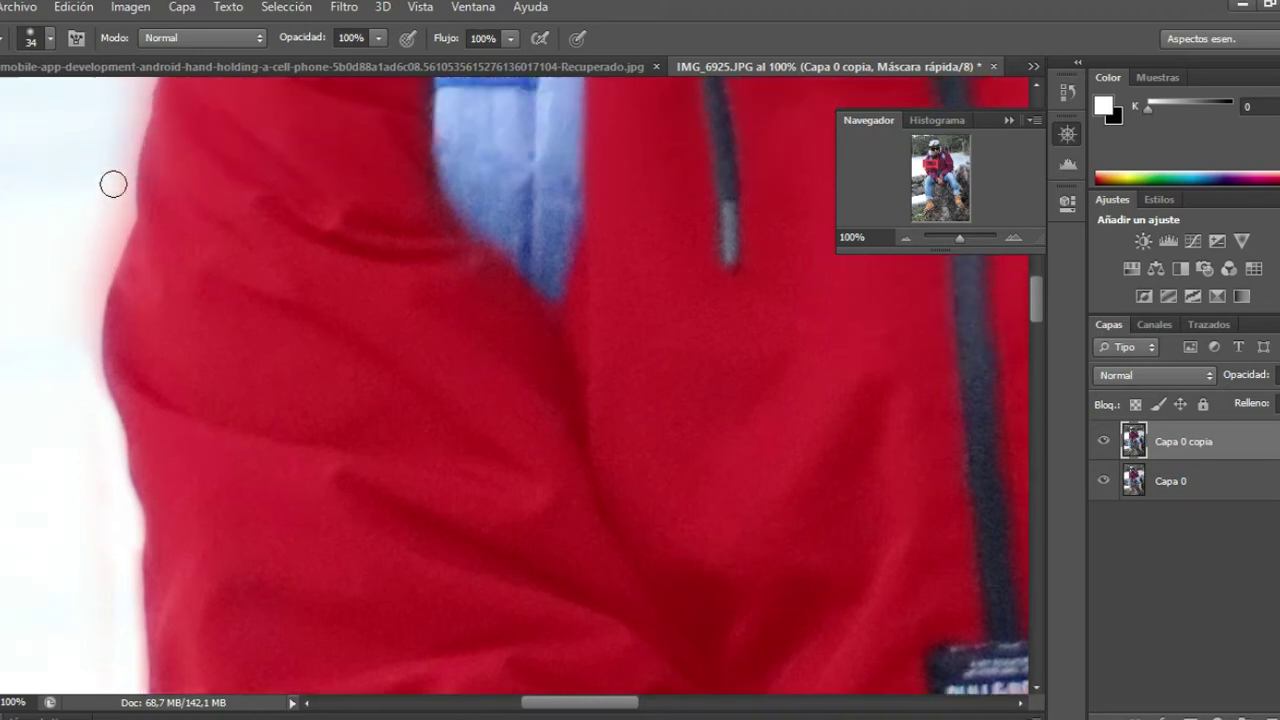
scroll(114, 183, up, 1)
mouse_move(116, 236)
mouse_down()
mouse_move(97, 257)
mouse_move(155, 279)
mouse_up()
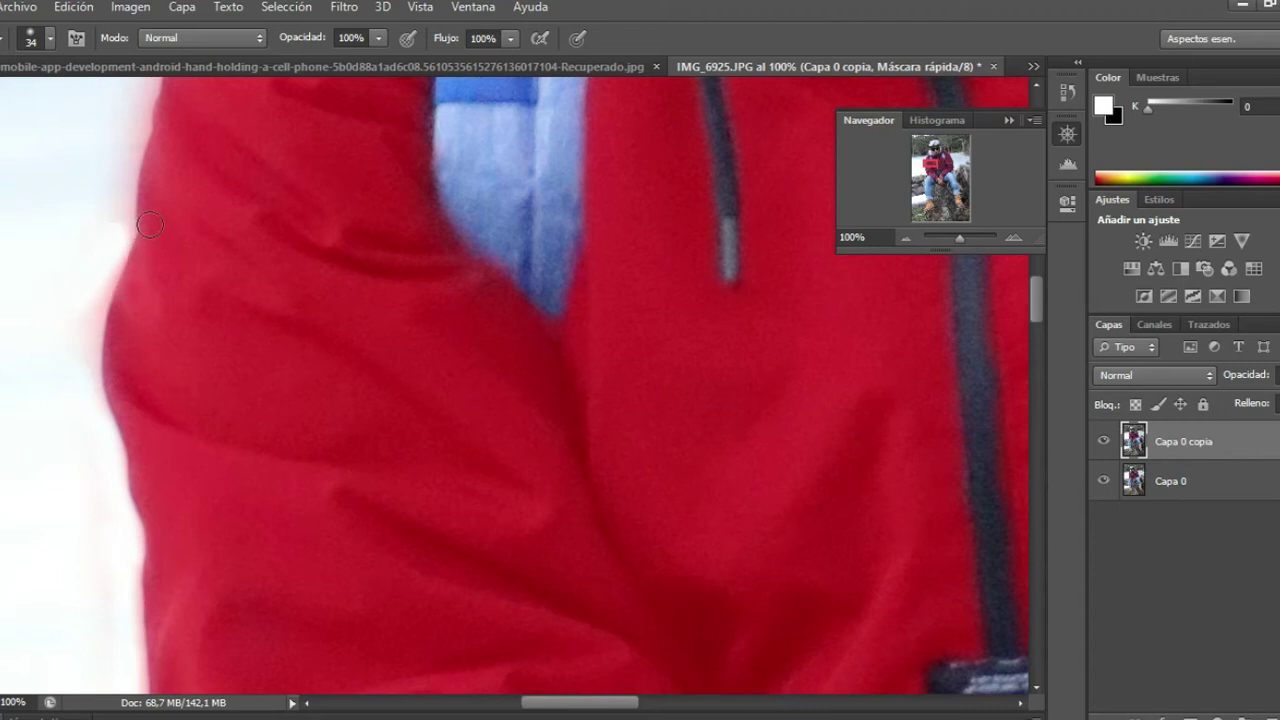
drag(122, 233, 77, 293)
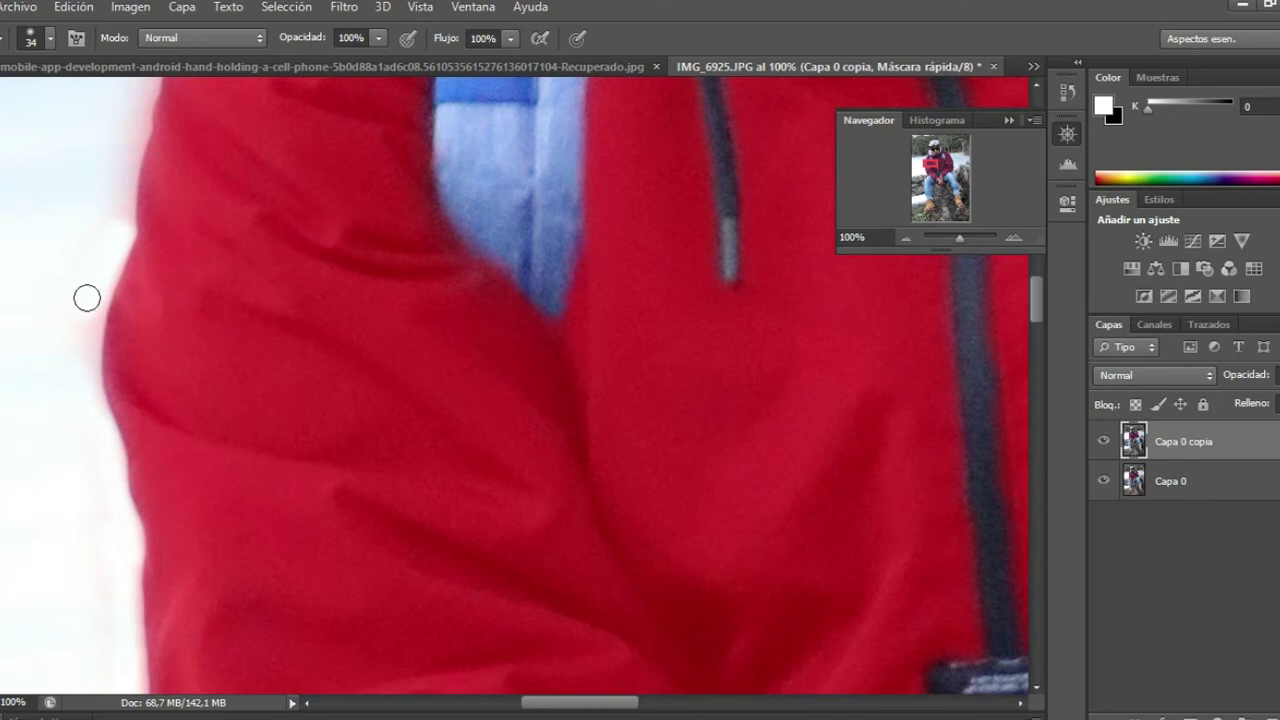
scroll(100, 290, up, 4)
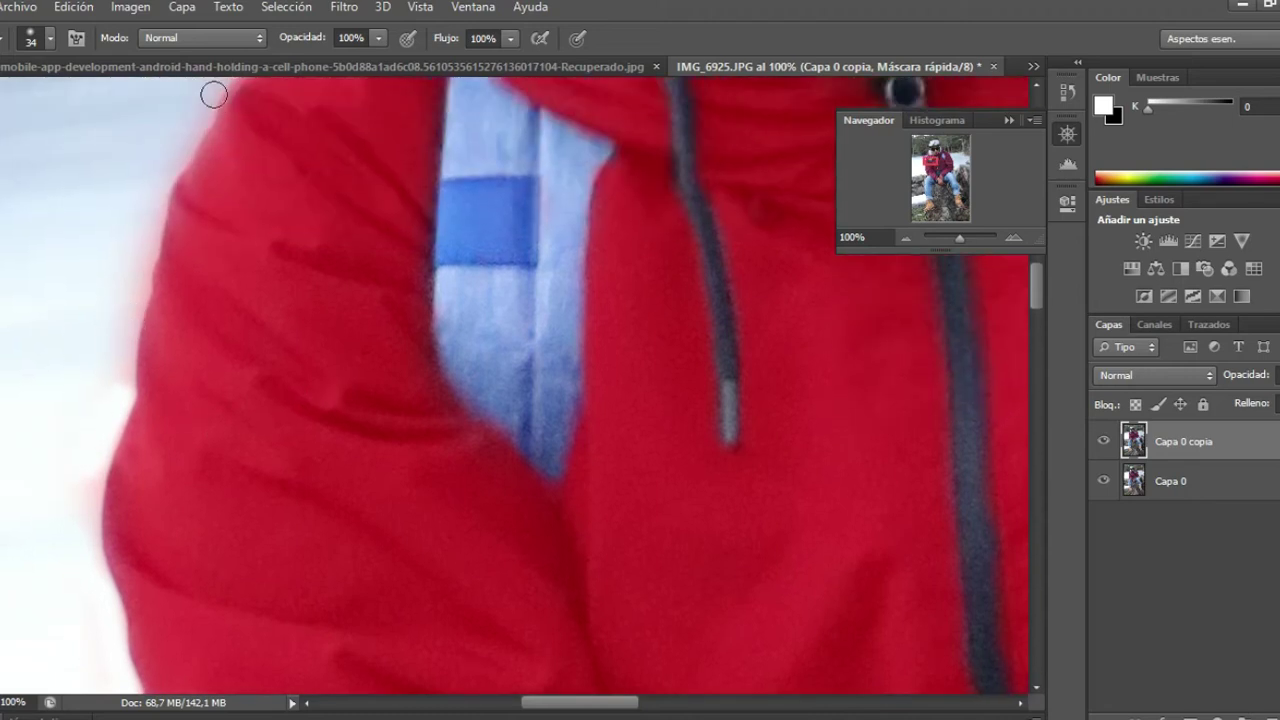
Touch up the mask edge around the hood, chin and shoulder, then fit the whole photo in view
scroll(214, 95, up, 3)
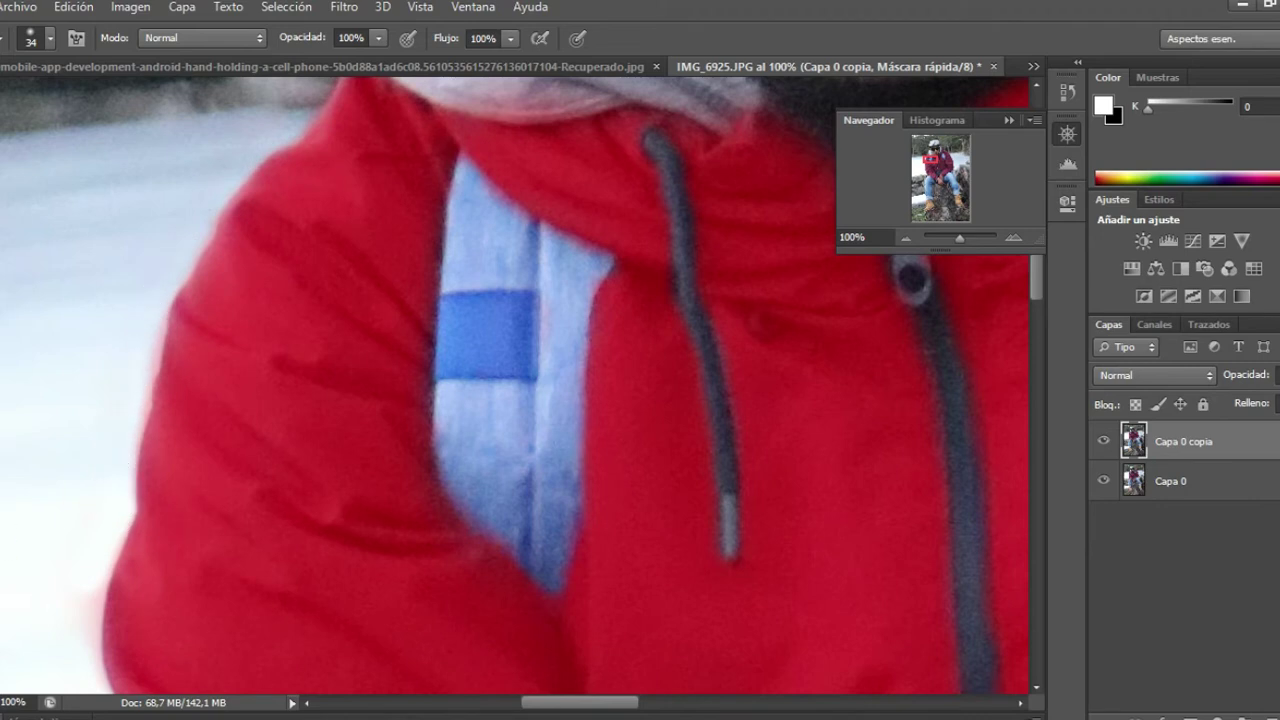
key(x)
scroll(270, 236, up, 4)
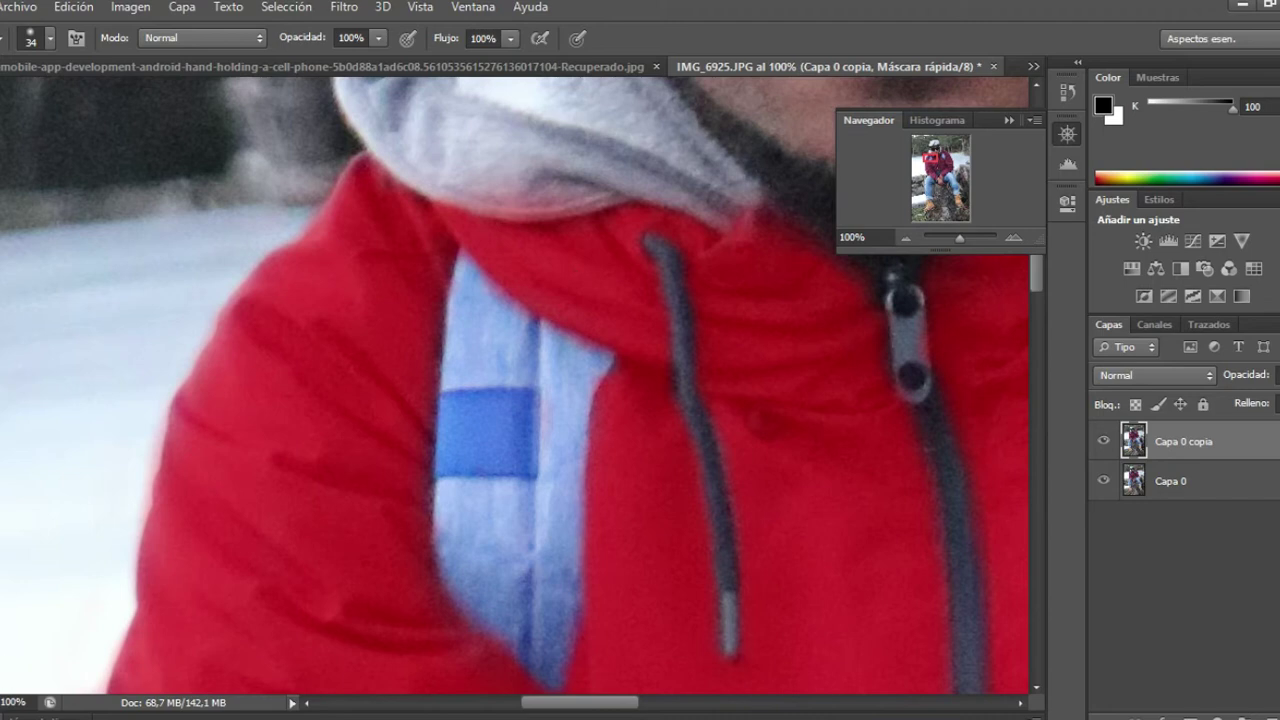
key(x)
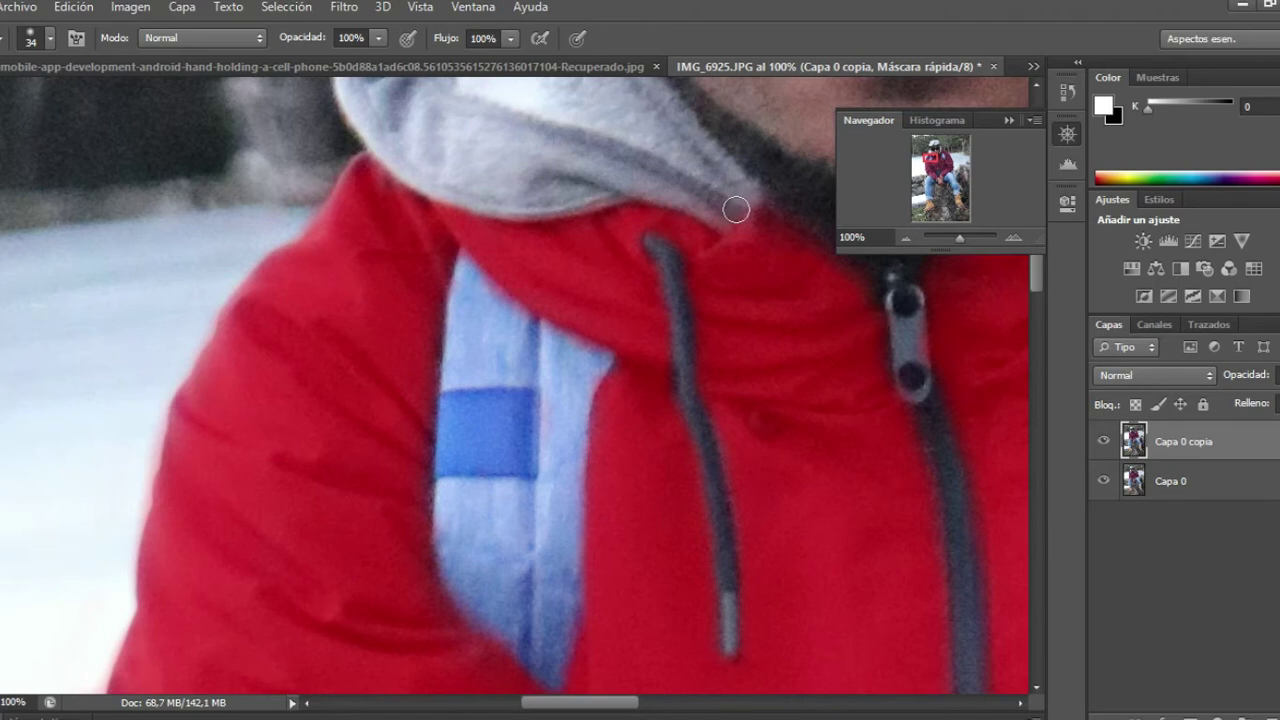
drag(934, 160, 941, 156)
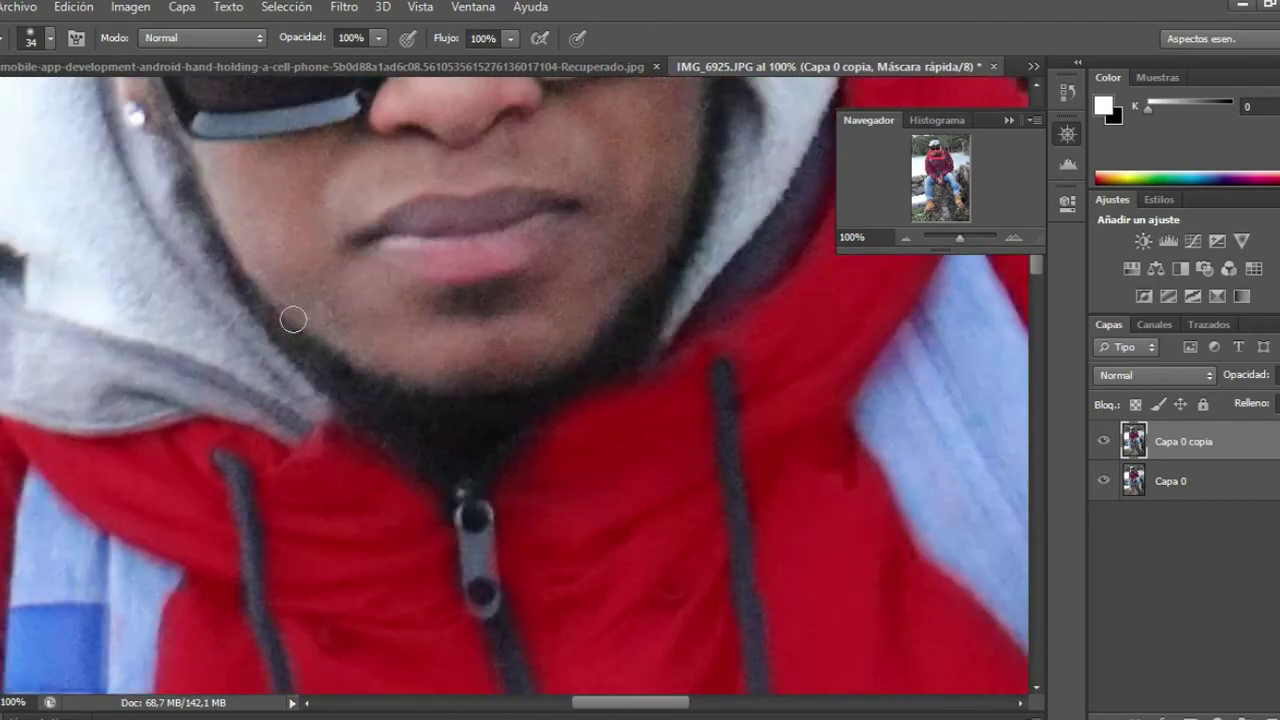
key(x)
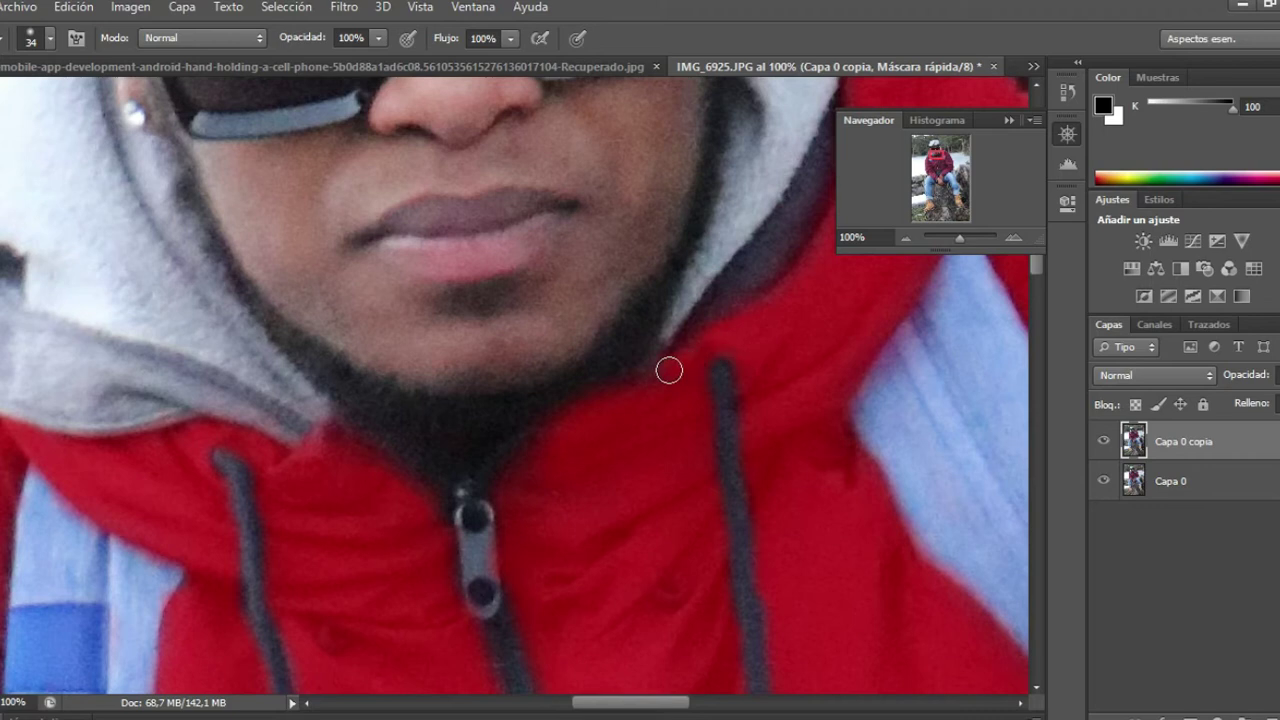
scroll(793, 217, up, 1)
drag(931, 150, 948, 156)
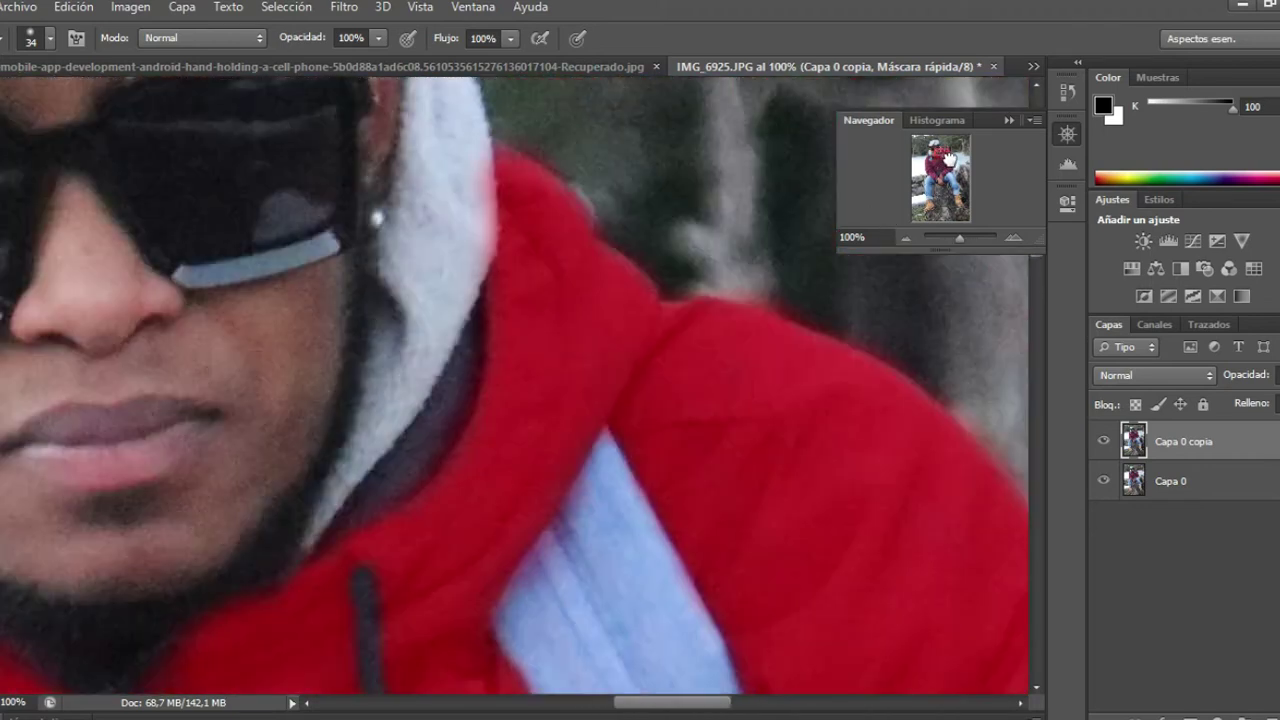
drag(960, 245, 948, 243)
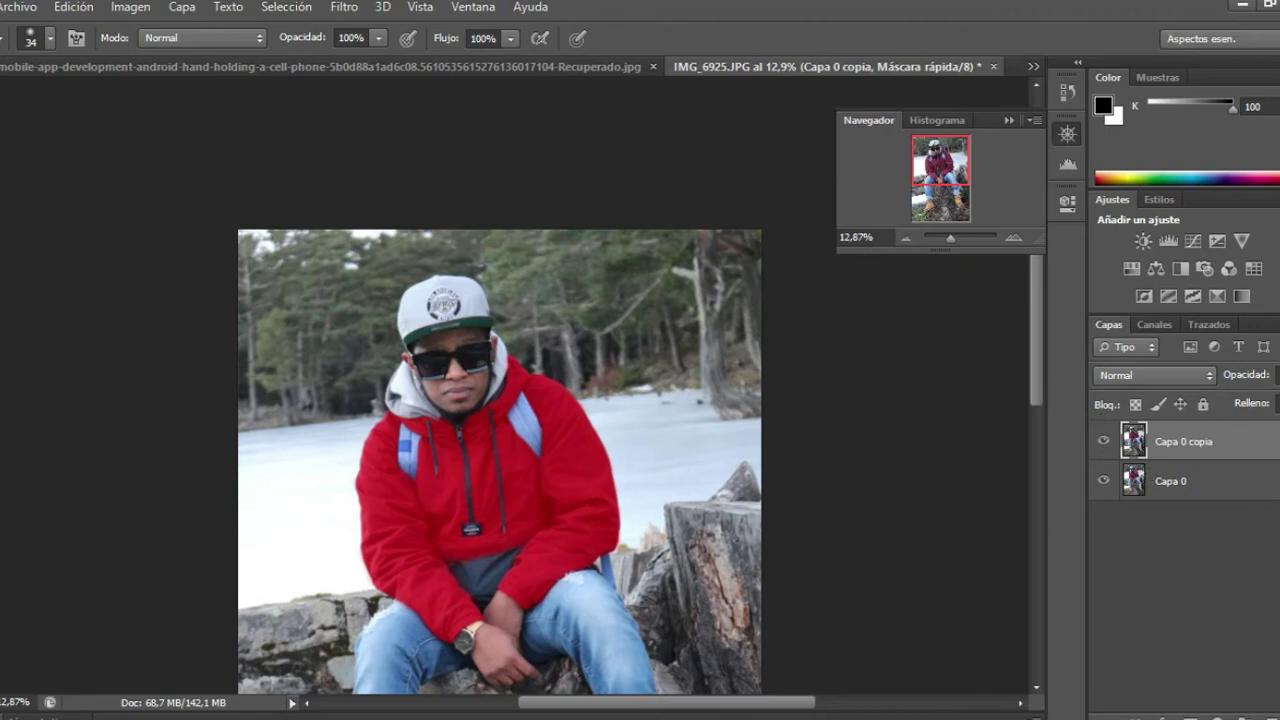
Select only the jacket, copy it to new layer Capa 1 with Ctrl+J, and open Tono/saturación
key(q)
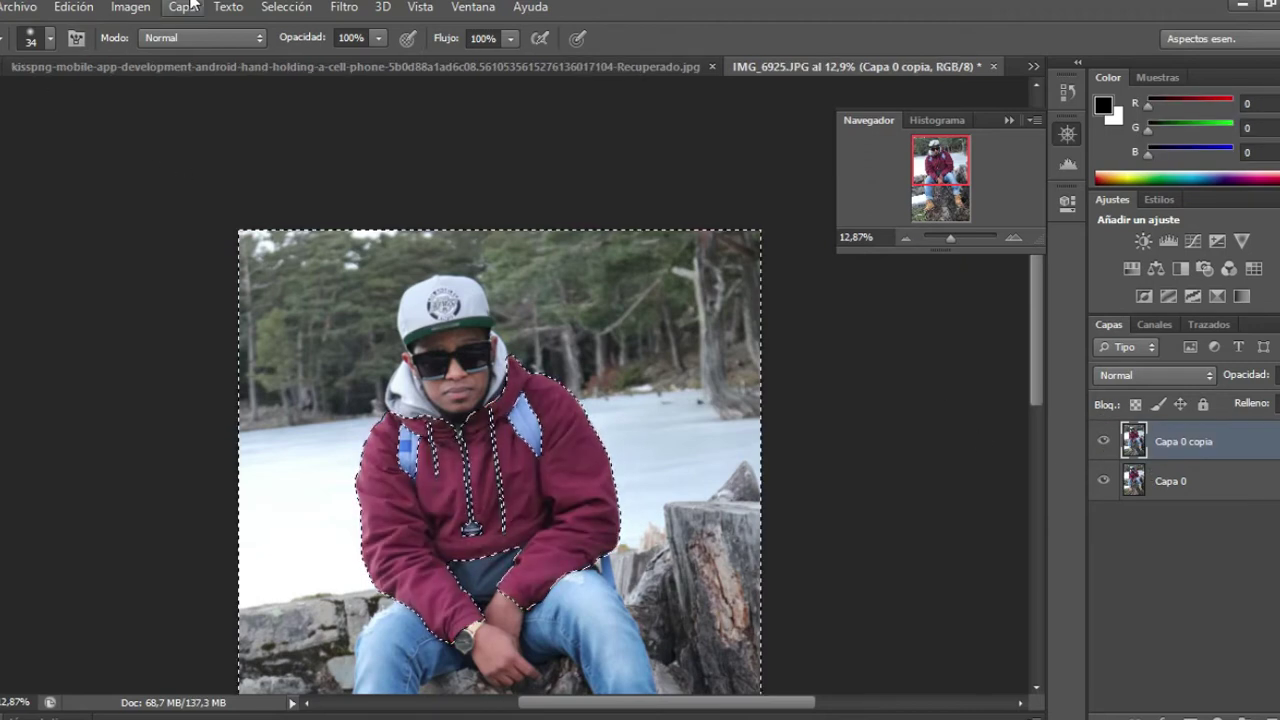
click(286, 6)
click(318, 86)
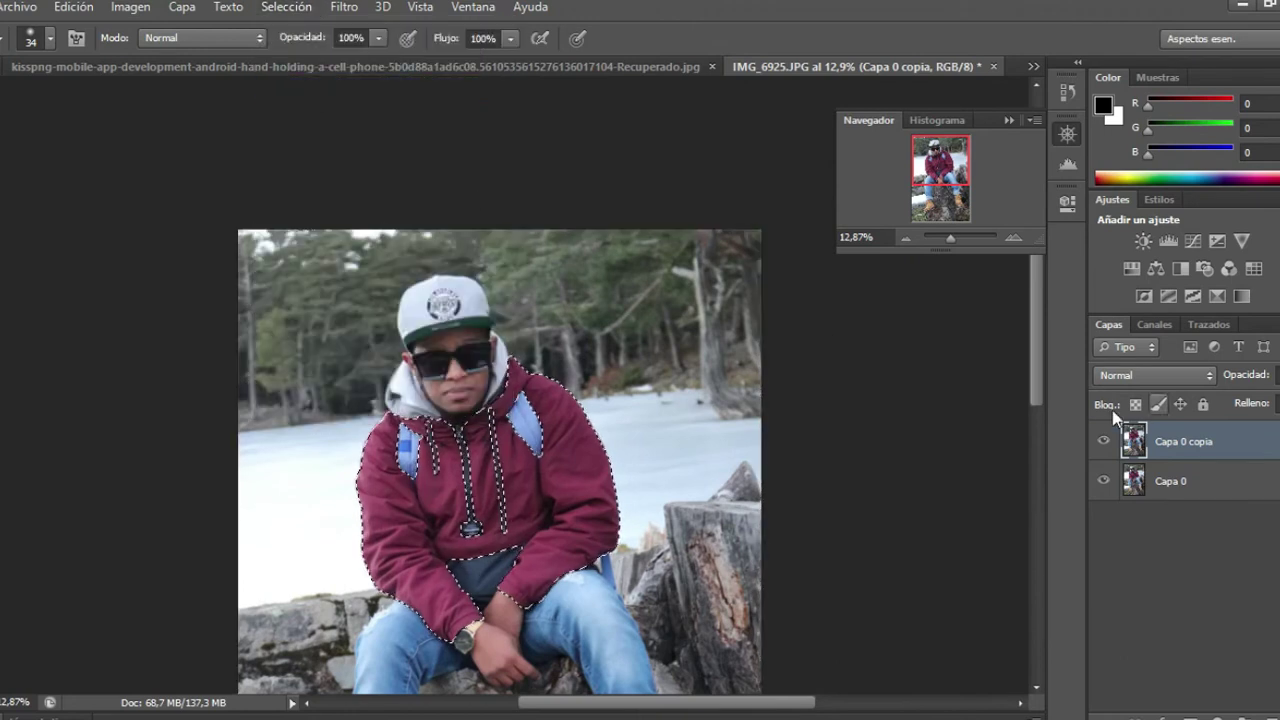
key(ctrl+j)
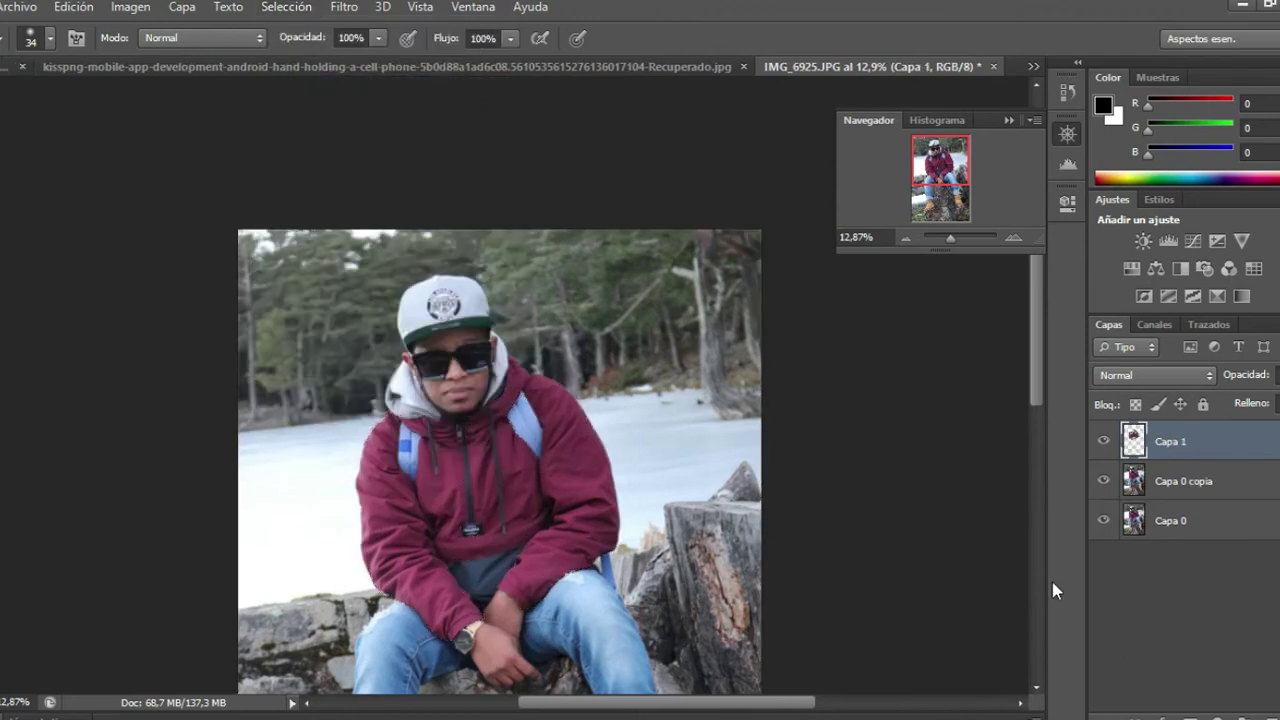
key(ctrl+u)
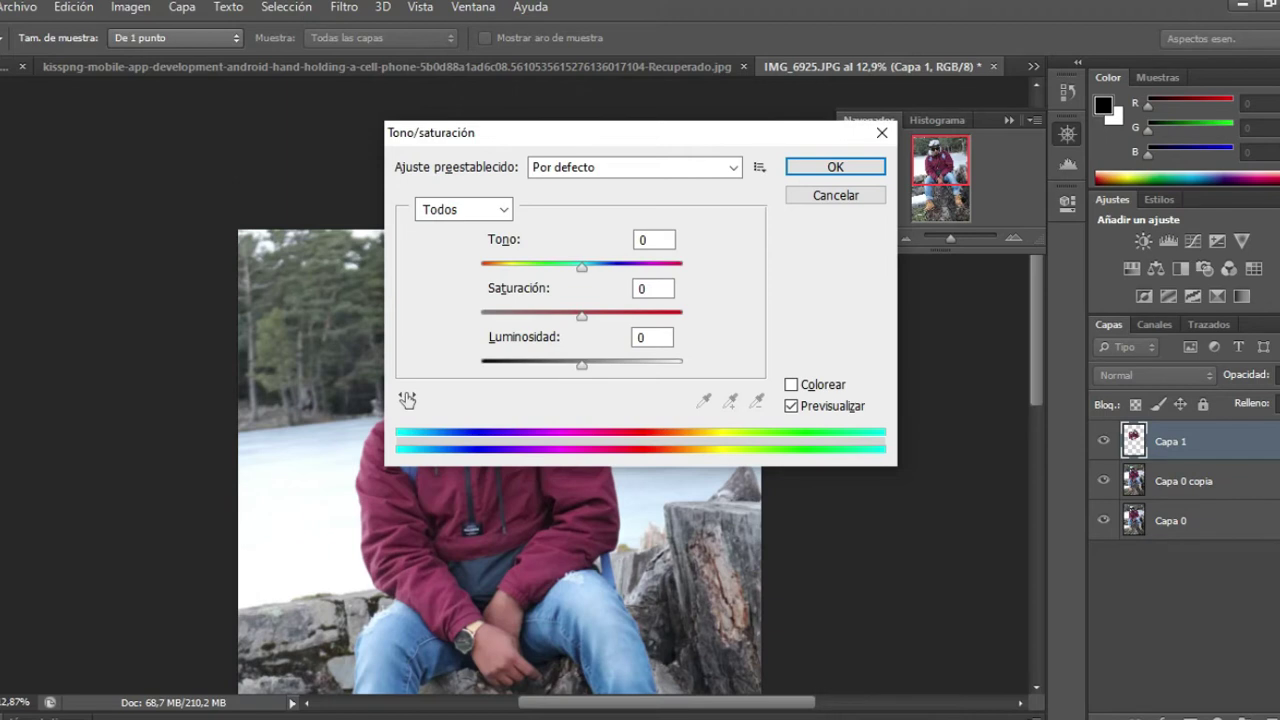
Cancel the Hue/Saturation dialog, bring the boots into view, and reopen it
drag(612, 135, 827, 165)
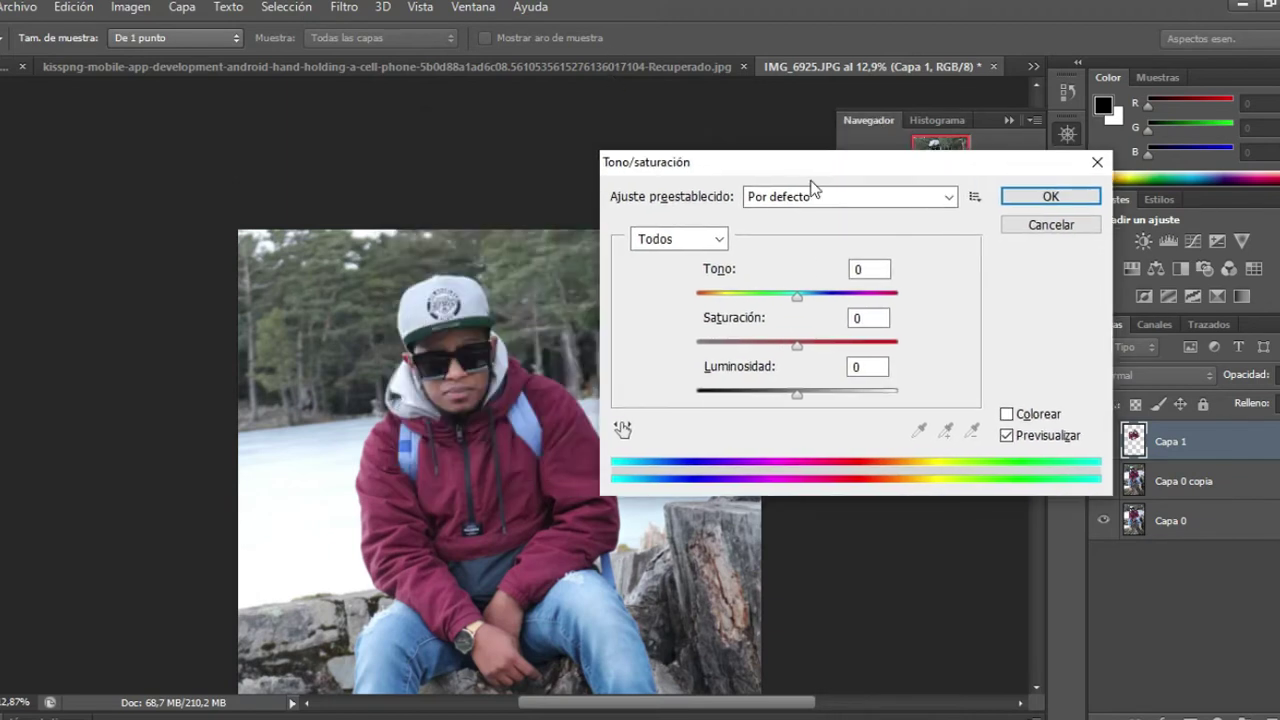
click(1071, 231)
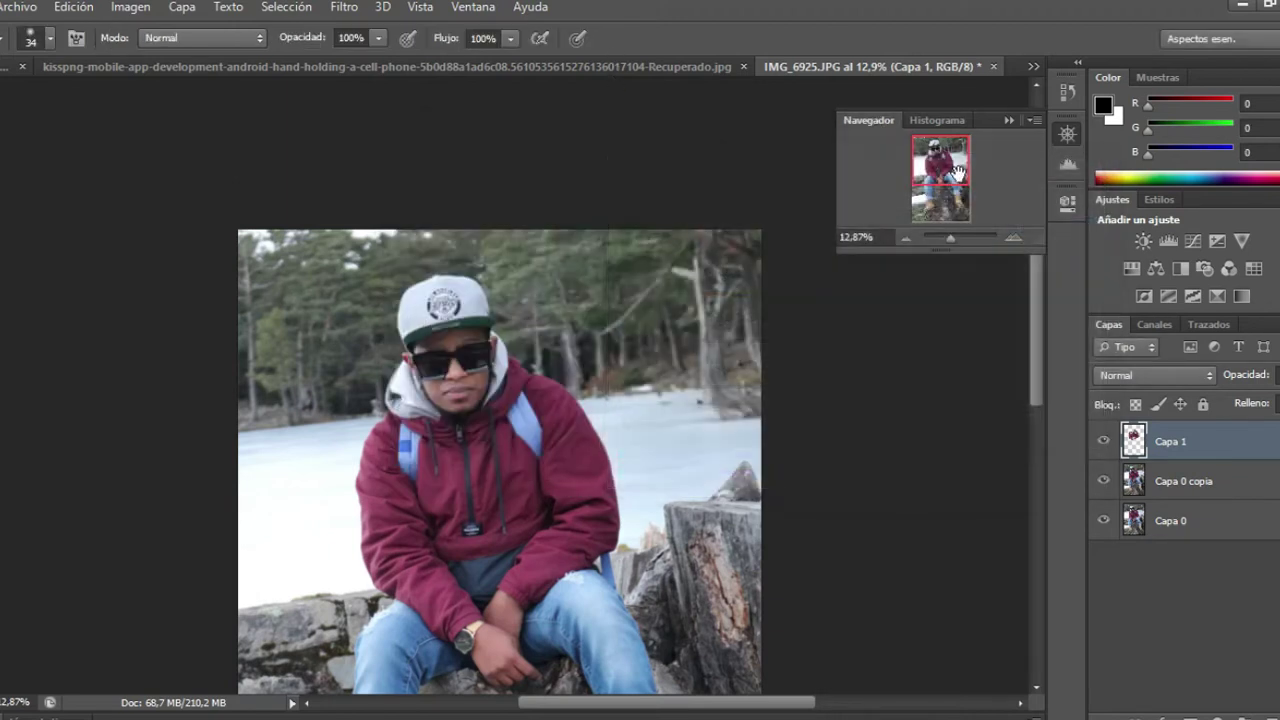
drag(946, 170, 946, 204)
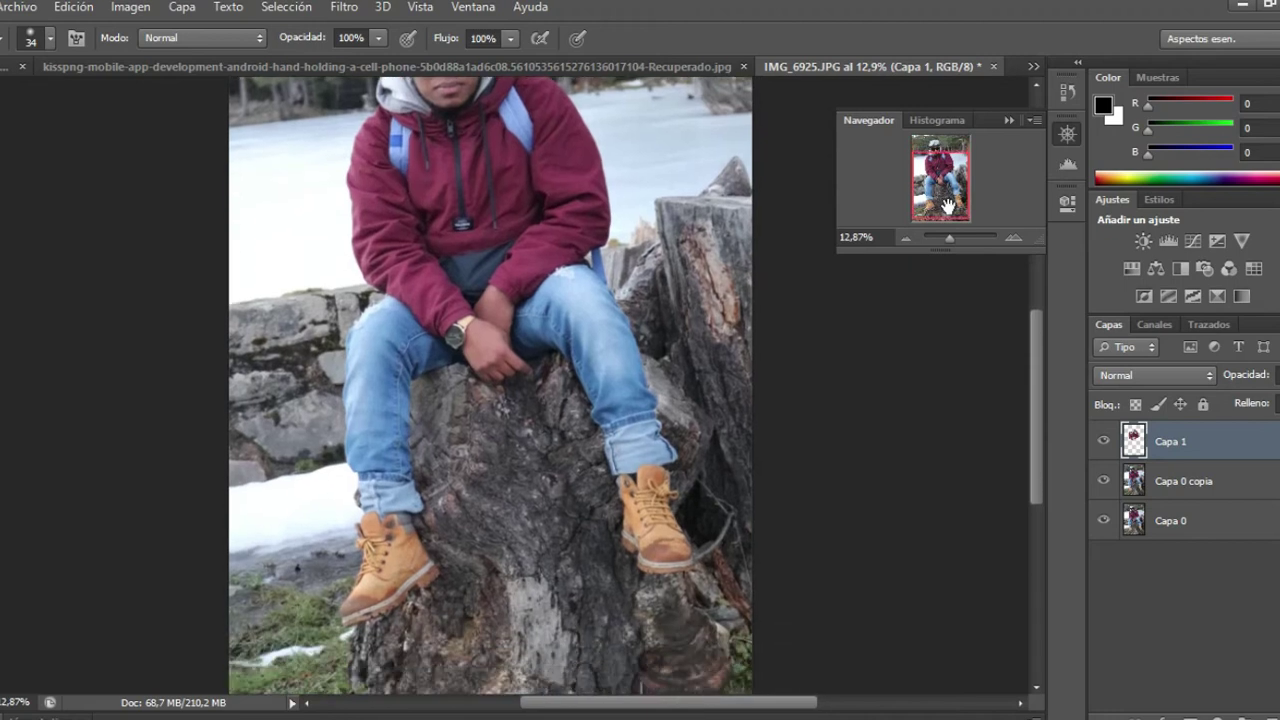
key(ctrl+u)
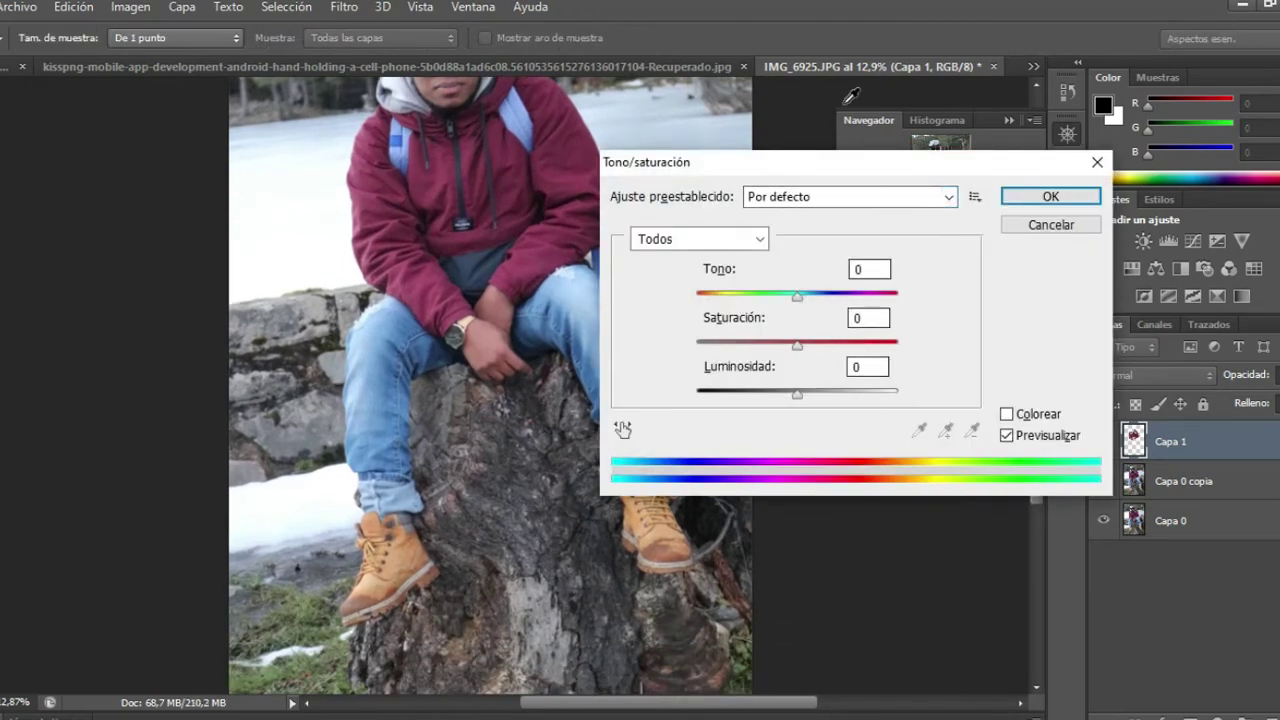
Try several hues, then apply Tono -44 and Saturación -21 for a purple jacket
drag(841, 170, 984, 100)
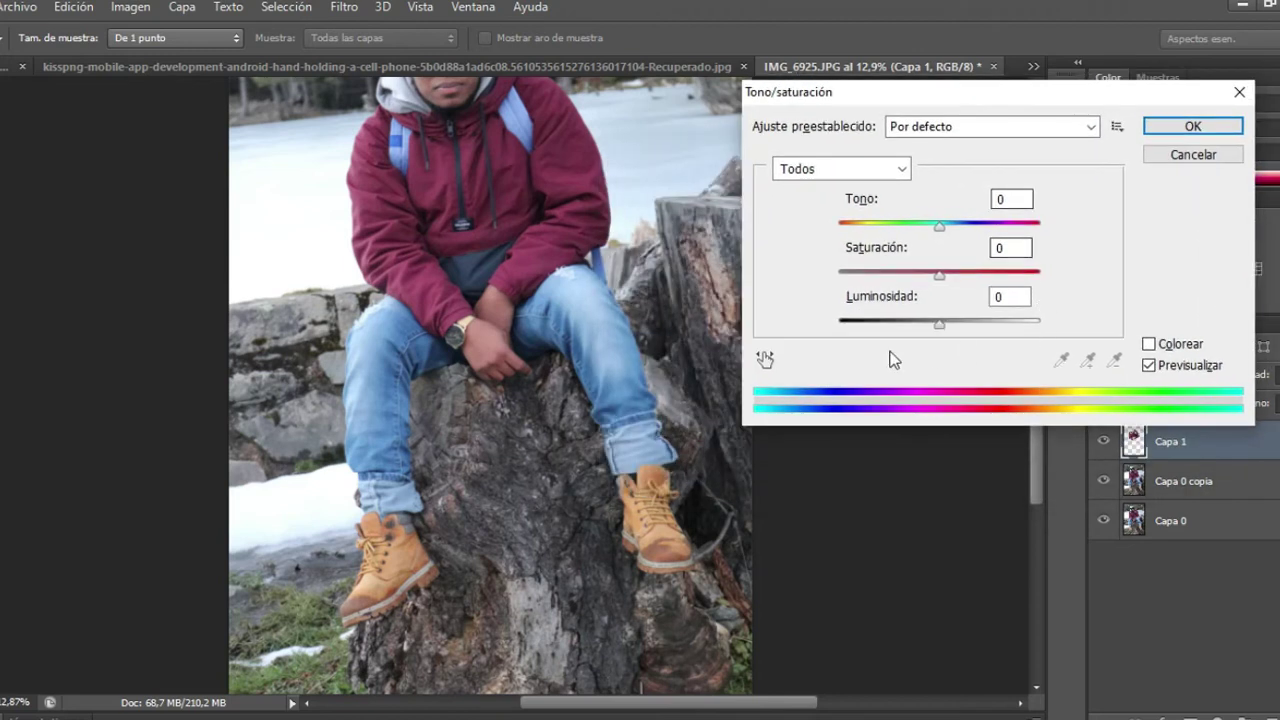
drag(944, 233, 815, 240)
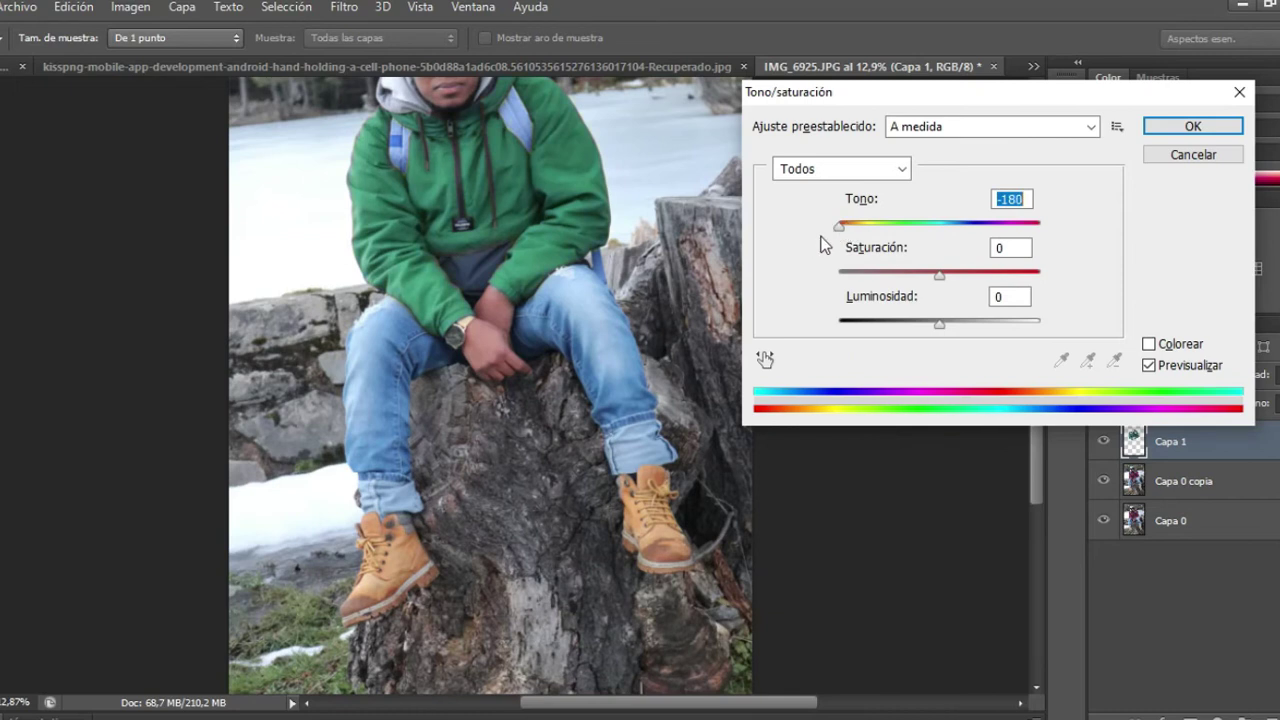
drag(838, 233, 864, 232)
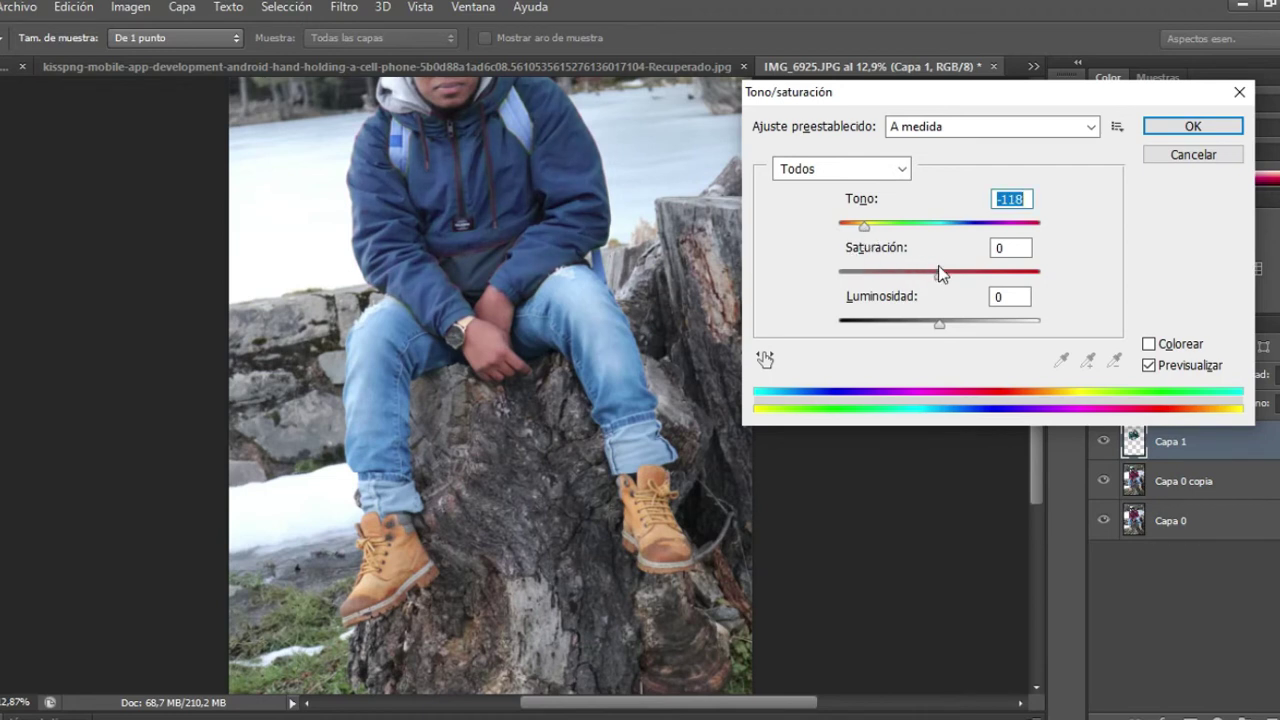
mouse_move(940, 272)
mouse_down()
mouse_move(959, 276)
mouse_move(918, 290)
mouse_up()
drag(863, 225, 894, 226)
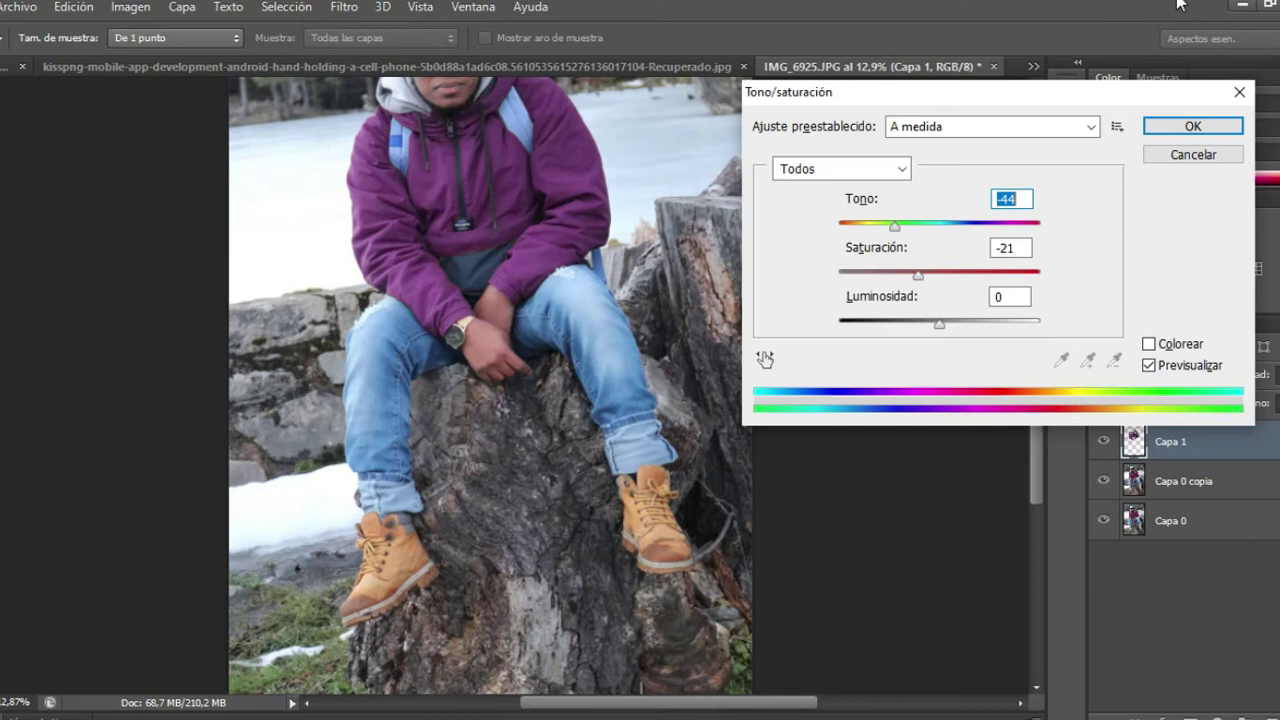
click(1192, 128)
Pan and zoom the Navigator to 57.69% centred on the right-hand boot
mouse_move(936, 190)
mouse_down()
mouse_move(933, 172)
mouse_move(941, 208)
mouse_up()
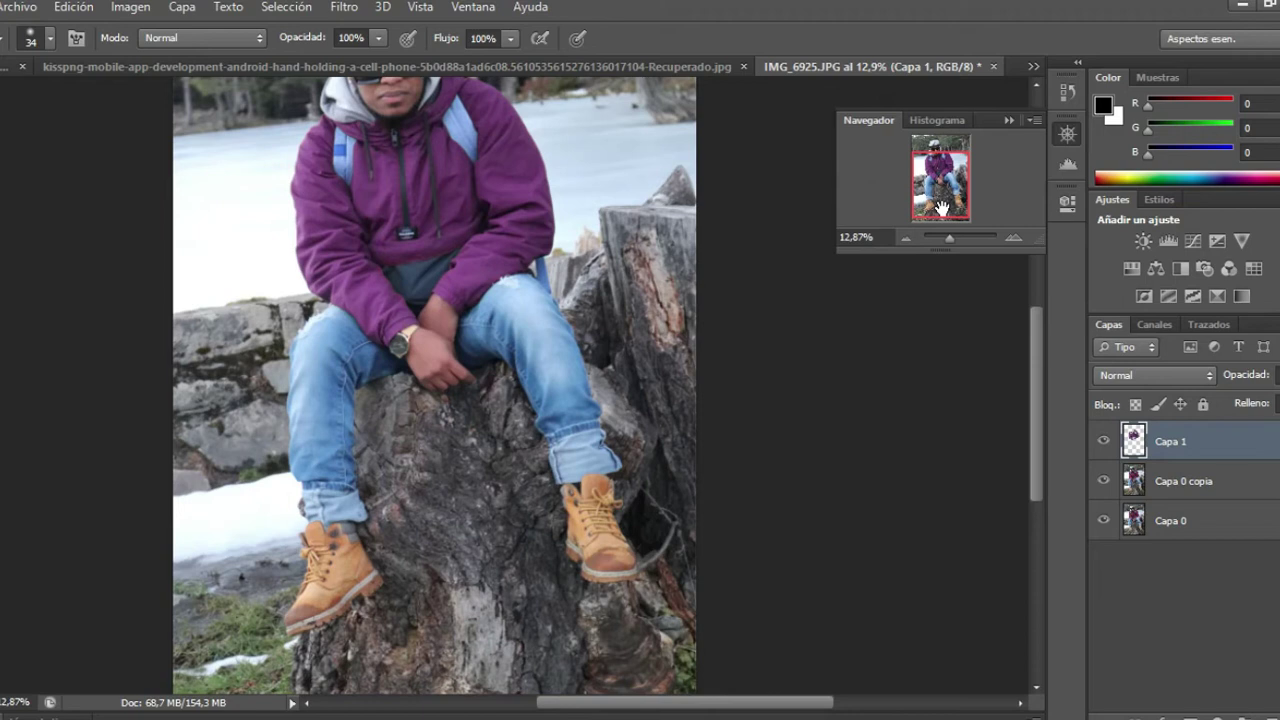
drag(944, 249, 958, 244)
drag(950, 188, 953, 199)
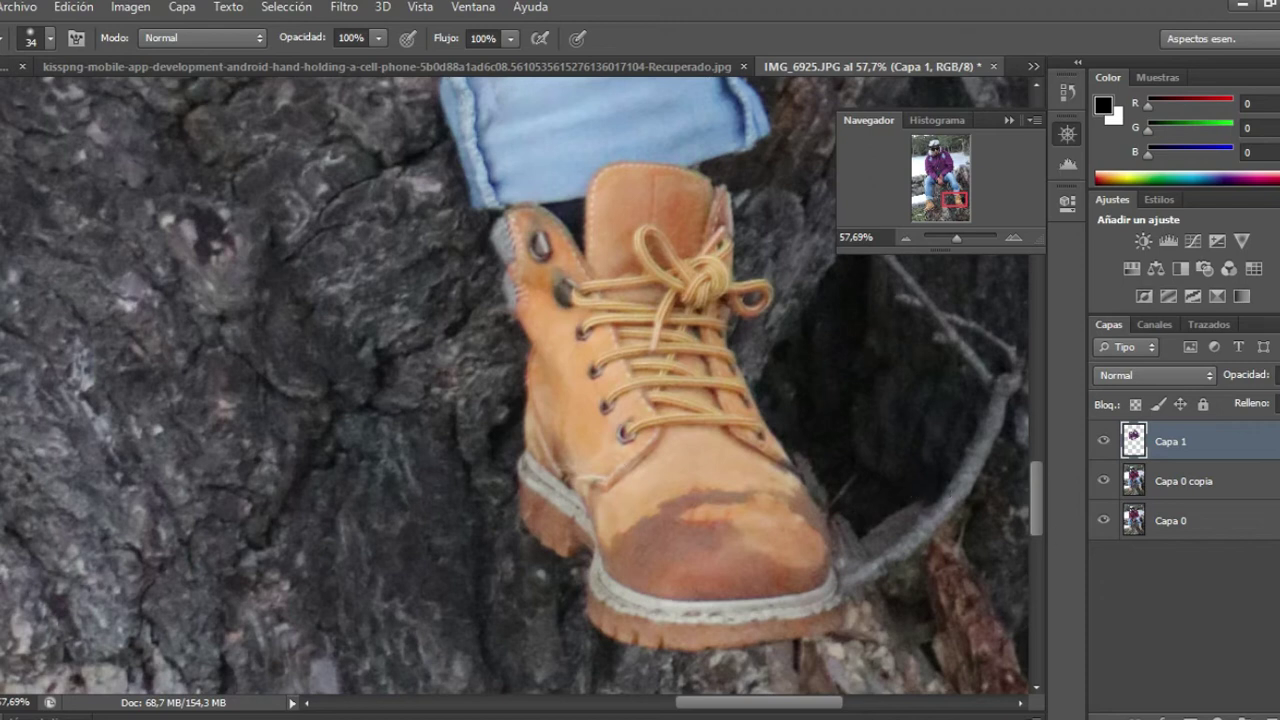
Enter Quick Mask and paint the boot's toe, laces and body with a 106 px brush
key(q)
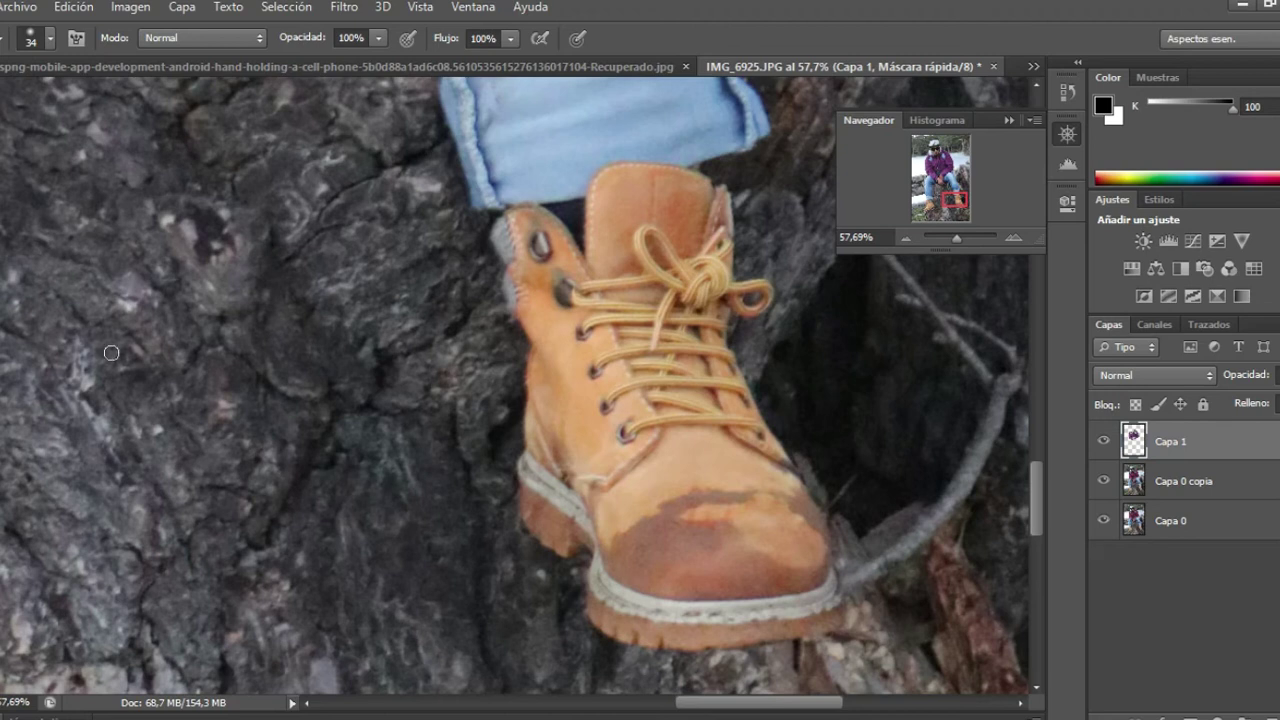
drag(645, 540, 675, 550)
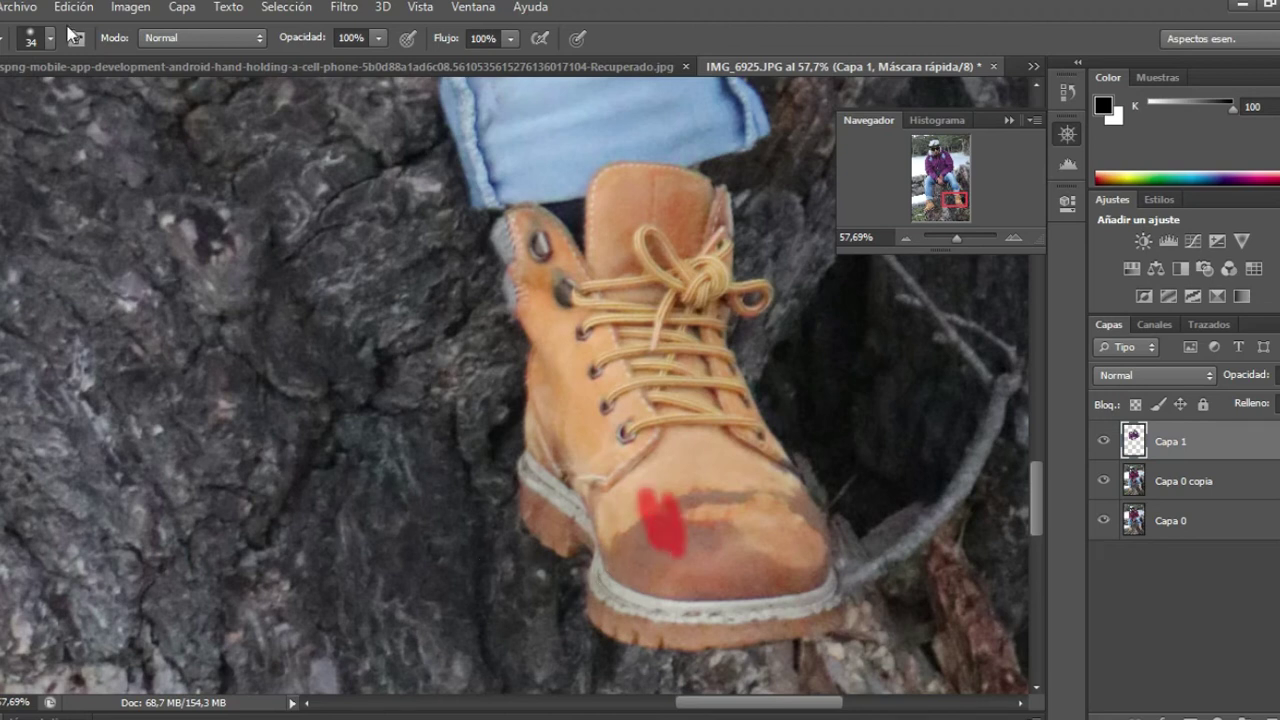
click(50, 38)
drag(60, 102, 80, 100)
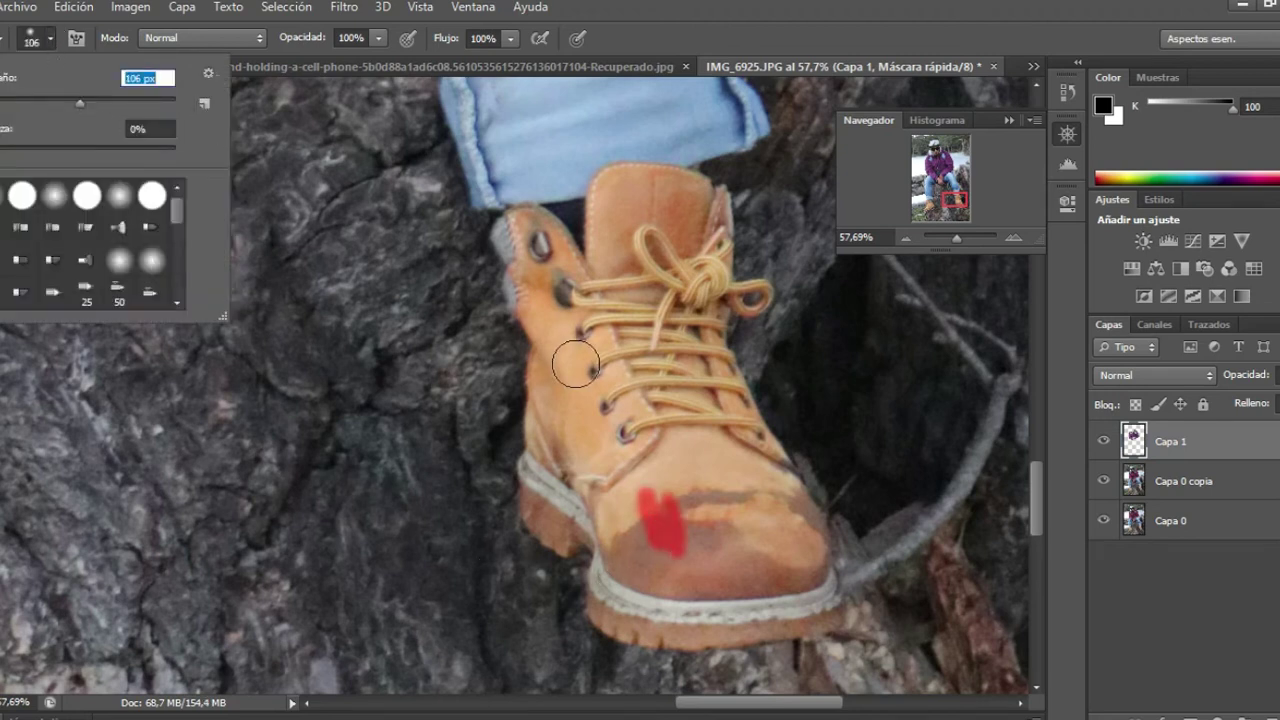
click(653, 385)
mouse_move(653, 385)
mouse_down()
mouse_move(636, 214)
mouse_move(699, 275)
mouse_move(750, 570)
mouse_move(789, 530)
mouse_move(644, 621)
mouse_move(628, 483)
mouse_move(605, 460)
mouse_move(583, 315)
mouse_move(648, 216)
mouse_move(683, 310)
mouse_move(677, 196)
mouse_move(600, 225)
mouse_up()
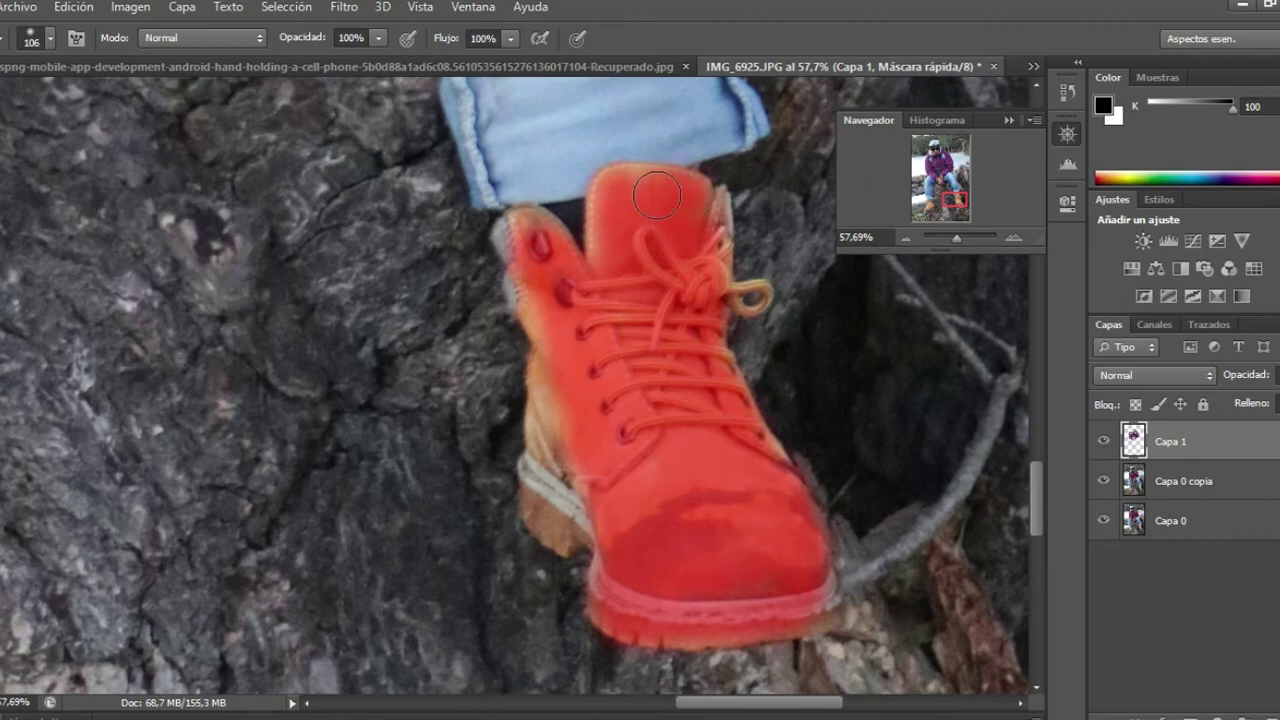
drag(964, 242, 959, 240)
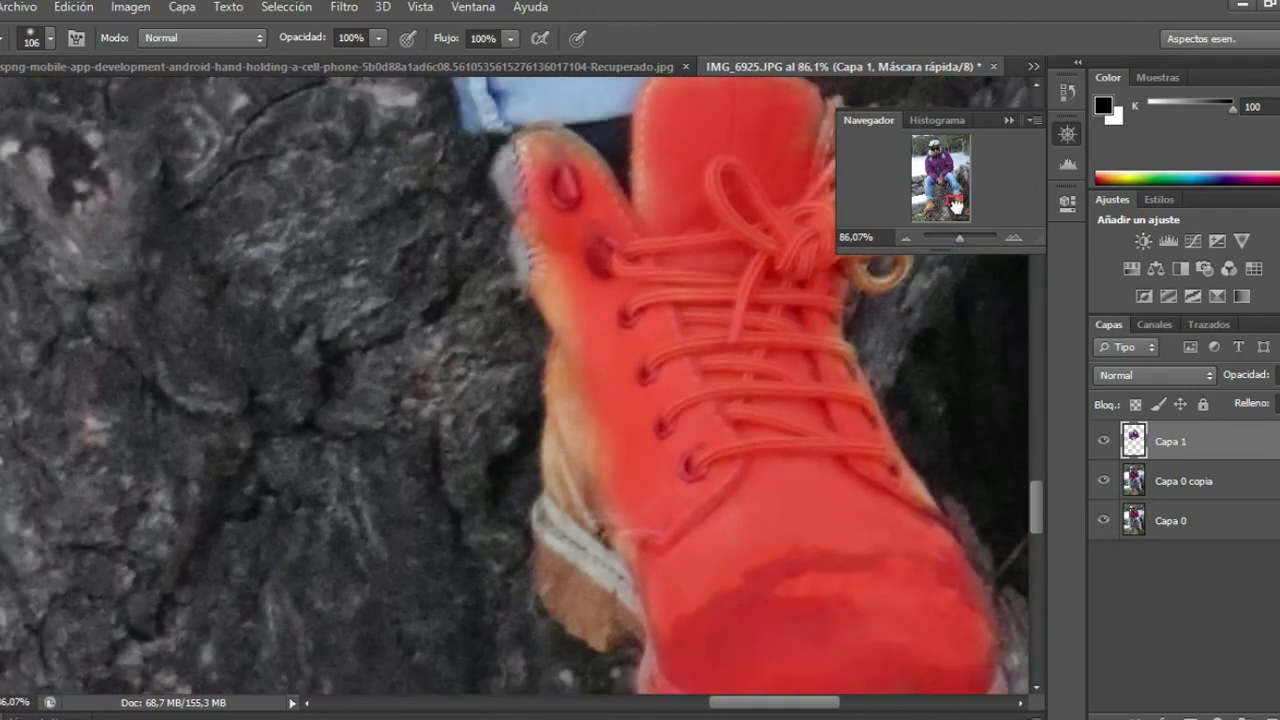
drag(950, 197, 963, 205)
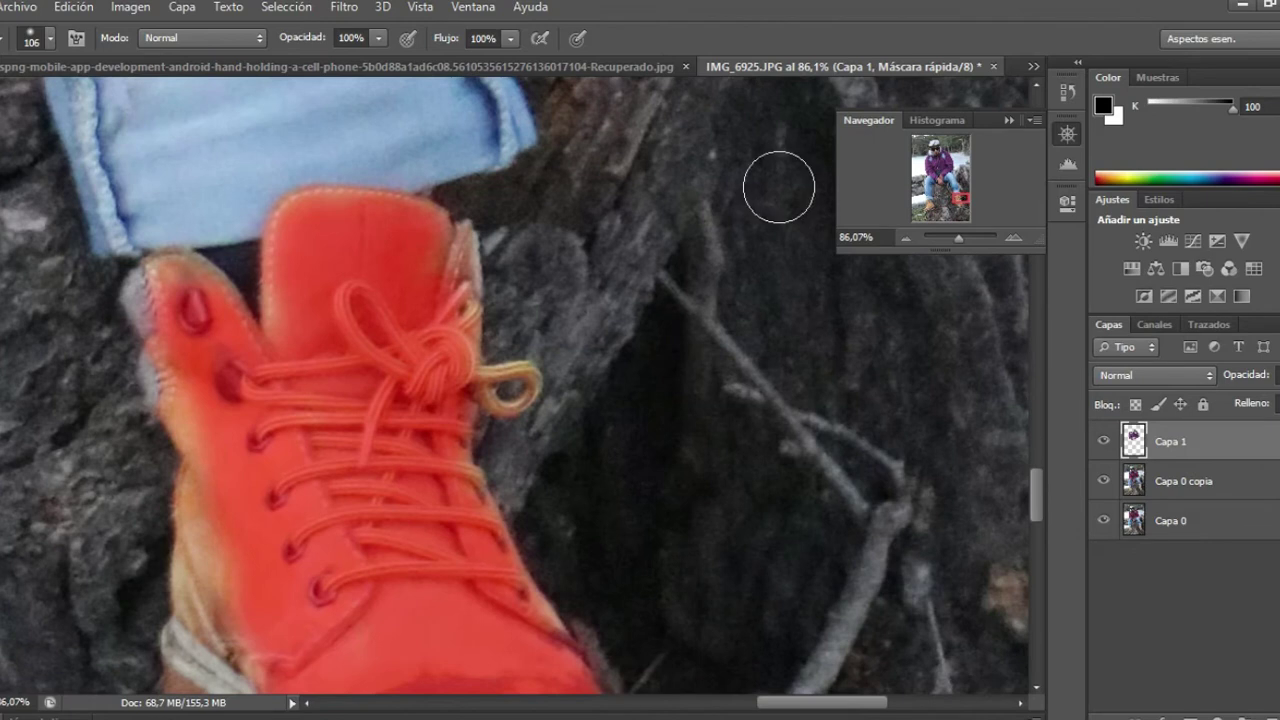
Switch to a 40 px brush and mask the boot's right edge and lace tip
drag(38, 93, 32, 94)
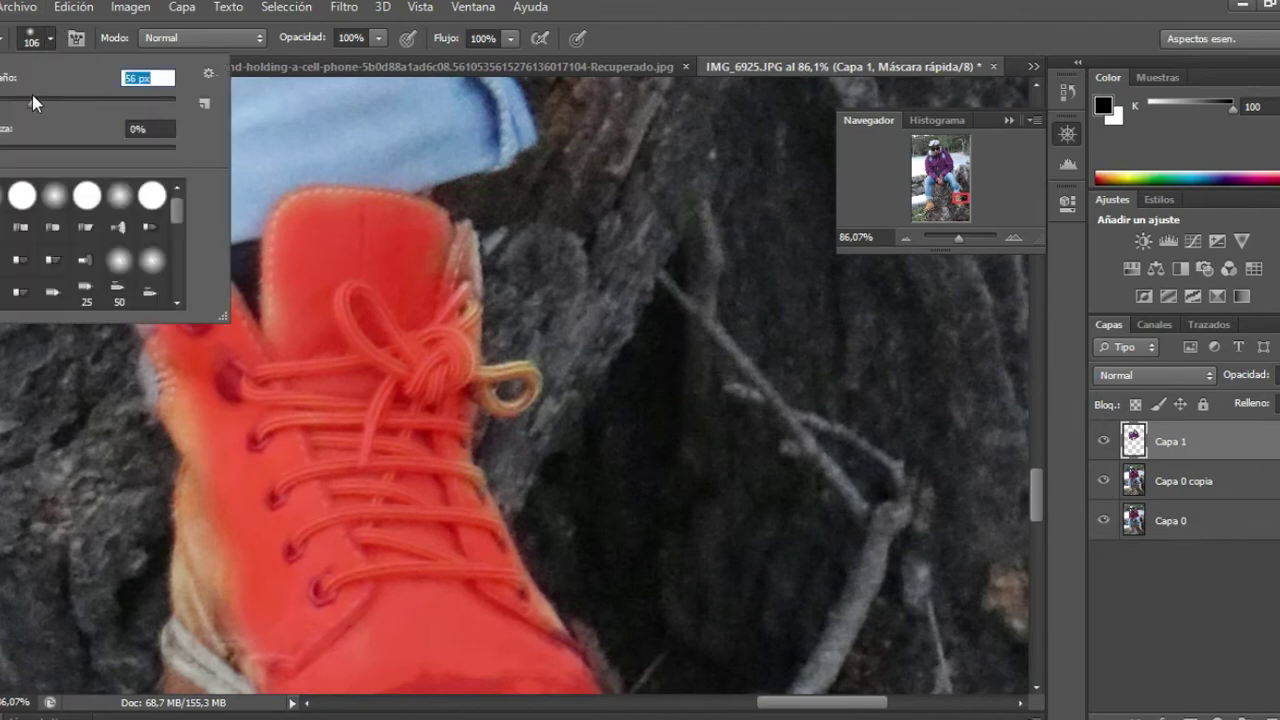
click(291, 344)
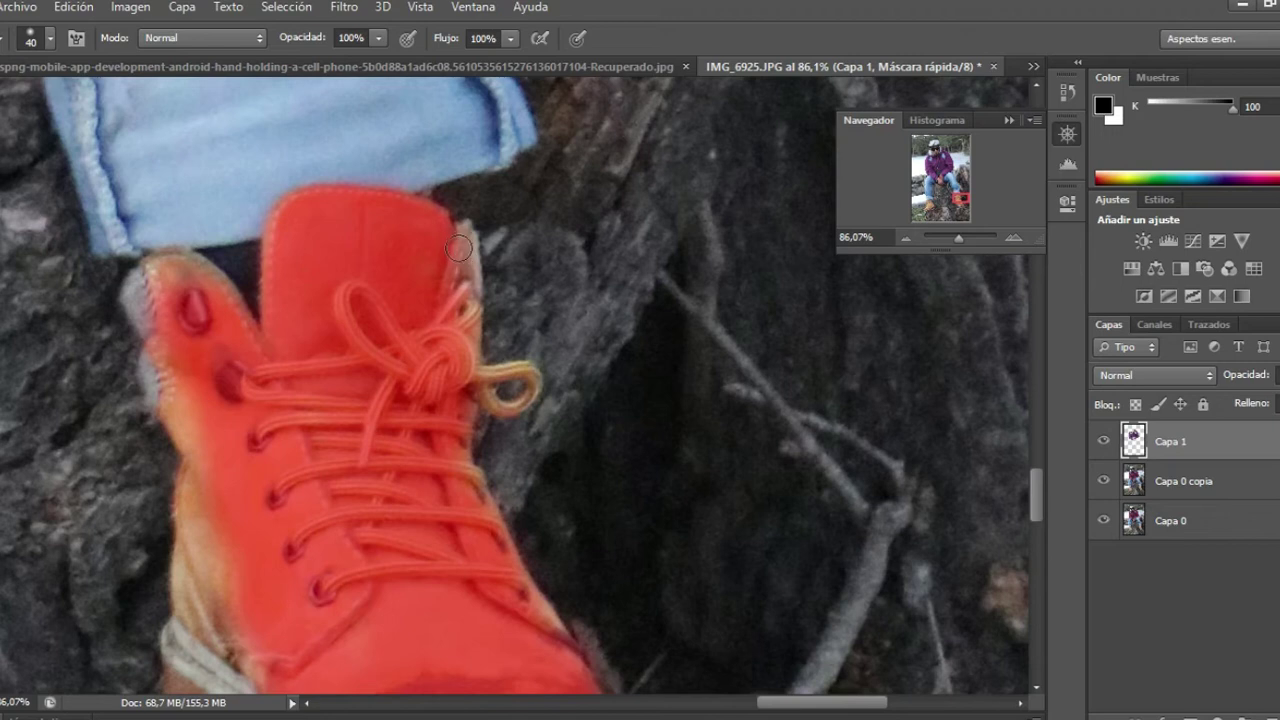
mouse_move(464, 235)
mouse_down()
mouse_move(446, 293)
mouse_move(461, 316)
mouse_move(458, 381)
mouse_up()
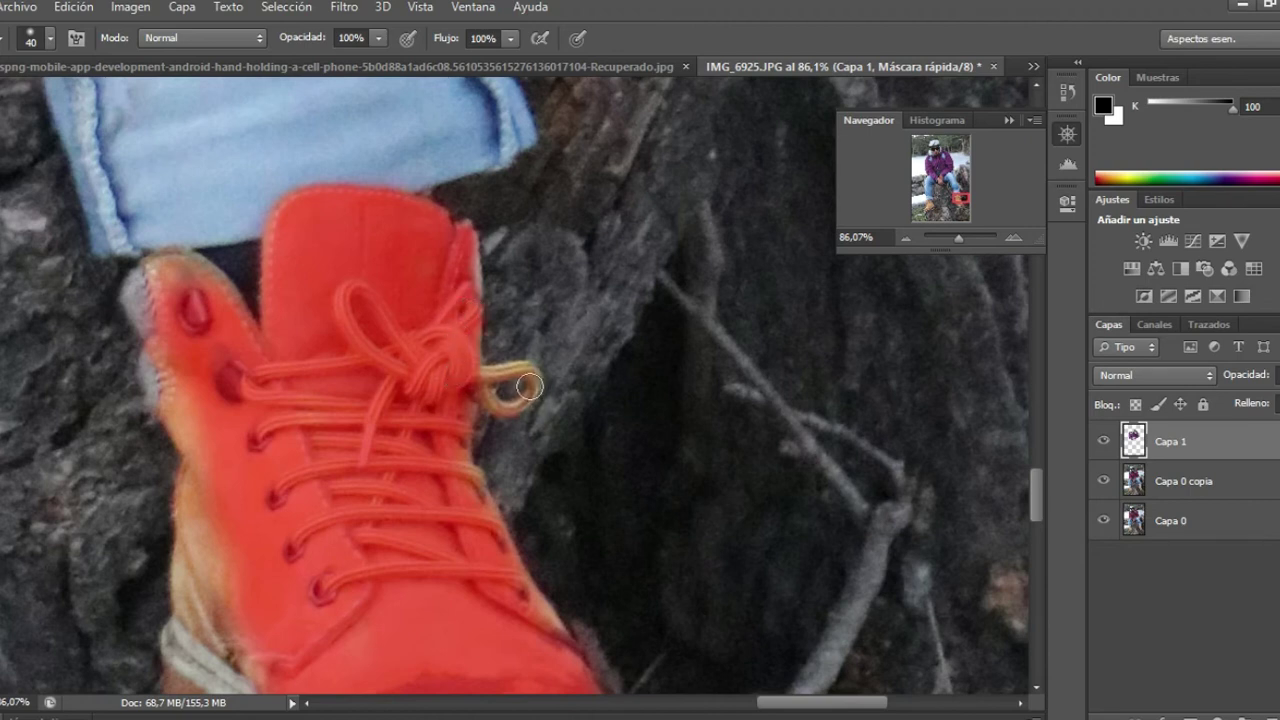
mouse_move(528, 377)
mouse_down()
mouse_move(467, 372)
mouse_move(527, 397)
mouse_move(490, 404)
mouse_move(480, 382)
mouse_move(457, 451)
mouse_move(466, 500)
mouse_move(469, 483)
mouse_move(502, 558)
mouse_up()
scroll(526, 623, down, 3)
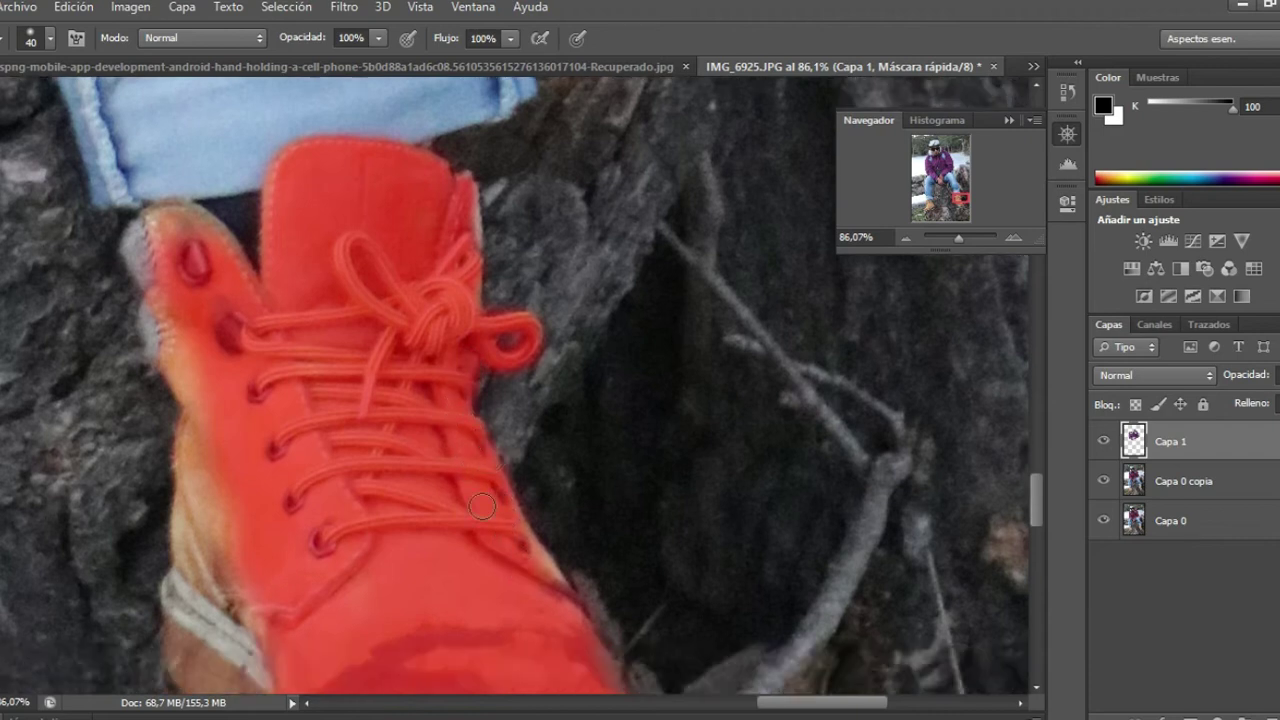
scroll(474, 453, down, 2)
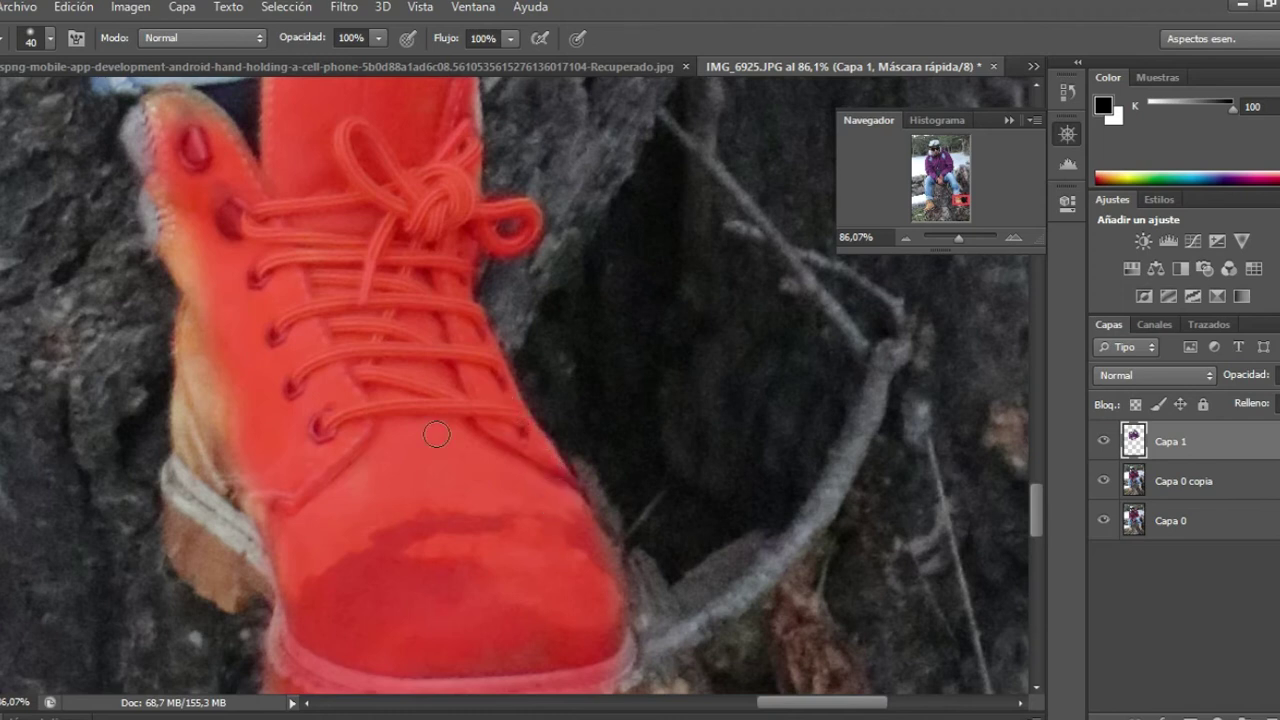
scroll(436, 434, up, 2)
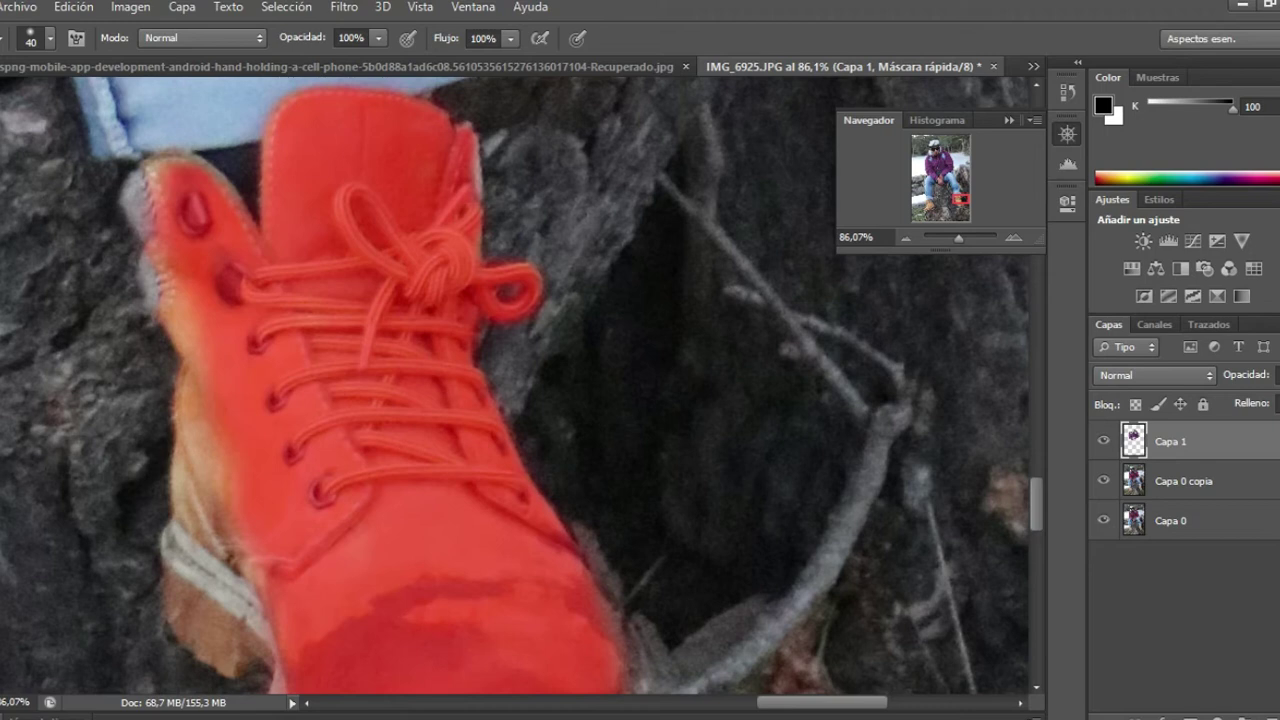
scroll(67, 347, down, 1)
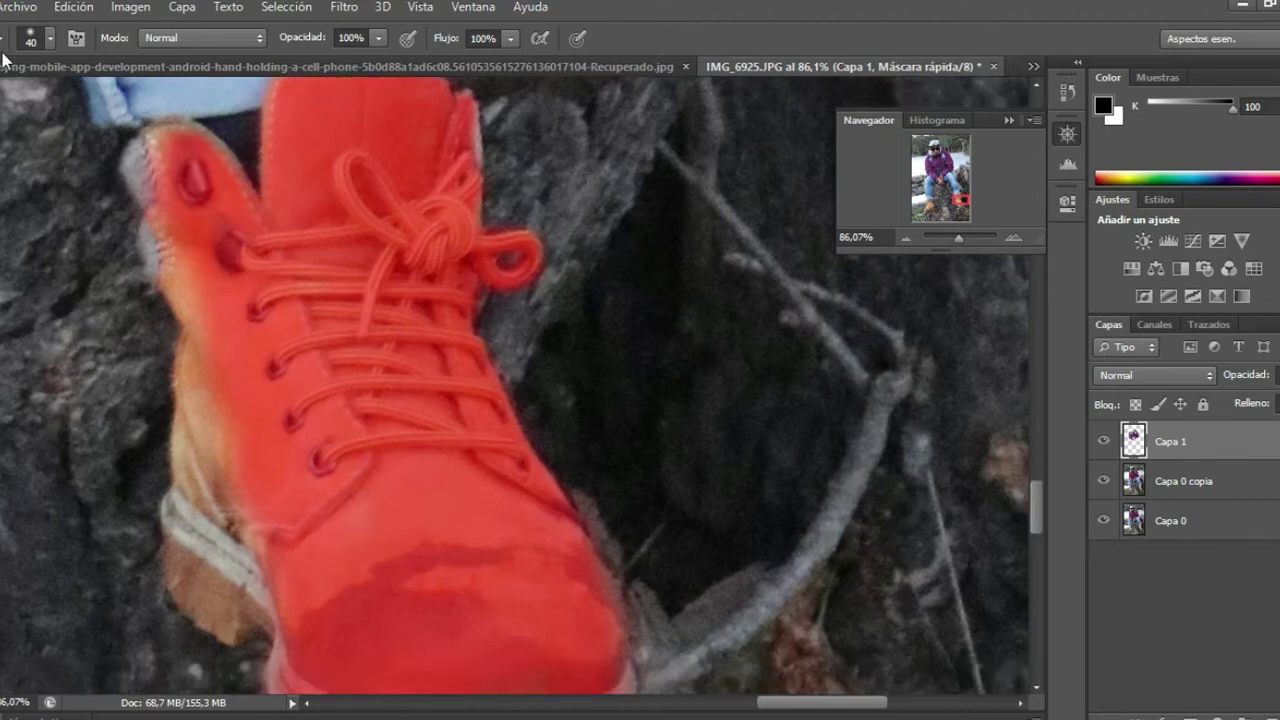
With a 58 px brush, mask the boot's left edge and the top of the tongue
click(48, 38)
drag(20, 100, 35, 105)
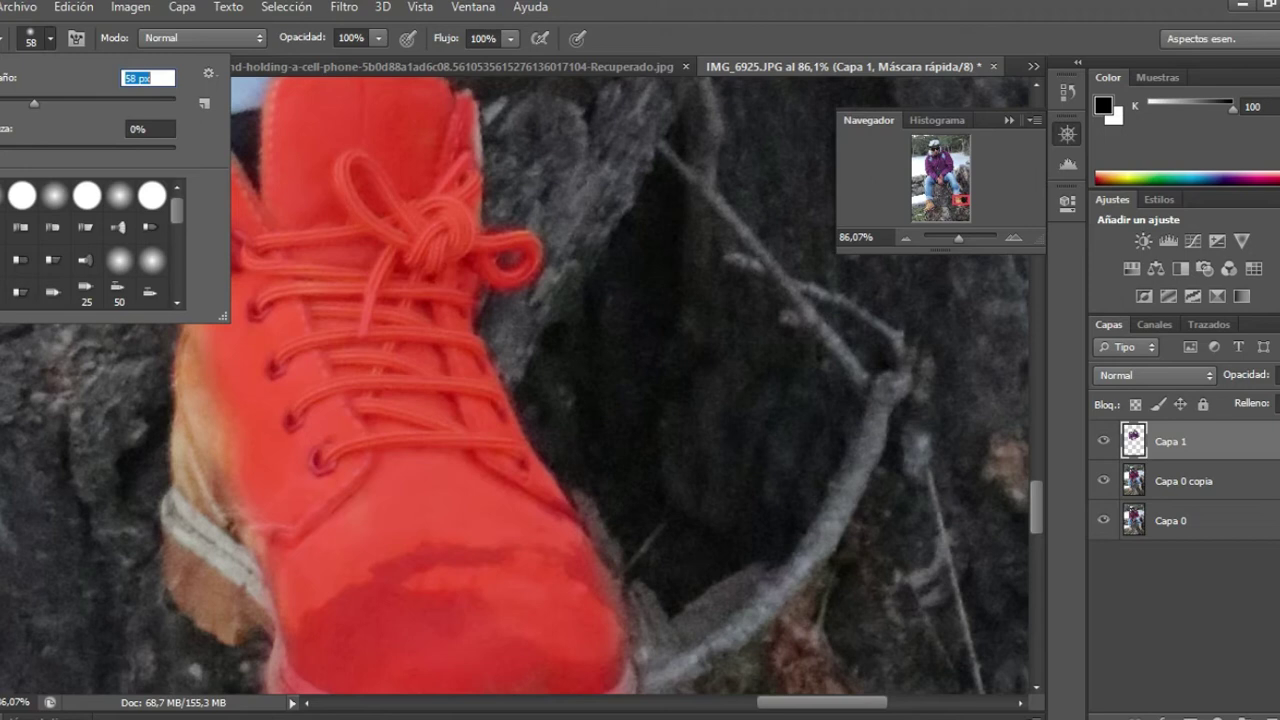
mouse_move(196, 532)
mouse_down()
mouse_move(214, 360)
mouse_move(182, 207)
mouse_move(184, 284)
mouse_move(211, 296)
mouse_up()
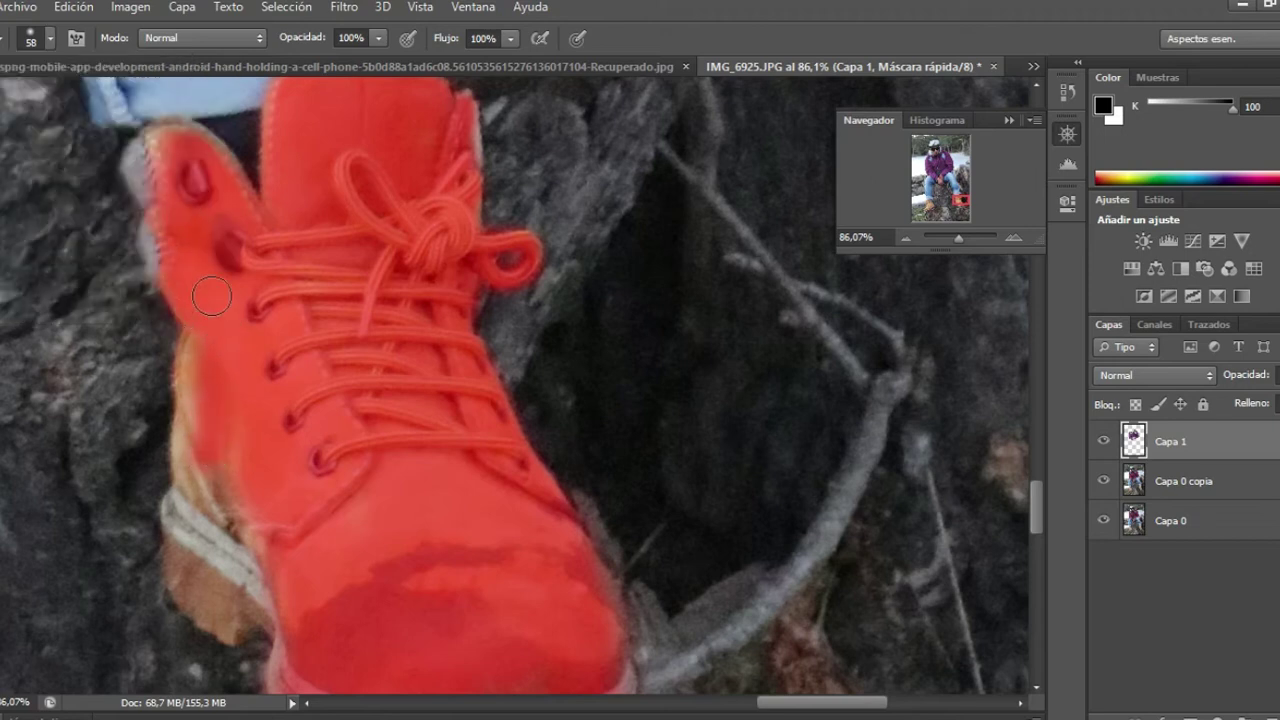
mouse_move(171, 181)
mouse_down()
mouse_move(165, 125)
mouse_move(160, 170)
mouse_move(165, 135)
mouse_move(185, 135)
mouse_move(160, 165)
mouse_move(207, 259)
mouse_up()
scroll(100, 262, down, 3)
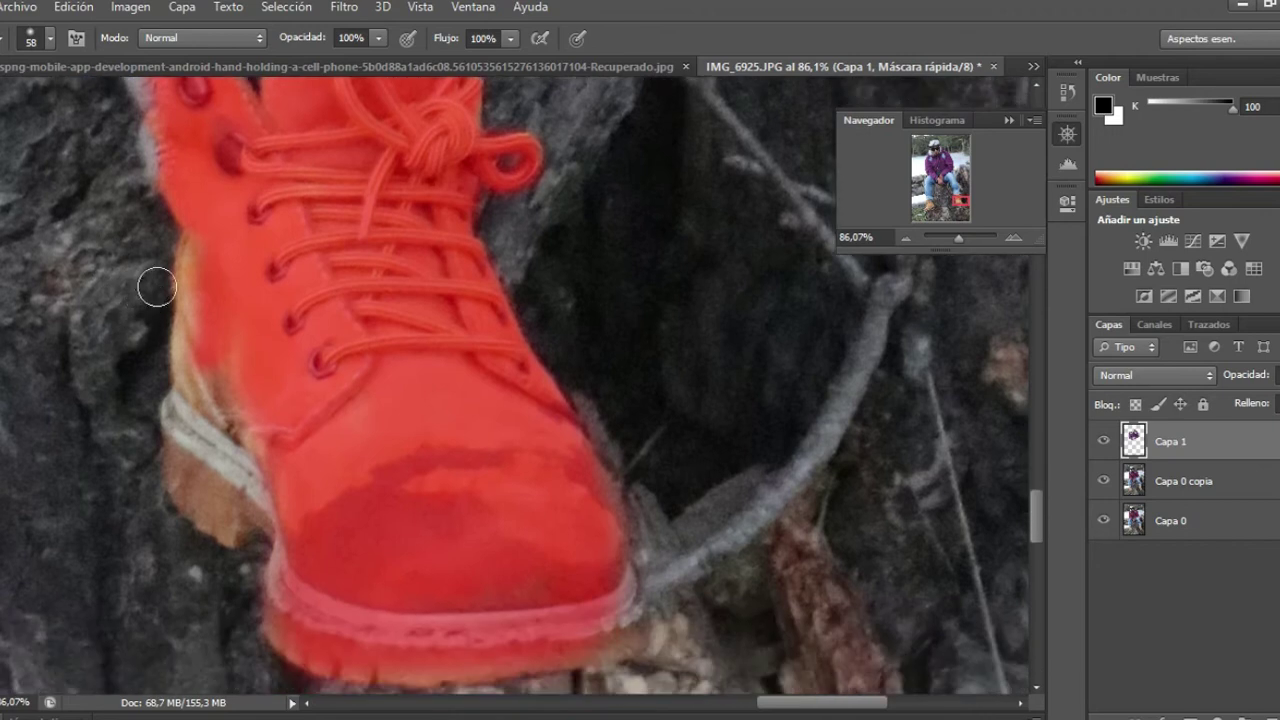
scroll(170, 255, down, 1)
mouse_move(211, 213)
mouse_down()
mouse_move(198, 290)
mouse_move(214, 340)
mouse_up()
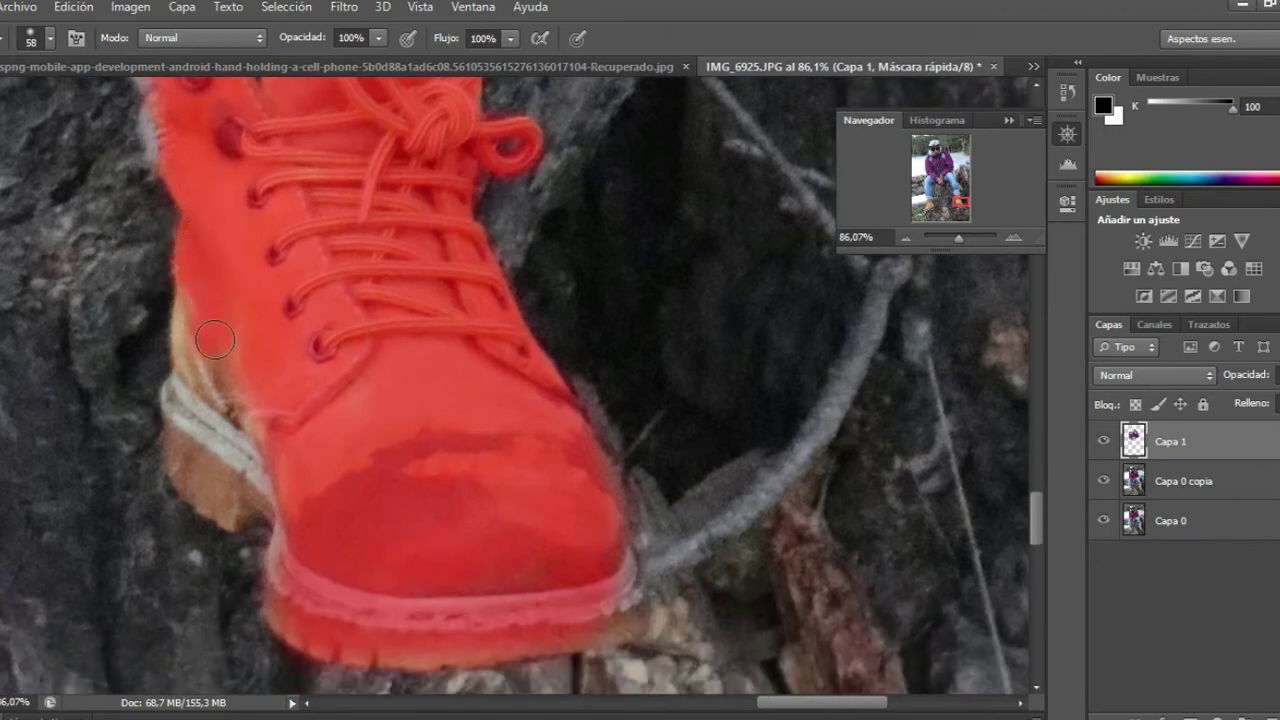
mouse_move(186, 229)
mouse_down()
mouse_move(236, 325)
mouse_move(205, 290)
mouse_move(196, 365)
mouse_move(240, 395)
mouse_move(188, 330)
mouse_move(200, 310)
mouse_move(262, 432)
mouse_move(226, 386)
mouse_up()
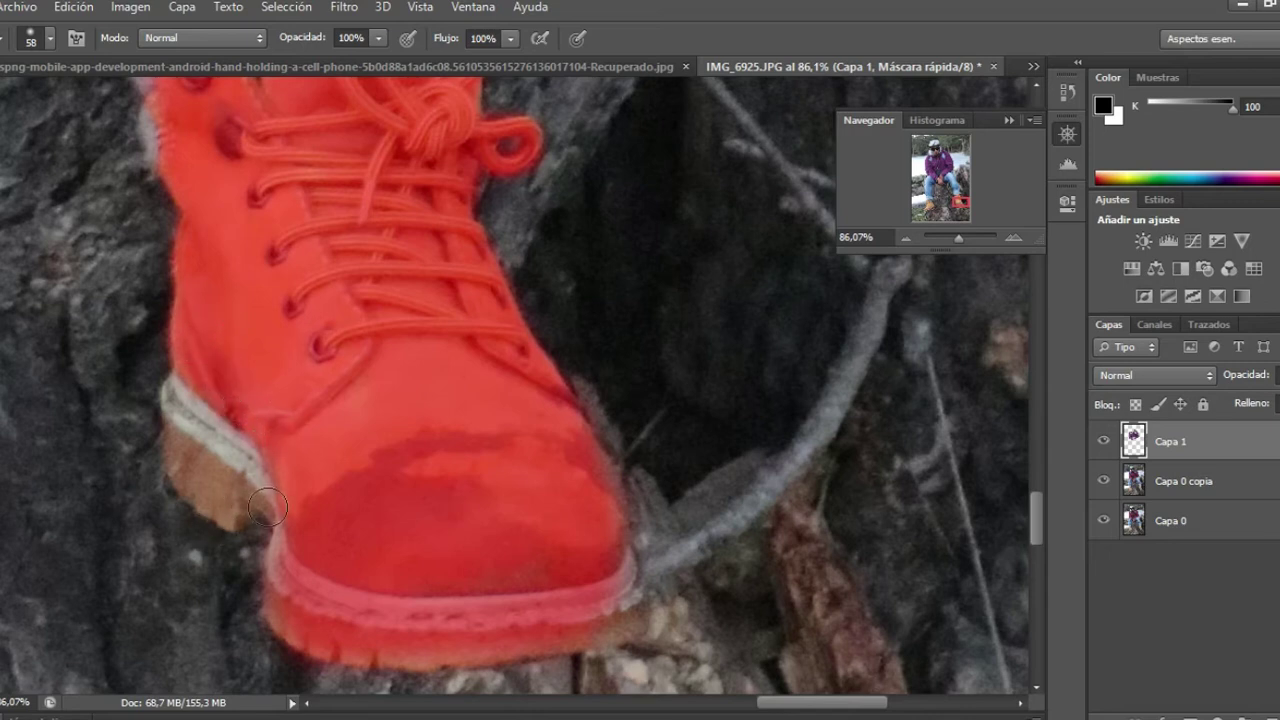
Mask the tan heel, the right end of the sole and the toe's lower edge
mouse_move(258, 495)
mouse_down()
mouse_move(230, 460)
mouse_move(278, 520)
mouse_move(249, 491)
mouse_move(230, 512)
mouse_move(180, 455)
mouse_move(185, 435)
mouse_move(205, 484)
mouse_up()
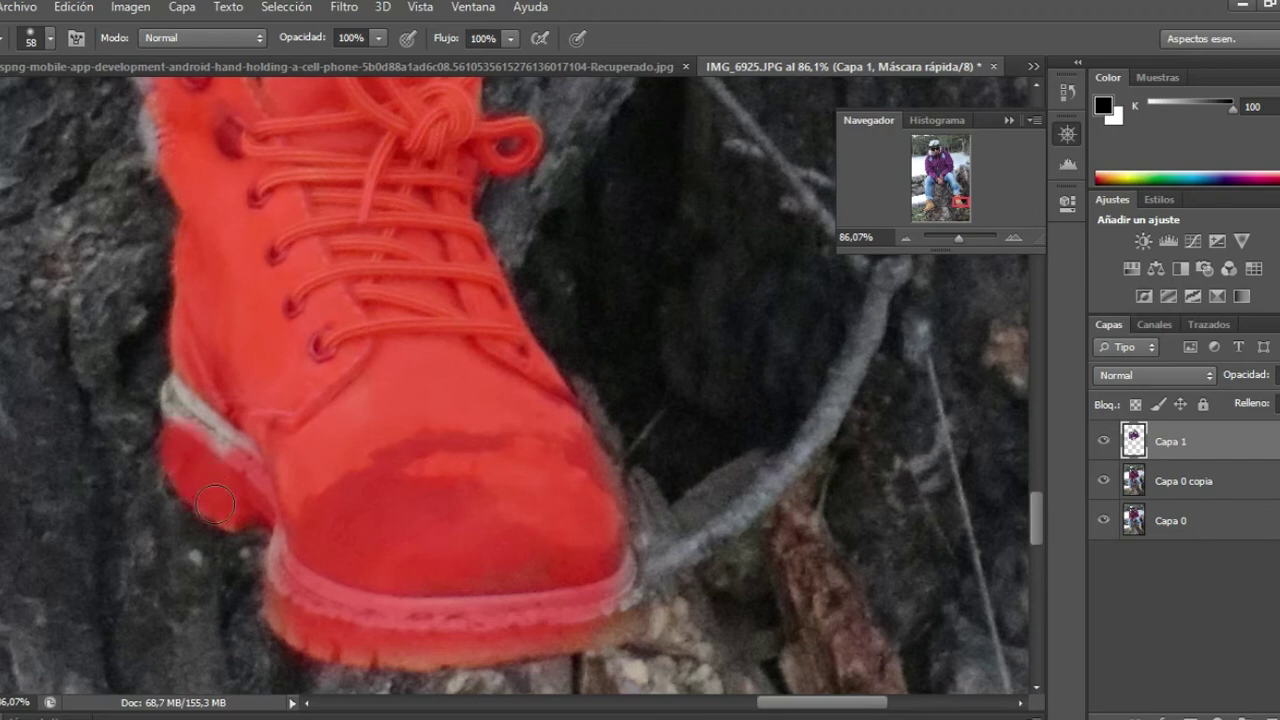
scroll(397, 503, down, 5)
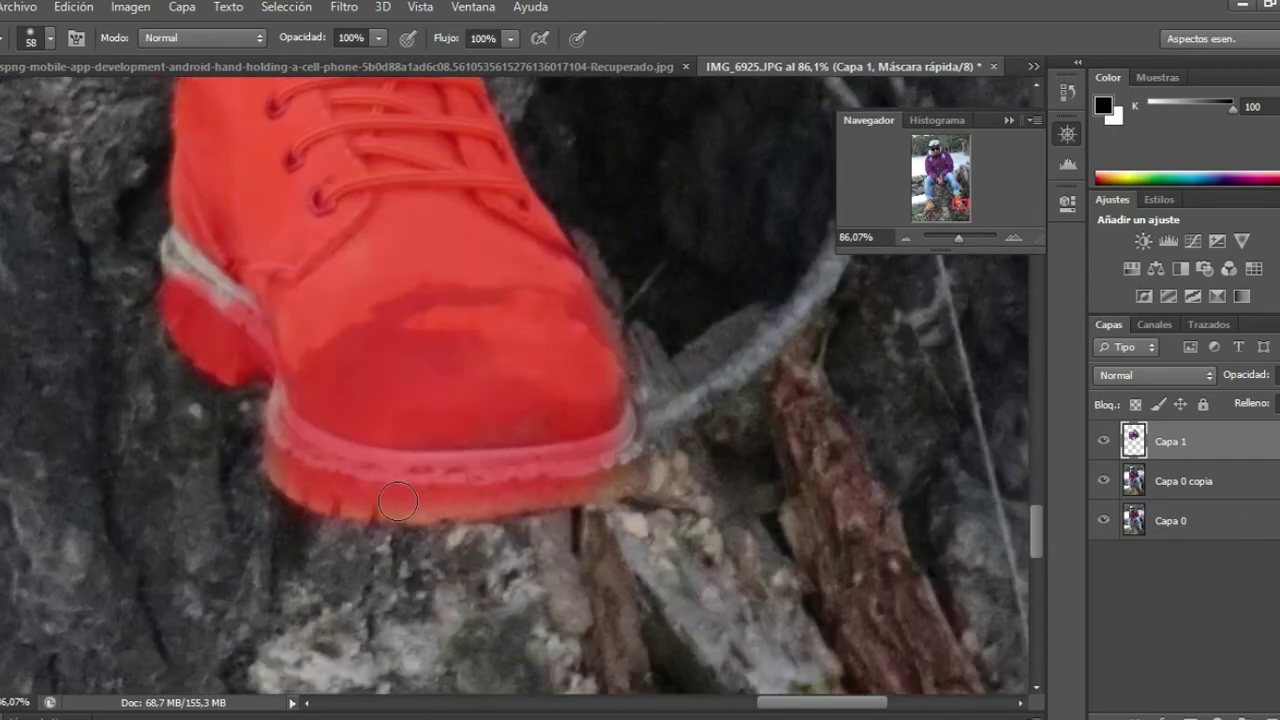
mouse_move(578, 479)
mouse_down()
mouse_move(628, 457)
mouse_move(543, 491)
mouse_move(465, 485)
mouse_move(476, 480)
mouse_move(480, 505)
mouse_move(440, 505)
mouse_move(337, 492)
mouse_move(281, 445)
mouse_up()
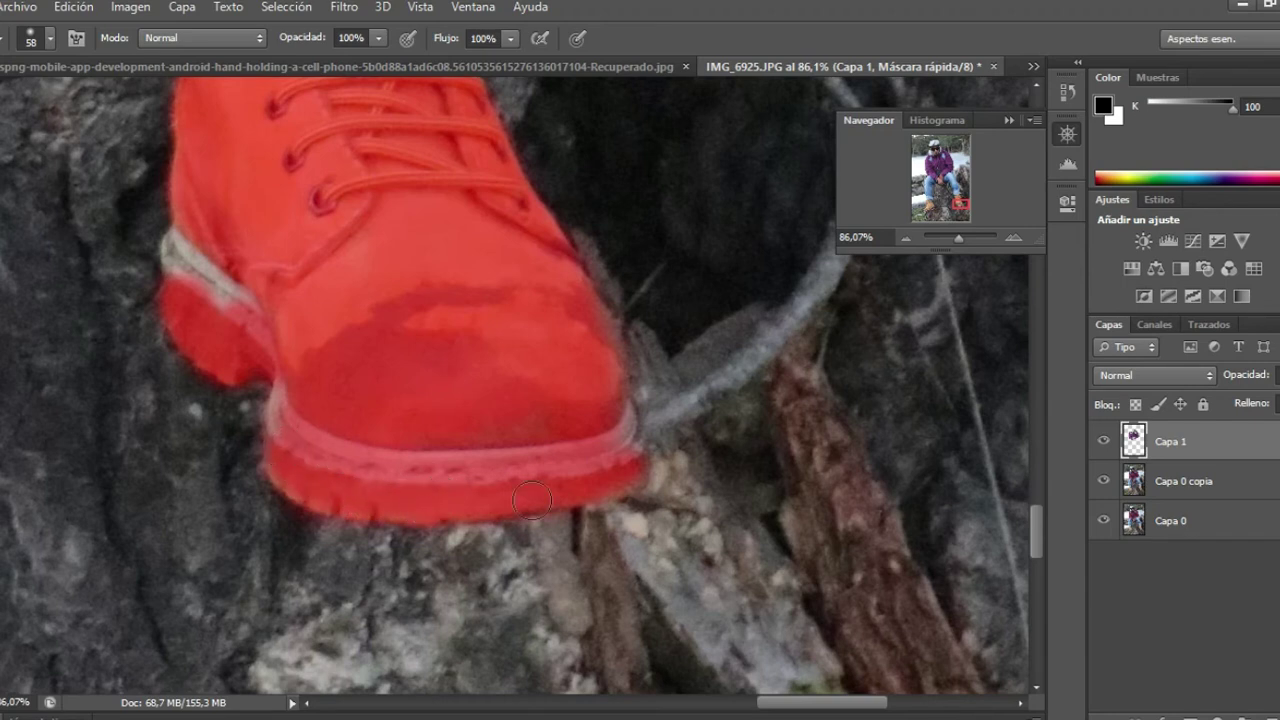
drag(628, 457, 628, 473)
scroll(571, 471, up, 1)
scroll(569, 452, up, 3)
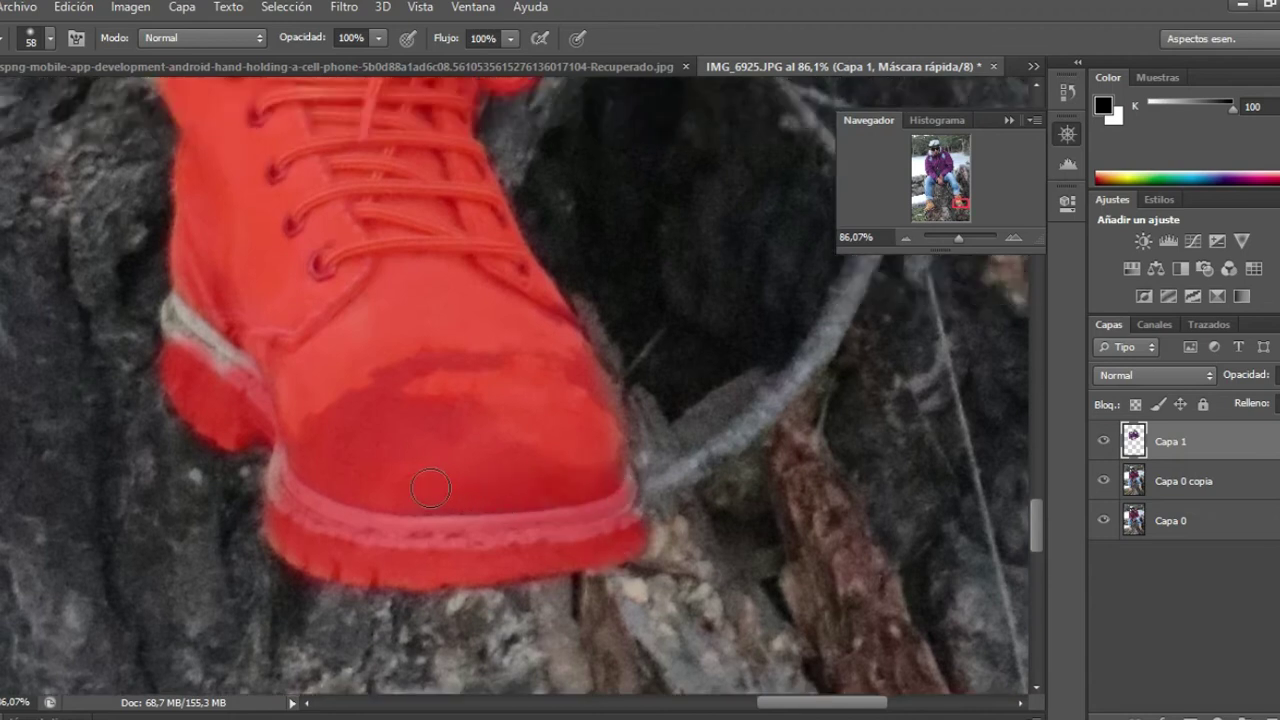
scroll(514, 471, up, 4)
scroll(514, 471, up, 3)
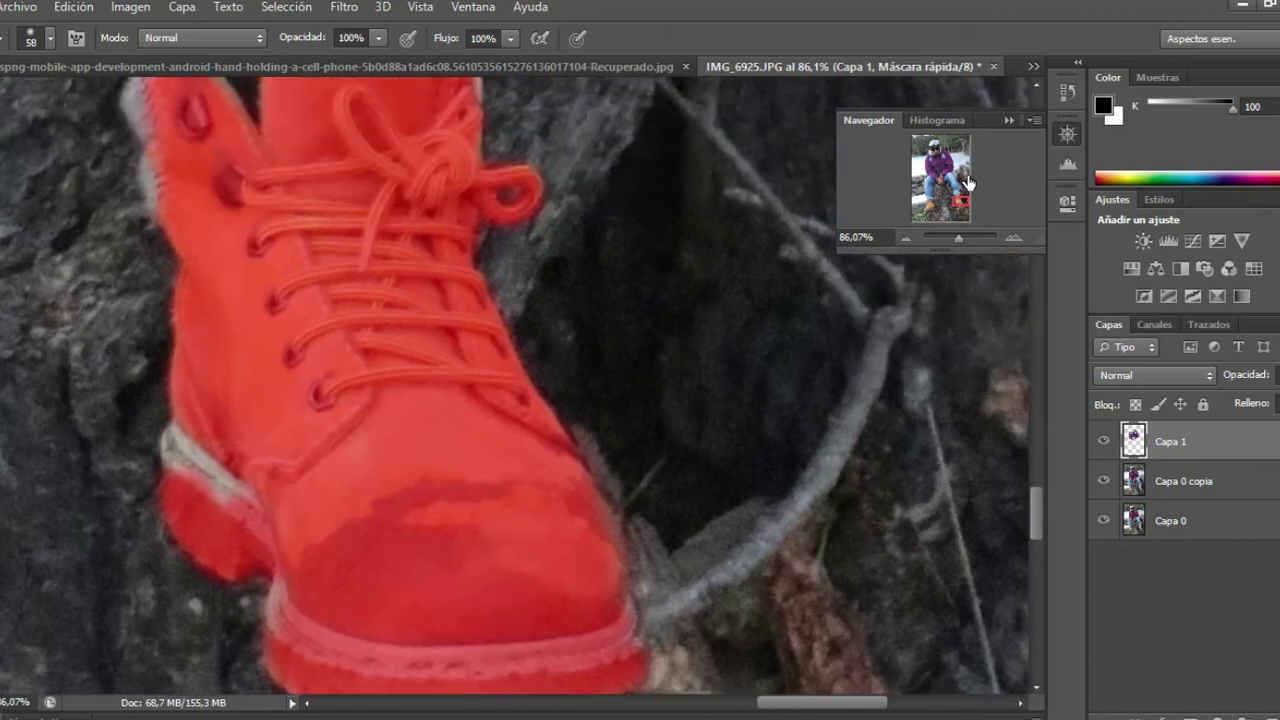
scroll(151, 397, up, 5)
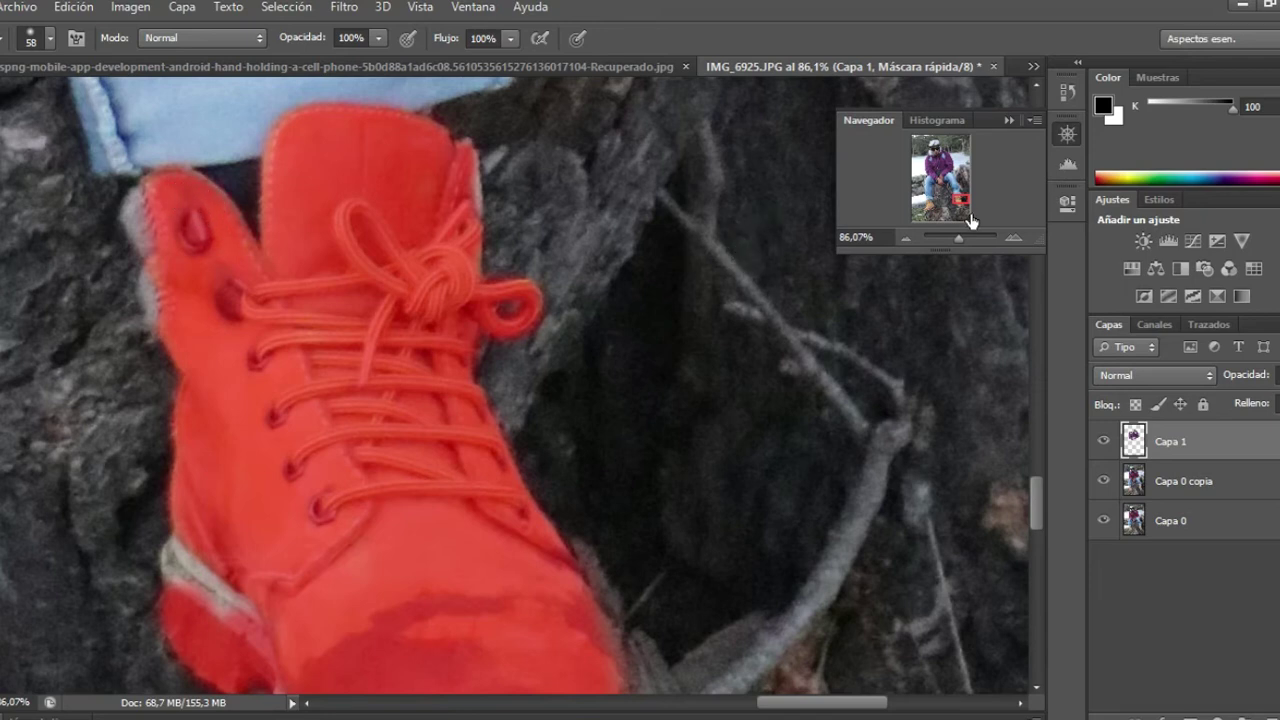
Mask along the other boot's sole from the heel up to the boot tip
drag(960, 199, 913, 205)
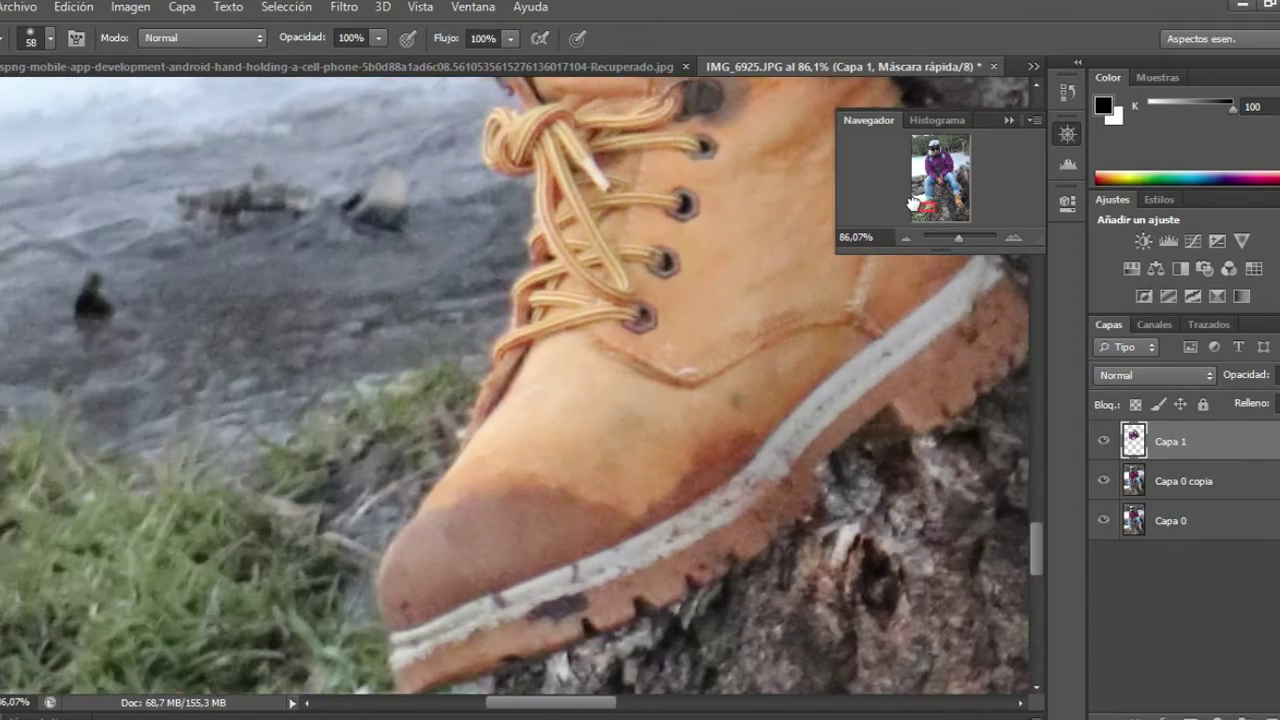
click(879, 372)
mouse_move(879, 372)
mouse_down()
mouse_move(676, 568)
mouse_move(580, 578)
mouse_up()
scroll(651, 500, down, 1)
scroll(651, 429, down, 1)
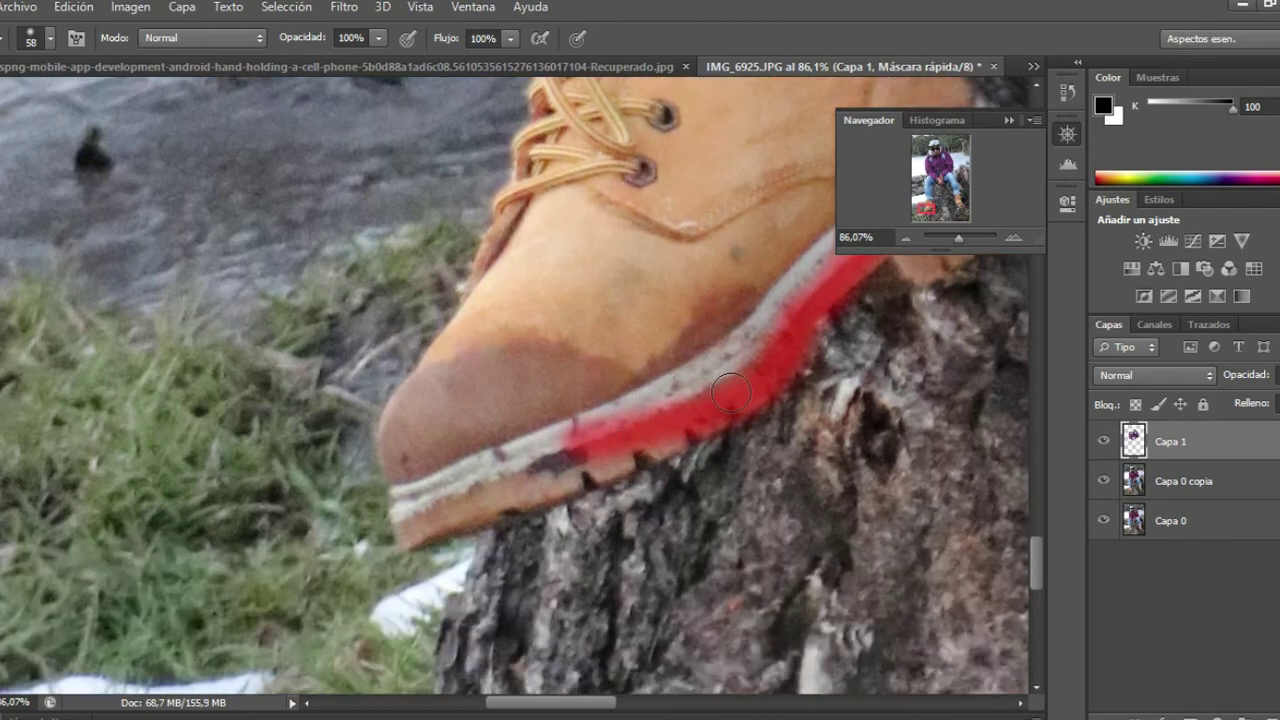
mouse_move(718, 398)
mouse_down()
mouse_move(567, 434)
mouse_move(651, 425)
mouse_move(474, 494)
mouse_up()
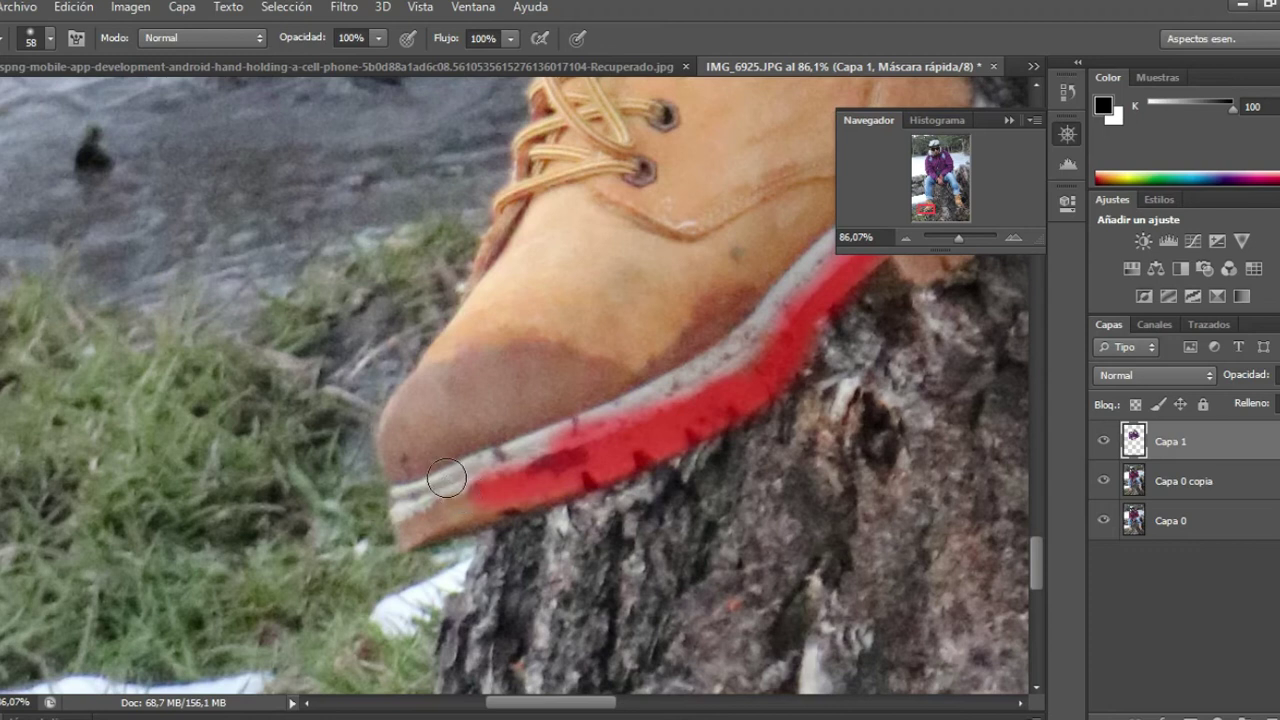
mouse_move(496, 496)
mouse_down()
mouse_move(590, 457)
mouse_move(411, 530)
mouse_up()
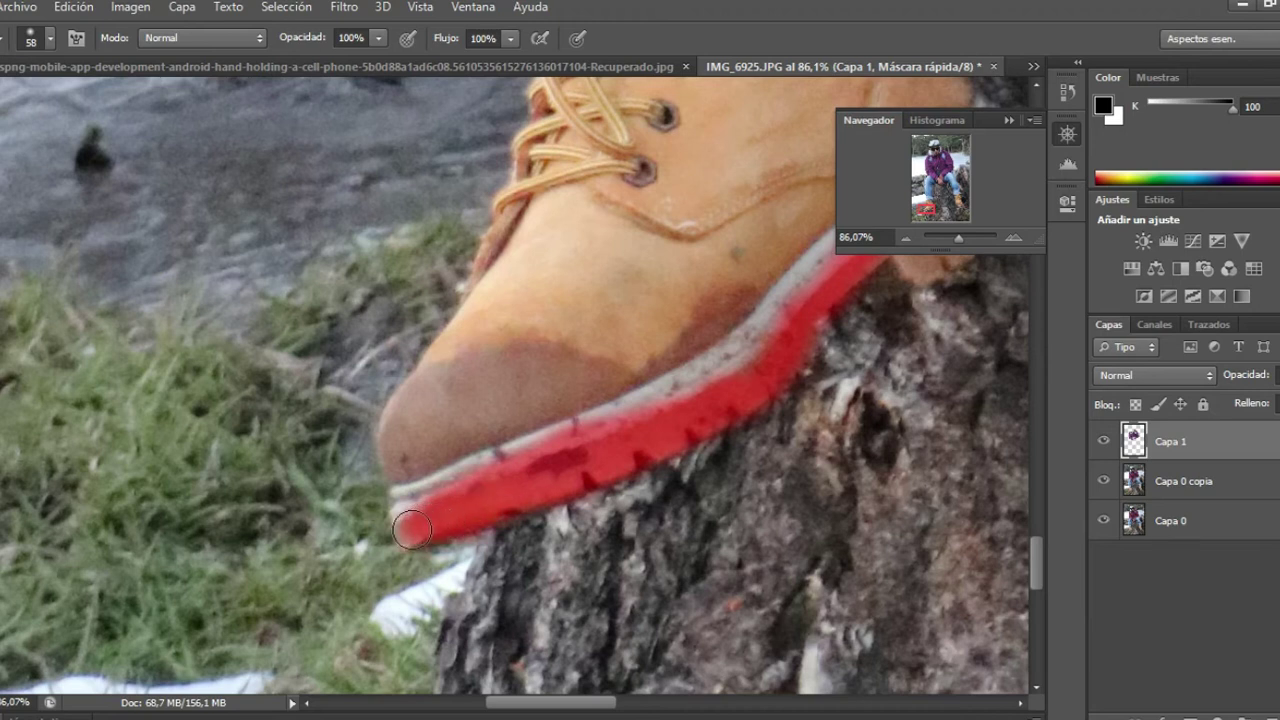
mouse_move(411, 530)
mouse_down()
mouse_move(410, 407)
mouse_move(531, 303)
mouse_up()
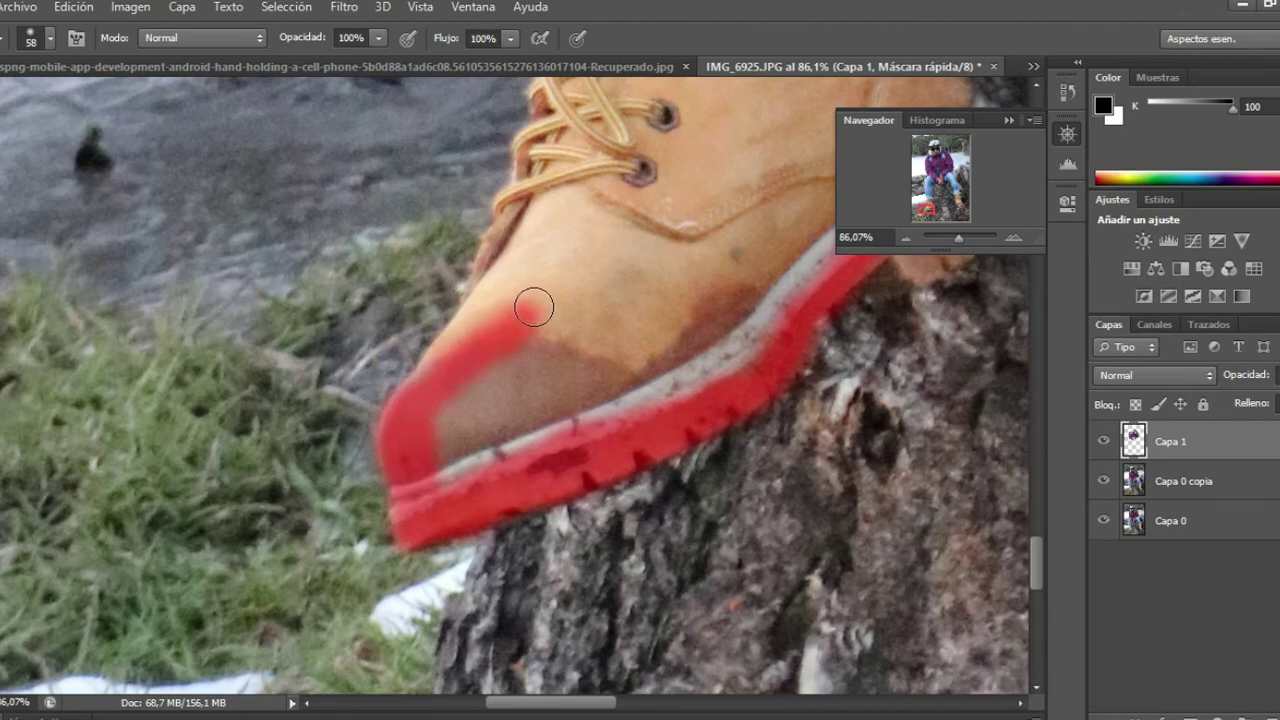
Extend the mask down the boot's left edge beside the laces
scroll(530, 233, up, 1)
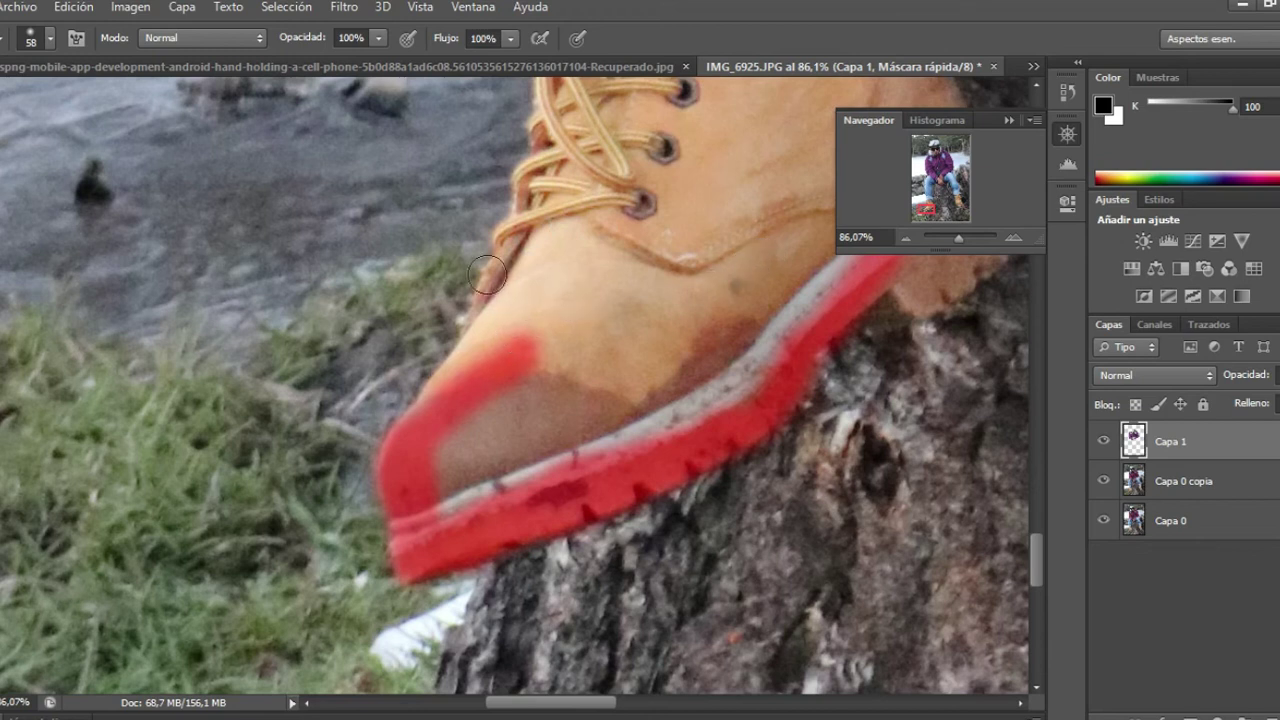
scroll(568, 247, up, 3)
scroll(568, 247, up, 3)
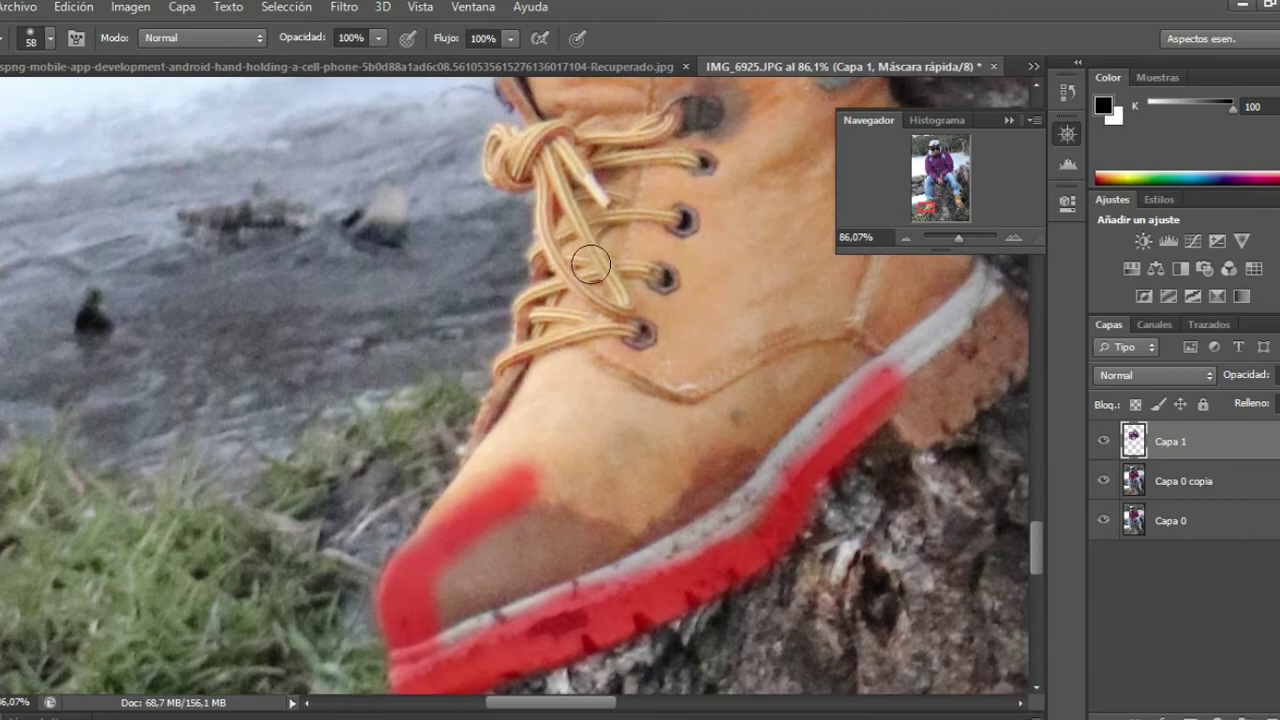
drag(596, 196, 528, 370)
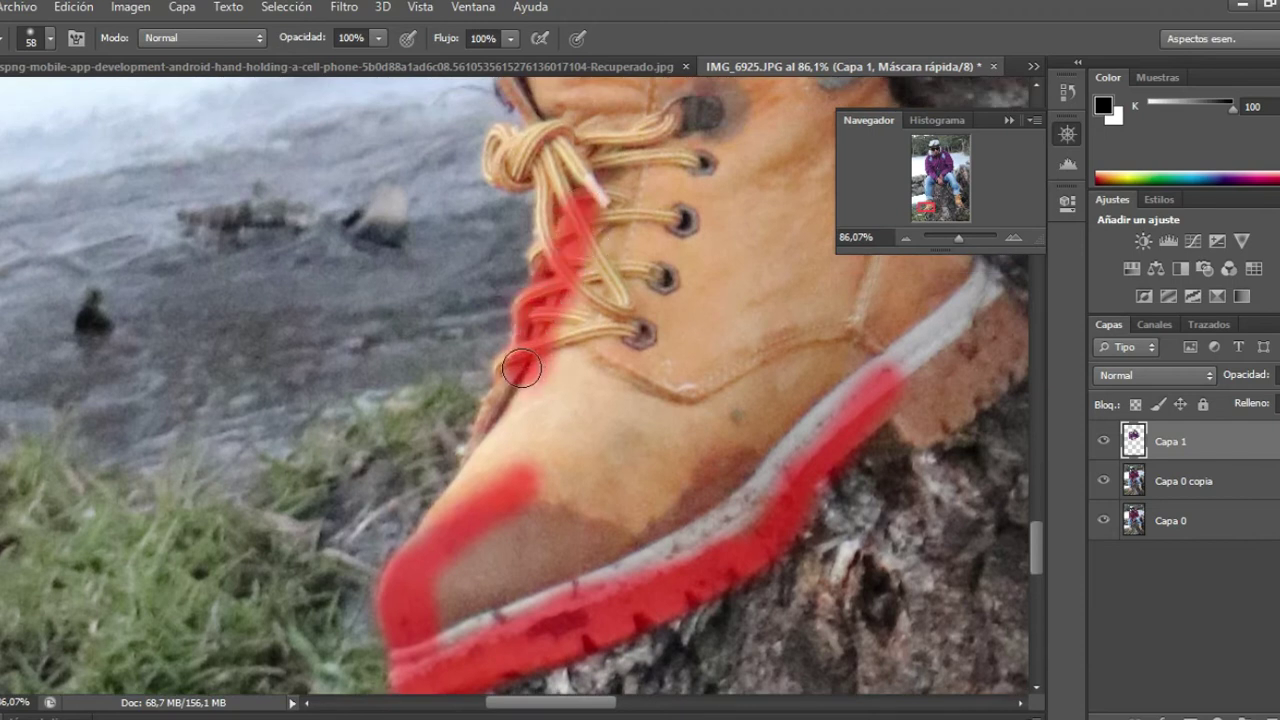
mouse_move(521, 368)
mouse_down()
mouse_move(509, 443)
mouse_move(571, 434)
mouse_move(509, 423)
mouse_move(514, 366)
mouse_move(468, 462)
mouse_move(486, 423)
mouse_move(509, 423)
mouse_move(474, 417)
mouse_move(486, 413)
mouse_move(441, 500)
mouse_move(430, 486)
mouse_move(463, 486)
mouse_move(483, 437)
mouse_move(468, 426)
mouse_up()
Cover the brown and tan patches around and above the toe
scroll(509, 423, down, 1)
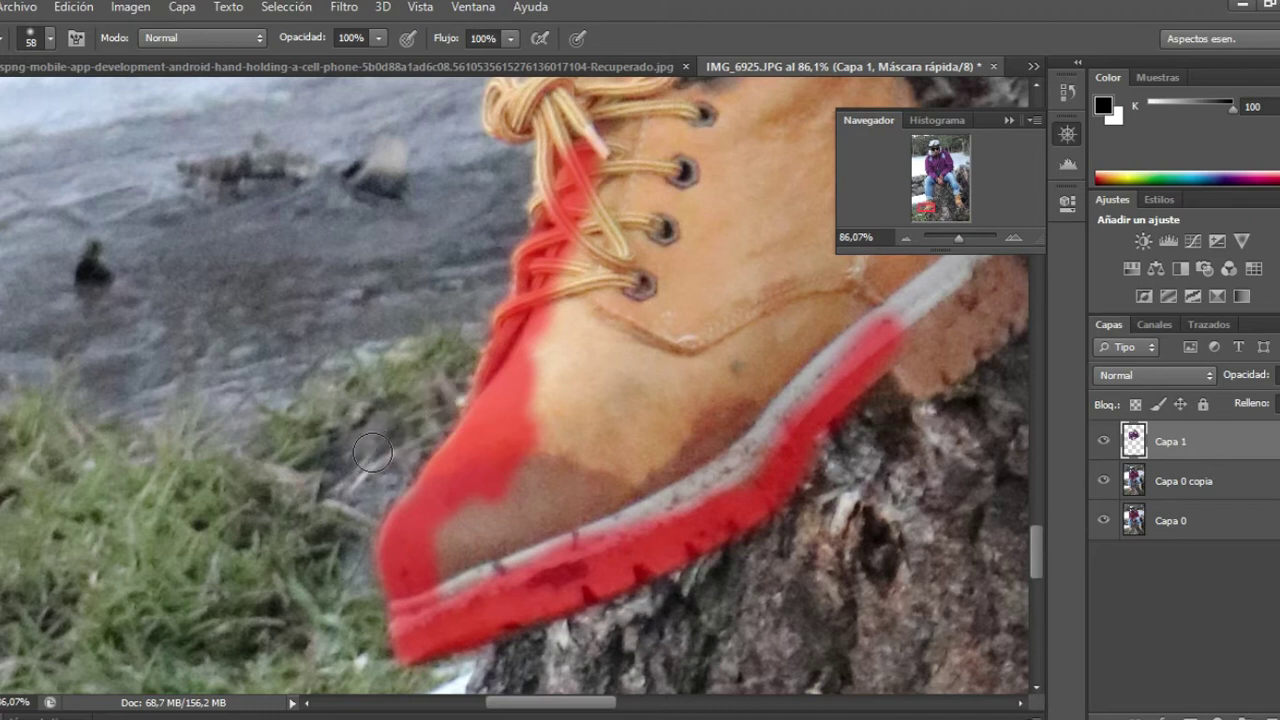
scroll(345, 441, down, 1)
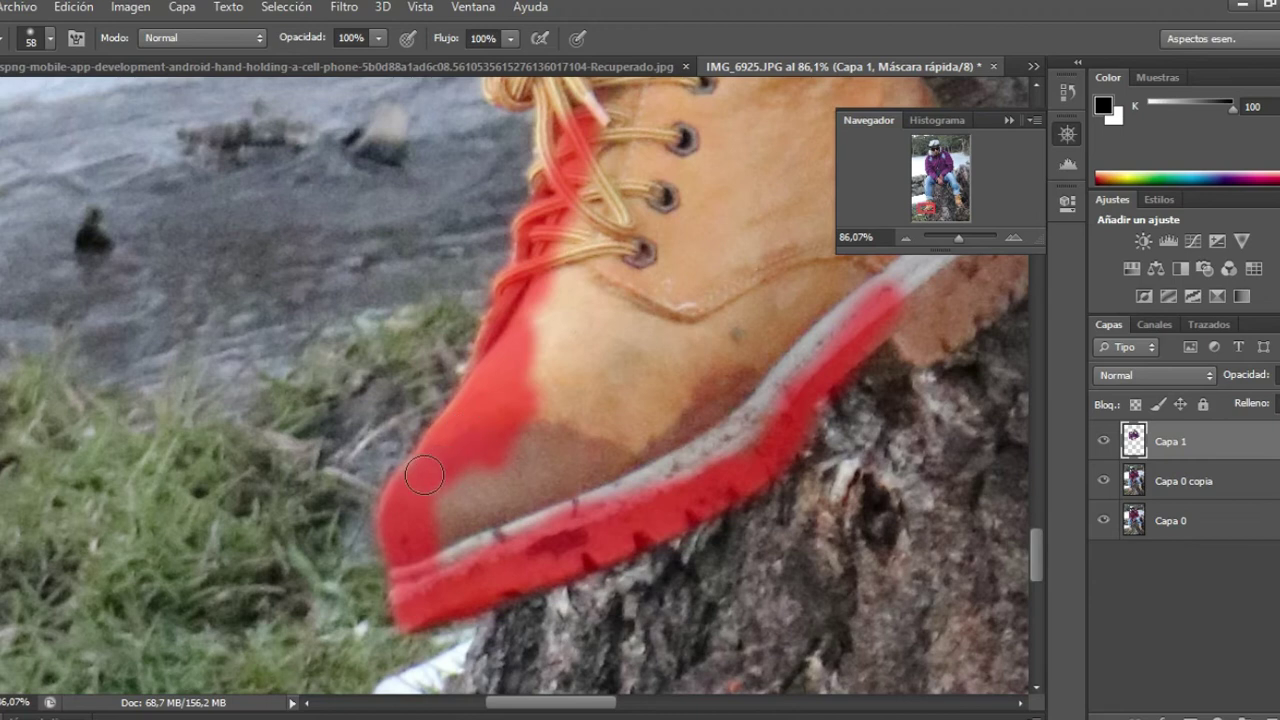
mouse_move(424, 475)
mouse_down()
mouse_move(472, 503)
mouse_move(623, 443)
mouse_move(614, 498)
mouse_move(472, 536)
mouse_up()
mouse_move(609, 459)
mouse_down()
mouse_move(690, 405)
mouse_move(755, 385)
mouse_up()
mouse_move(580, 432)
mouse_down()
mouse_move(563, 453)
mouse_move(527, 447)
mouse_up()
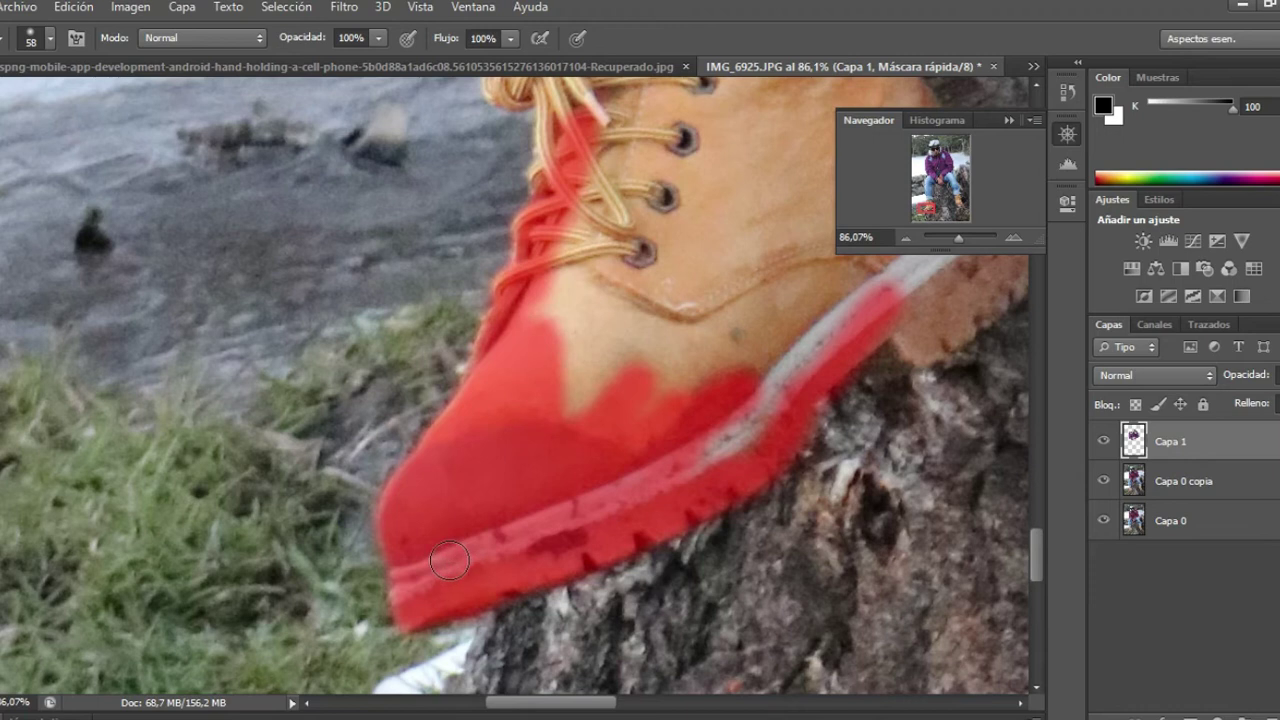
drag(725, 360, 662, 383)
scroll(726, 232, up, 2)
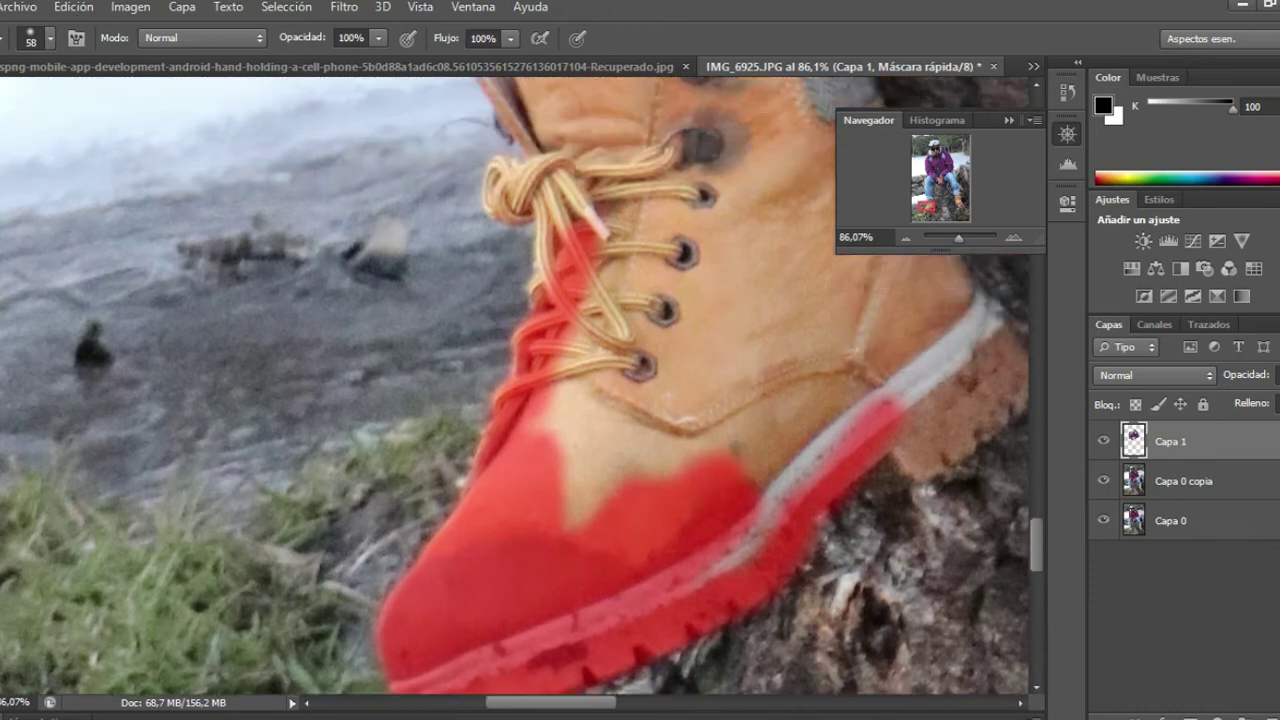
Set the brush to 125 px and mask the lace, toe and upper eyelet area
click(40, 40)
drag(62, 103, 89, 103)
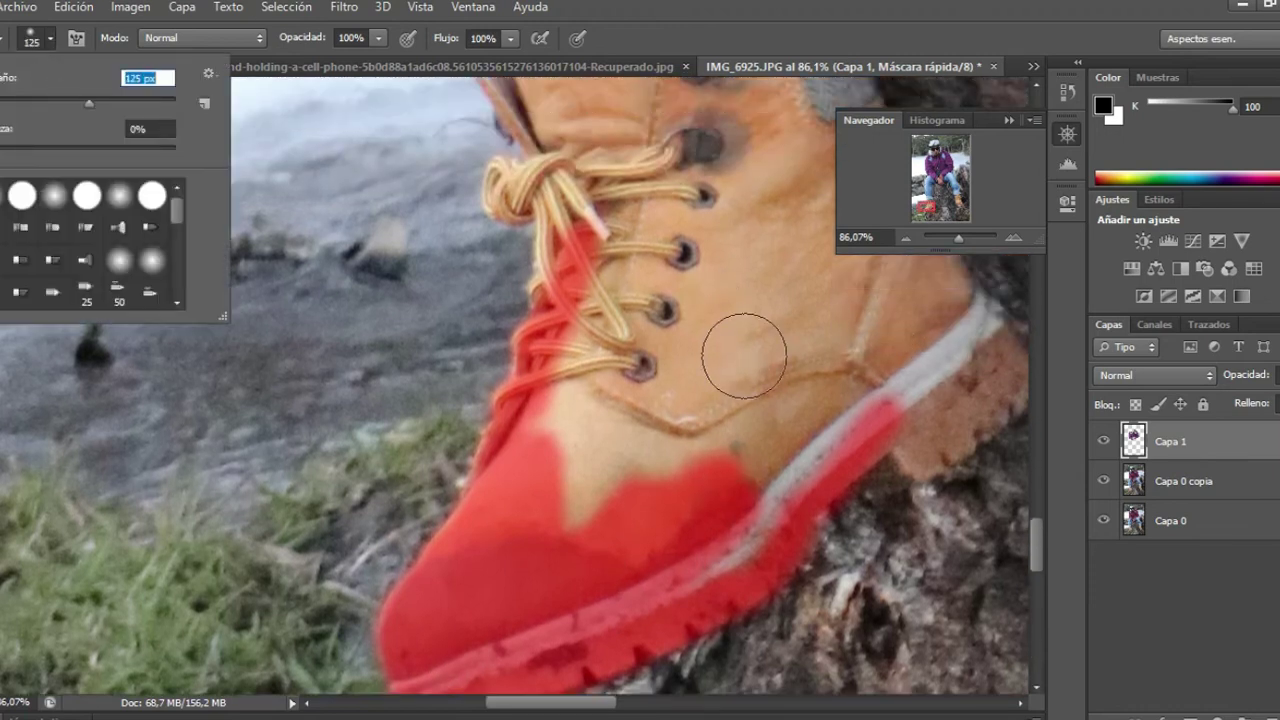
mouse_move(697, 350)
mouse_down()
mouse_move(571, 491)
mouse_move(614, 329)
mouse_move(607, 300)
mouse_up()
scroll(606, 300, up, 1)
scroll(606, 300, up, 3)
mouse_move(685, 370)
mouse_down()
mouse_move(663, 486)
mouse_move(653, 468)
mouse_up()
drag(709, 514, 749, 451)
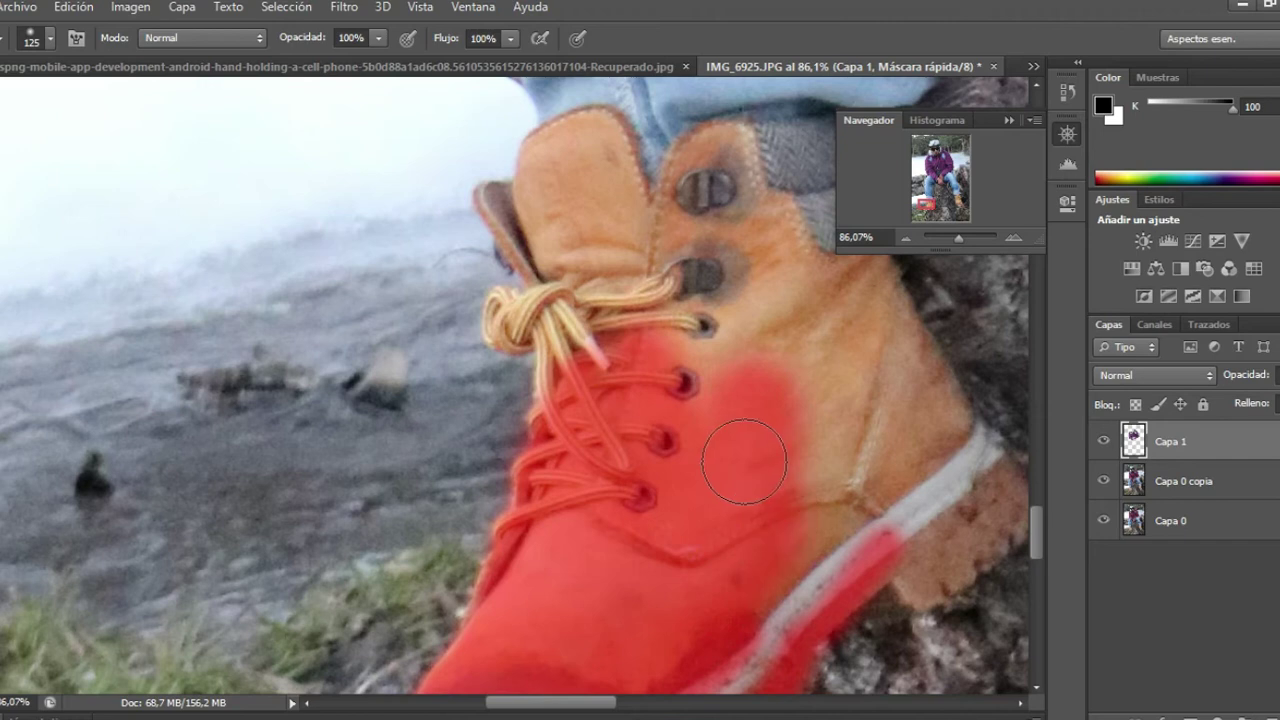
Mask the tan area beside the red patch and the boot side up to the eyelets
scroll(760, 430, down, 3)
scroll(775, 401, down, 2)
mouse_move(880, 340)
mouse_down()
mouse_move(740, 530)
mouse_move(819, 363)
mouse_up()
scroll(766, 323, up, 3)
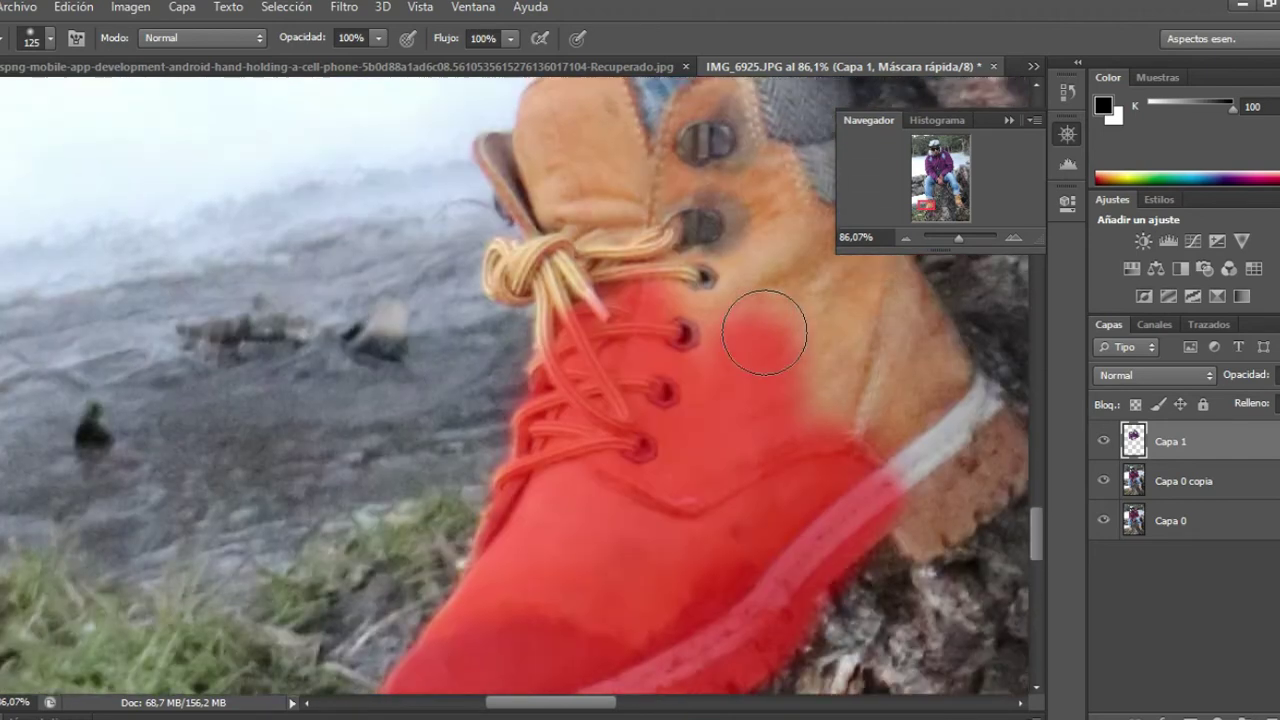
scroll(820, 420, up, 3)
mouse_move(856, 478)
mouse_down()
mouse_move(851, 491)
mouse_move(757, 514)
mouse_up()
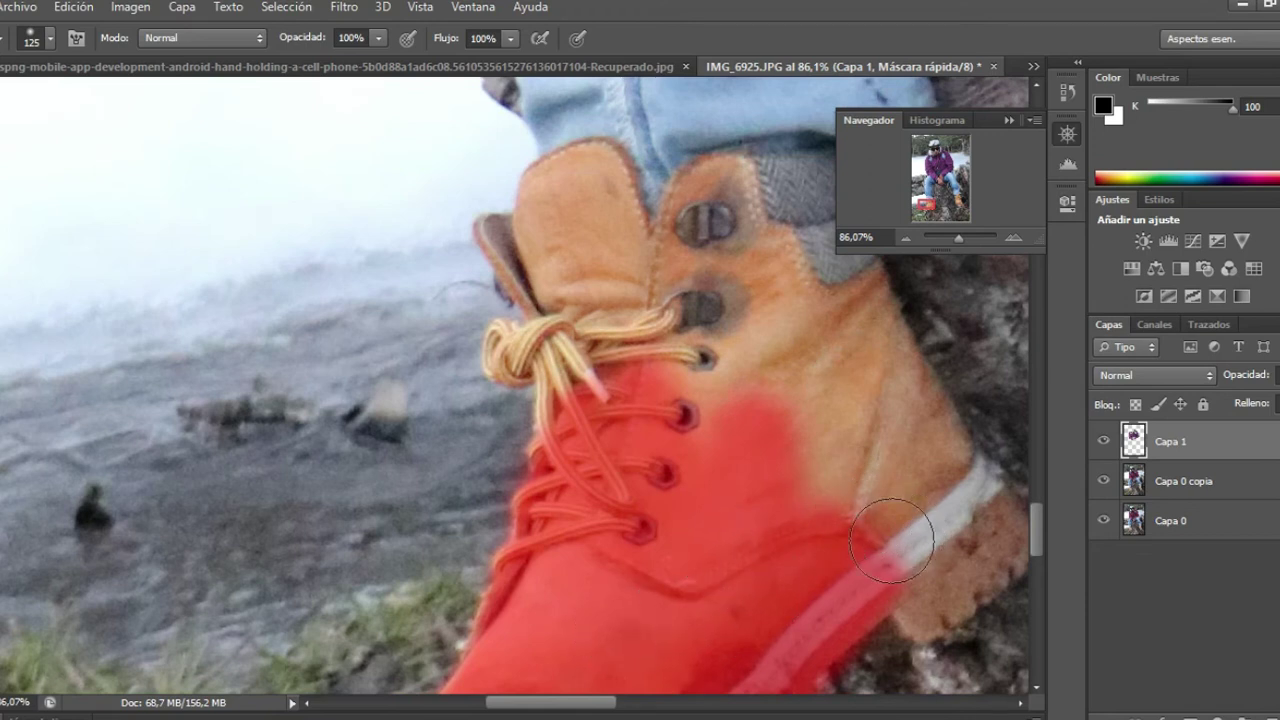
mouse_move(865, 522)
mouse_down()
mouse_move(788, 365)
mouse_move(751, 423)
mouse_move(806, 451)
mouse_move(729, 400)
mouse_move(590, 365)
mouse_move(614, 251)
mouse_move(586, 286)
mouse_move(586, 243)
mouse_move(569, 250)
mouse_move(540, 295)
mouse_up()
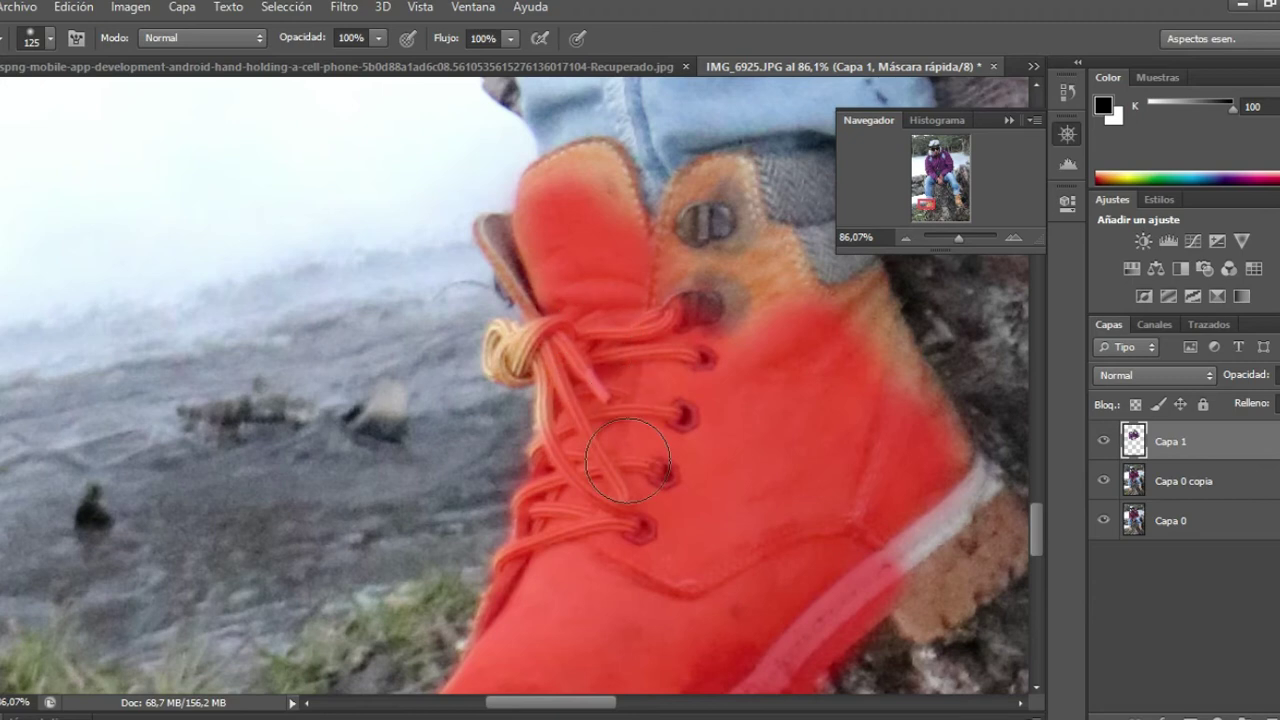
Shrink the brush to 60 px and mask the laces and the orange lace knot
click(50, 38)
click(36, 103)
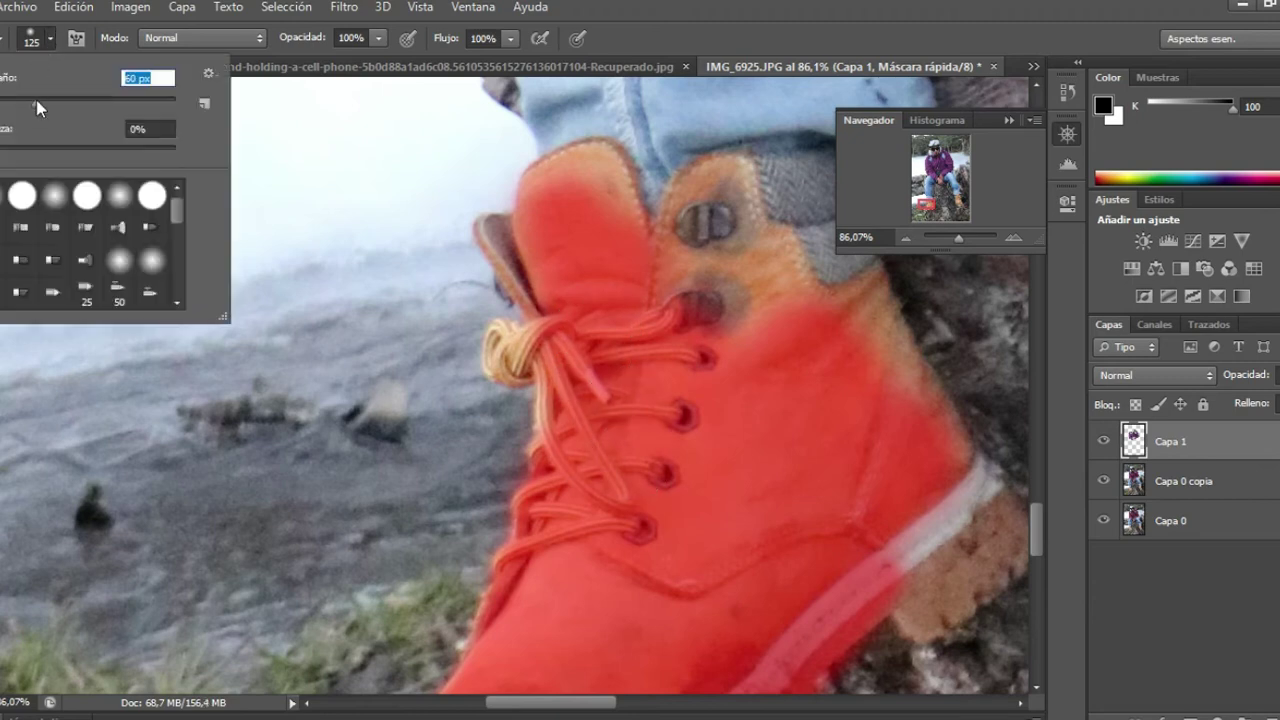
drag(567, 356, 522, 334)
key(Return)
mouse_move(550, 330)
mouse_down()
mouse_move(515, 352)
mouse_move(502, 340)
mouse_move(500, 365)
mouse_move(538, 358)
mouse_move(500, 366)
mouse_move(501, 338)
mouse_move(557, 409)
mouse_up()
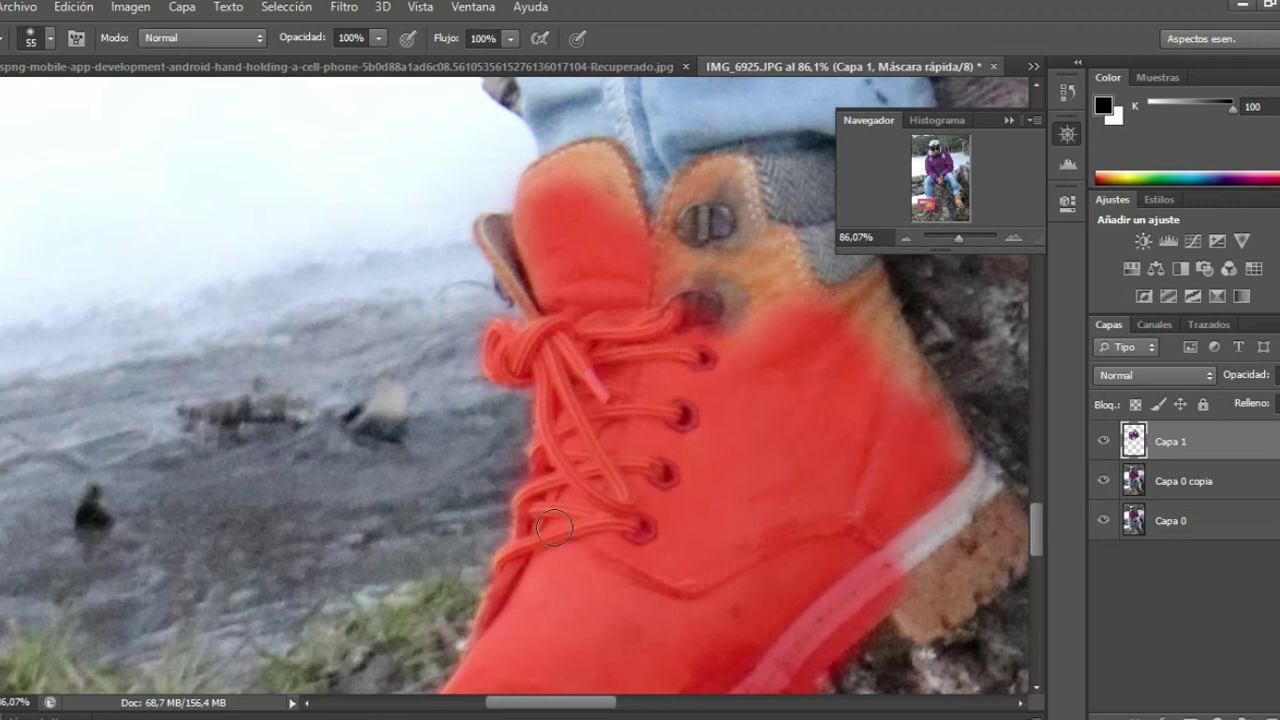
Mask the boot collar, the pull tab and the area around the top eyelets
scroll(698, 378, up, 3)
click(602, 303)
mouse_move(602, 303)
mouse_down()
mouse_move(583, 413)
mouse_move(614, 316)
mouse_move(625, 356)
mouse_up()
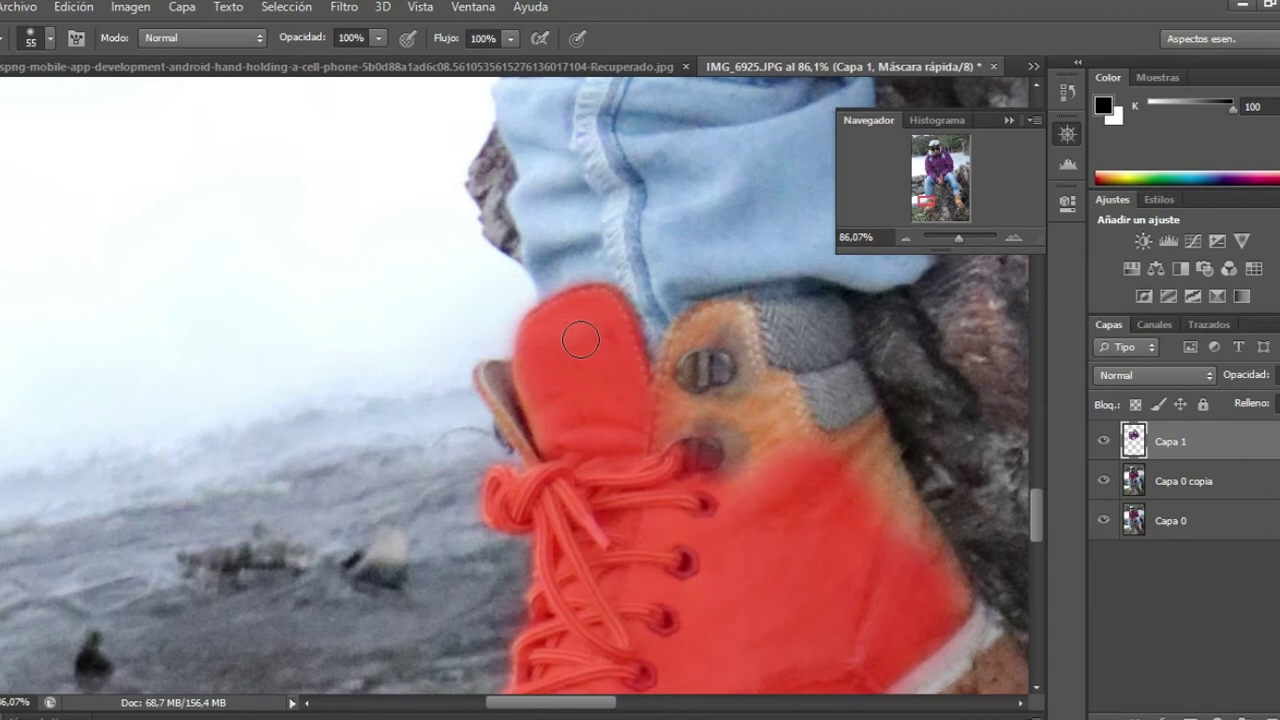
click(498, 382)
drag(498, 382, 512, 395)
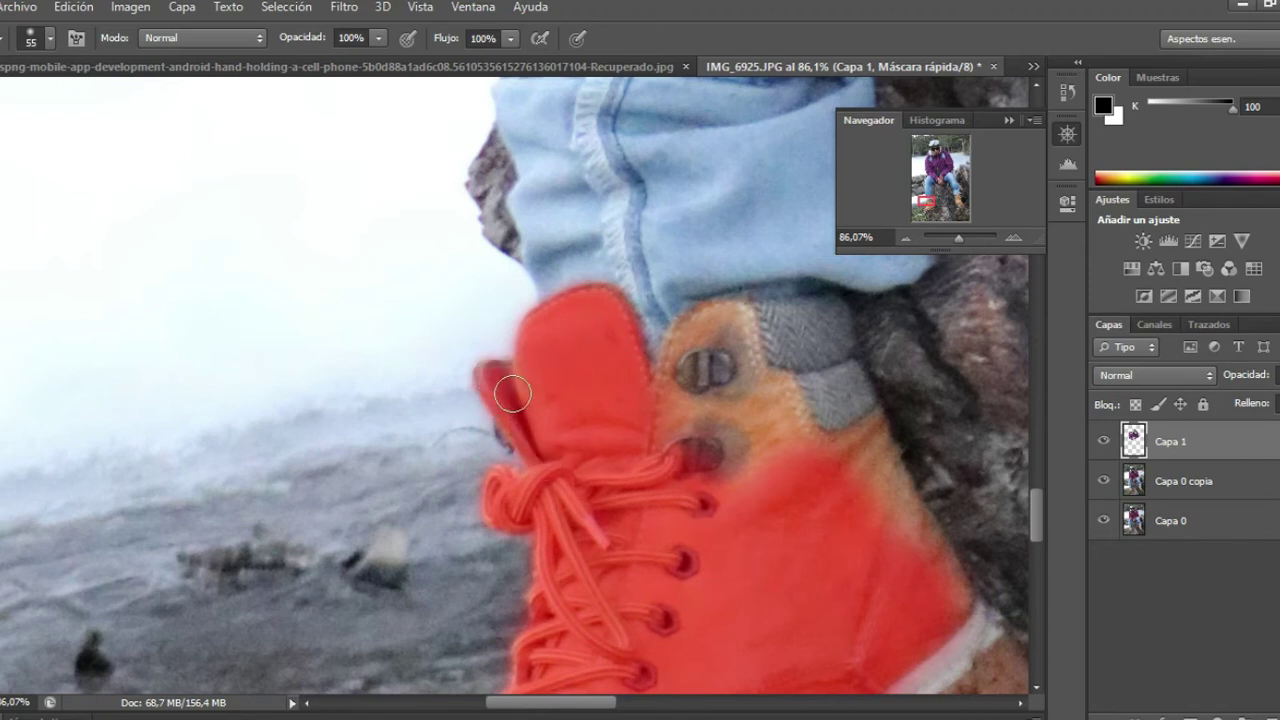
drag(512, 394, 498, 375)
mouse_move(760, 316)
mouse_down()
mouse_move(700, 350)
mouse_move(732, 312)
mouse_move(705, 332)
mouse_move(672, 405)
mouse_move(693, 388)
mouse_move(718, 400)
mouse_move(740, 370)
mouse_move(757, 429)
mouse_move(695, 422)
mouse_up()
mouse_move(828, 403)
mouse_down()
mouse_move(752, 330)
mouse_move(754, 431)
mouse_move(772, 490)
mouse_move(815, 420)
mouse_move(752, 318)
mouse_move(822, 318)
mouse_move(836, 400)
mouse_move(804, 378)
mouse_move(850, 440)
mouse_move(866, 420)
mouse_move(840, 466)
mouse_up()
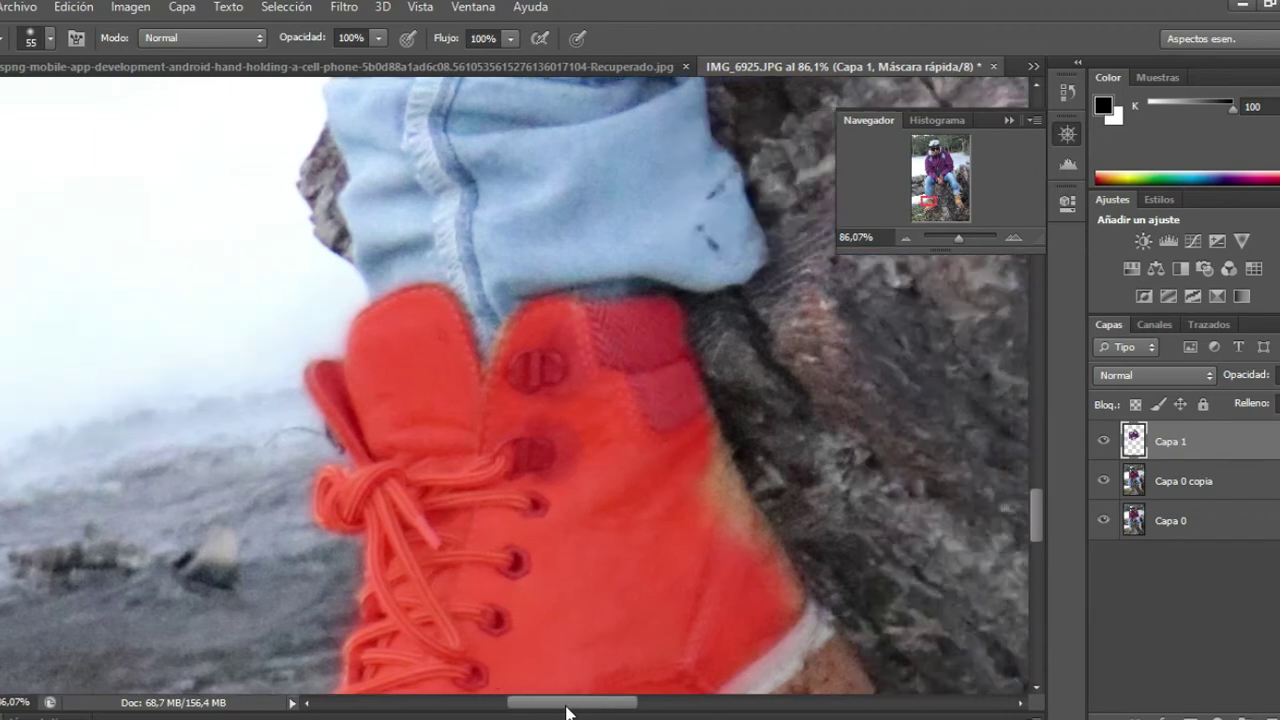
Mask the boot's right-edge strip, the white sole strip and the brown patch below
drag(541, 711, 574, 708)
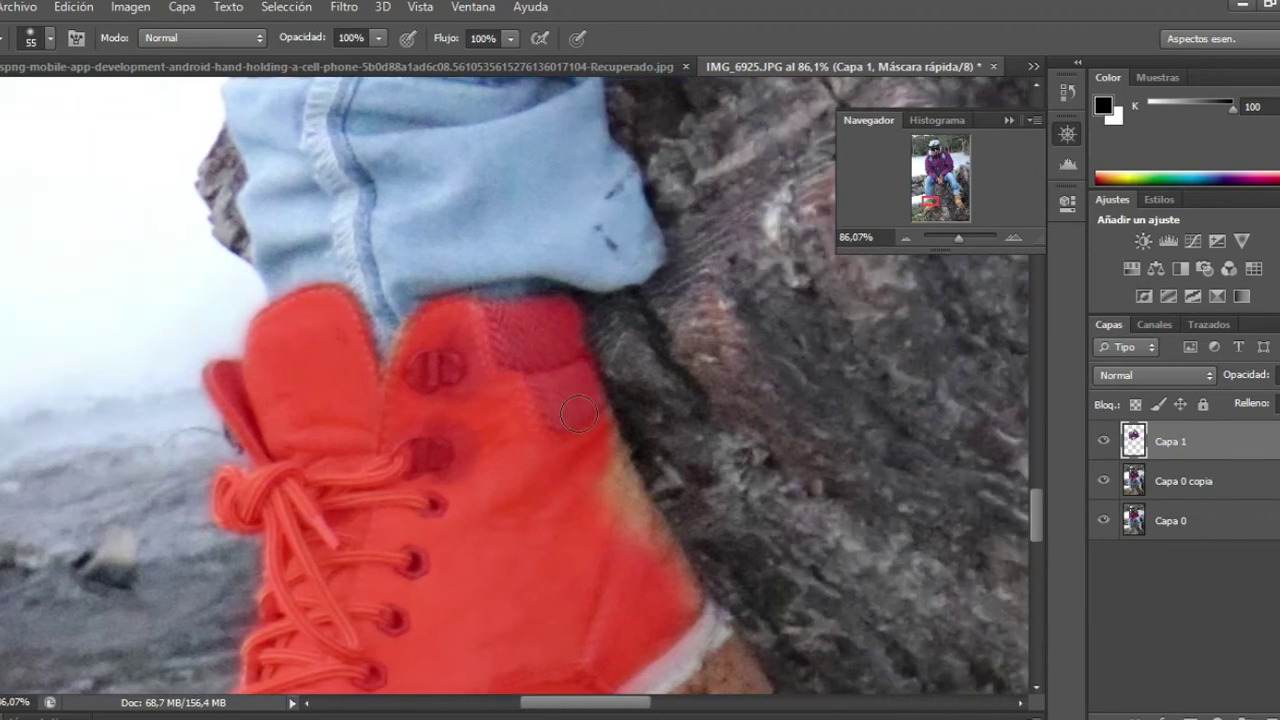
scroll(537, 347, down, 5)
mouse_move(600, 330)
mouse_down()
mouse_move(672, 418)
mouse_move(630, 360)
mouse_move(579, 228)
mouse_up()
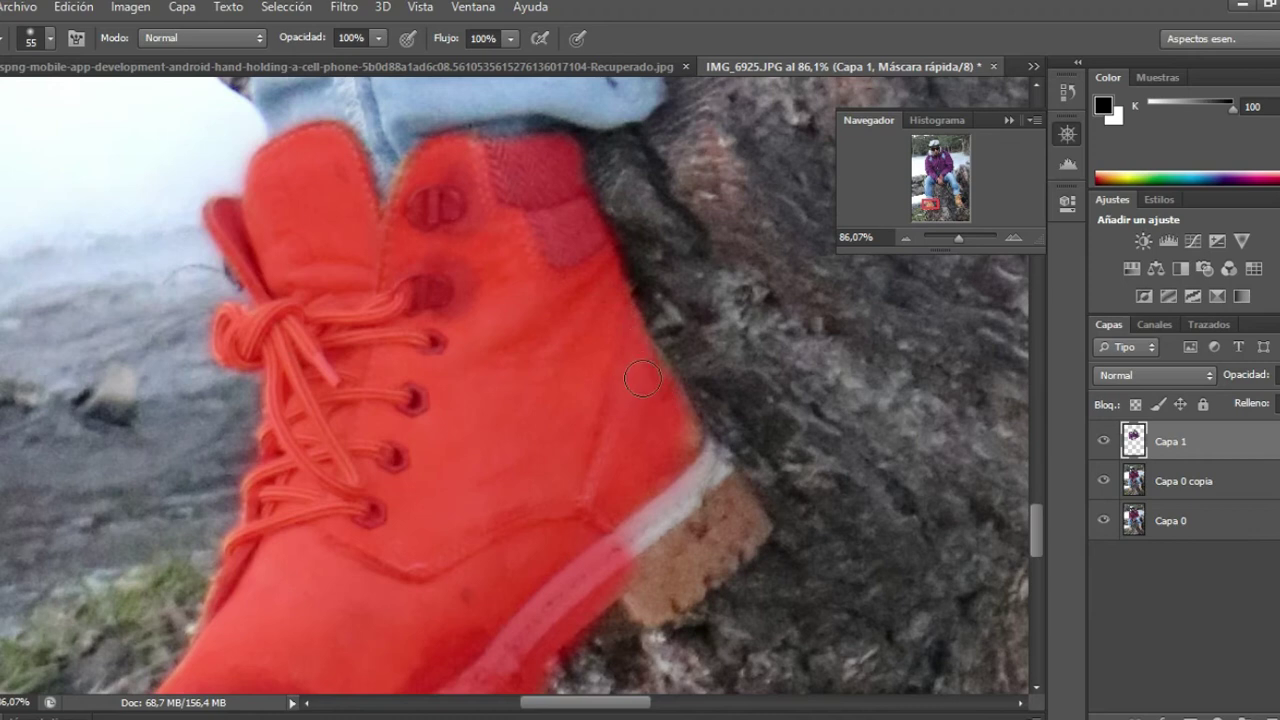
mouse_move(684, 441)
mouse_down()
mouse_move(690, 470)
mouse_move(670, 510)
mouse_move(612, 565)
mouse_move(697, 468)
mouse_move(736, 505)
mouse_move(752, 552)
mouse_move(710, 500)
mouse_up()
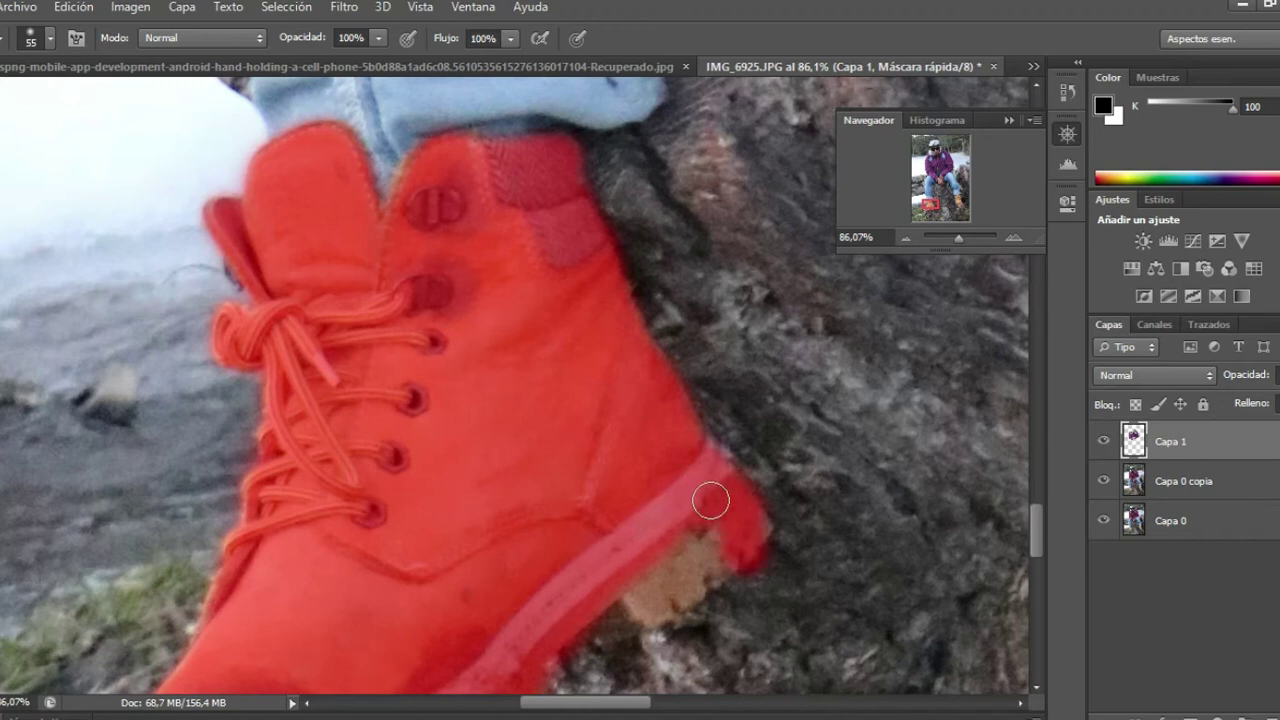
scroll(710, 500, down, 3)
mouse_move(757, 429)
mouse_down()
mouse_move(651, 500)
mouse_move(637, 492)
mouse_move(651, 497)
mouse_move(700, 437)
mouse_move(631, 487)
mouse_up()
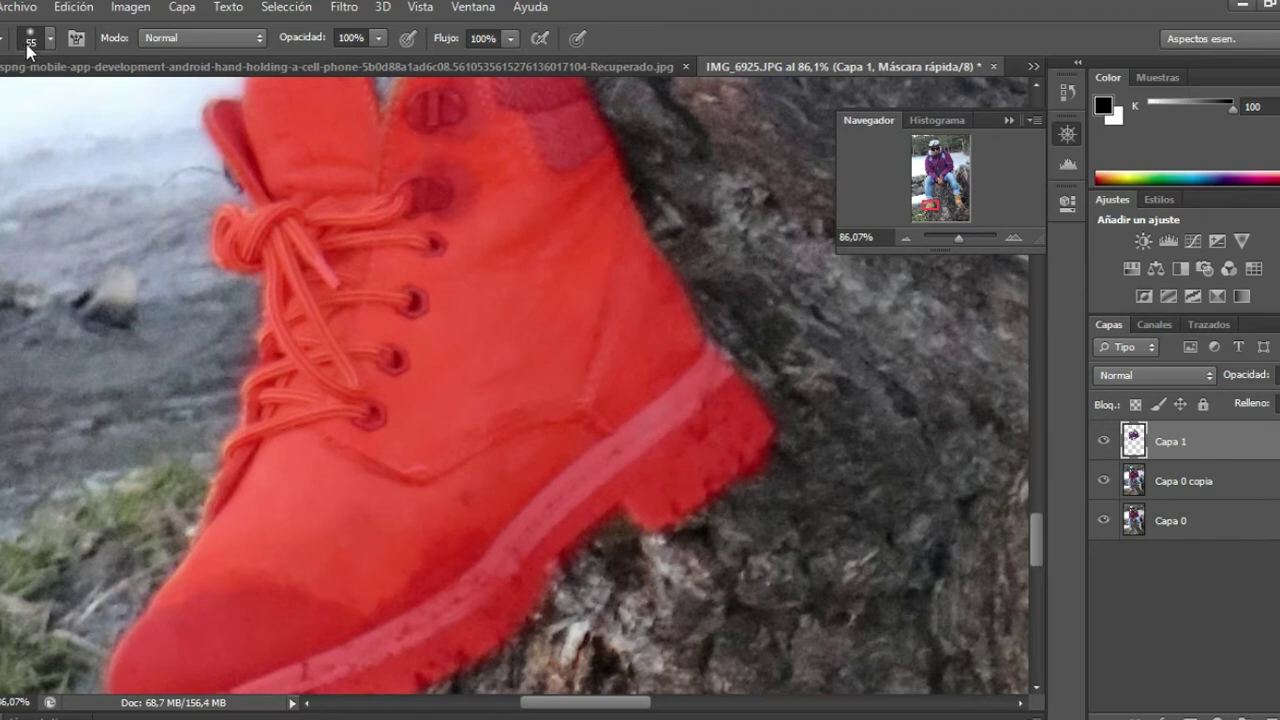
Switch the foreground to white with a 48 px brush for erasing mask overspill
click(28, 50)
drag(22, 104, 4, 108)
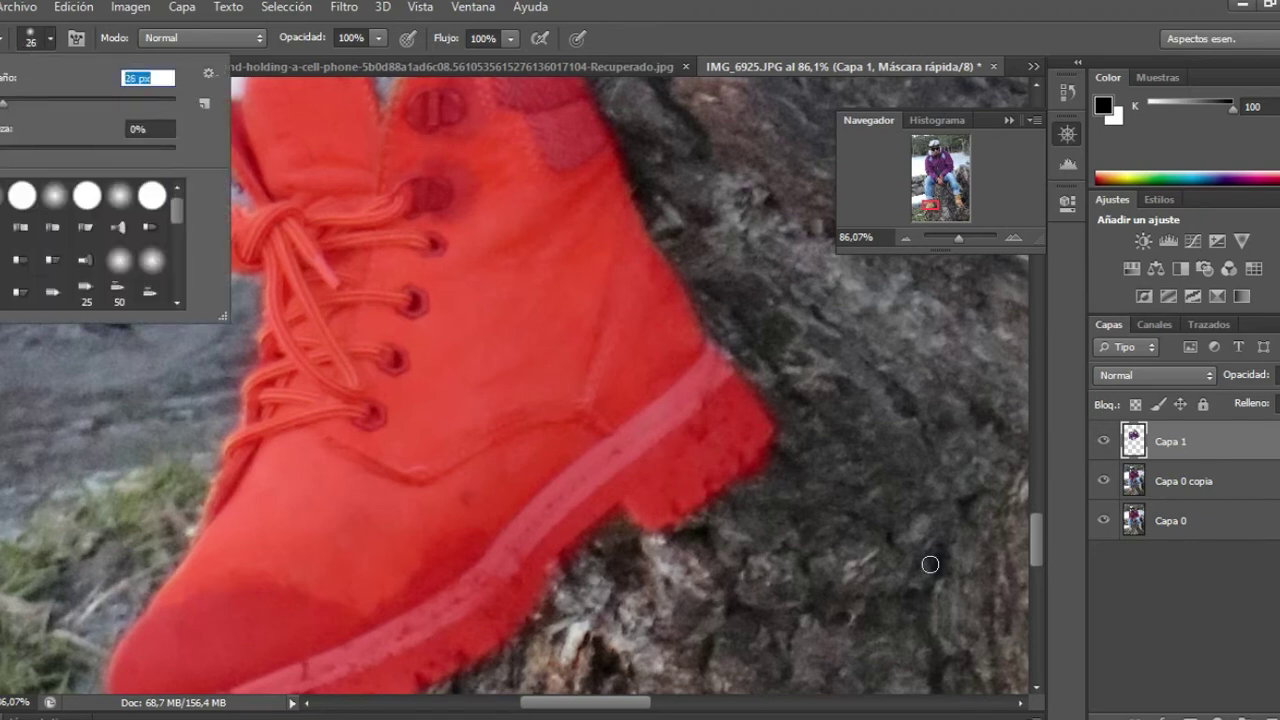
drag(75, 84, 79, 84)
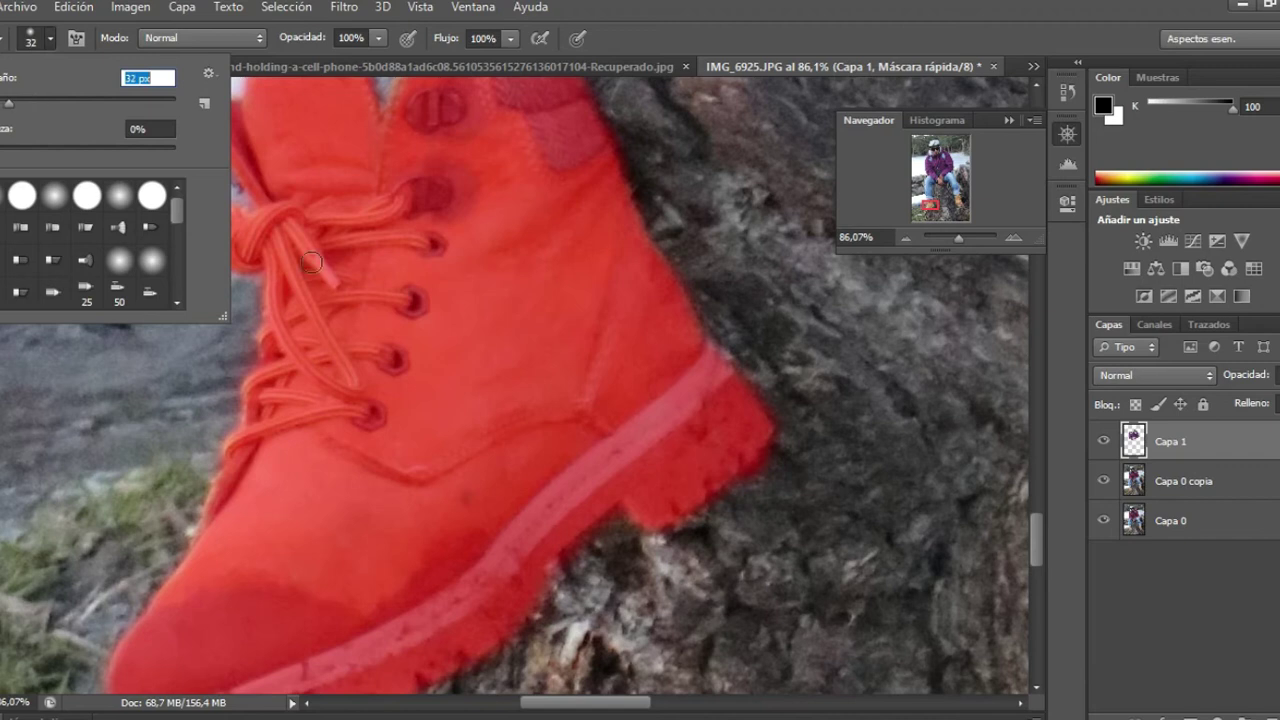
click(782, 456)
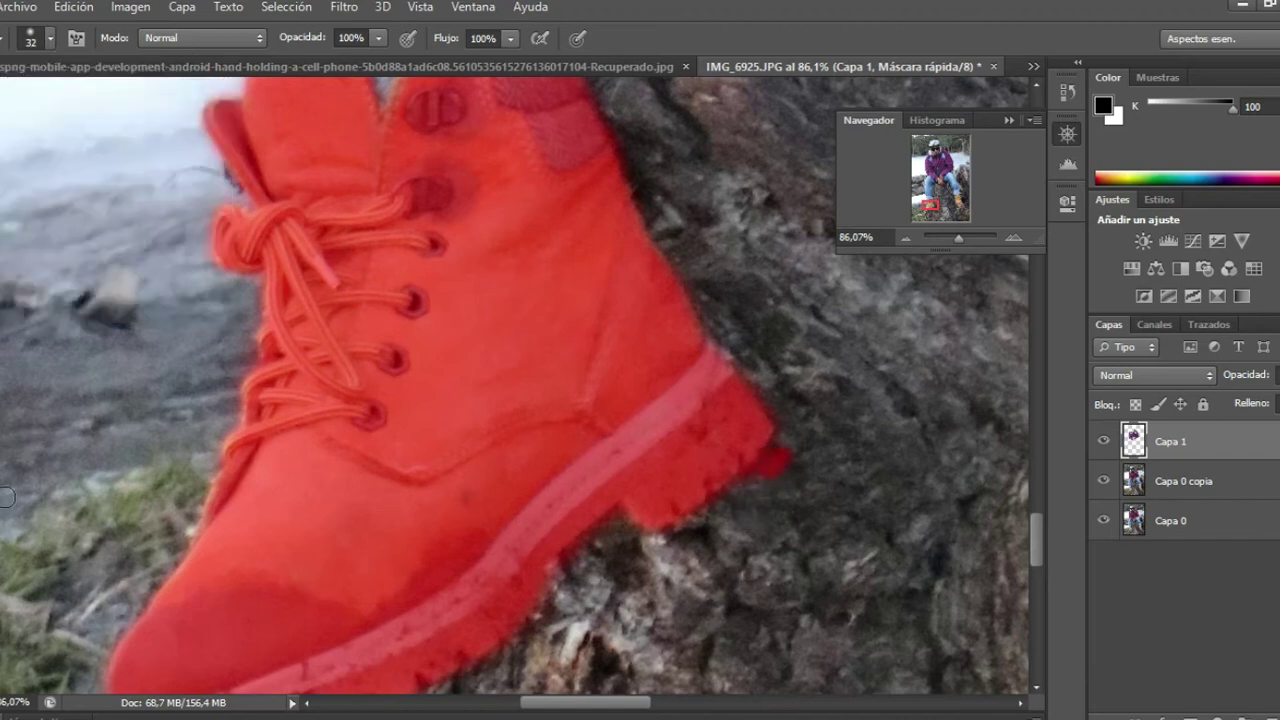
key(x)
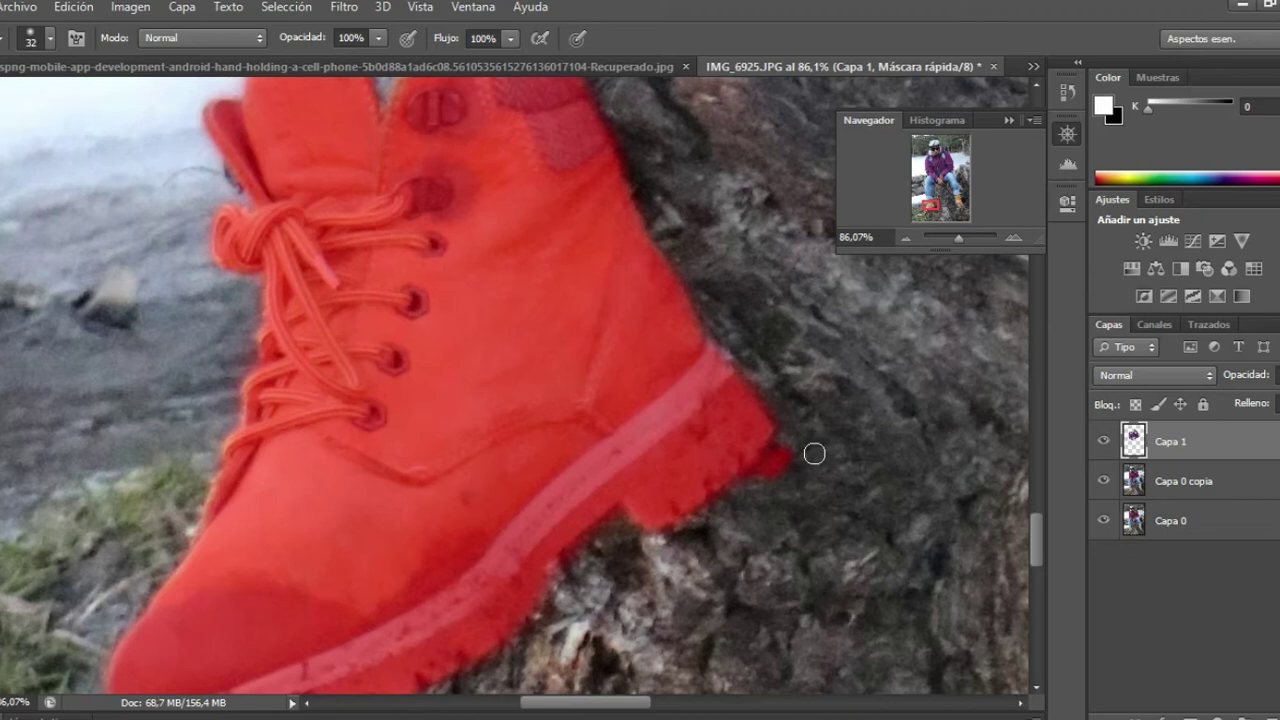
click(48, 40)
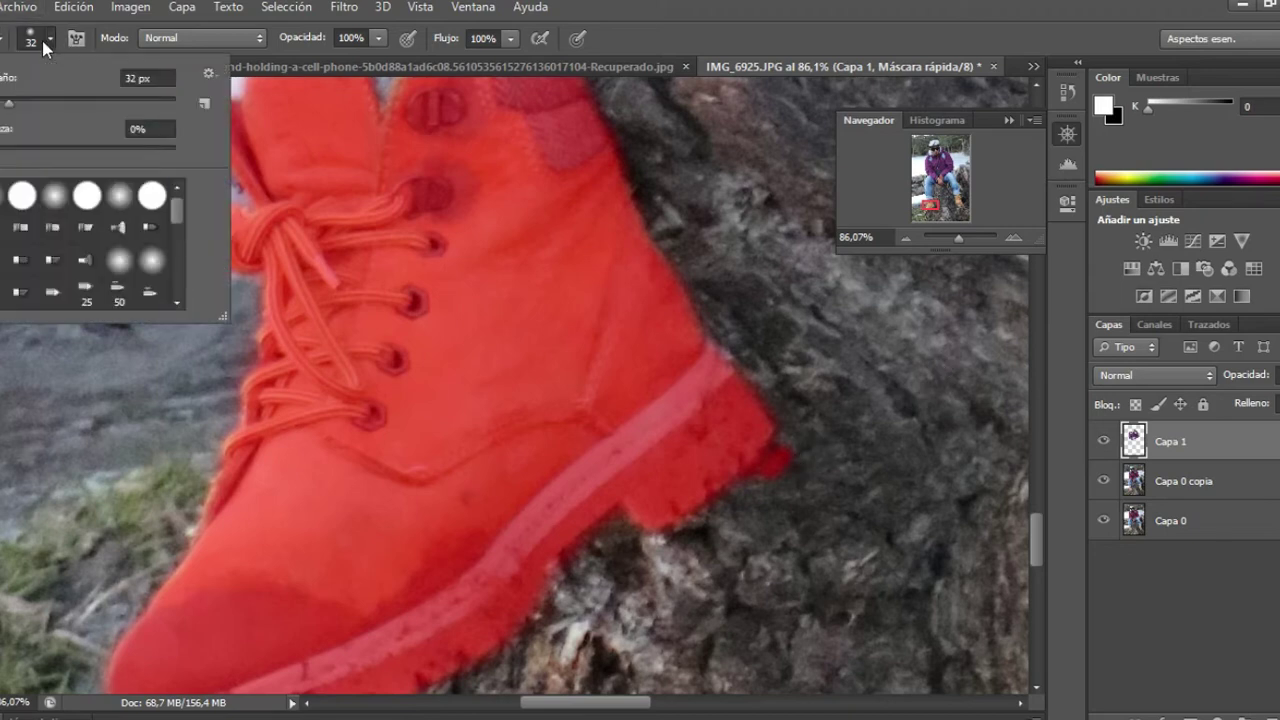
drag(30, 103, 25, 103)
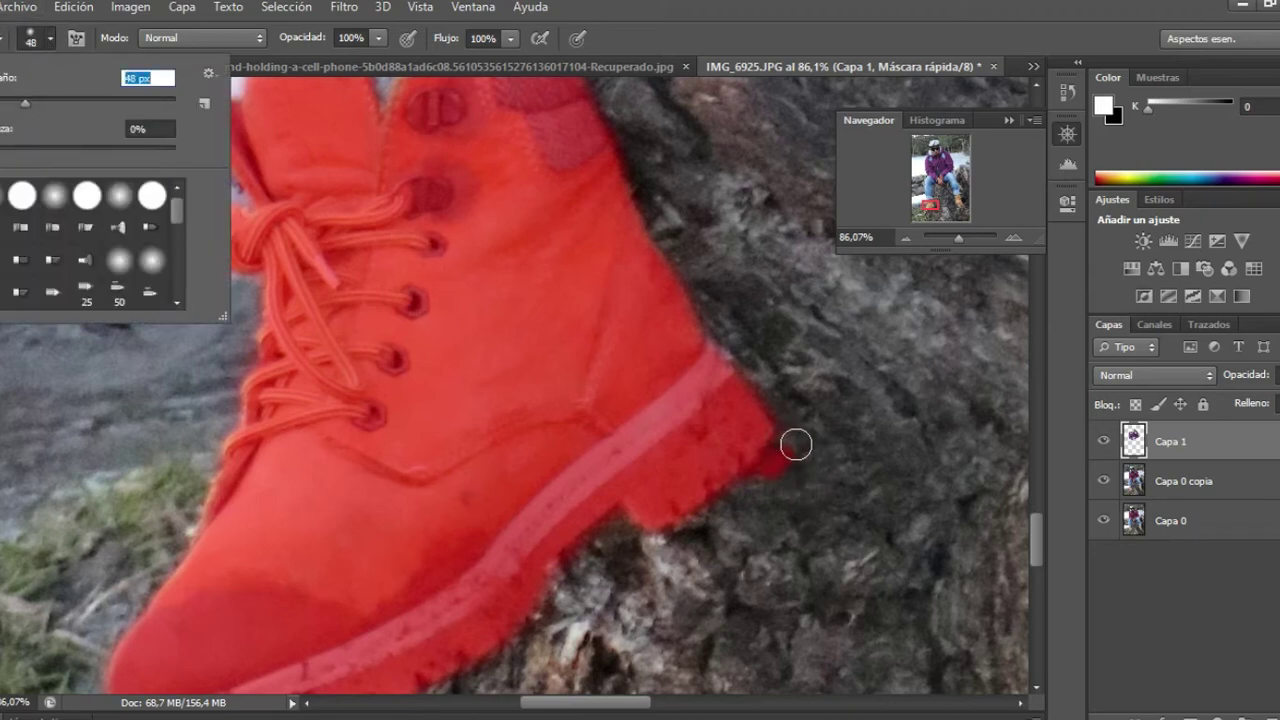
key(Return)
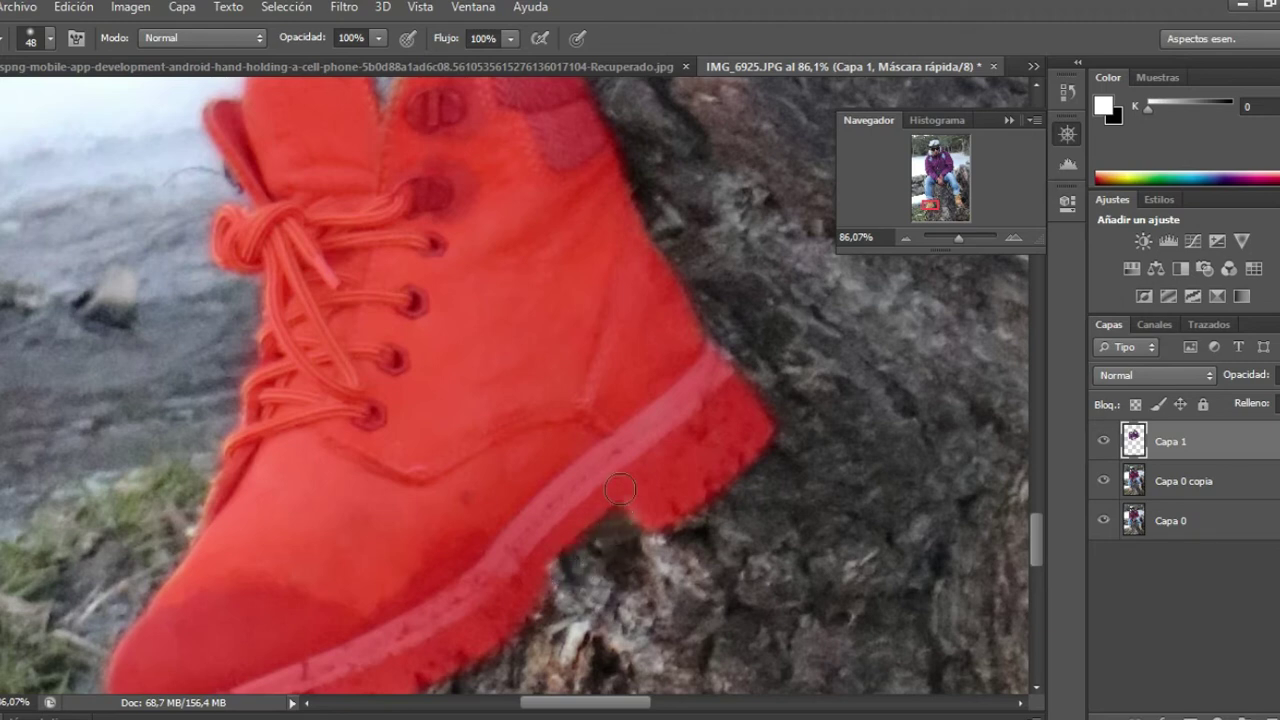
Switch back to black and zoom out to view the whole masked photo
scroll(619, 489, down, 1)
scroll(750, 300, down, 2)
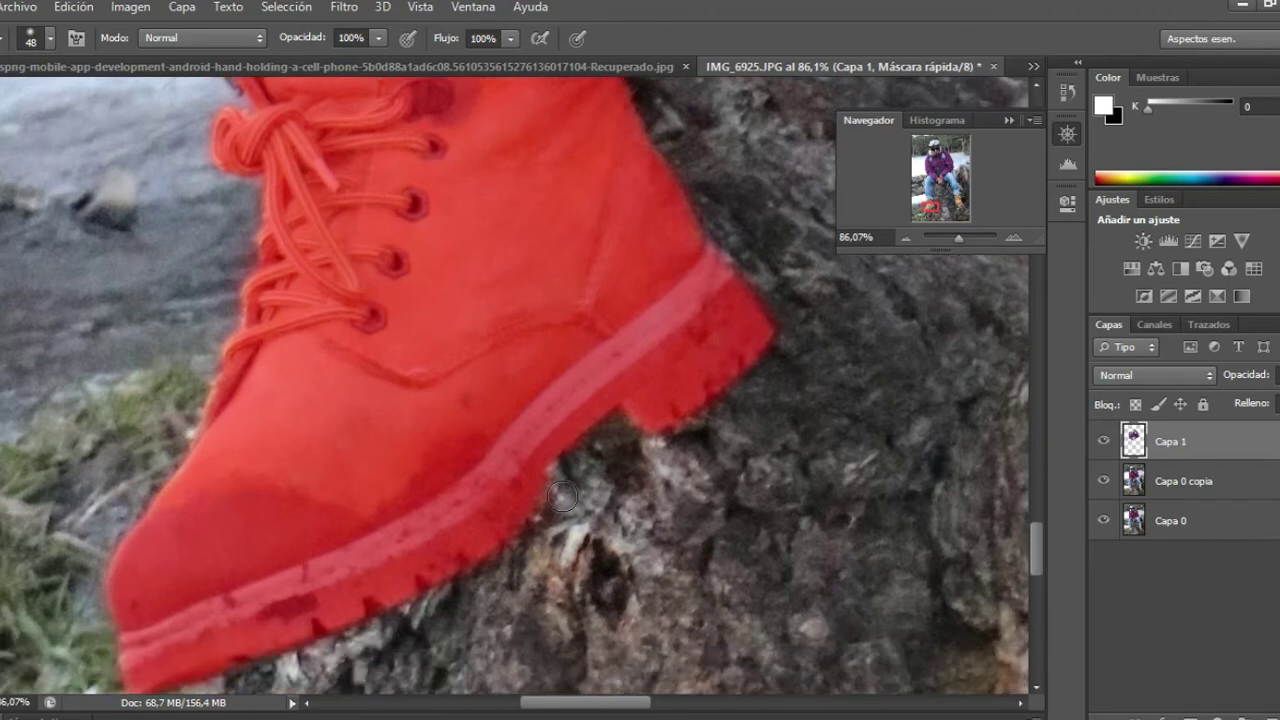
scroll(800, 280, down, 1)
mouse_move(958, 240)
mouse_down()
mouse_move(948, 247)
mouse_move(957, 240)
mouse_up()
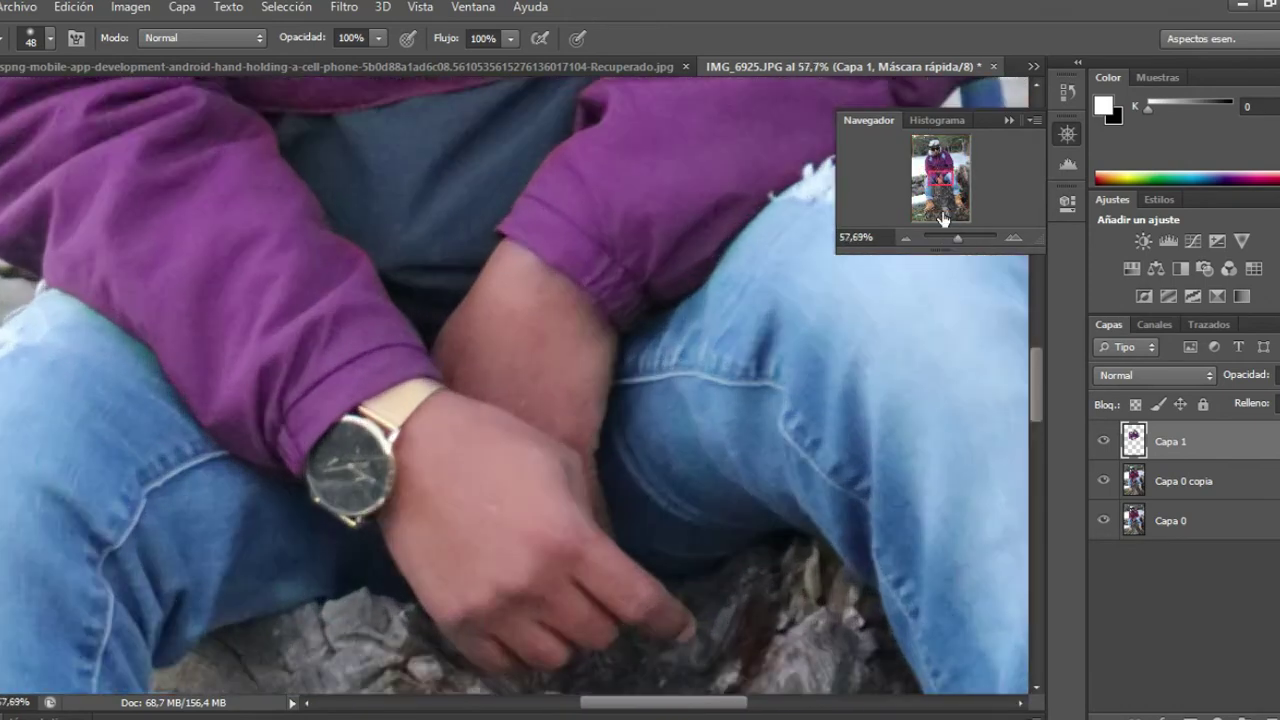
mouse_move(940, 185)
mouse_down()
mouse_move(934, 213)
mouse_move(955, 207)
mouse_up()
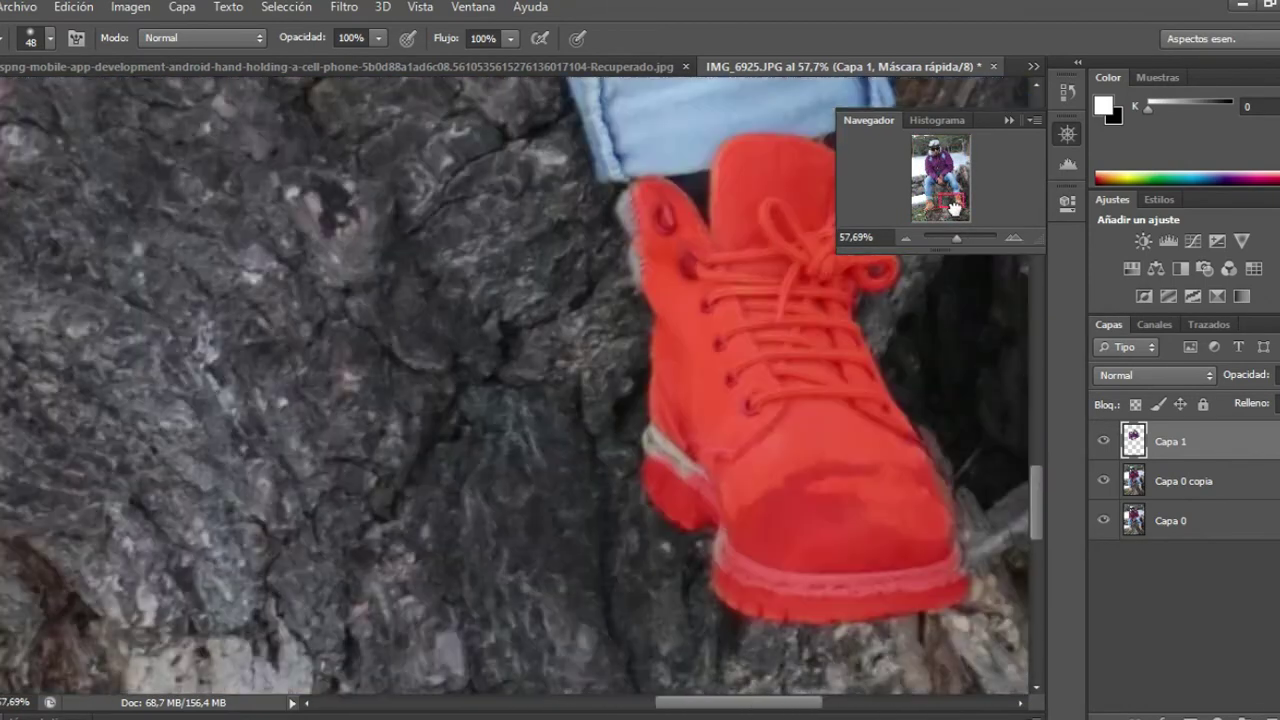
key(x)
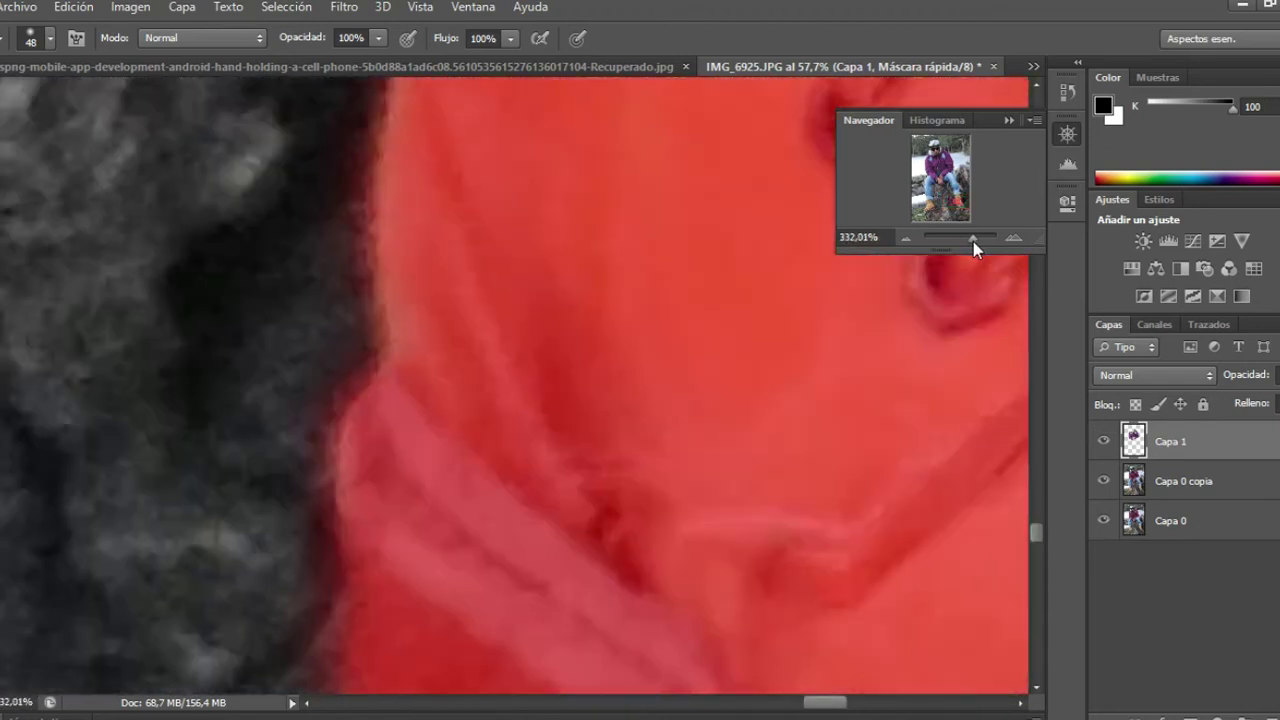
drag(963, 245, 949, 251)
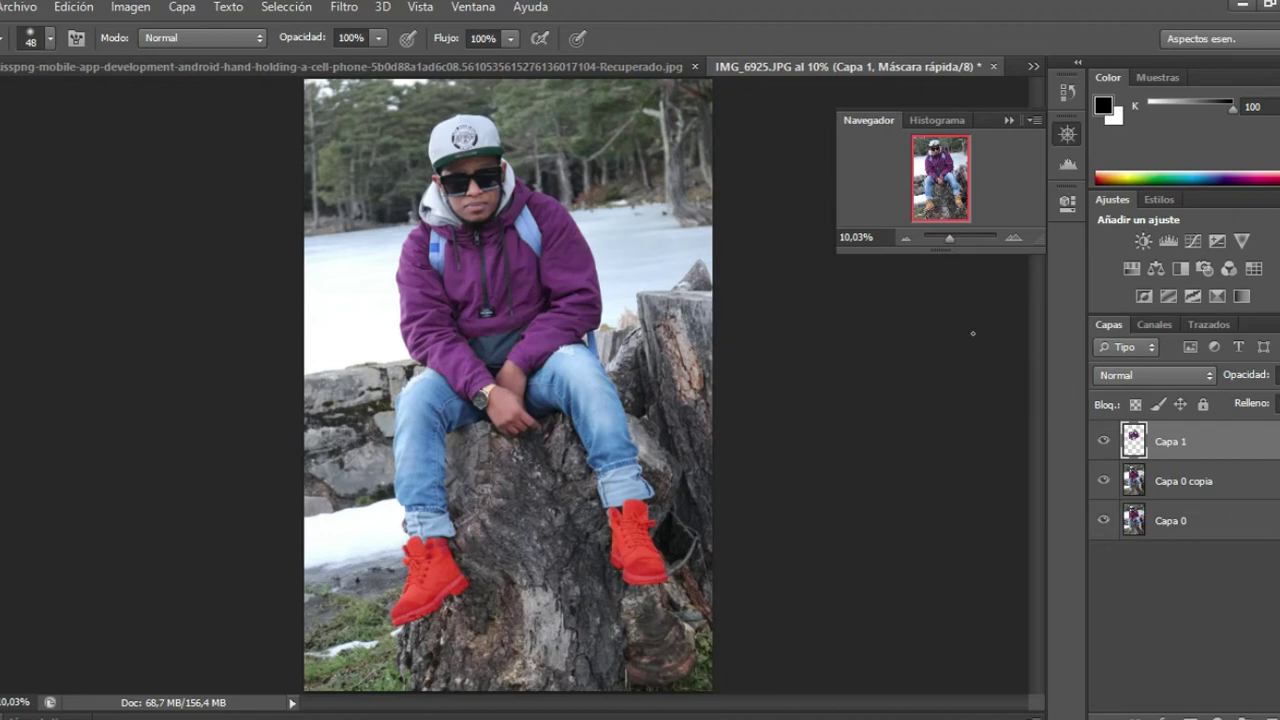
Zoom in, paint the missed left edge near the boot's top, then zoom back out
drag(955, 248, 963, 246)
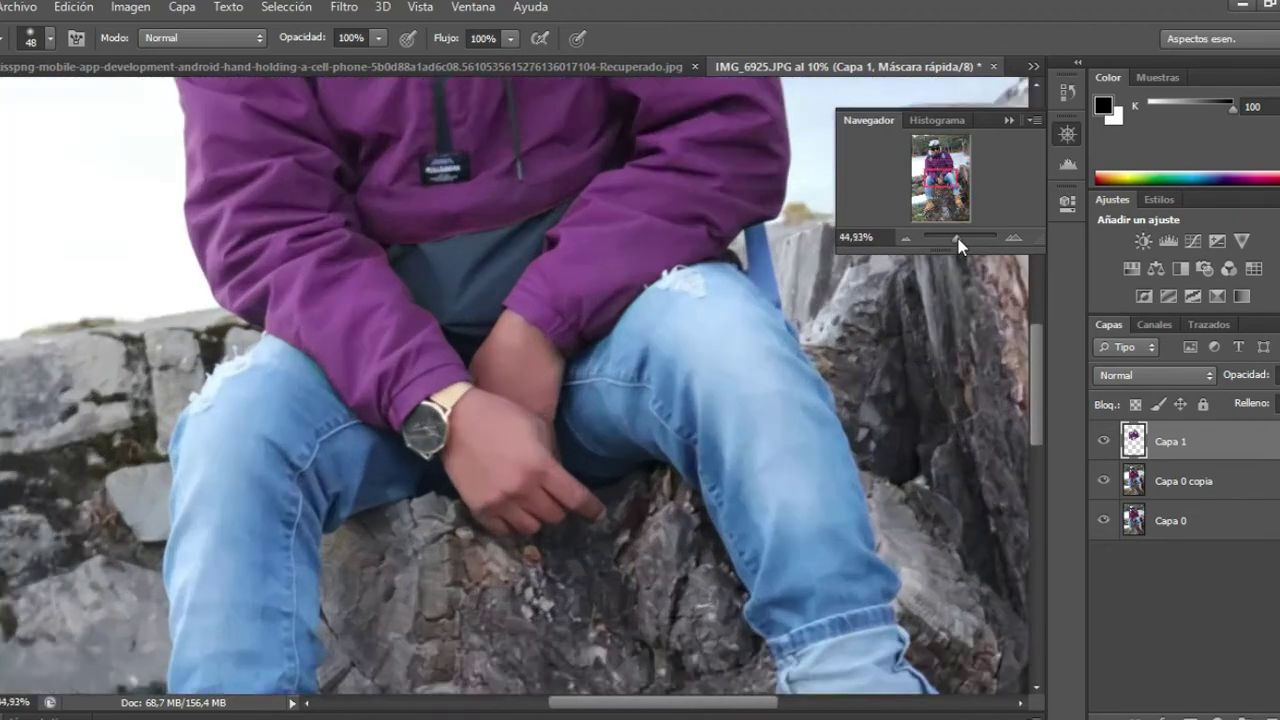
mouse_move(940, 173)
mouse_down()
mouse_move(958, 220)
mouse_move(954, 201)
mouse_up()
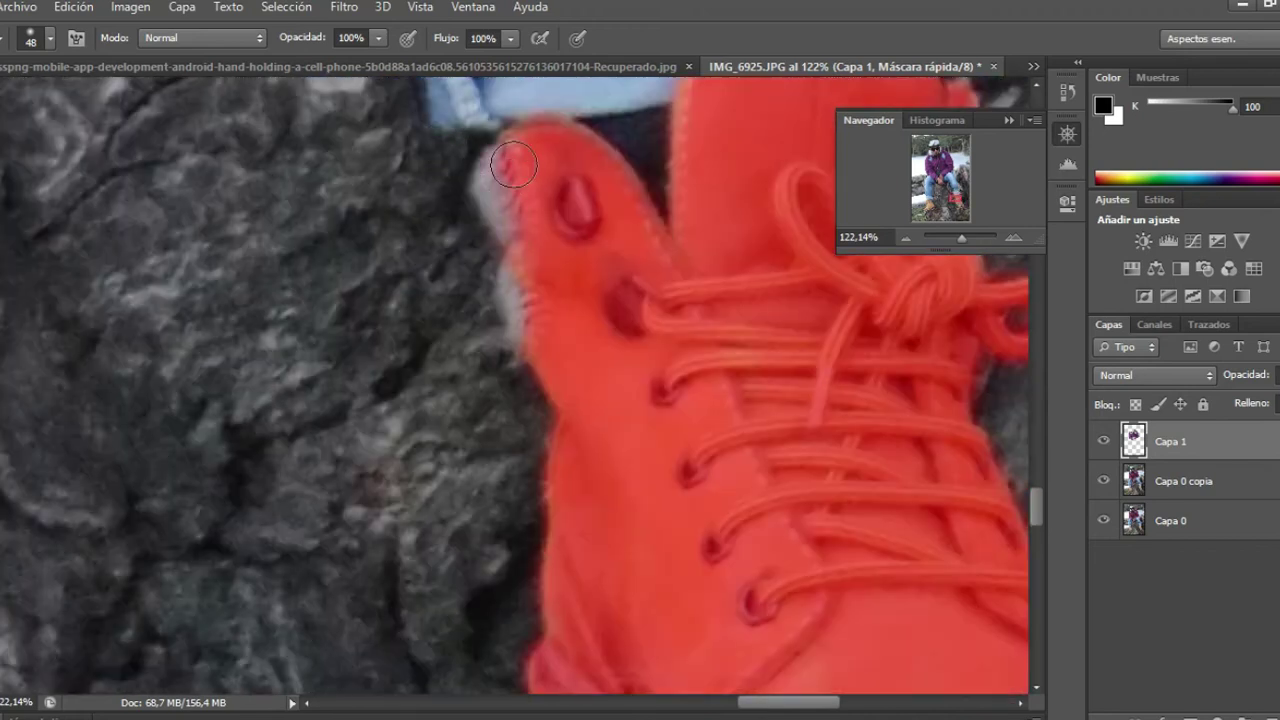
mouse_move(487, 150)
mouse_down()
mouse_move(515, 195)
mouse_move(488, 188)
mouse_move(530, 261)
mouse_move(520, 330)
mouse_move(540, 327)
mouse_up()
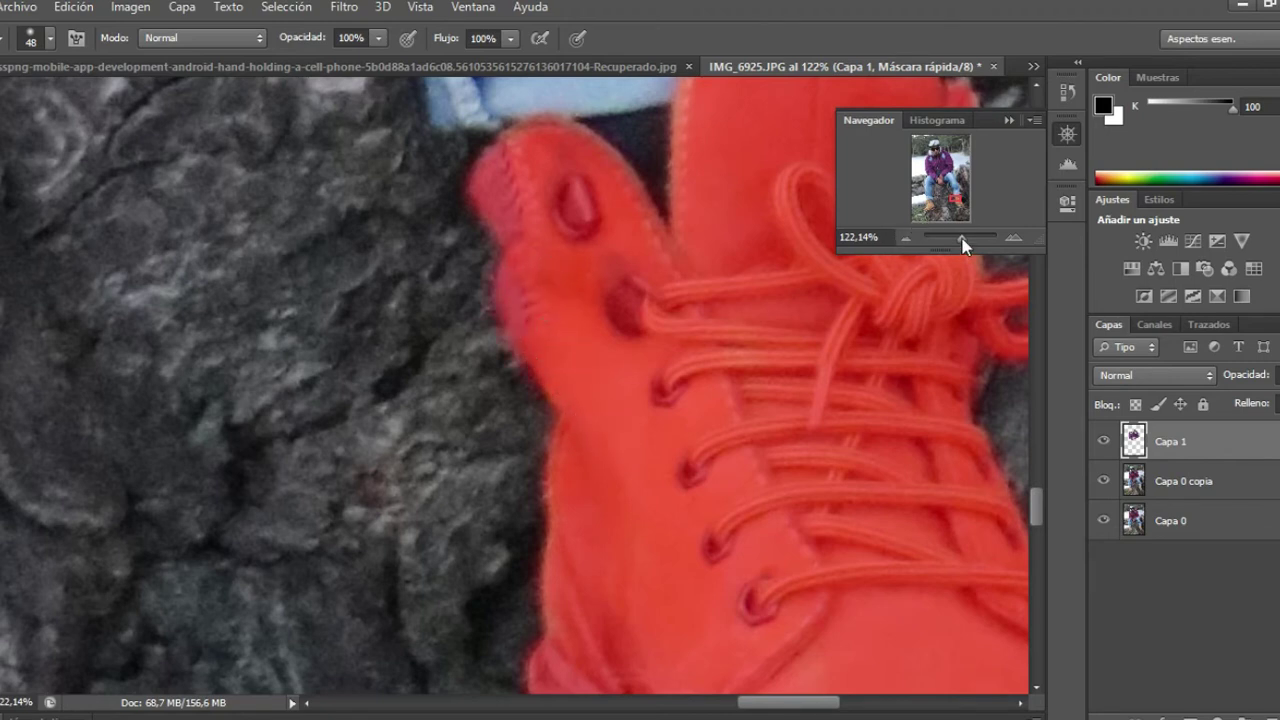
drag(963, 245, 955, 249)
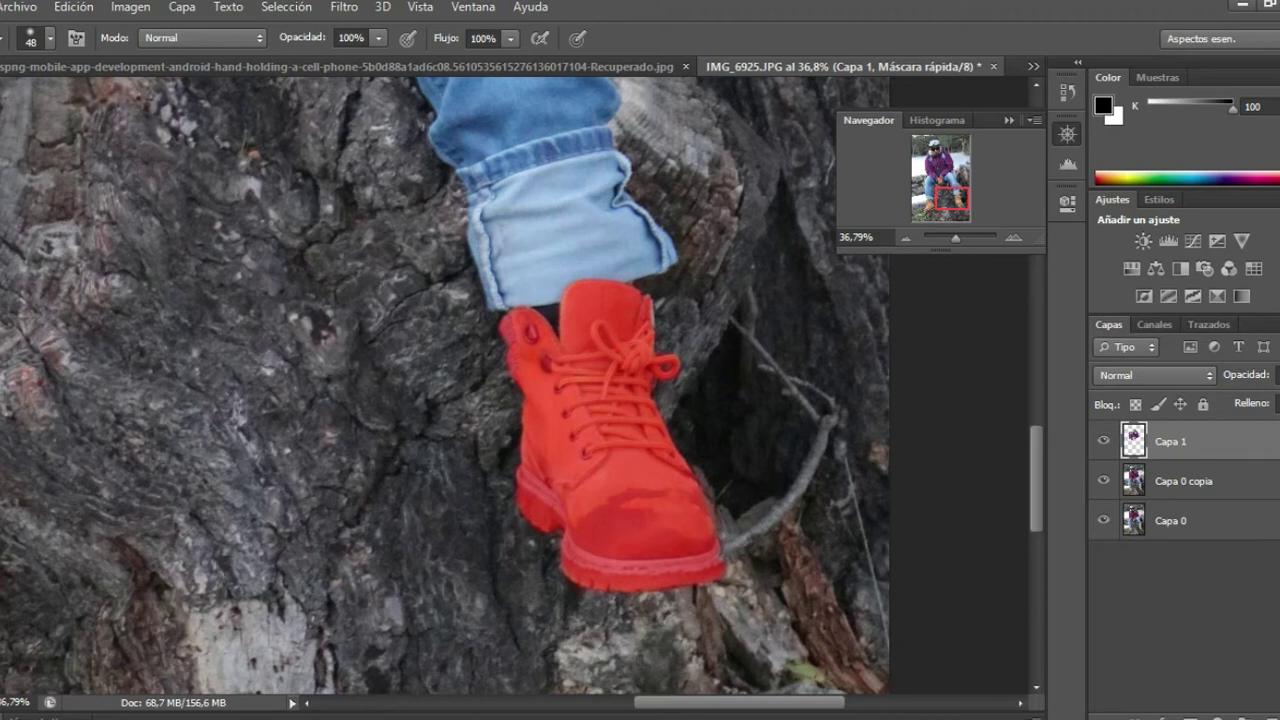
Cycle through the screen display modes and return to standard screen mode
key(f)
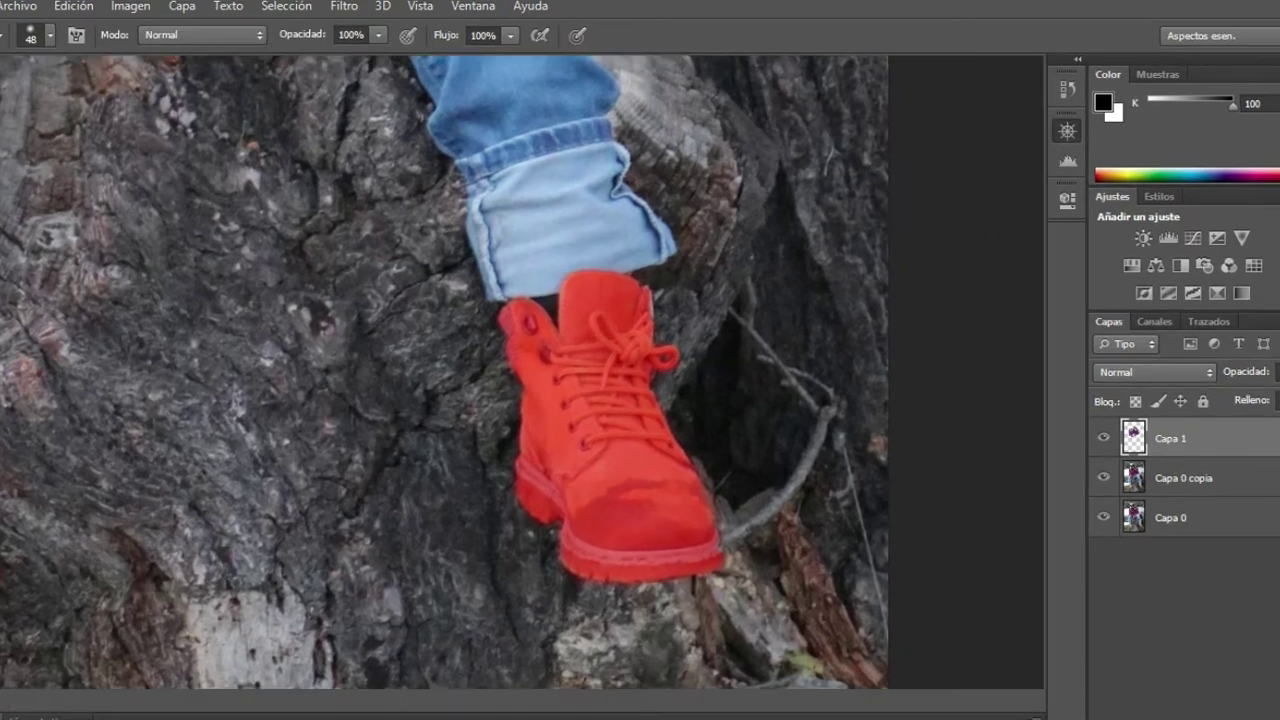
key(f)
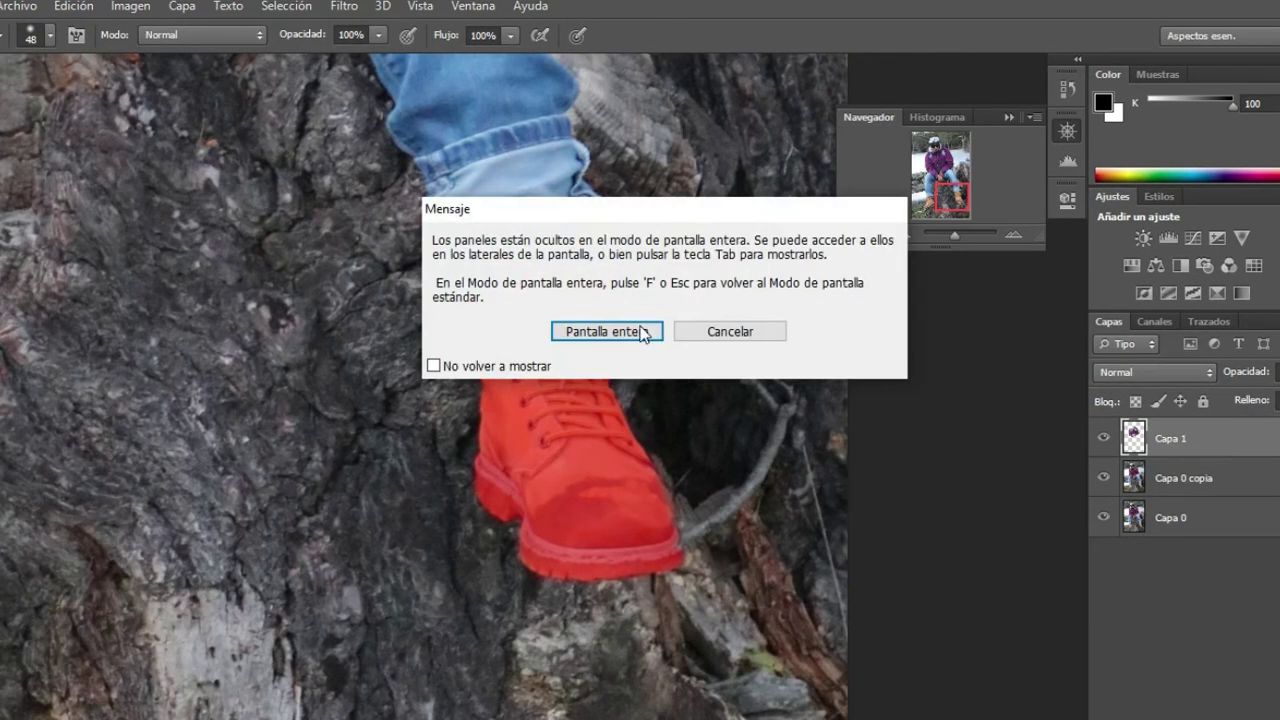
click(726, 331)
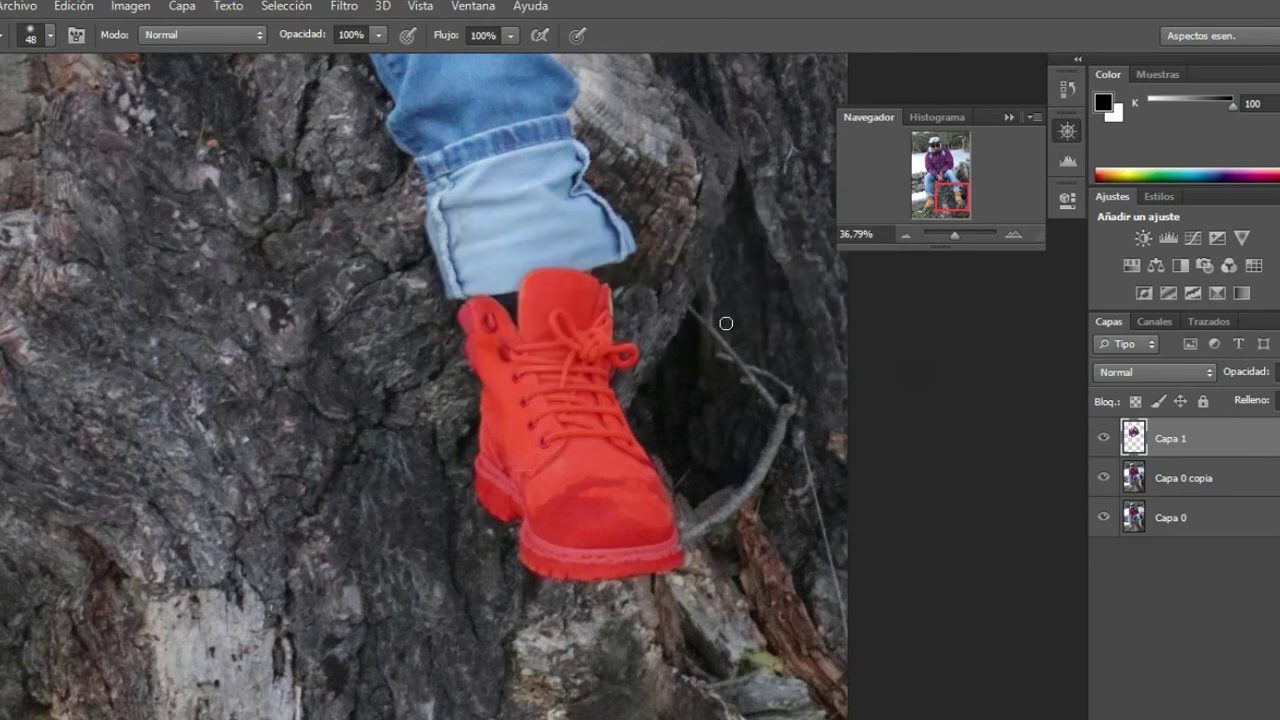
key(f)
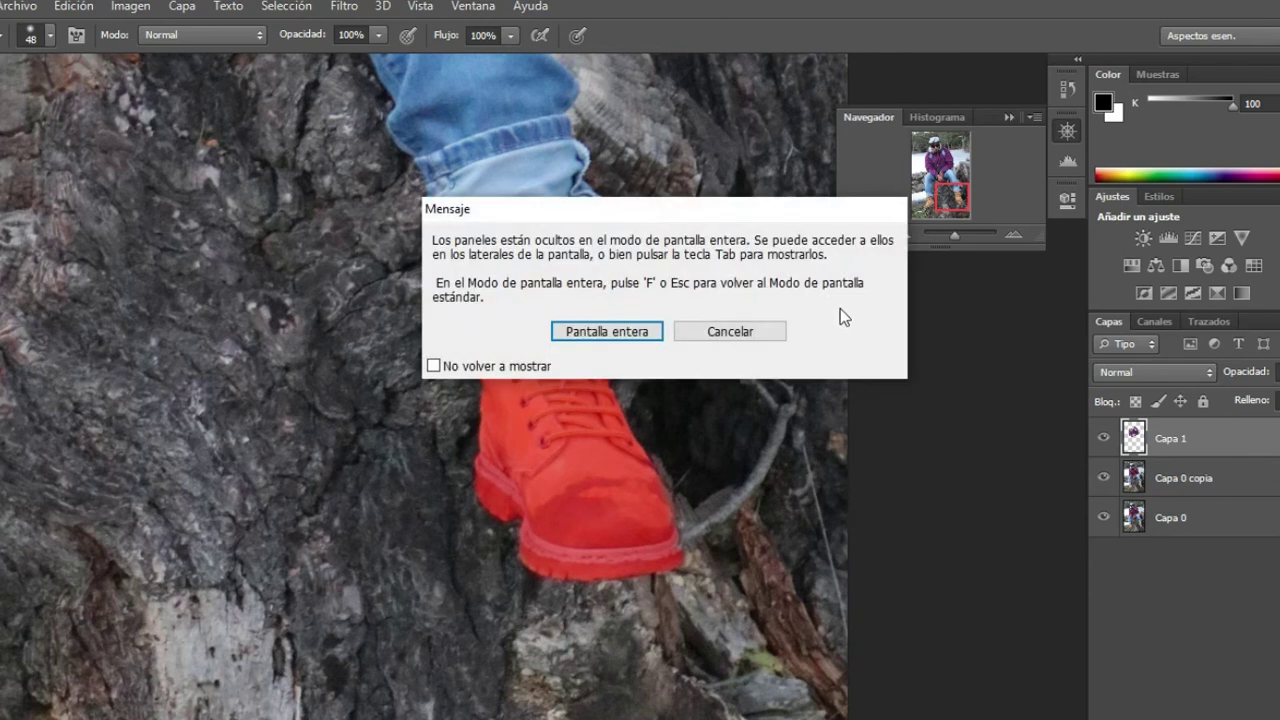
click(622, 336)
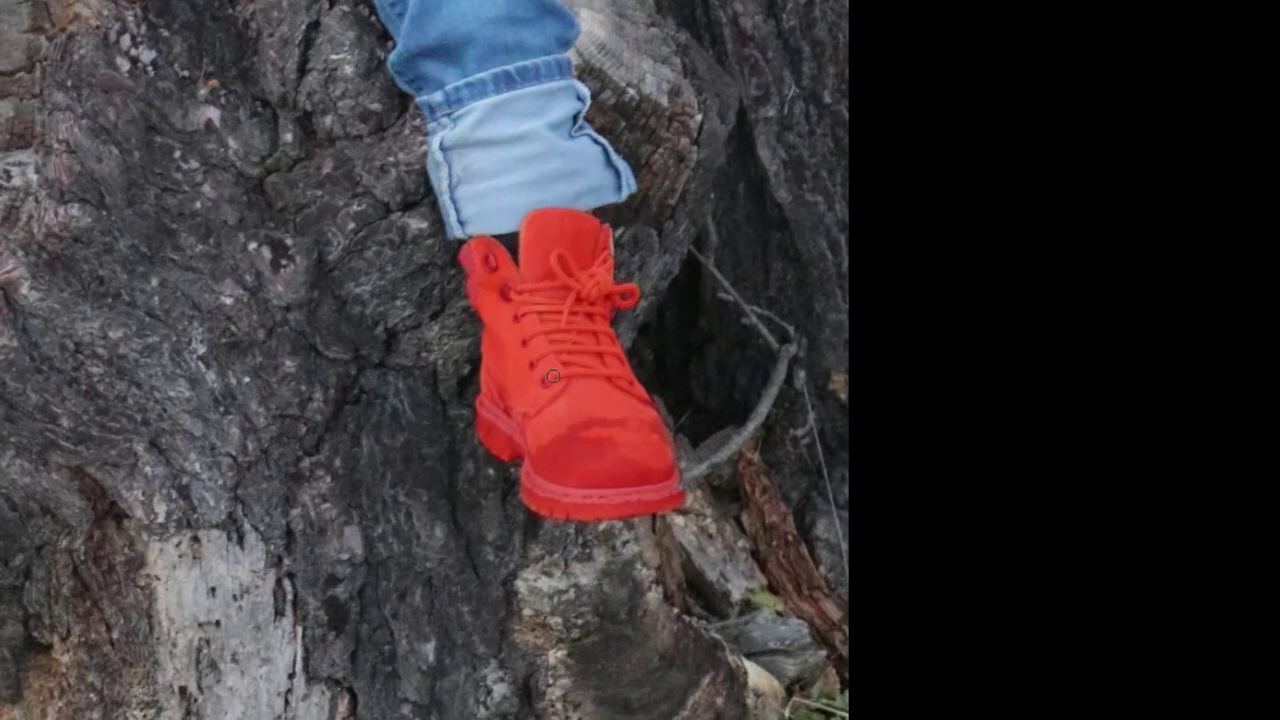
key(f)
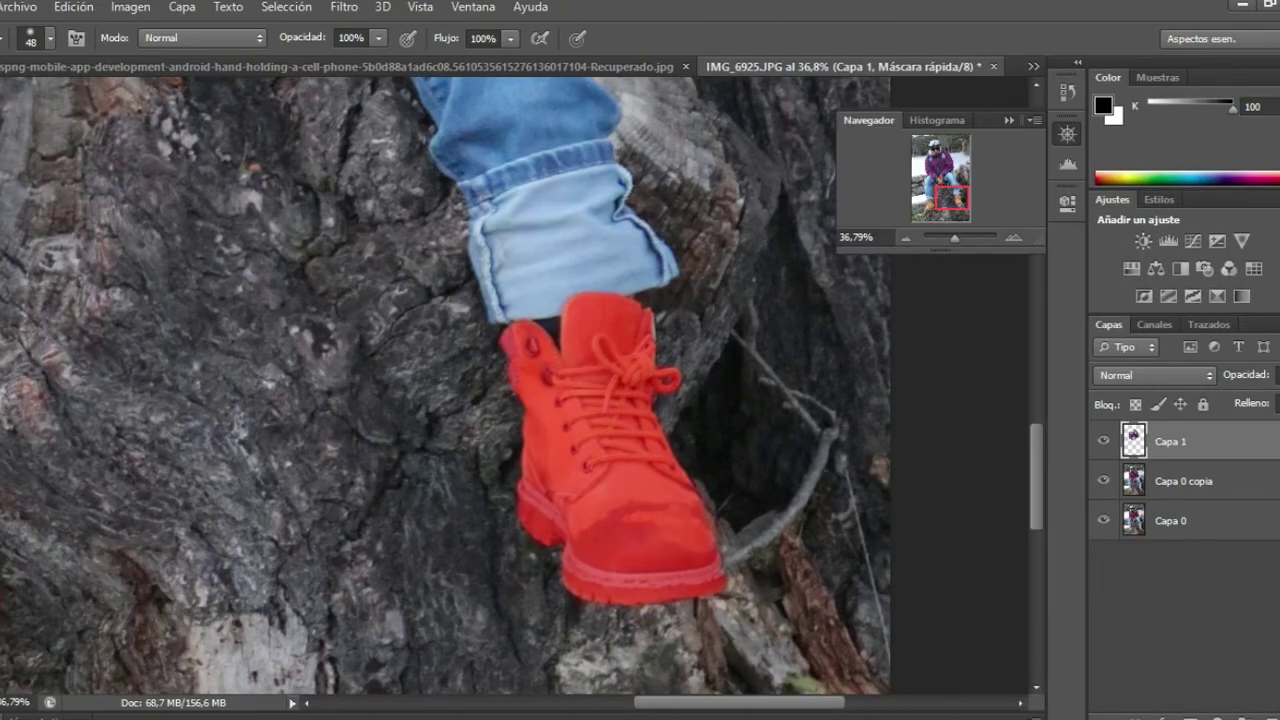
Exit Quick Mask and invert the selection so only the boots are selected
key(q)
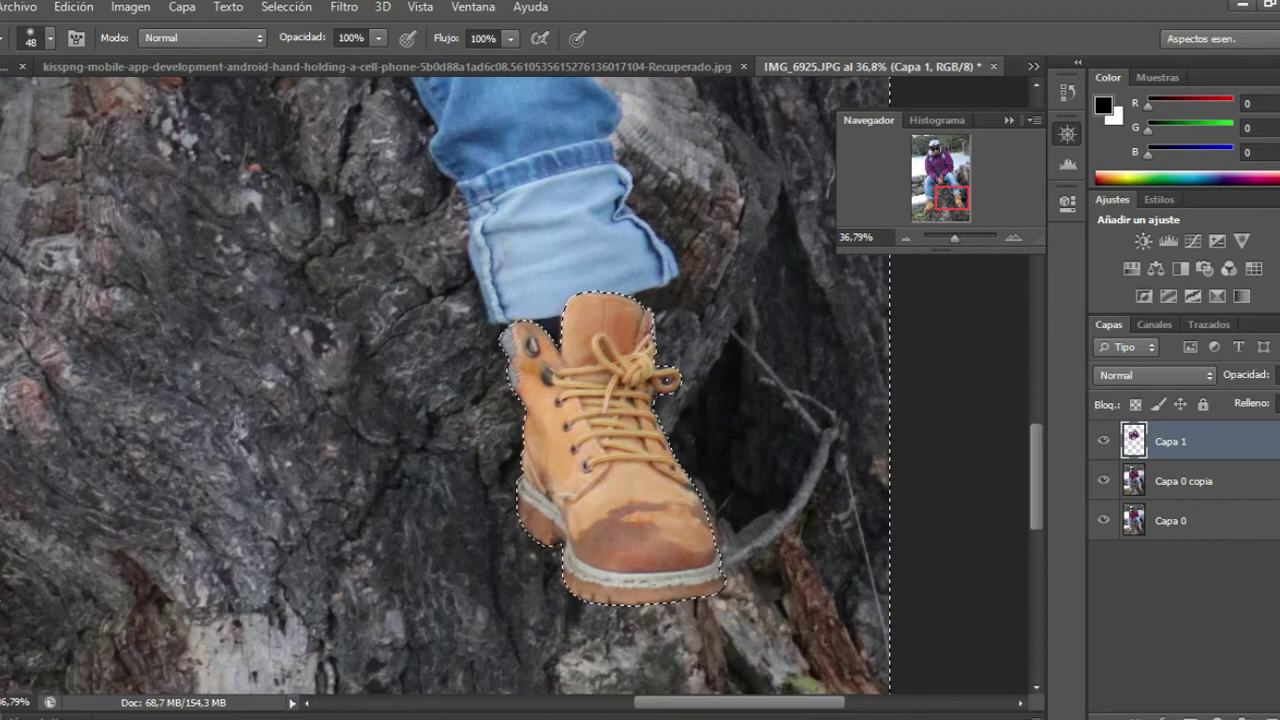
click(286, 7)
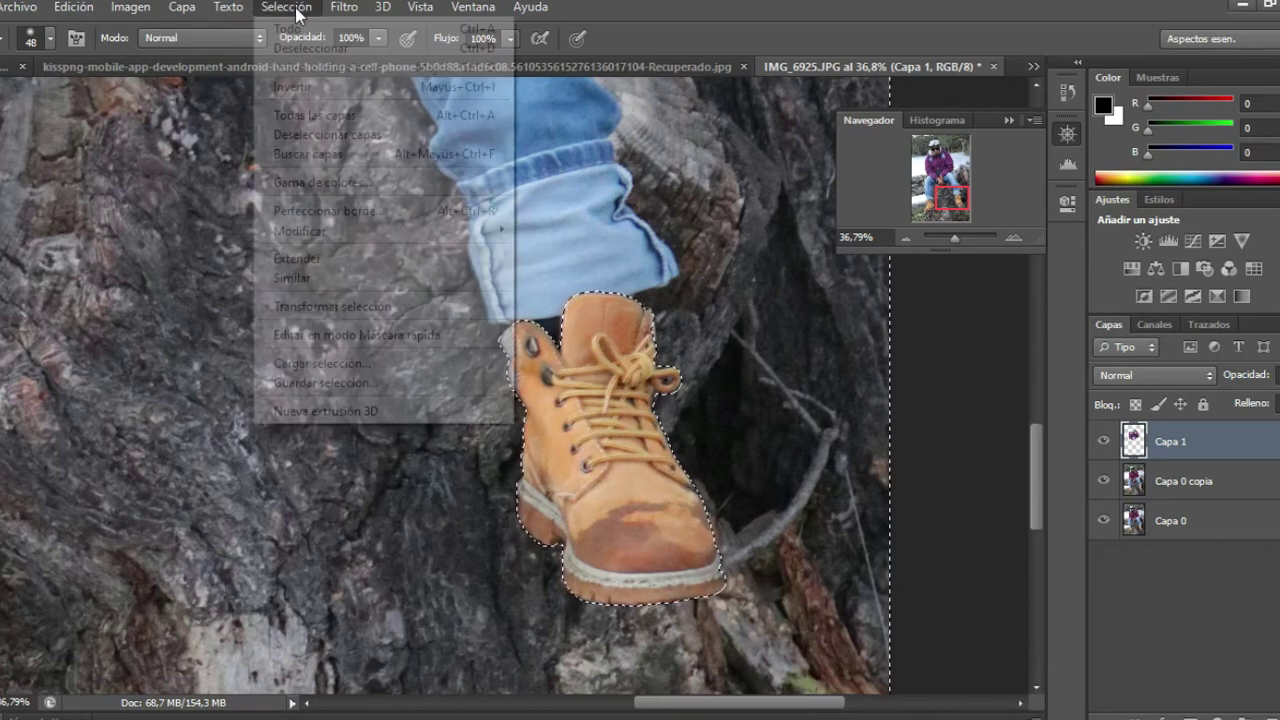
click(360, 87)
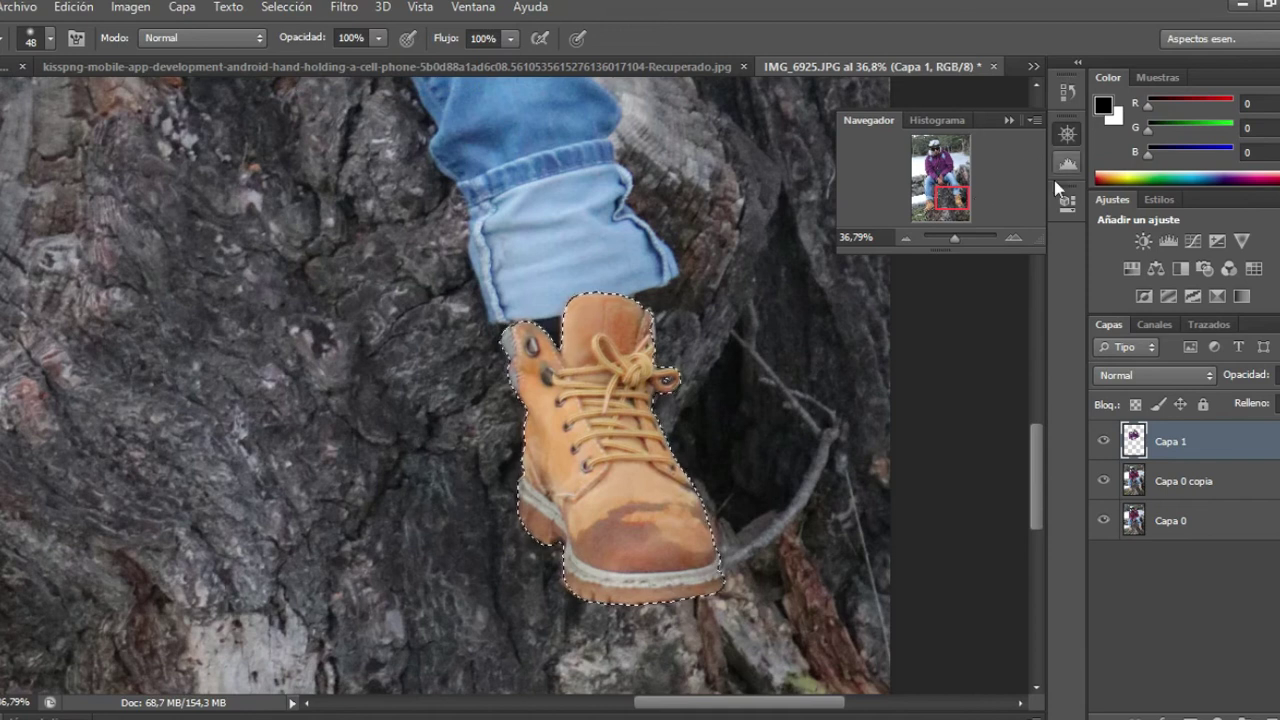
drag(954, 239, 955, 255)
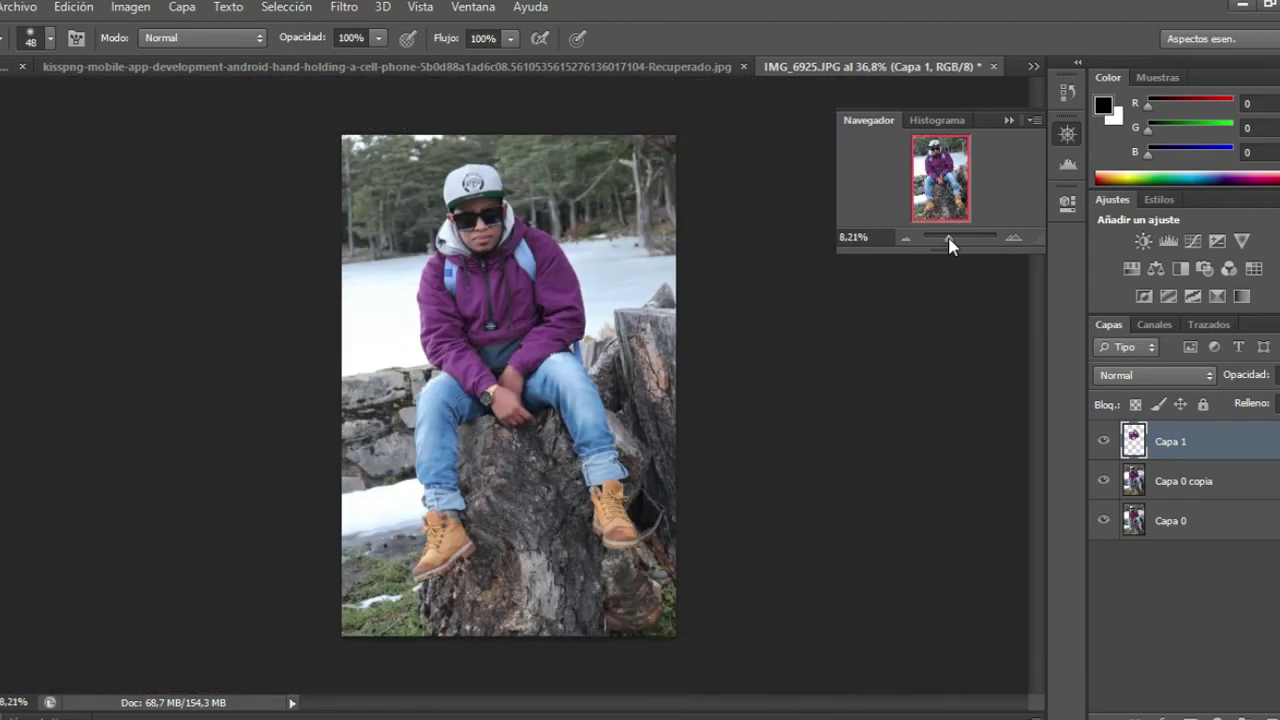
key(ctrl+j)
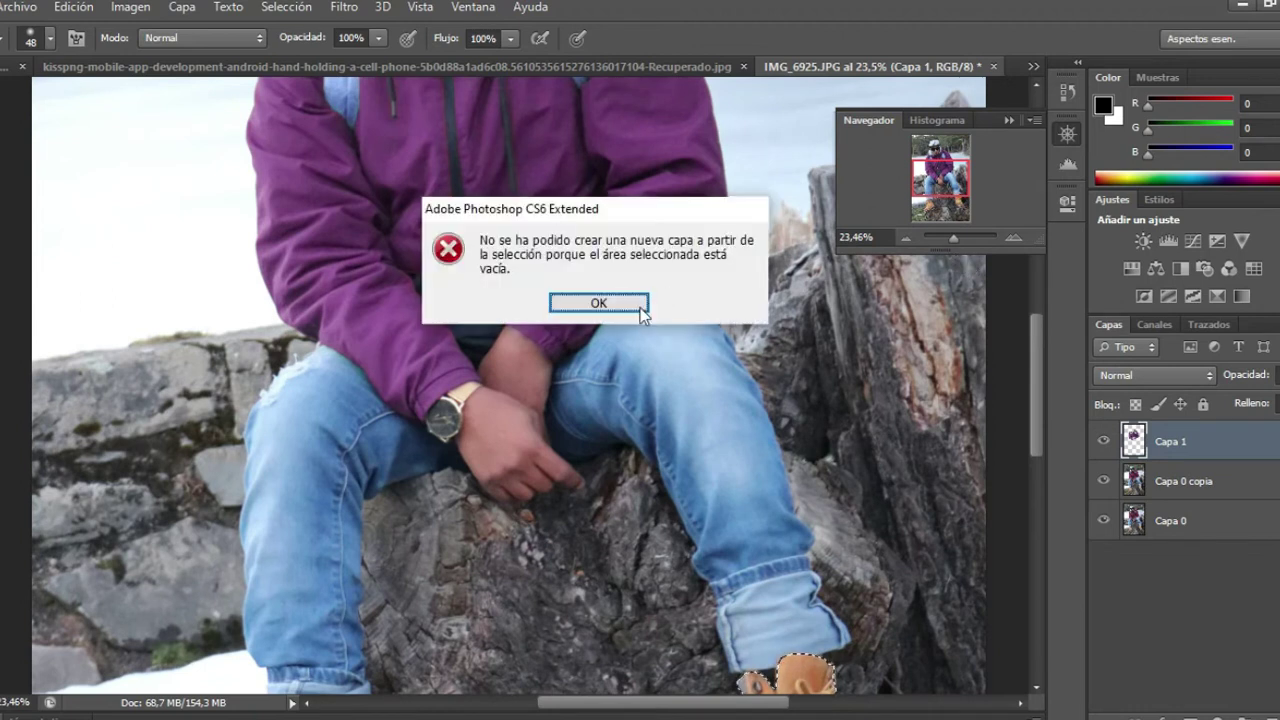
click(630, 305)
Select Capa 0 copia and copy the boots onto a new layer, Capa 2
click(1178, 488)
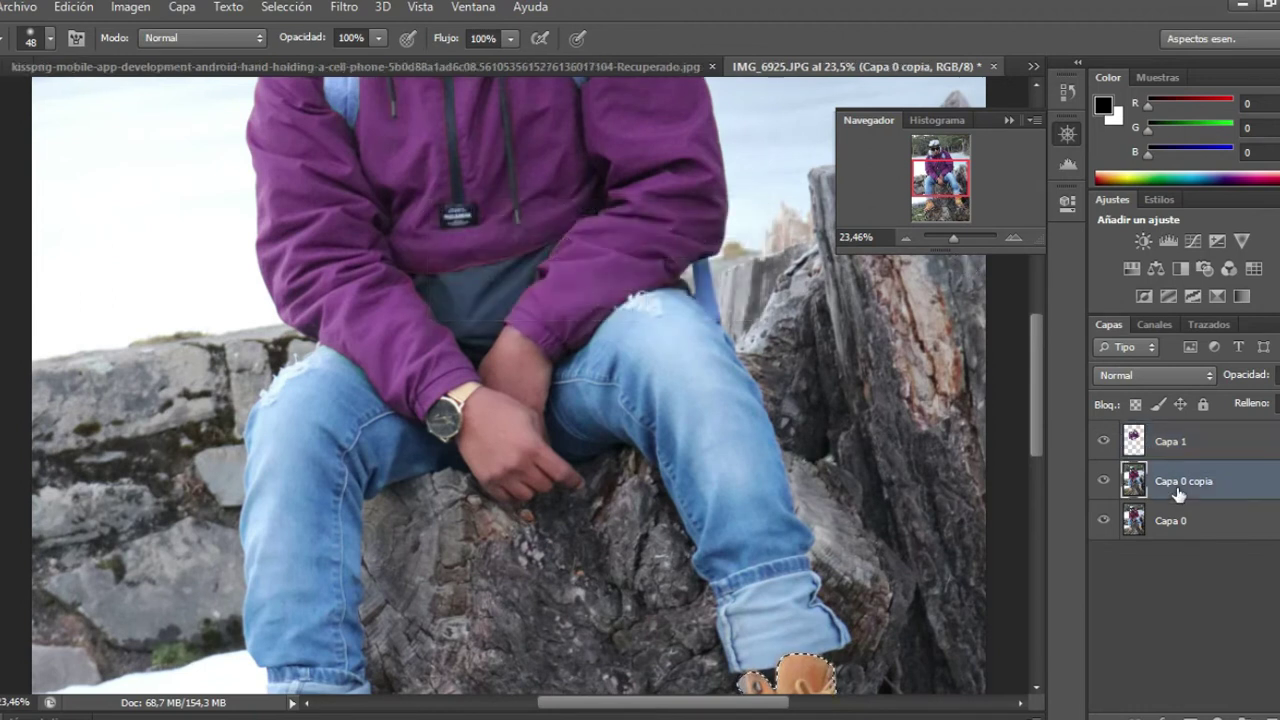
click(1176, 522)
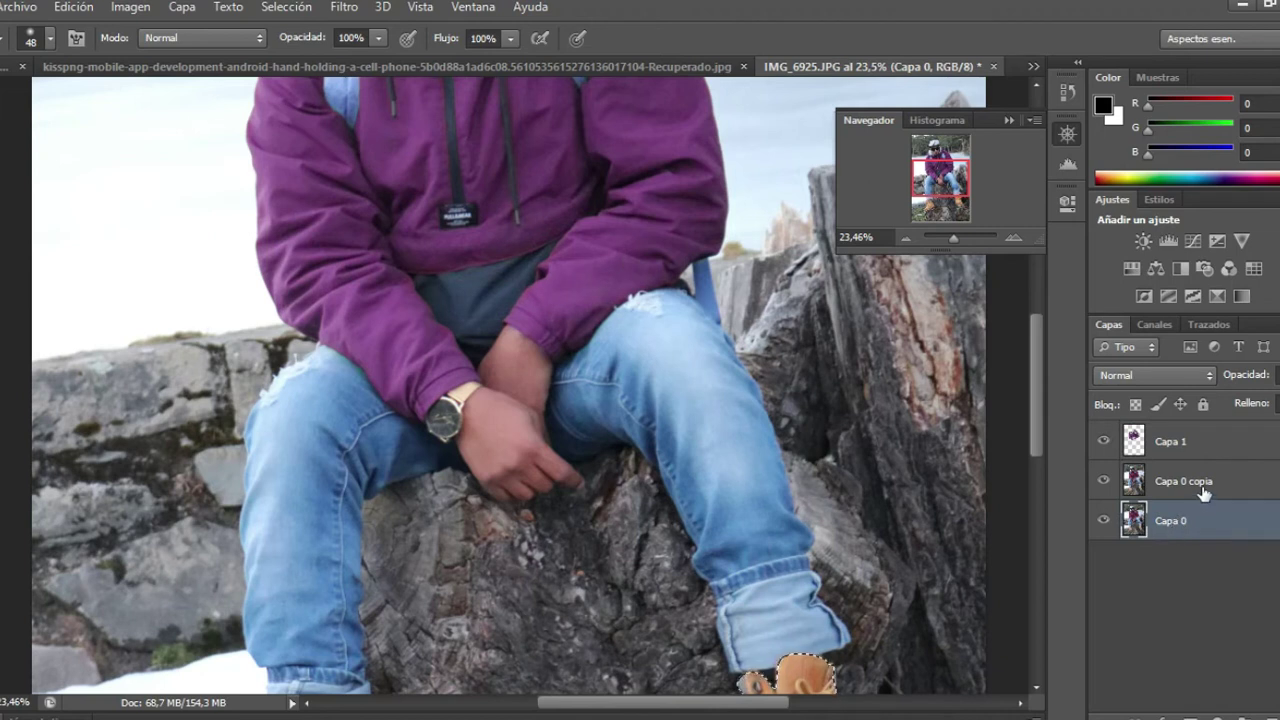
click(1203, 491)
key(ctrl+shift+alt+n)
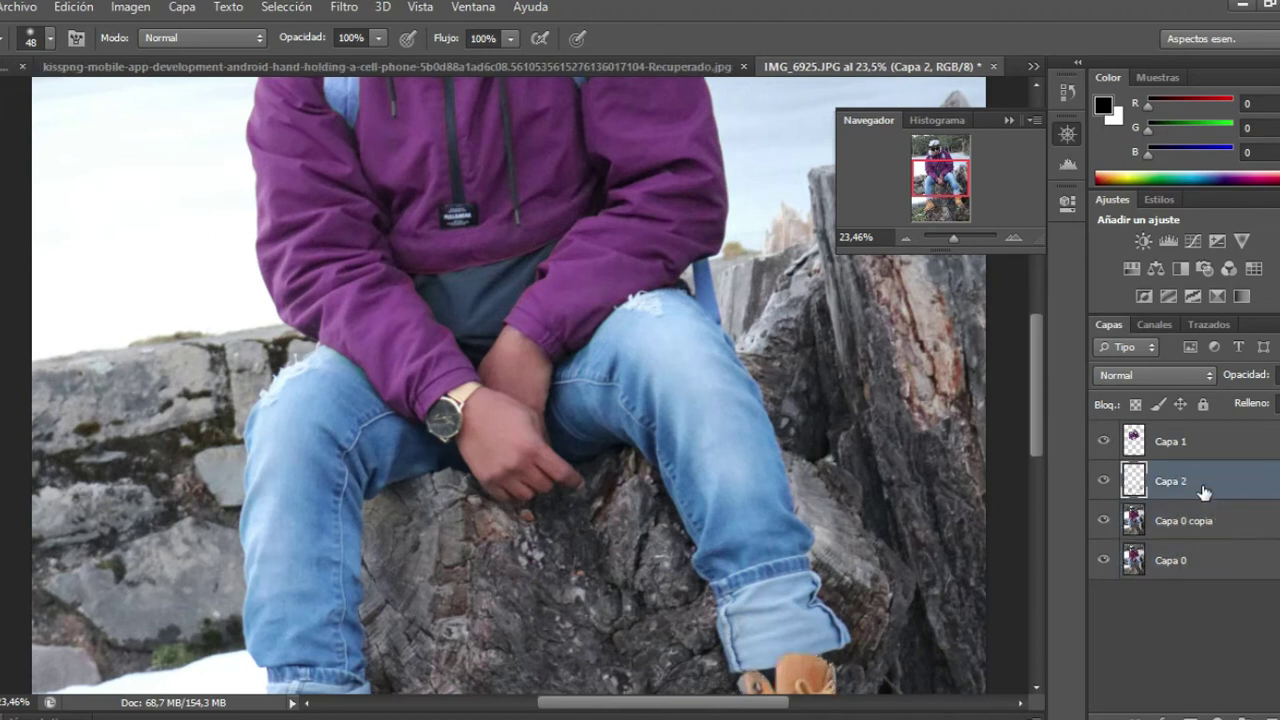
drag(1040, 370, 1034, 418)
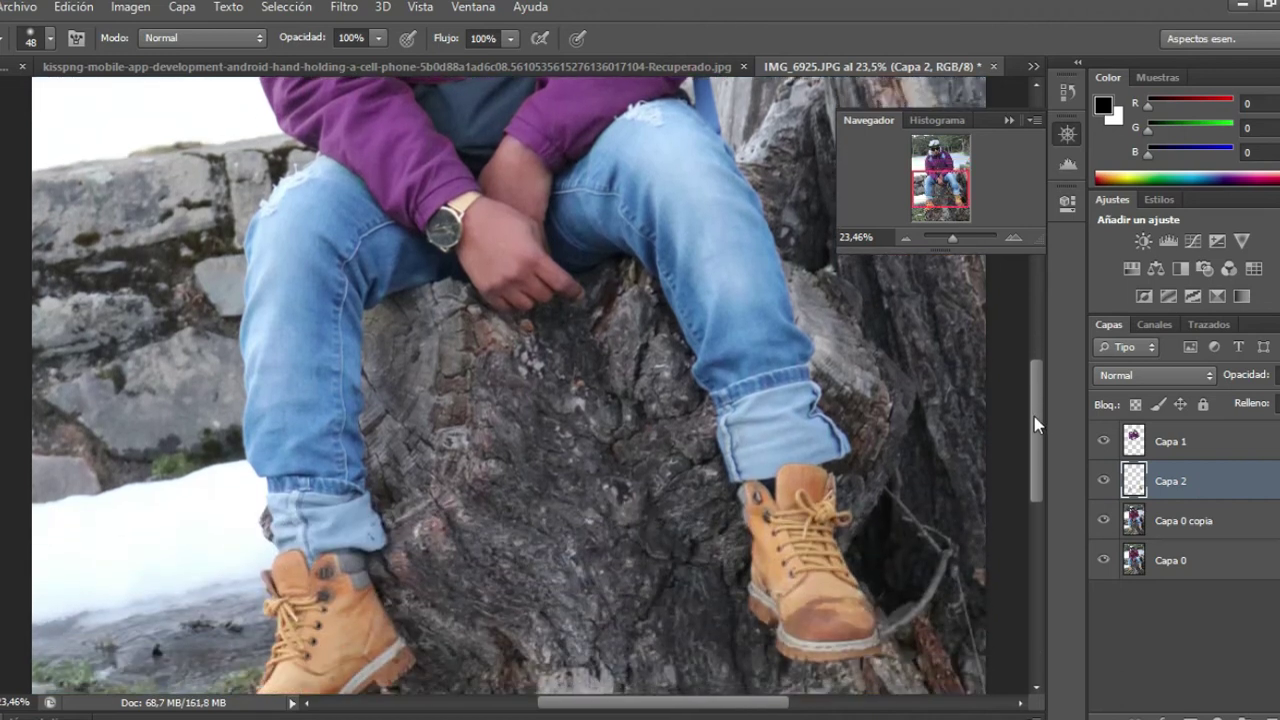
Open Hue/Saturation with Ctrl+U, enable Colorize, and set a rough starting hue and saturation for the boots
key(ctrl+u)
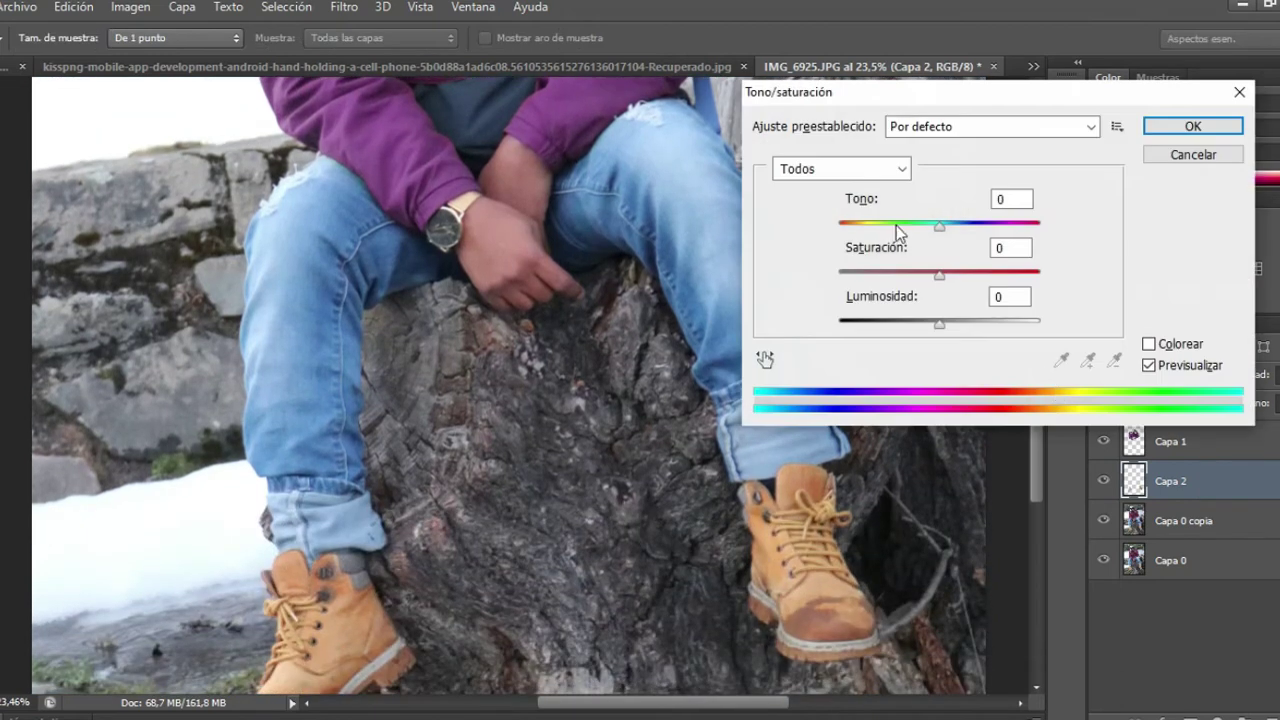
click(1148, 344)
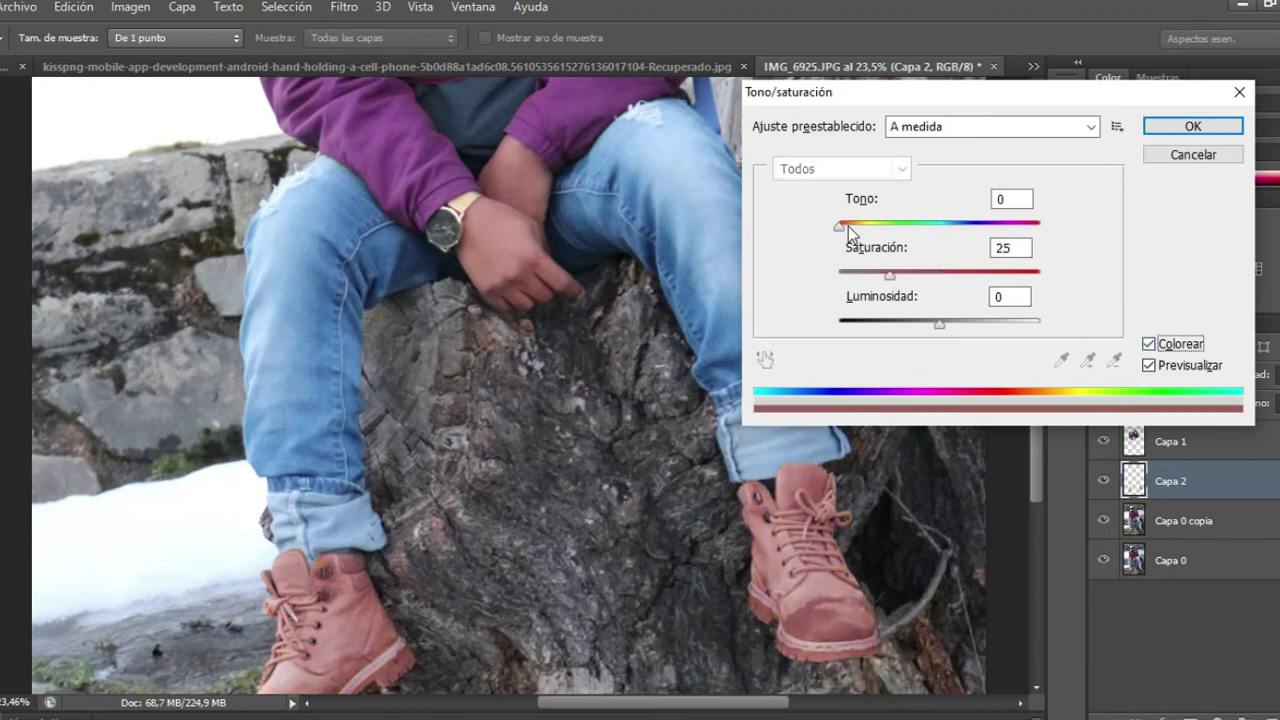
drag(893, 272, 910, 274)
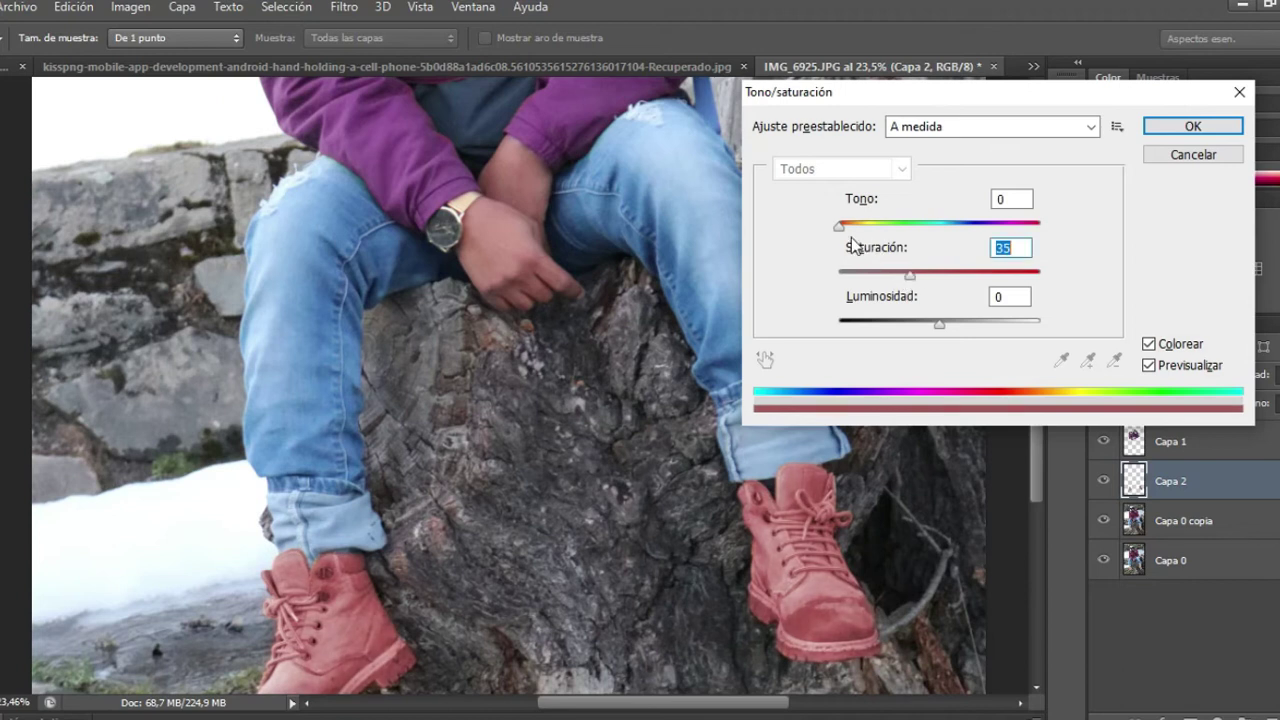
drag(839, 225, 1001, 205)
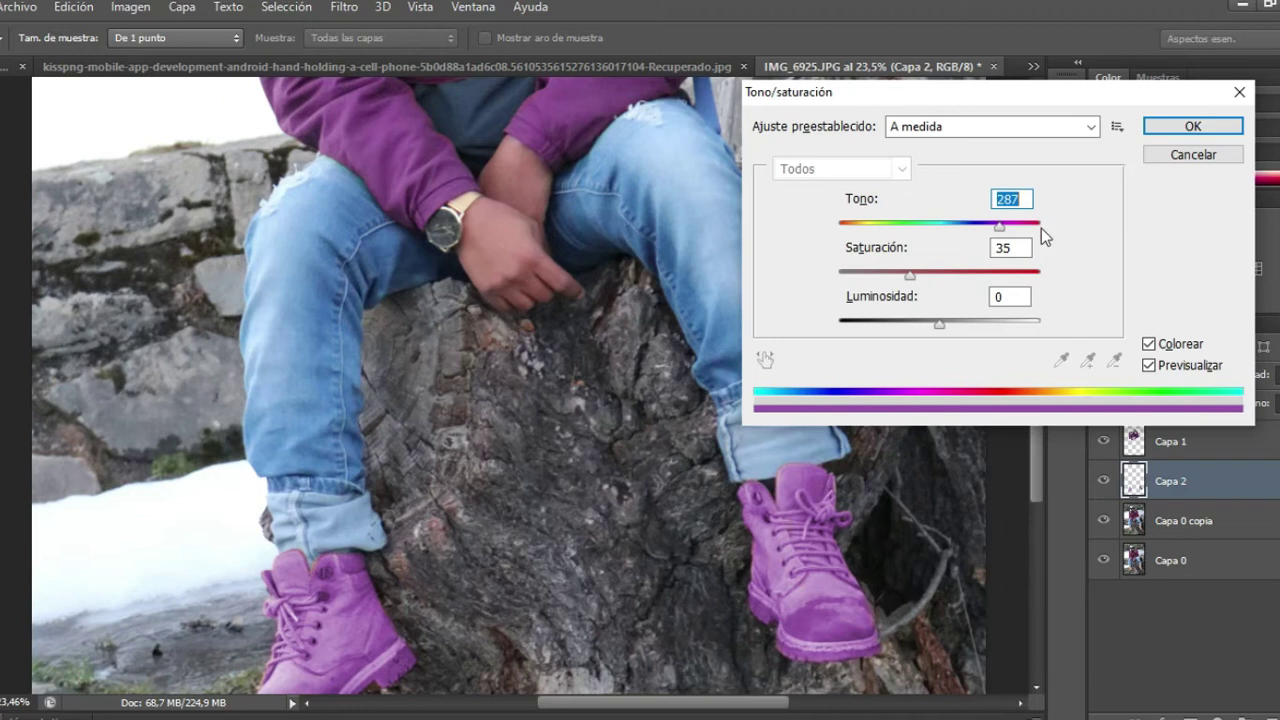
Enter hue 244, then nudge the hue toward a magenta-violet for the boots
text(244)
key(shift+Down)
key(shift+Down)
key(shift+Down)
key(shift+Down)
key(shift+Down)
key(shift+Down)
key(shift+Down)
key(shift+Down)
key(shift+Down)
key(shift+Up)
key(shift+Up)
key(Up)
key(Up)
key(Up)
key(shift+Up)
key(shift+Up)
key(shift+Up)
key(Up)
key(Up)
key(Up)
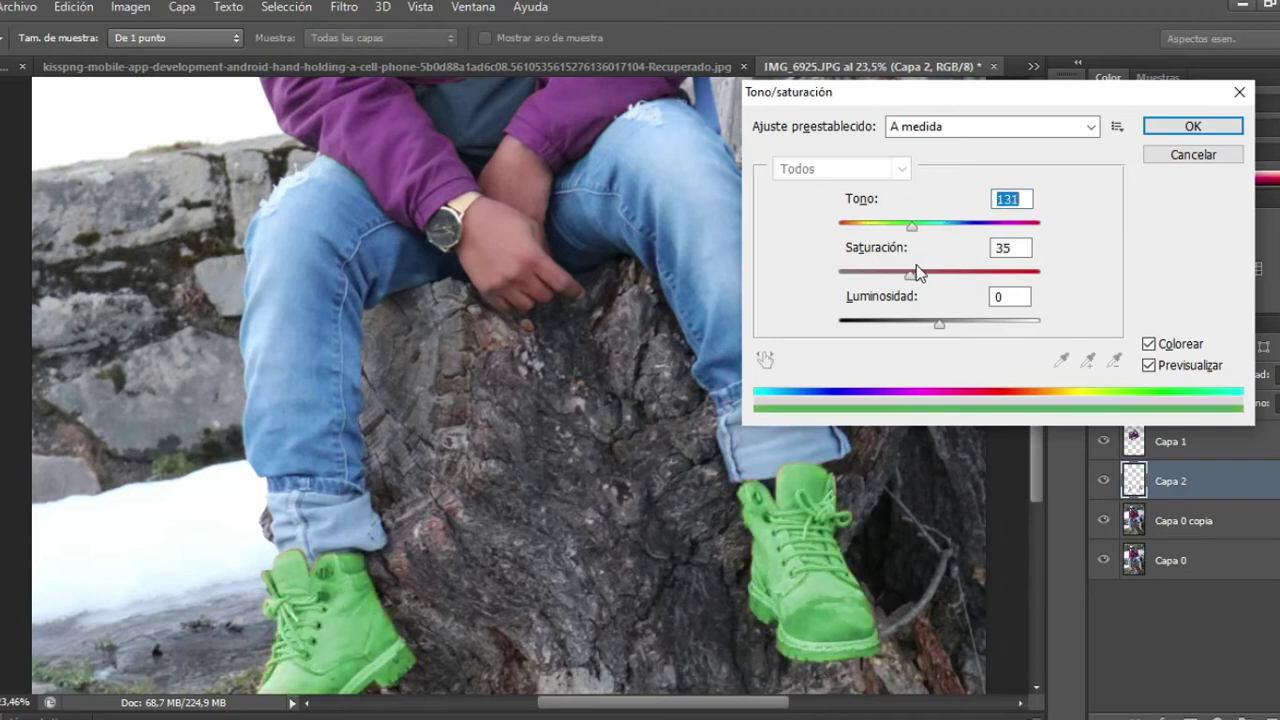
key(shift+Up)
key(shift+Up)
key(shift+Up)
key(shift+Up)
key(shift+Up)
key(shift+Up)
key(Up)
key(Up)
key(Up)
key(shift+Up)
key(shift+Up)
key(shift+Up)
key(shift+Up)
key(shift+Up)
key(shift+Up)
key(Up)
key(Up)
key(Up)
key(shift+Down)
key(shift+Down)
key(shift+Down)
key(shift+Down)
key(shift+Down)
key(shift+Down)
key(shift+Down)
key(shift+Down)
key(Down)
key(Down)
key(shift+Up)
key(shift+Up)
key(shift+Up)
key(shift+Up)
key(shift+Up)
key(shift+Up)
key(Up)
key(Up)
key(Up)
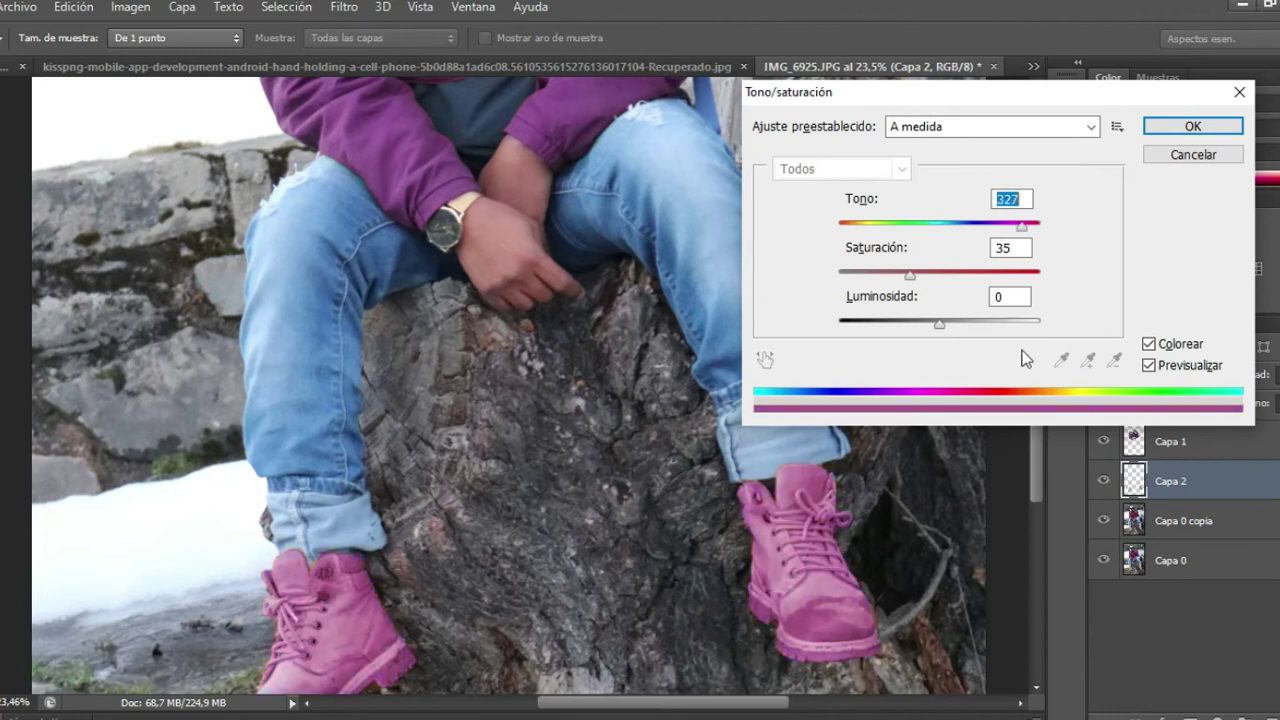
key(shift+Up)
Settle the boots at Tono 285, Saturación 61, Luminosidad -13 and apply the recolour
drag(1038, 229, 996, 229)
drag(911, 274, 962, 282)
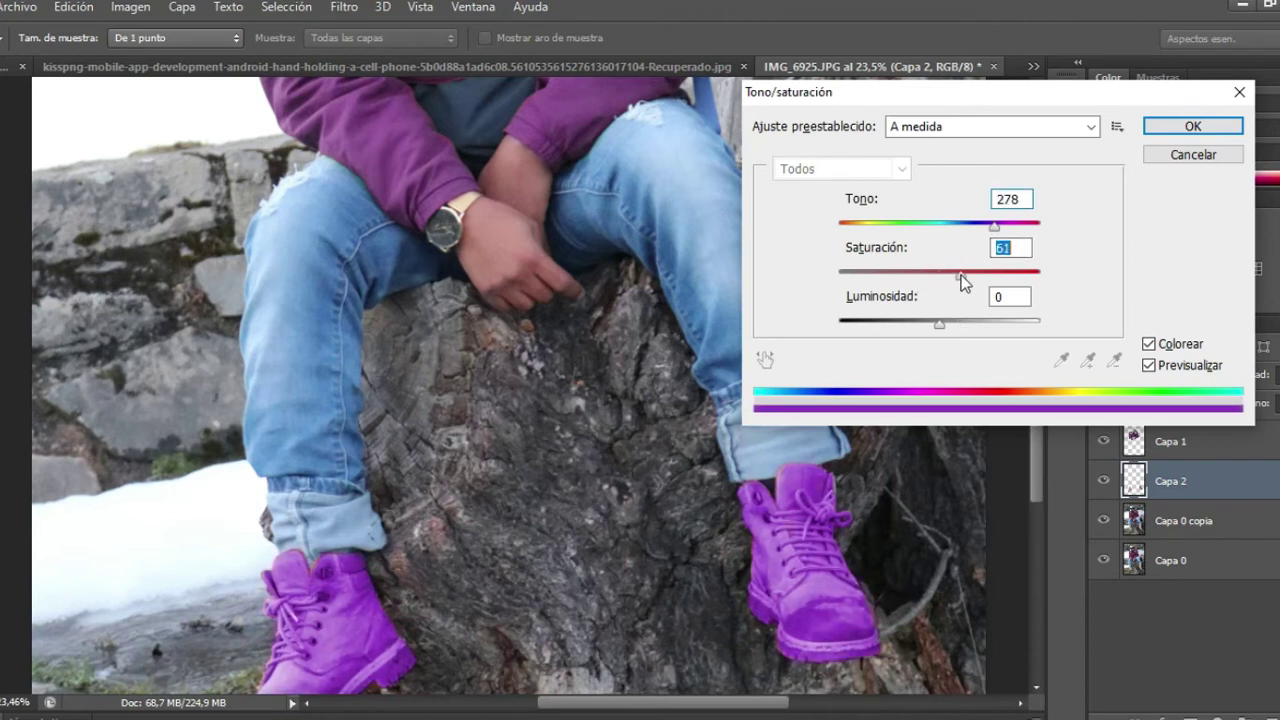
mouse_move(994, 229)
mouse_down()
mouse_move(980, 226)
mouse_move(1000, 226)
mouse_up()
drag(938, 320, 926, 321)
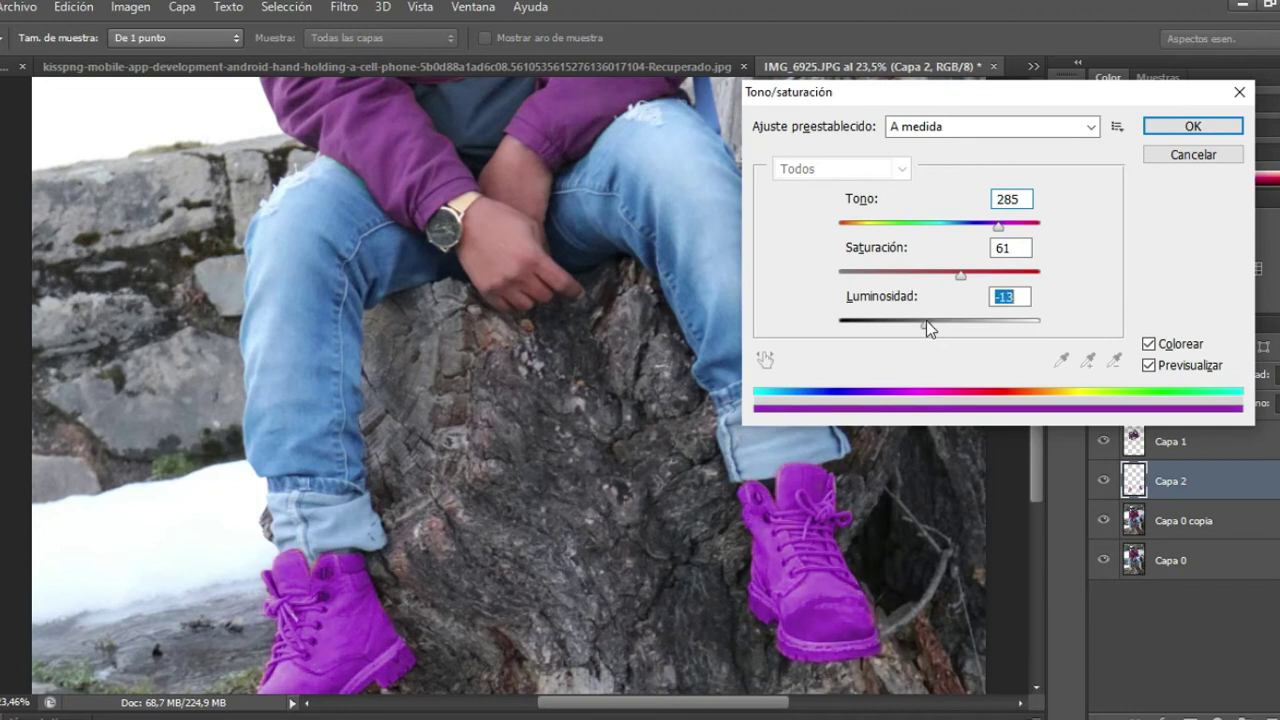
click(1210, 126)
click(1210, 126)
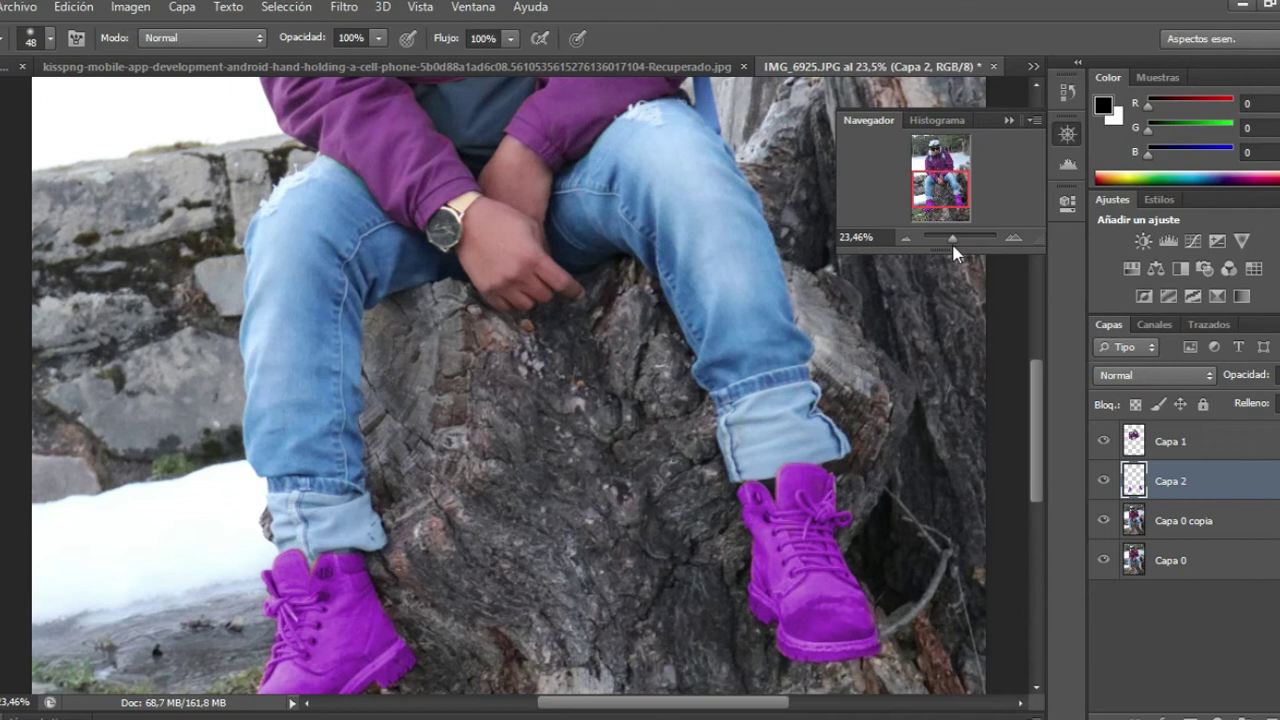
drag(948, 248, 949, 243)
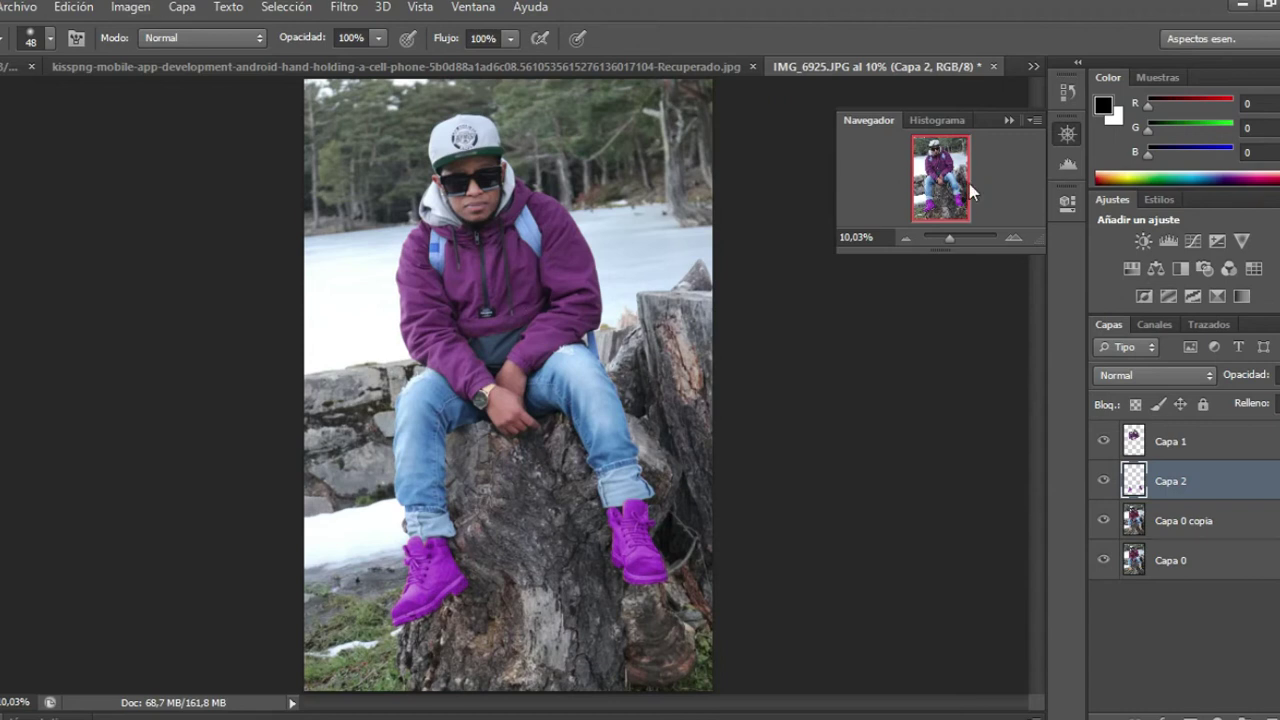
Zoom in with the Navigator and move the view down onto the purple boots
drag(949, 239, 955, 239)
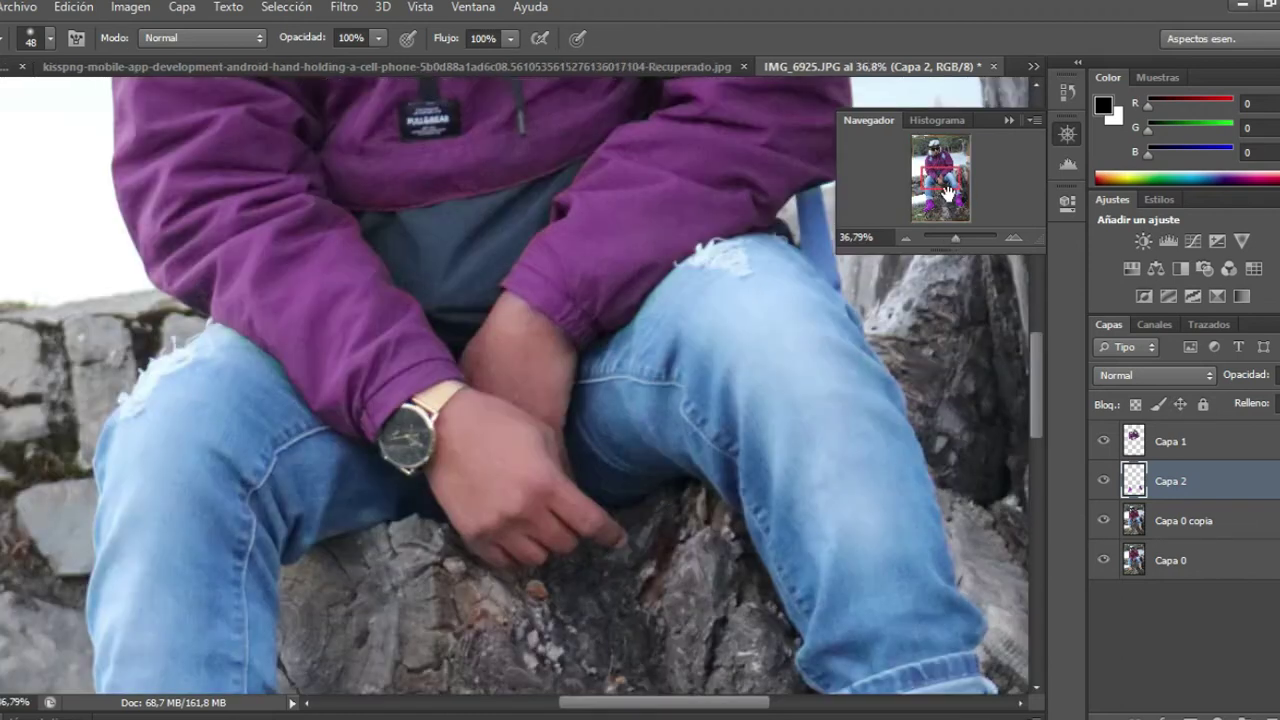
mouse_move(947, 192)
mouse_down()
mouse_move(961, 243)
mouse_move(960, 198)
mouse_up()
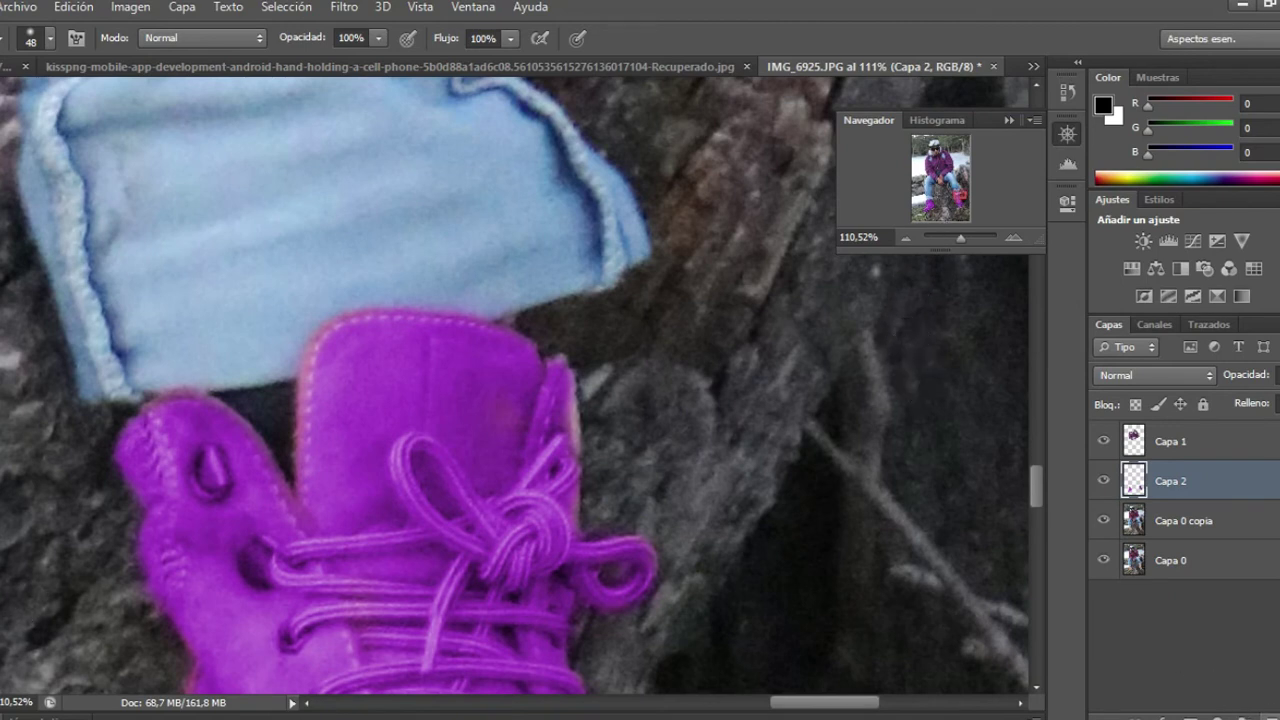
Sample the boot's purple as the paint colour and add a new layer, Capa 3
click(1103, 105)
click(343, 475)
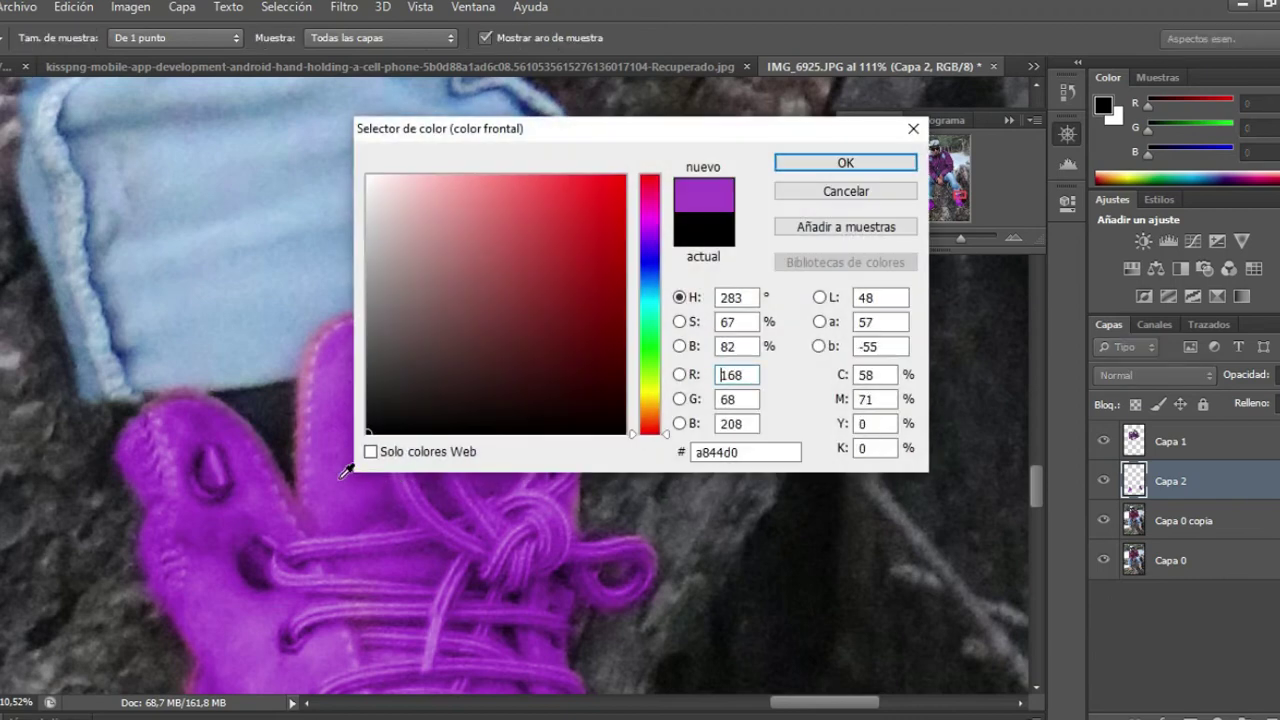
click(845, 162)
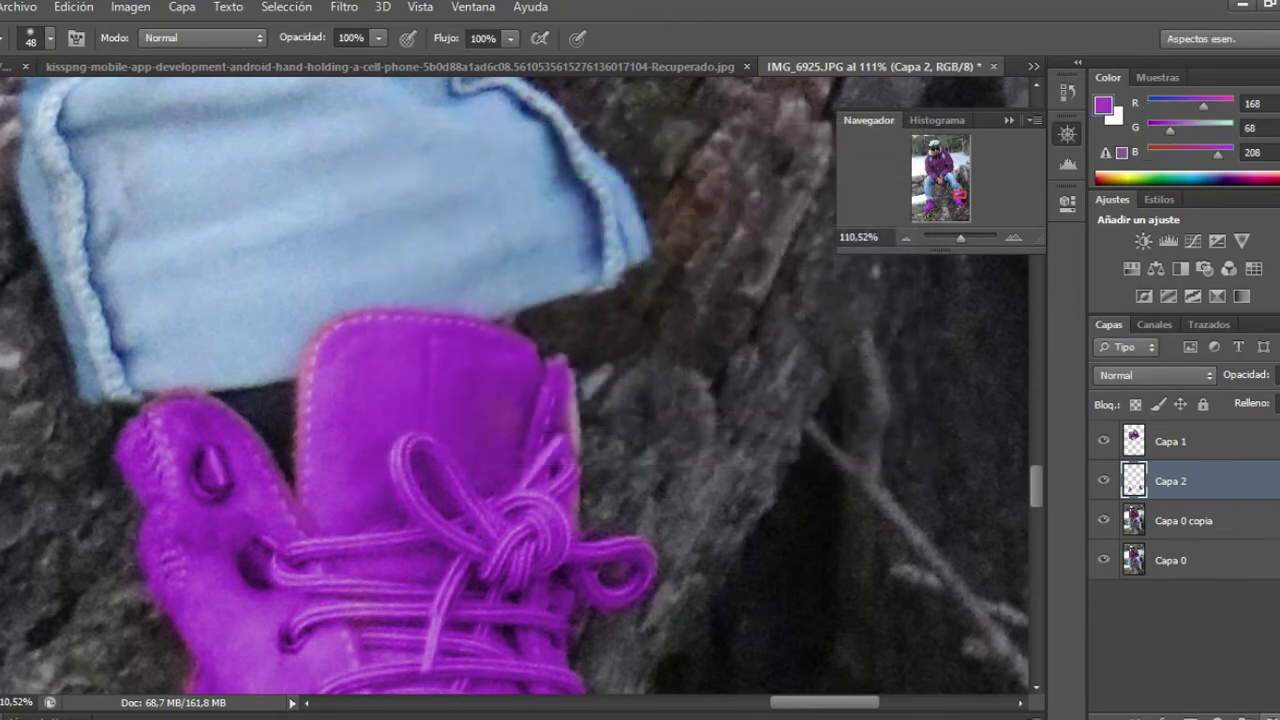
click(1262, 714)
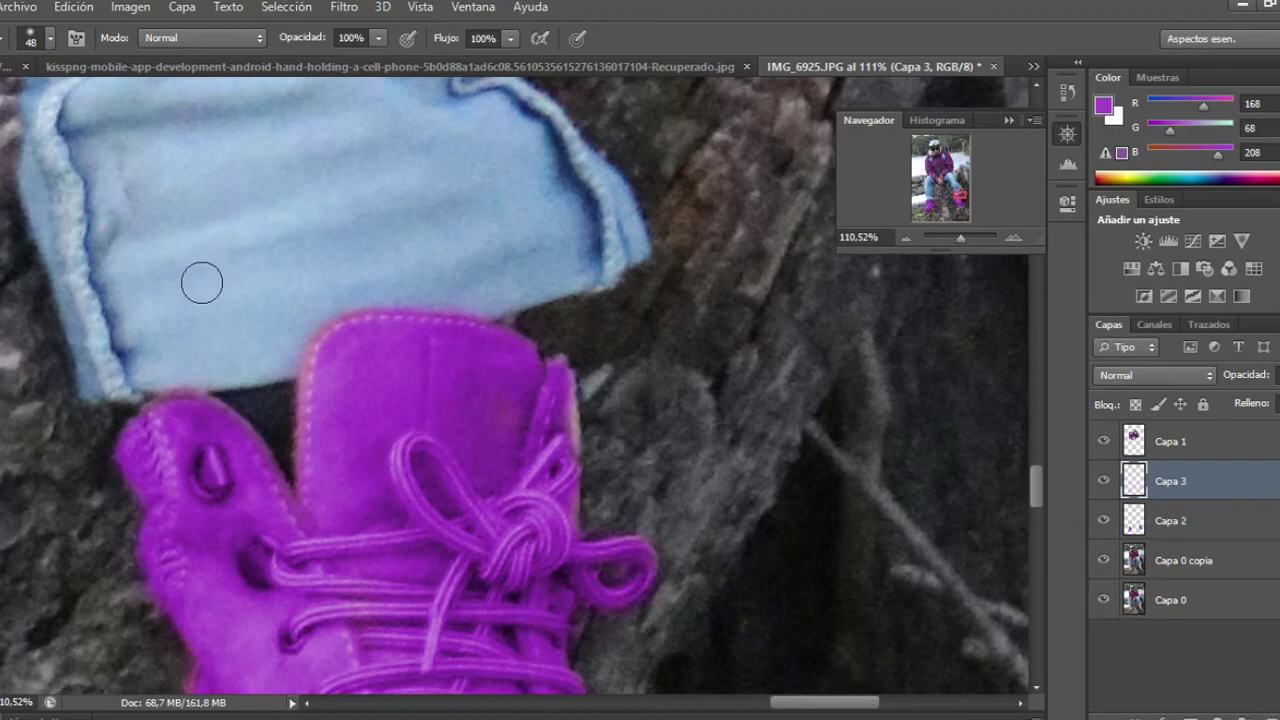
Paint a purple stroke across the boot top with a 19 px brush and glance at blend modes
click(52, 38)
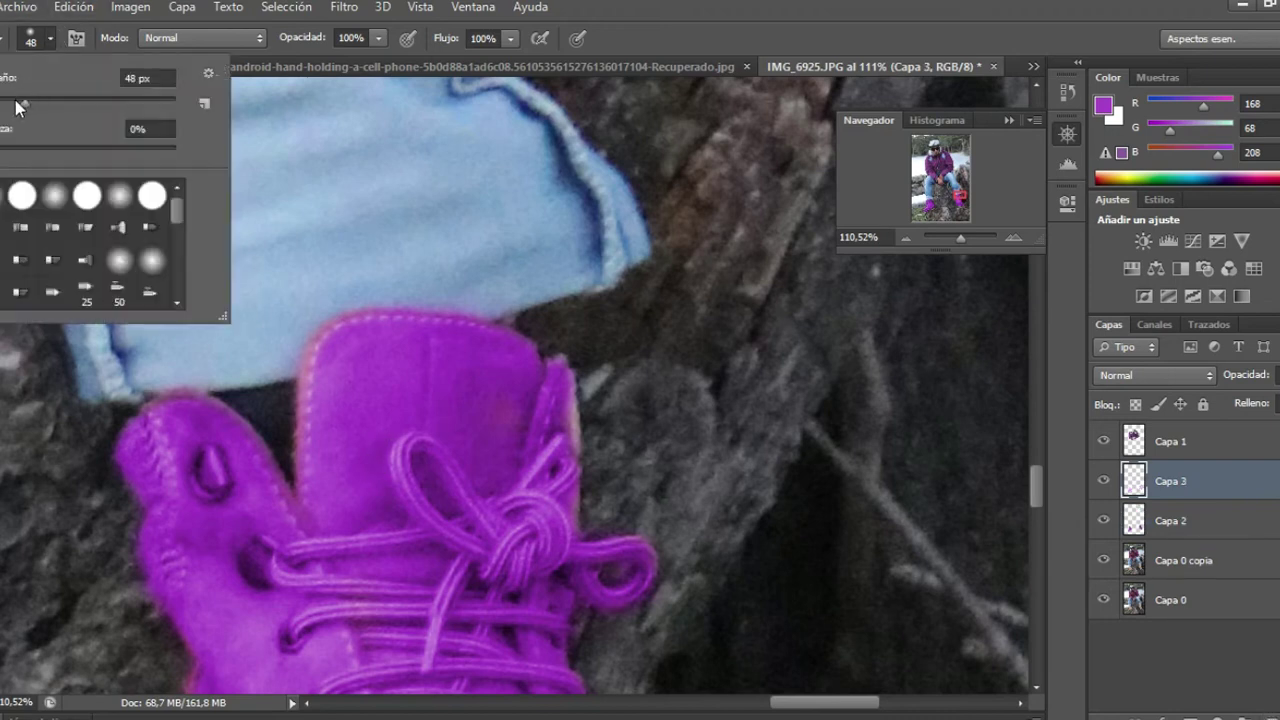
key(Return)
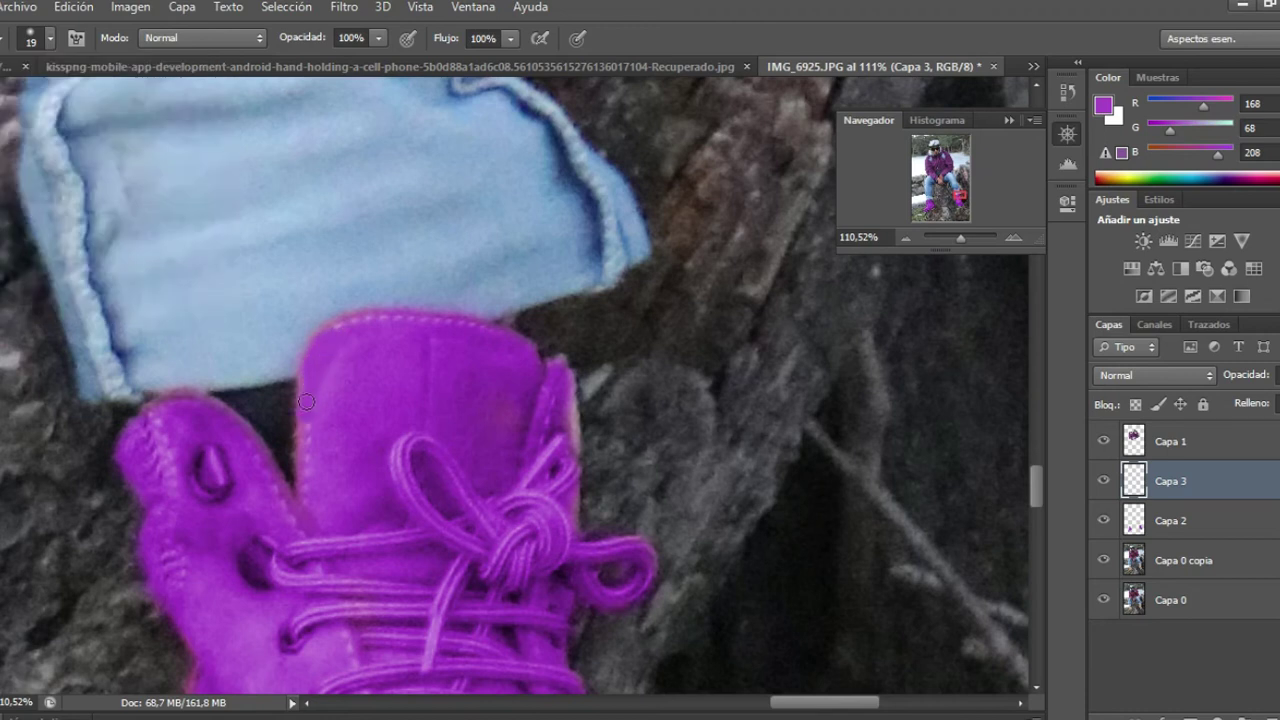
drag(334, 332, 495, 385)
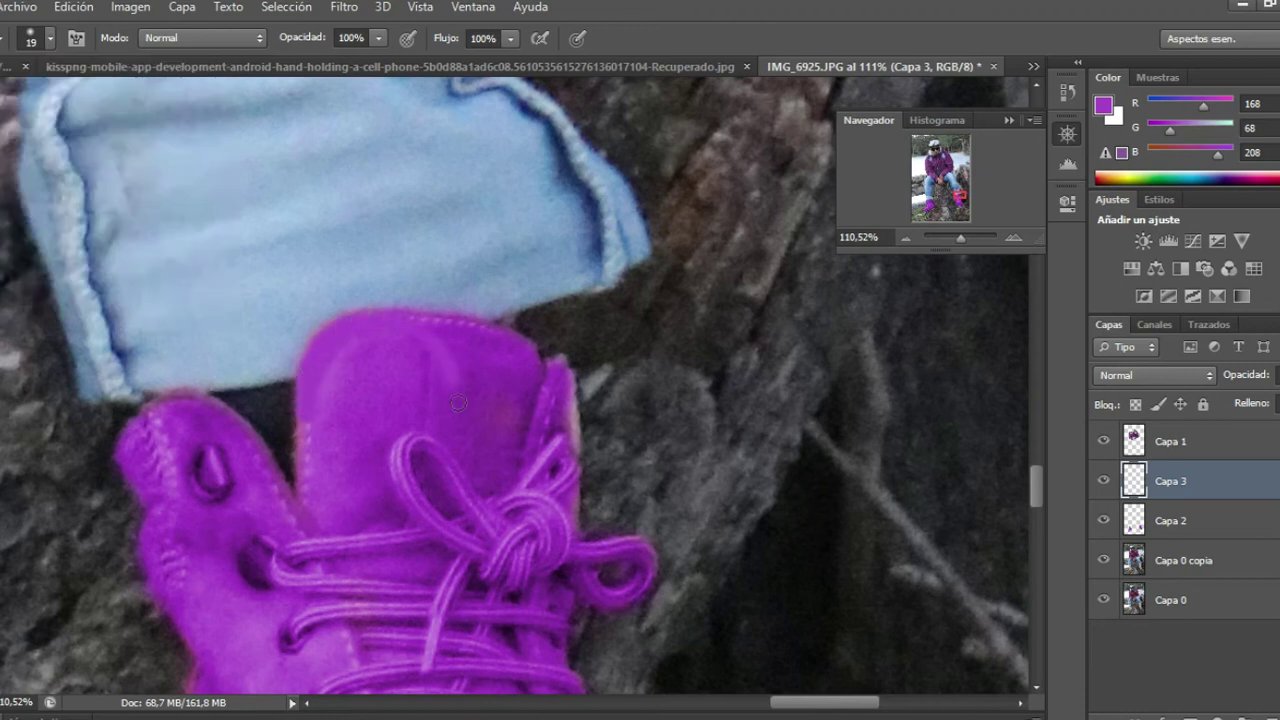
click(1175, 378)
click(1118, 12)
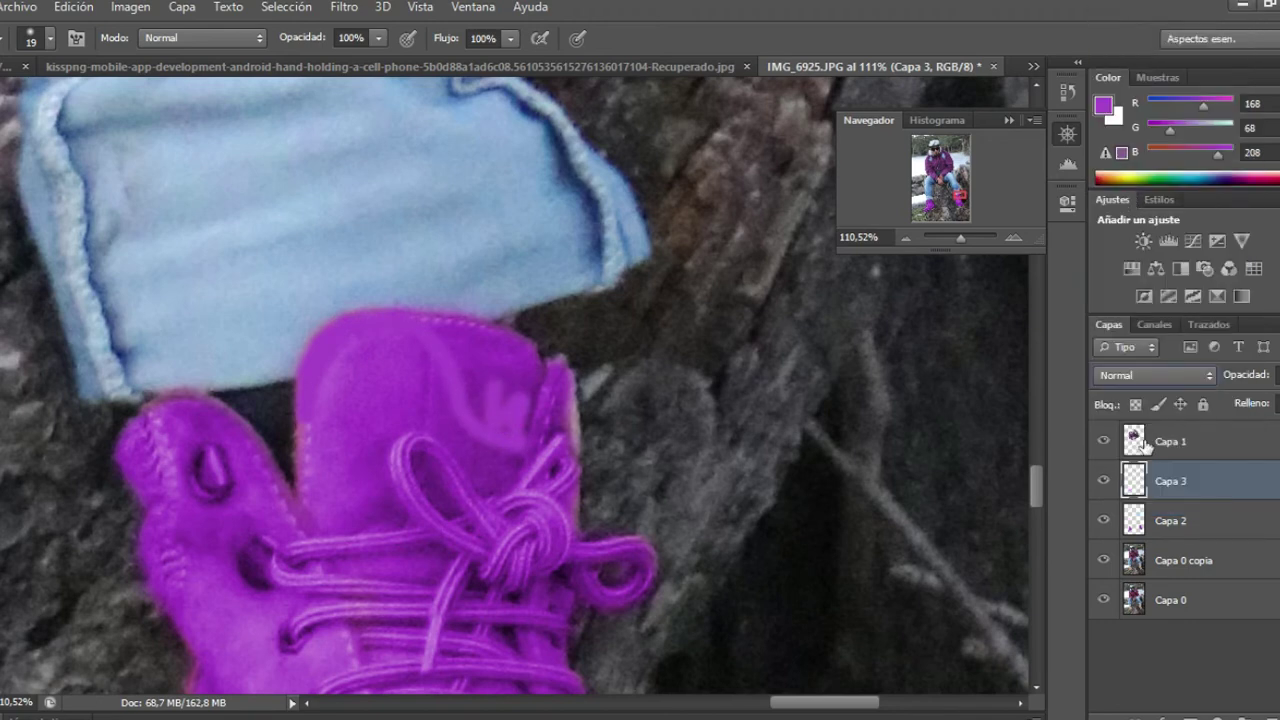
click(1141, 347)
click(1141, 368)
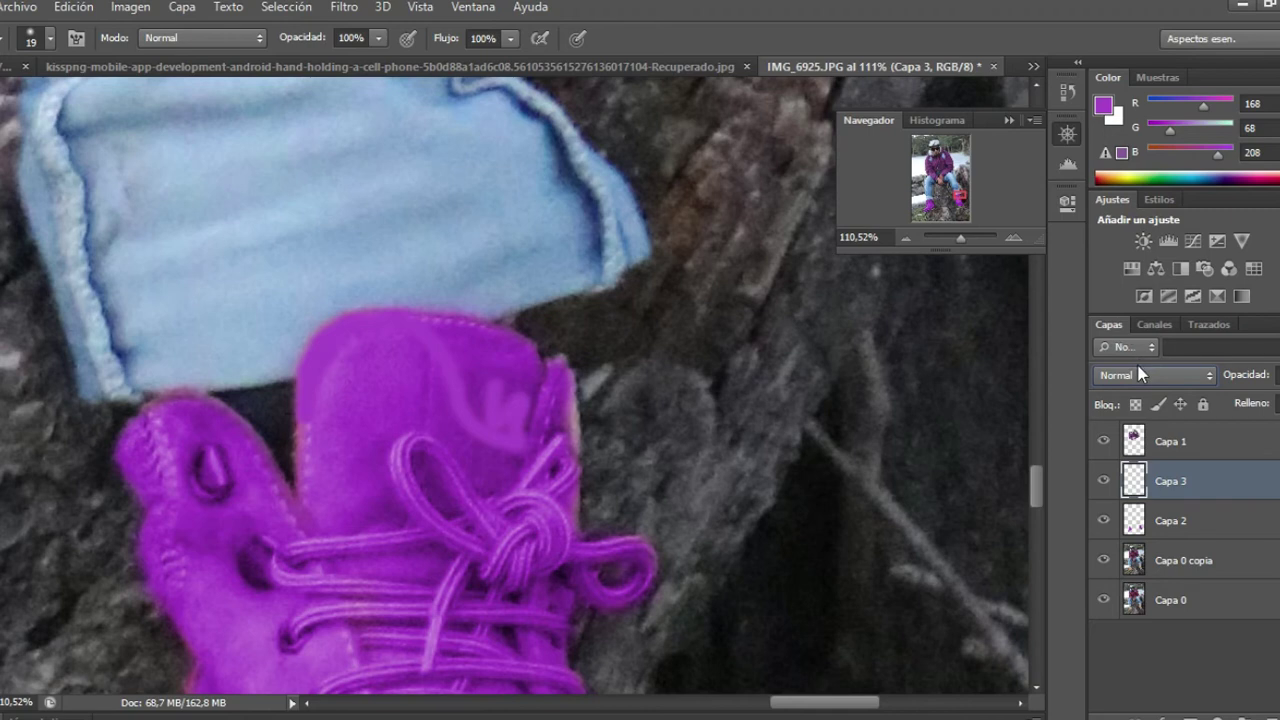
Scroll through Capa 3's blend modes, previewing how each affects the purple boot
scroll(1137, 377, down, 1)
scroll(1137, 377, down, 1)
scroll(1137, 377, down, 1)
scroll(1136, 378, down, 1)
scroll(1137, 377, down, 1)
scroll(1137, 377, up, 1)
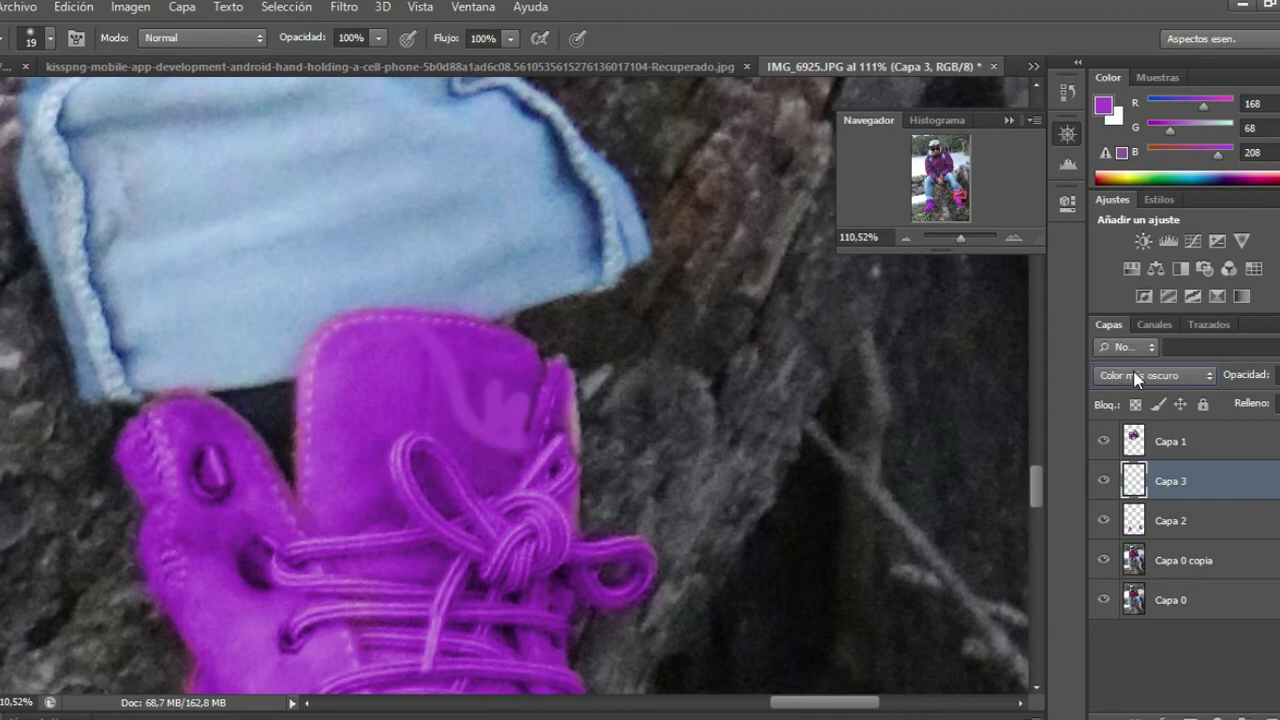
scroll(1137, 377, up, 1)
scroll(1137, 377, down, 1)
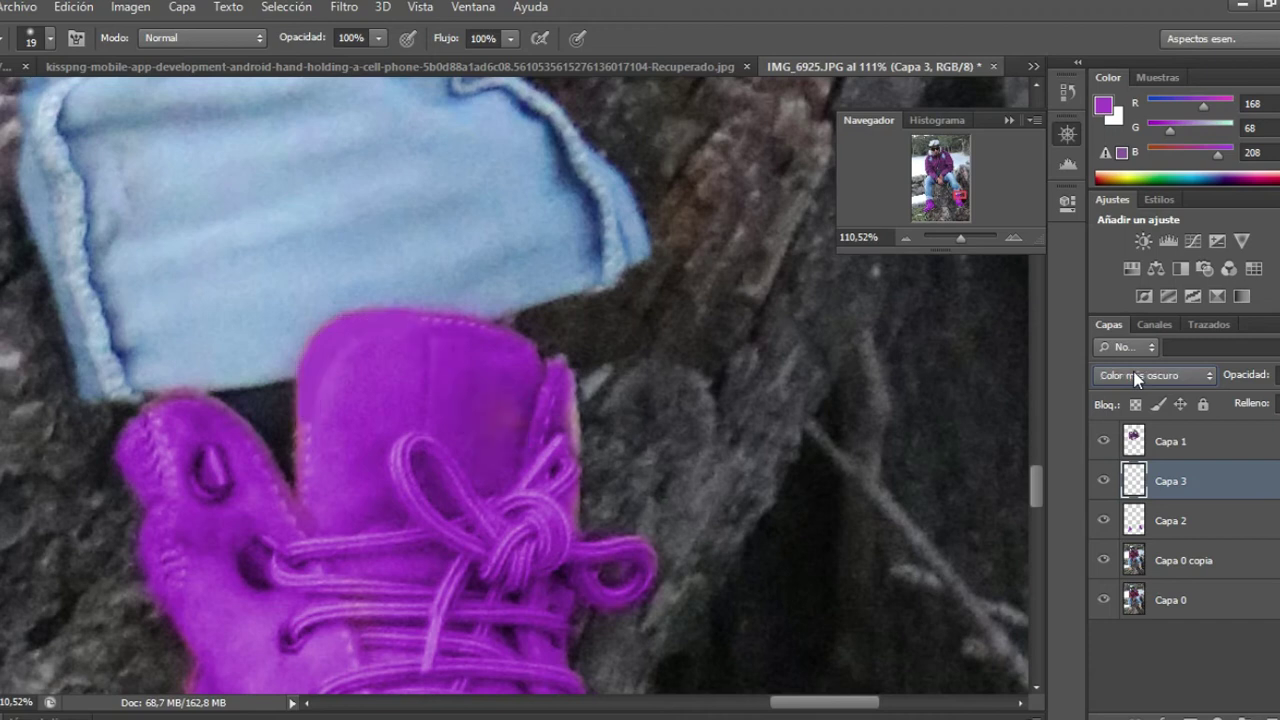
scroll(1137, 378, down, 2)
scroll(1137, 378, down, 2)
scroll(1137, 378, down, 1)
scroll(1137, 378, down, 1)
scroll(1137, 378, down, 1)
scroll(1137, 378, down, 1)
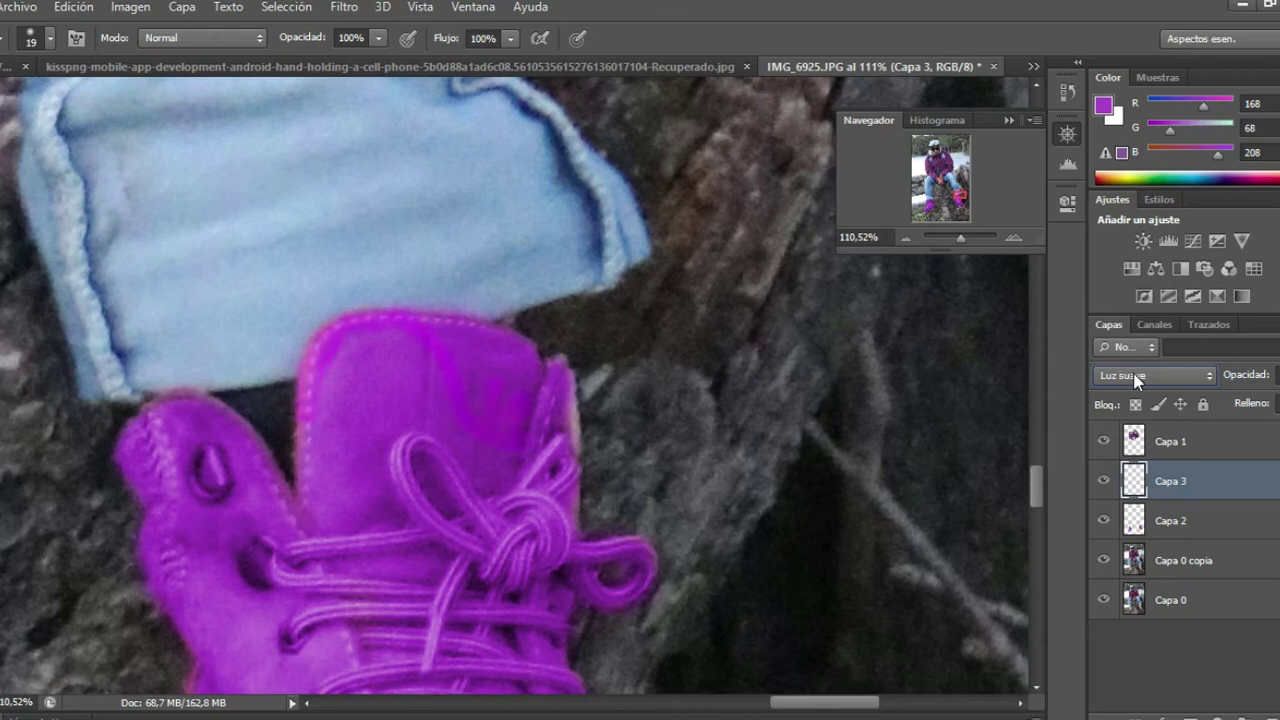
scroll(1137, 378, down, 2)
scroll(1137, 378, down, 1)
scroll(1137, 378, down, 2)
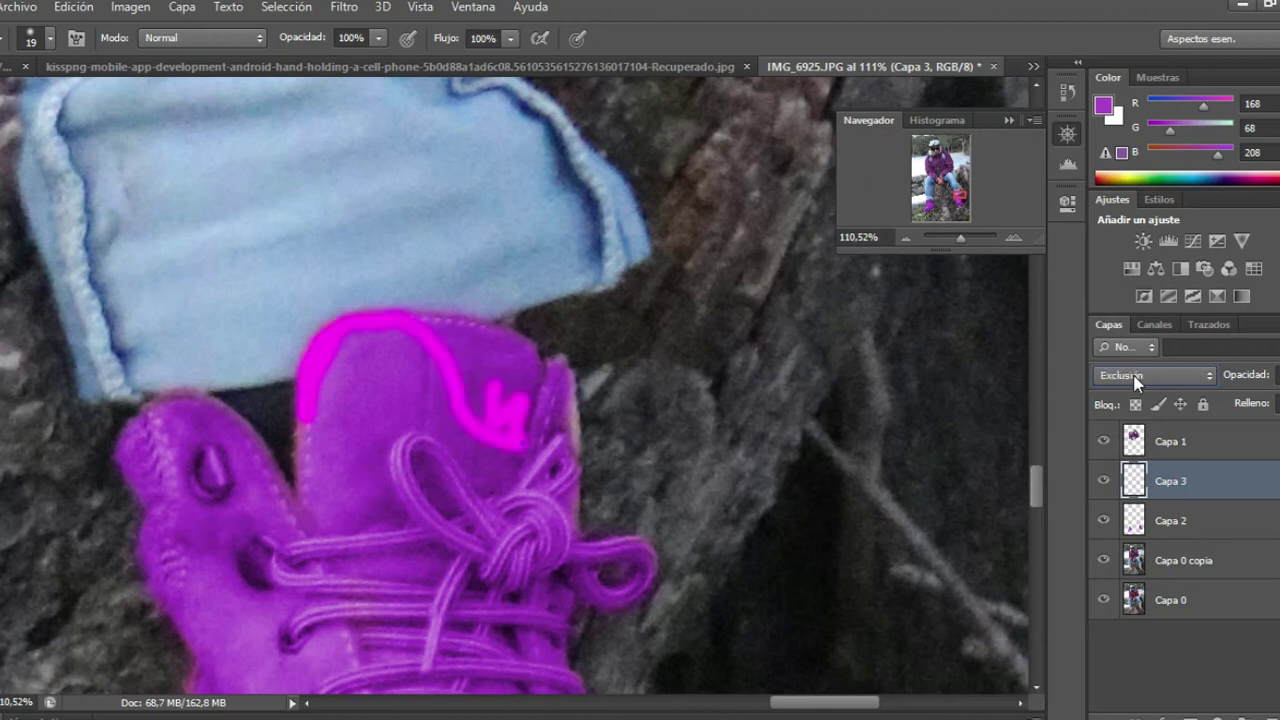
scroll(1137, 378, down, 2)
scroll(1137, 378, down, 2)
scroll(1137, 378, down, 3)
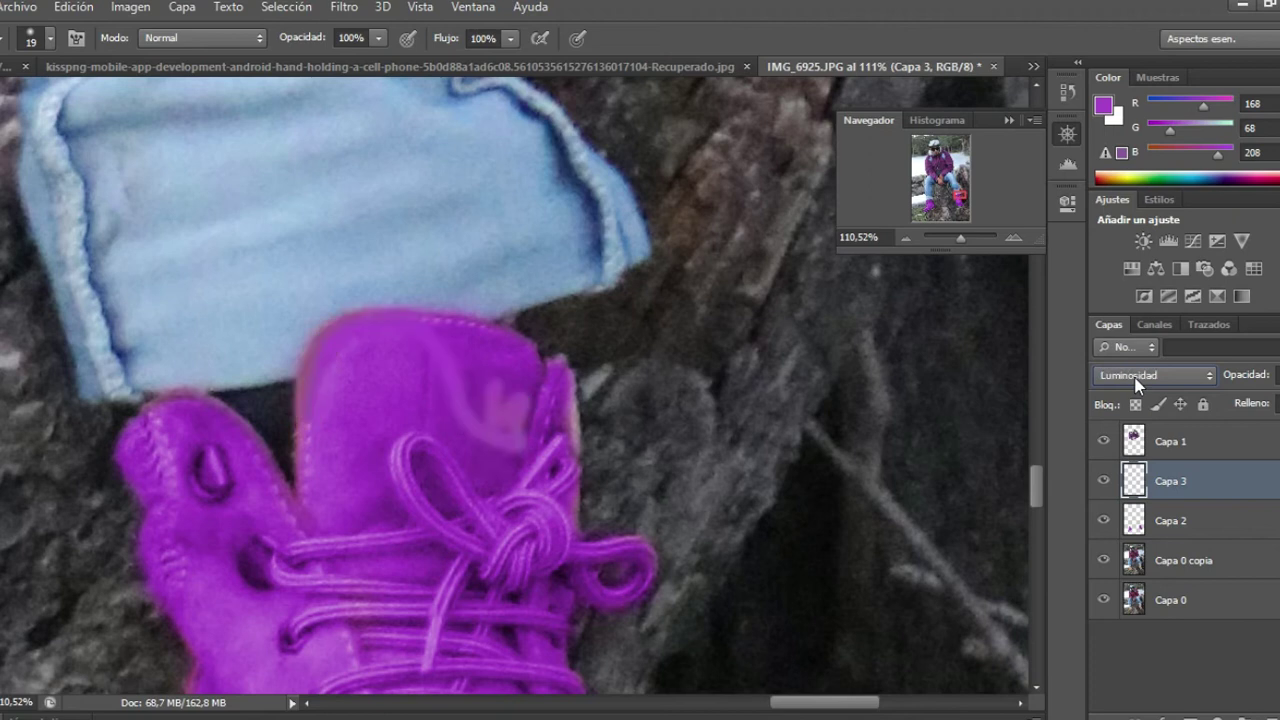
Settle on the Hue blend mode and paint purple along the boot's right edge
scroll(1137, 378, up, 1)
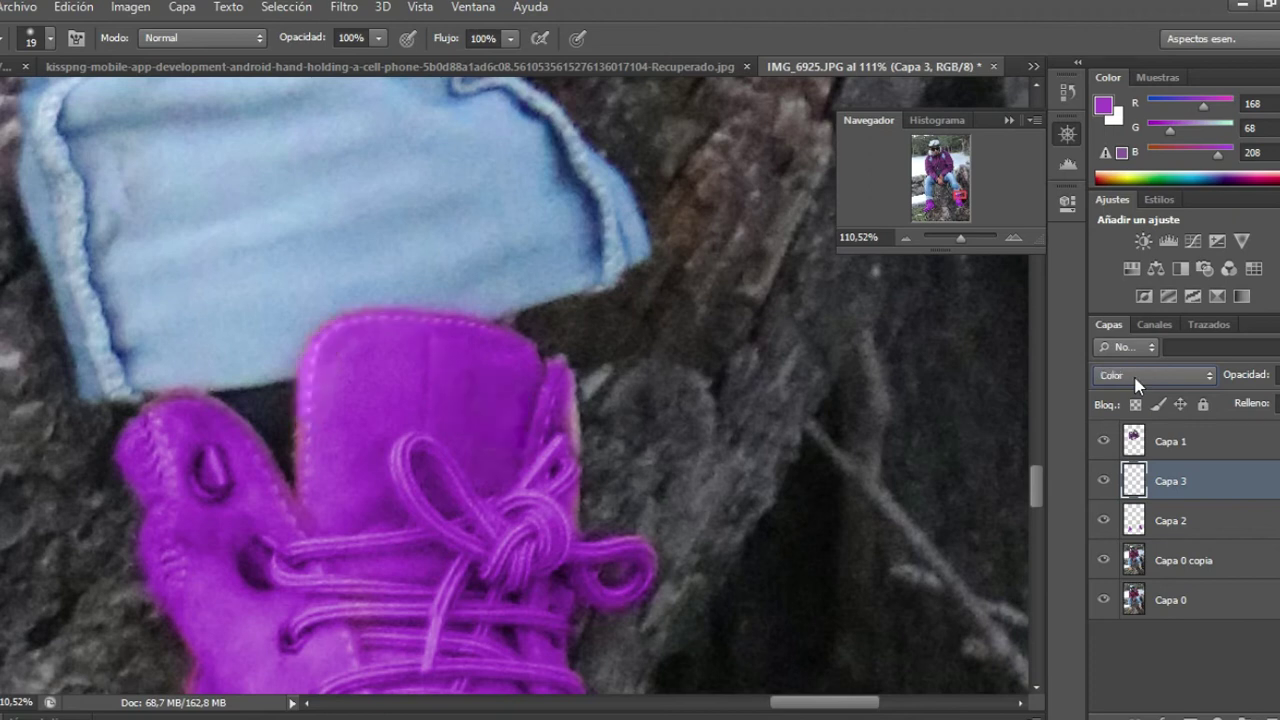
scroll(1136, 379, up, 1)
scroll(1136, 379, up, 1)
scroll(1137, 380, up, 2)
drag(542, 398, 565, 398)
click(1116, 369)
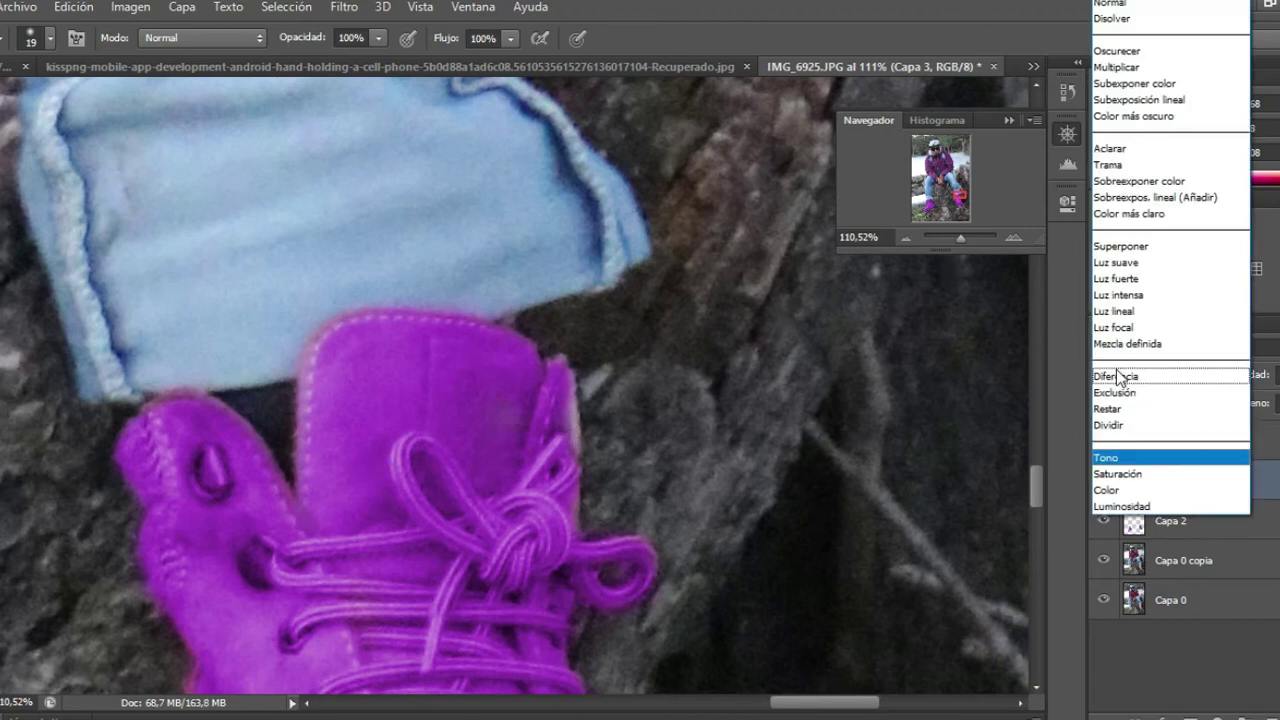
Set Capa 3 to Color blend mode, fill the boot's top-edge gap, and enlarge the brush to 26 px
click(1110, 490)
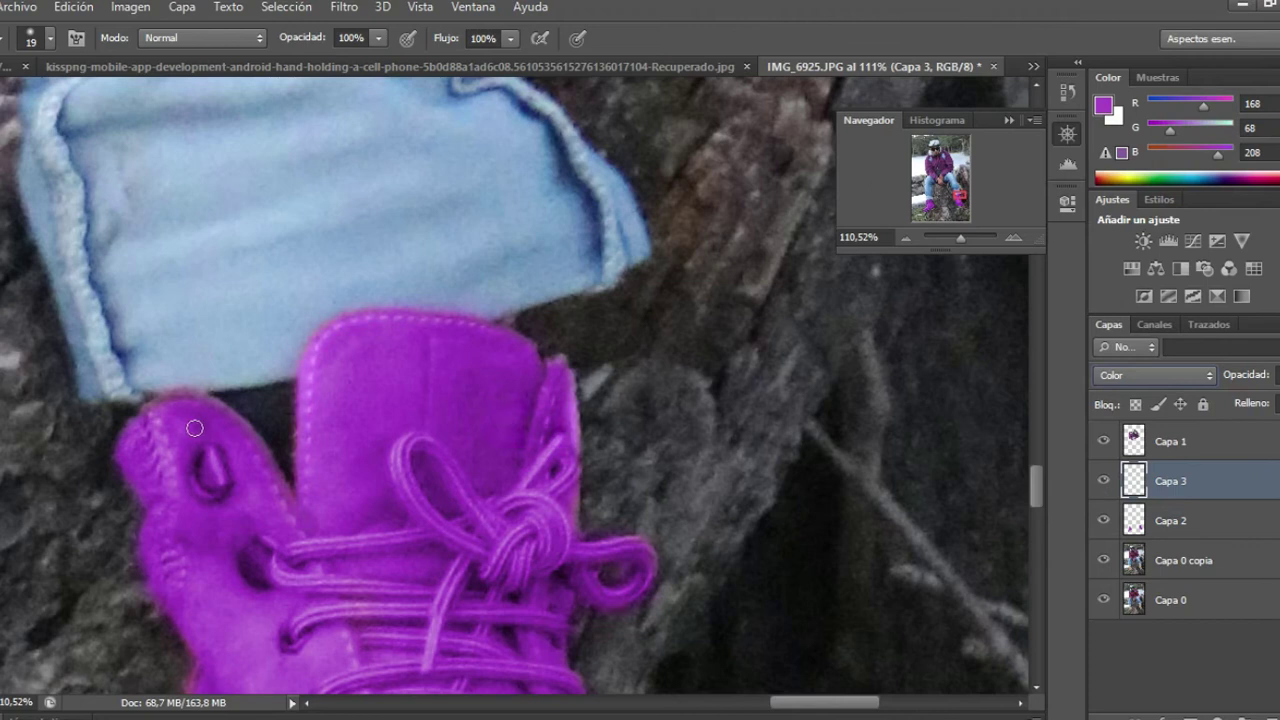
drag(196, 399, 146, 396)
click(31, 40)
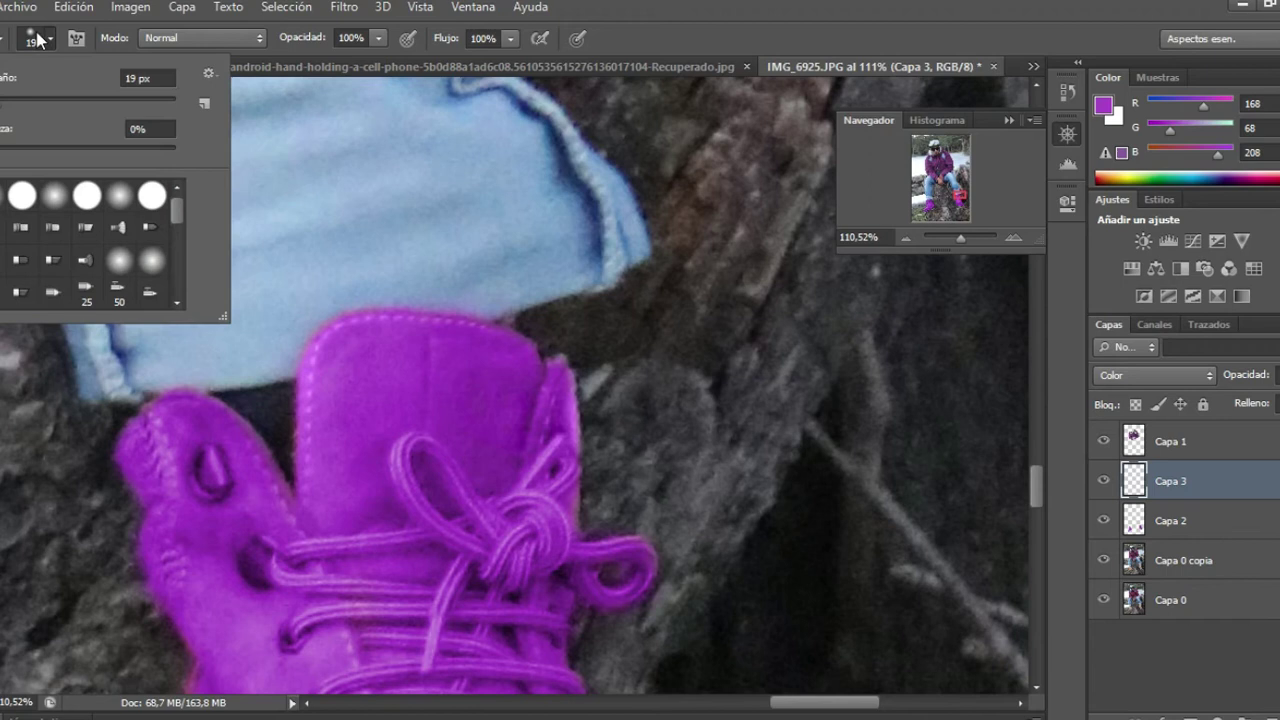
click(4, 102)
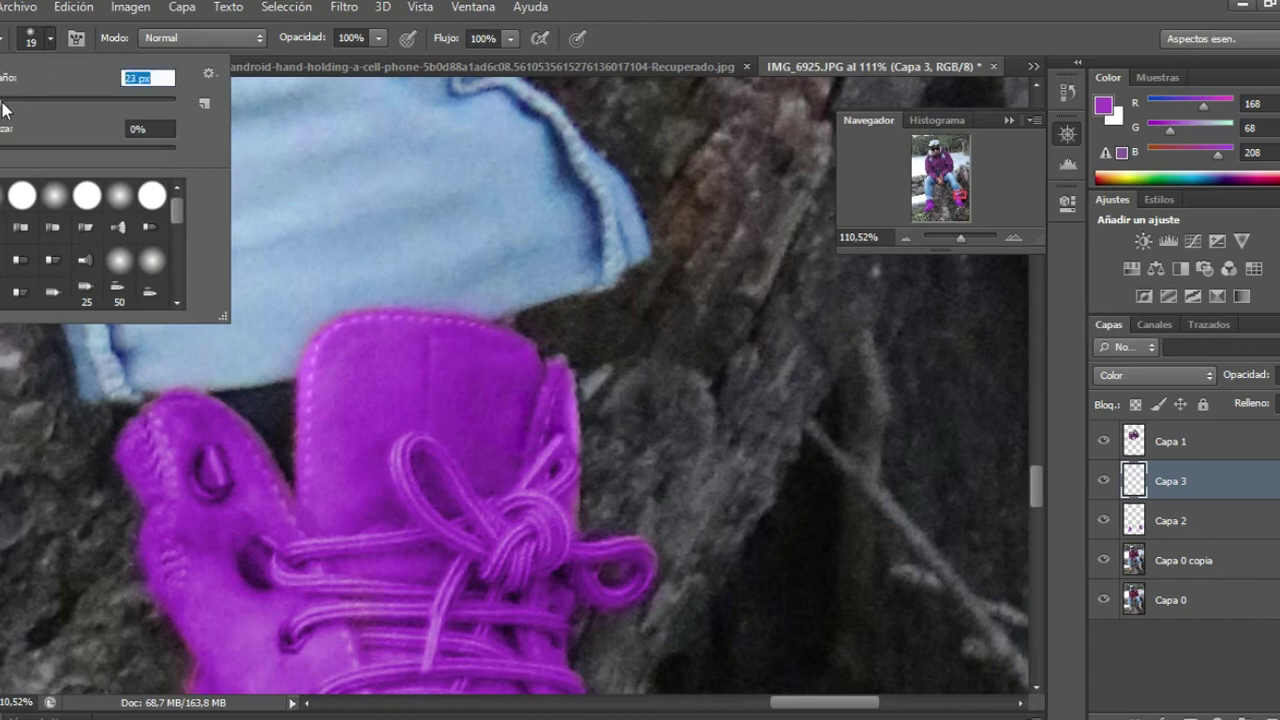
click(152, 406)
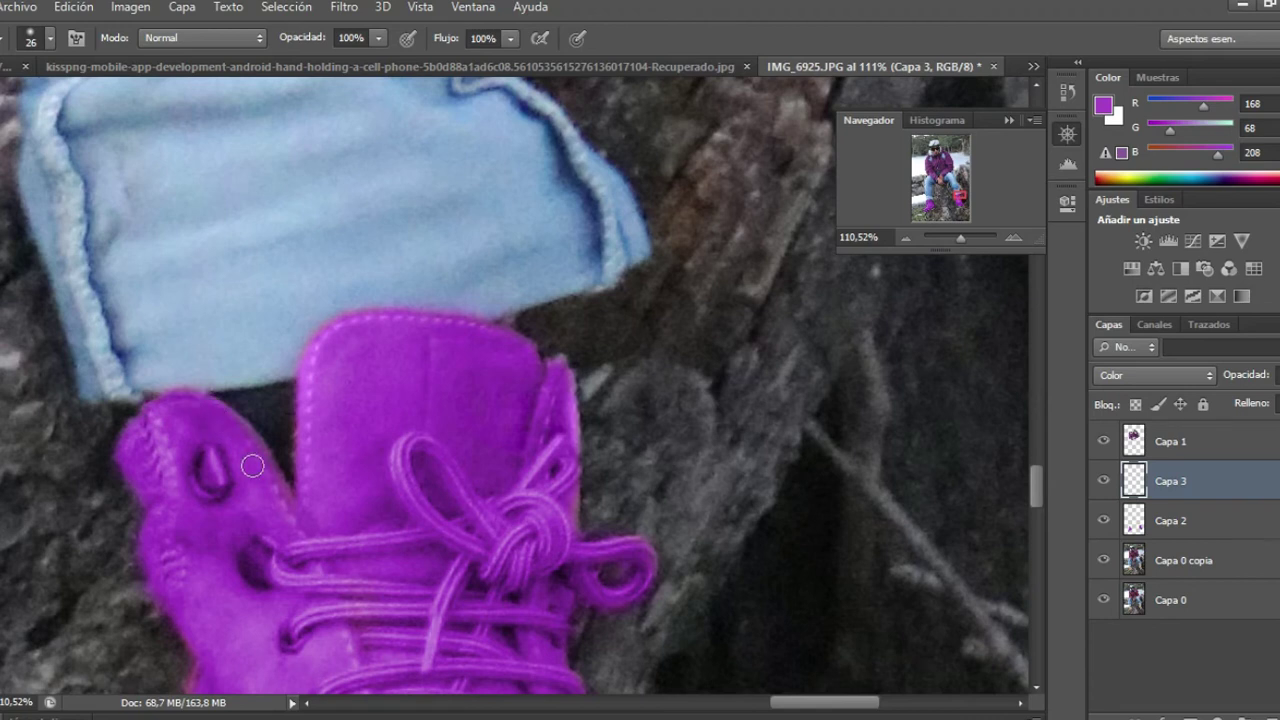
Touch up the boot toe's edge in white, then switch the paint colour back to purple
scroll(575, 397, down, 2)
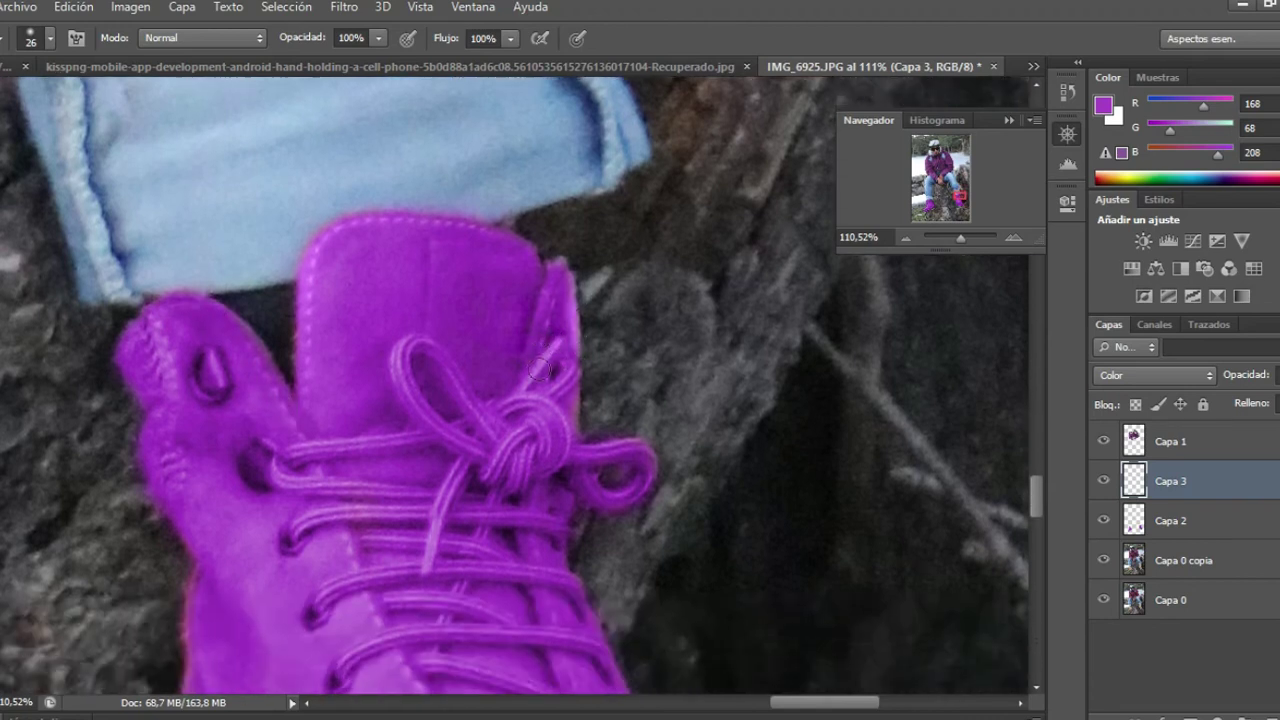
scroll(394, 371, down, 3)
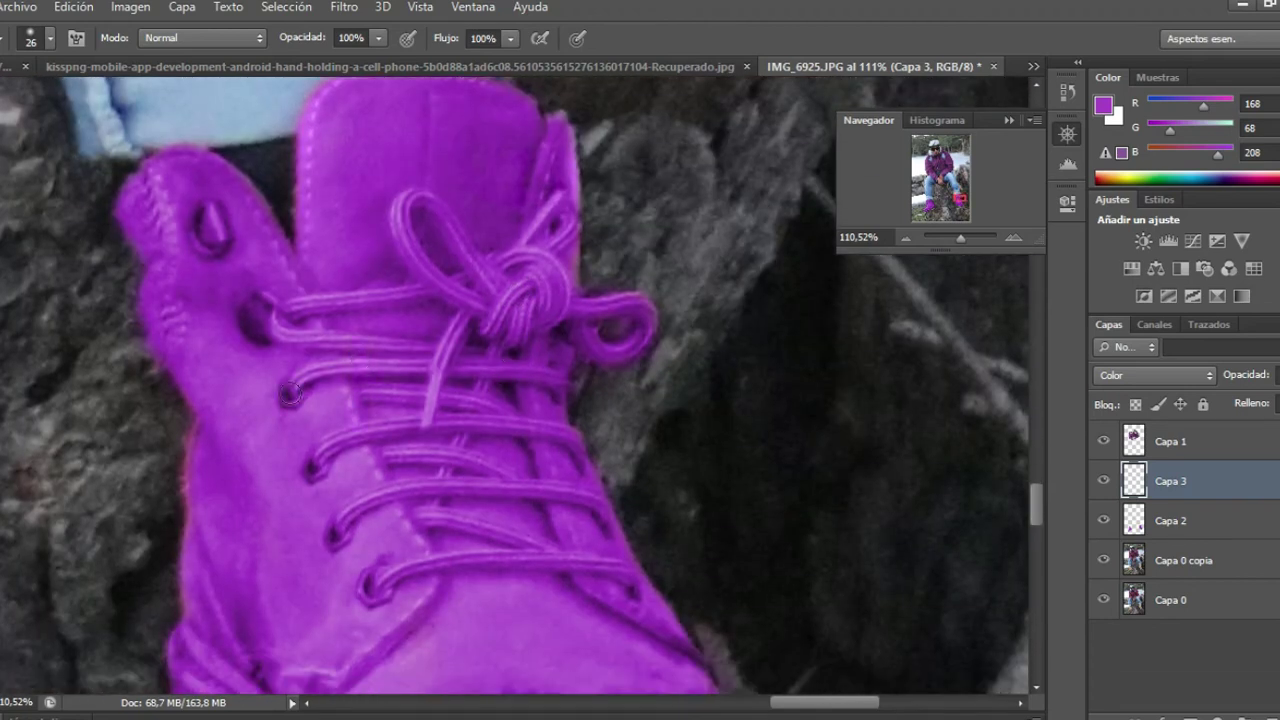
scroll(290, 395, down, 2)
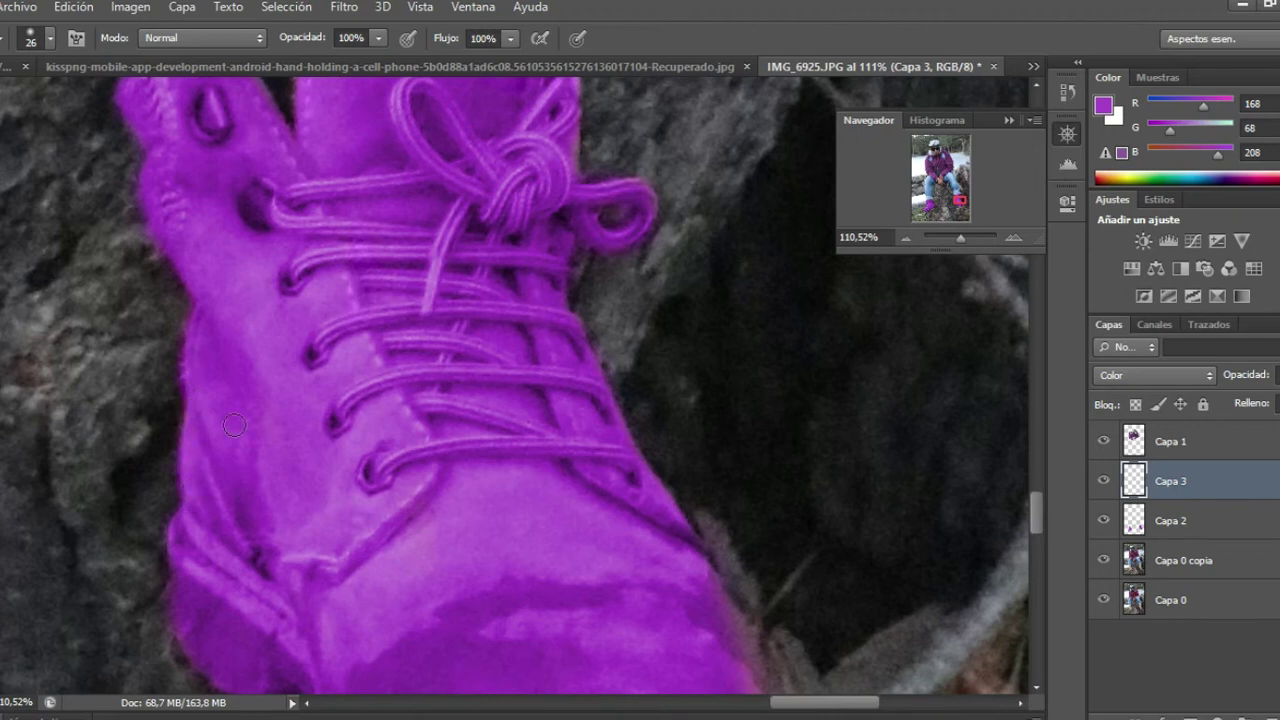
scroll(234, 425, down, 2)
scroll(238, 380, down, 2)
scroll(240, 349, down, 2)
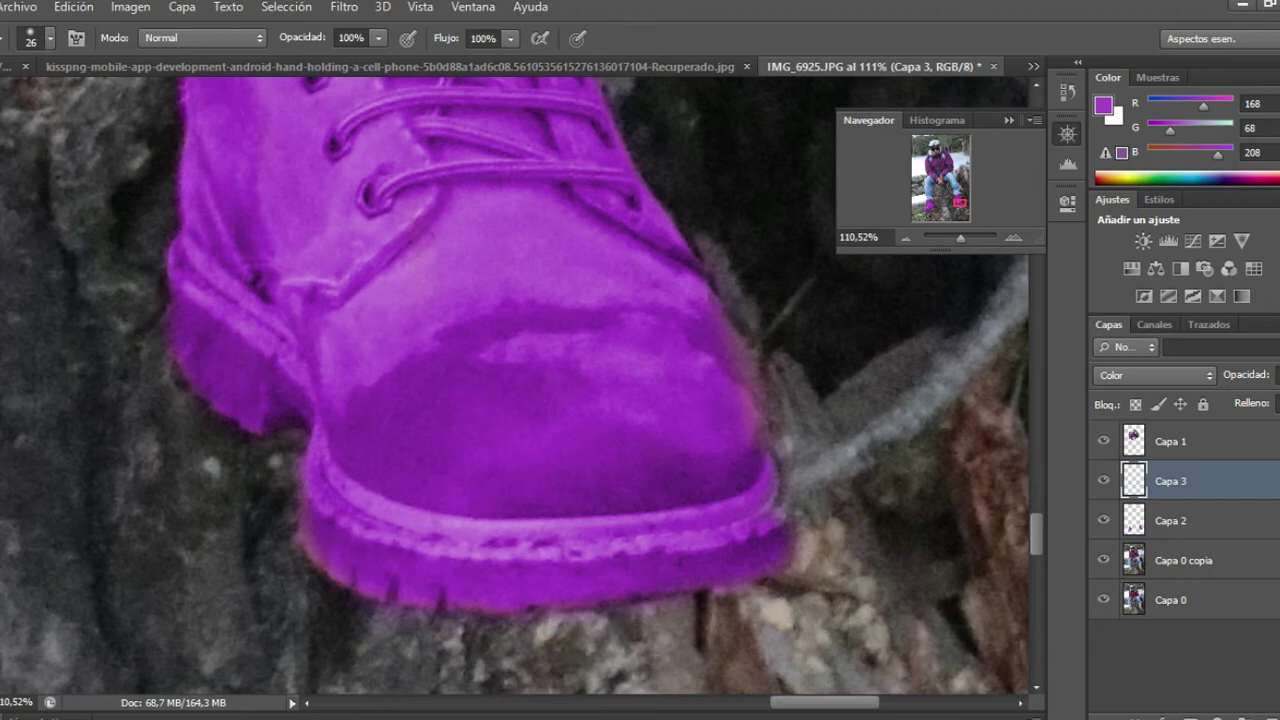
key(x)
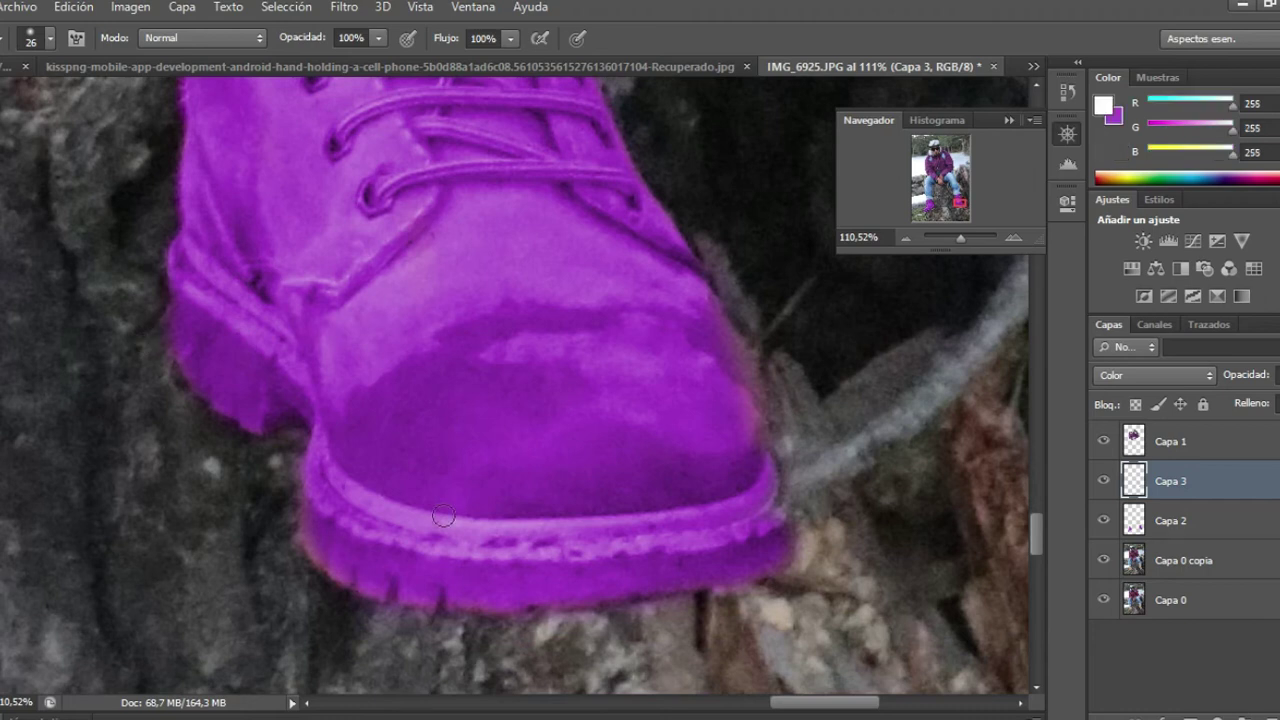
drag(770, 496, 766, 478)
key(x)
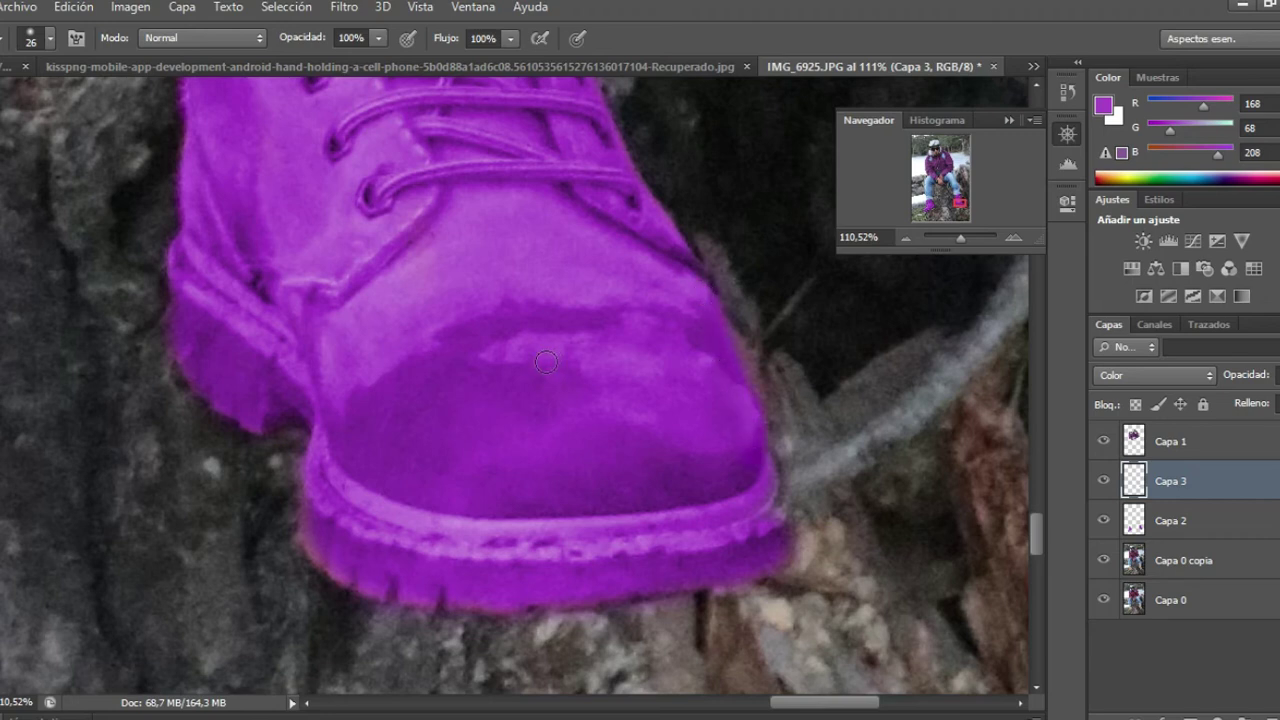
Zoom out to view the whole photo with the evenly purple boots
scroll(506, 400, up, 1)
scroll(480, 420, up, 1)
scroll(440, 445, up, 1)
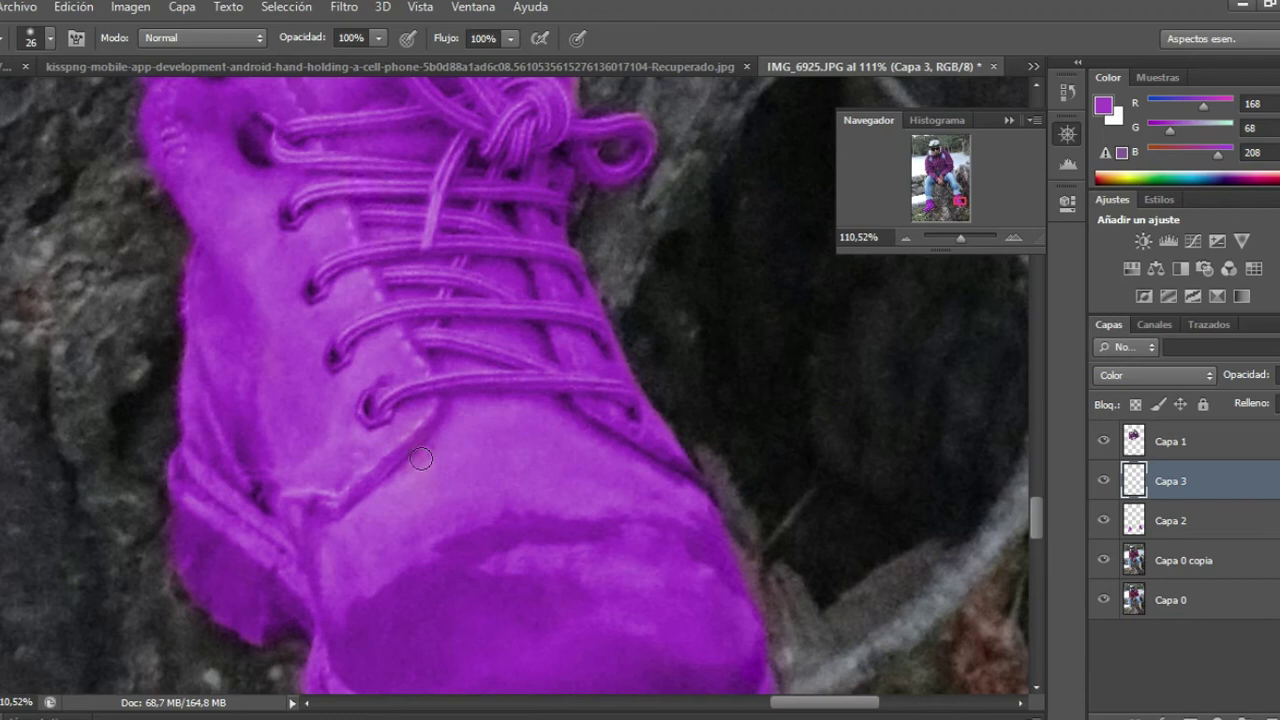
scroll(420, 458, up, 1)
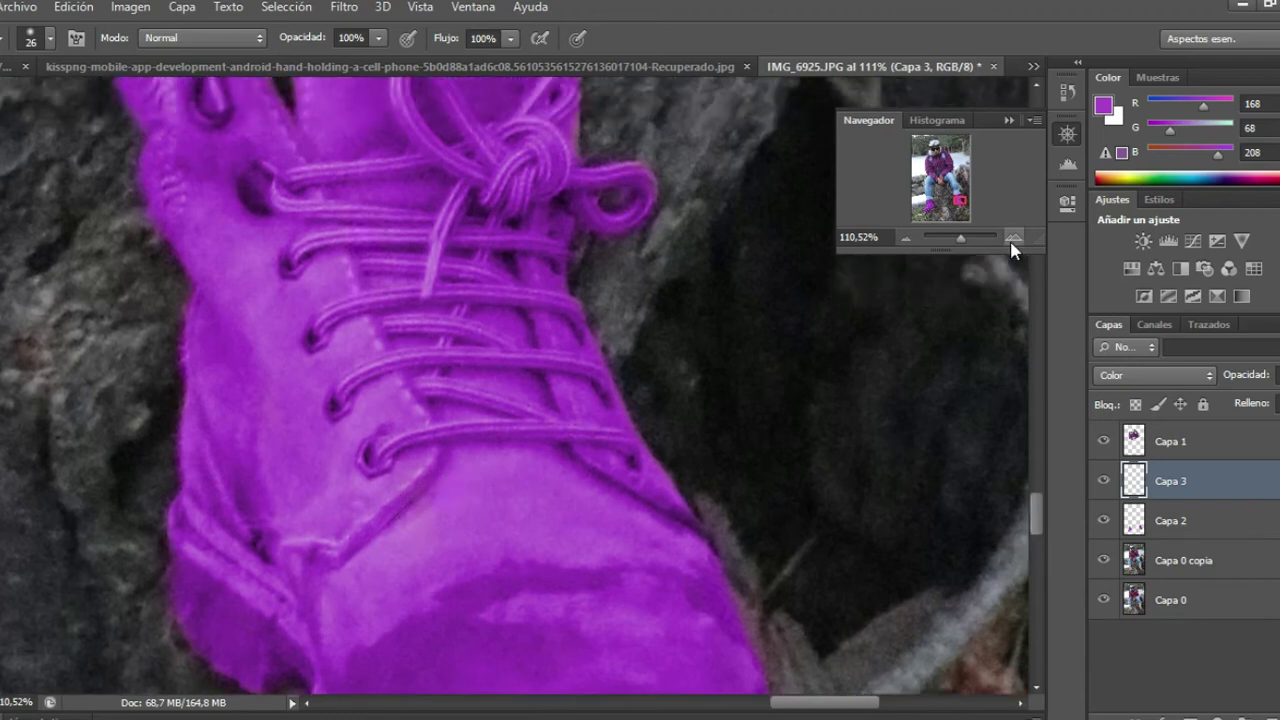
drag(958, 243, 950, 247)
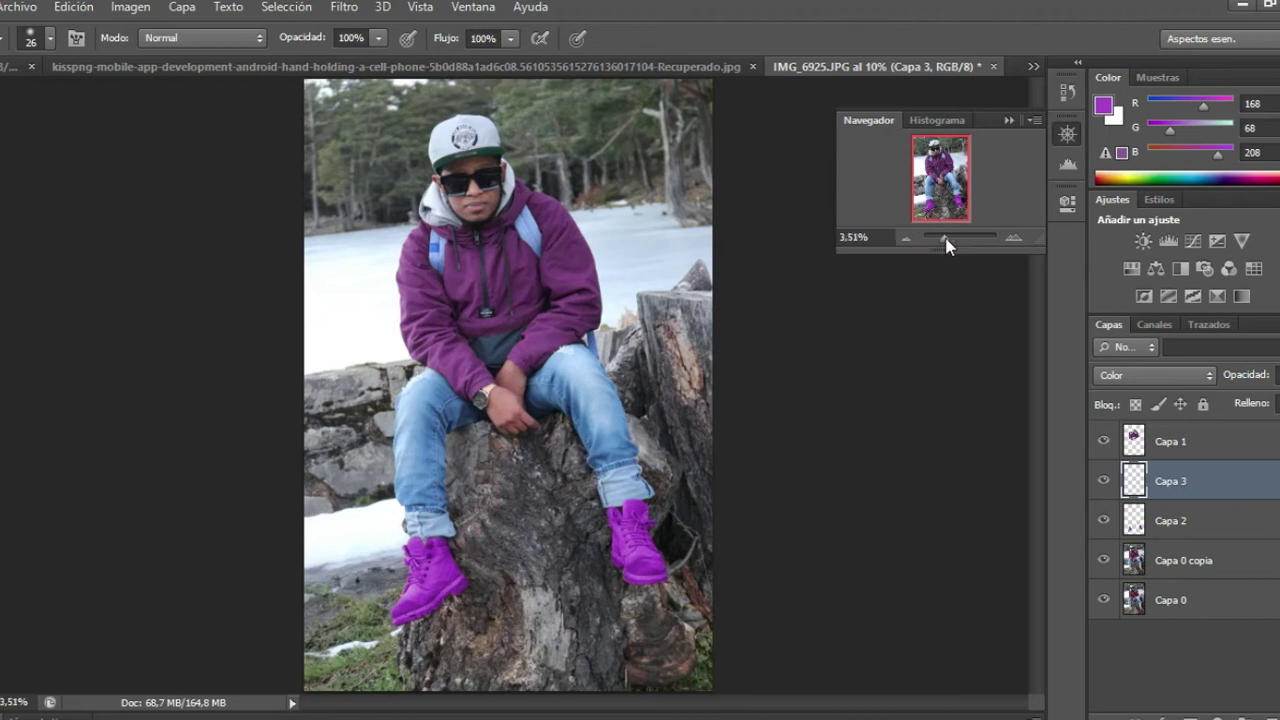
Zoom to about 122% on the boot toe and paint purple along its front edge
drag(946, 242, 956, 242)
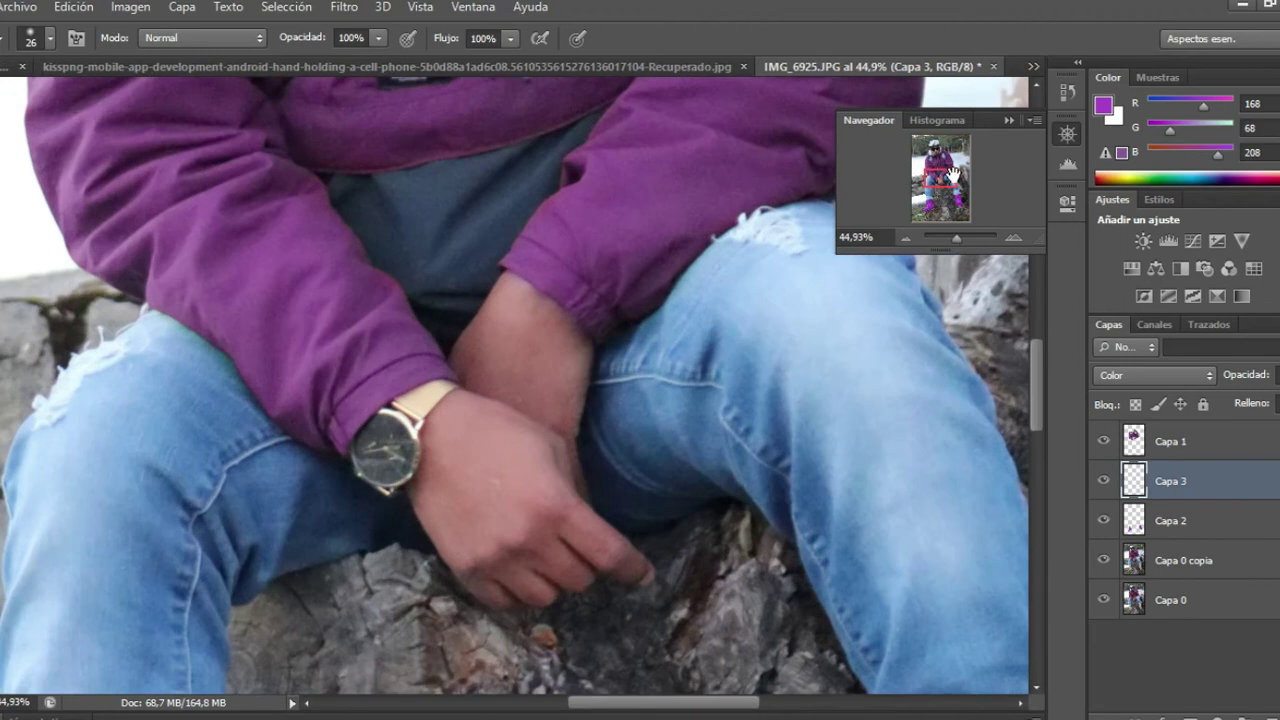
drag(954, 176, 962, 206)
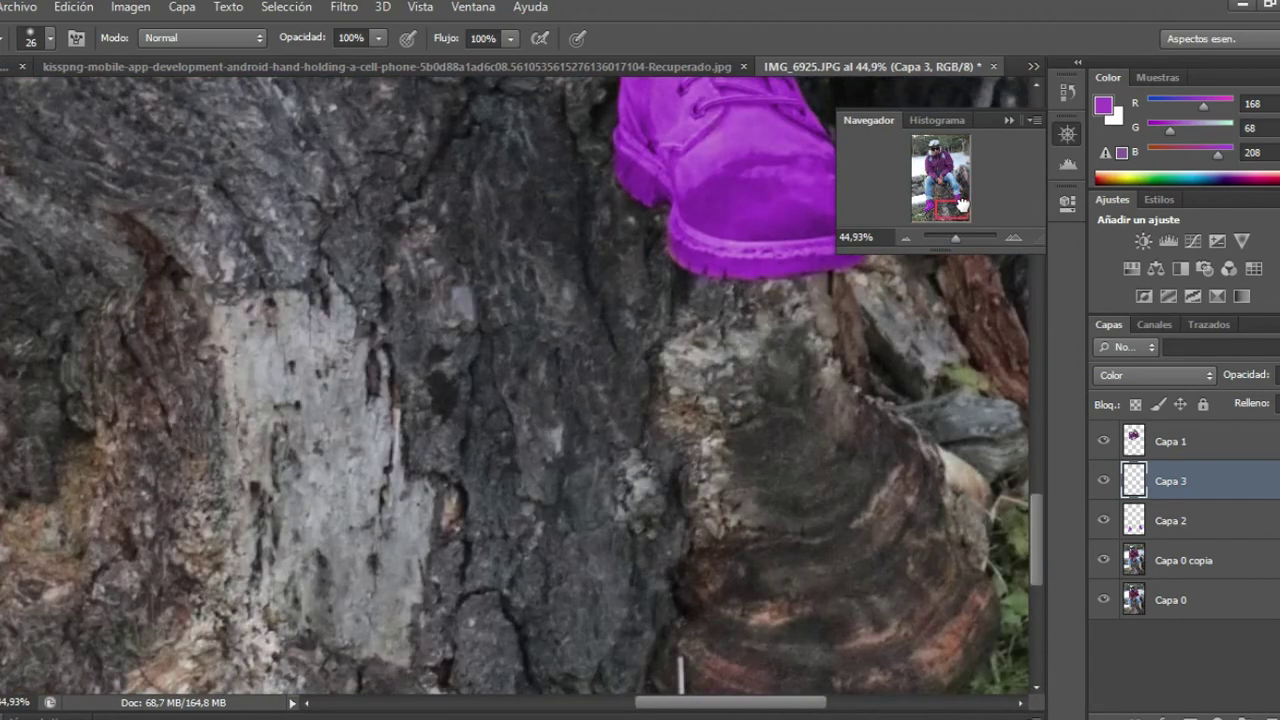
drag(956, 238, 954, 199)
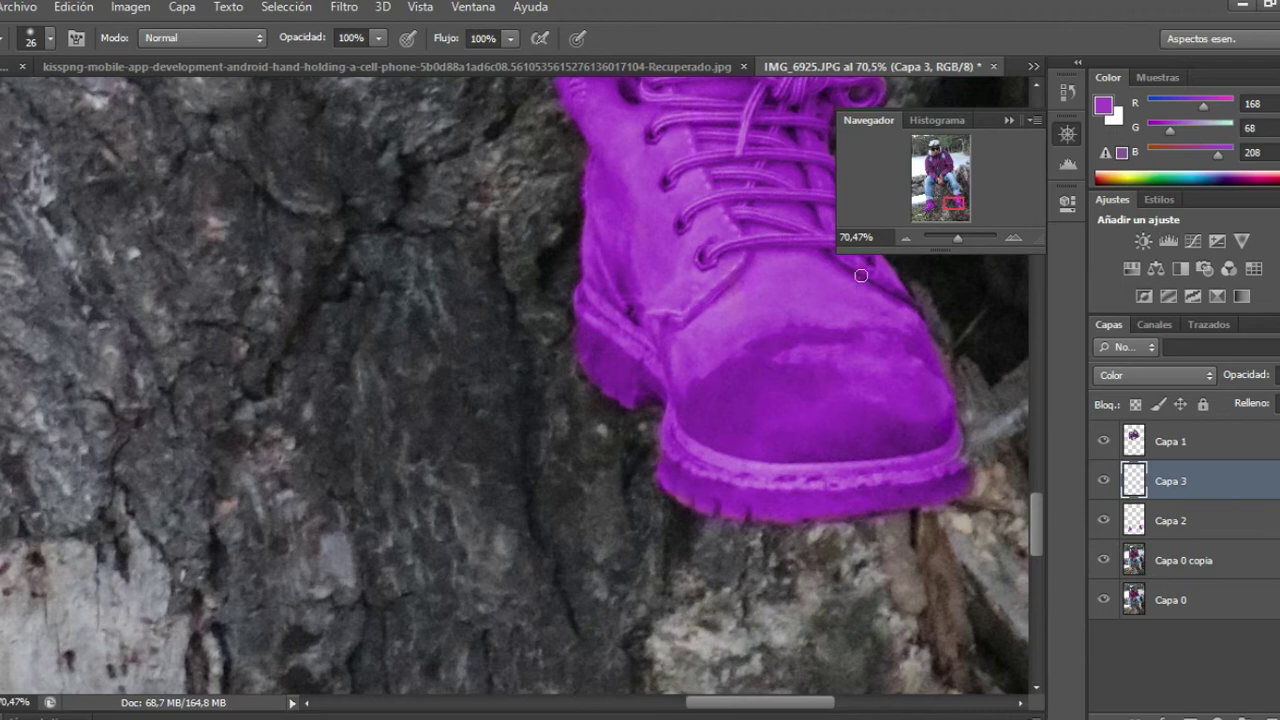
drag(958, 240, 963, 240)
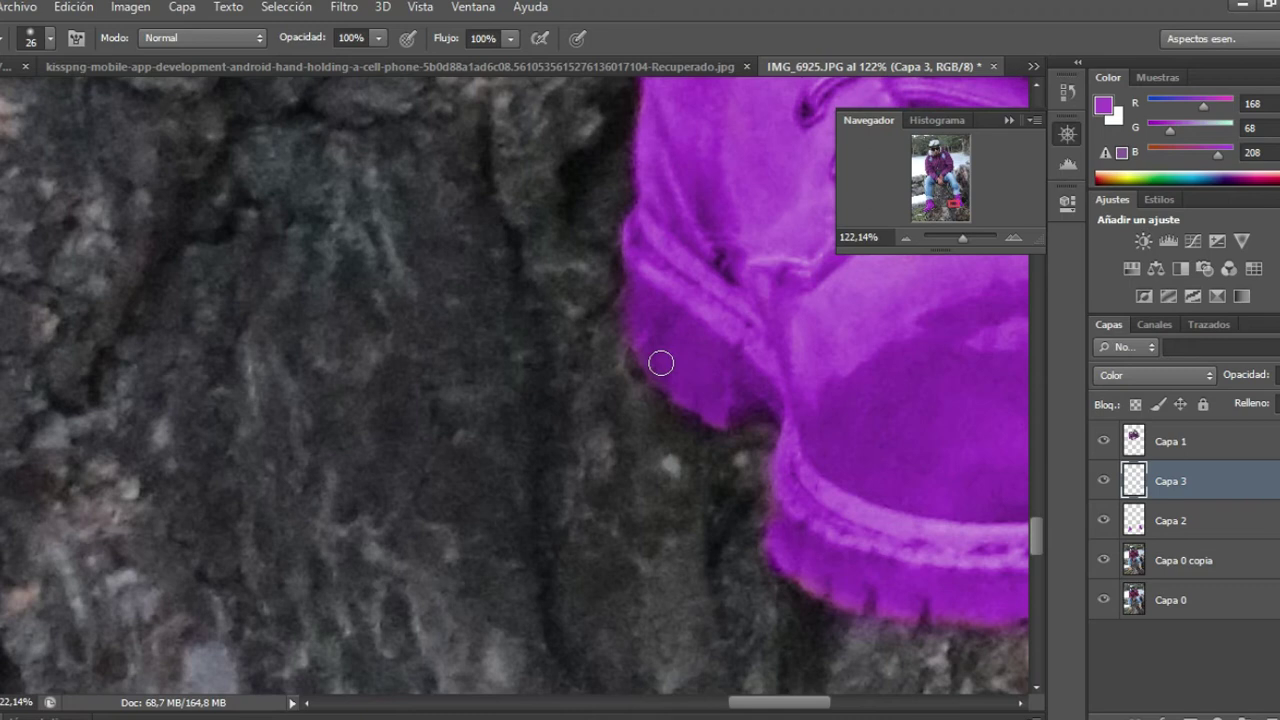
drag(661, 363, 689, 395)
drag(953, 202, 958, 203)
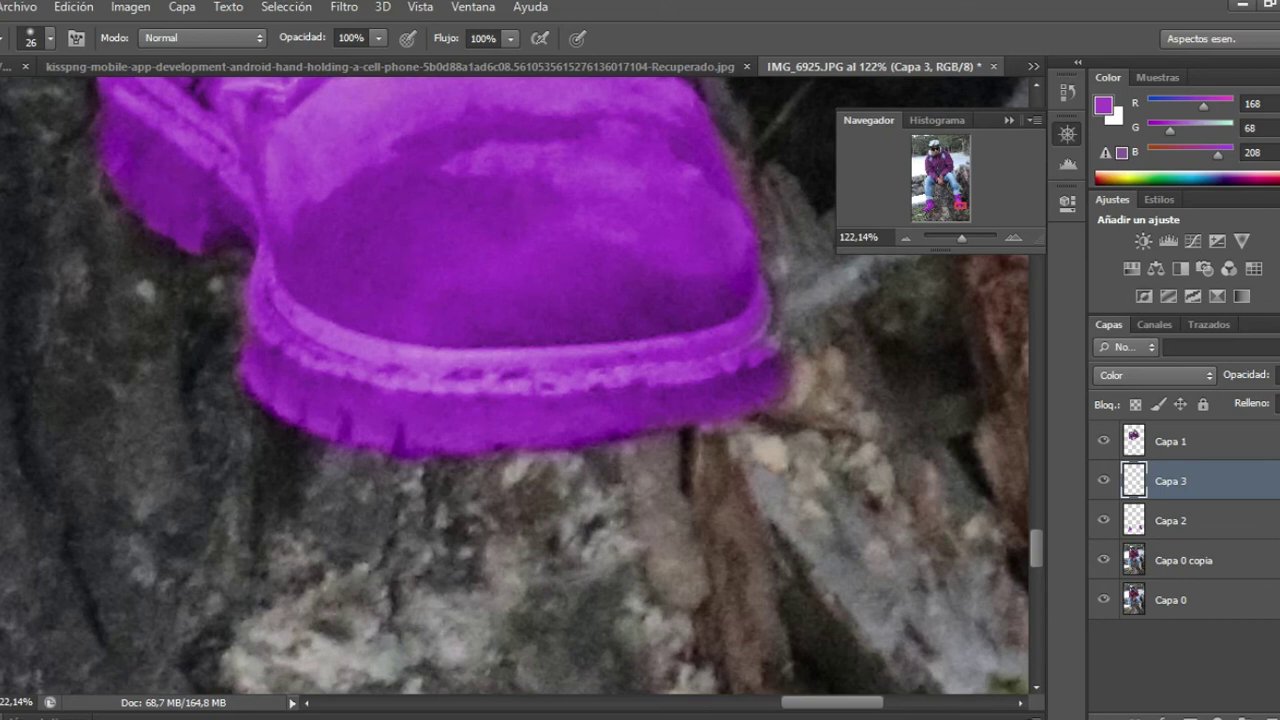
Switch the paint colour to white and grey out the boot's right edge
key(x)
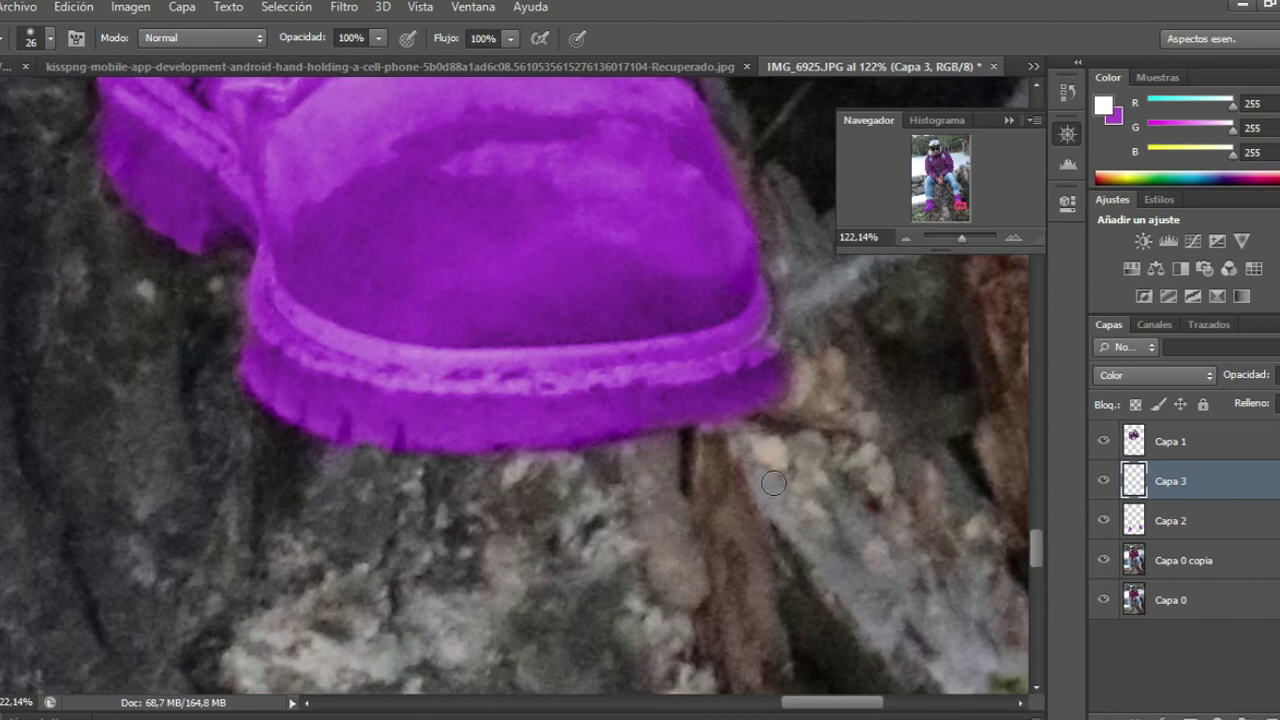
scroll(324, 438, up, 2)
scroll(560, 425, up, 1)
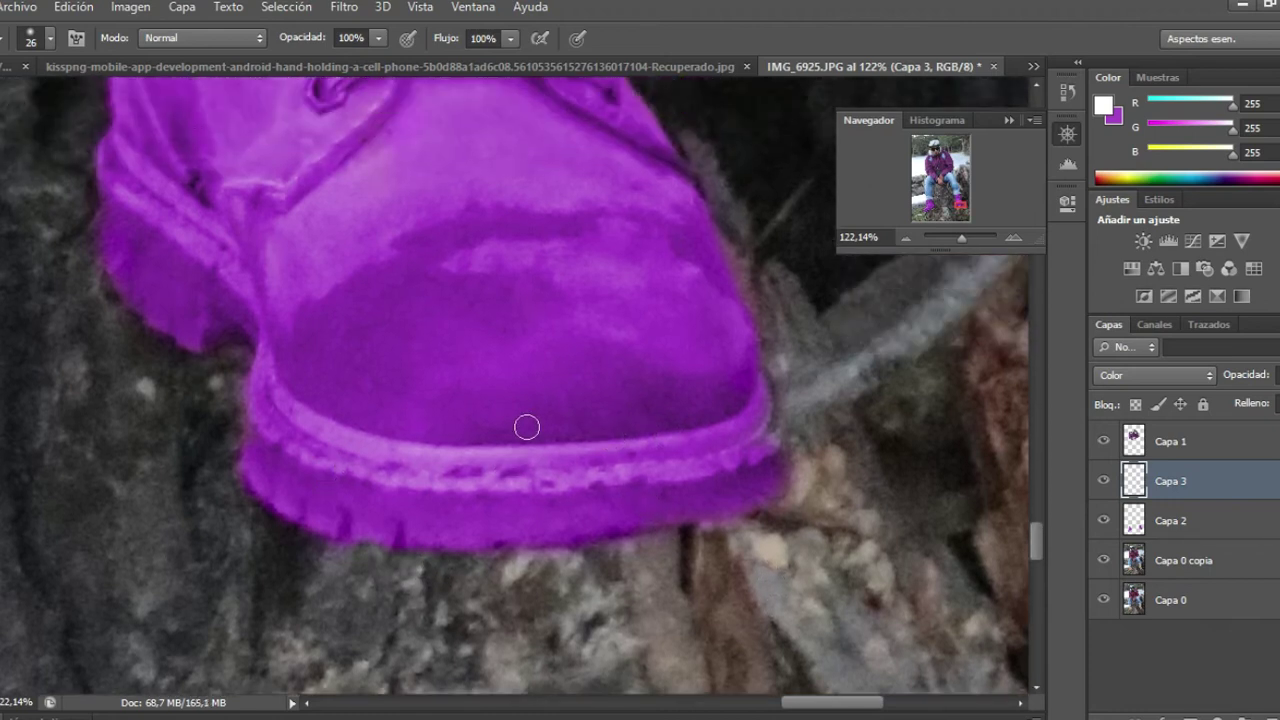
scroll(700, 380, up, 1)
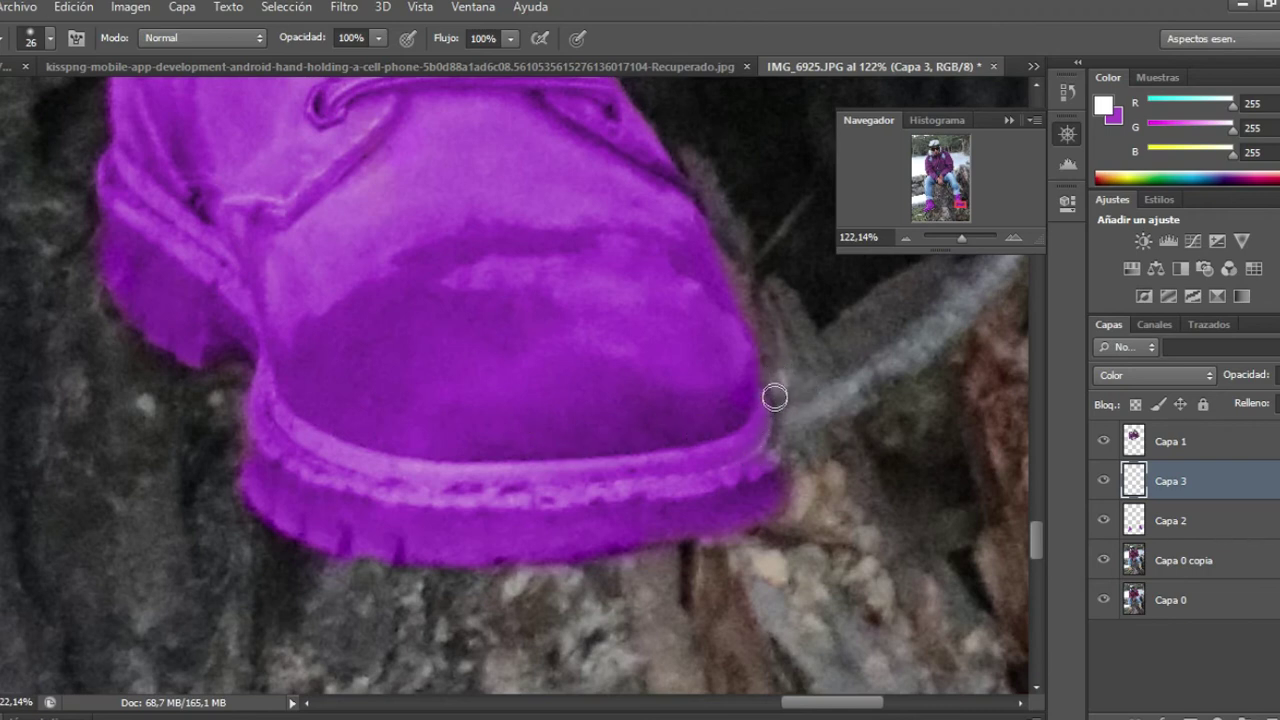
mouse_move(771, 404)
mouse_down()
mouse_move(727, 465)
mouse_move(445, 490)
mouse_move(318, 464)
mouse_up()
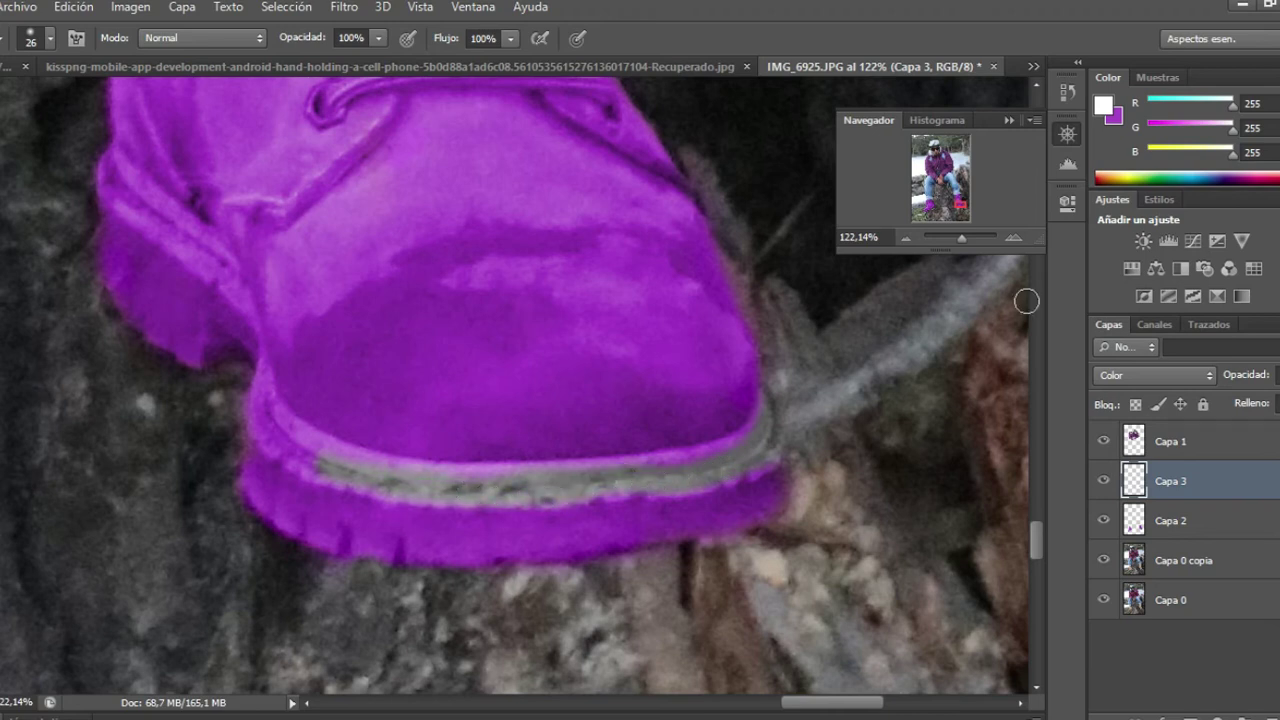
Paint the boot's welt grey end to end and try adjusting Capa 3's opacity
mouse_move(962, 251)
mouse_down()
mouse_move(951, 250)
mouse_move(962, 251)
mouse_up()
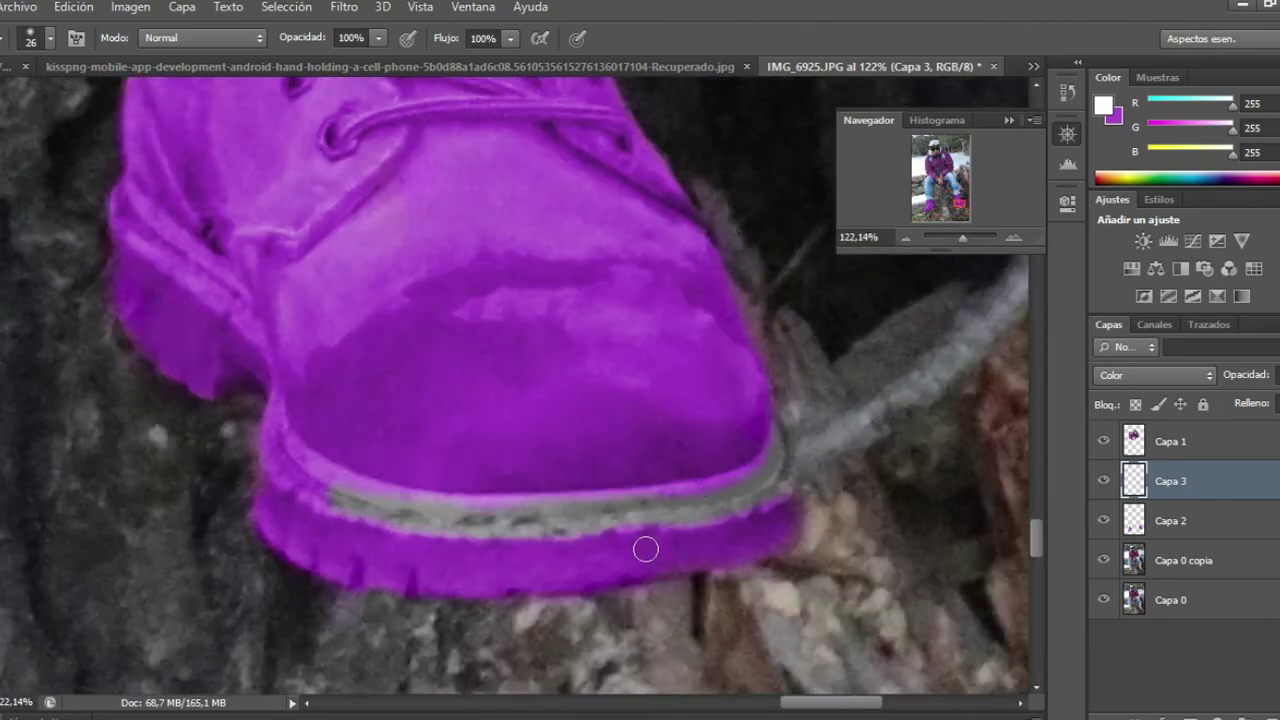
scroll(720, 470, up, 1)
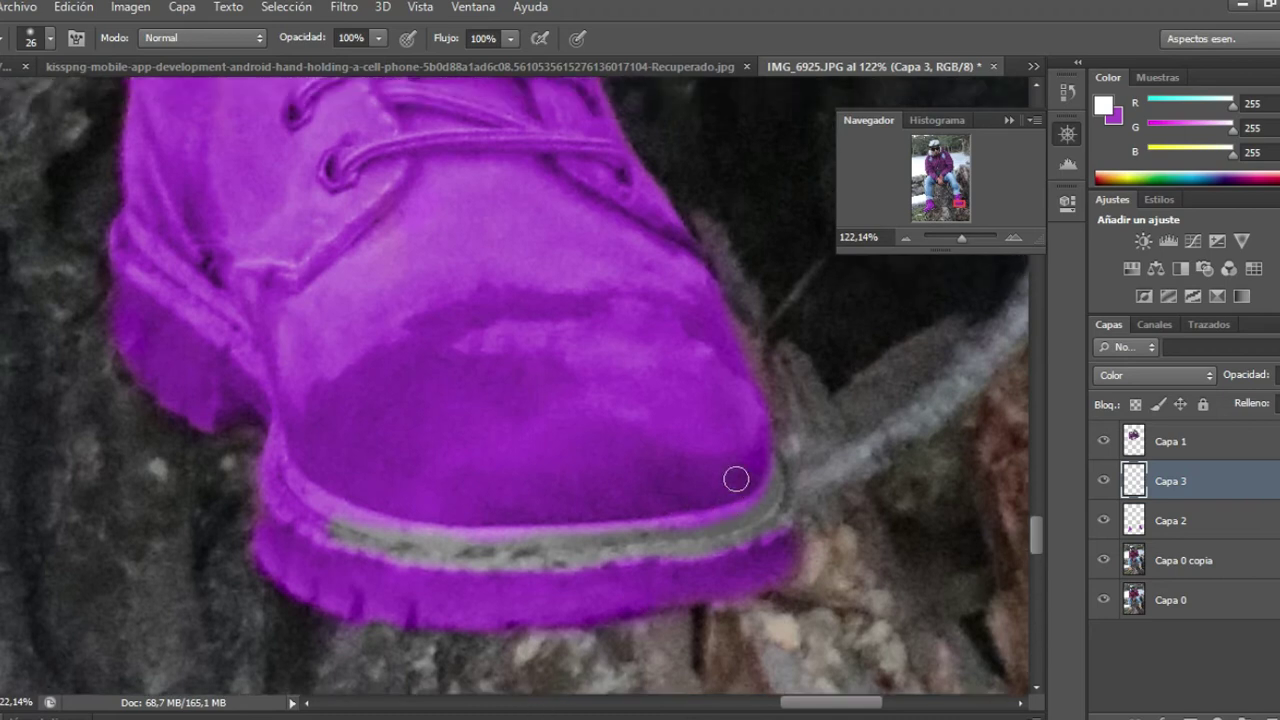
scroll(740, 485, up, 1)
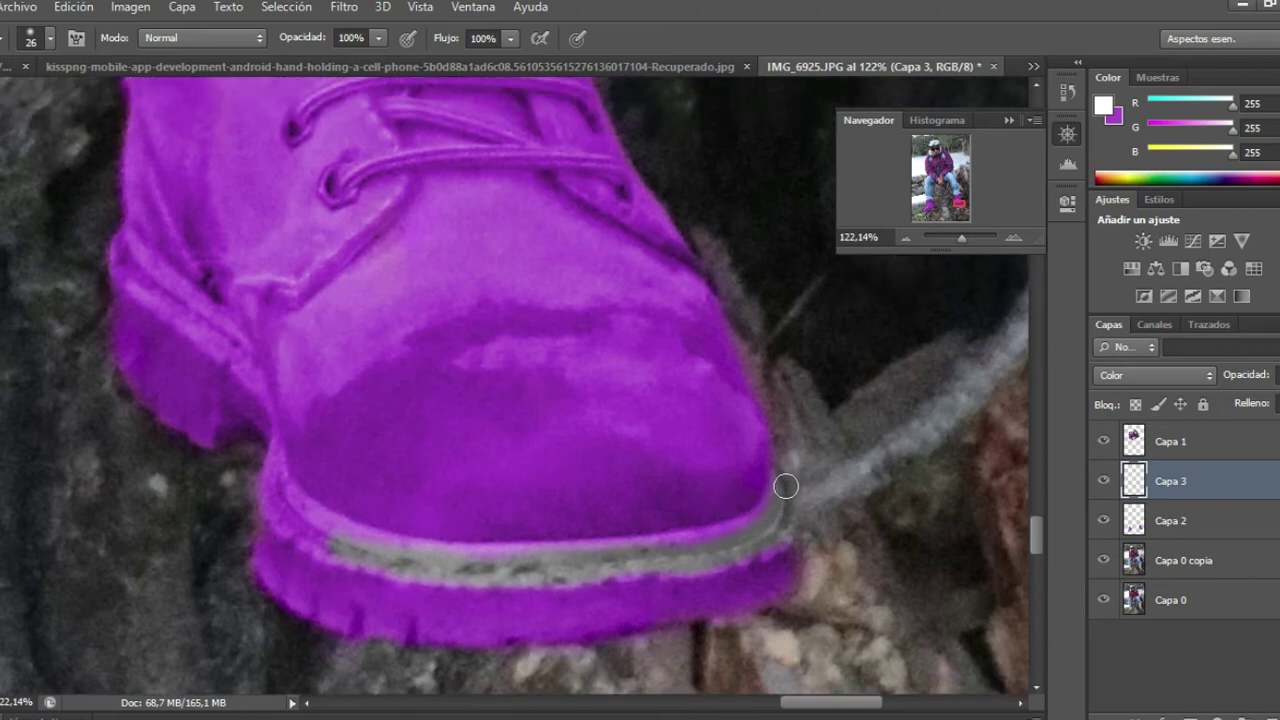
drag(765, 509, 692, 546)
scroll(362, 569, up, 2)
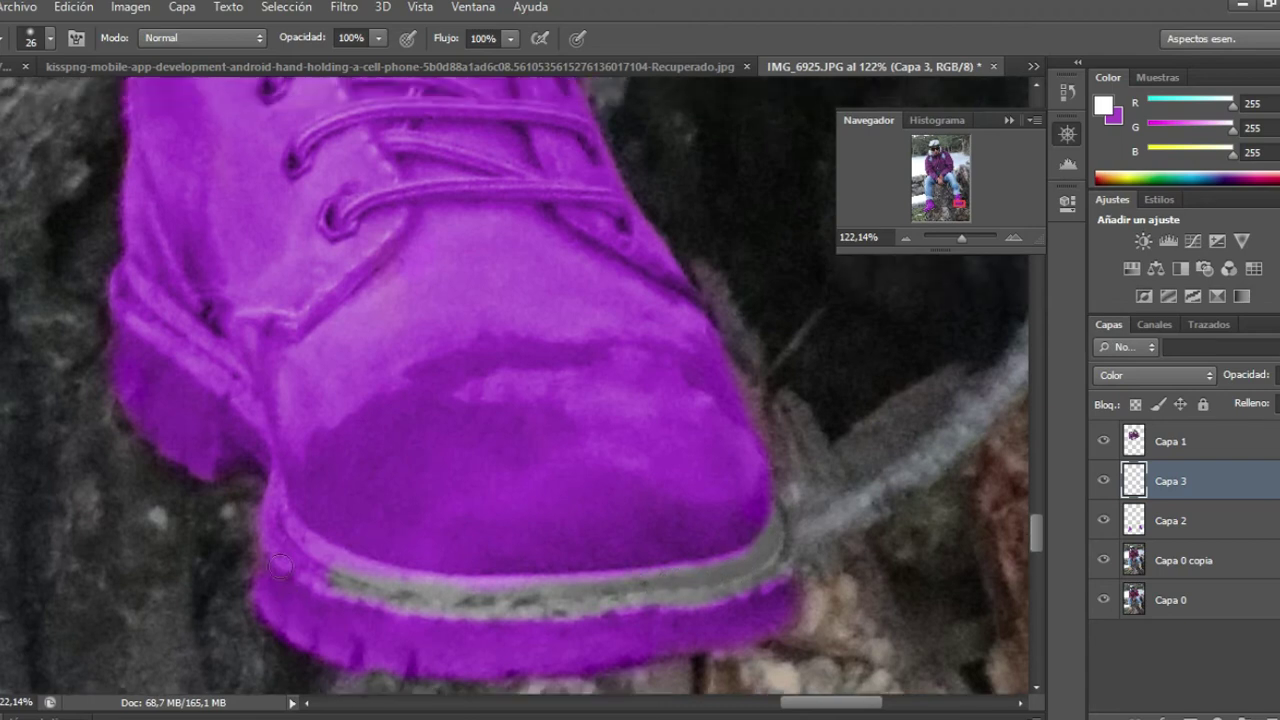
mouse_move(340, 573)
mouse_down()
mouse_move(282, 545)
mouse_move(270, 516)
mouse_up()
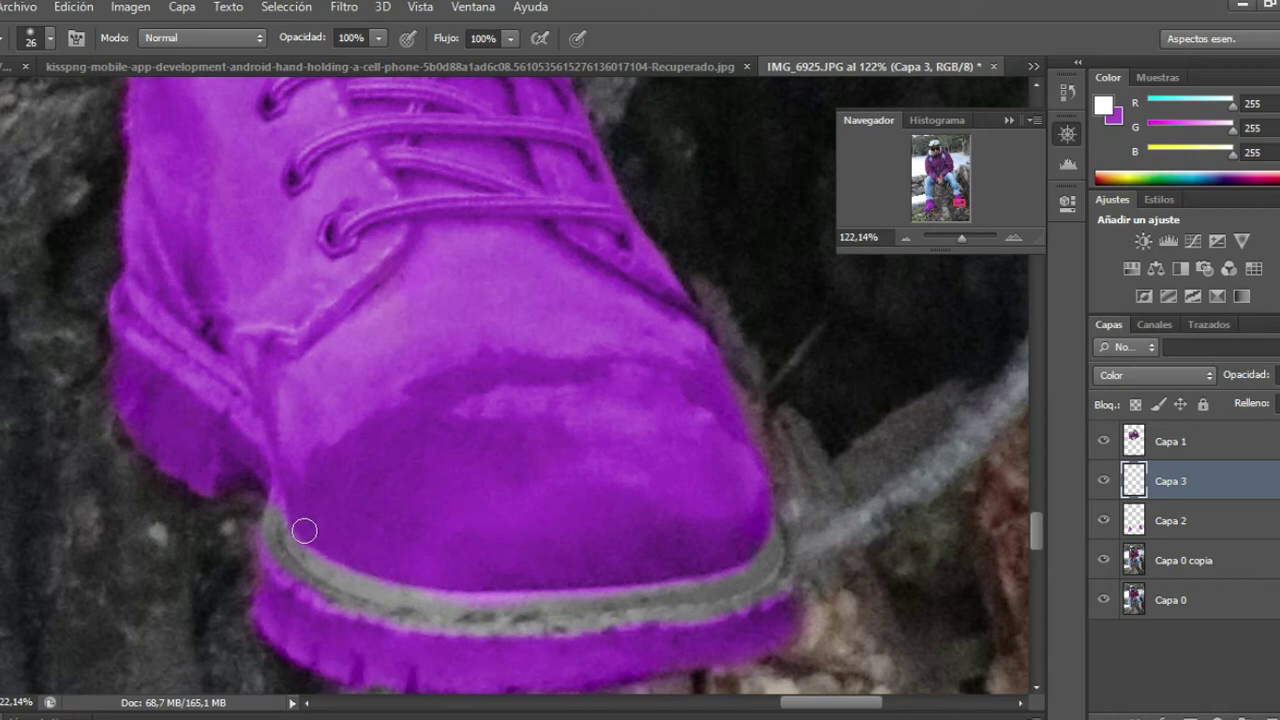
scroll(166, 586, down, 2)
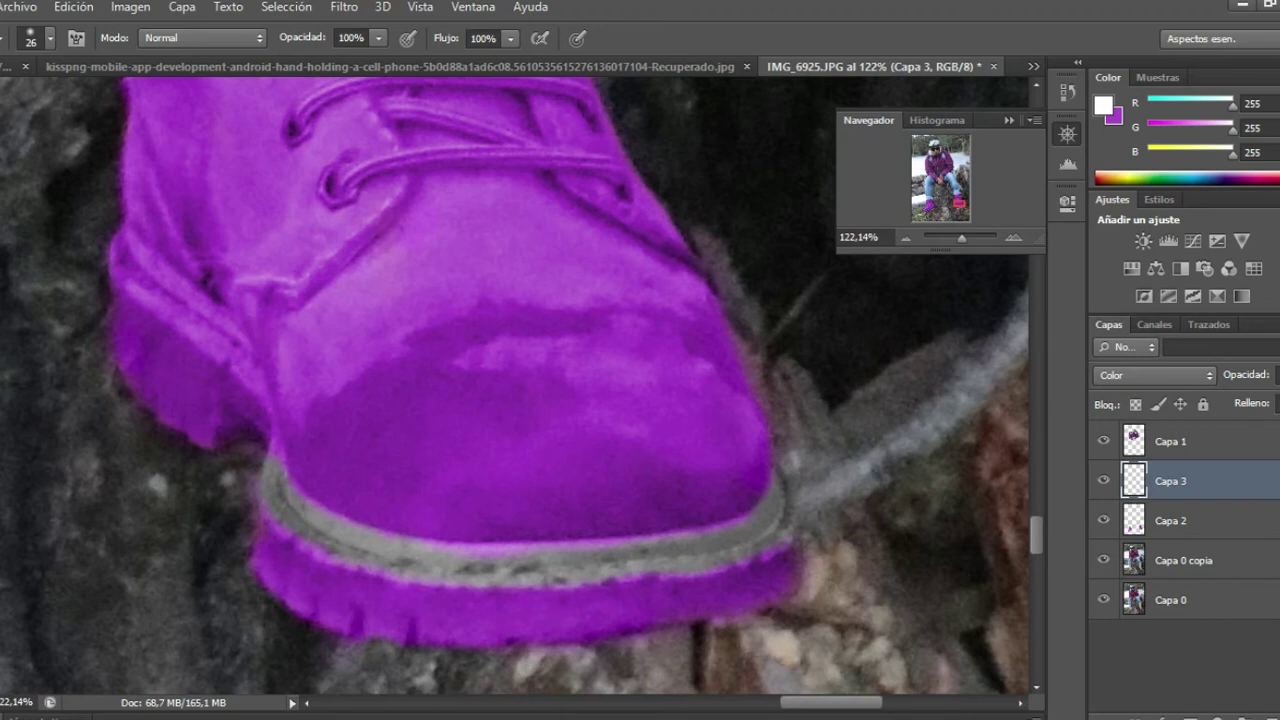
click(1278, 375)
mouse_move(1277, 400)
mouse_down()
mouse_move(1232, 416)
mouse_move(1279, 416)
mouse_move(1111, 435)
mouse_move(1279, 416)
mouse_up()
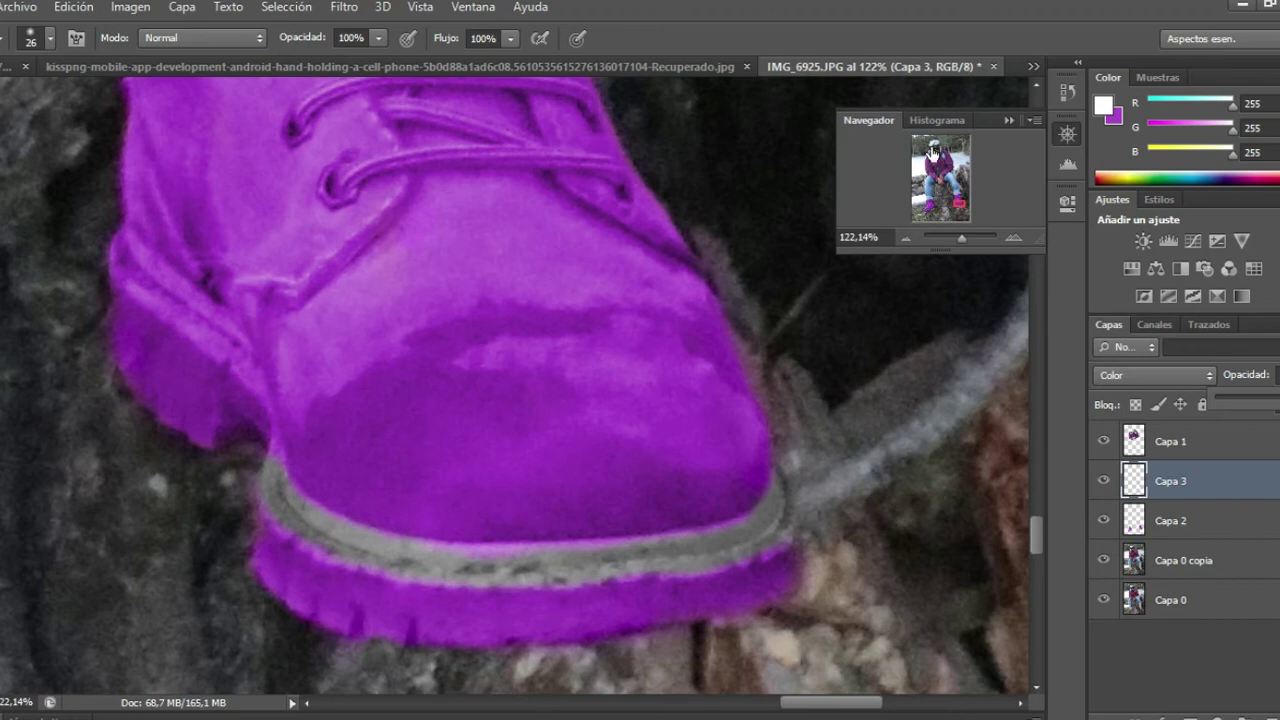
Zoom in on the heel, paint grey over its purple edge, then reframe on stump and boots
drag(960, 203, 959, 201)
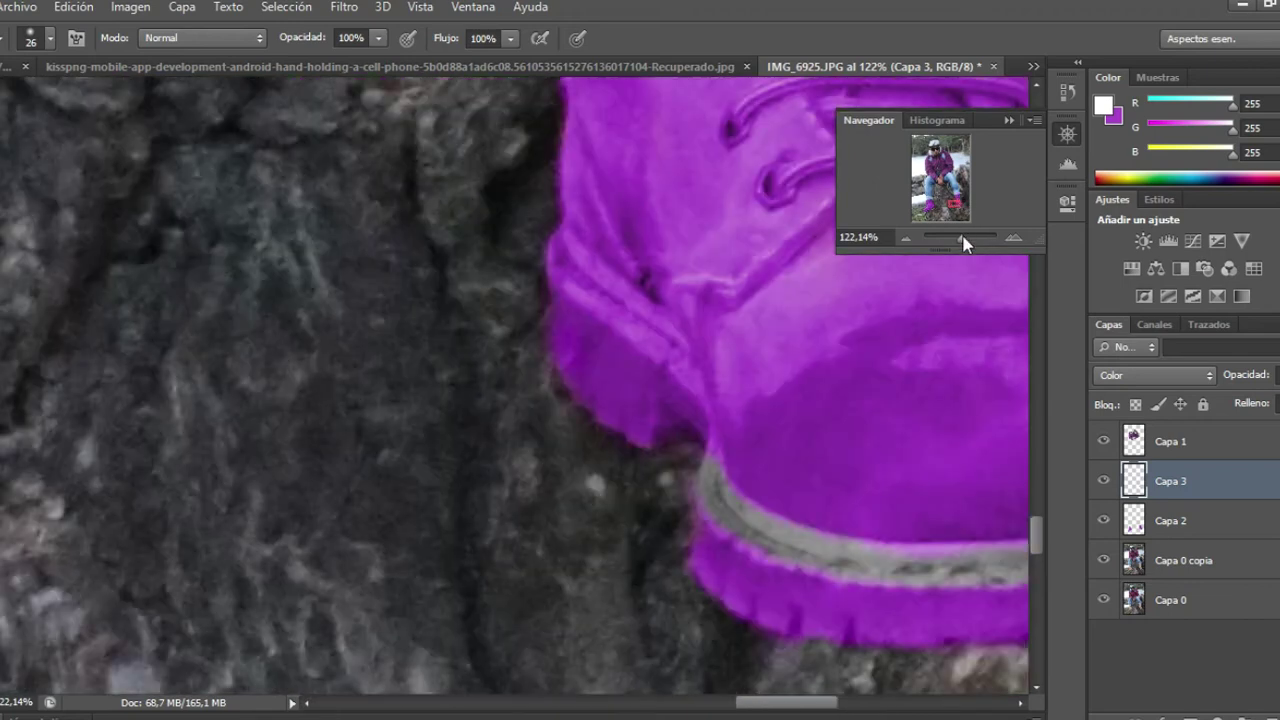
drag(963, 244, 968, 244)
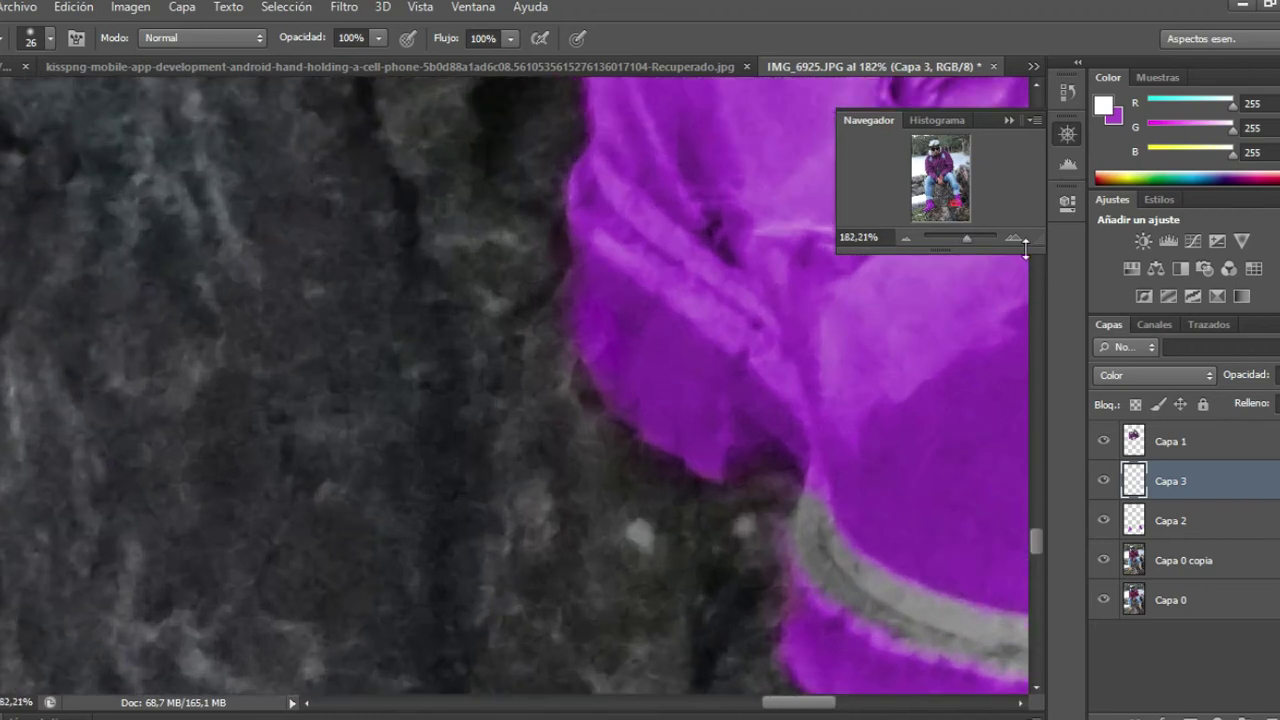
drag(802, 712, 820, 707)
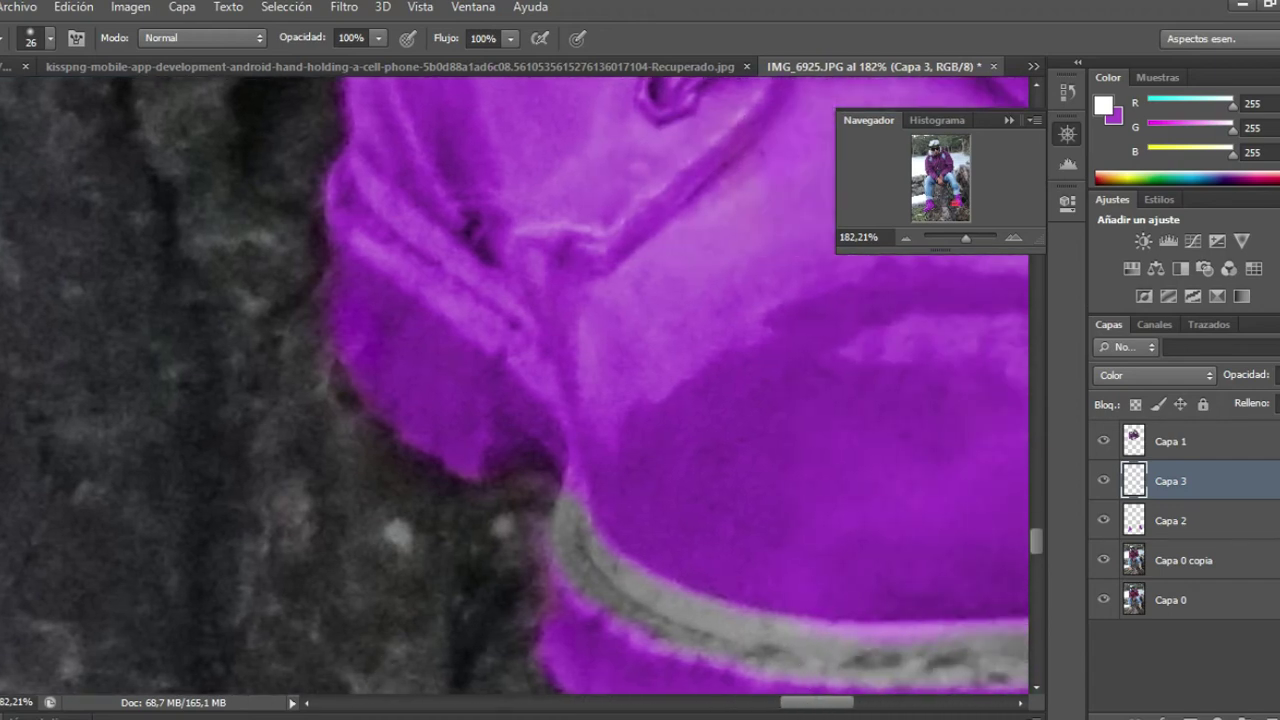
mouse_move(545, 423)
mouse_down()
mouse_move(480, 334)
mouse_move(481, 398)
mouse_move(431, 351)
mouse_move(443, 329)
mouse_move(443, 343)
mouse_move(401, 262)
mouse_move(480, 346)
mouse_move(391, 280)
mouse_move(403, 363)
mouse_move(375, 331)
mouse_move(354, 243)
mouse_up()
scroll(620, 240, up, 1)
drag(973, 237, 955, 240)
drag(943, 190, 955, 213)
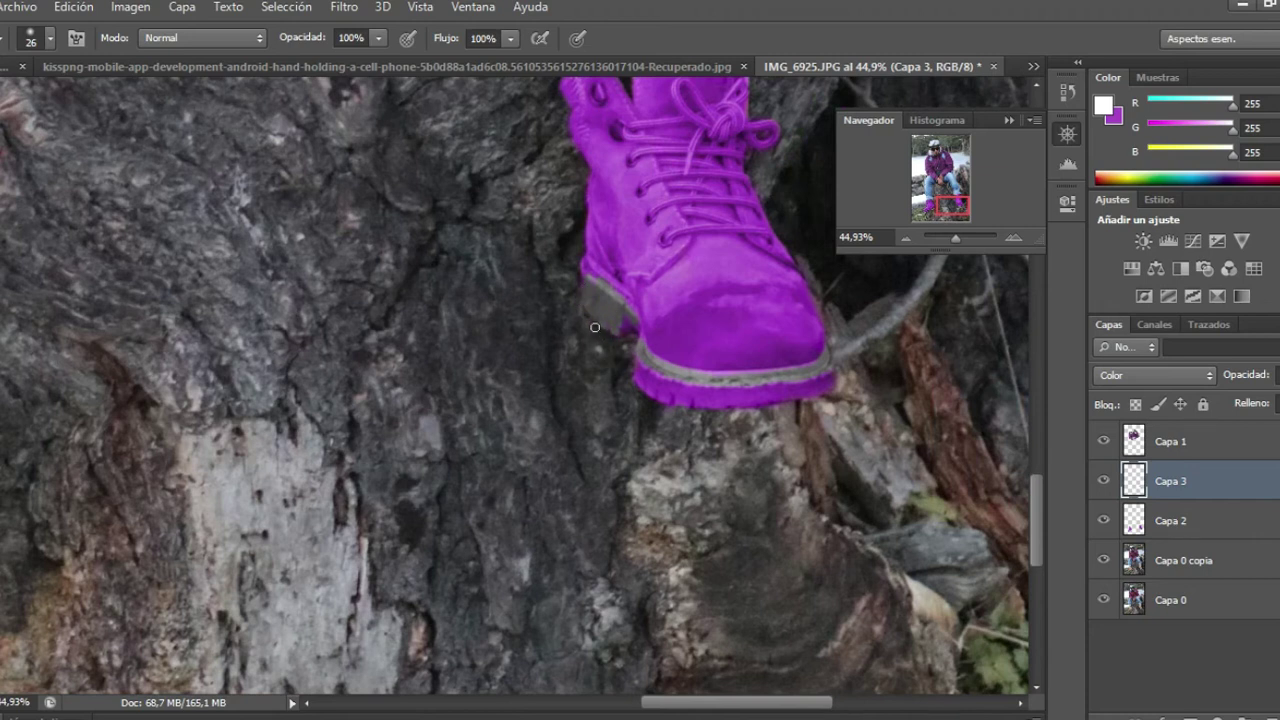
At 135%, paint the heel's left edge and nearby purple spill grey, then zoom back out
drag(958, 240, 964, 208)
click(960, 212)
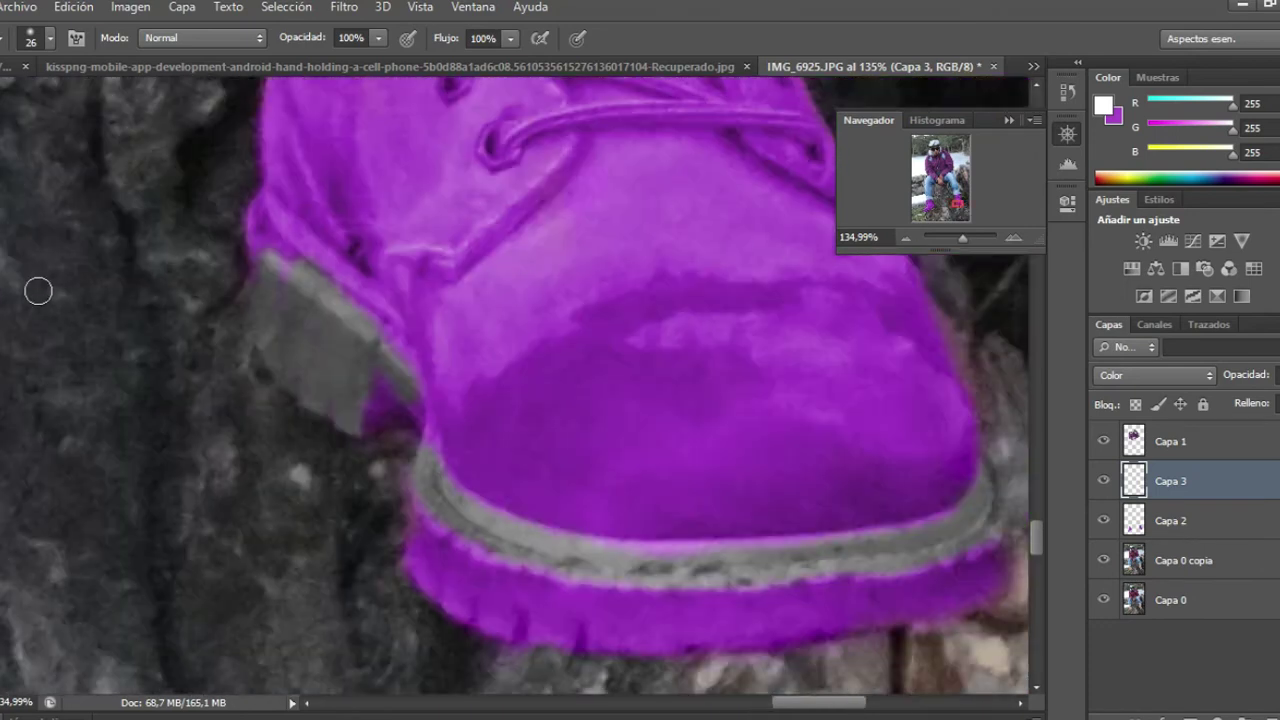
drag(273, 260, 241, 207)
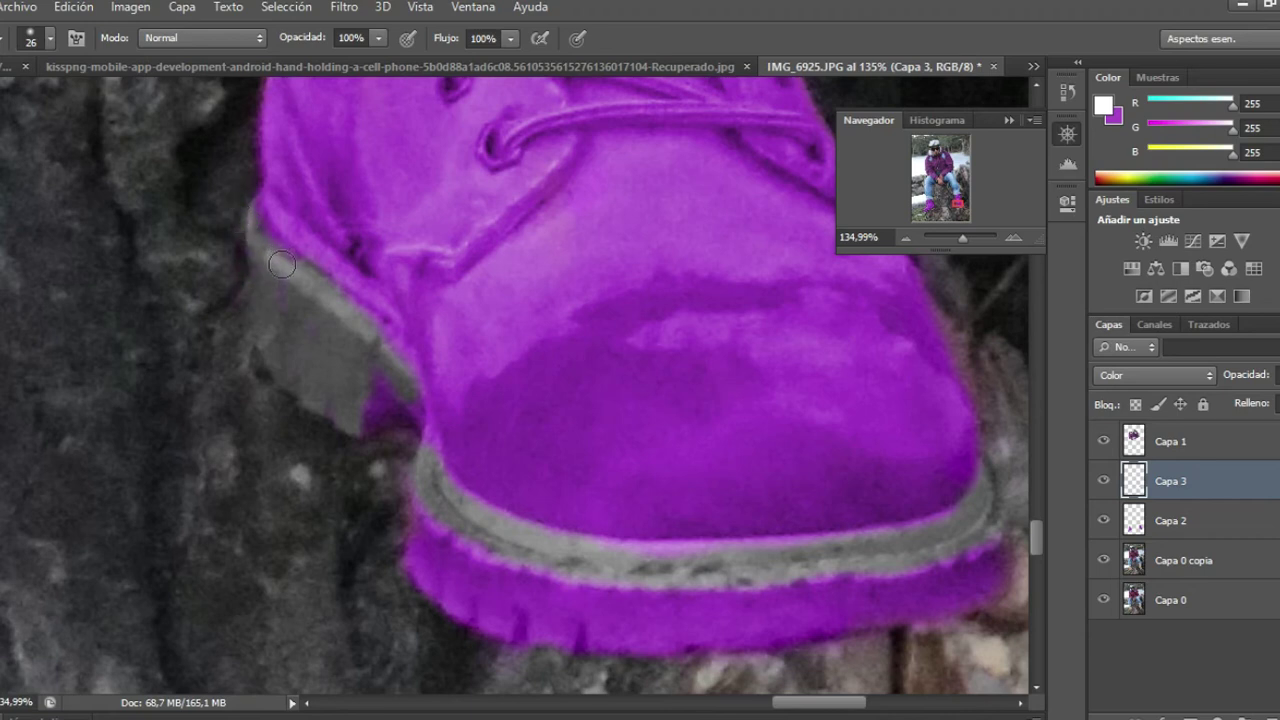
drag(254, 236, 293, 328)
mouse_move(363, 388)
mouse_down()
mouse_move(448, 440)
mouse_move(408, 427)
mouse_move(372, 335)
mouse_move(391, 357)
mouse_move(366, 328)
mouse_move(401, 350)
mouse_move(416, 385)
mouse_move(412, 409)
mouse_move(366, 420)
mouse_move(374, 383)
mouse_move(404, 484)
mouse_up()
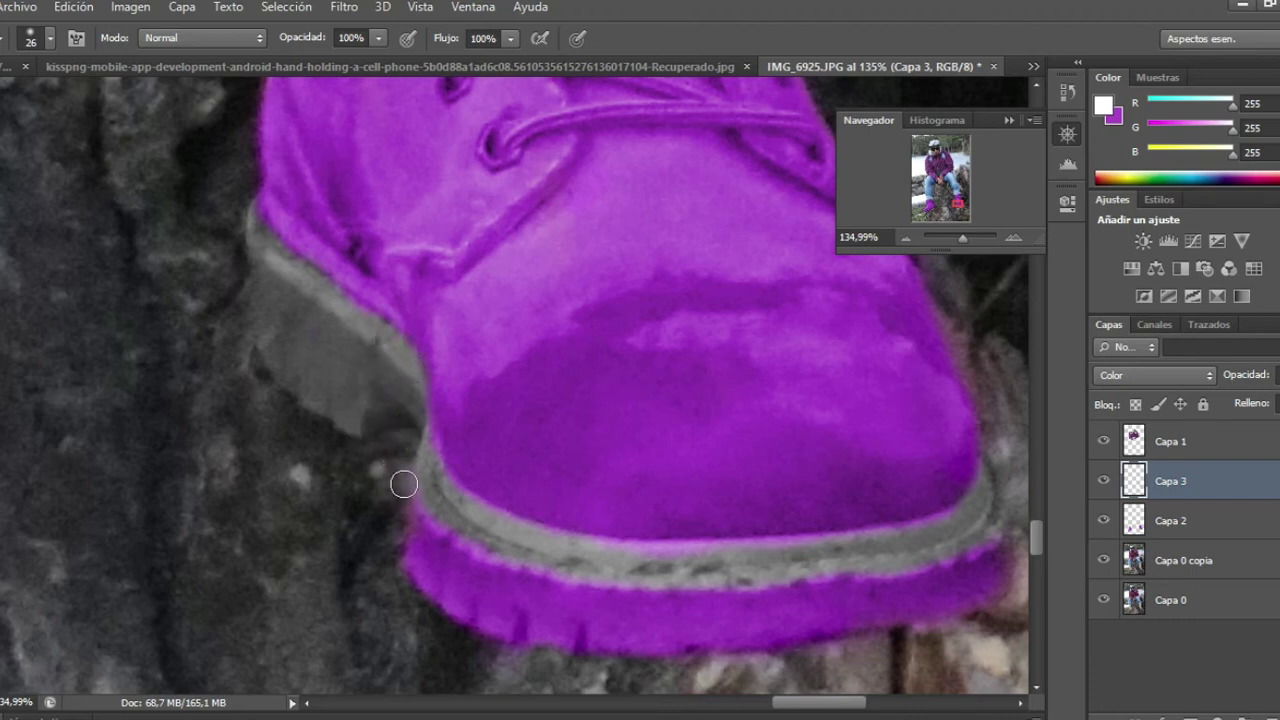
click(958, 241)
drag(958, 241, 930, 217)
click(929, 210)
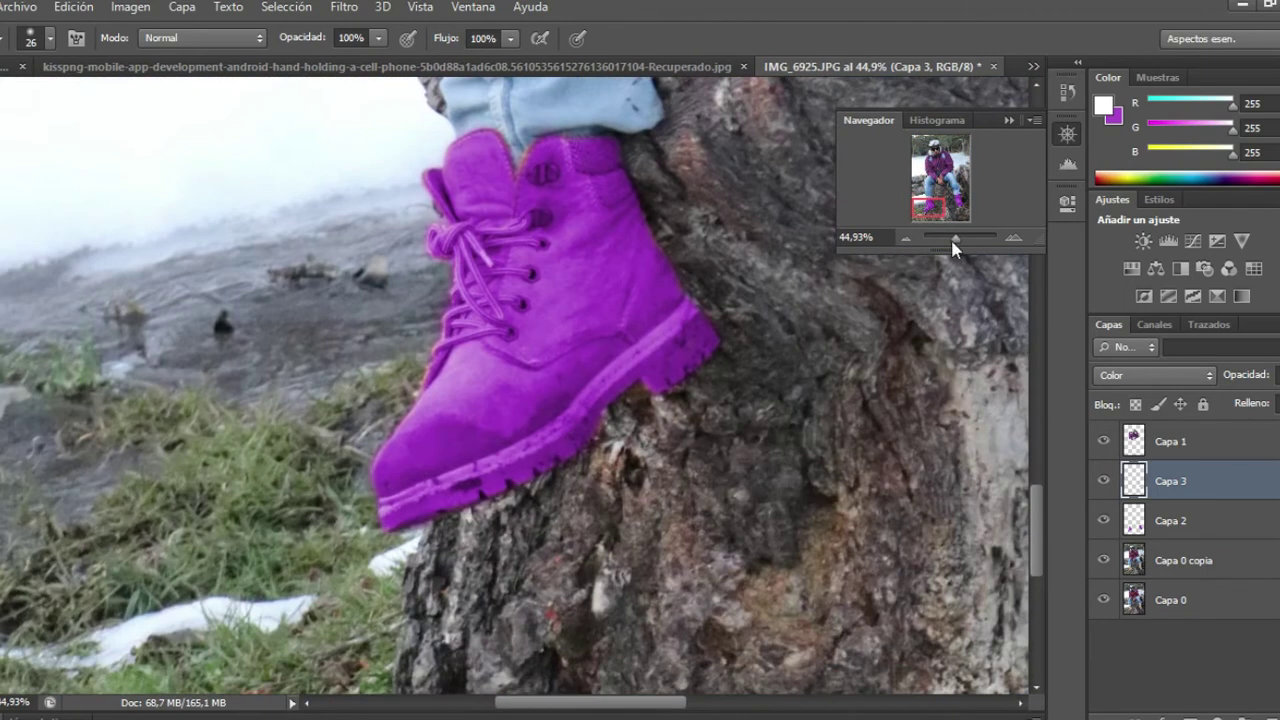
Zoom to 100% on the second boot's heel and enlarge the brush to 69 px
drag(957, 244, 954, 244)
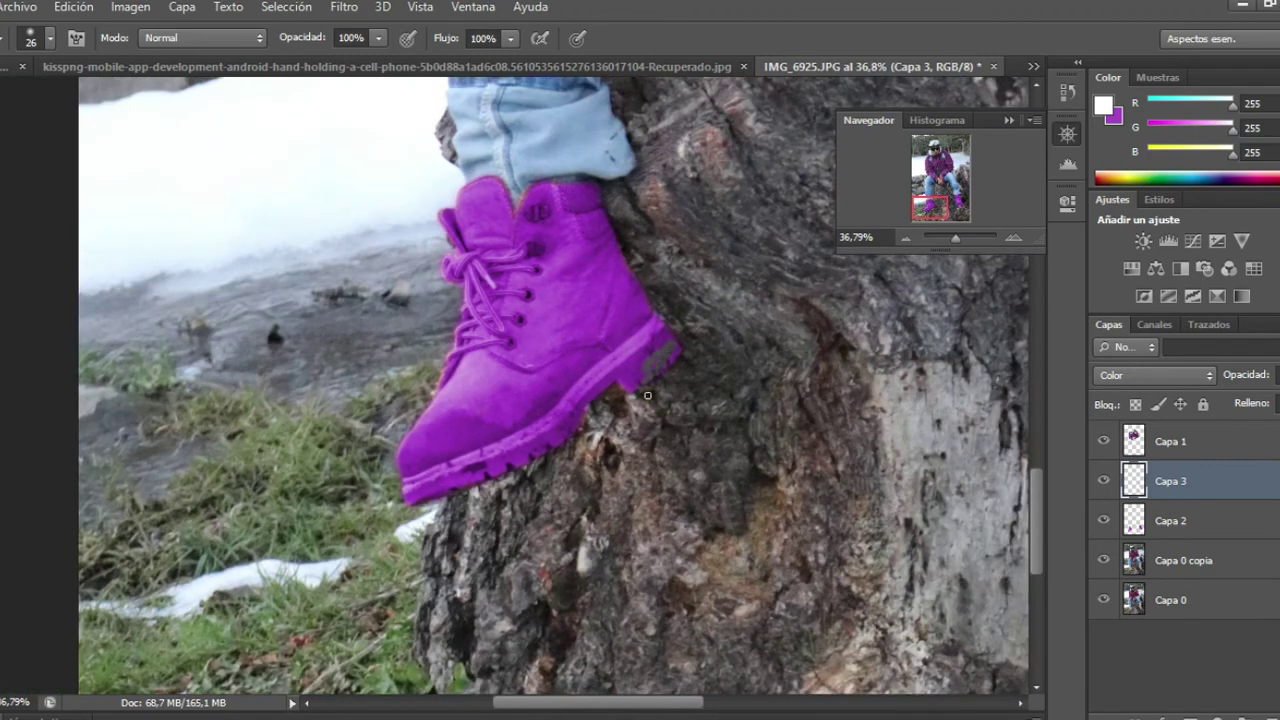
drag(958, 250, 963, 249)
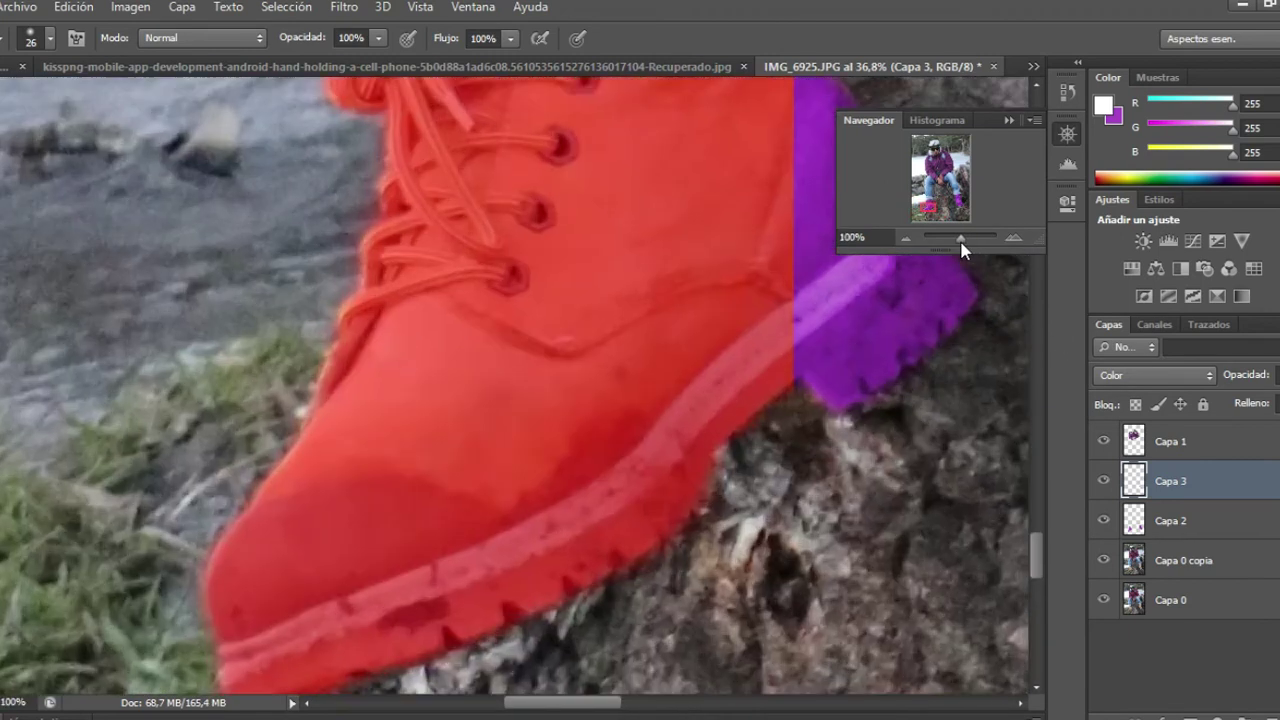
click(935, 207)
drag(935, 207, 937, 207)
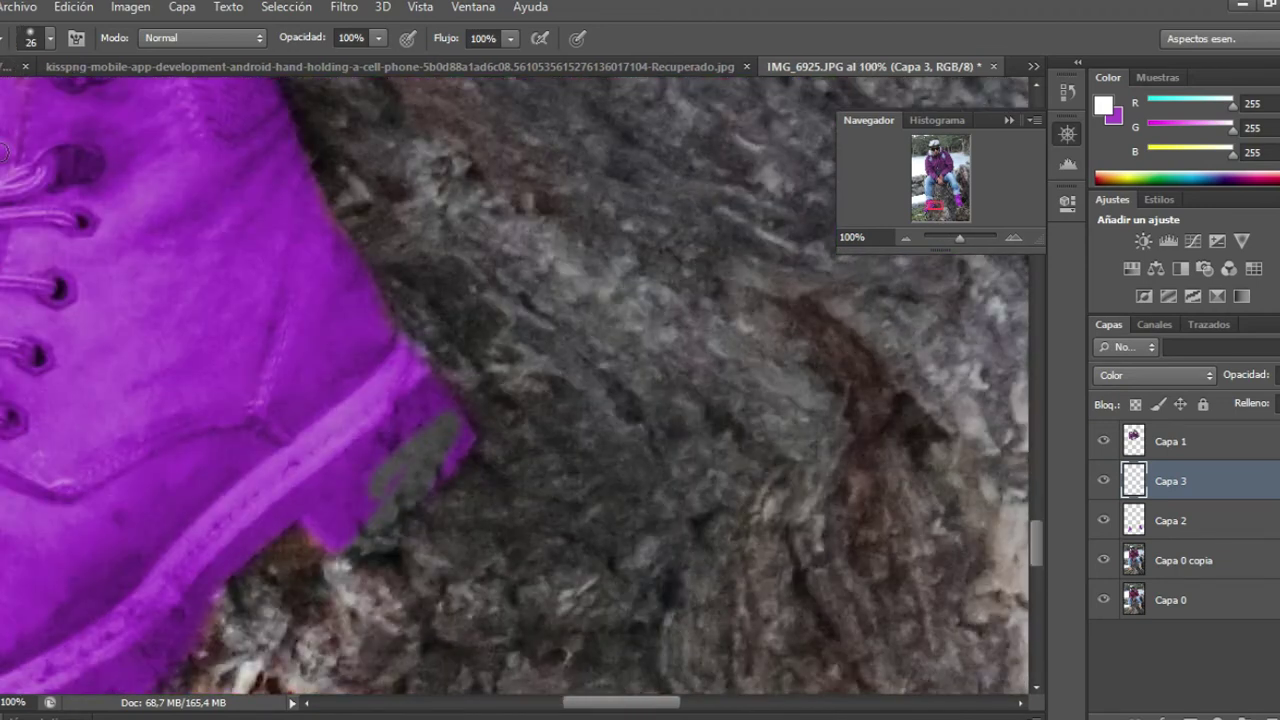
click(49, 38)
click(45, 103)
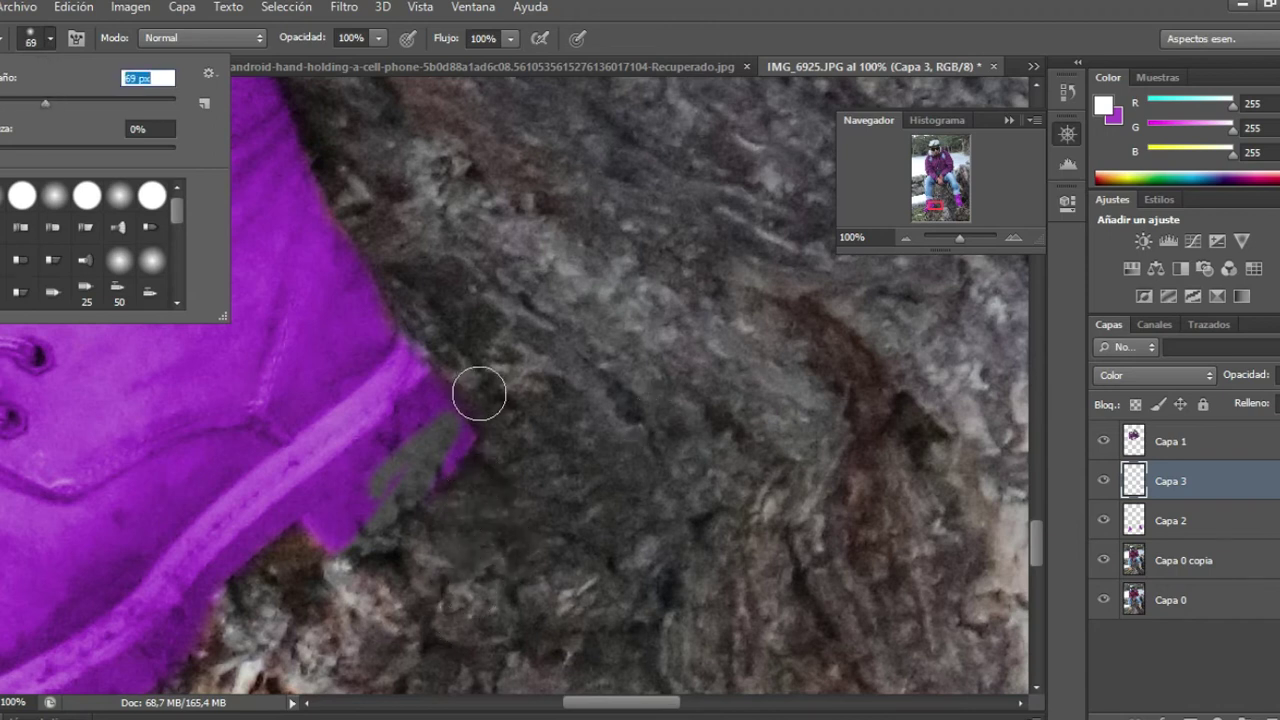
key(Return)
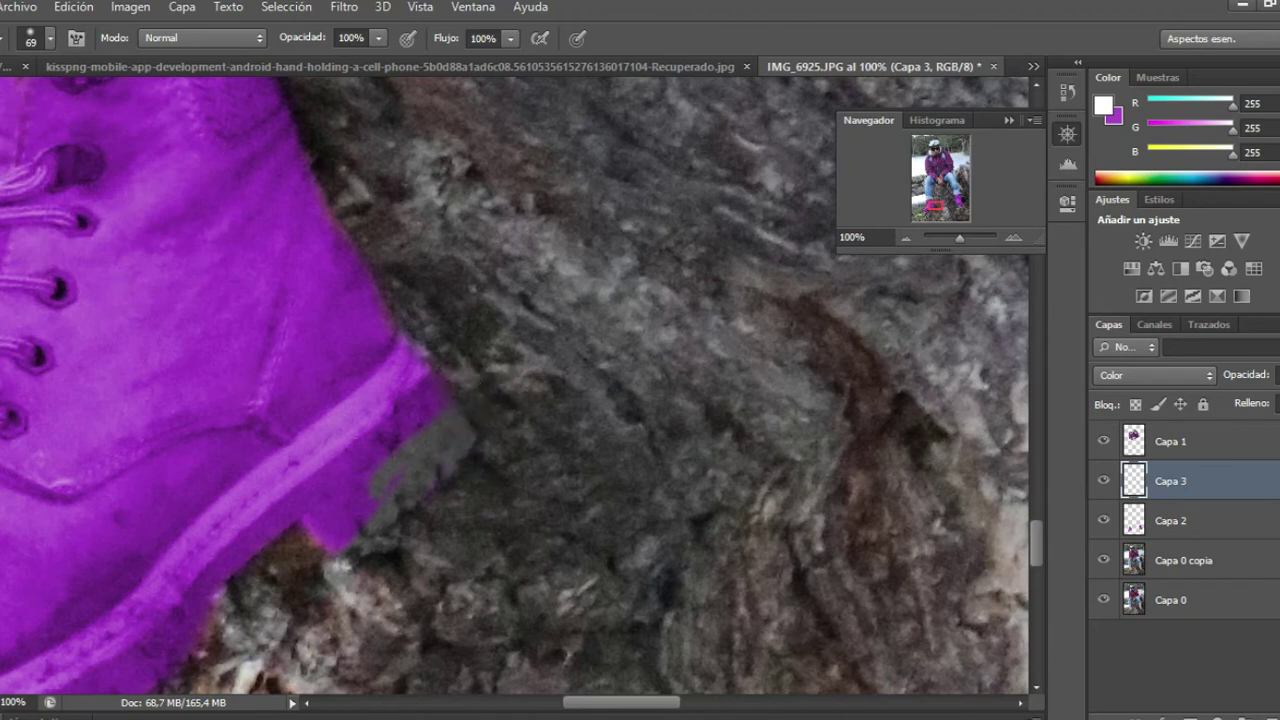
click(48, 40)
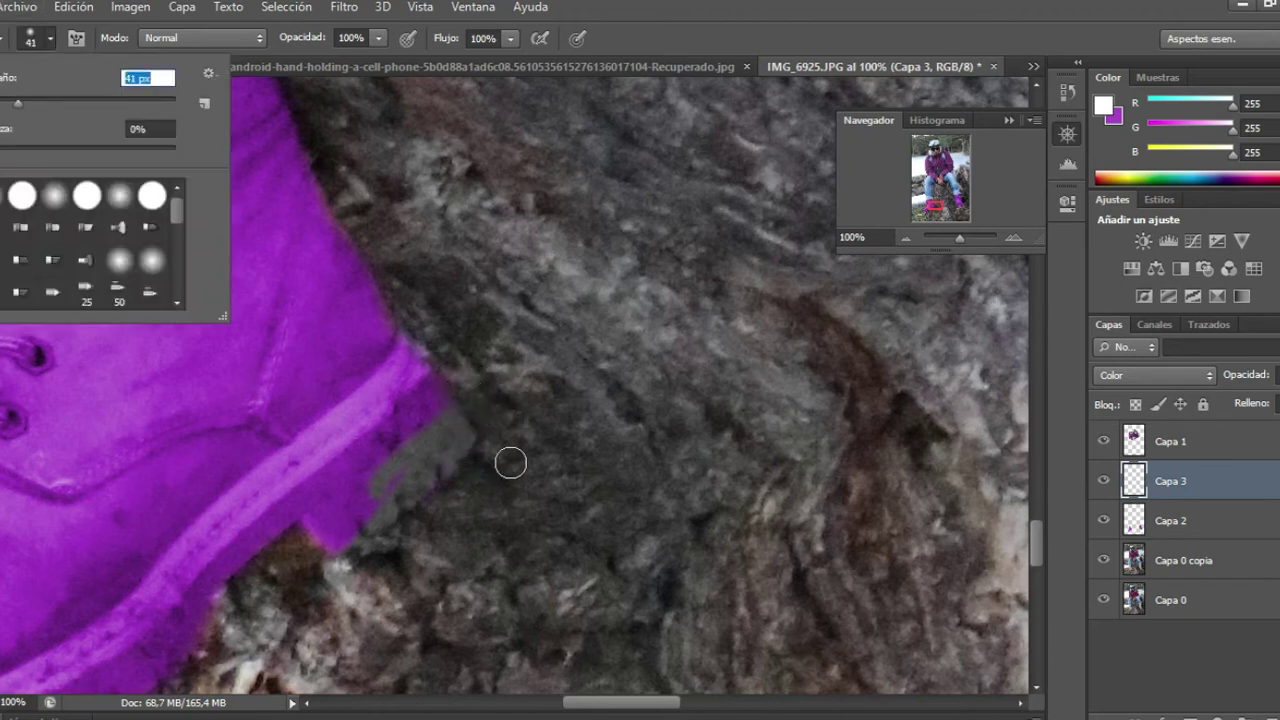
key(Return)
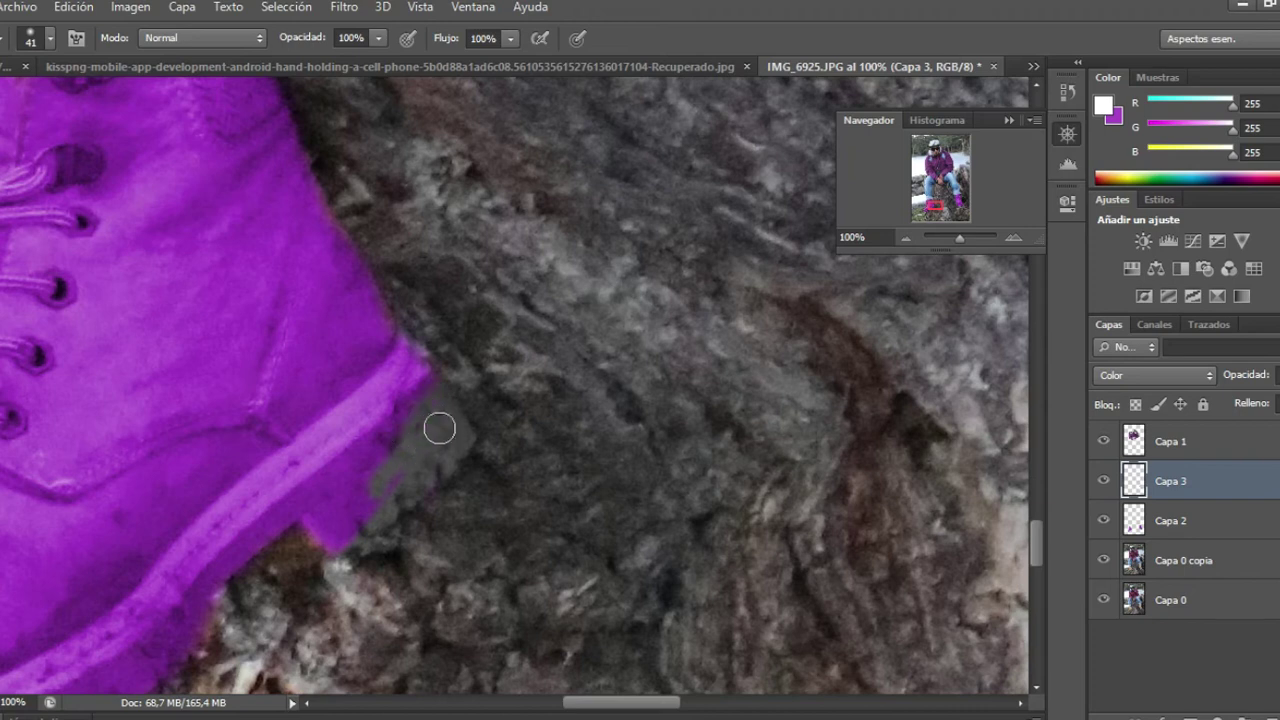
Paint grey over the purple spill along the heel and down the sole edge
mouse_move(401, 381)
mouse_down()
mouse_move(380, 414)
mouse_move(414, 354)
mouse_move(349, 454)
mouse_move(443, 383)
mouse_move(451, 466)
mouse_move(243, 567)
mouse_up()
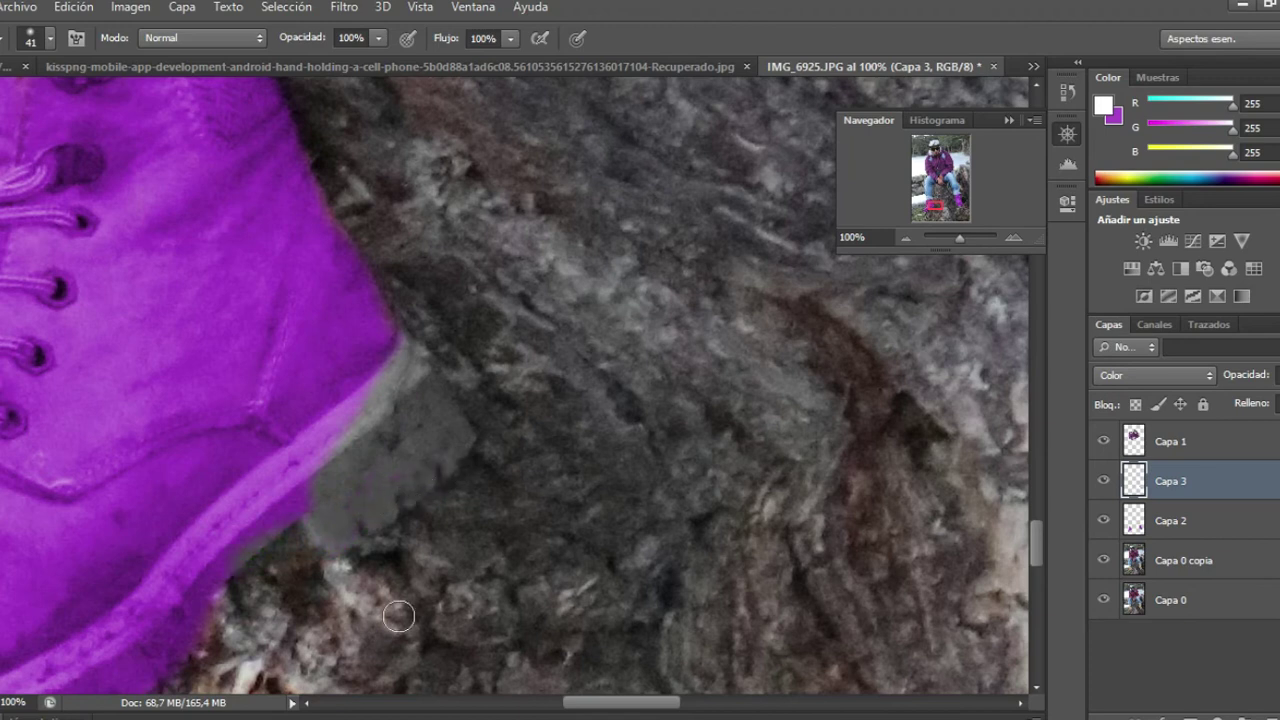
drag(606, 710, 571, 706)
scroll(571, 706, down, 3)
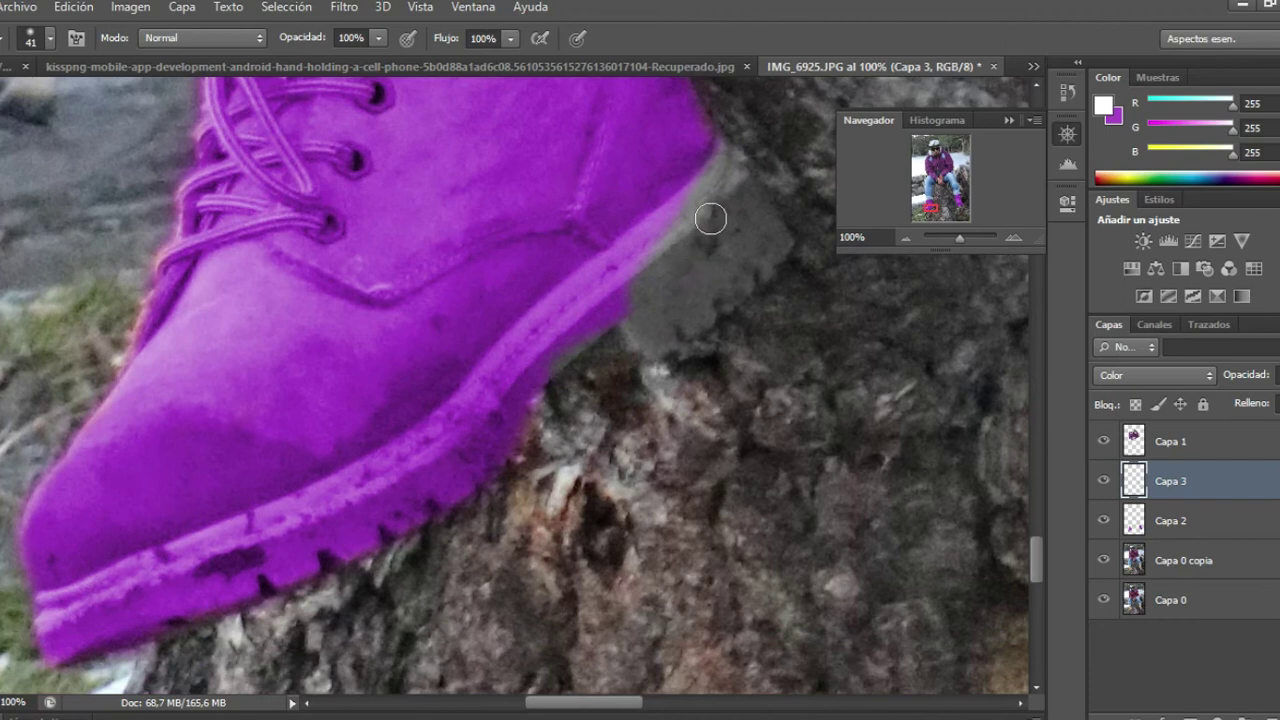
mouse_move(694, 207)
mouse_down()
mouse_move(600, 266)
mouse_move(505, 362)
mouse_move(484, 405)
mouse_up()
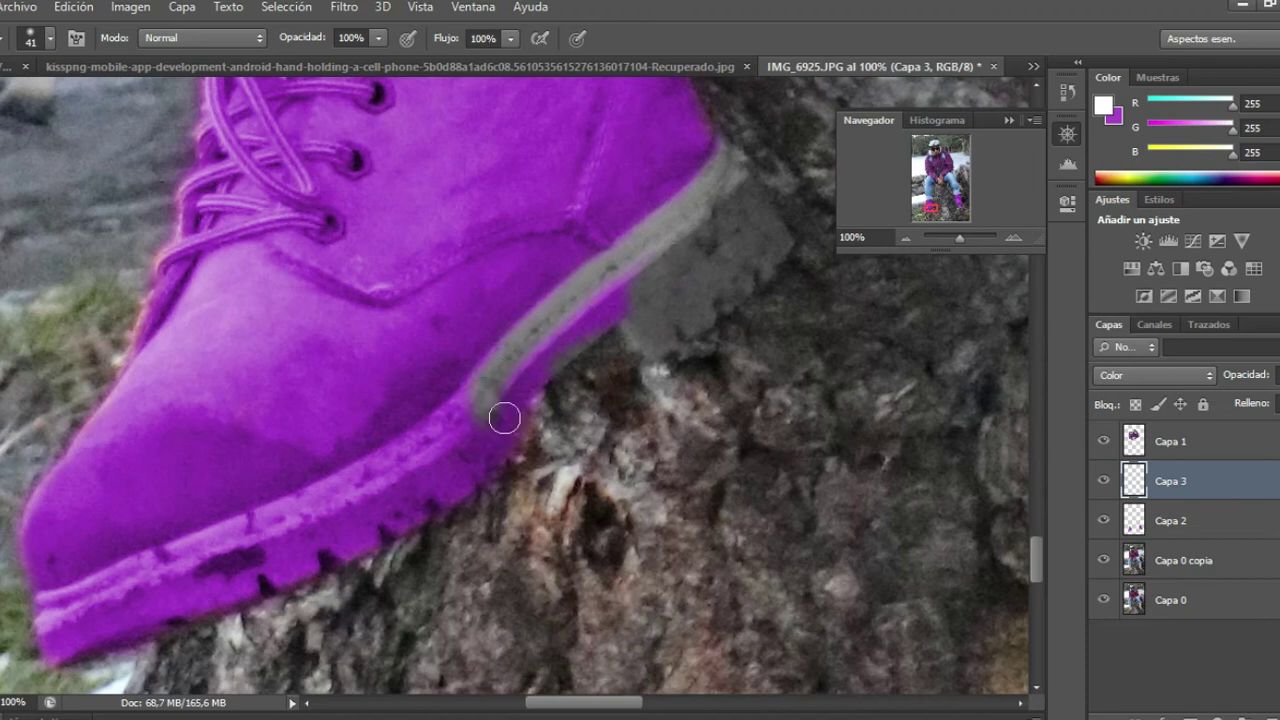
drag(637, 290, 559, 334)
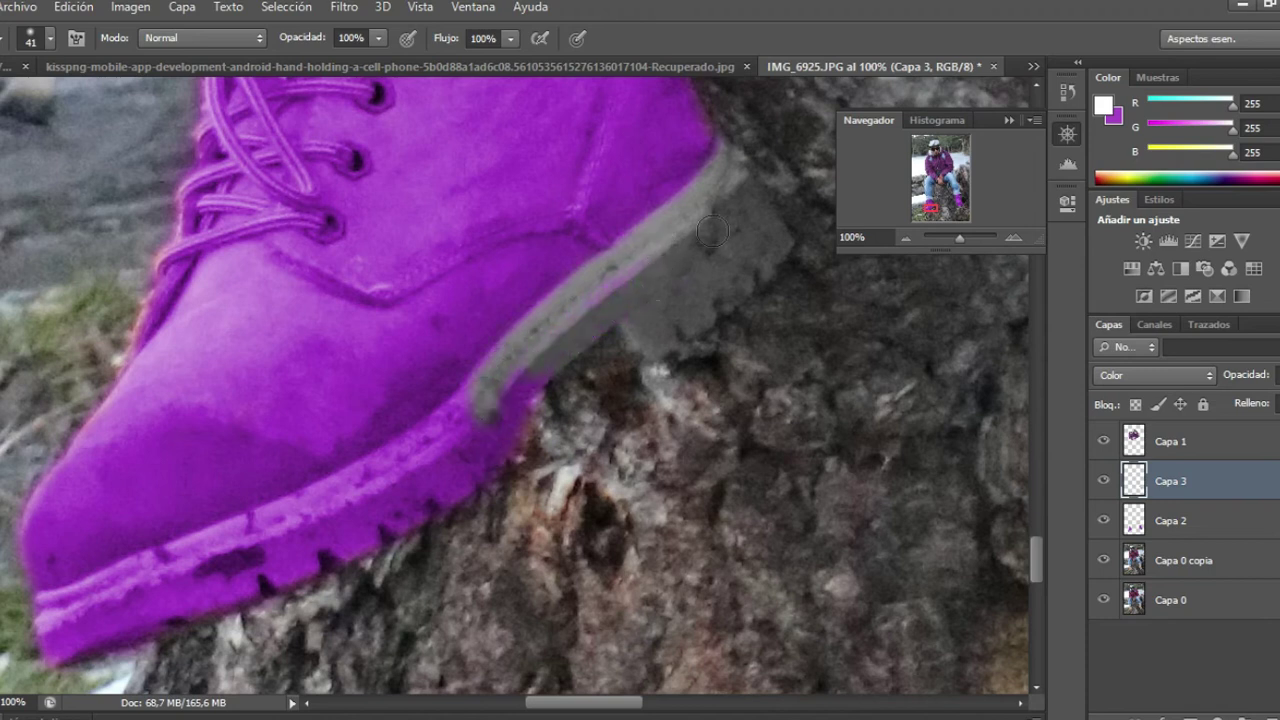
drag(513, 389, 500, 468)
scroll(563, 400, down, 2)
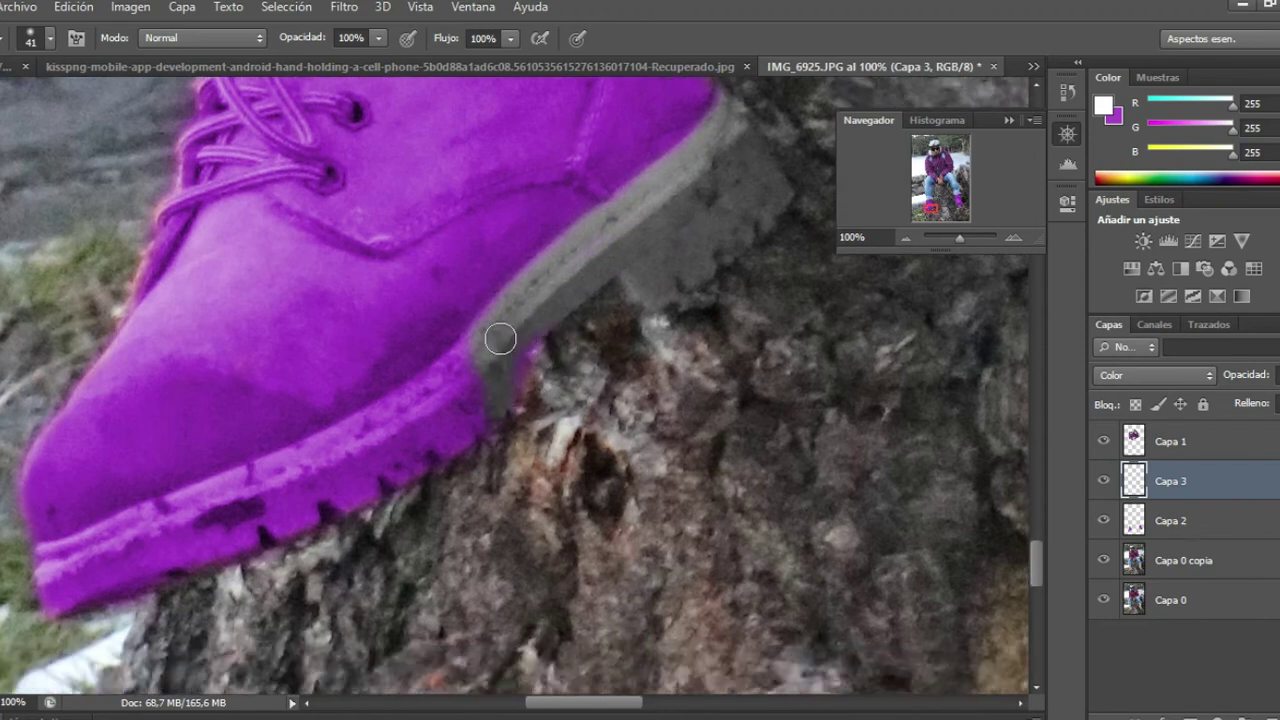
Cover the purple band along the sole's lower edge with grey in several strokes
drag(460, 377, 462, 422)
mouse_move(547, 348)
mouse_down()
mouse_move(489, 394)
mouse_move(514, 357)
mouse_move(446, 474)
mouse_move(481, 423)
mouse_move(426, 480)
mouse_move(481, 362)
mouse_up()
mouse_move(435, 403)
mouse_down()
mouse_move(115, 550)
mouse_move(340, 496)
mouse_move(488, 416)
mouse_up()
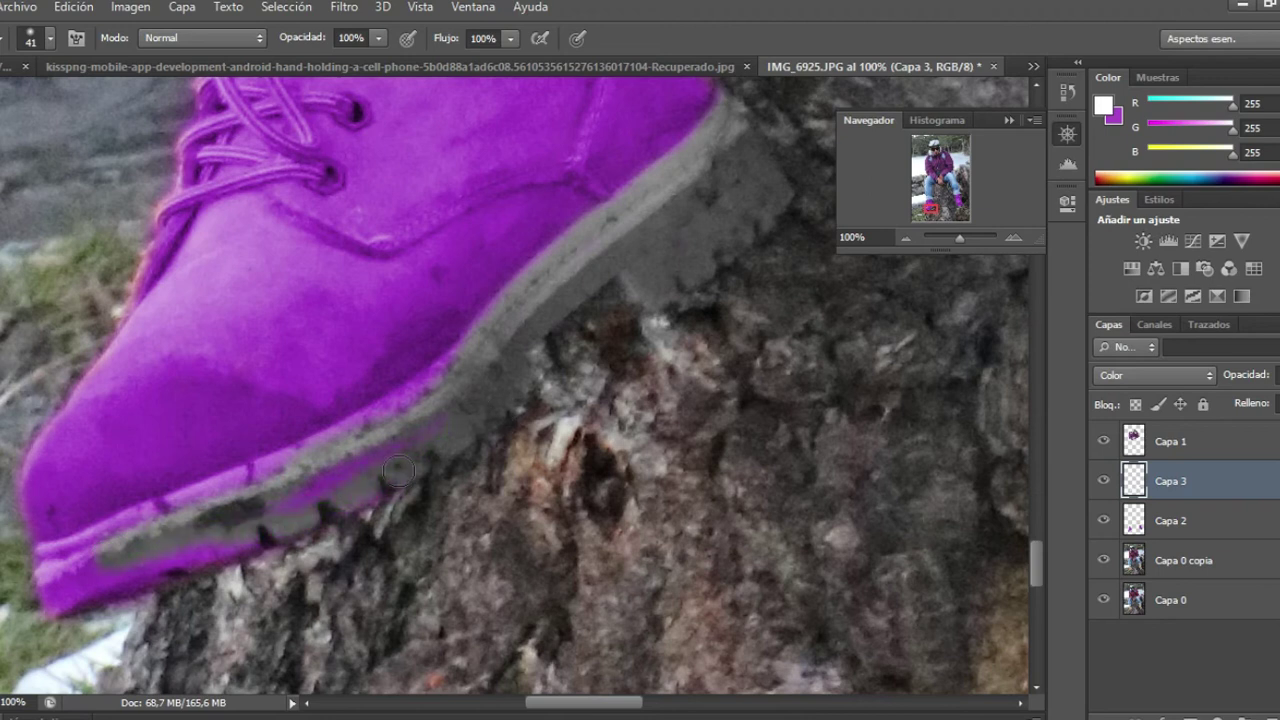
drag(377, 470, 287, 516)
drag(270, 533, 189, 577)
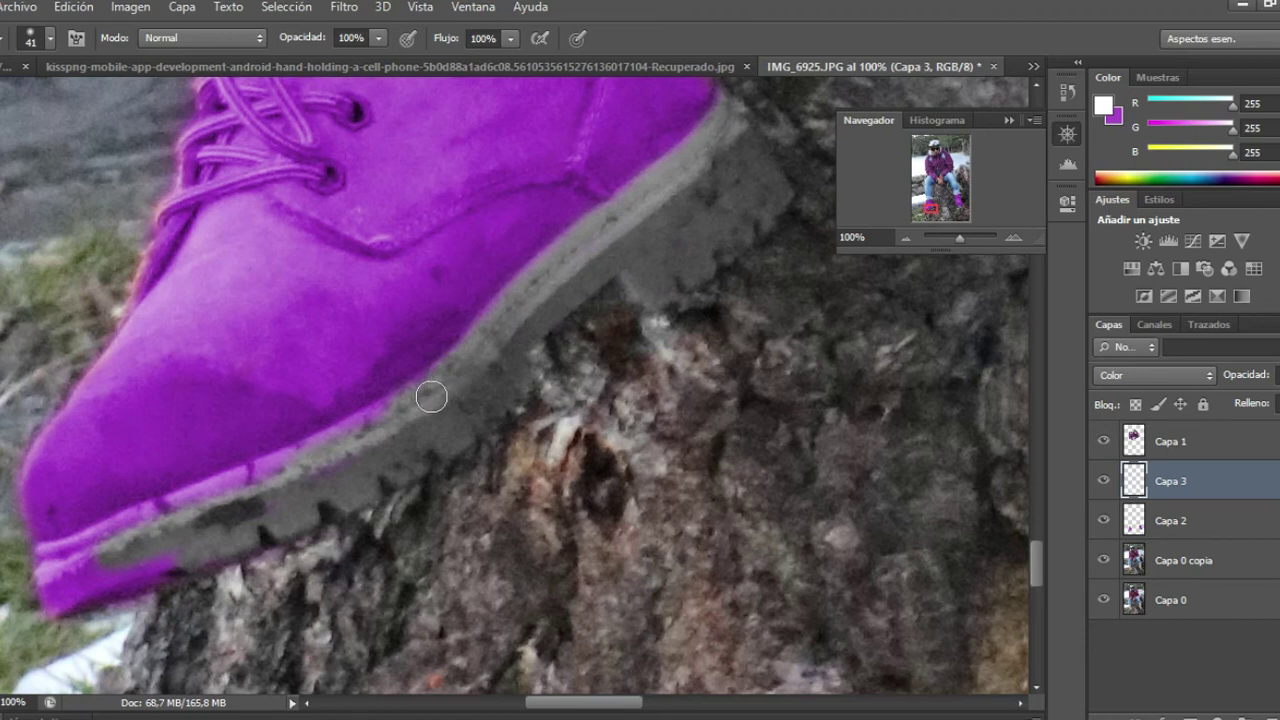
mouse_move(439, 385)
mouse_down()
mouse_move(312, 465)
mouse_move(328, 444)
mouse_up()
drag(129, 566, 214, 543)
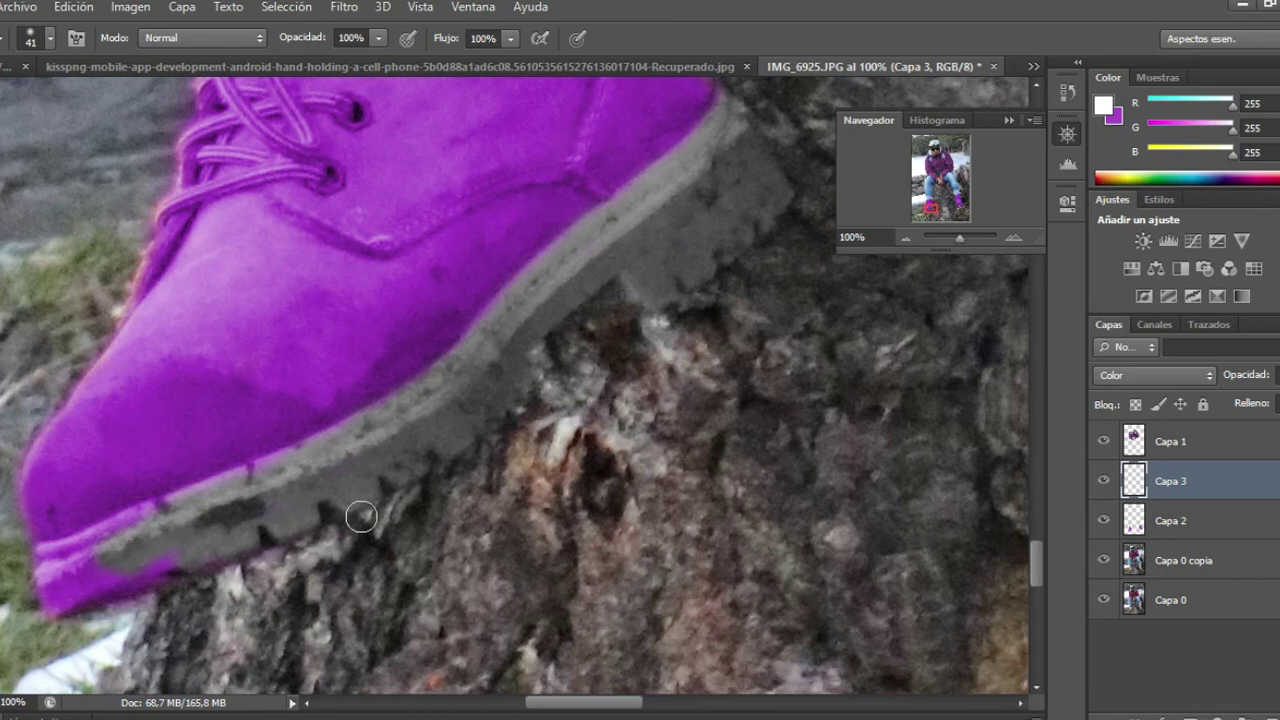
click(157, 579)
Pan down, grey out the remaining sole-edge tint near the toe, and zoom to 135%
drag(630, 712, 586, 709)
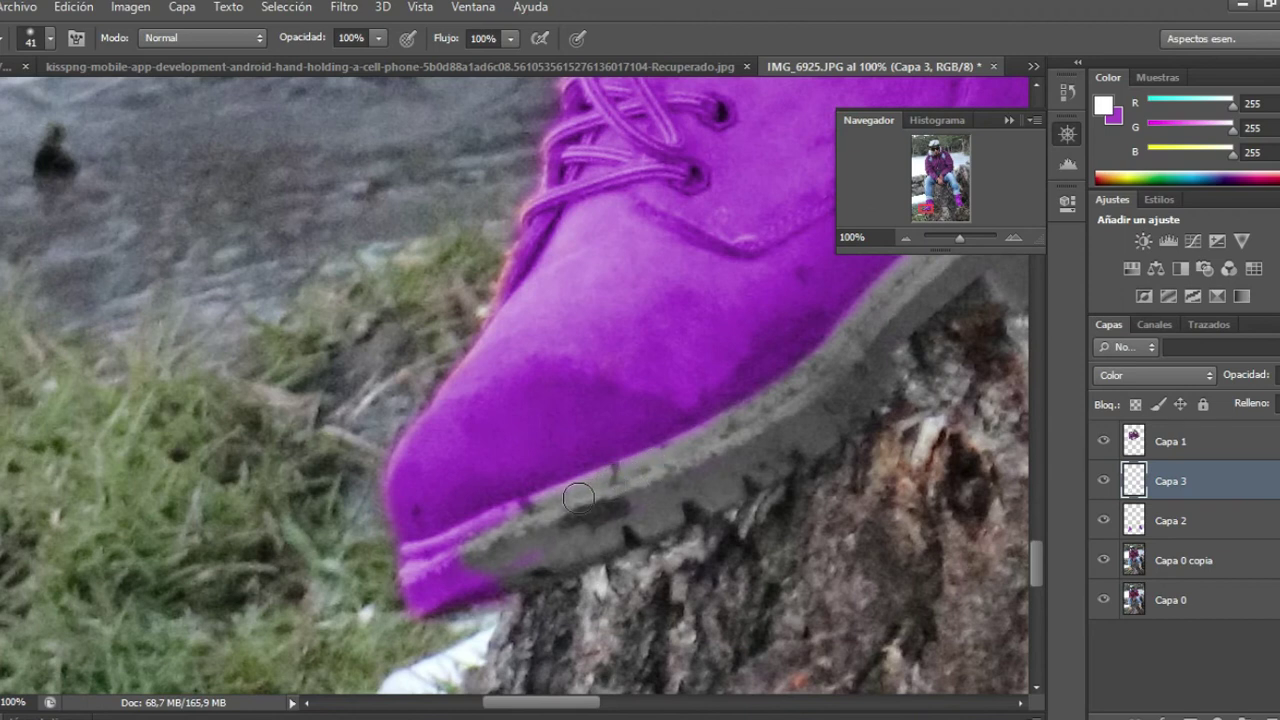
scroll(500, 536, down, 3)
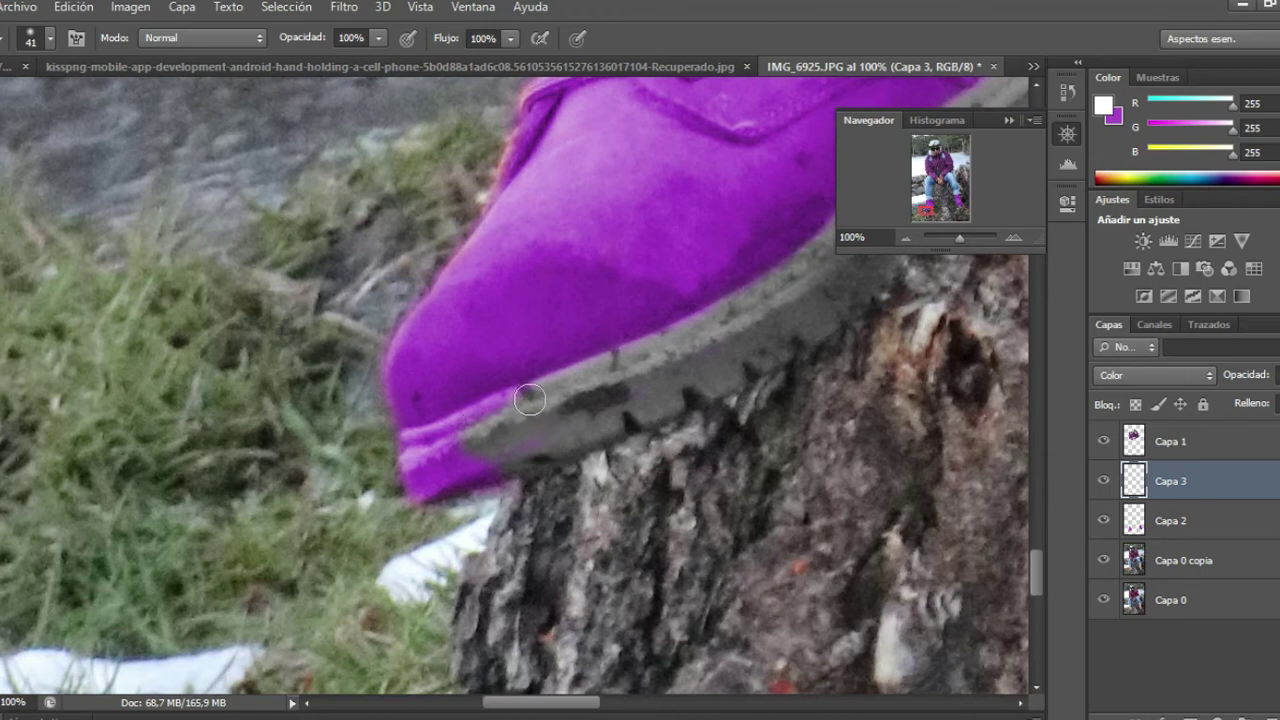
mouse_move(530, 400)
mouse_down()
mouse_move(360, 472)
mouse_move(550, 454)
mouse_move(409, 495)
mouse_move(605, 468)
mouse_up()
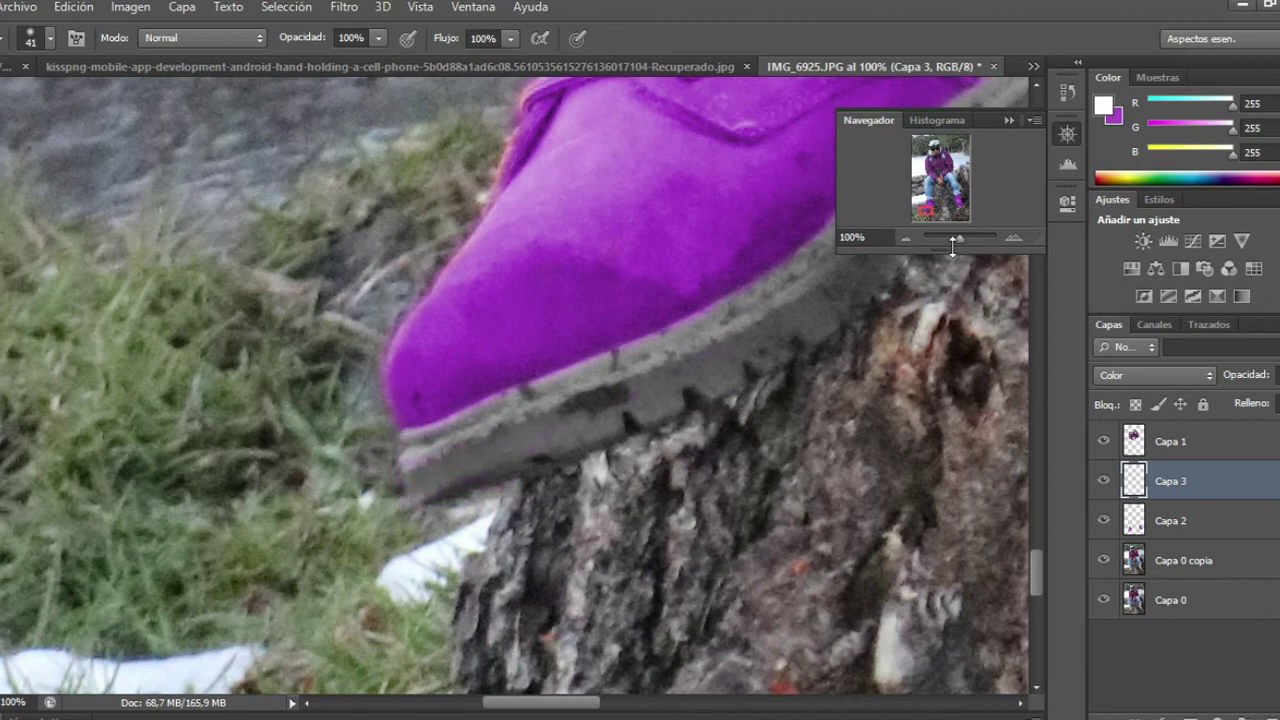
mouse_move(960, 245)
mouse_down()
mouse_move(945, 242)
mouse_move(963, 242)
mouse_up()
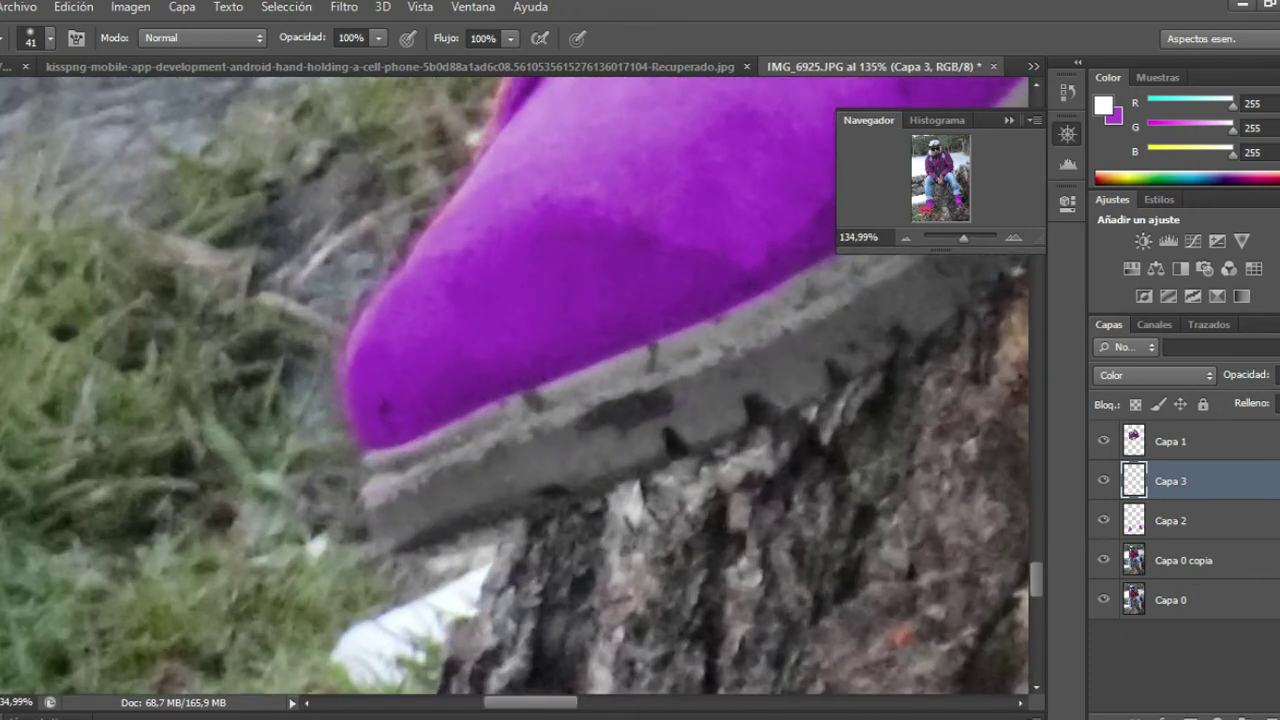
Make purple the foreground colour and paint along the boot's left edge
key(x)
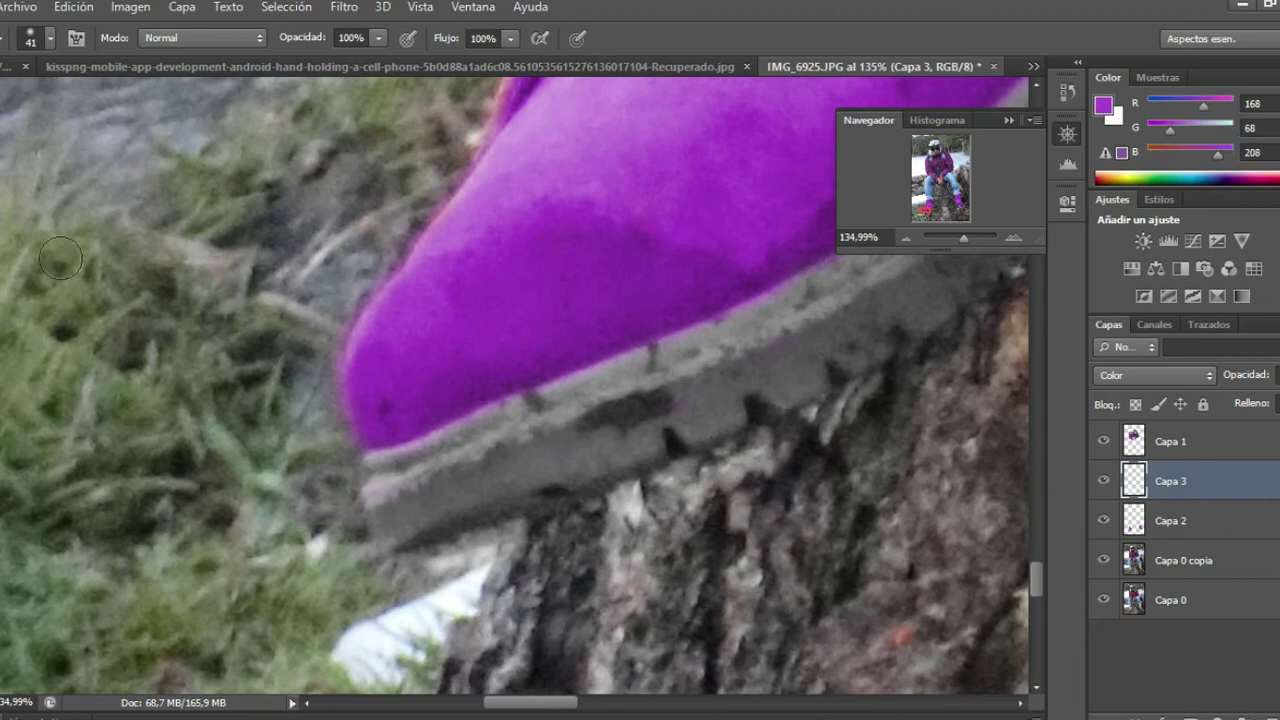
scroll(675, 193, up, 3)
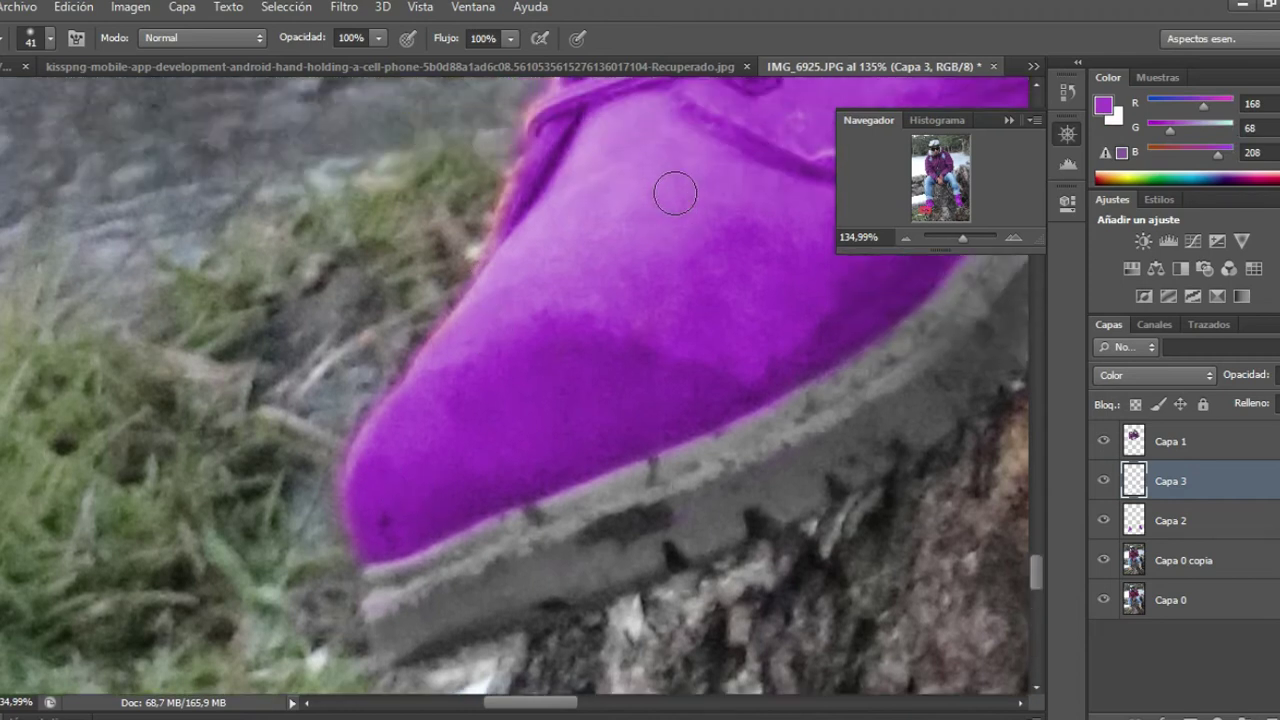
scroll(715, 297, up, 2)
scroll(580, 303, up, 2)
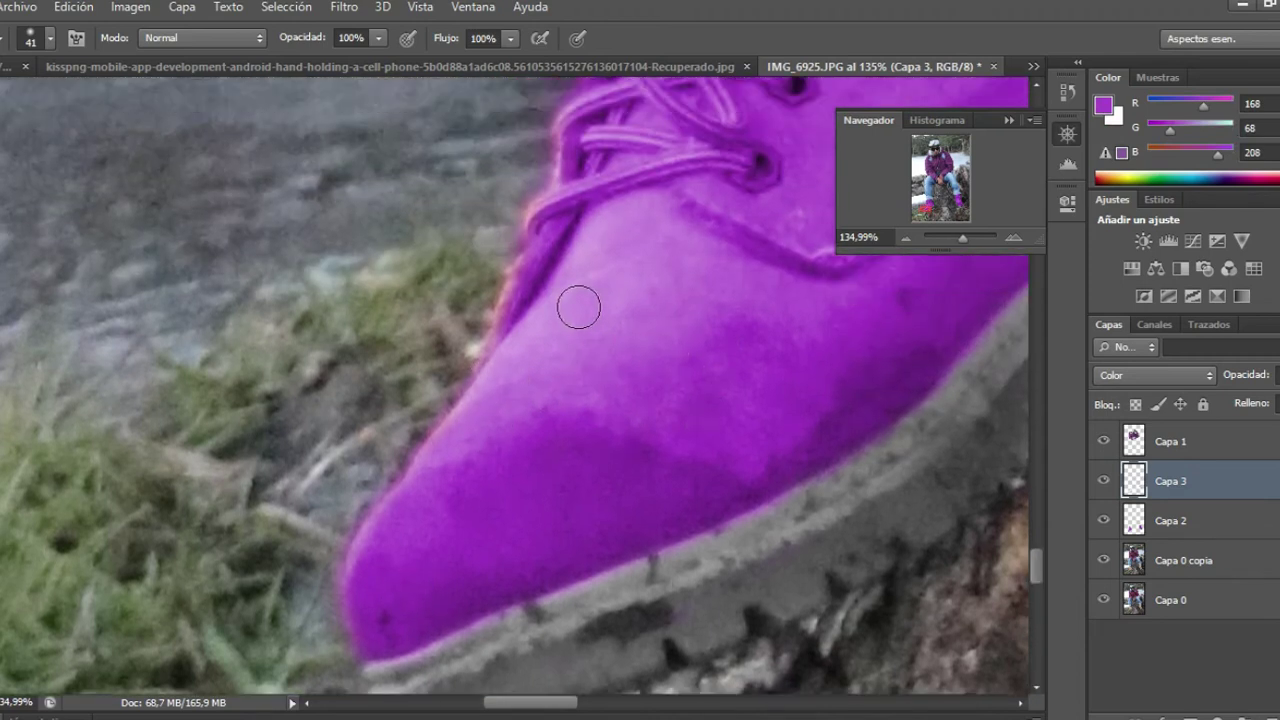
scroll(575, 295, up, 2)
mouse_move(548, 266)
mouse_down()
mouse_move(484, 466)
mouse_move(458, 487)
mouse_move(449, 434)
mouse_move(427, 507)
mouse_move(373, 557)
mouse_up()
scroll(440, 480, down, 2)
scroll(573, 393, up, 4)
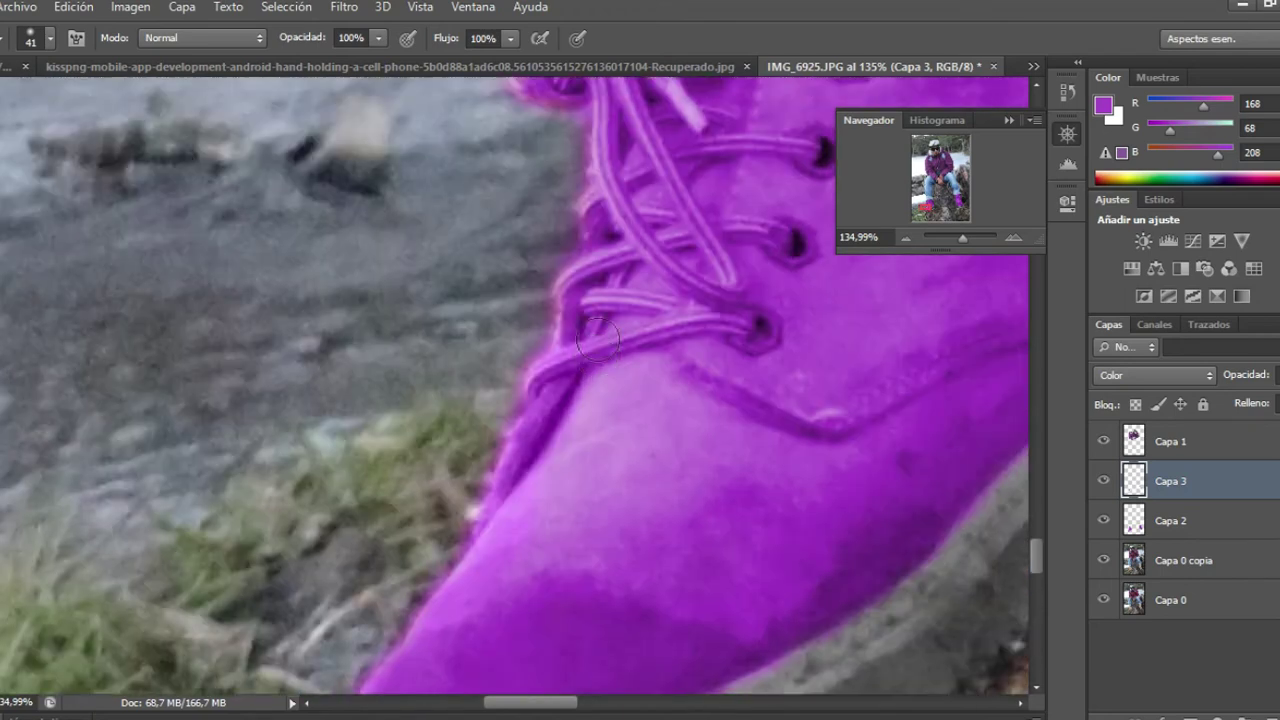
scroll(590, 320, up, 3)
scroll(610, 255, up, 3)
Paint purple along the lace's left edge and around the lace knot
drag(613, 232, 609, 283)
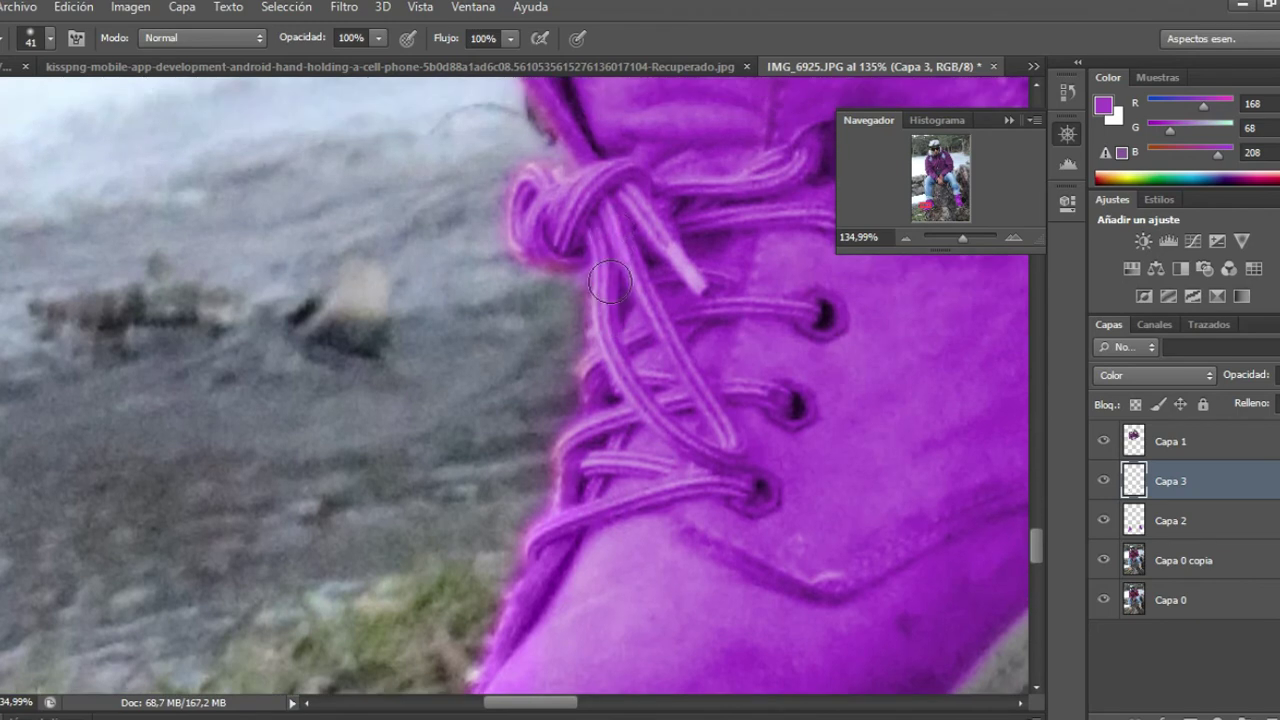
scroll(620, 260, up, 1)
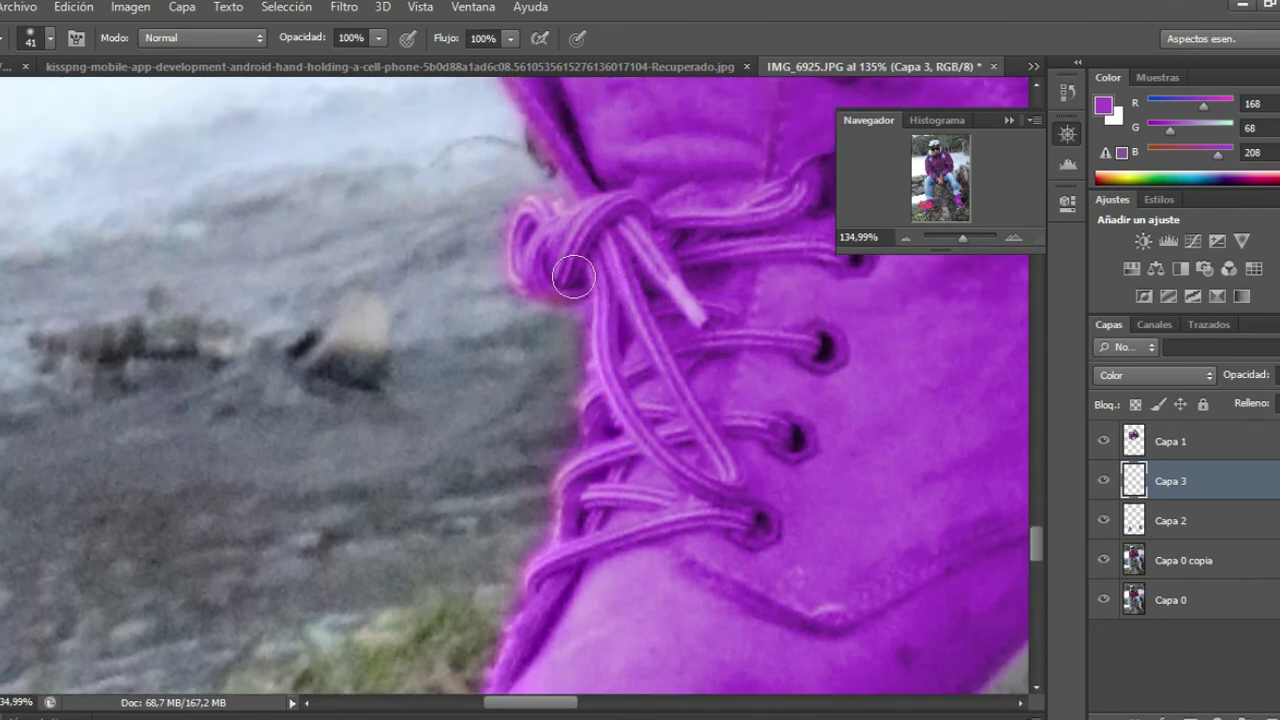
drag(539, 271, 534, 218)
scroll(540, 240, up, 4)
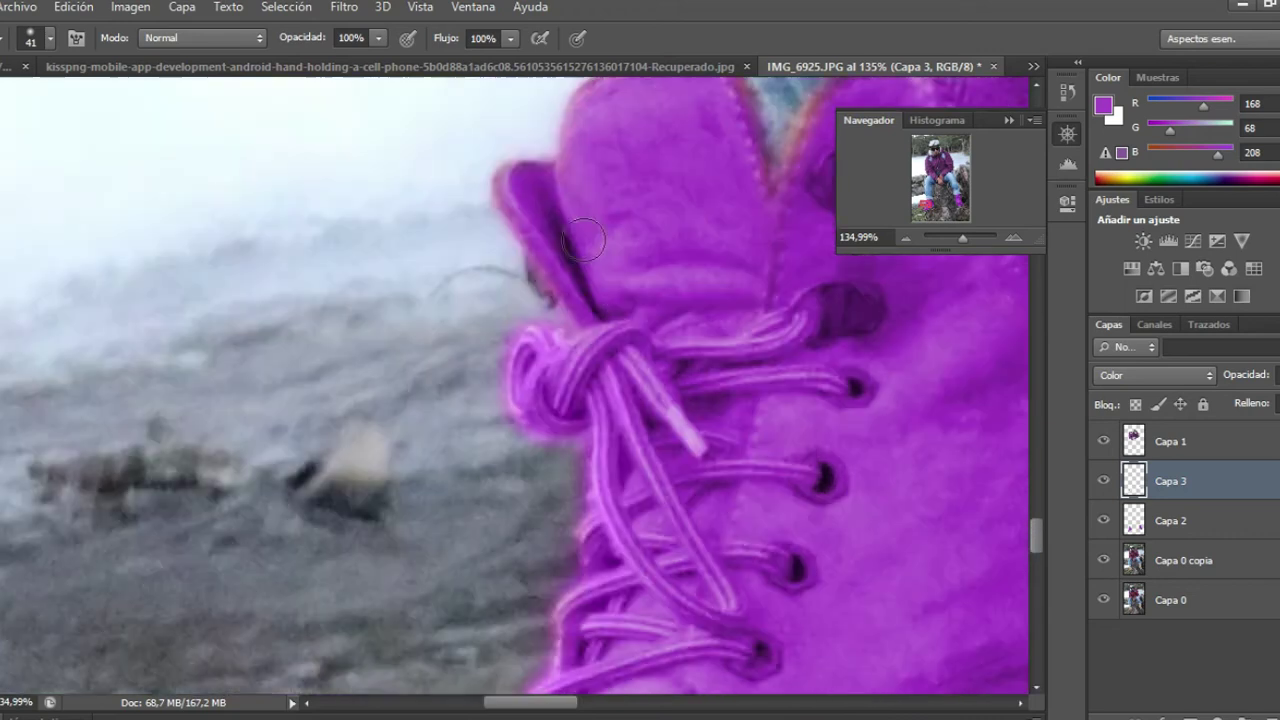
scroll(557, 286, up, 2)
Paint purple along the boot flap's side and top edges
mouse_move(589, 376)
mouse_down()
mouse_move(560, 323)
mouse_move(569, 297)
mouse_move(519, 252)
mouse_move(523, 271)
mouse_move(543, 286)
mouse_move(517, 251)
mouse_move(535, 284)
mouse_up()
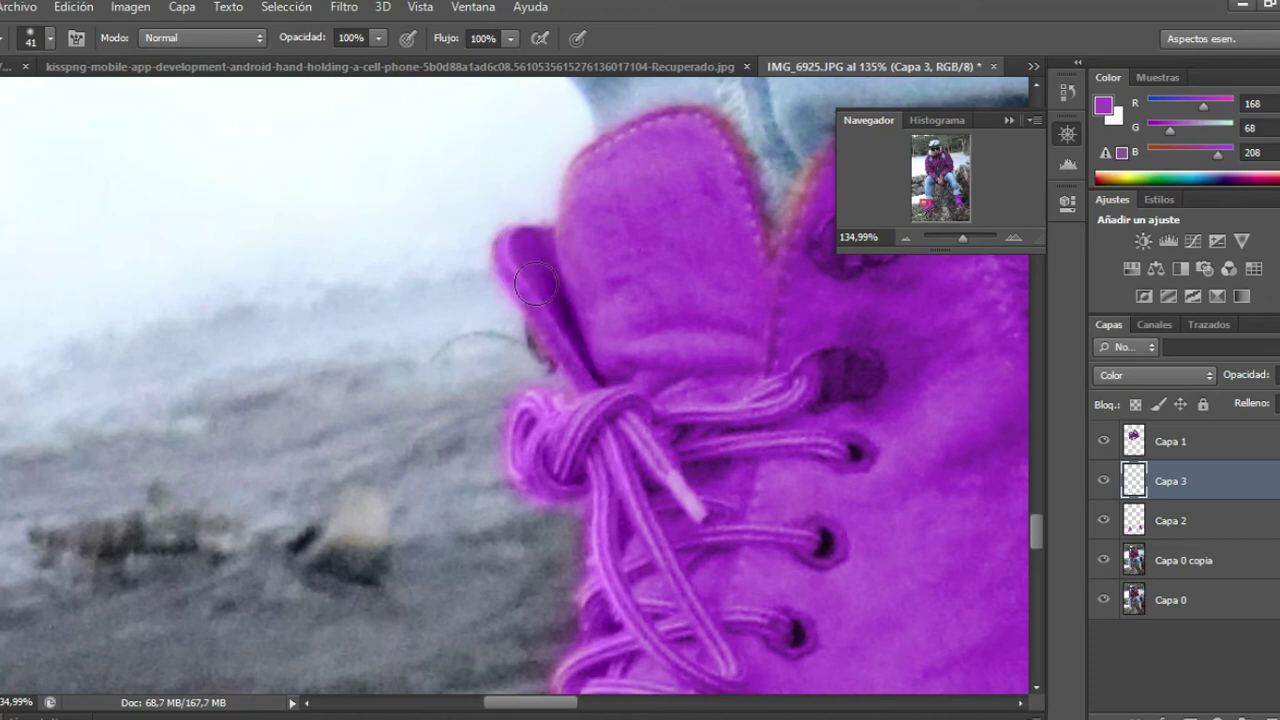
scroll(610, 300, up, 5)
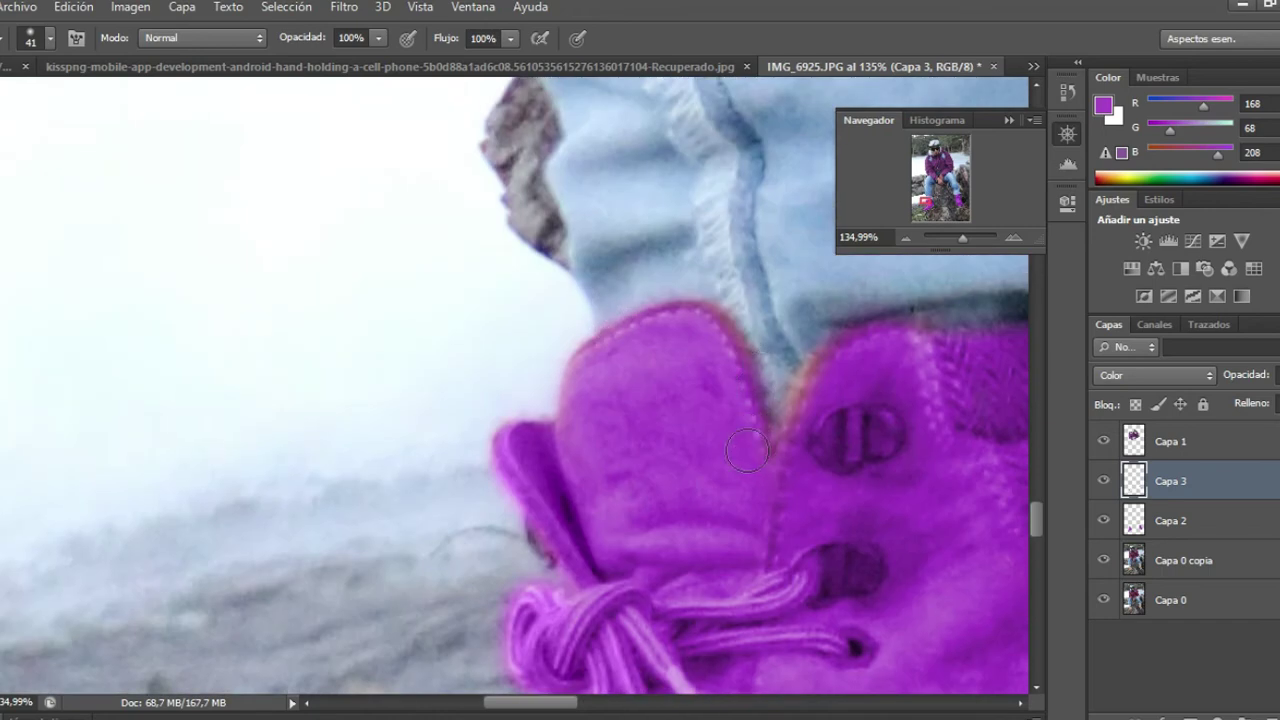
mouse_move(728, 346)
mouse_down()
mouse_move(668, 324)
mouse_move(600, 357)
mouse_move(562, 400)
mouse_move(586, 434)
mouse_up()
drag(556, 705, 586, 706)
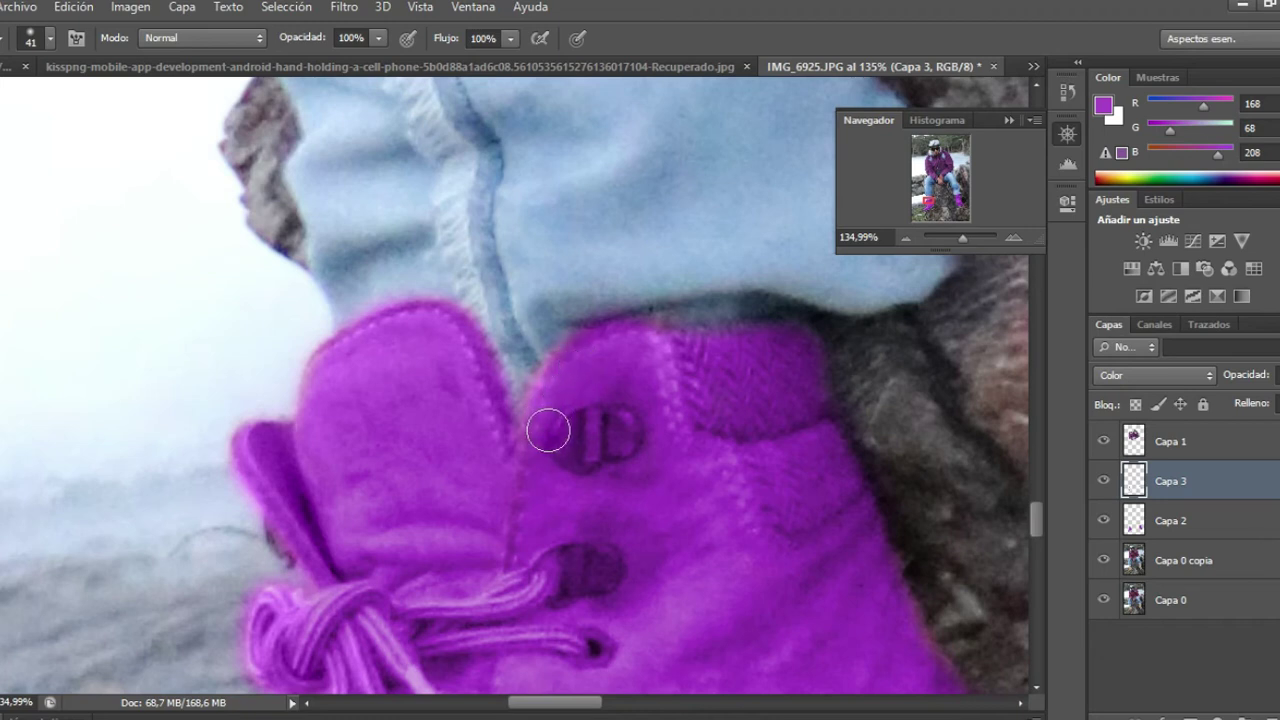
scroll(562, 479, down, 2)
scroll(674, 440, down, 1)
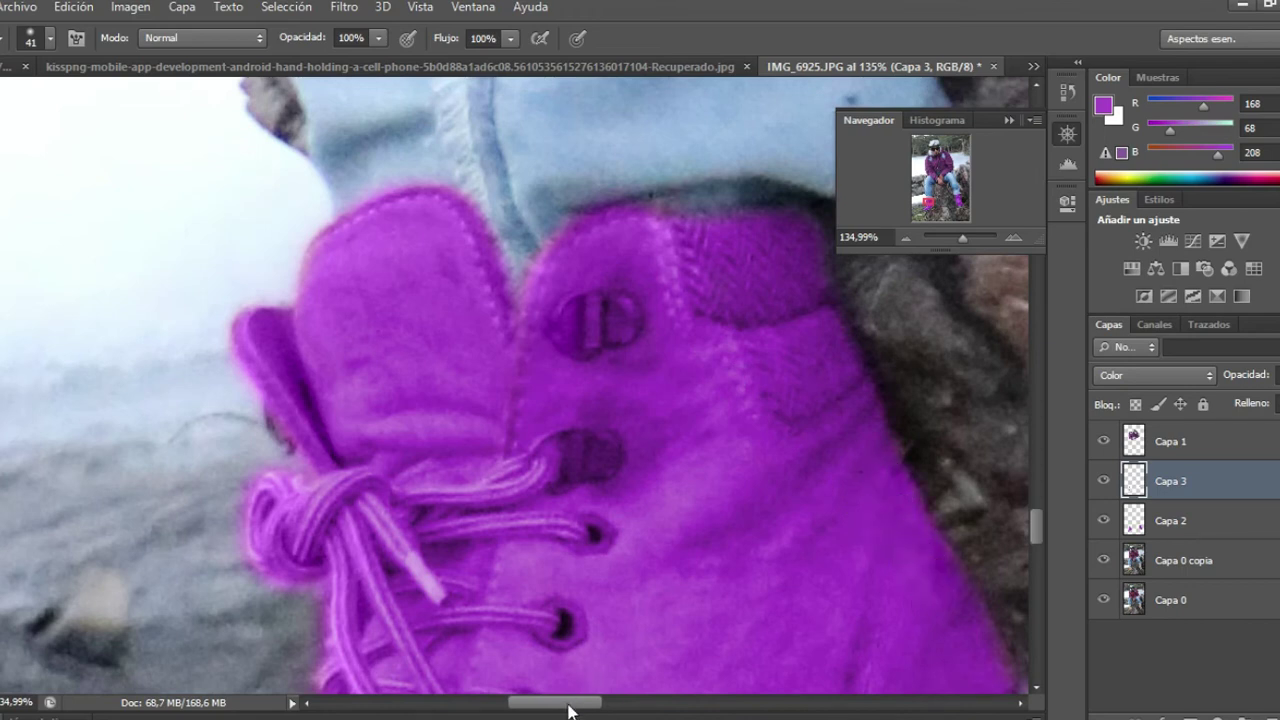
drag(568, 710, 595, 710)
scroll(626, 491, down, 1)
scroll(626, 491, down, 2)
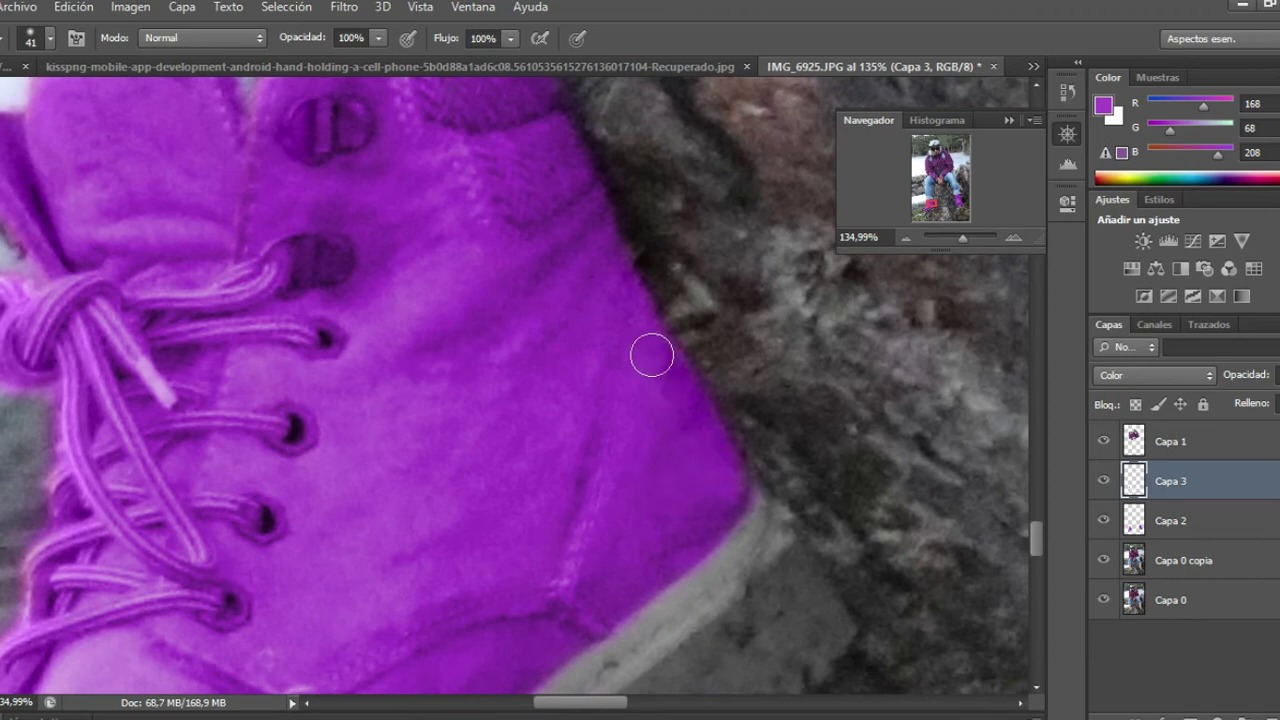
scroll(591, 357, up, 2)
scroll(526, 406, up, 1)
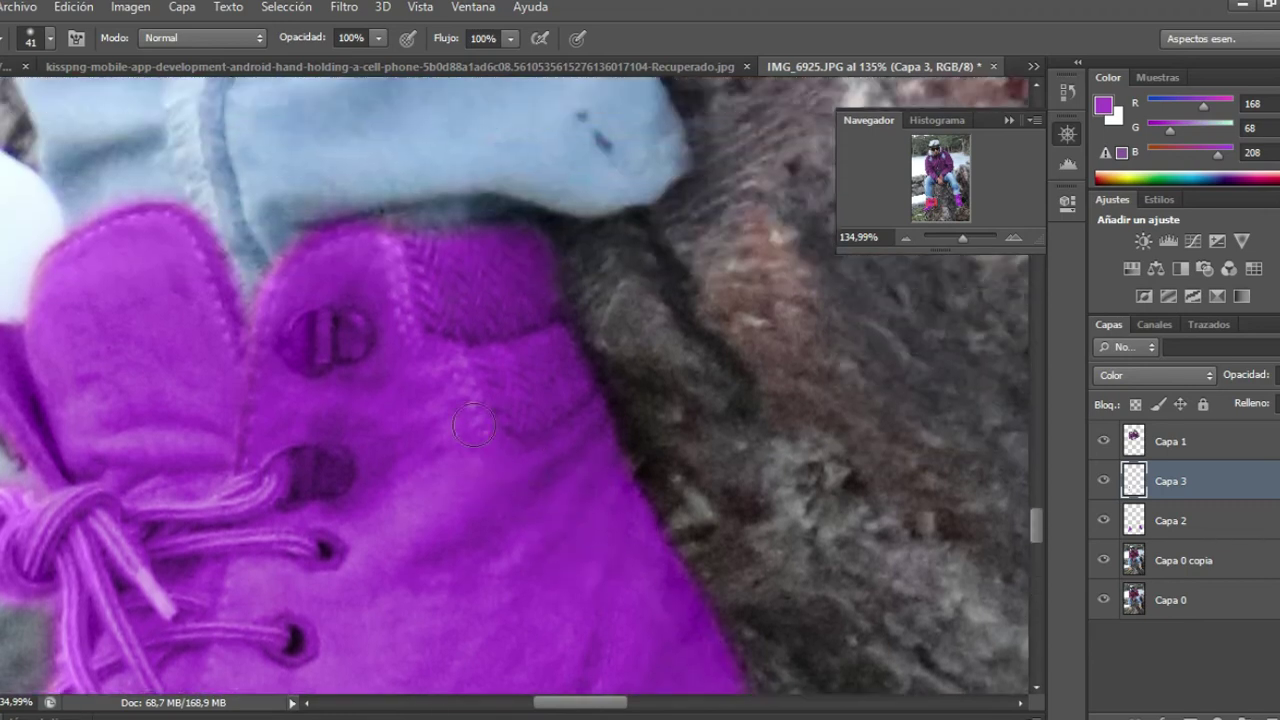
scroll(473, 426, up, 1)
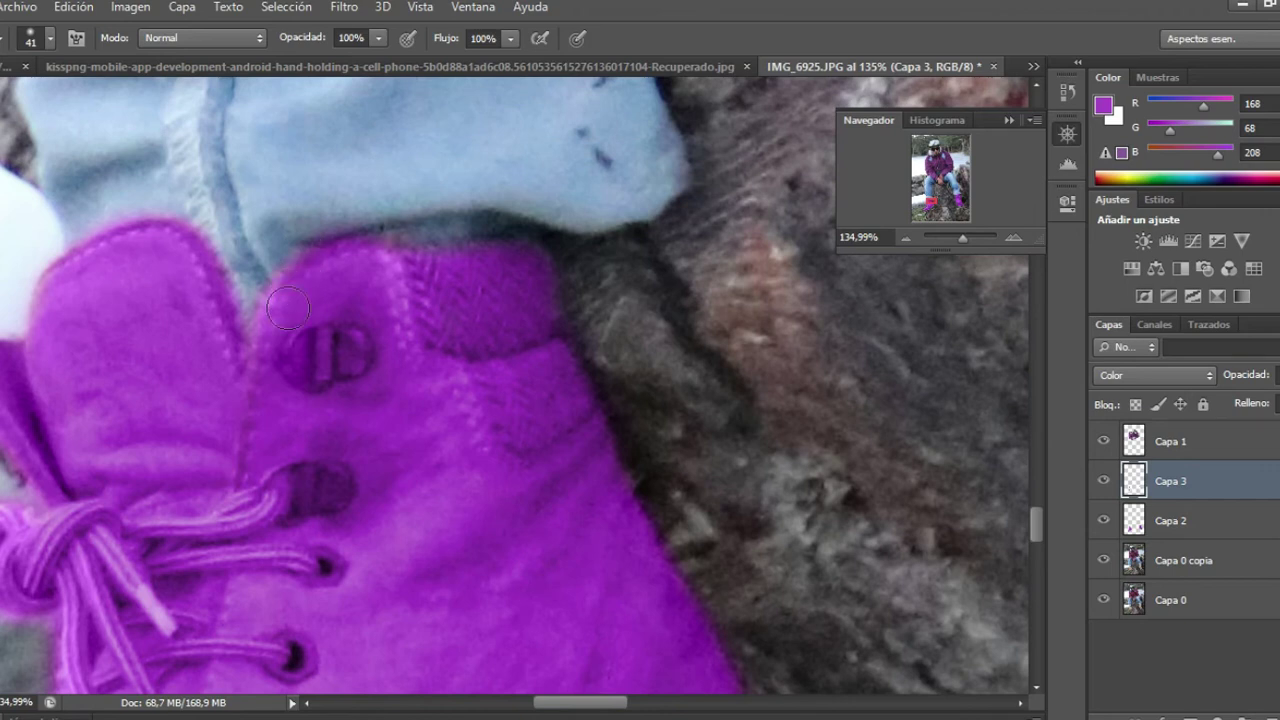
Reframe the view to show both boots, then zoom in on the other boot
drag(961, 243, 954, 243)
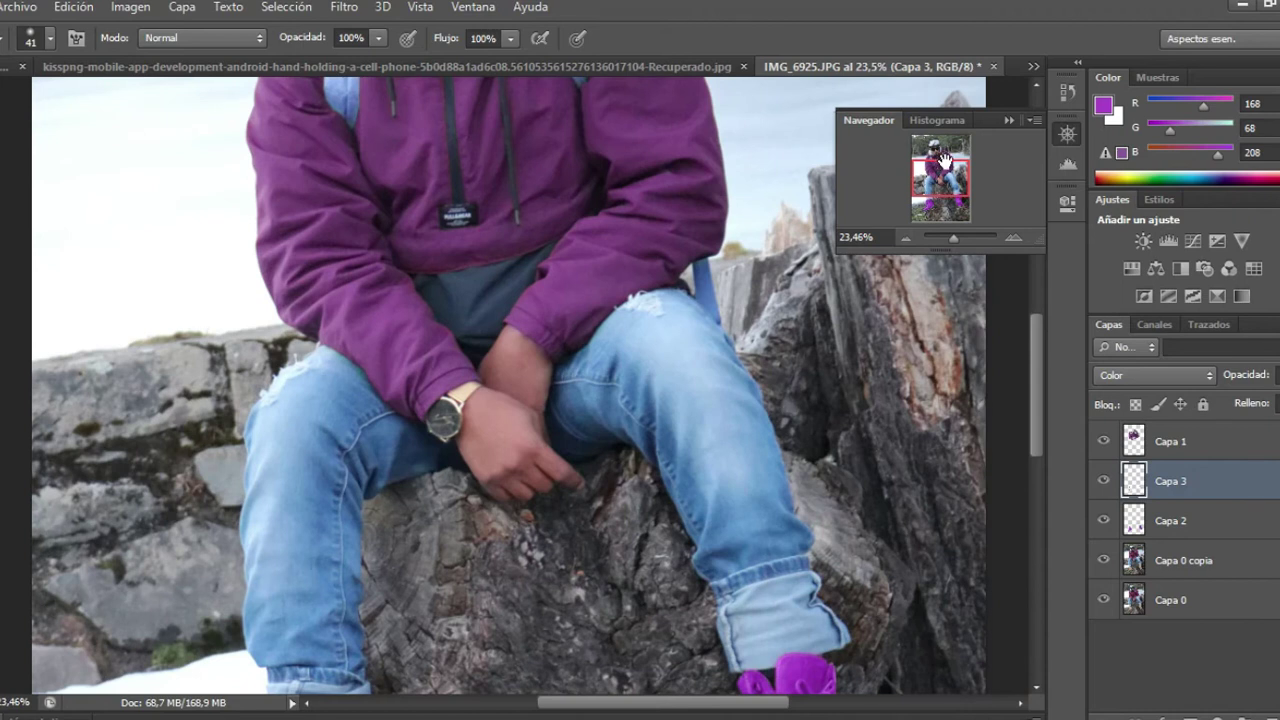
drag(950, 178, 953, 203)
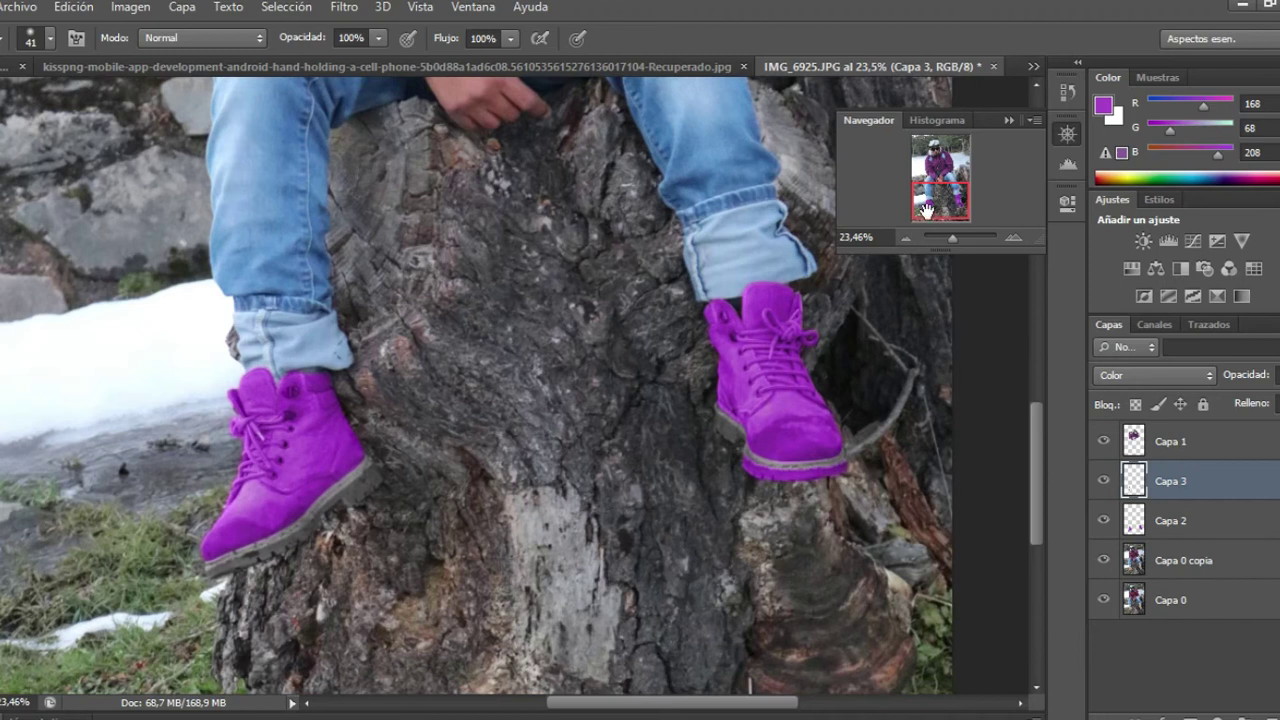
drag(955, 241, 972, 209)
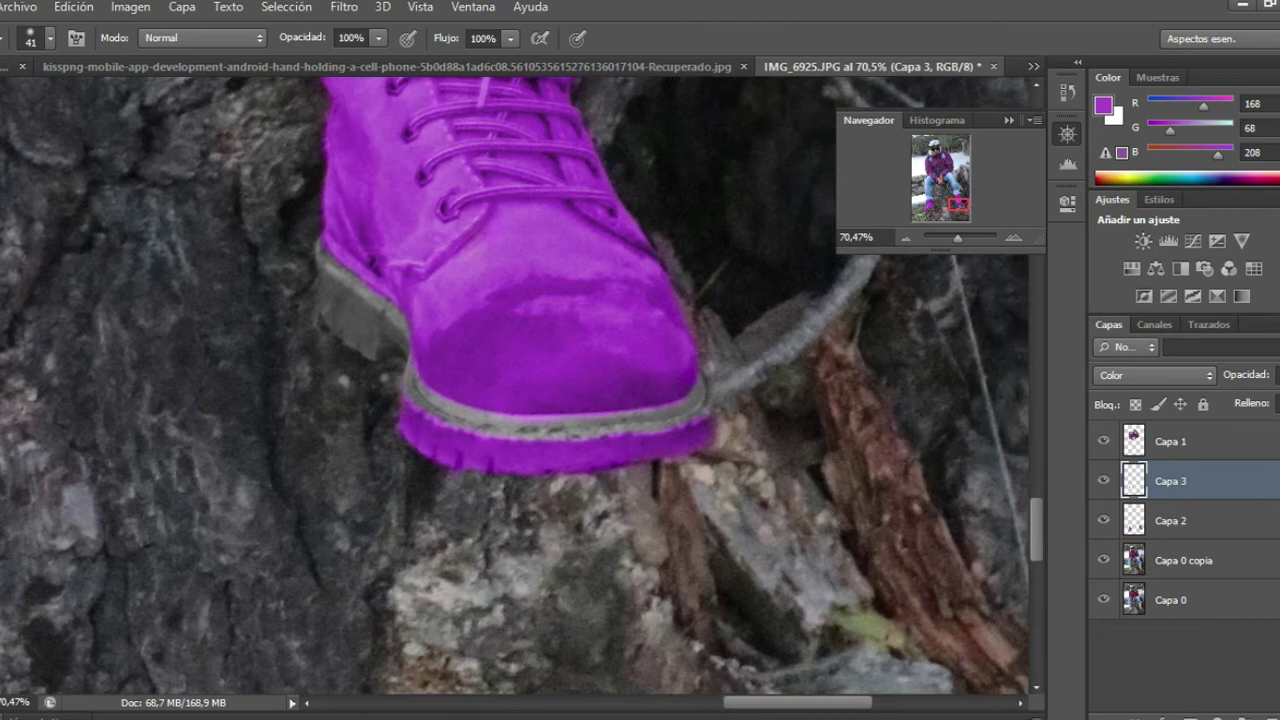
Erase the purple spill at the sole's tip on Capa 2 with a 40 px eraser, then undo it
key(e)
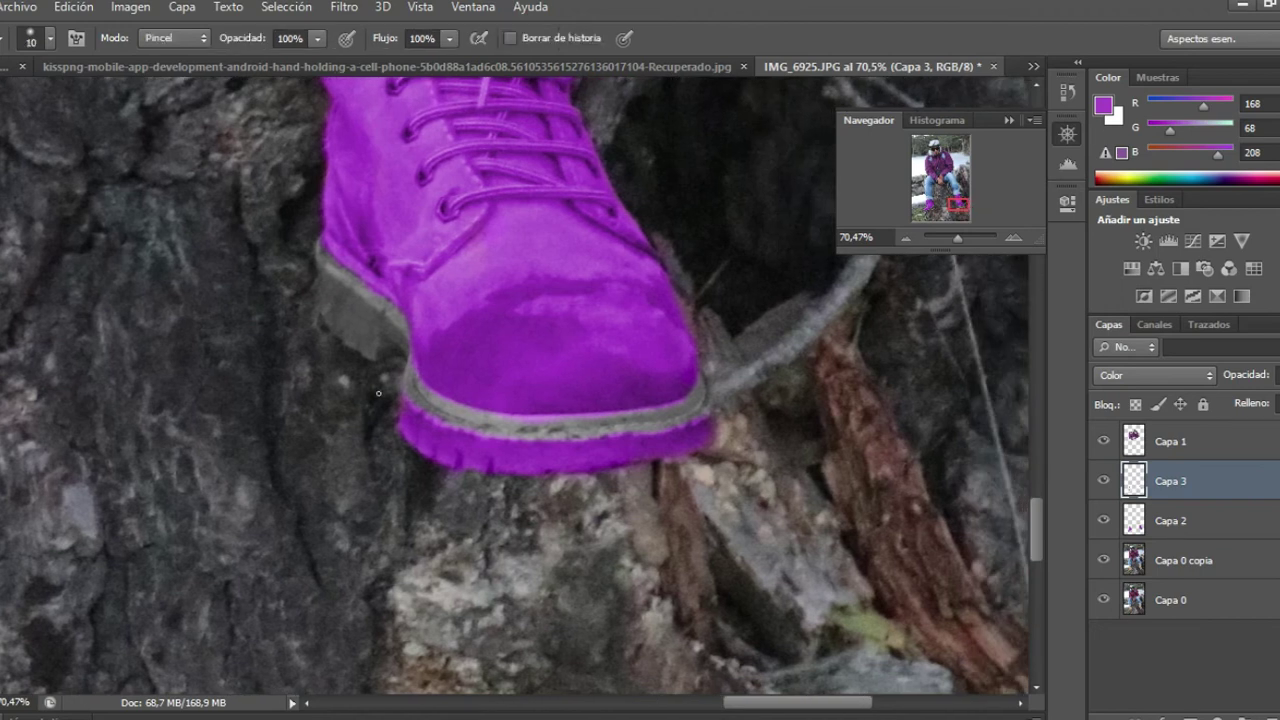
click(50, 38)
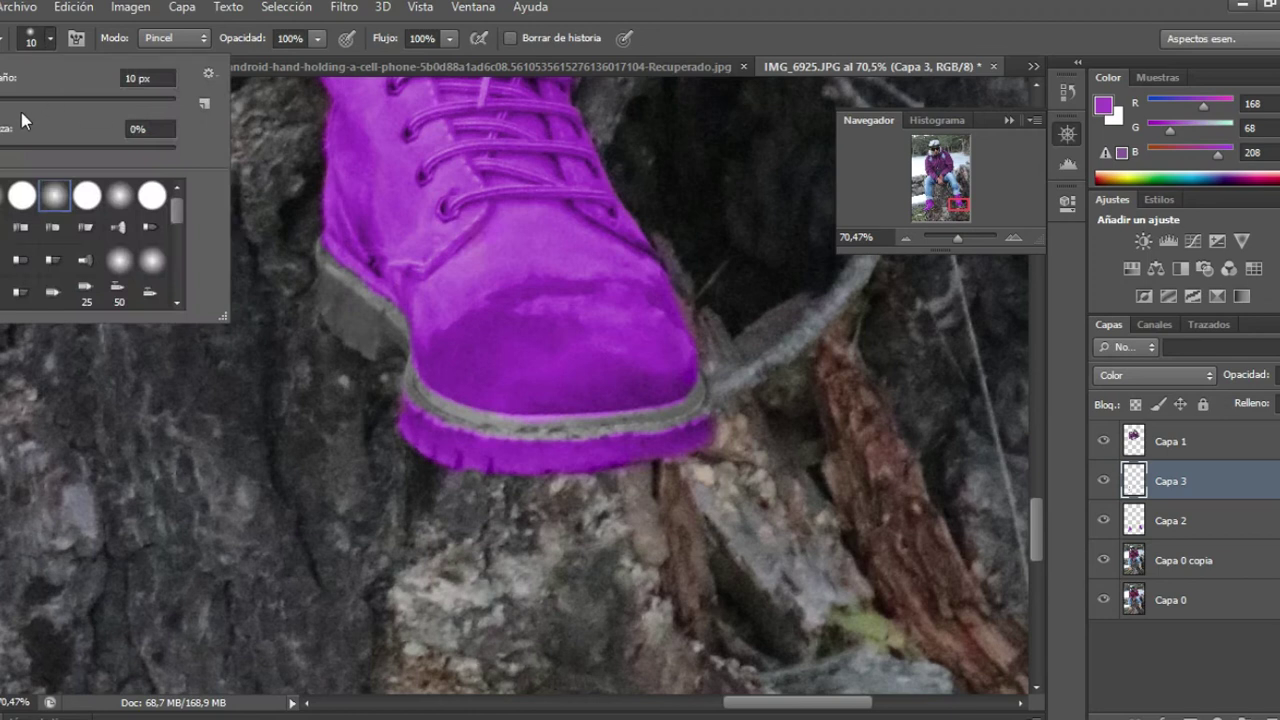
drag(17, 104, 19, 103)
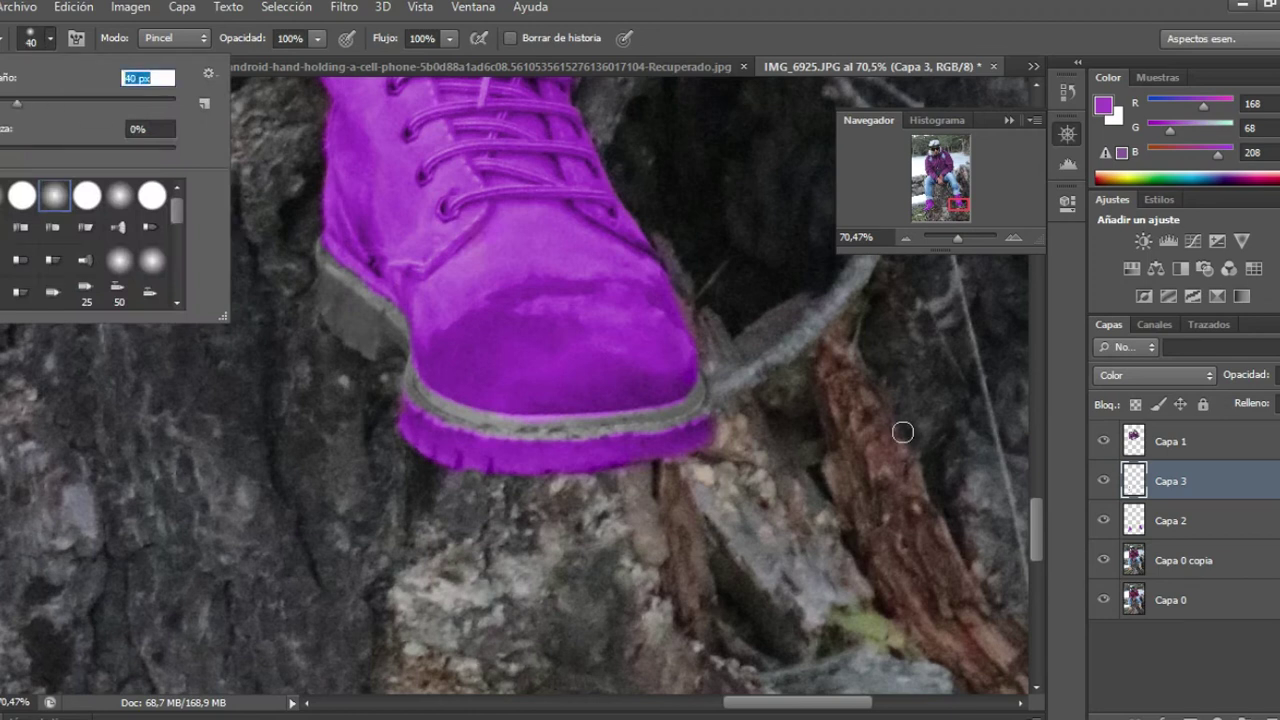
click(752, 411)
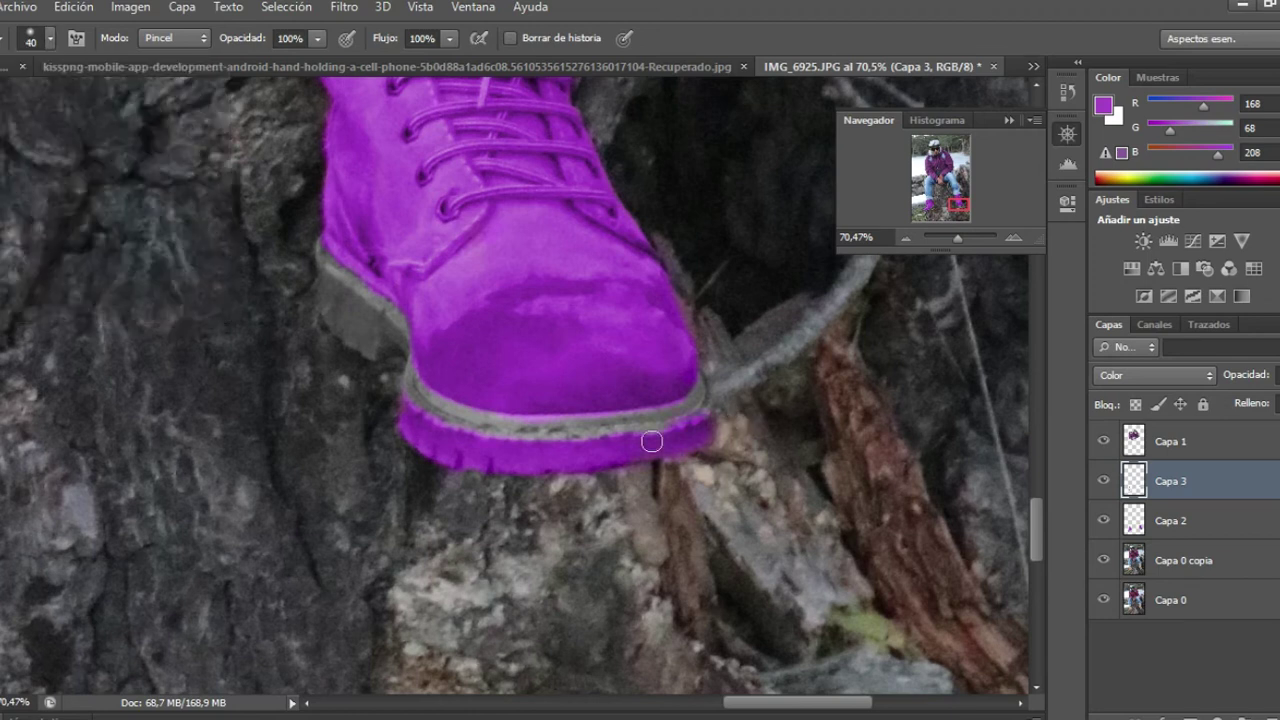
click(1166, 525)
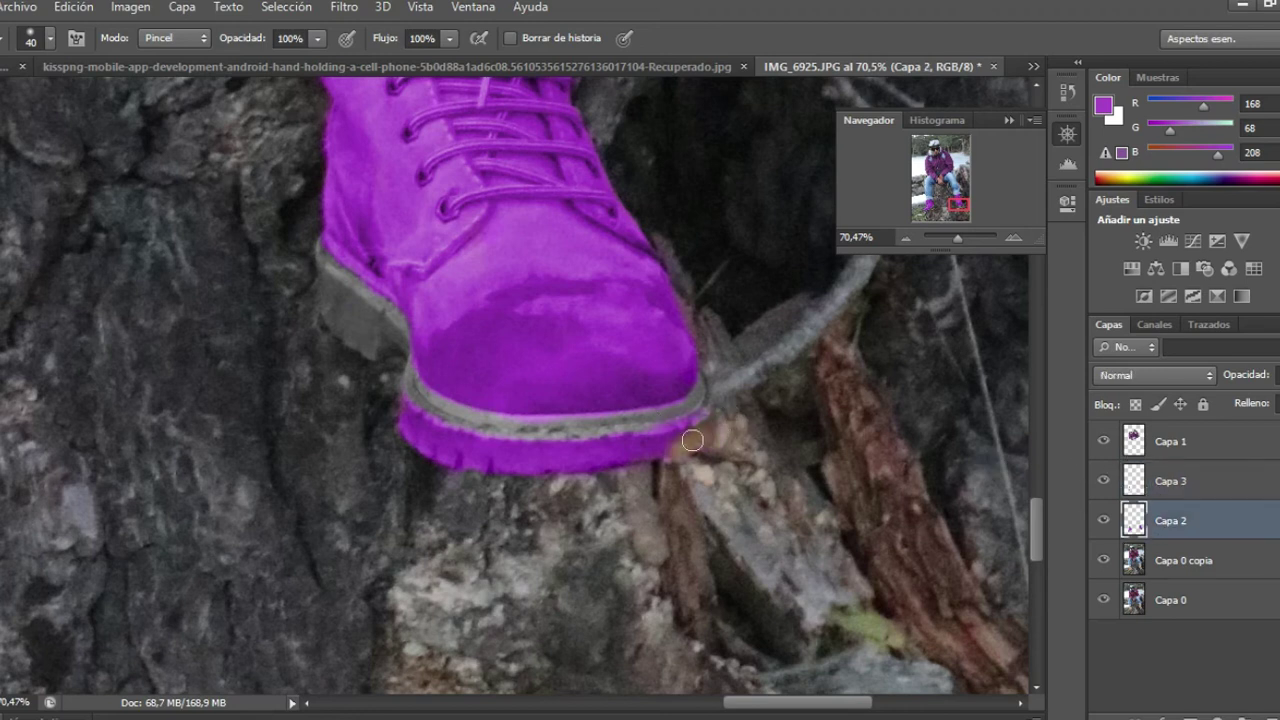
mouse_move(651, 437)
mouse_down()
mouse_move(741, 420)
mouse_move(575, 458)
mouse_move(677, 465)
mouse_move(495, 468)
mouse_up()
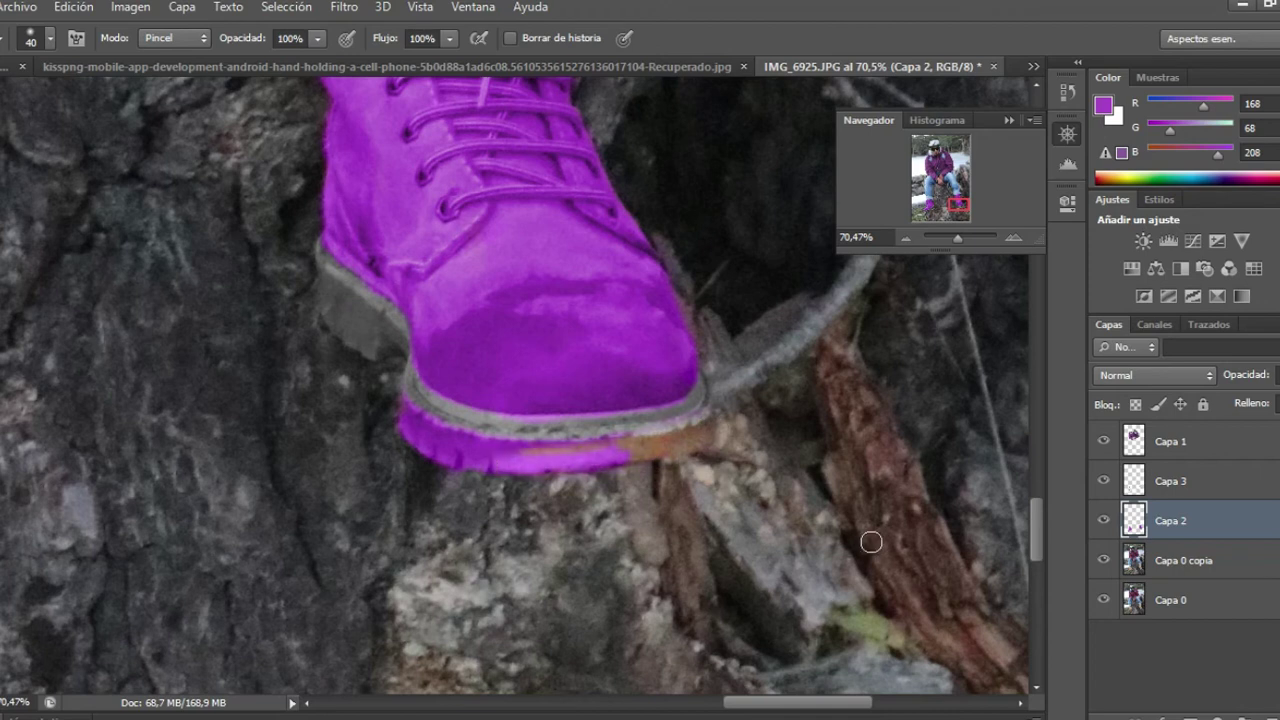
key(ctrl+z)
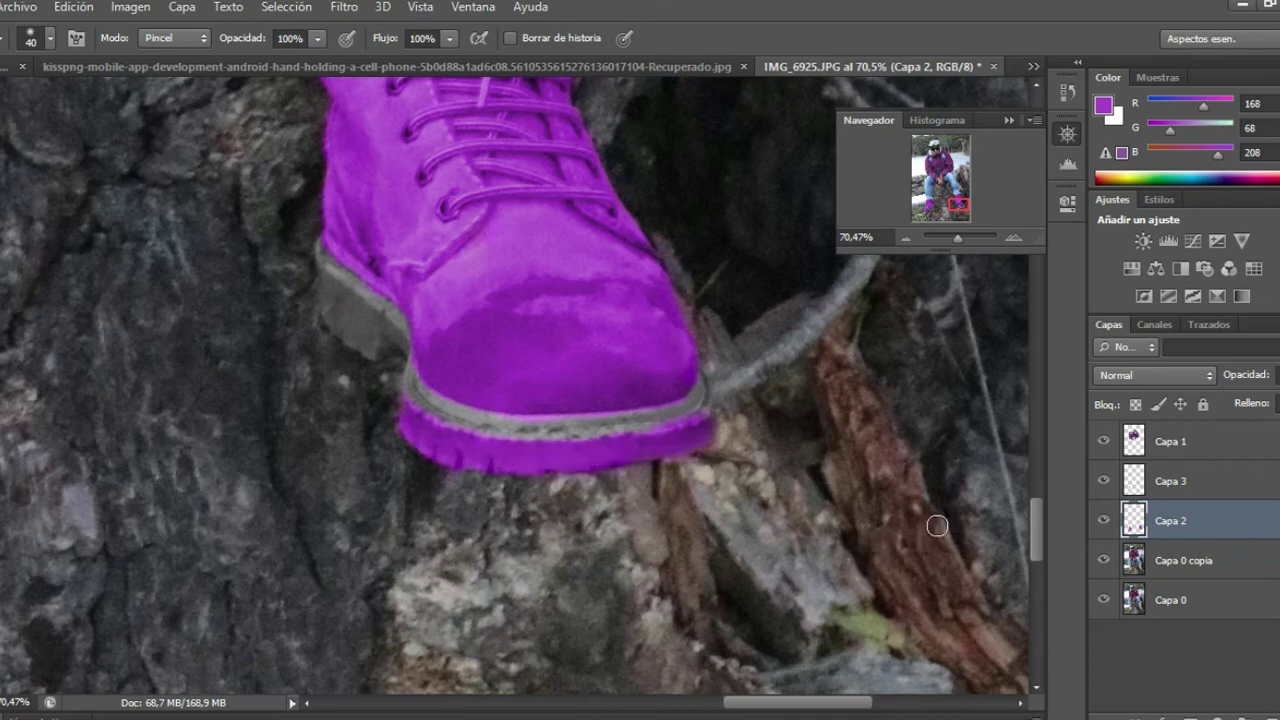
Make white the foreground, undo the brownish patch by the toe, and end on Capa 3
click(1217, 480)
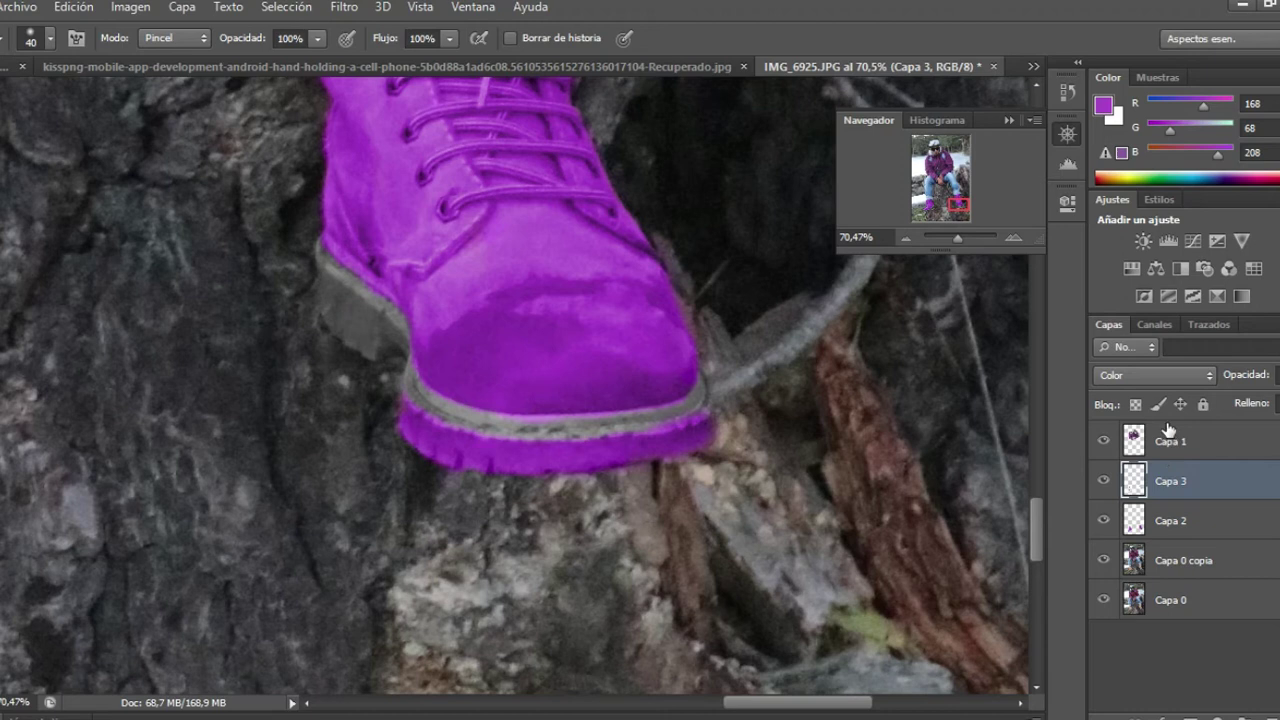
click(1168, 440)
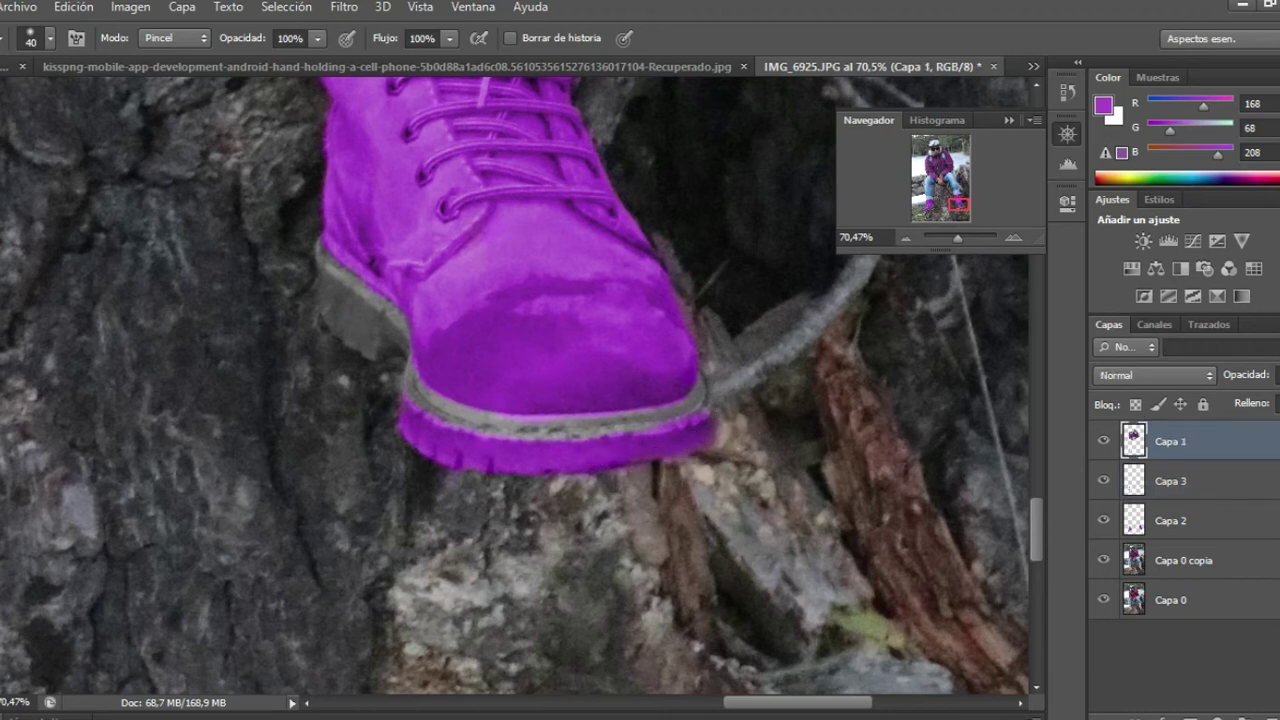
key(x)
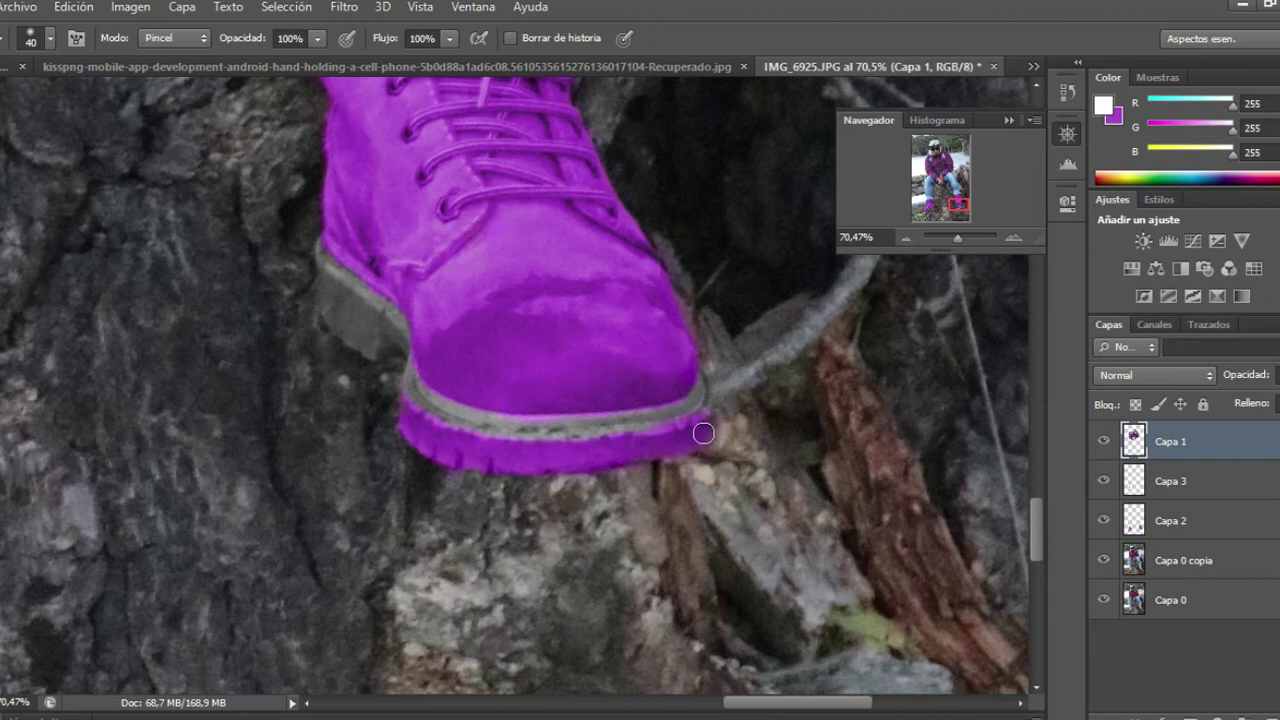
click(1198, 484)
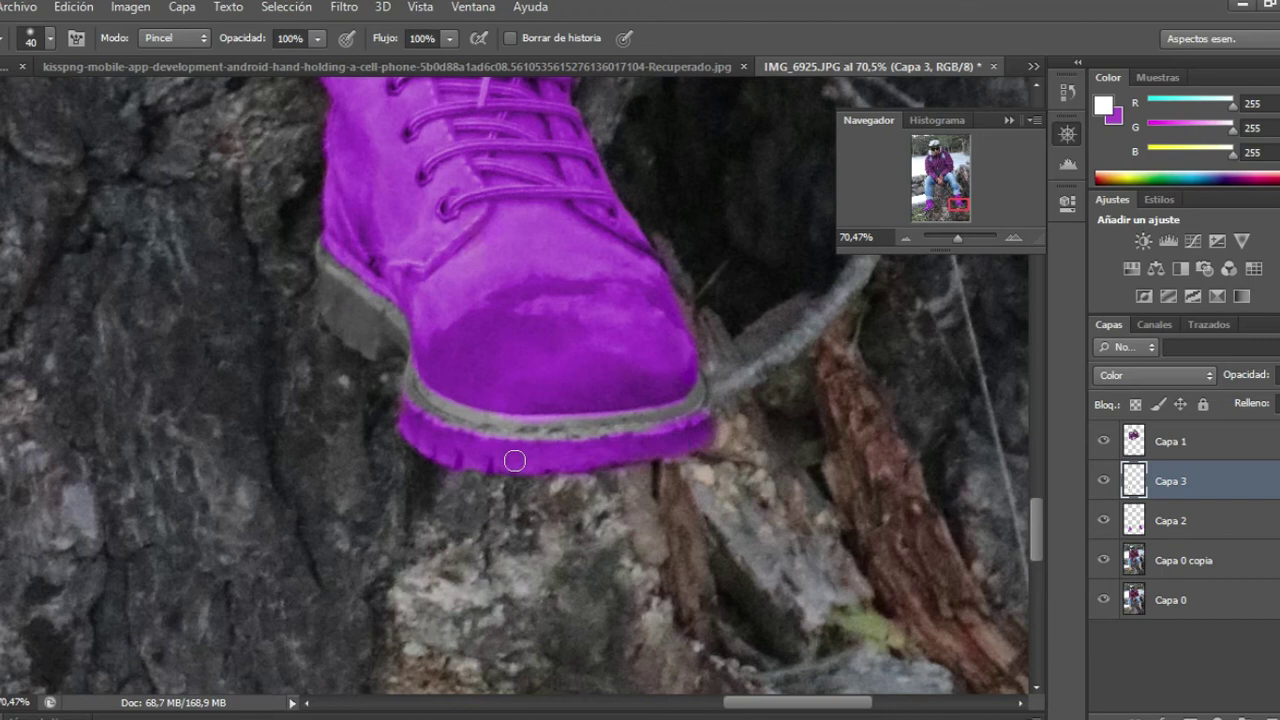
click(1177, 526)
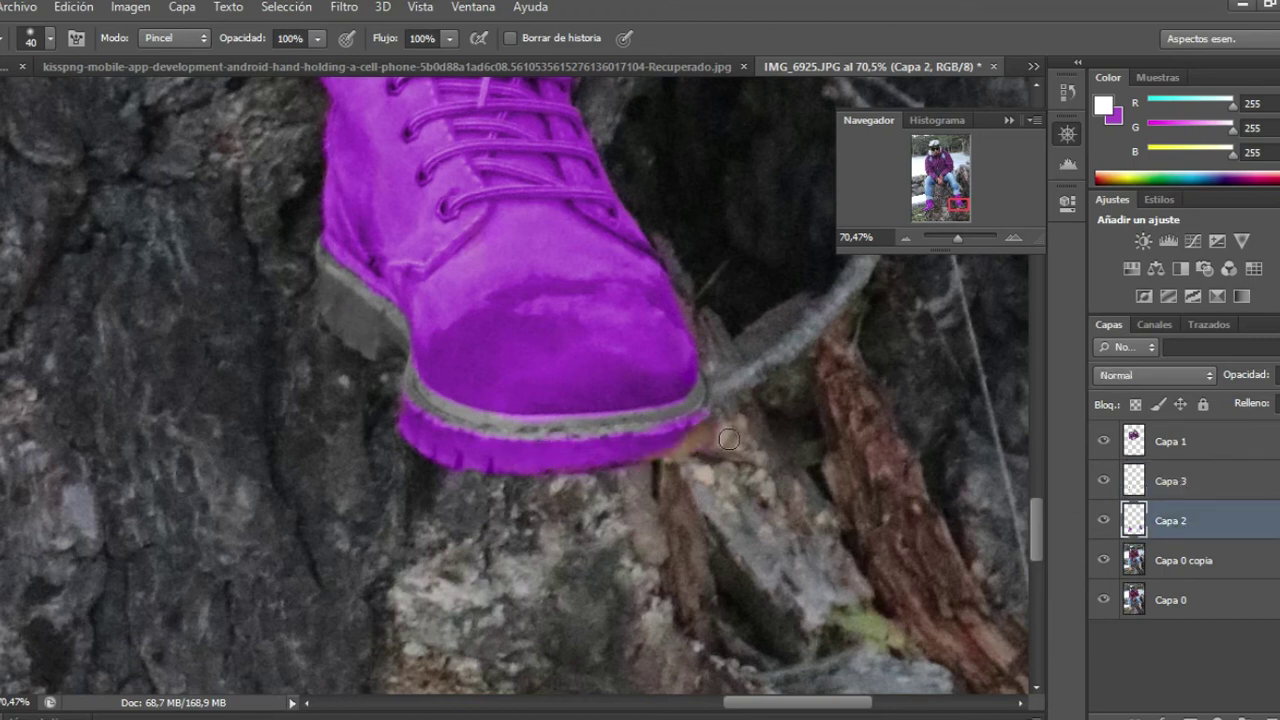
key(ctrl+z)
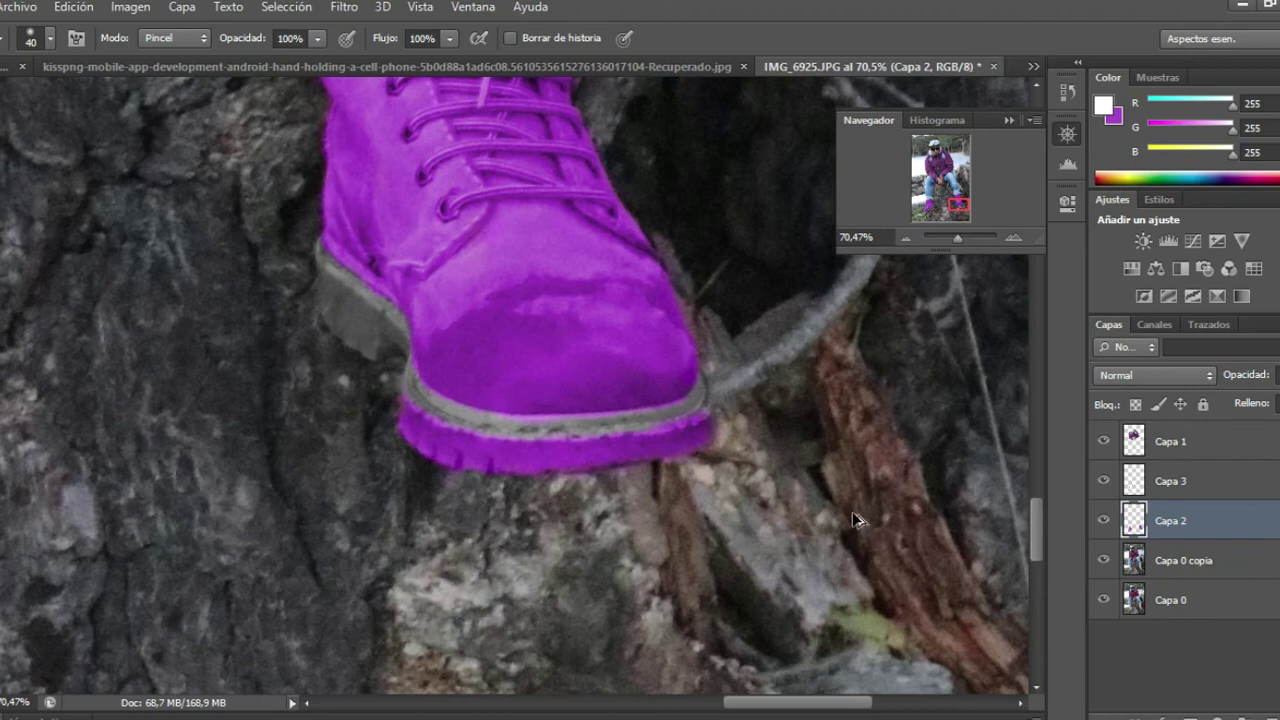
key(alt+bracketright)
key(alt+bracketright)
key(alt+bracketleft)
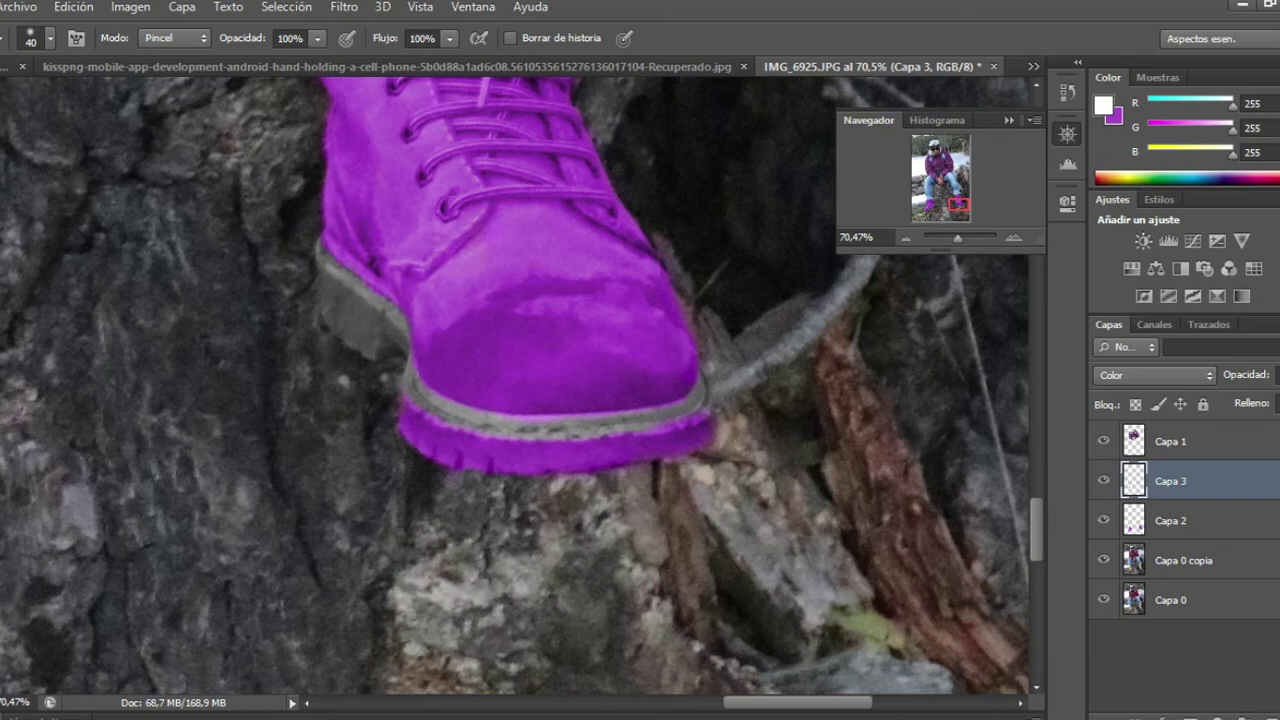
Brush white along the sole's lower edge on Capa 3 to turn the magenta spill grey
key(b)
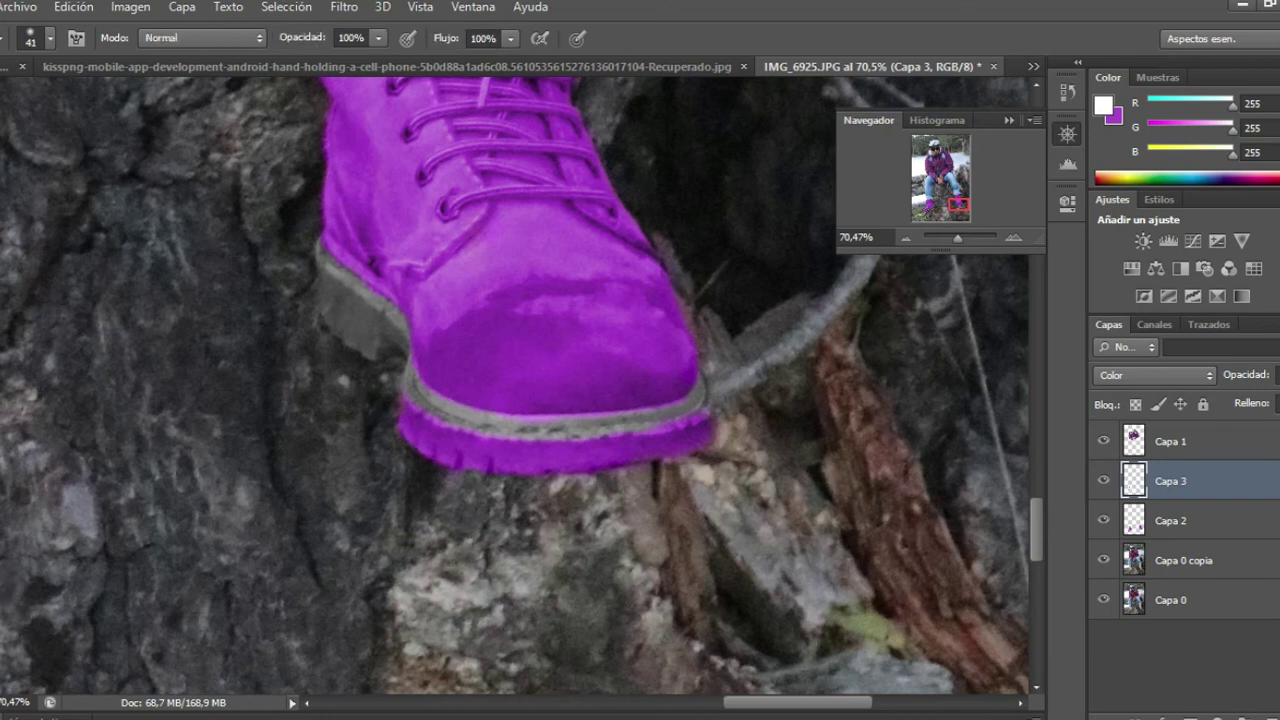
mouse_move(690, 441)
mouse_down()
mouse_move(664, 466)
mouse_move(708, 423)
mouse_up()
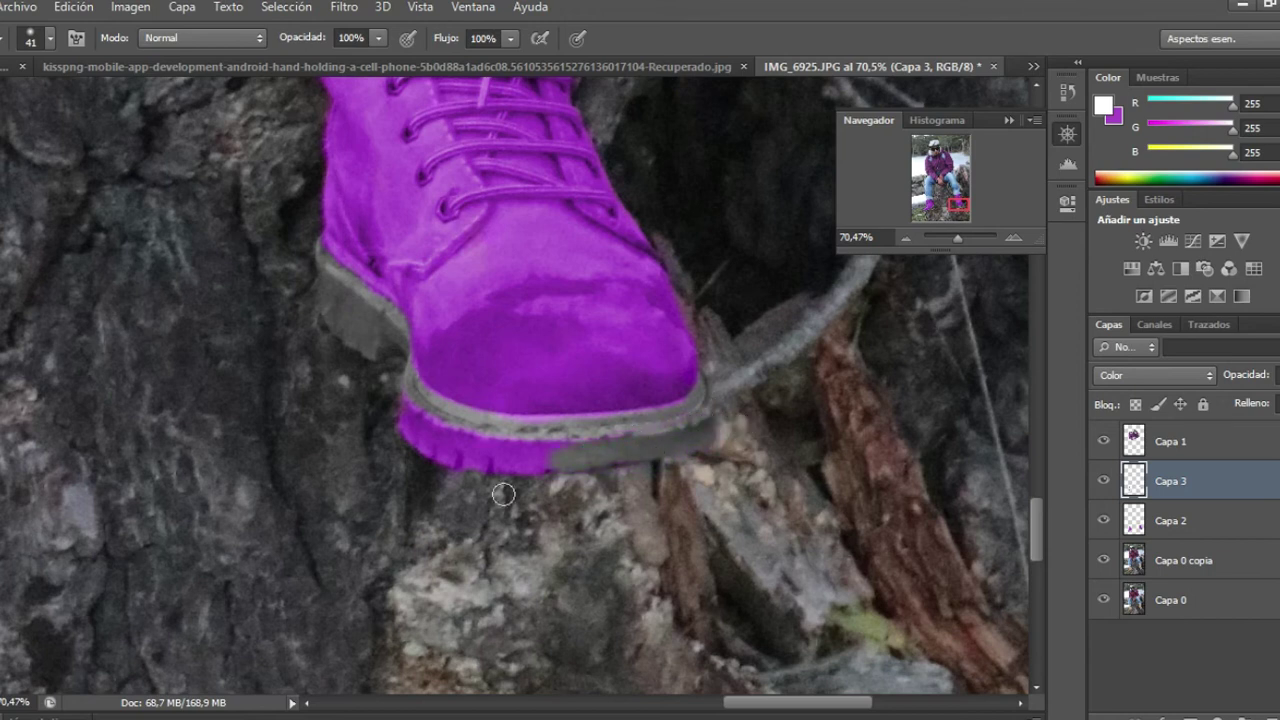
mouse_move(586, 443)
mouse_down()
mouse_move(591, 457)
mouse_move(463, 453)
mouse_move(580, 431)
mouse_up()
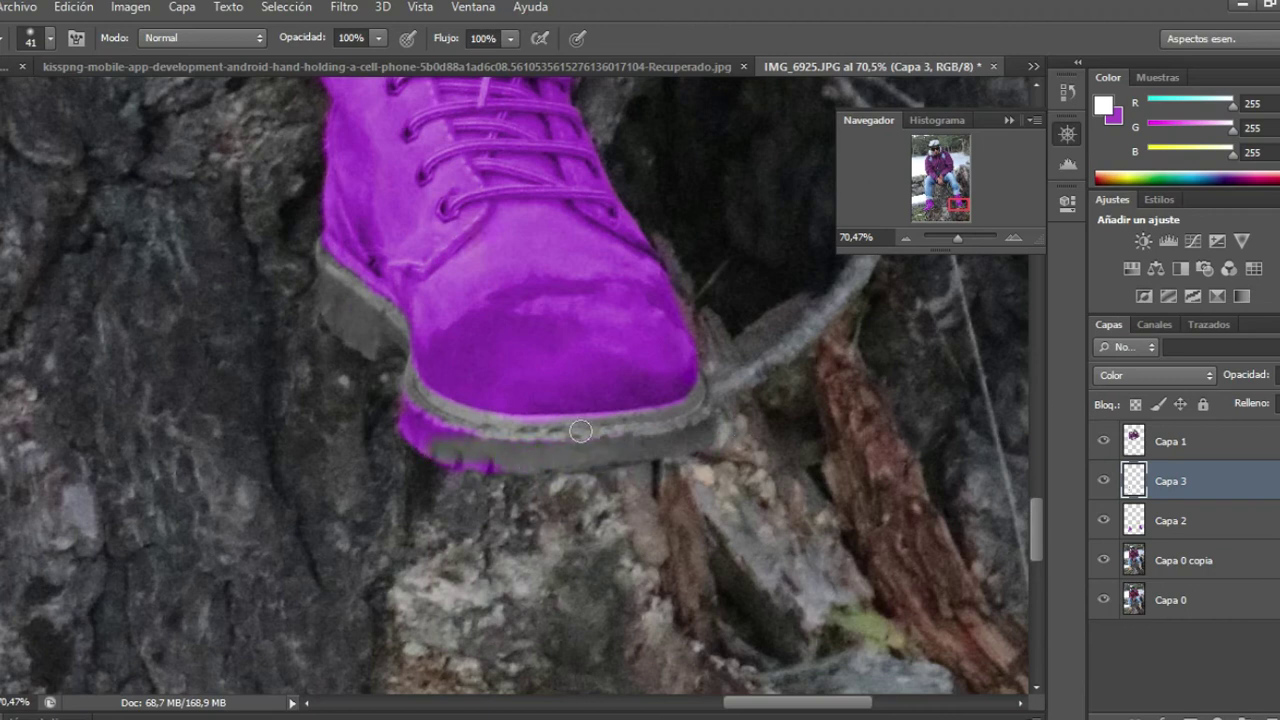
mouse_move(474, 441)
mouse_down()
mouse_move(386, 409)
mouse_move(453, 430)
mouse_up()
mouse_move(519, 459)
mouse_down()
mouse_move(423, 451)
mouse_move(537, 471)
mouse_up()
drag(537, 471, 382, 420)
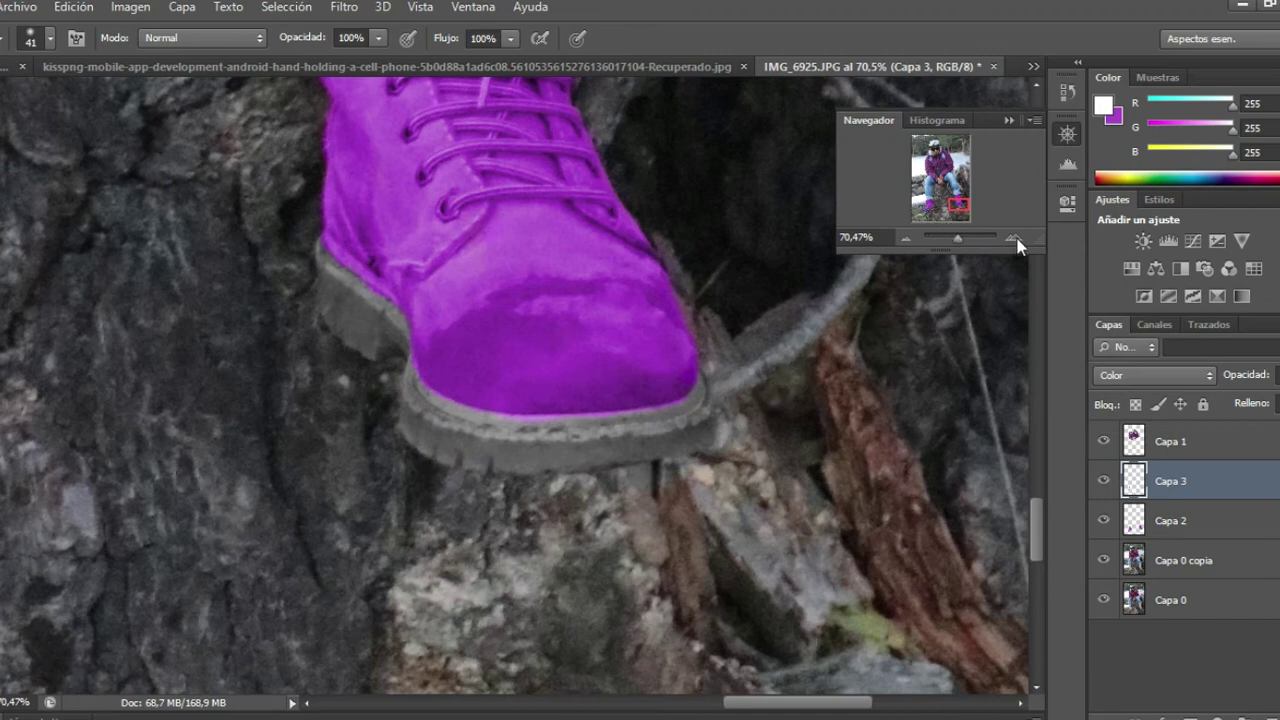
drag(958, 246, 950, 245)
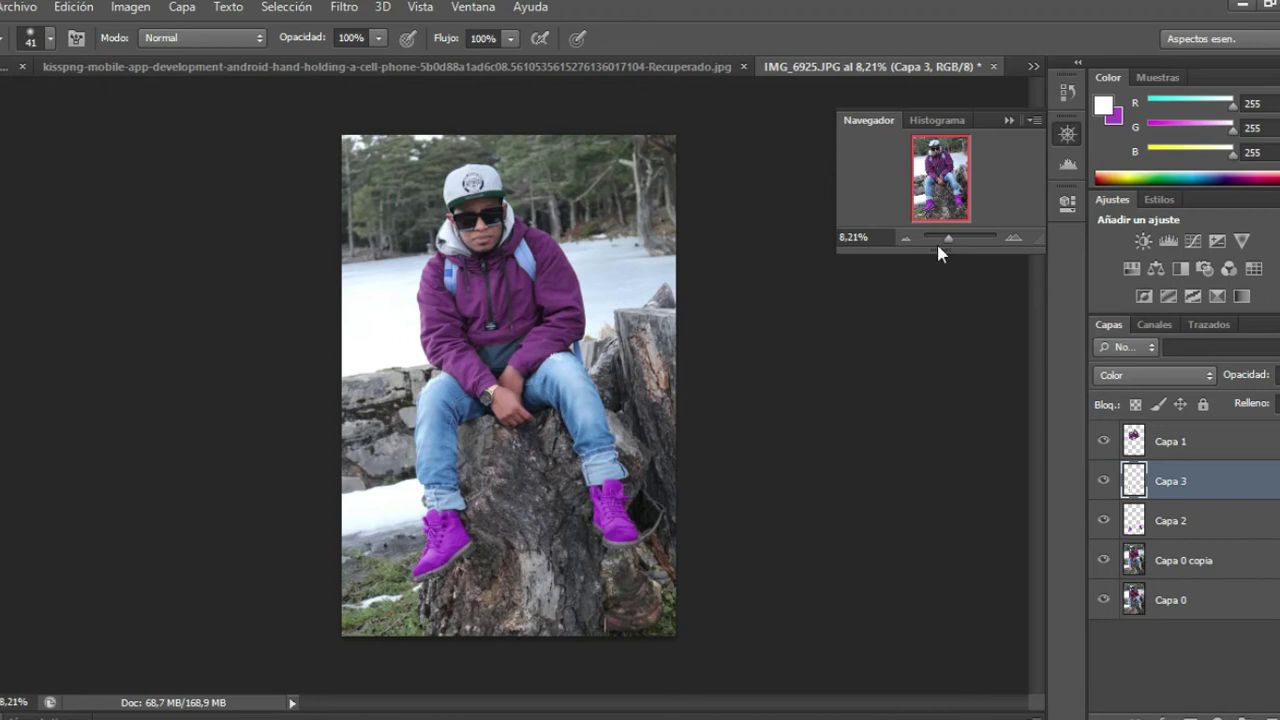
drag(952, 242, 956, 248)
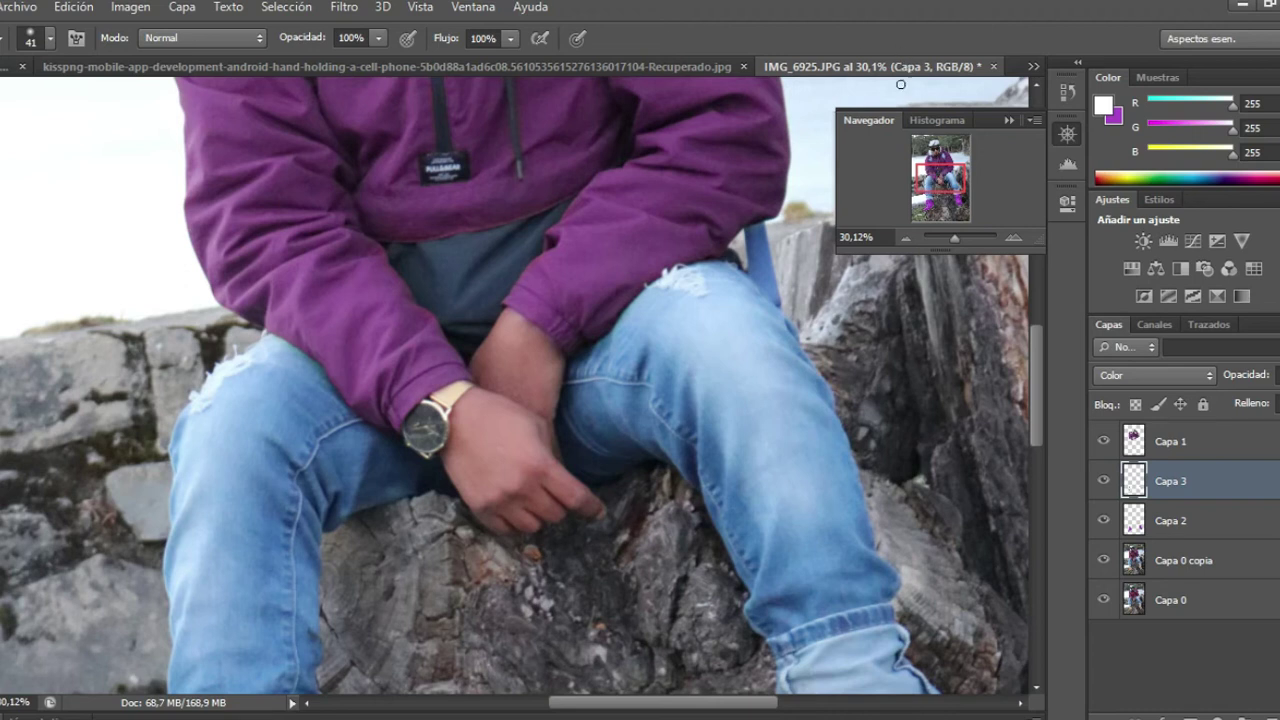
Sample the jacket's purple as the new foreground colour
drag(959, 237, 963, 237)
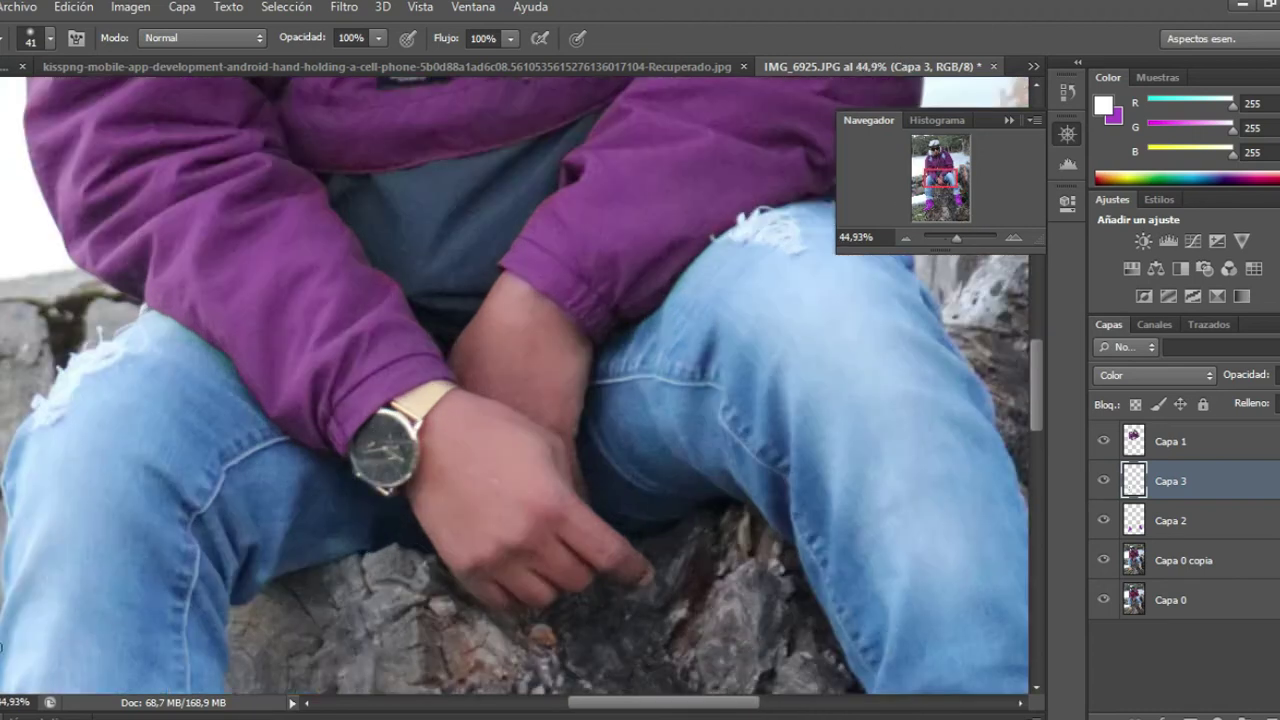
key(x)
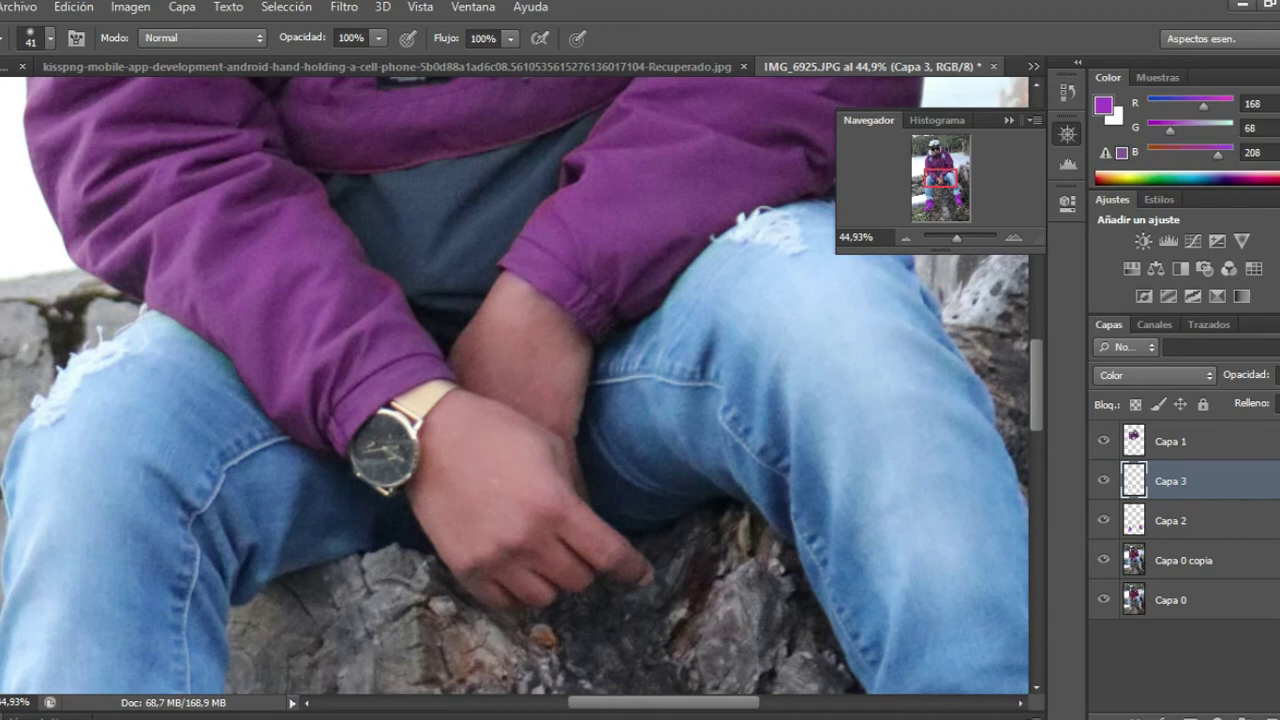
click(1103, 104)
click(300, 308)
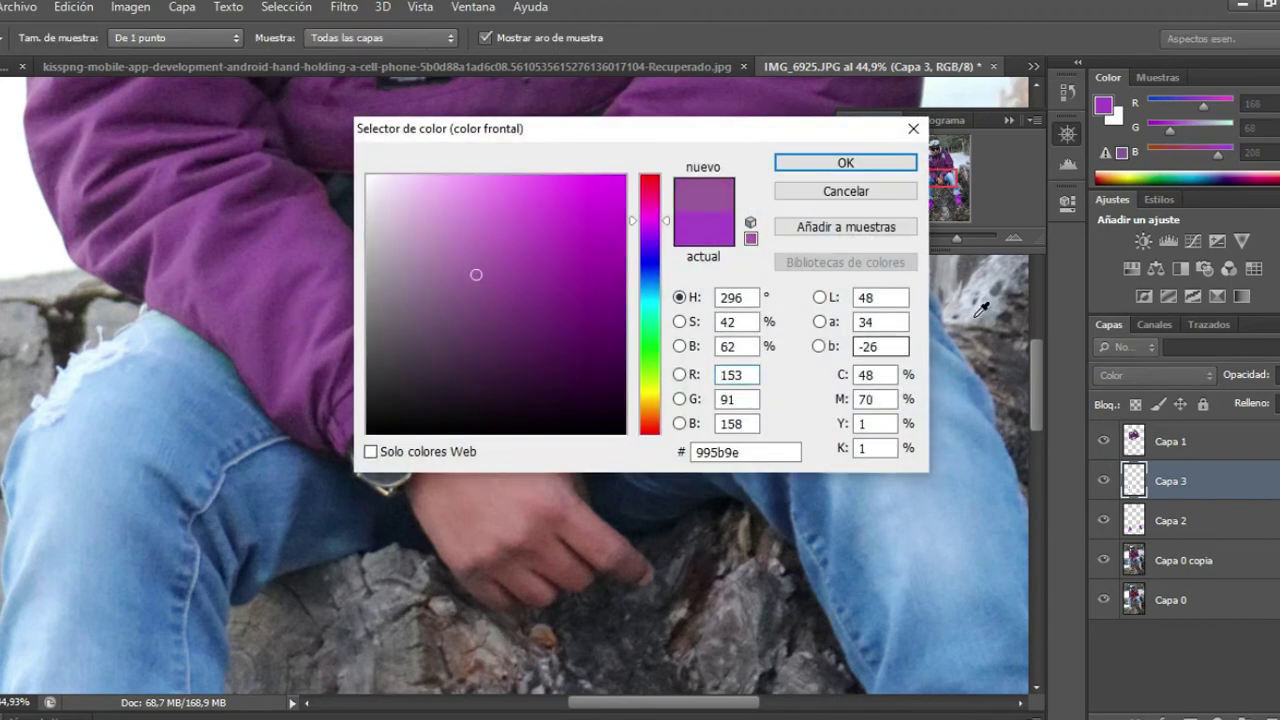
click(866, 163)
Tint the left sleeve and the hood's lower edge with the sampled purple
drag(958, 246, 962, 243)
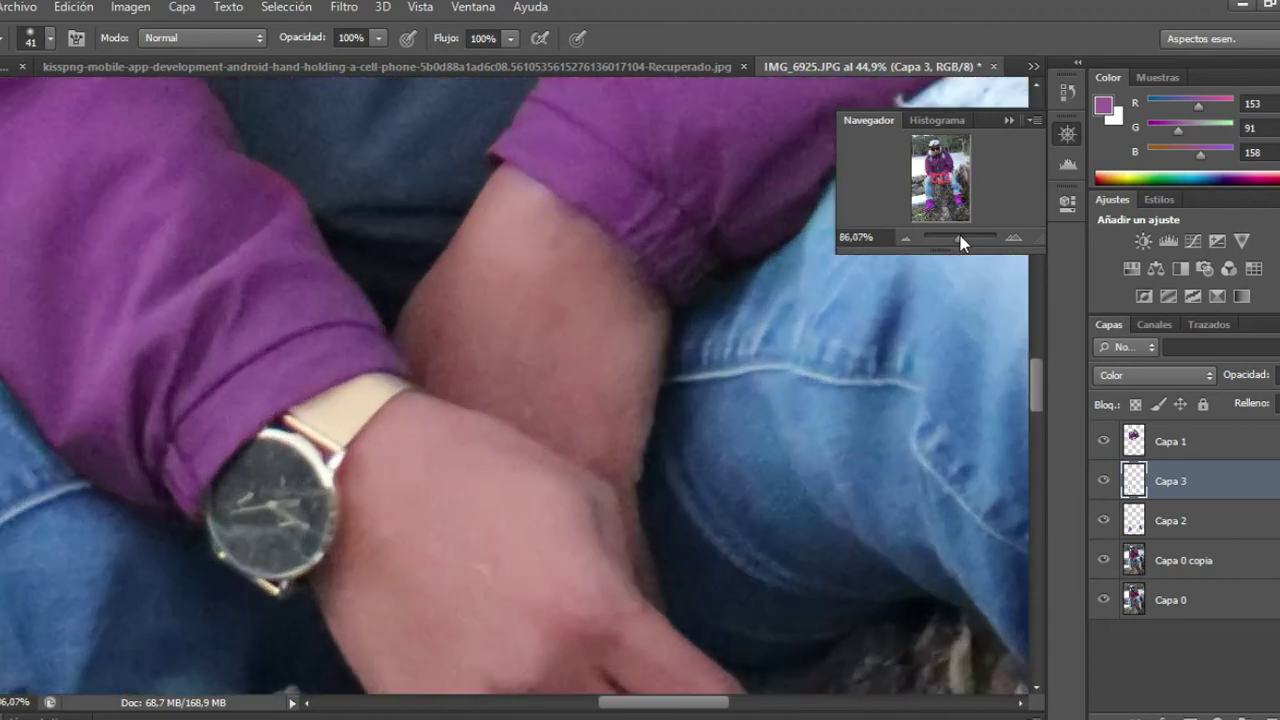
drag(938, 180, 934, 176)
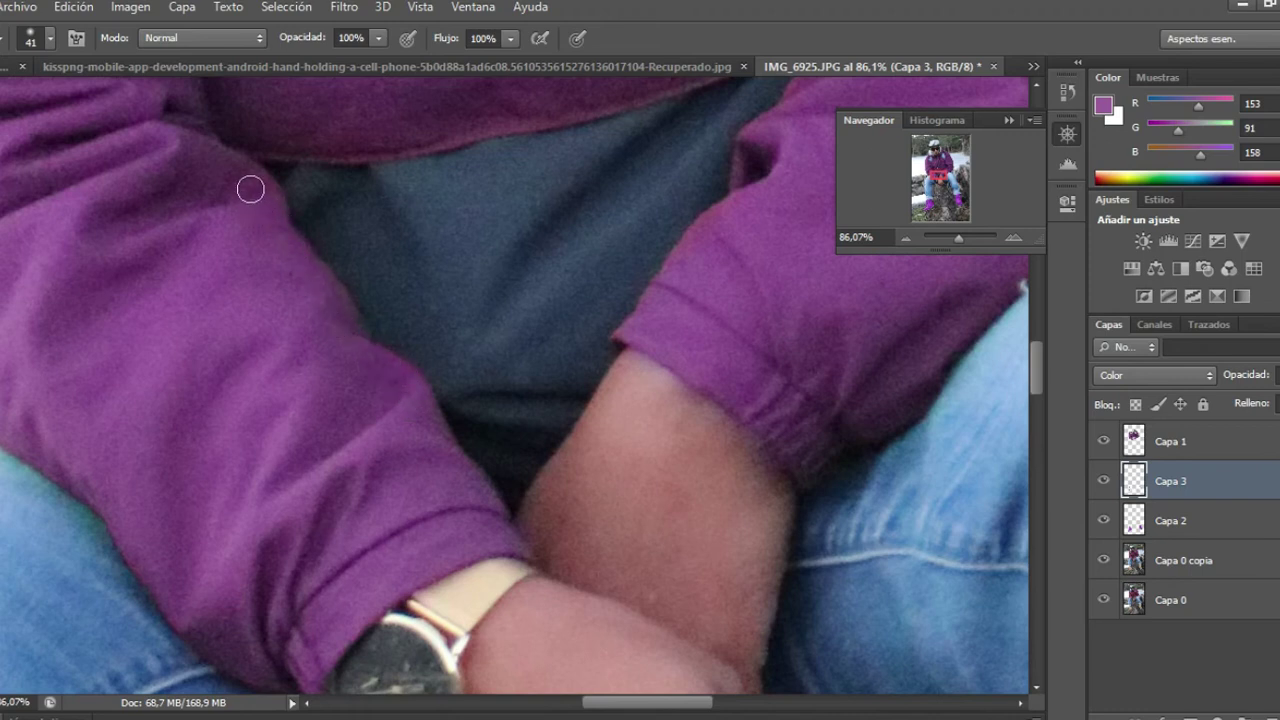
scroll(302, 360, up, 1)
drag(403, 421, 341, 357)
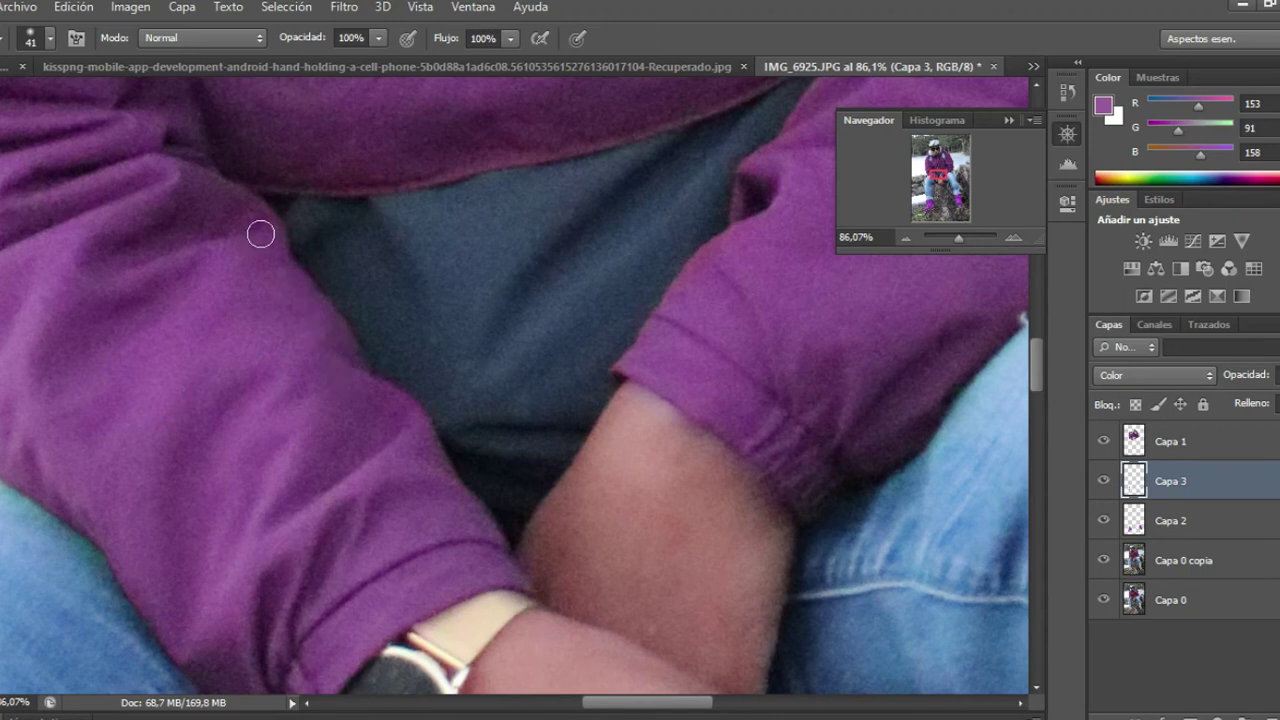
scroll(234, 417, up, 4)
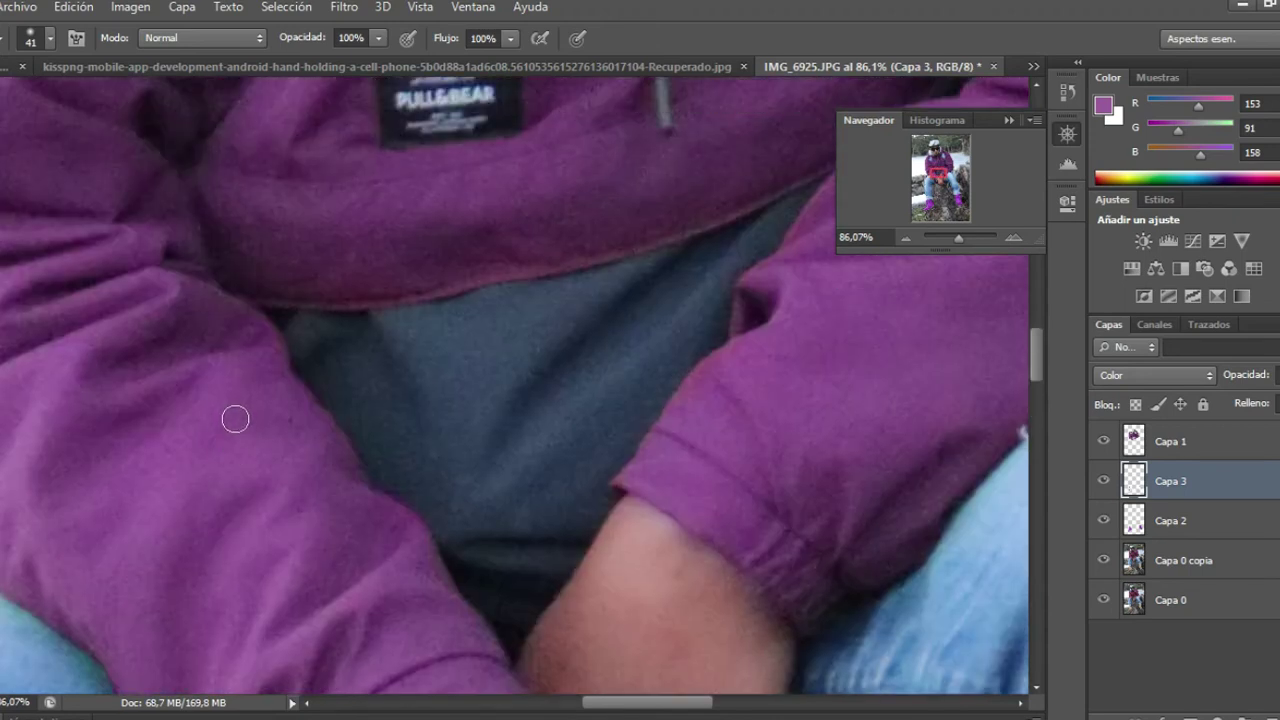
scroll(320, 431, up, 2)
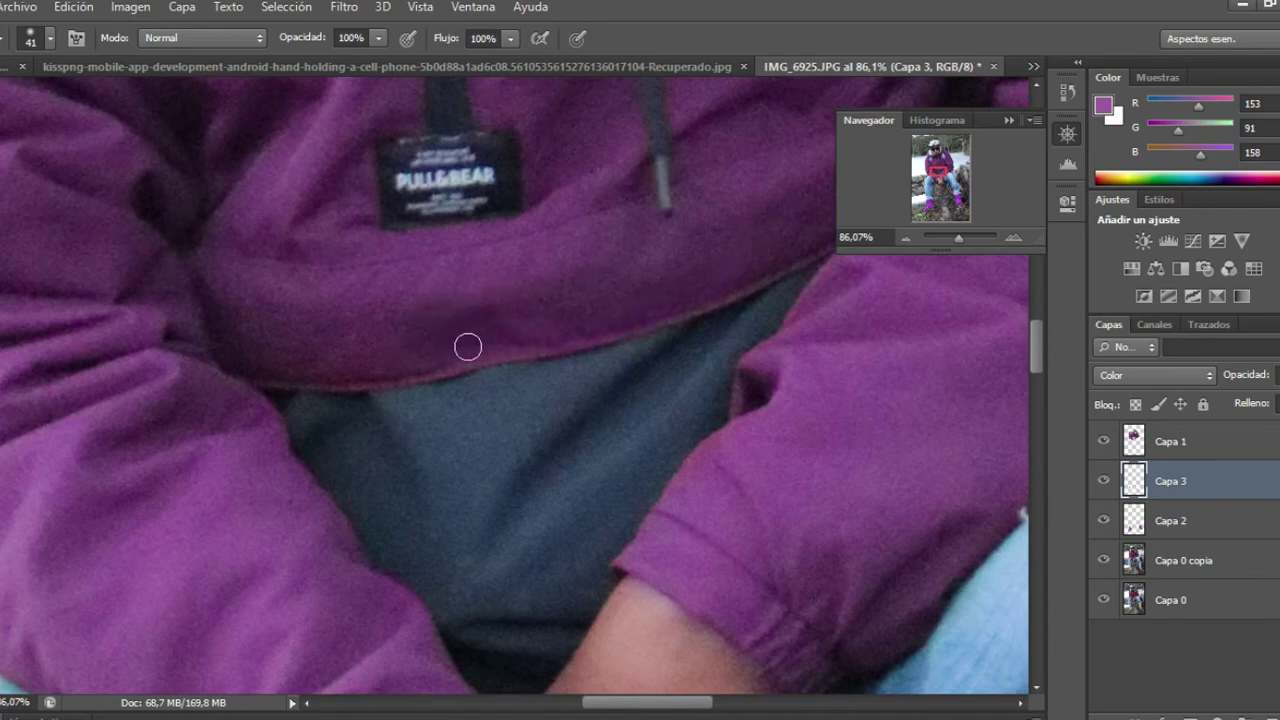
drag(368, 364, 423, 363)
Paint purple along the jacket edge beside the hood, adding a short extra stroke
drag(628, 710, 658, 708)
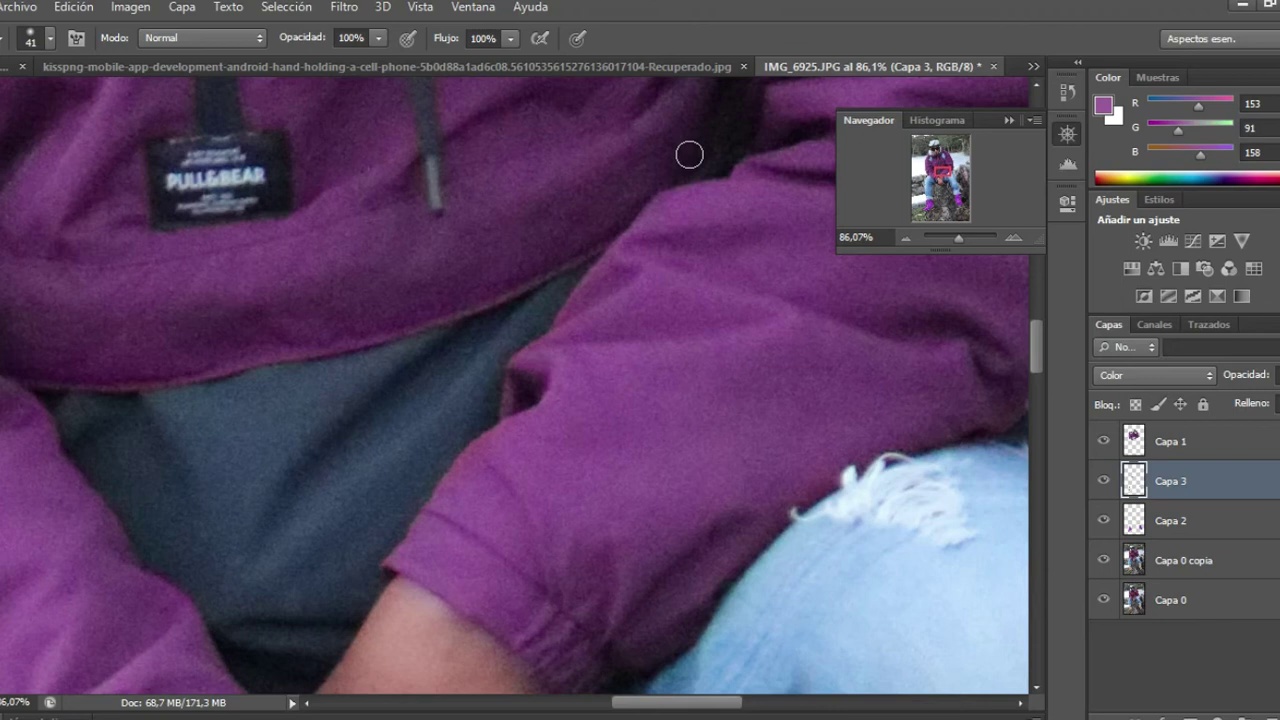
scroll(680, 165, up, 2)
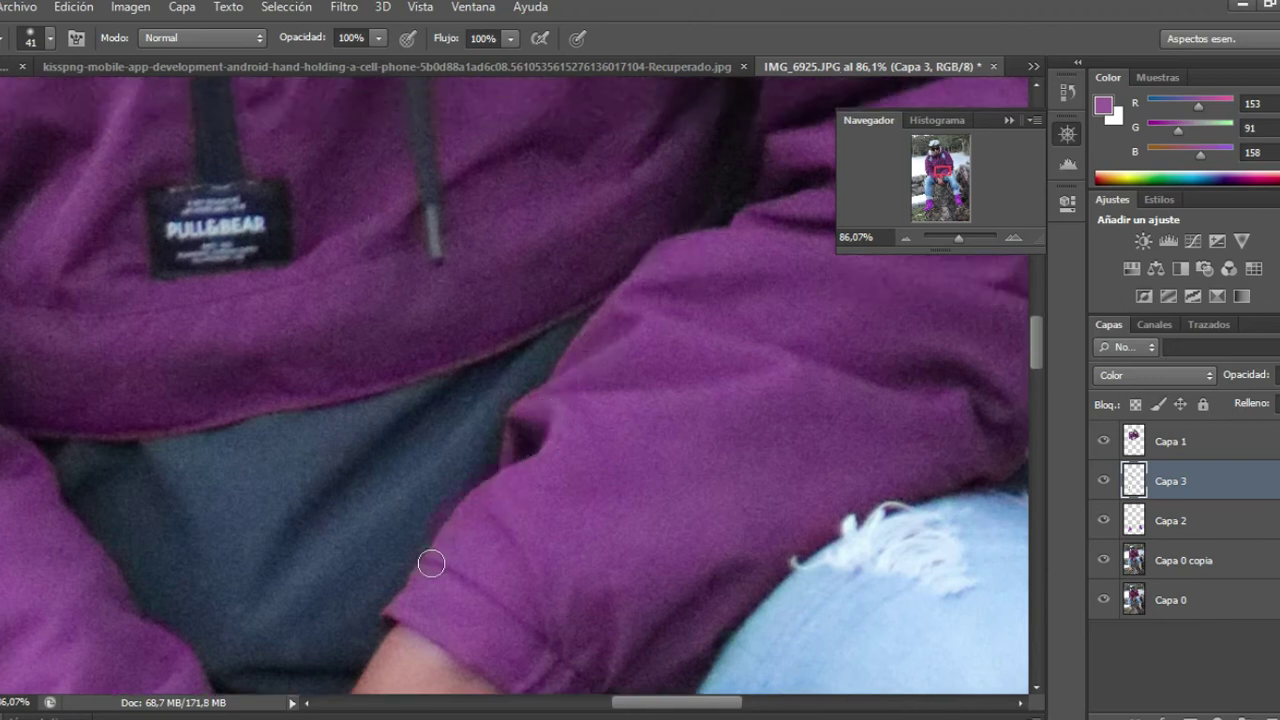
scroll(503, 415, down, 1)
scroll(503, 415, down, 2)
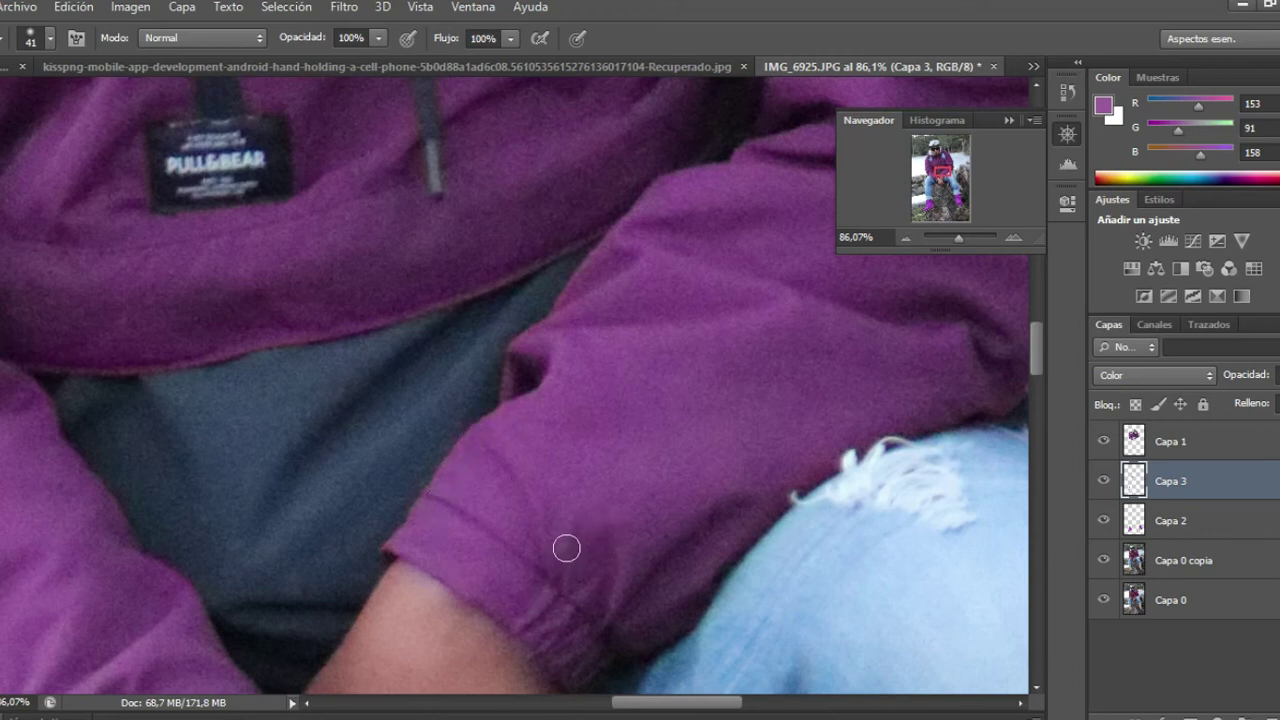
scroll(657, 460, up, 3)
scroll(680, 460, up, 2)
scroll(735, 404, up, 2)
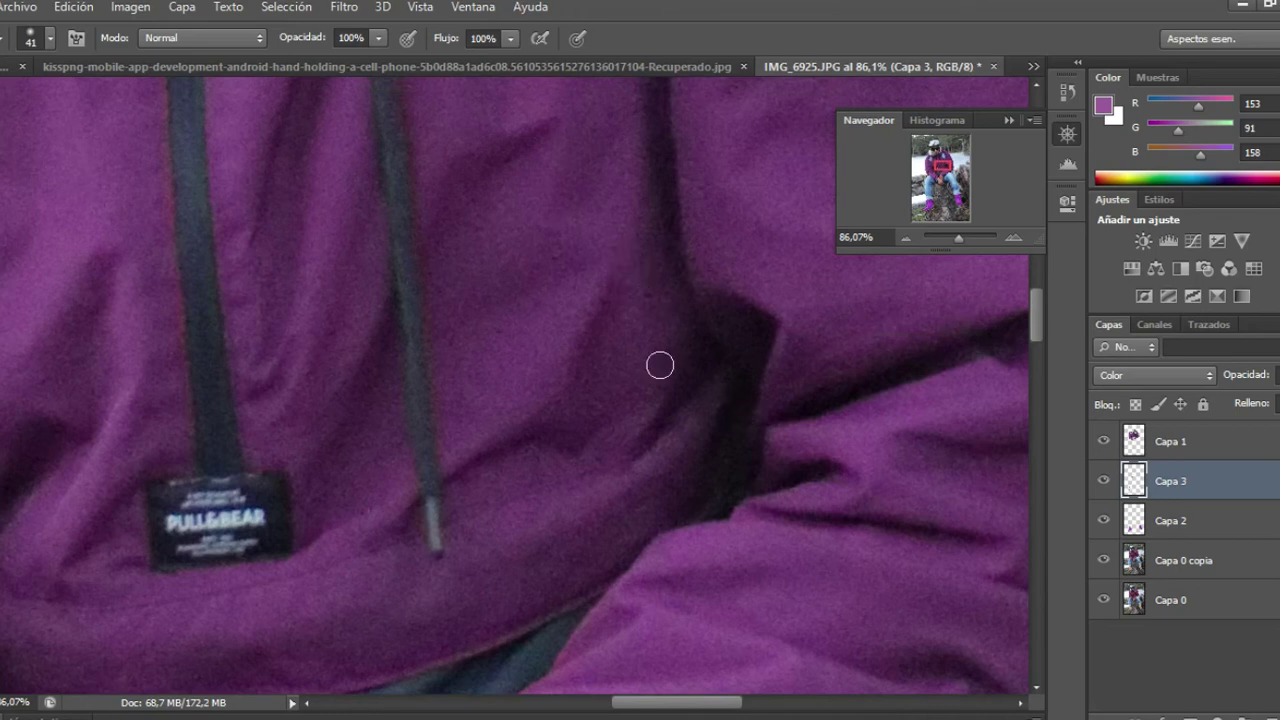
scroll(610, 375, up, 2)
scroll(480, 470, up, 1)
scroll(465, 448, up, 3)
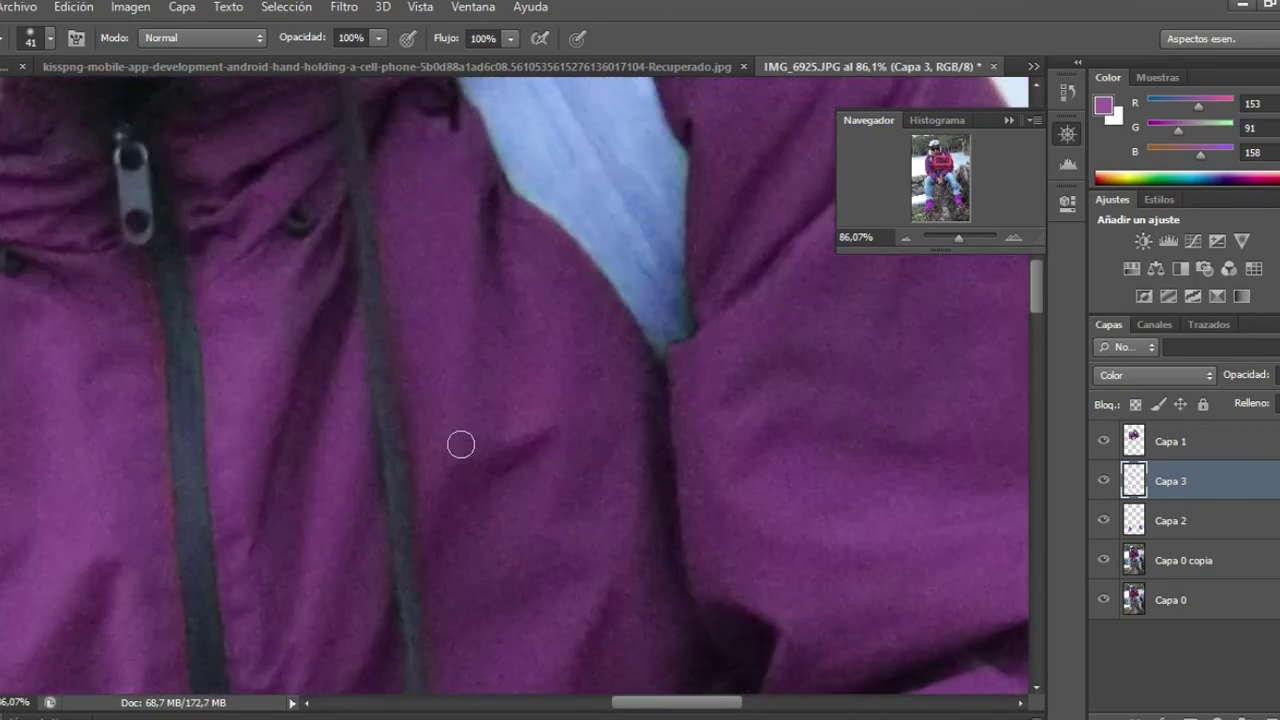
scroll(460, 443, up, 1)
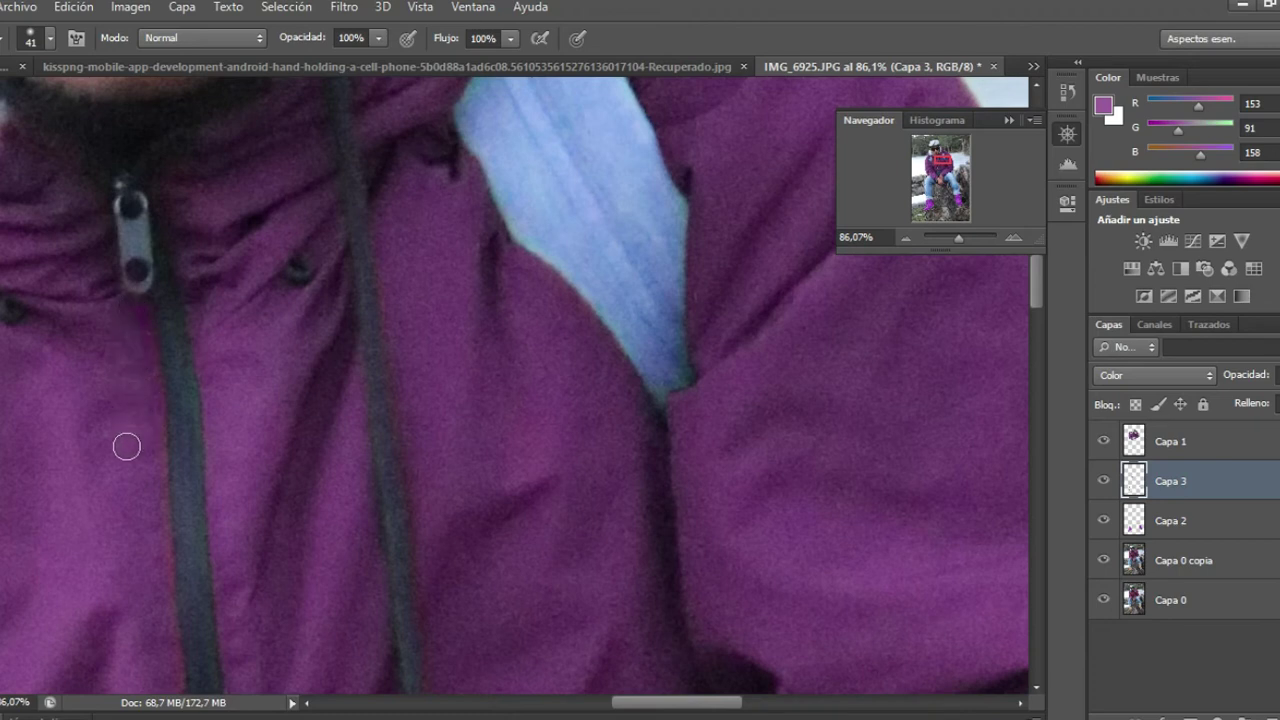
drag(730, 710, 658, 710)
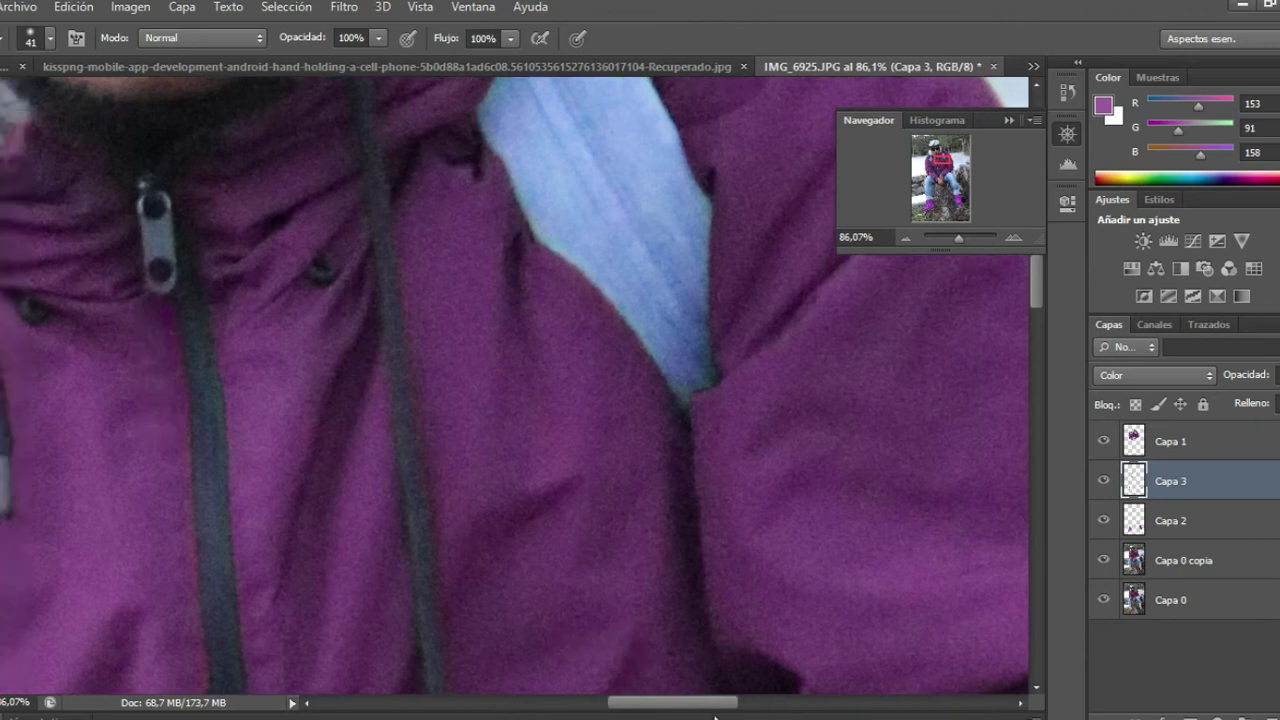
scroll(250, 330, up, 2)
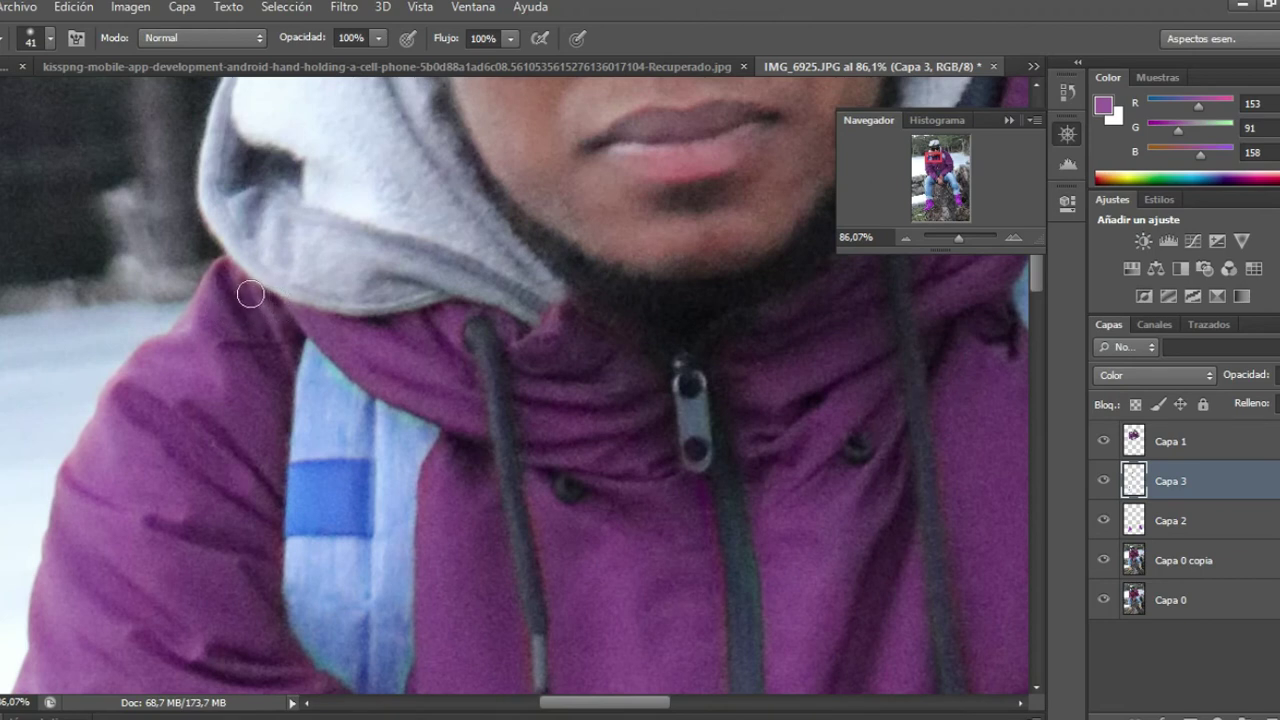
mouse_move(223, 268)
mouse_down()
mouse_move(206, 296)
mouse_move(611, 427)
mouse_up()
drag(486, 463, 477, 437)
Paint purple over the hood edge beside the man's chin
drag(590, 705, 553, 705)
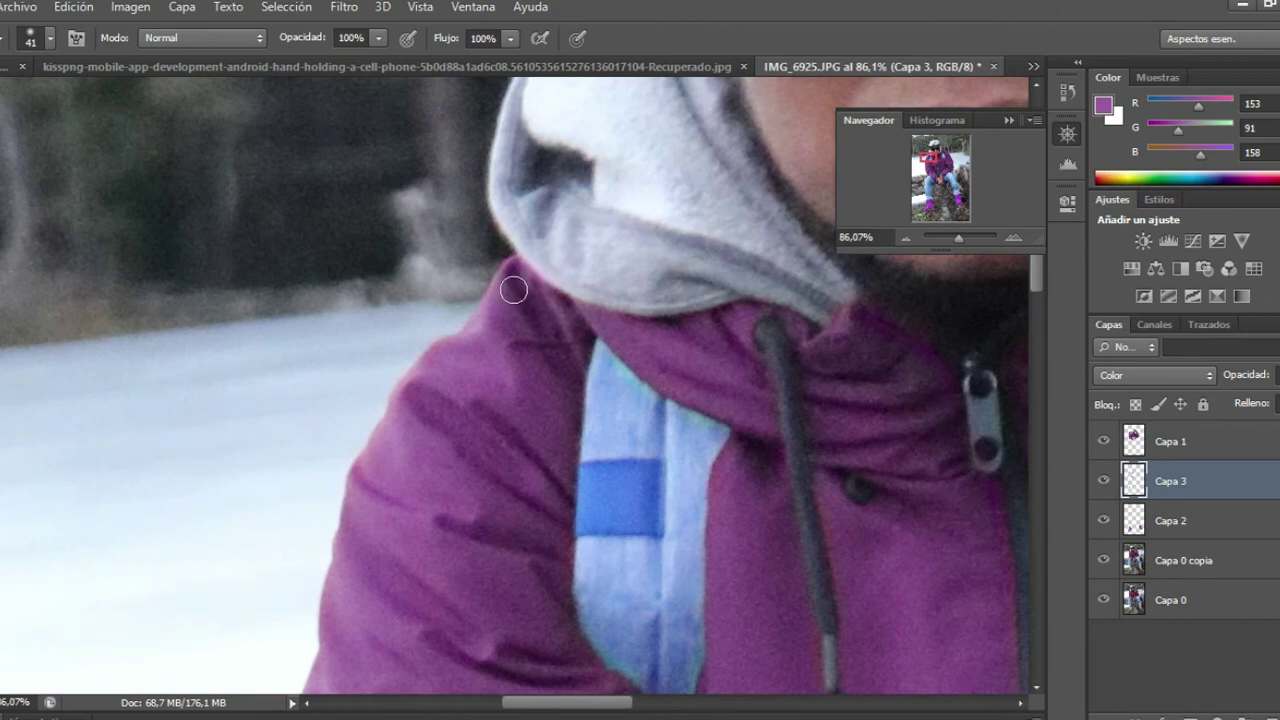
scroll(457, 349, down, 1)
scroll(434, 357, down, 2)
scroll(381, 386, down, 2)
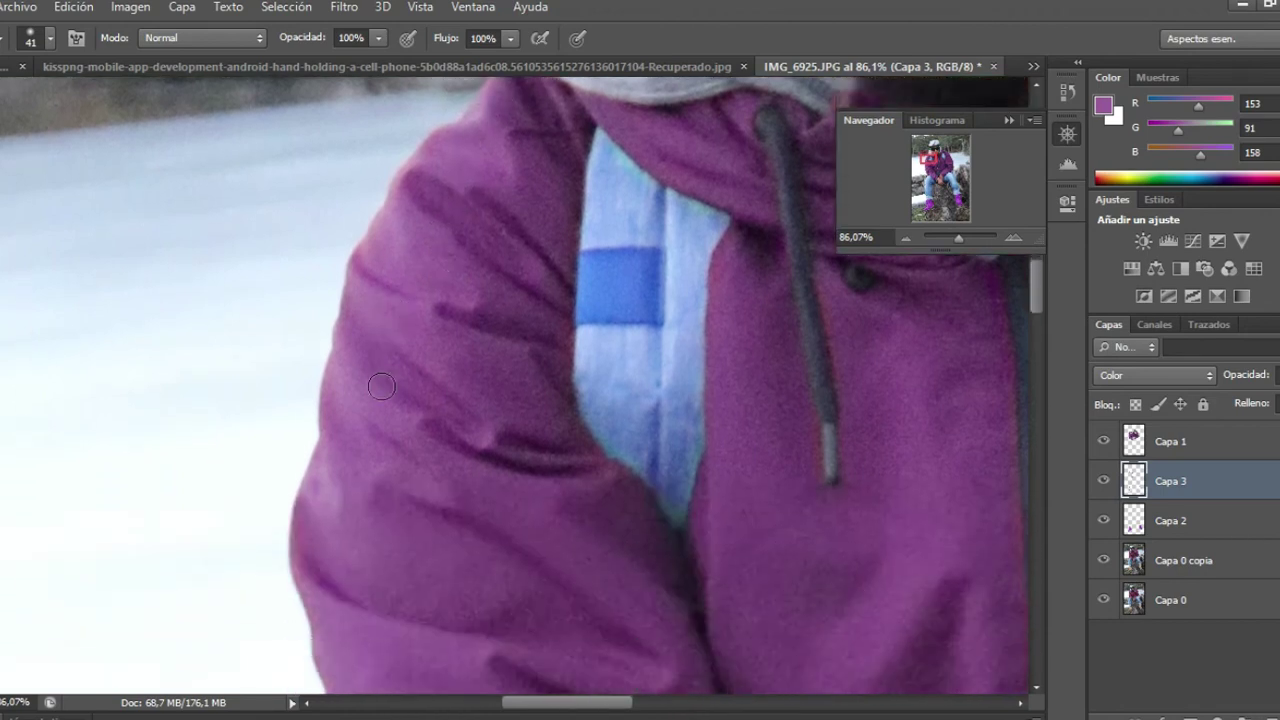
scroll(381, 386, down, 1)
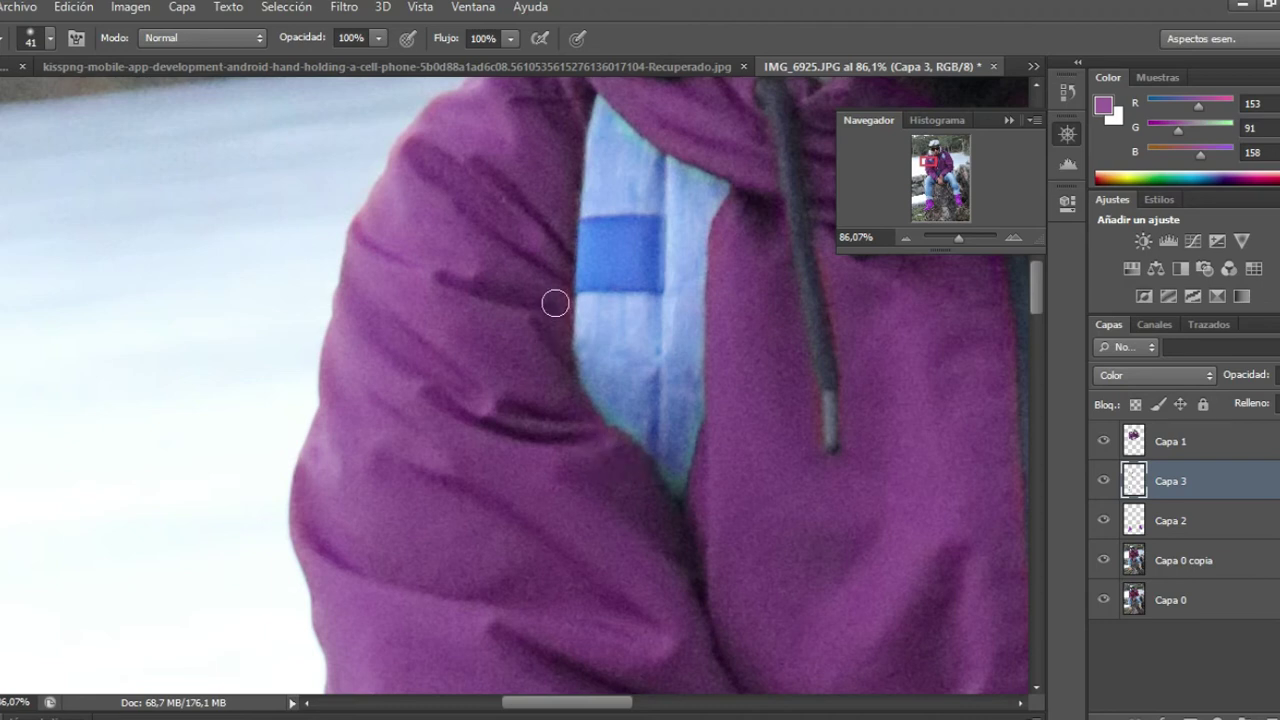
scroll(330, 400, down, 1)
scroll(330, 380, down, 2)
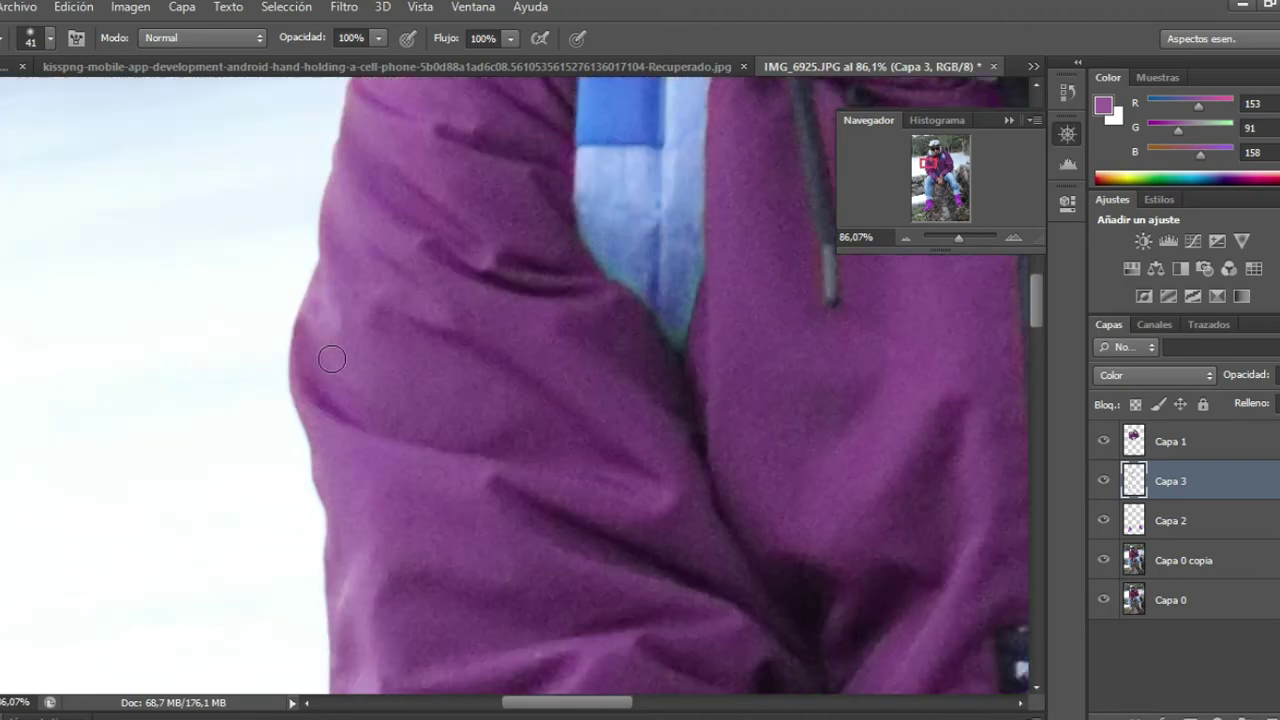
scroll(340, 366, down, 1)
scroll(350, 385, down, 1)
scroll(385, 417, down, 1)
scroll(470, 455, down, 1)
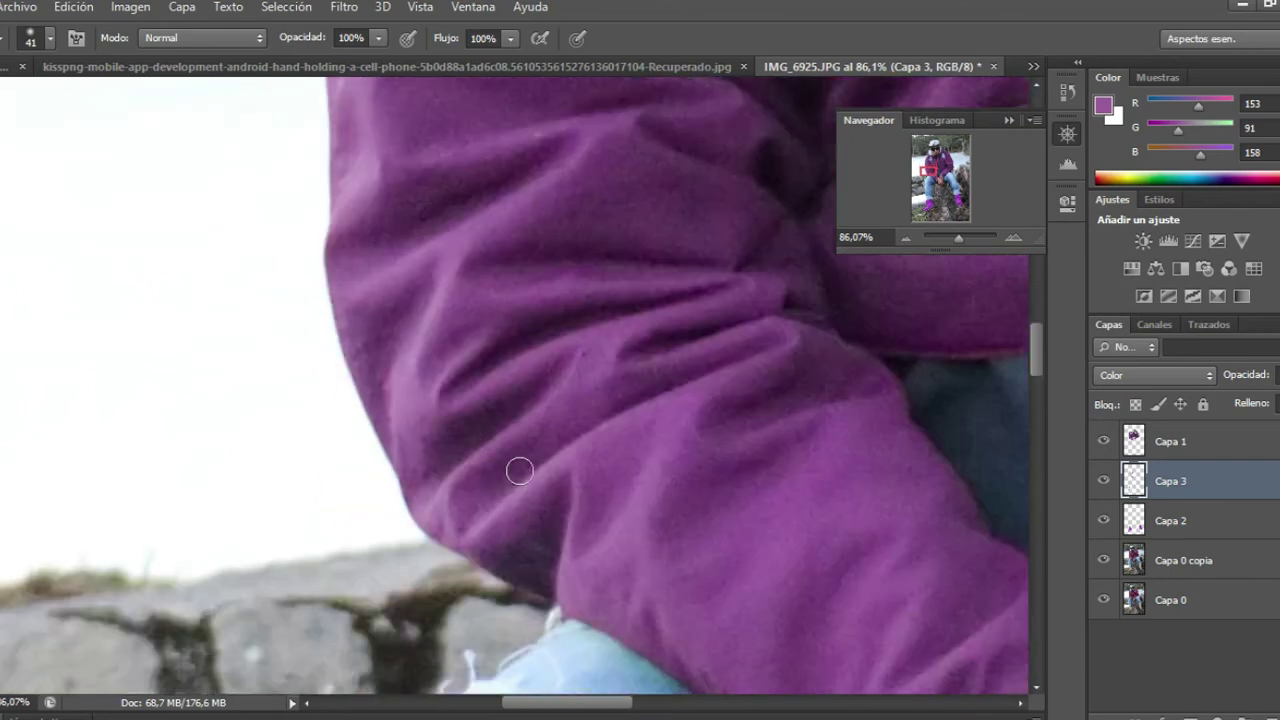
scroll(560, 472, down, 1)
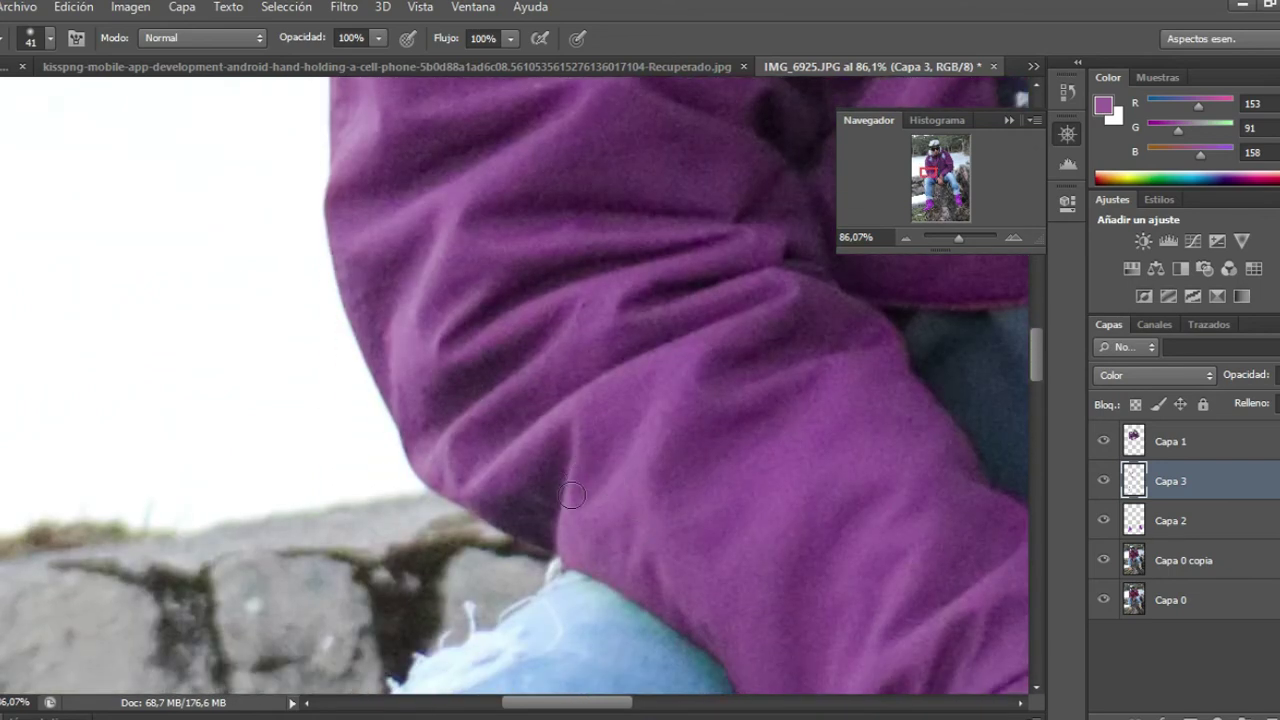
drag(560, 710, 598, 700)
mouse_move(937, 165)
mouse_down()
mouse_move(929, 186)
mouse_move(930, 138)
mouse_move(942, 150)
mouse_up()
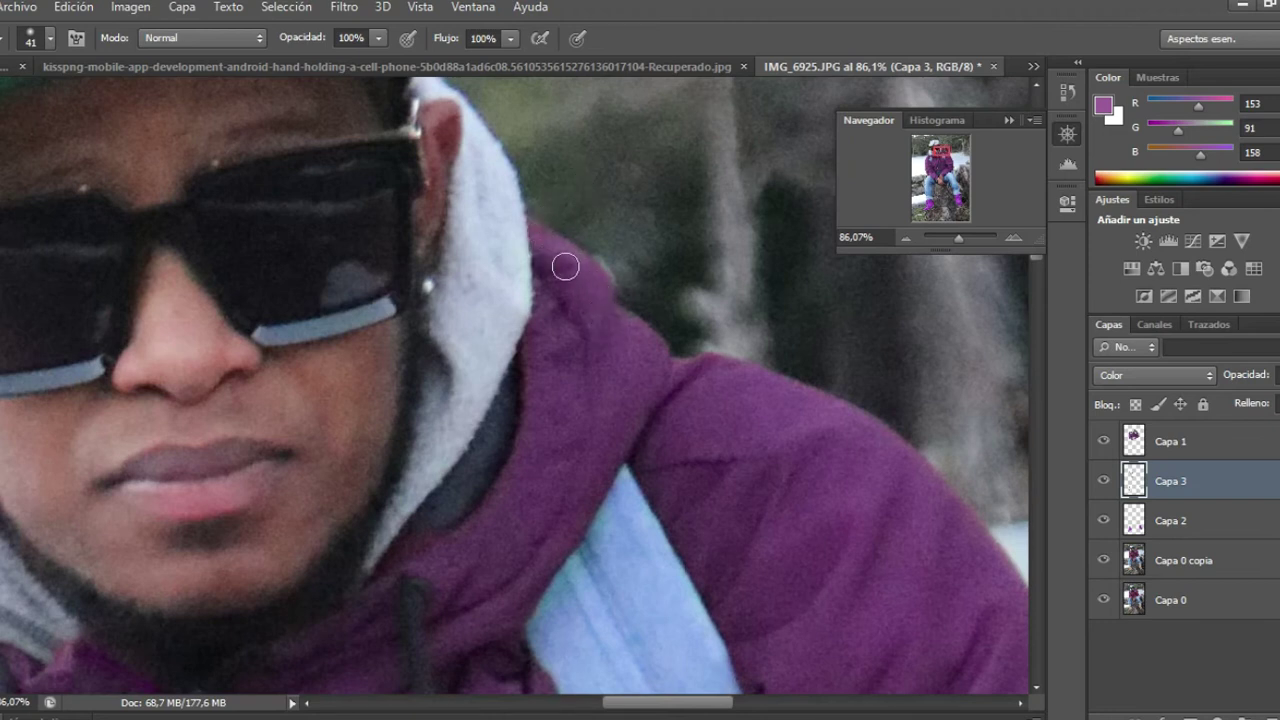
scroll(557, 306, down, 1)
scroll(540, 350, down, 3)
scroll(510, 390, down, 2)
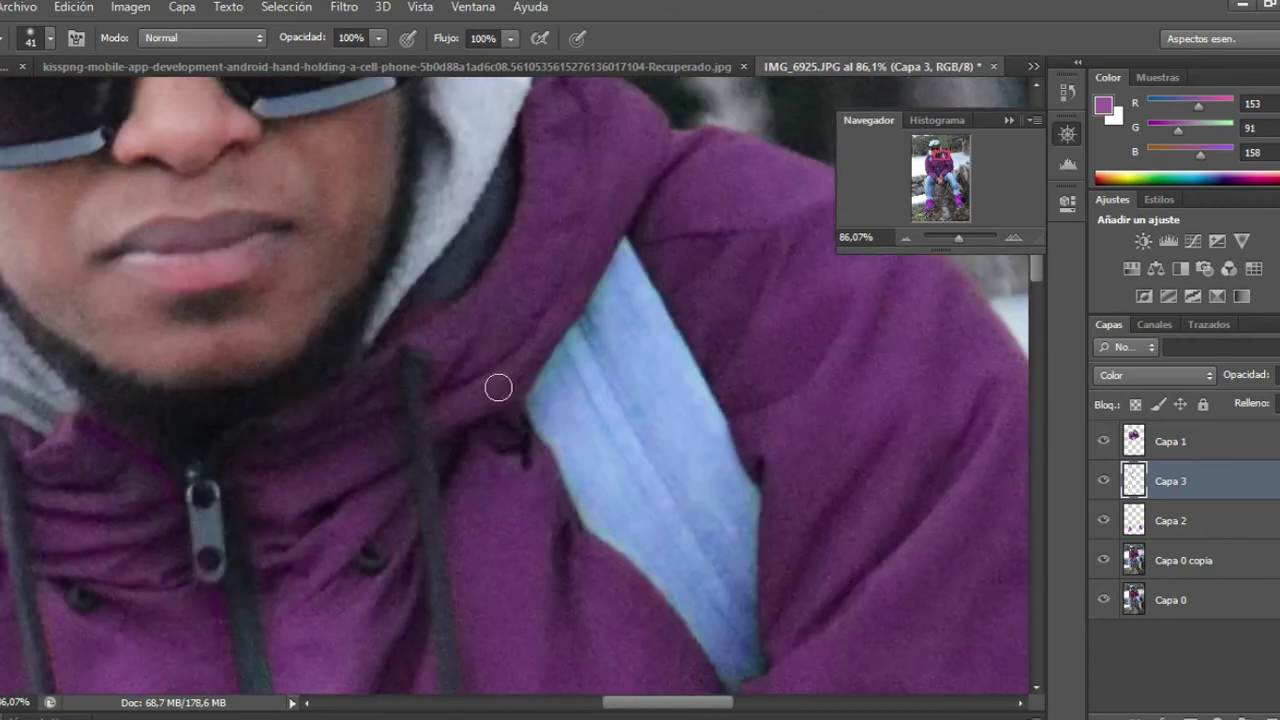
mouse_move(405, 326)
mouse_down()
mouse_move(471, 334)
mouse_move(420, 329)
mouse_up()
scroll(486, 464, down, 2)
scroll(482, 480, down, 2)
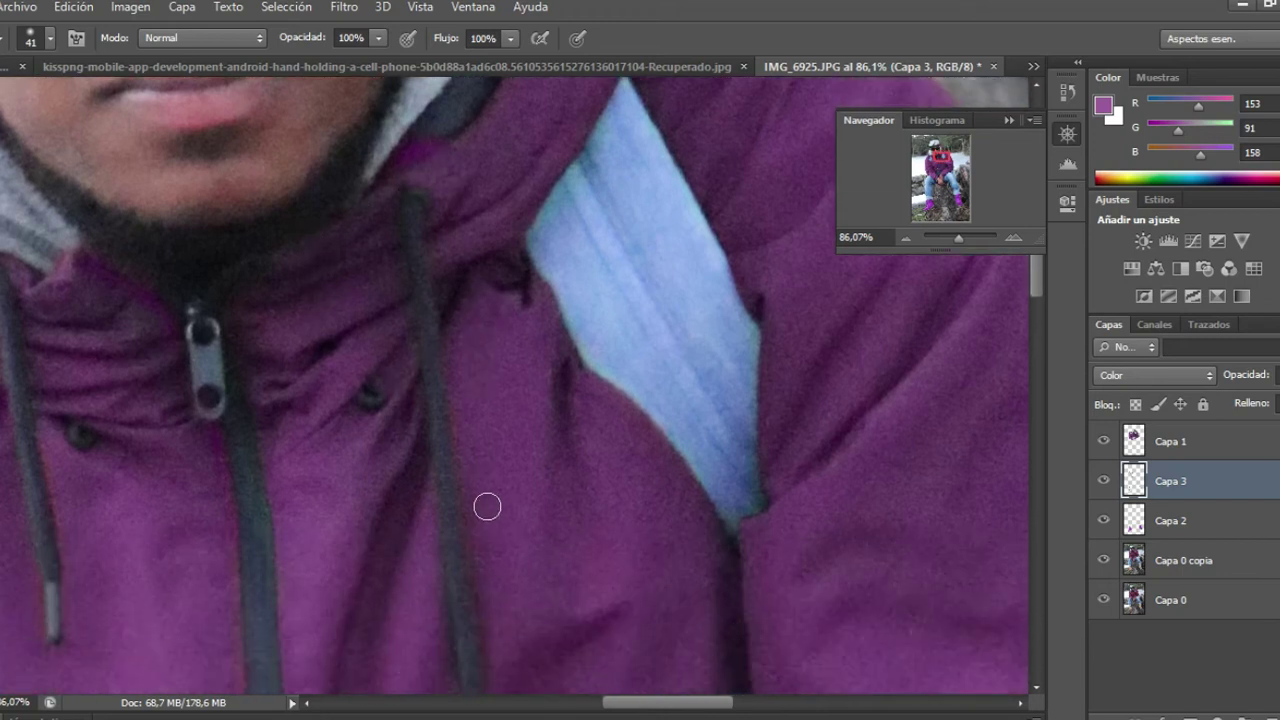
scroll(487, 507, down, 1)
scroll(505, 530, down, 1)
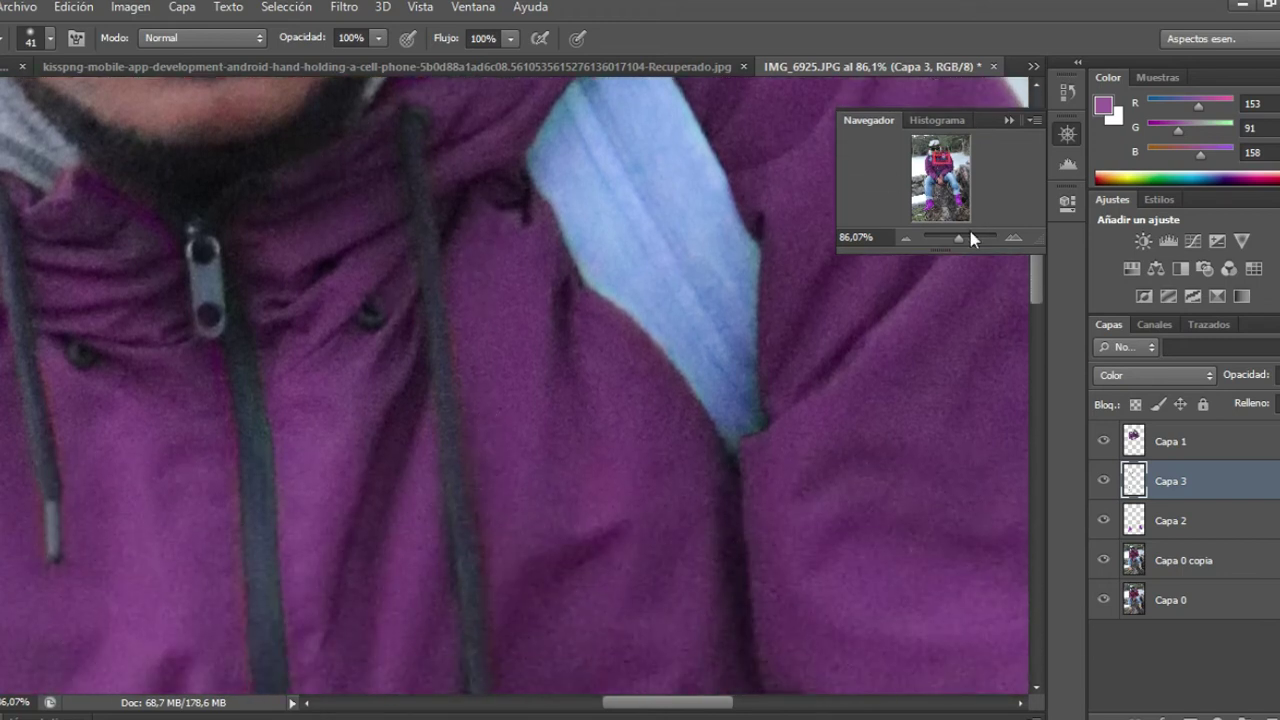
drag(962, 238, 952, 246)
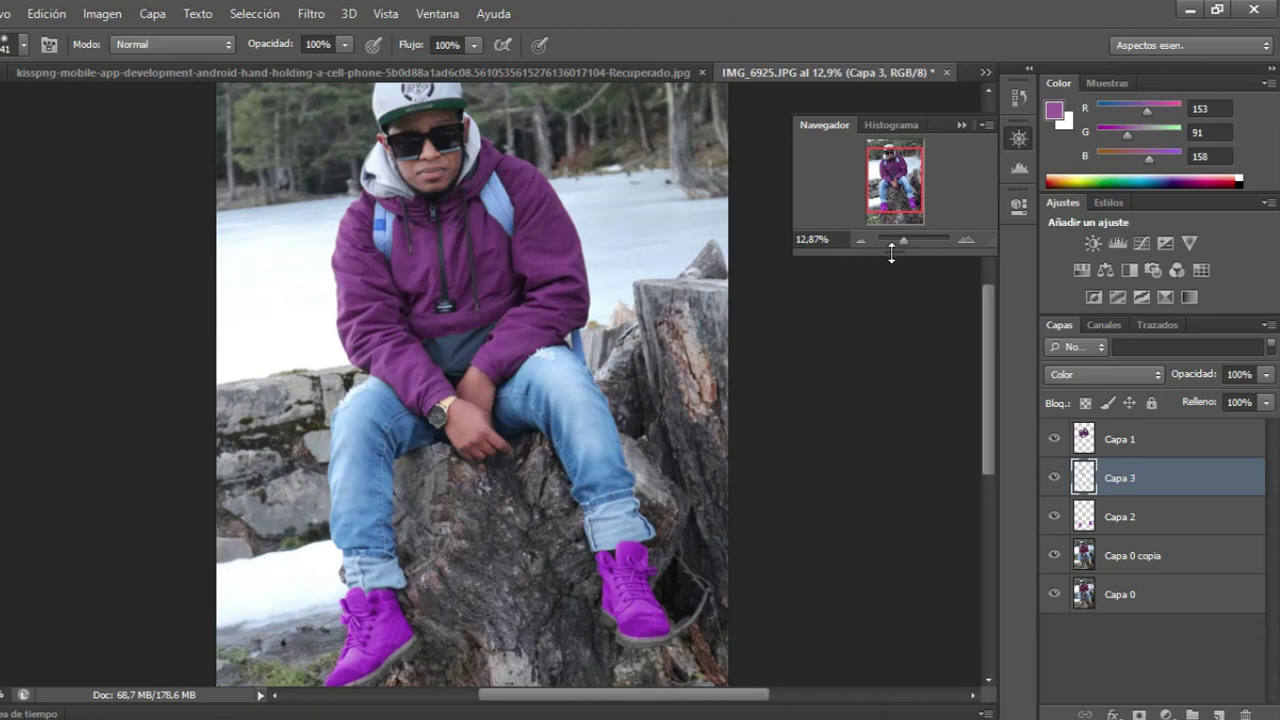
Duplicate the Capa 0 copia layer with Ctrl+J to create Capa 0 copia 2
drag(905, 241, 903, 250)
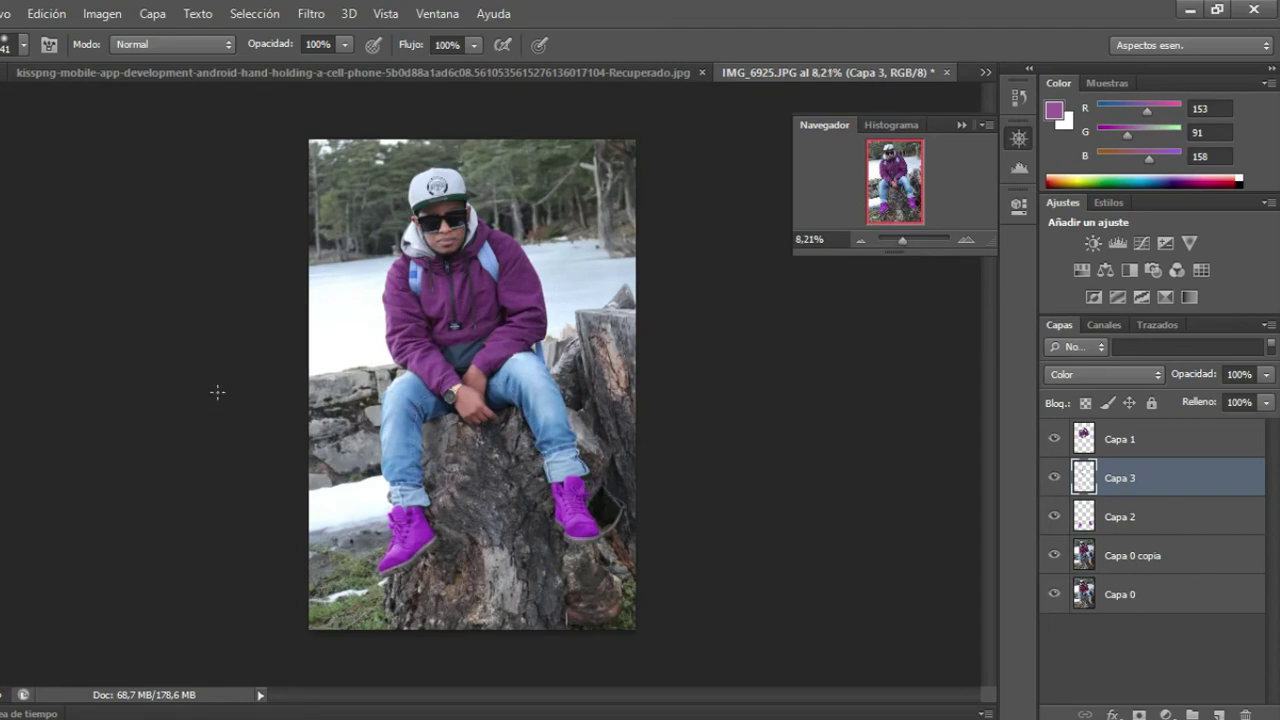
click(1113, 556)
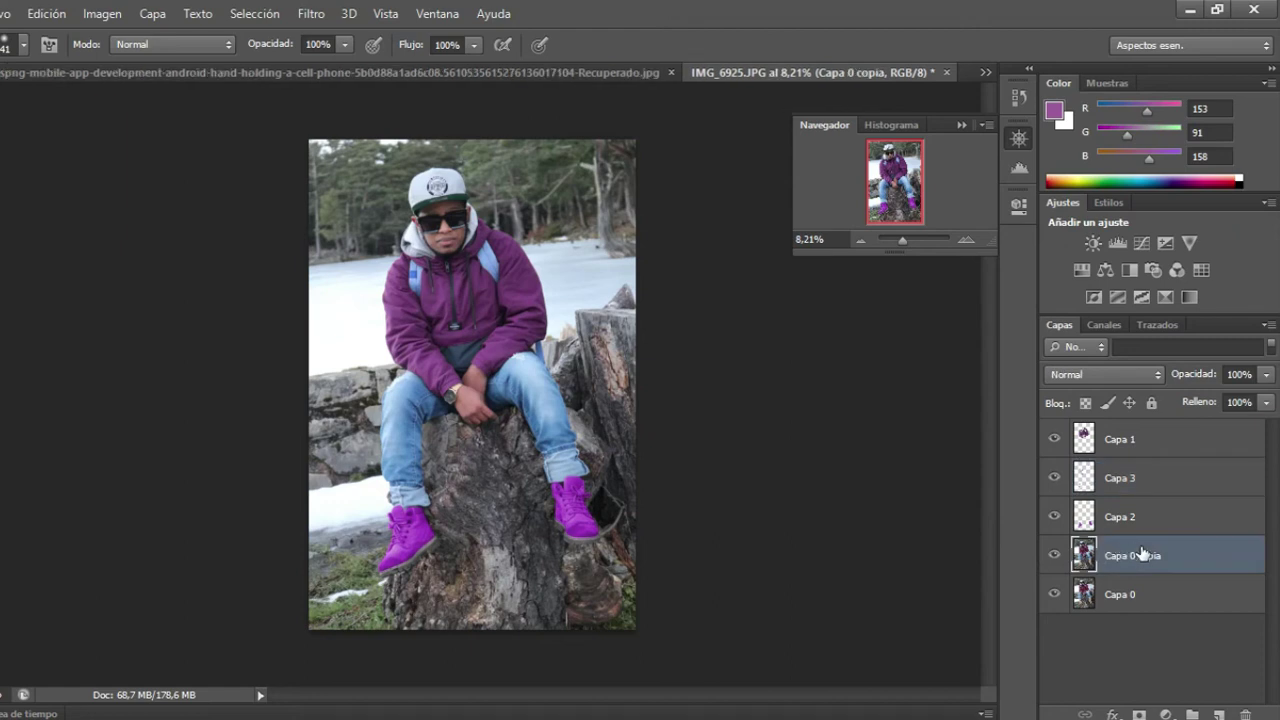
key(ctrl+j)
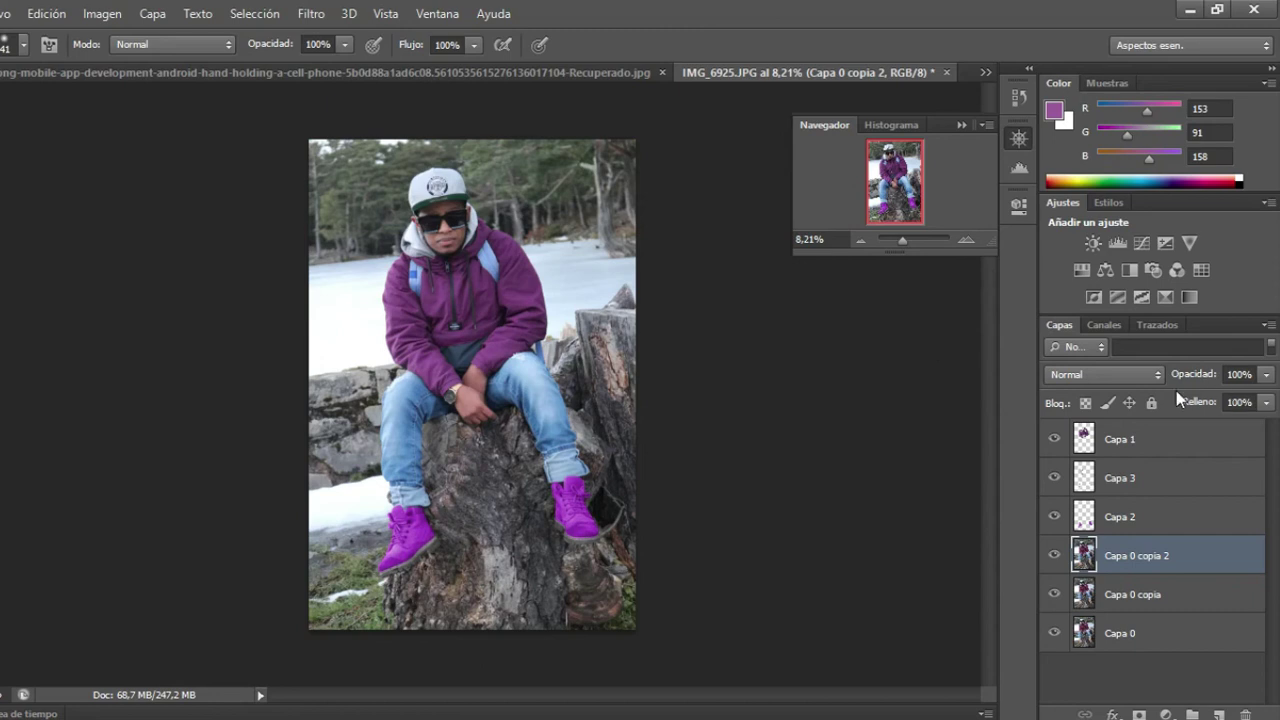
Add a Brillo/contraste adjustment layer with brightness -77 and contrast 60
click(1166, 714)
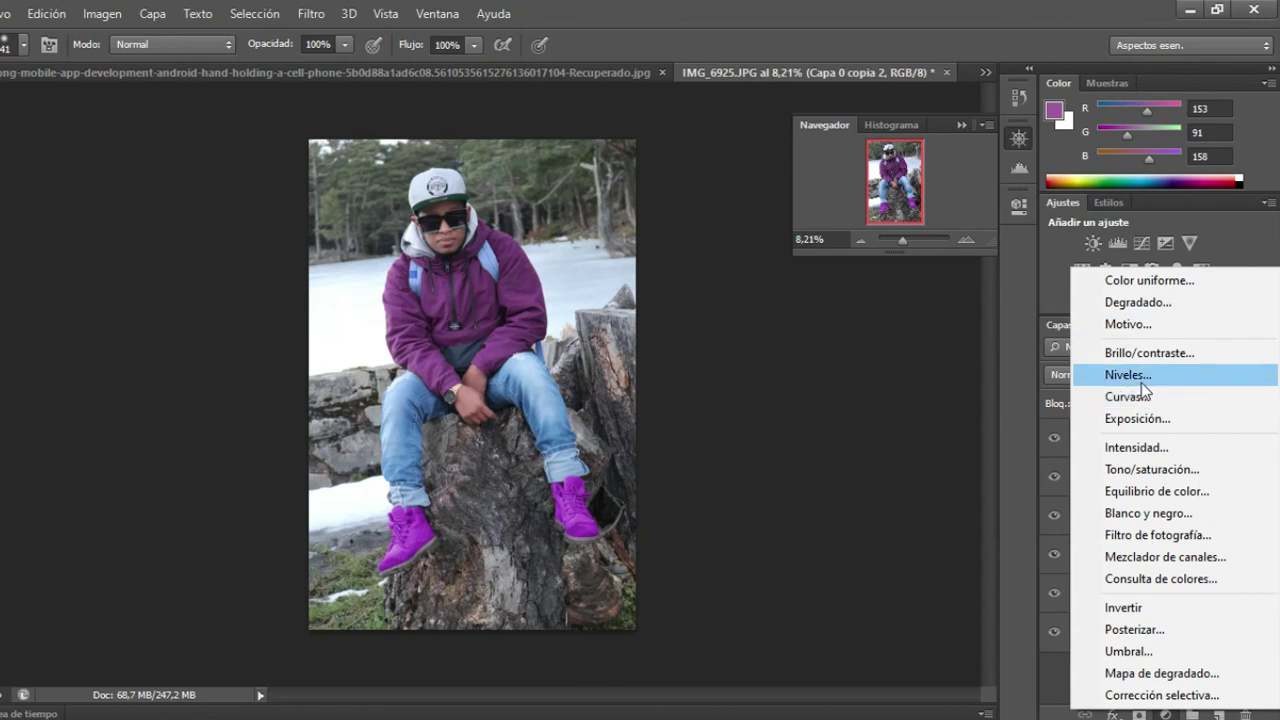
click(1145, 359)
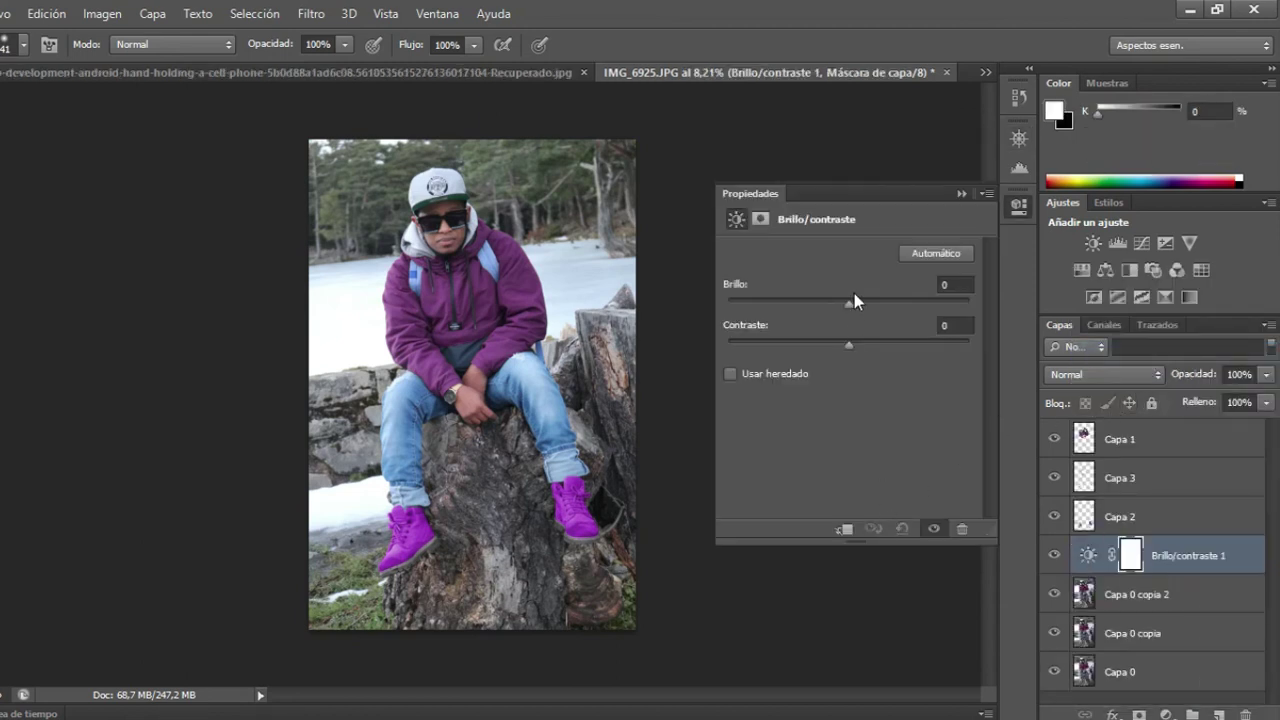
drag(844, 306, 787, 306)
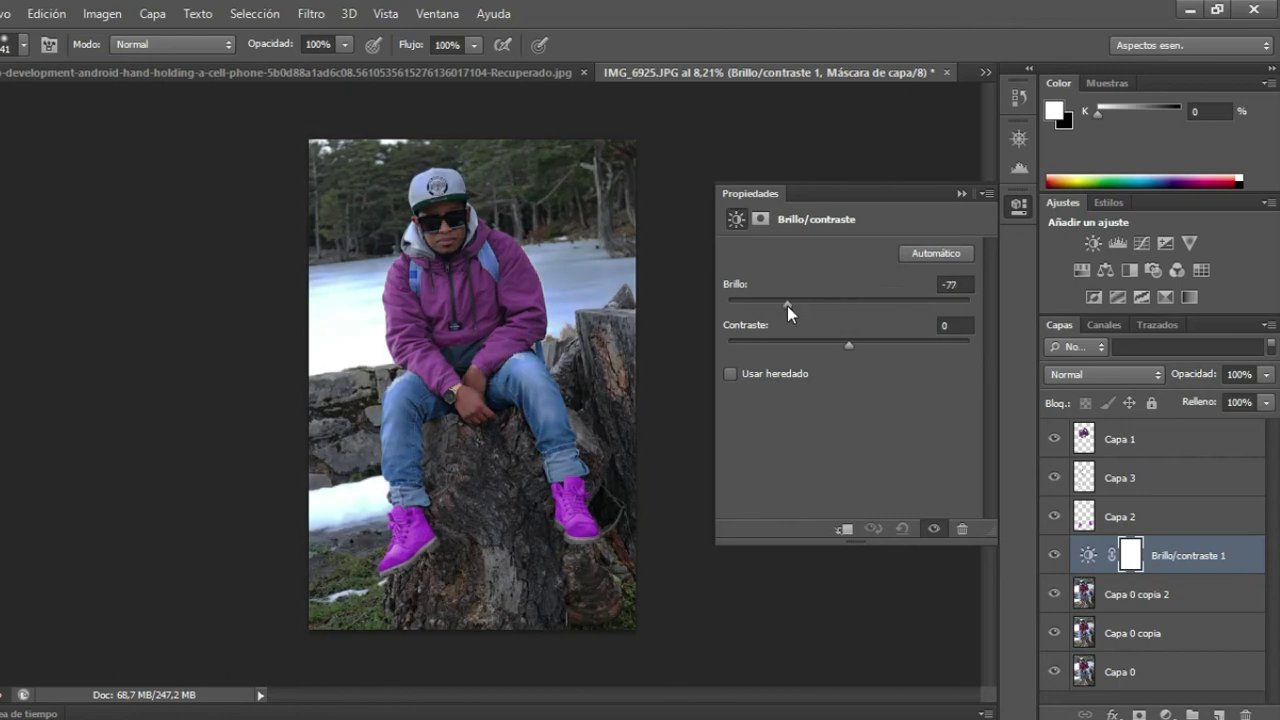
mouse_move(846, 347)
mouse_down()
mouse_move(722, 330)
mouse_move(788, 321)
mouse_move(924, 352)
mouse_up()
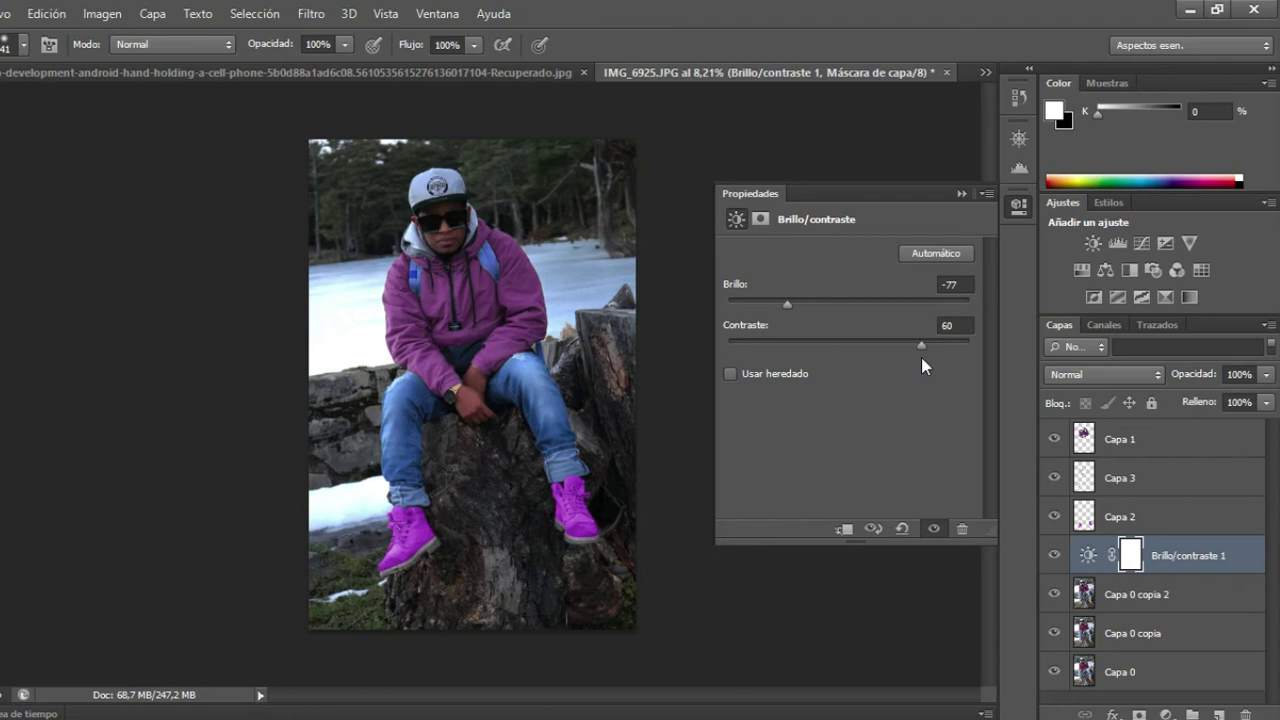
click(958, 192)
click(1019, 139)
click(907, 240)
drag(908, 246, 904, 251)
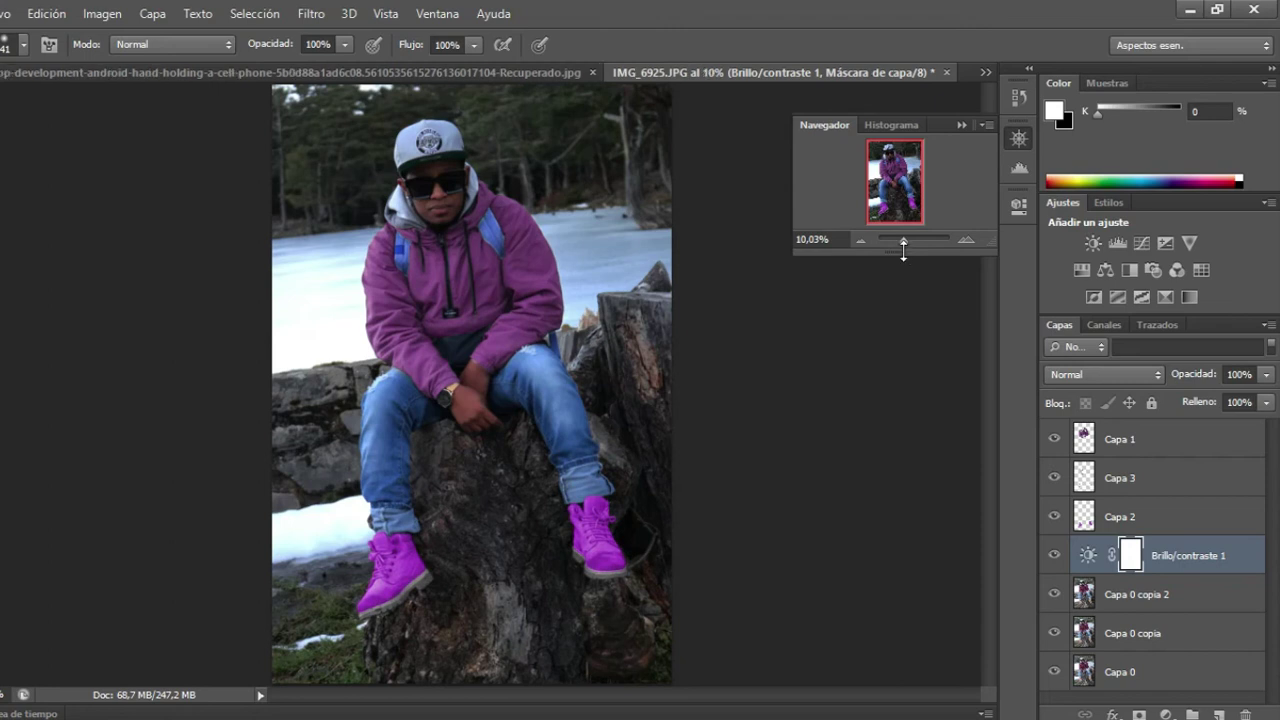
click(1113, 714)
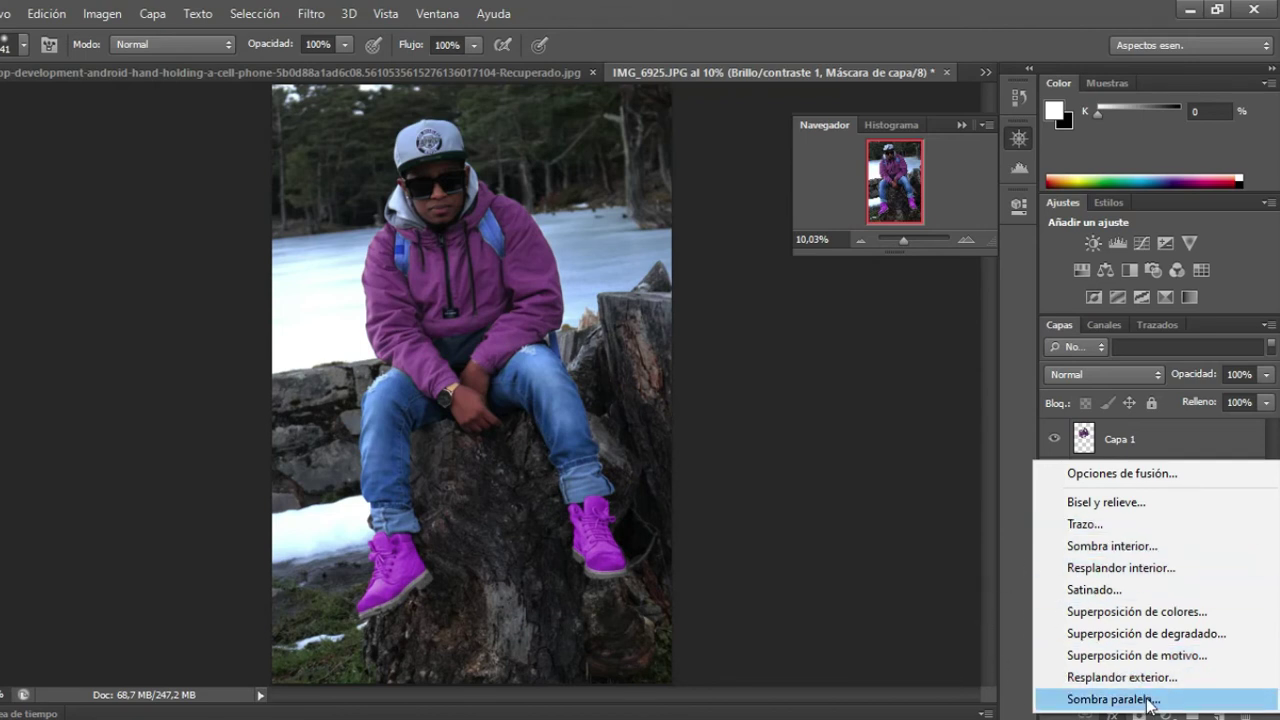
Add a Niveles layer clipped to Brillo/contraste 1, black input 13, midtones slightly lightened
click(1014, 627)
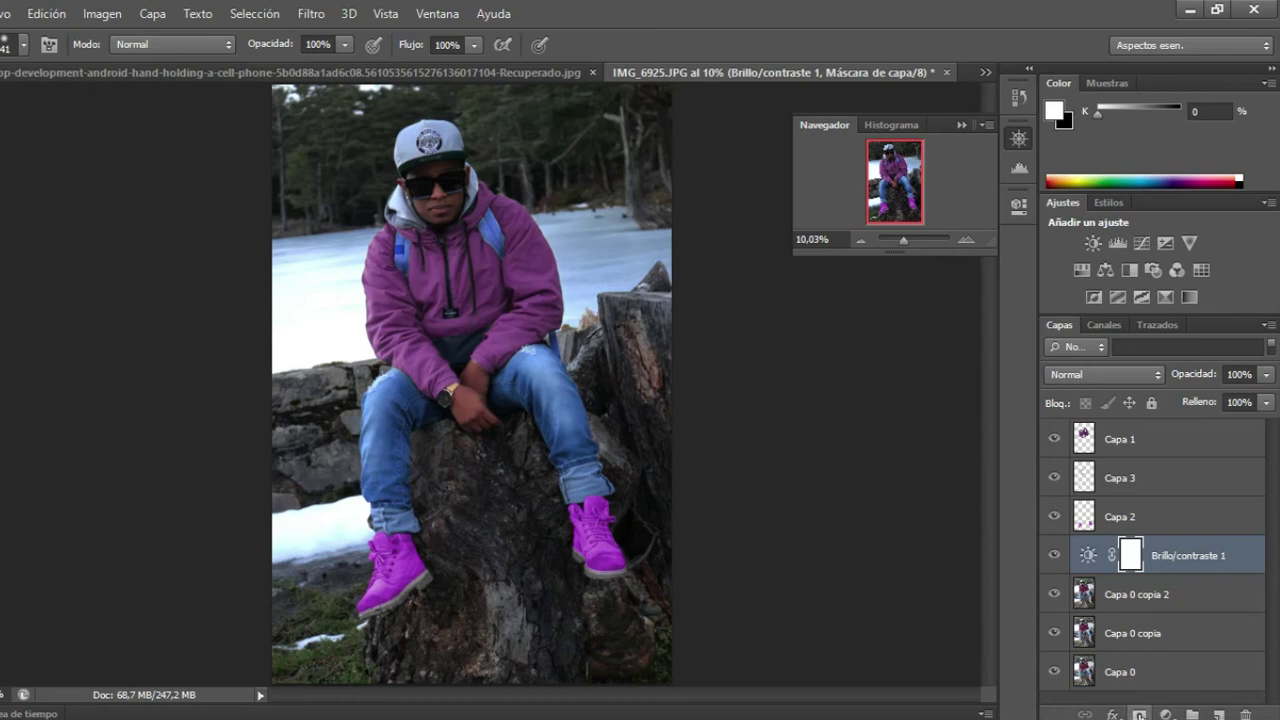
click(1167, 714)
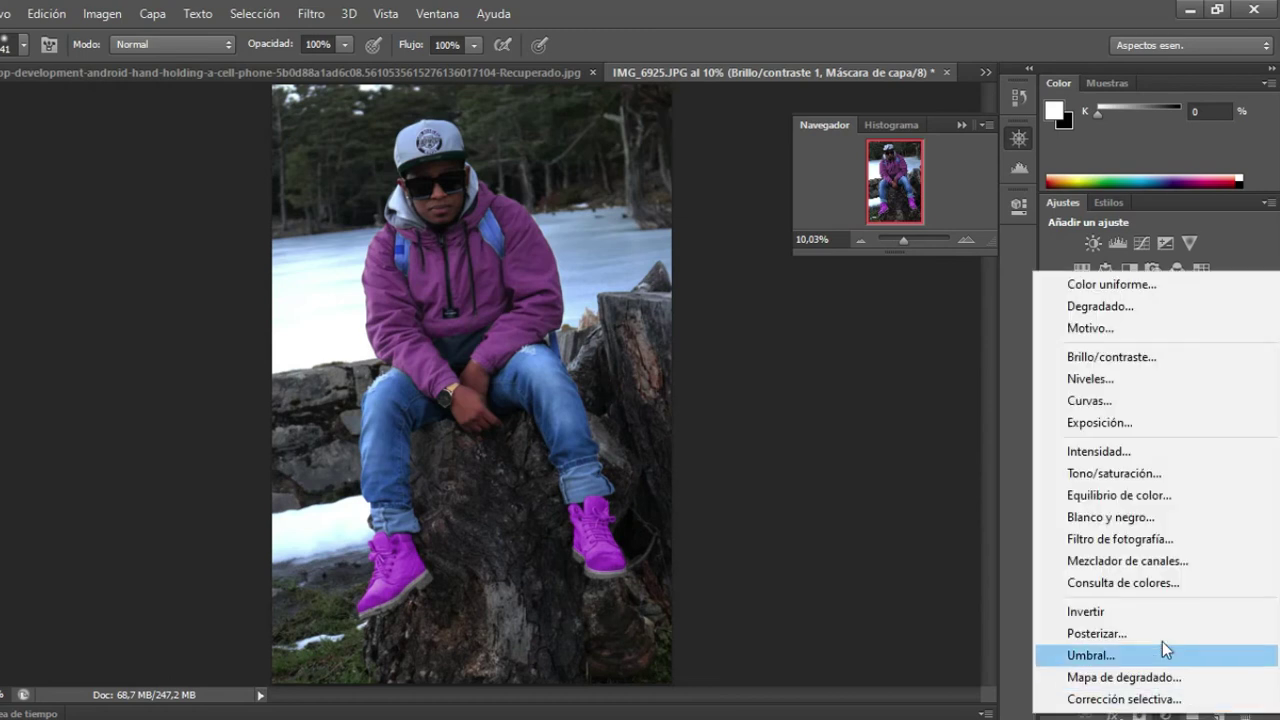
click(1119, 378)
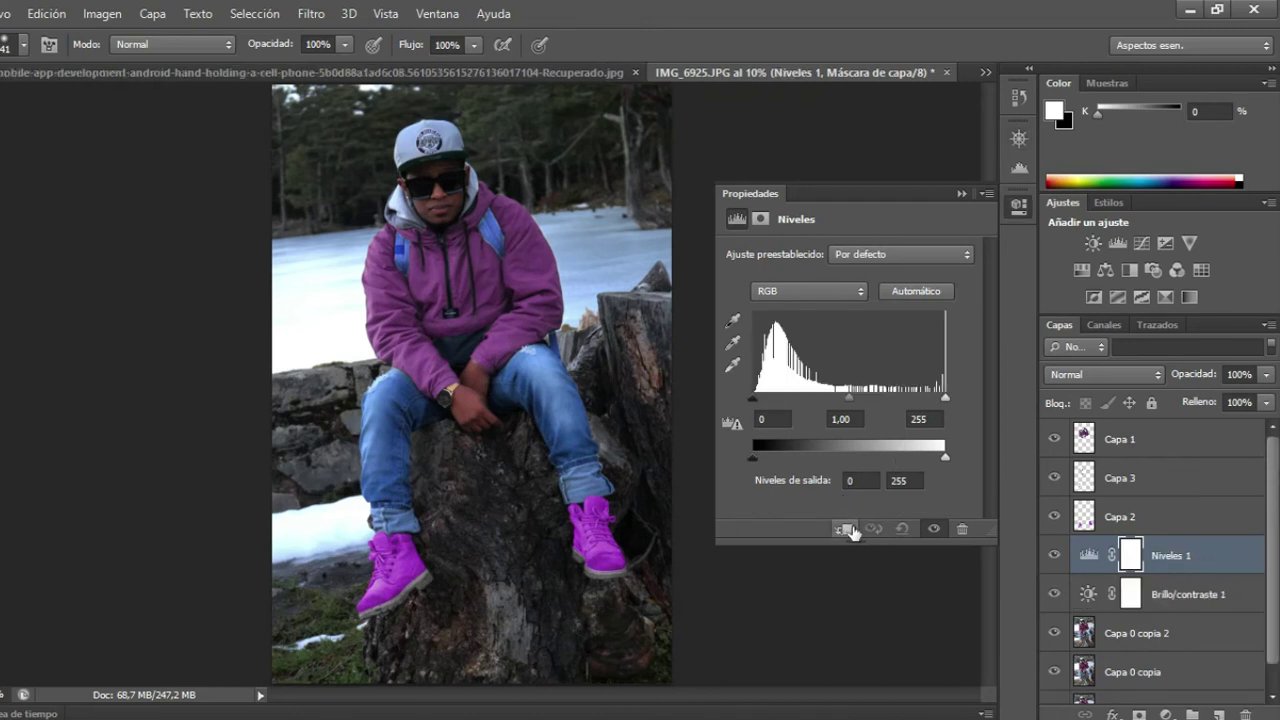
click(849, 530)
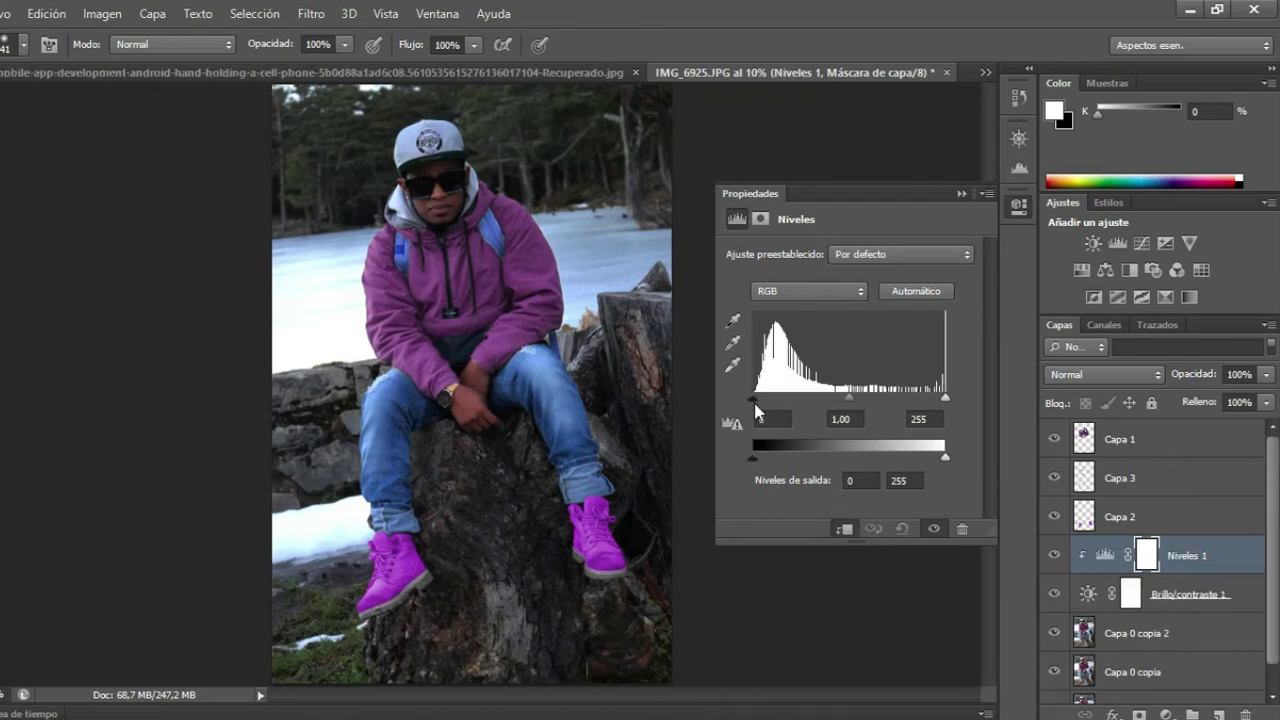
drag(755, 399, 764, 399)
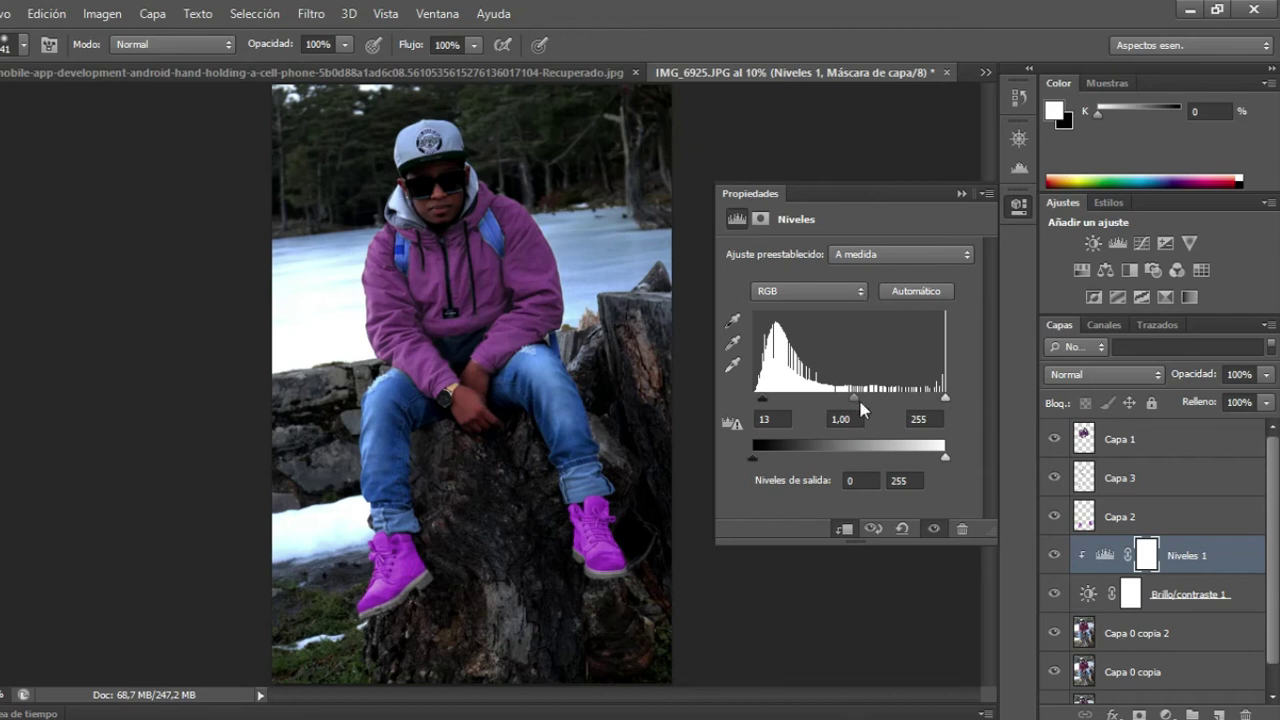
drag(853, 399, 853, 397)
click(962, 193)
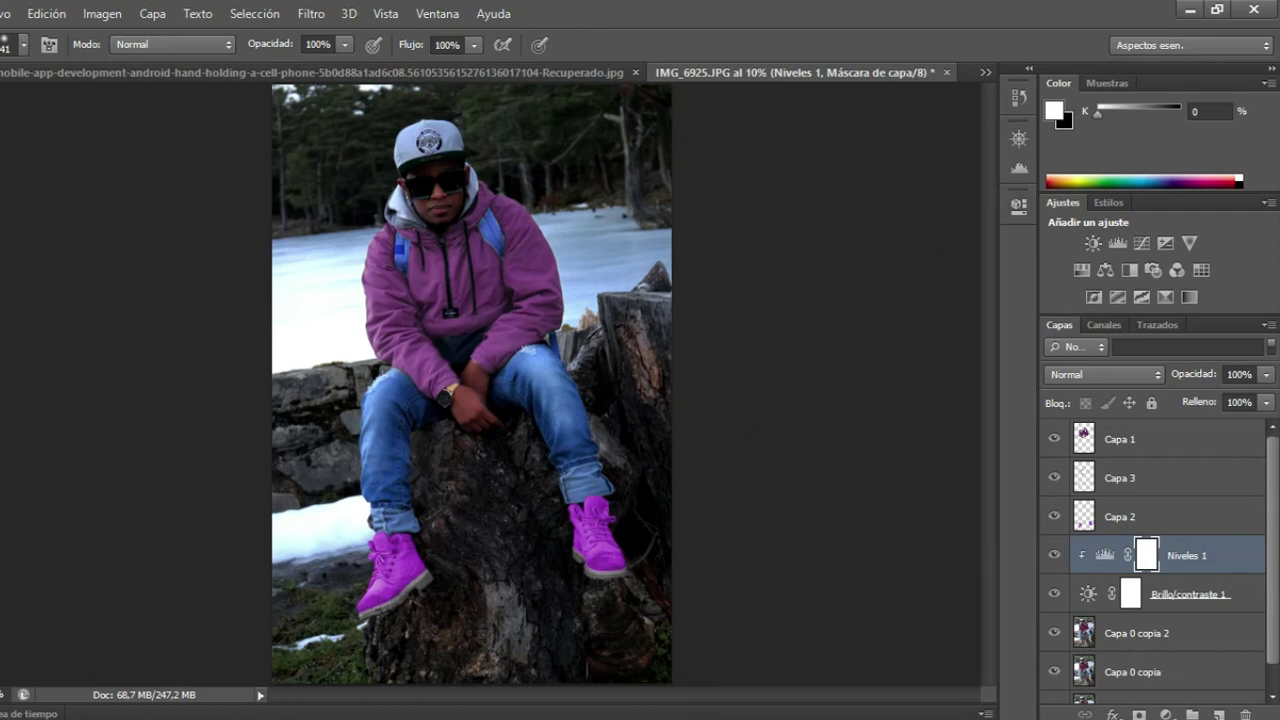
Open the photo in PhotoScape X and preview higher Contraste and Saturación without keeping them
click(8, 13)
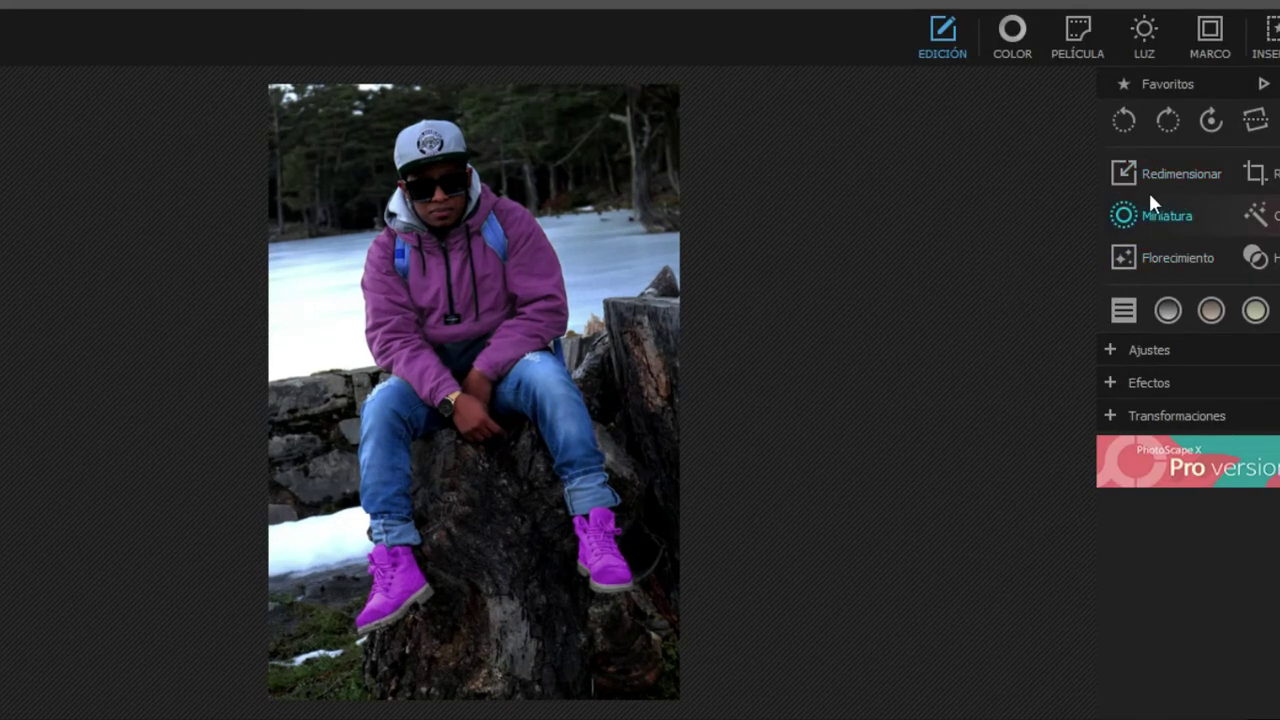
click(1008, 34)
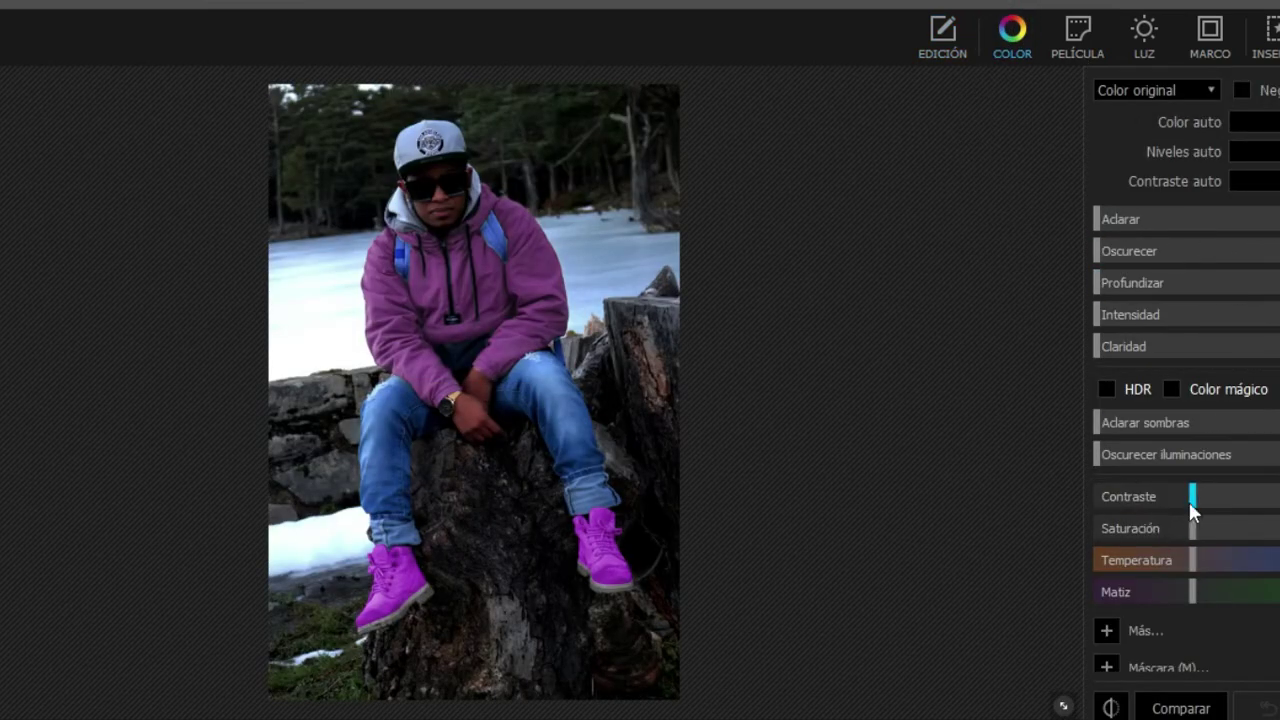
mouse_move(1191, 500)
mouse_down()
mouse_move(1226, 497)
mouse_move(1159, 491)
mouse_move(1187, 490)
mouse_up()
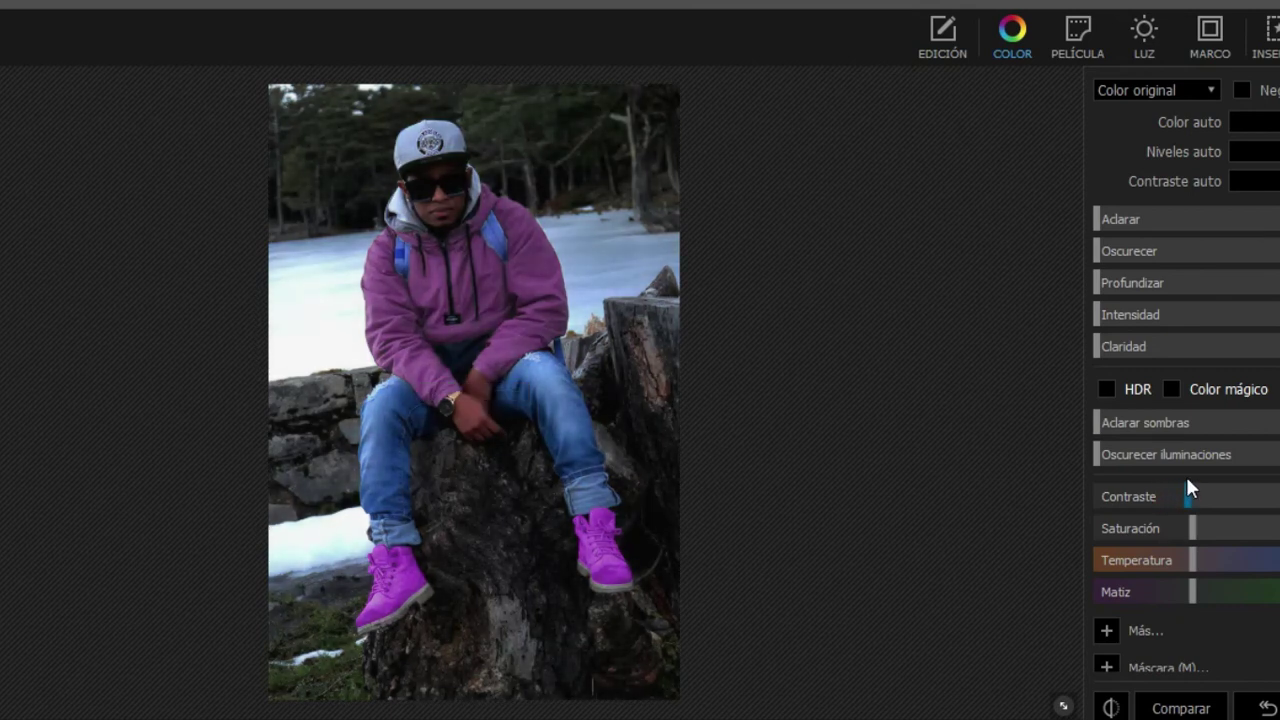
drag(1192, 525, 1279, 526)
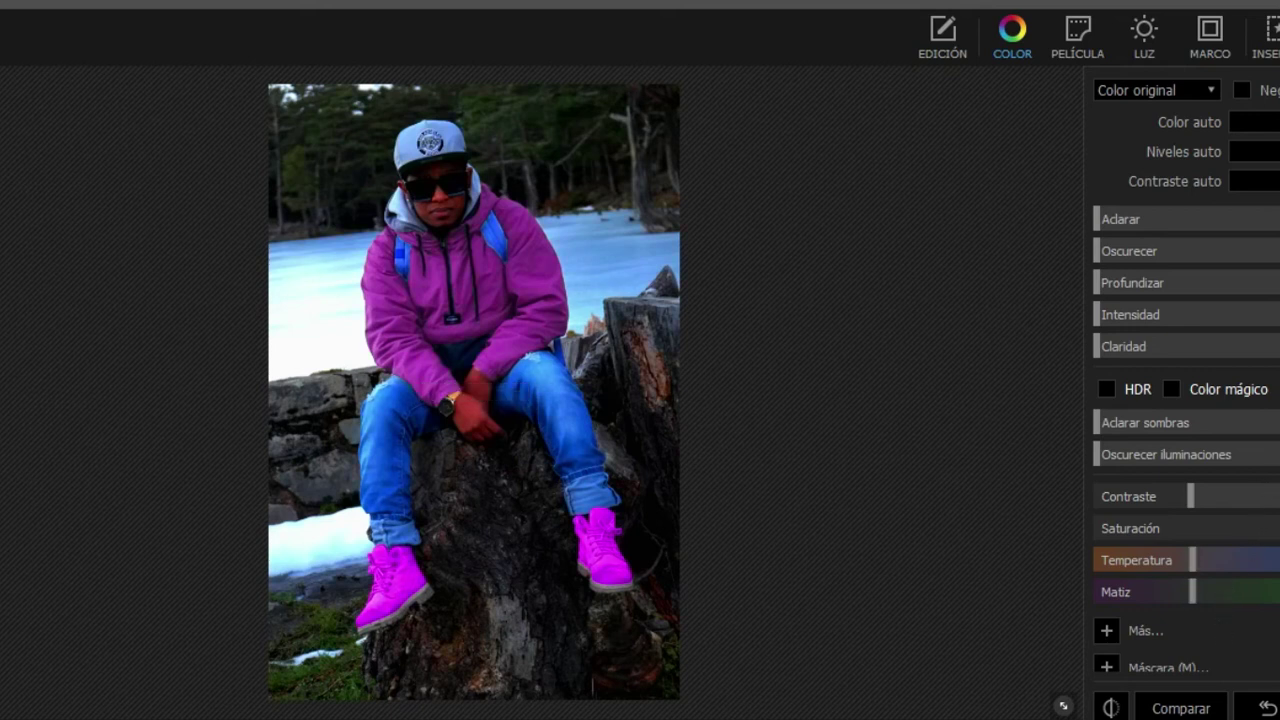
click(1266, 708)
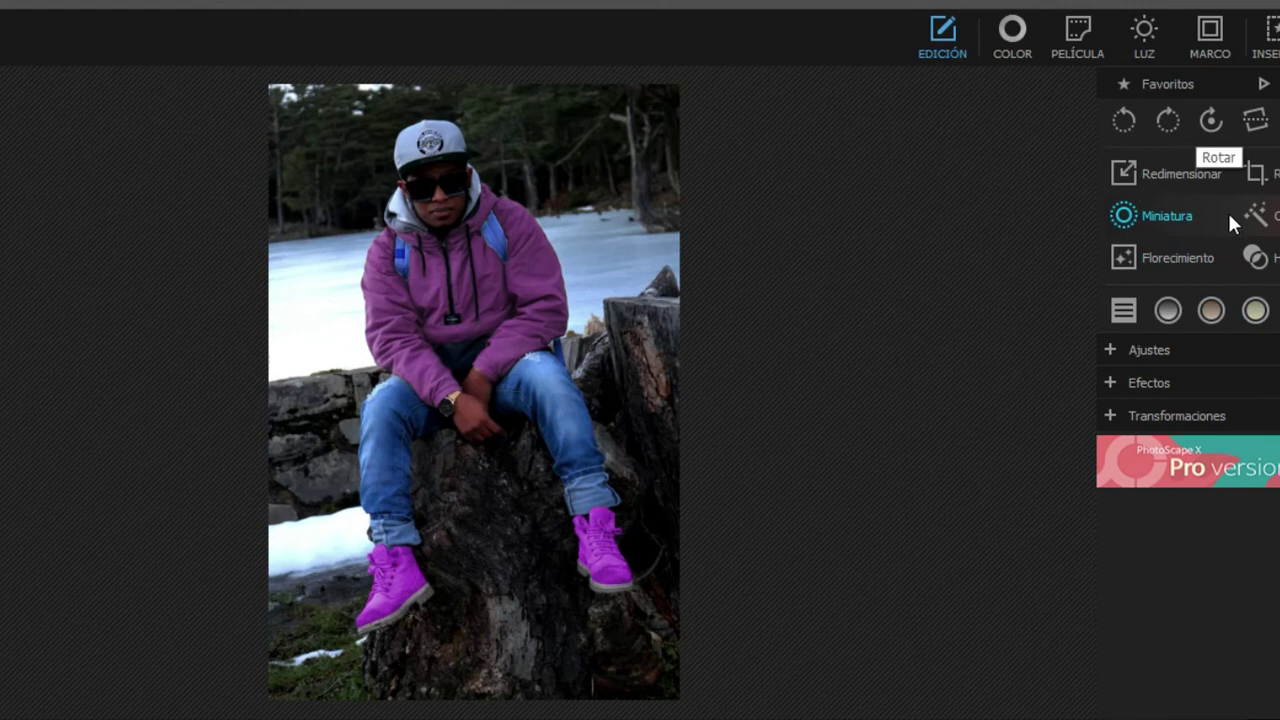
Open the Redimensionar settings, then bring up the LUZ light-leak effects
click(1193, 187)
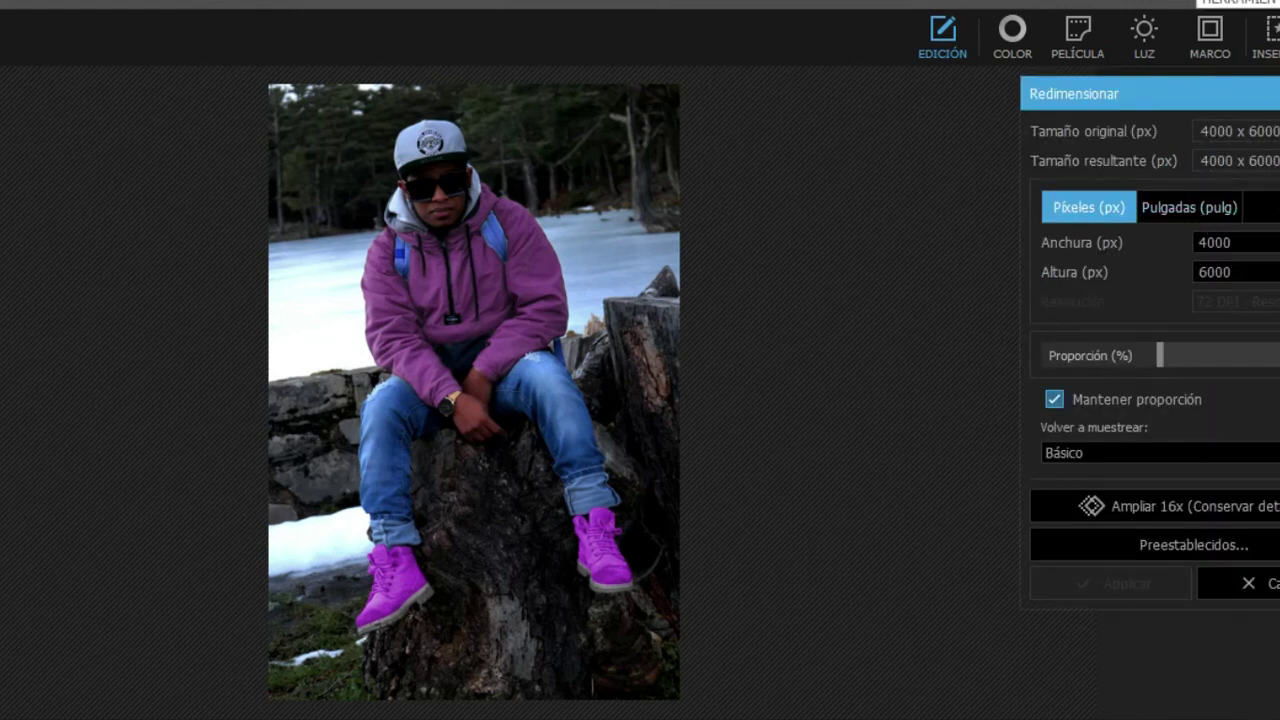
click(1143, 35)
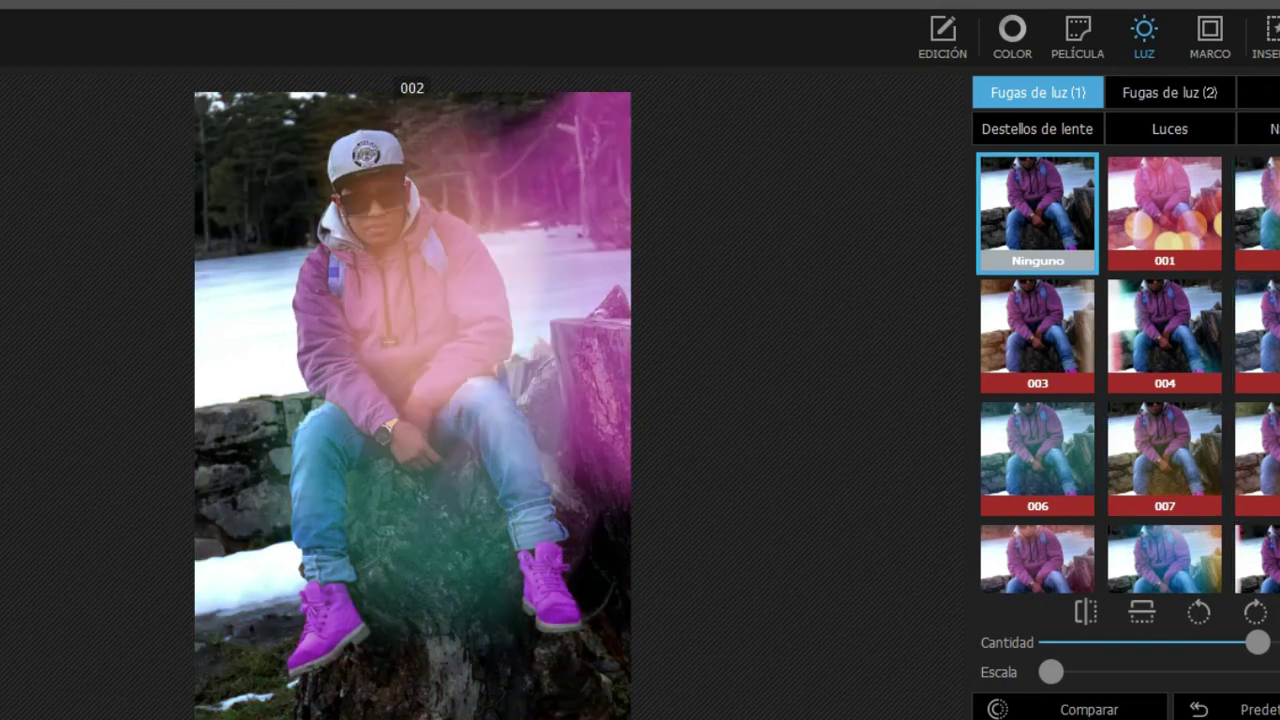
Preview light leaks 008, 010, 011, 013 and 014 from the first light-leak set
scroll(1256, 290, down, 1)
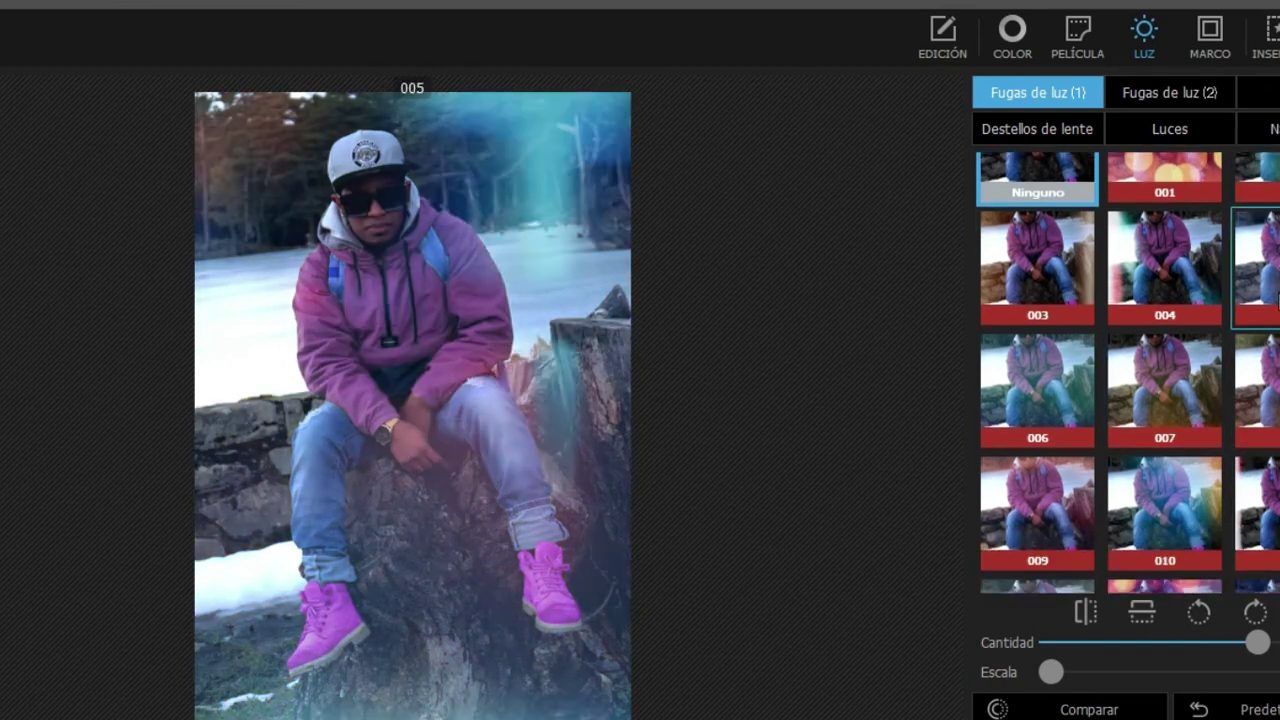
click(1256, 345)
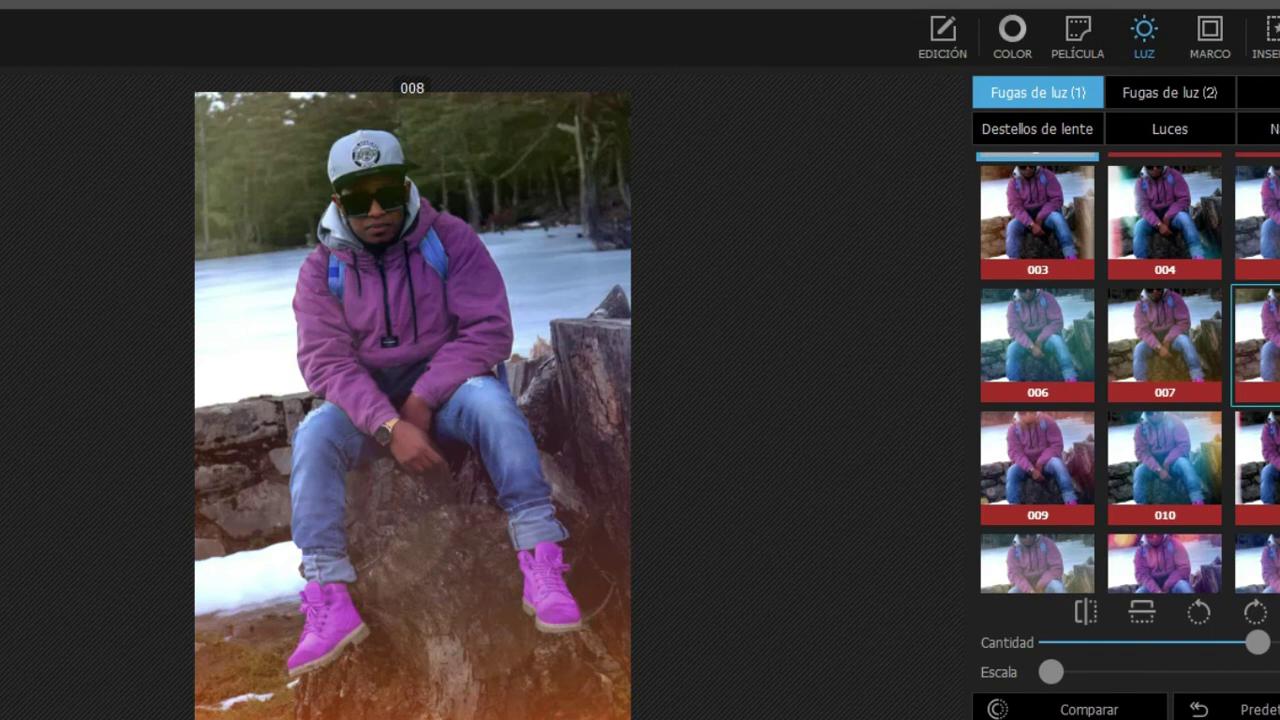
scroll(1218, 376, down, 1)
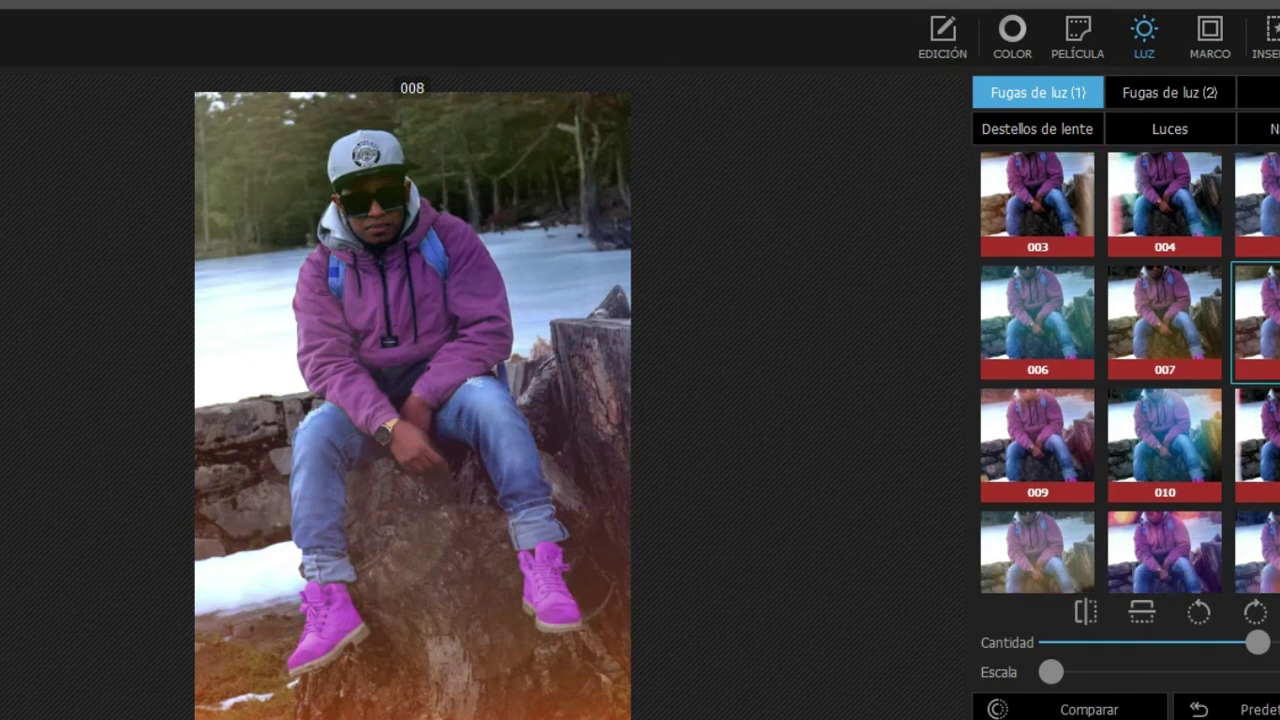
scroll(1218, 376, down, 1)
click(1218, 376)
click(1262, 400)
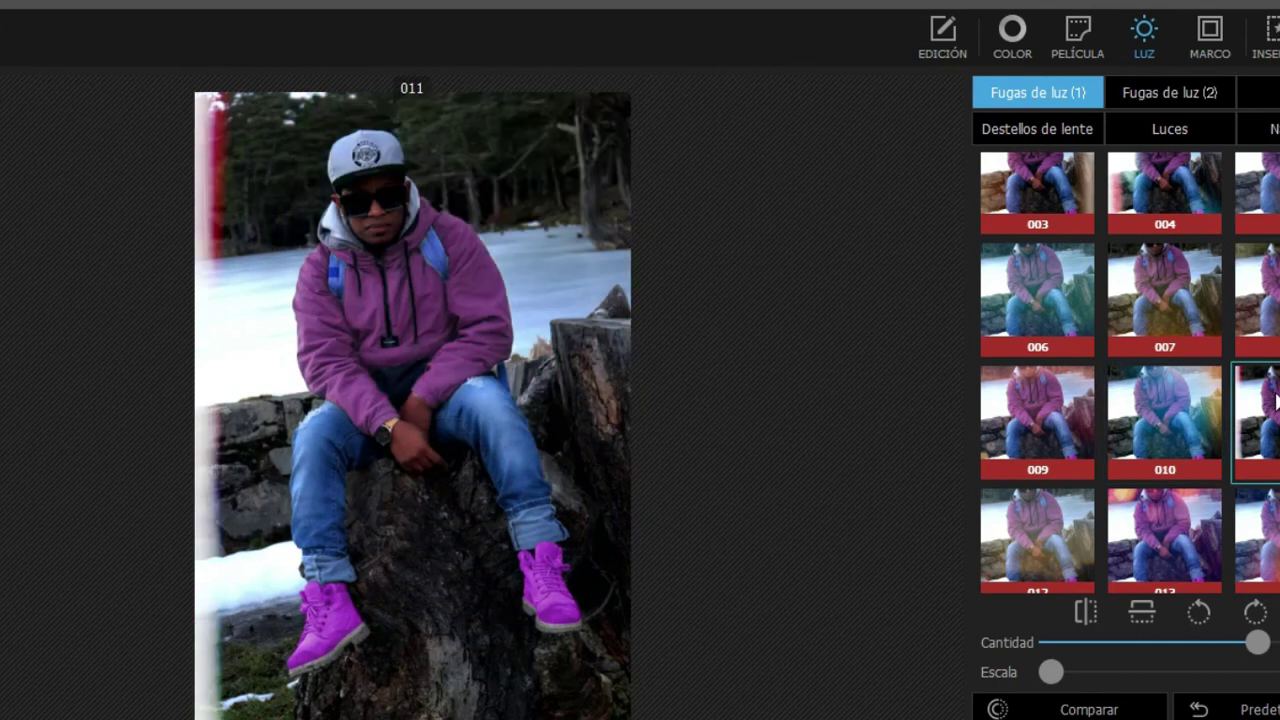
scroll(1200, 427, down, 1)
click(1200, 451)
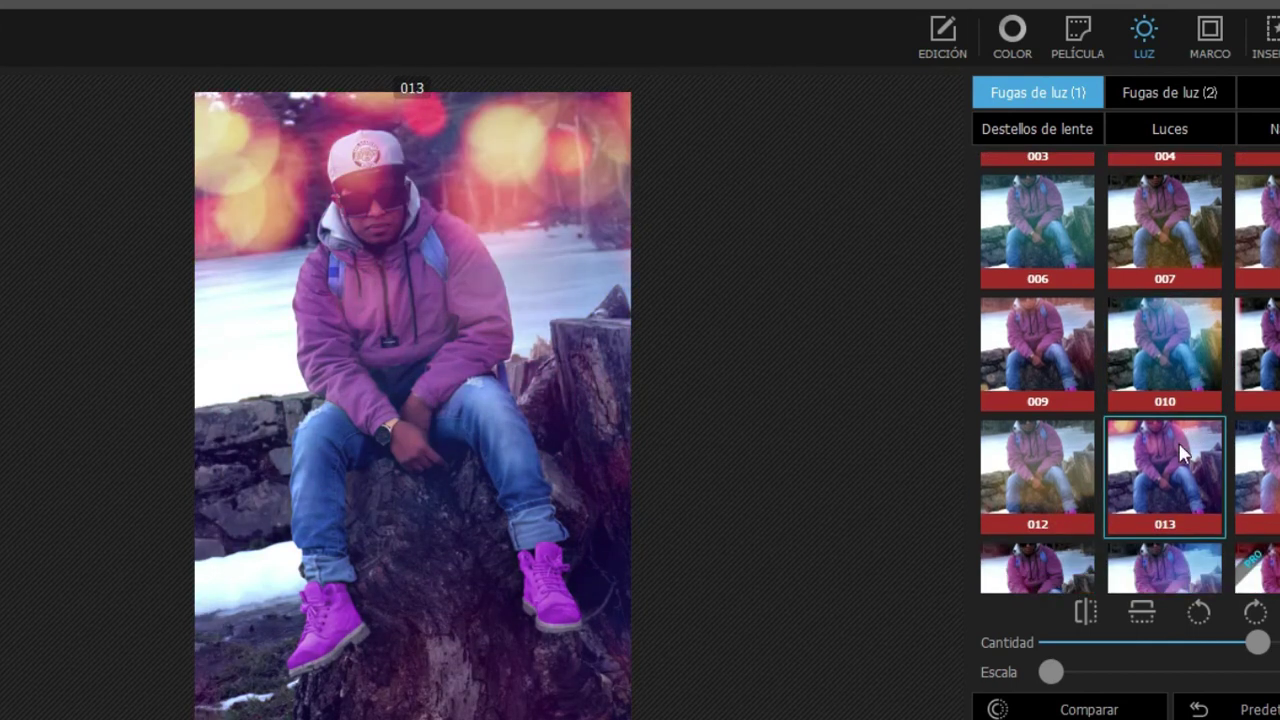
click(1255, 475)
Preview first-set light leaks 017, 016, 015, 018, 021 and 022, ending back on 015
scroll(1255, 475, down, 3)
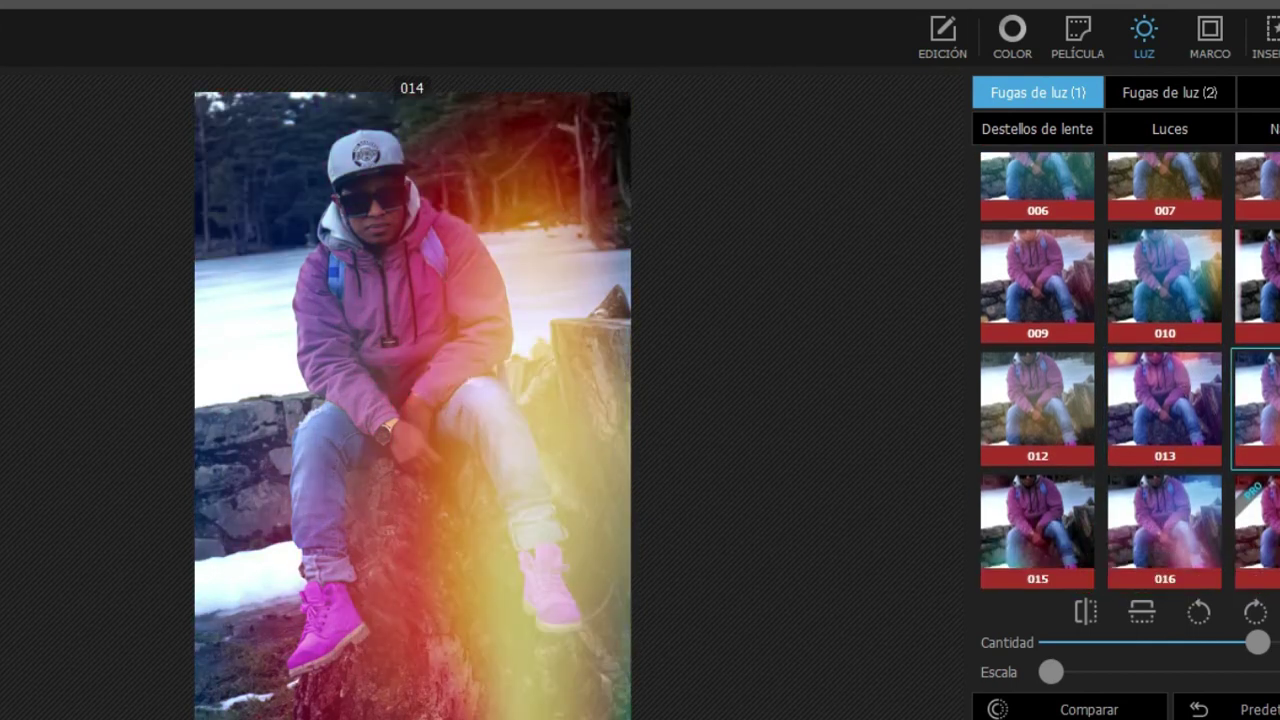
click(1255, 460)
click(1183, 428)
click(1031, 425)
scroll(1031, 425, down, 2)
click(1031, 425)
click(1014, 545)
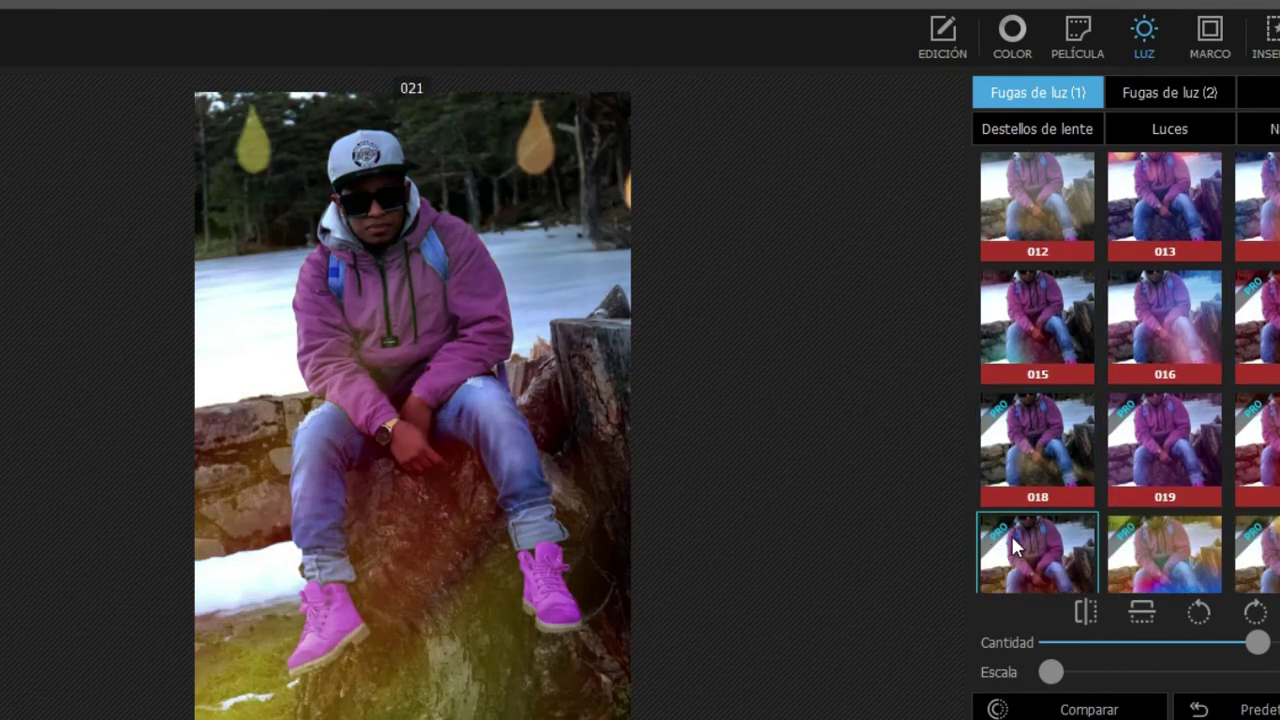
click(1137, 540)
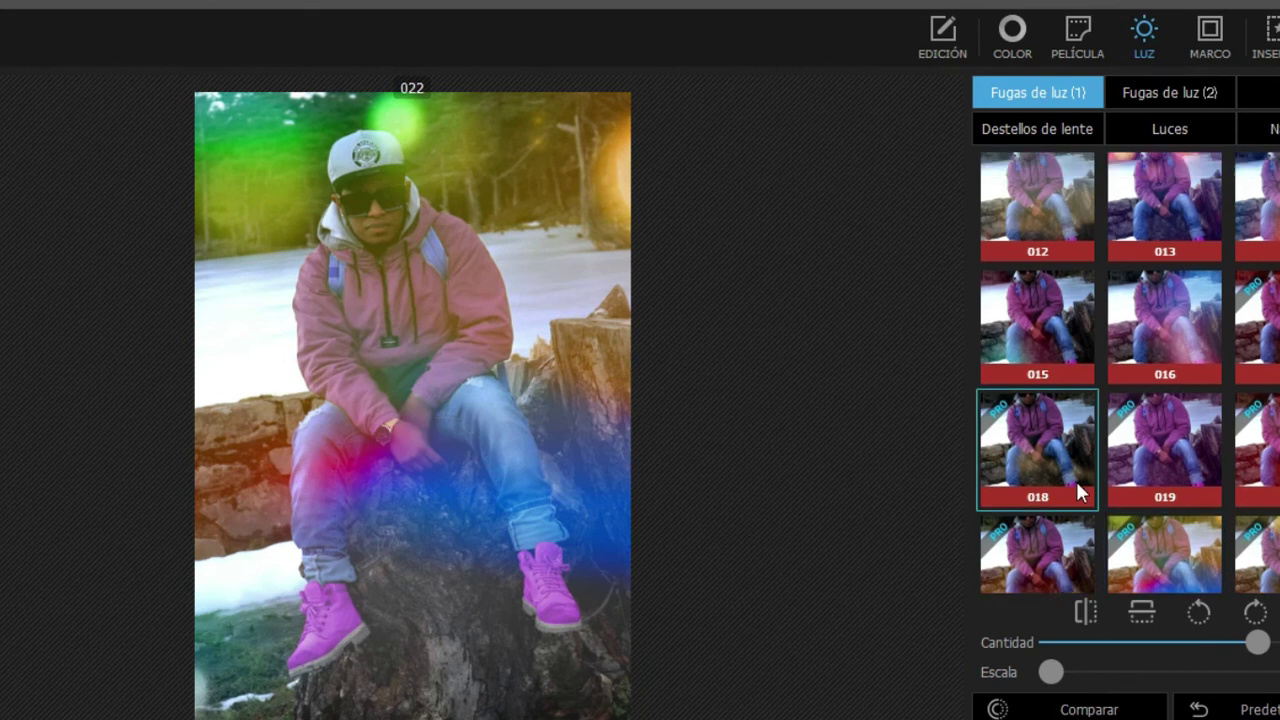
scroll(1050, 450, up, 2)
click(1028, 415)
scroll(1030, 415, up, 2)
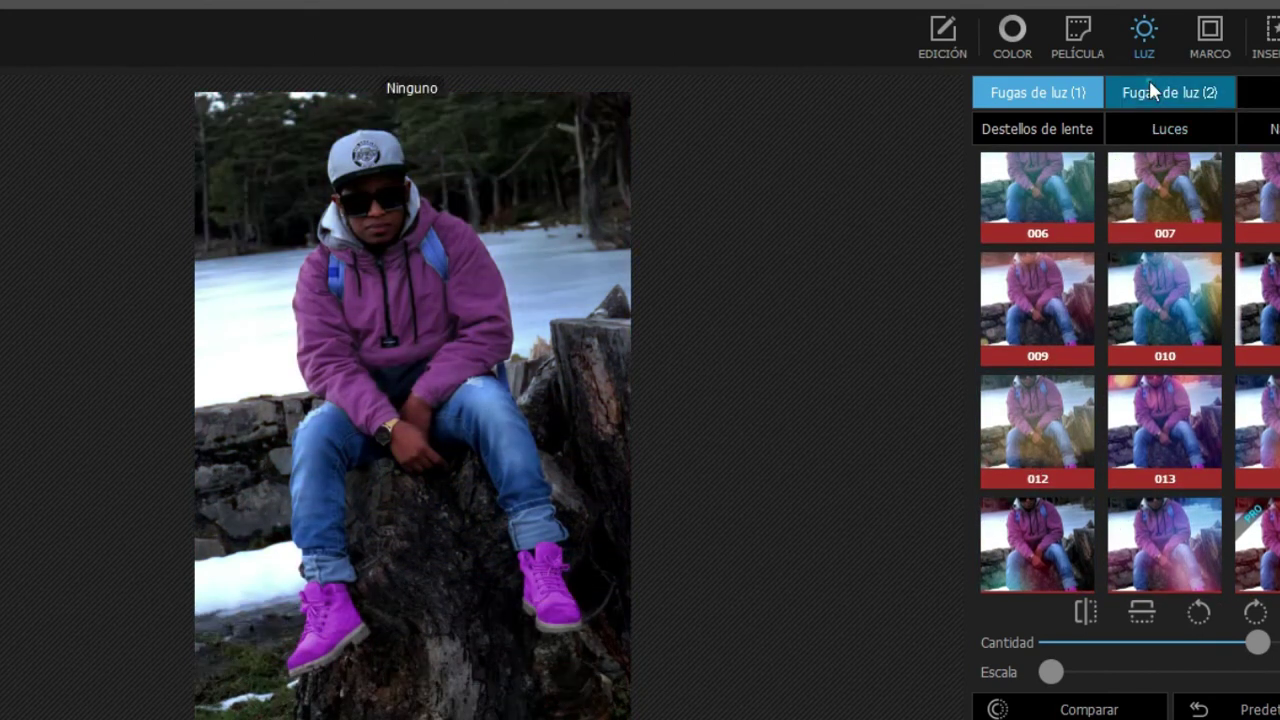
Try second-set light leaks 001, 002, 005, 007, 010 and 003, ending on golden 004
click(1149, 80)
click(1170, 242)
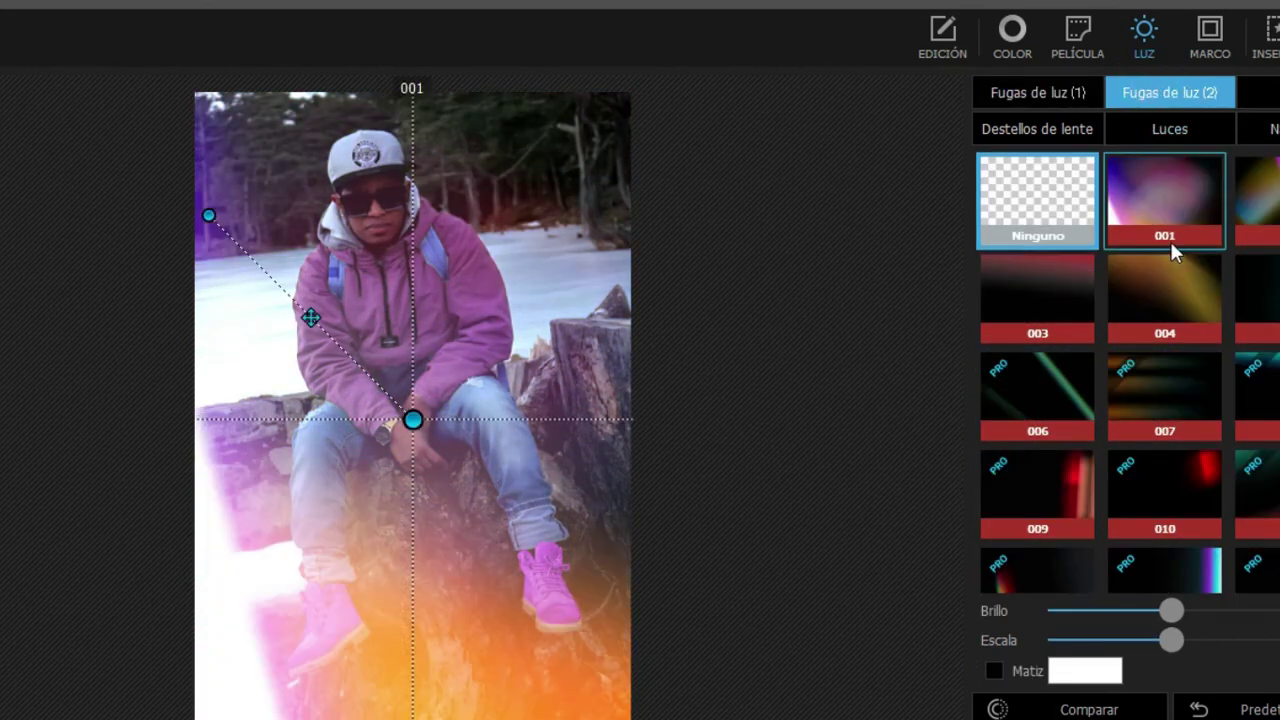
click(1238, 245)
click(1260, 300)
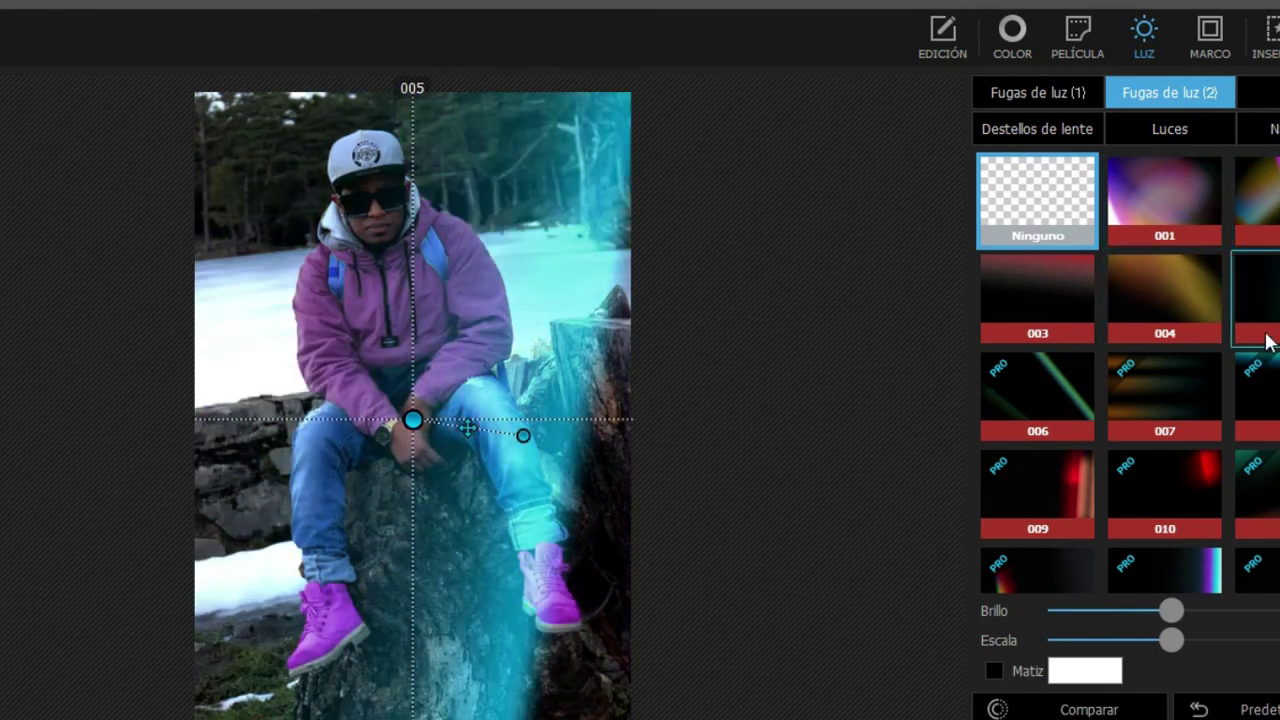
click(1195, 385)
click(1108, 478)
click(1110, 378)
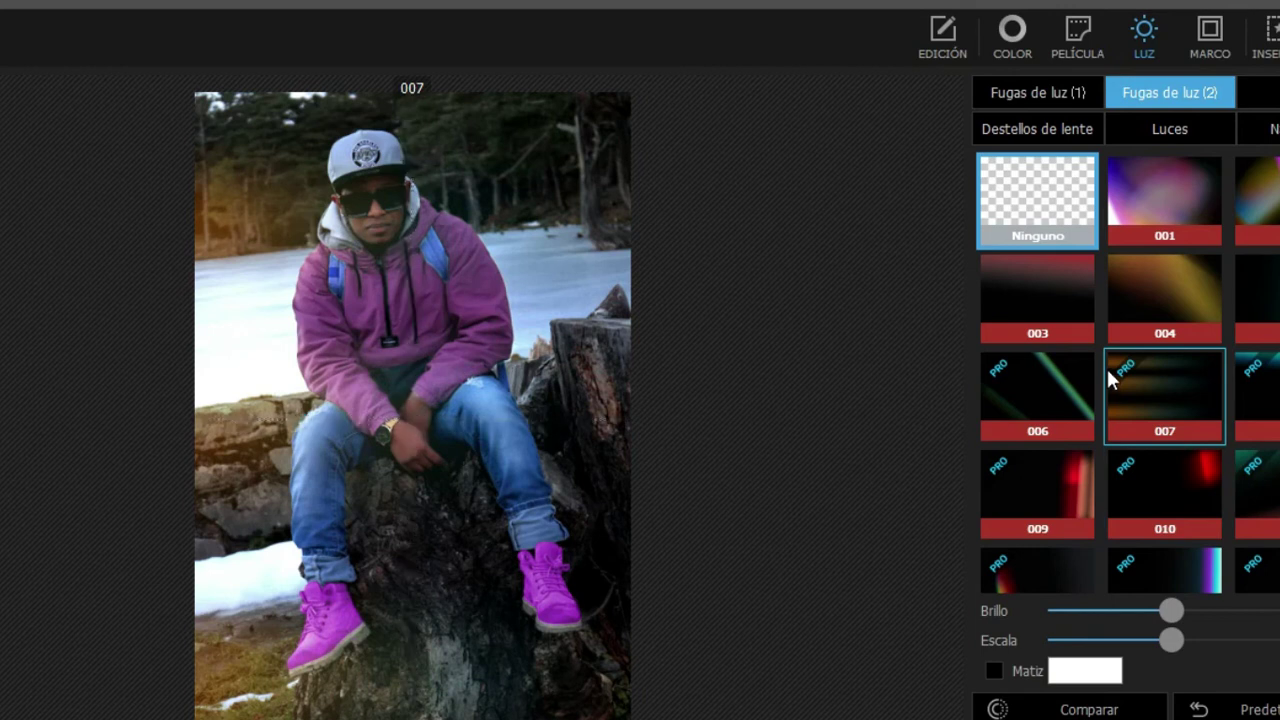
click(1140, 302)
click(1087, 311)
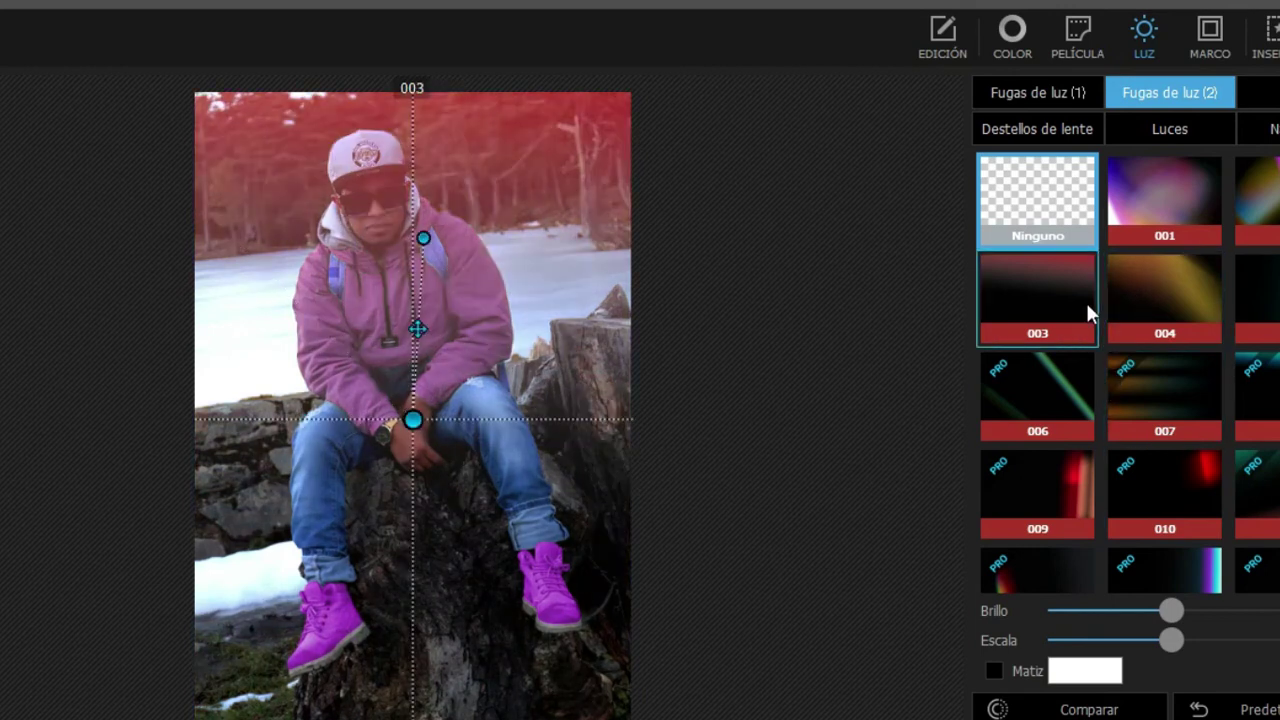
click(1157, 318)
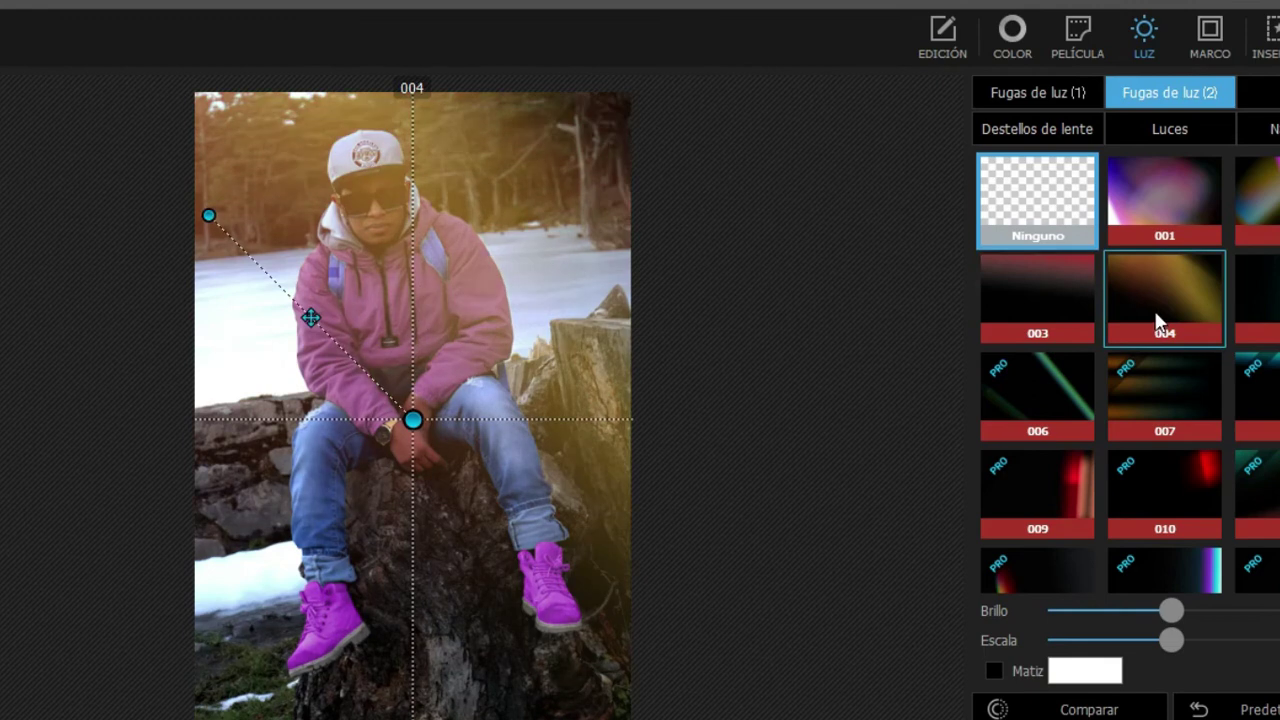
Compare second-set leaks 001, 002 and 004 again, then set the light leak to Ninguno
click(1172, 205)
click(1245, 198)
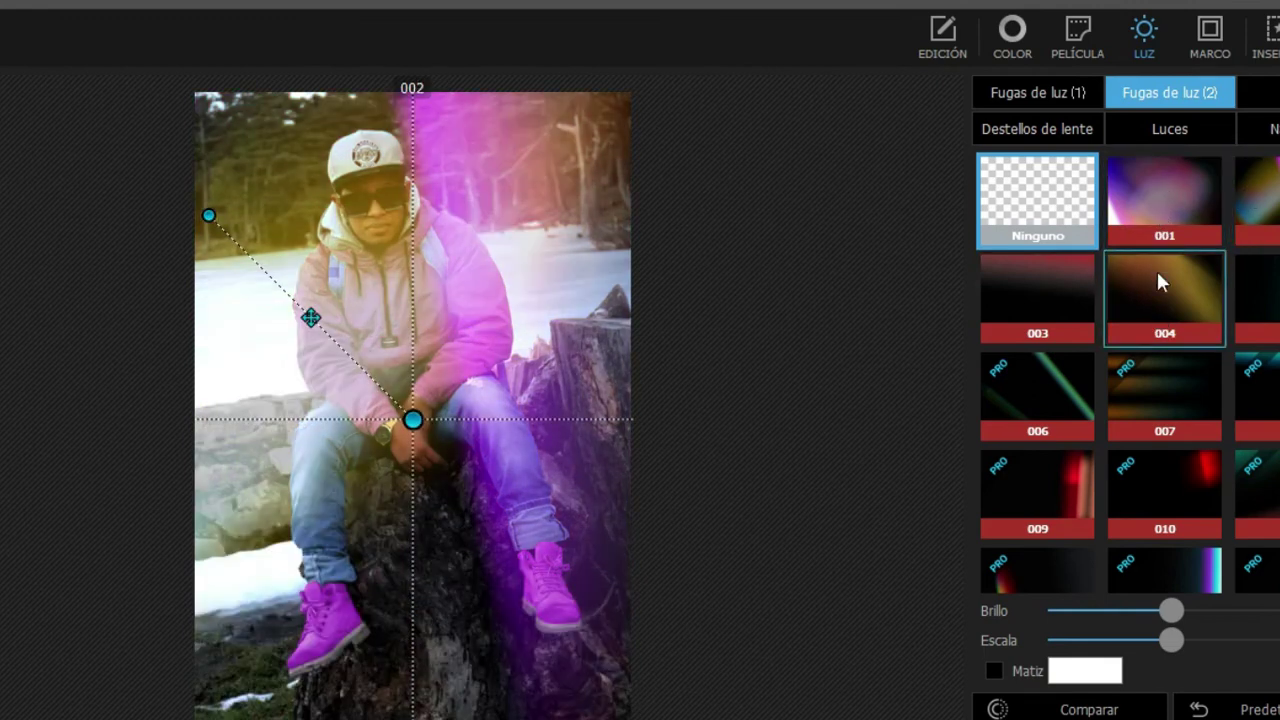
click(1157, 280)
click(1152, 204)
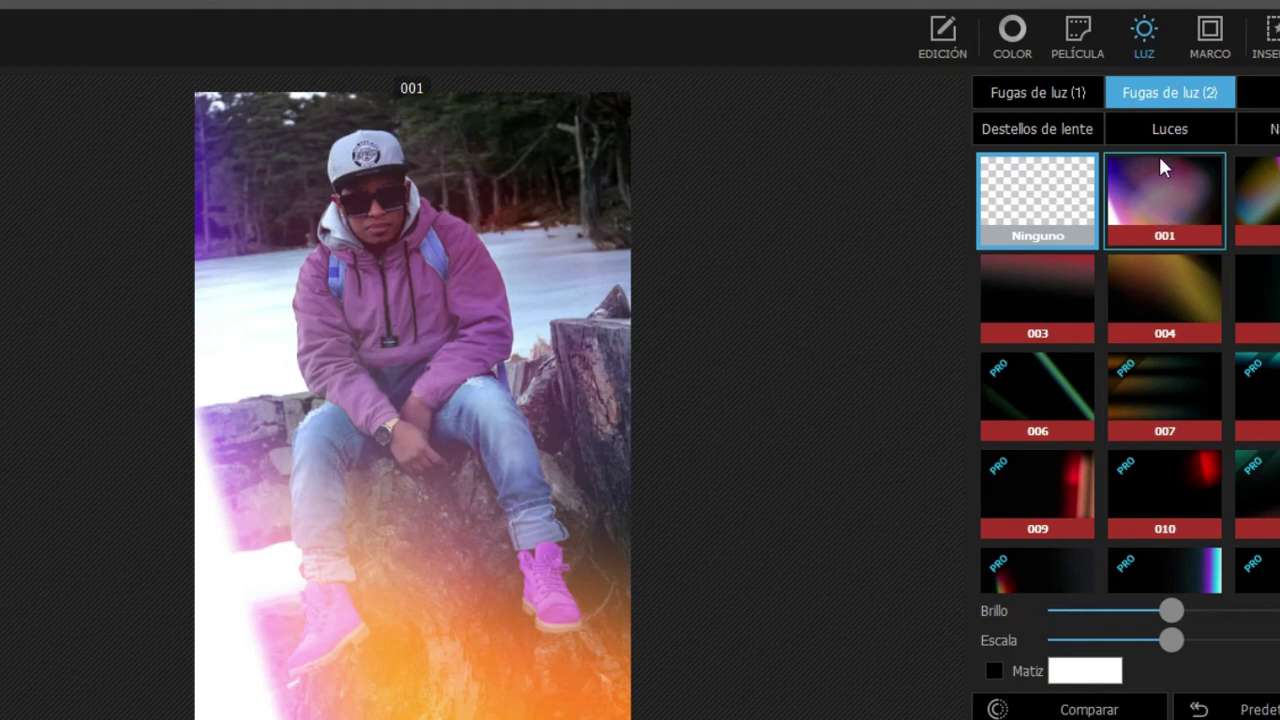
click(1158, 158)
click(1258, 92)
Preview bokeh 001, browse lens-flare, light and bokeh presets, then preview the Dust 03 texture
click(1168, 184)
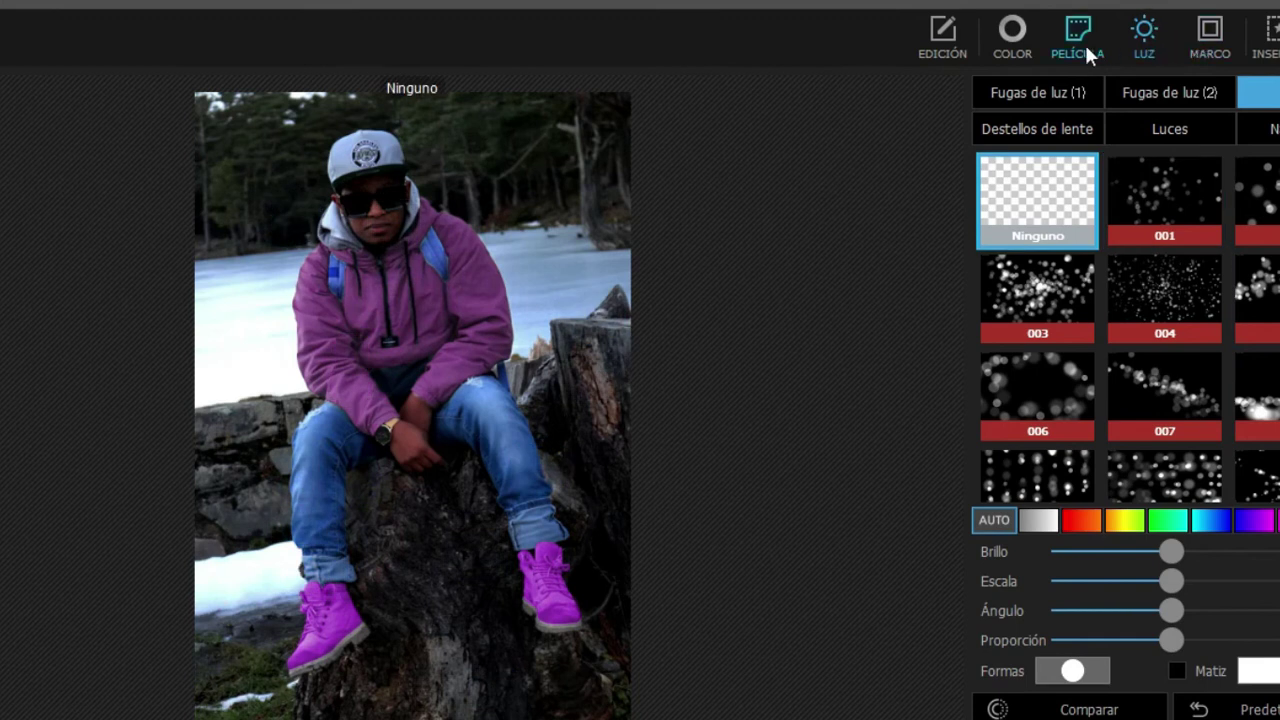
click(1071, 129)
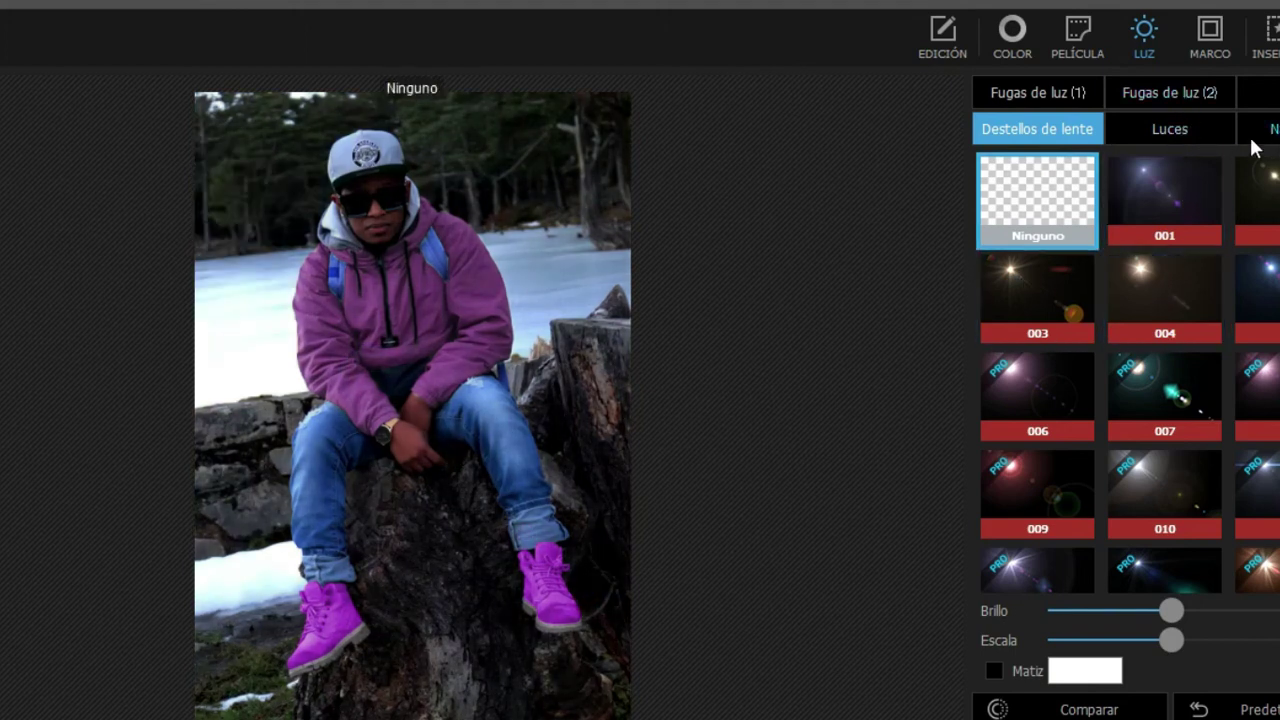
click(1166, 134)
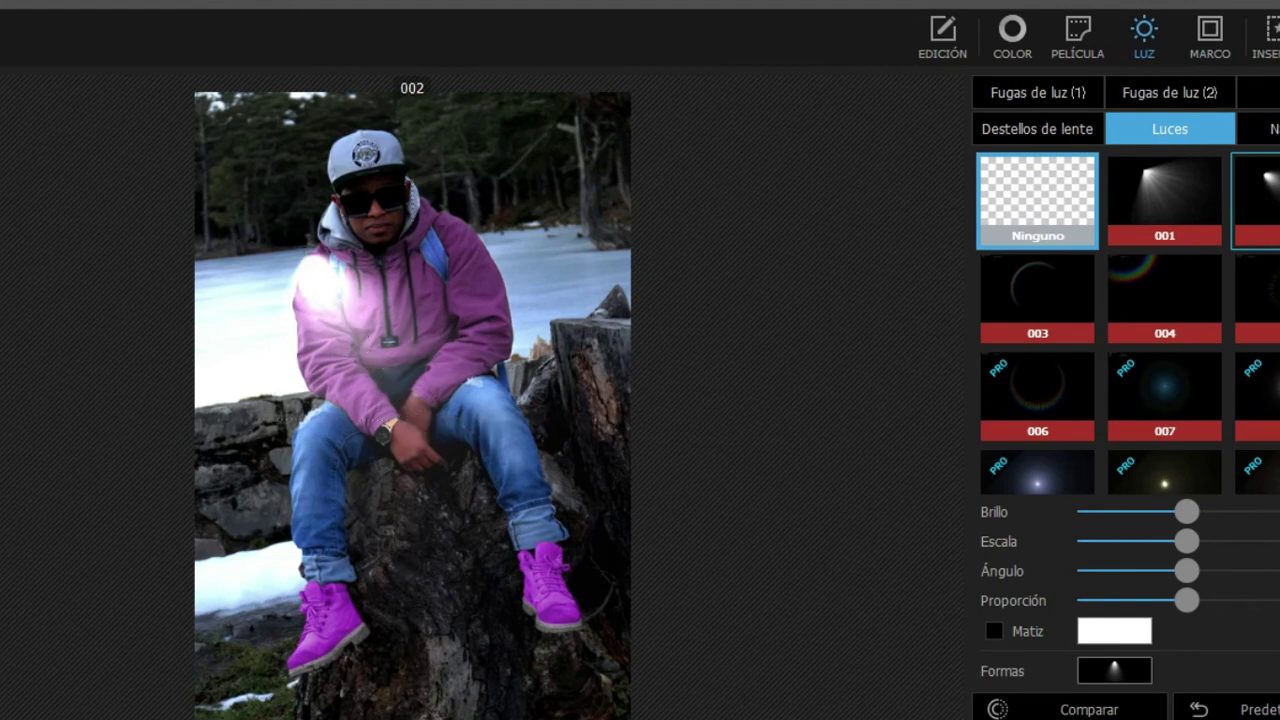
click(1258, 92)
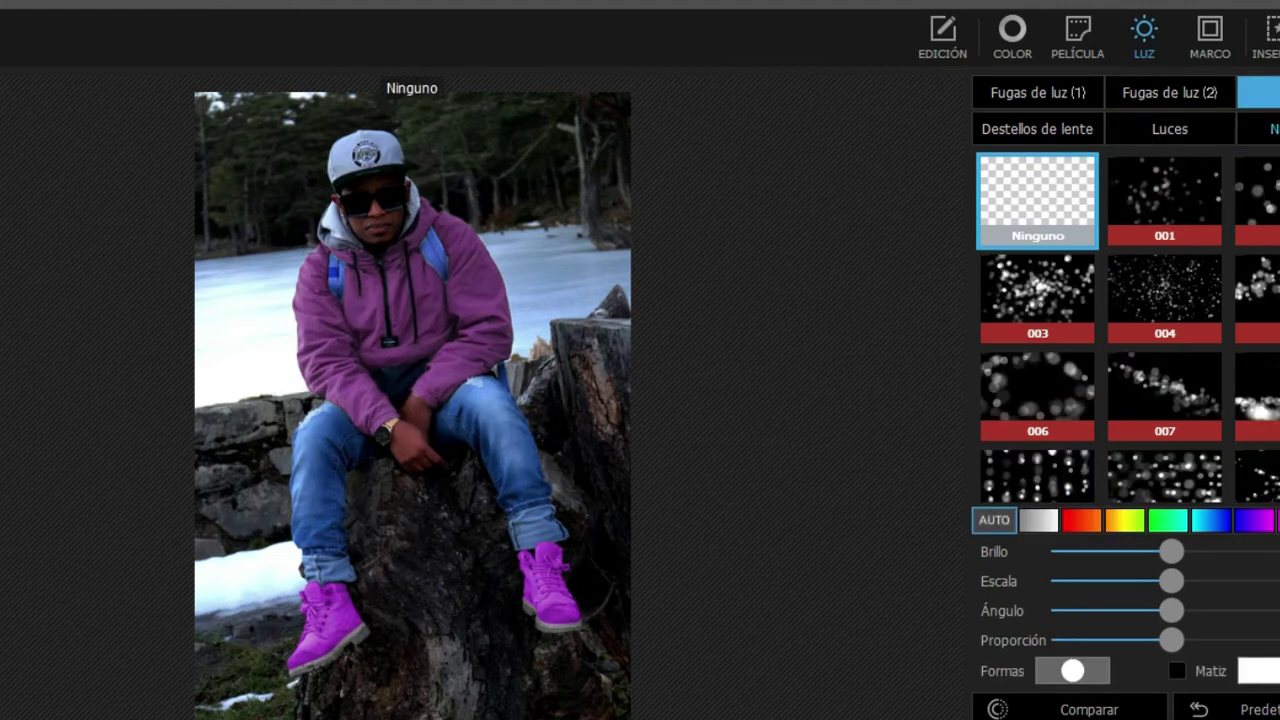
click(1258, 128)
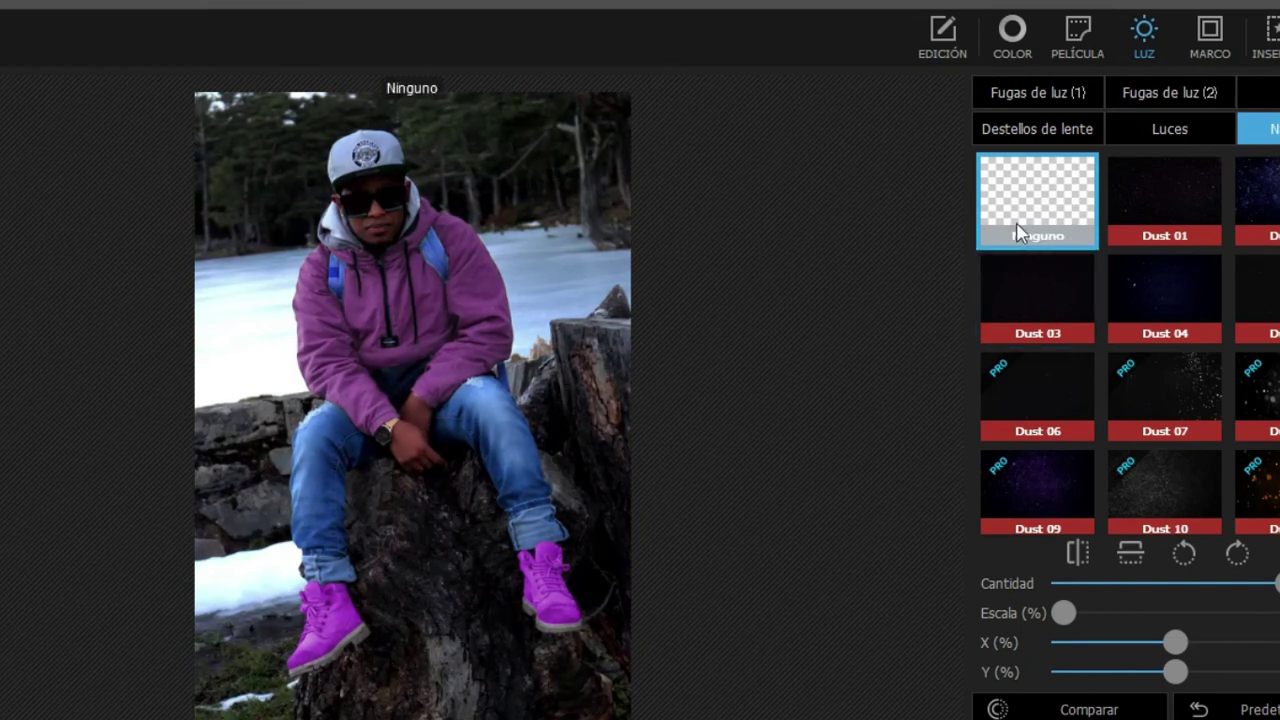
click(1017, 293)
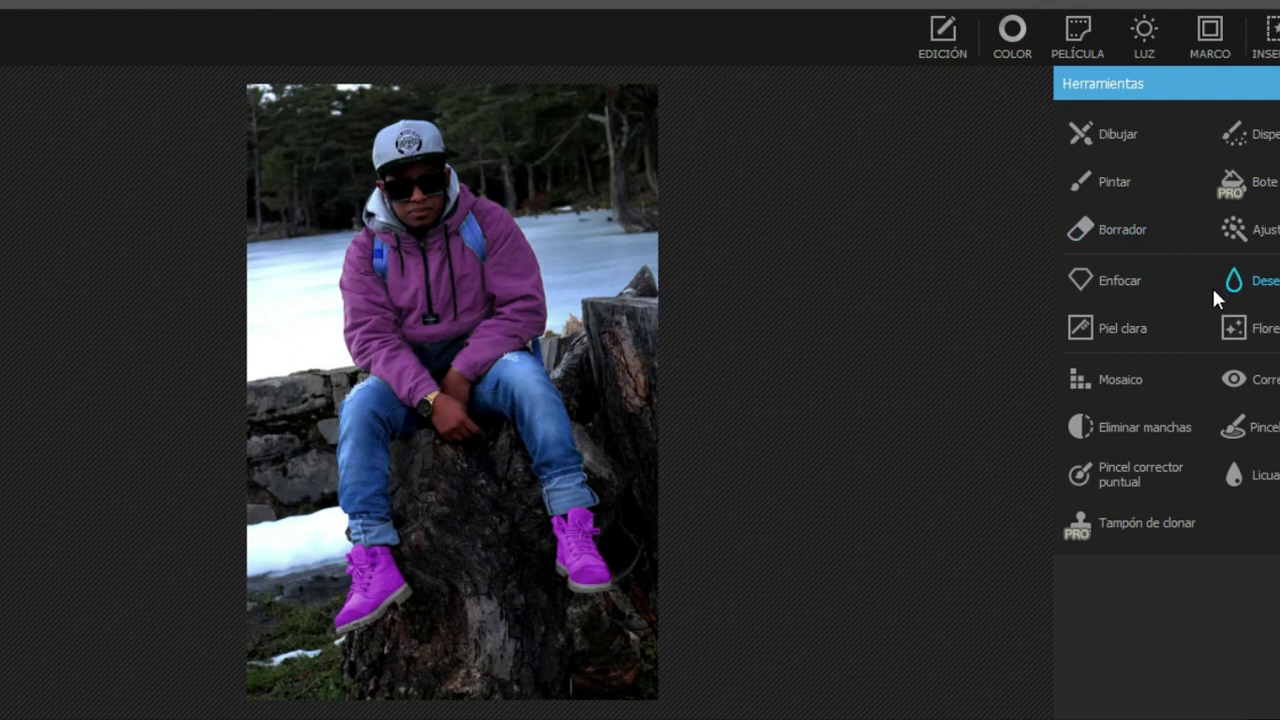
click(1120, 379)
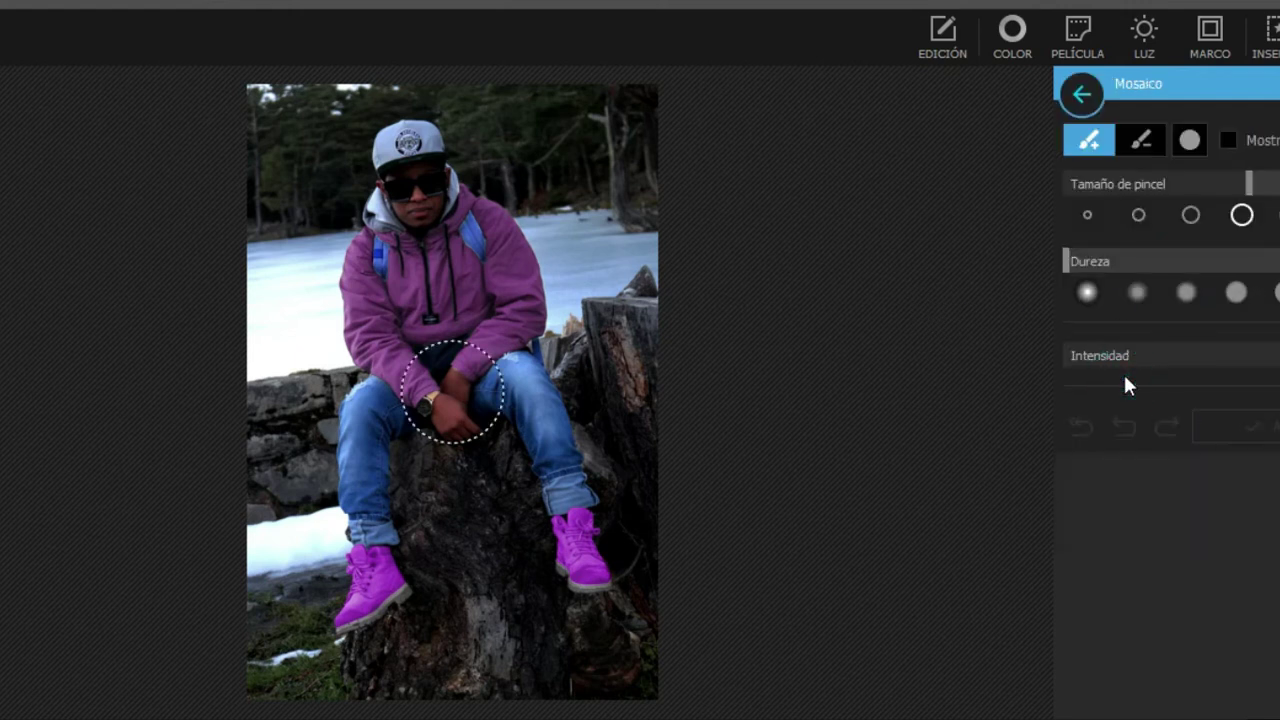
click(540, 278)
drag(515, 350, 586, 194)
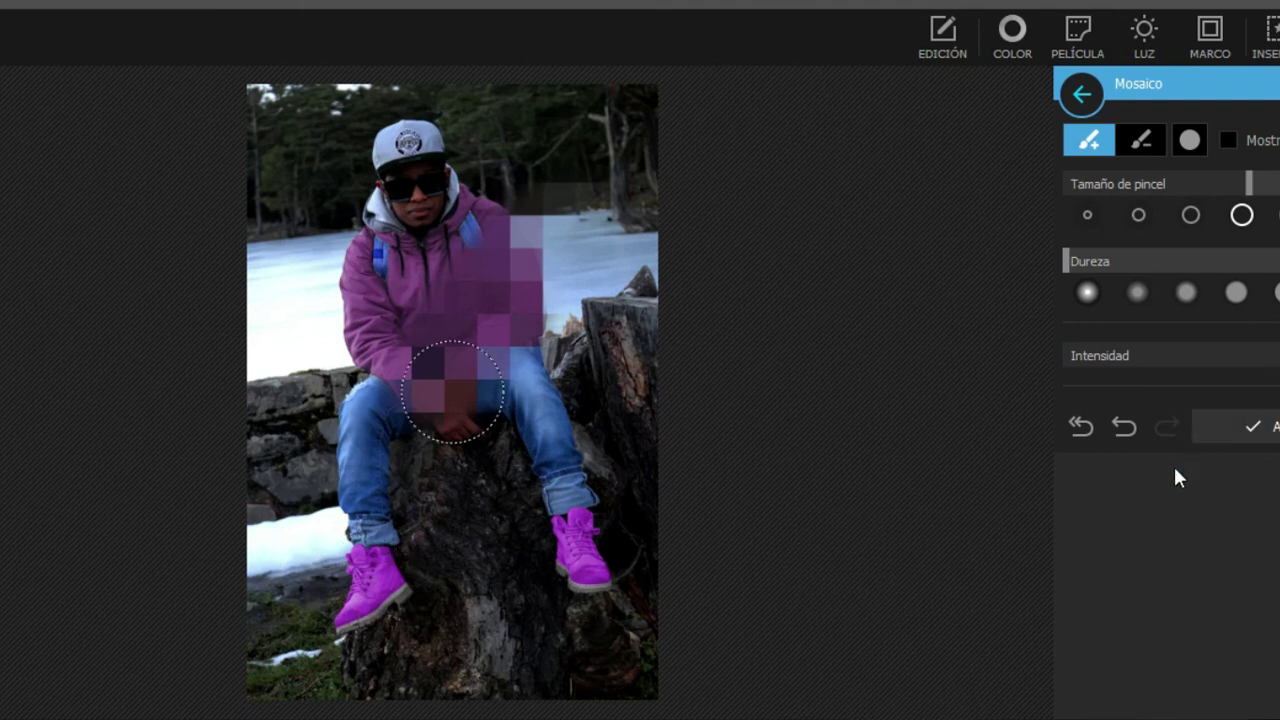
click(1115, 436)
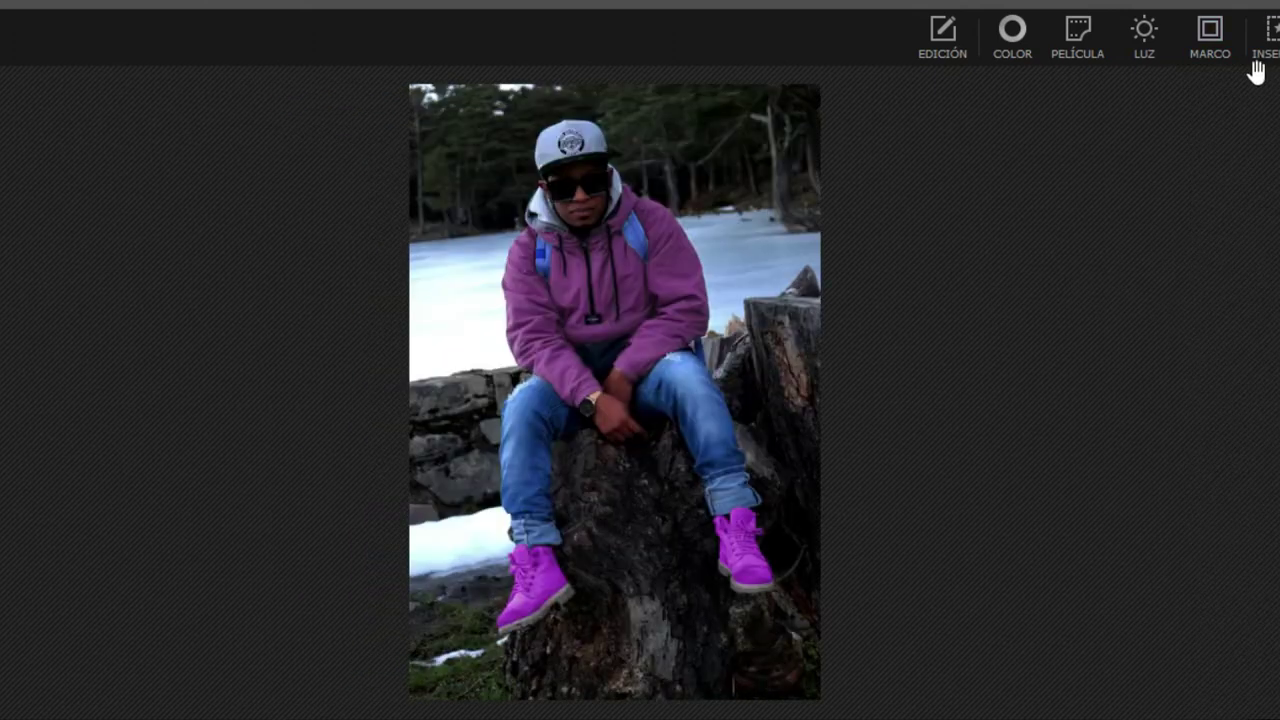
click(1277, 35)
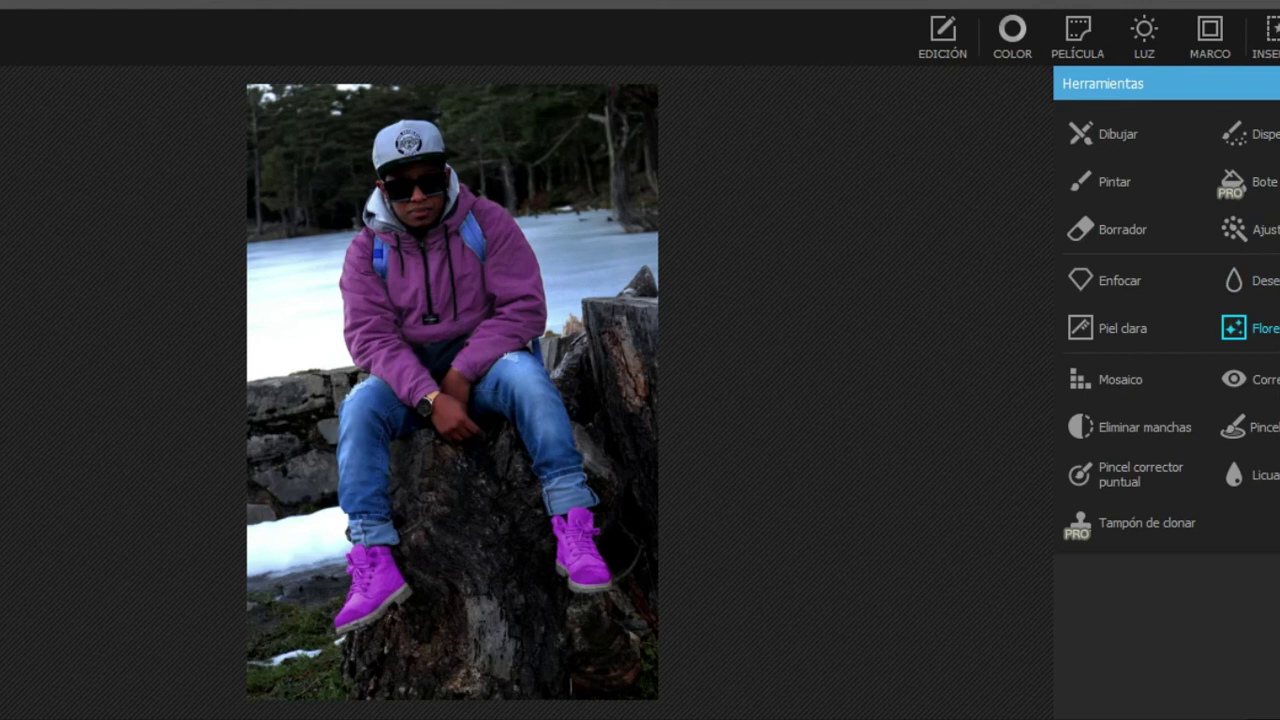
Try the Florecimiento bloom tool with Nivel and Desenfocar at minimum, then show the film presets
click(1245, 328)
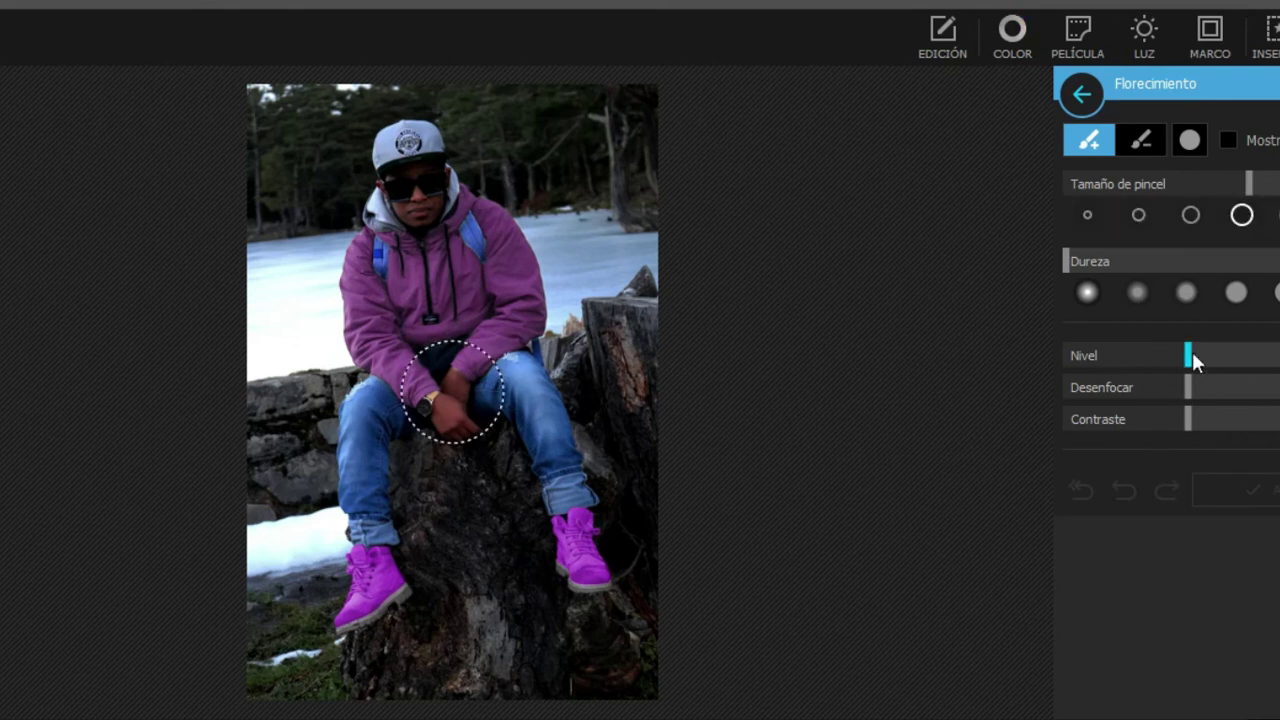
drag(1205, 352, 1048, 410)
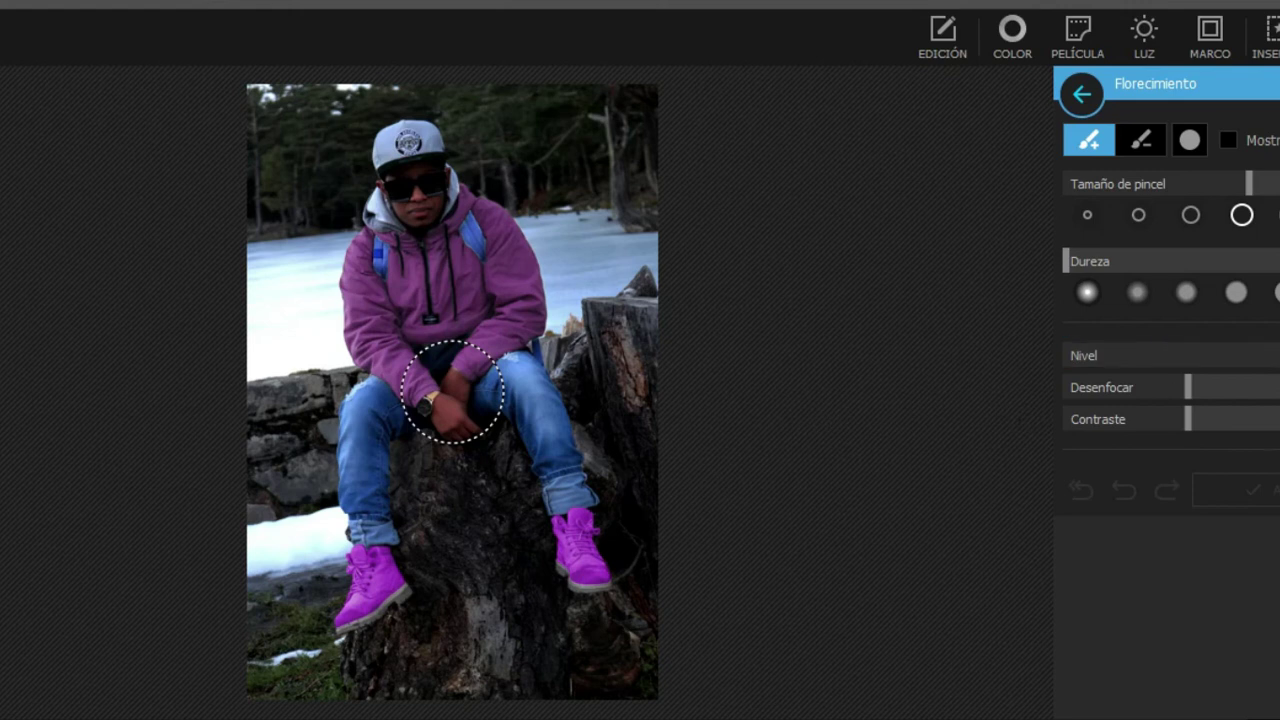
drag(1191, 386, 1013, 445)
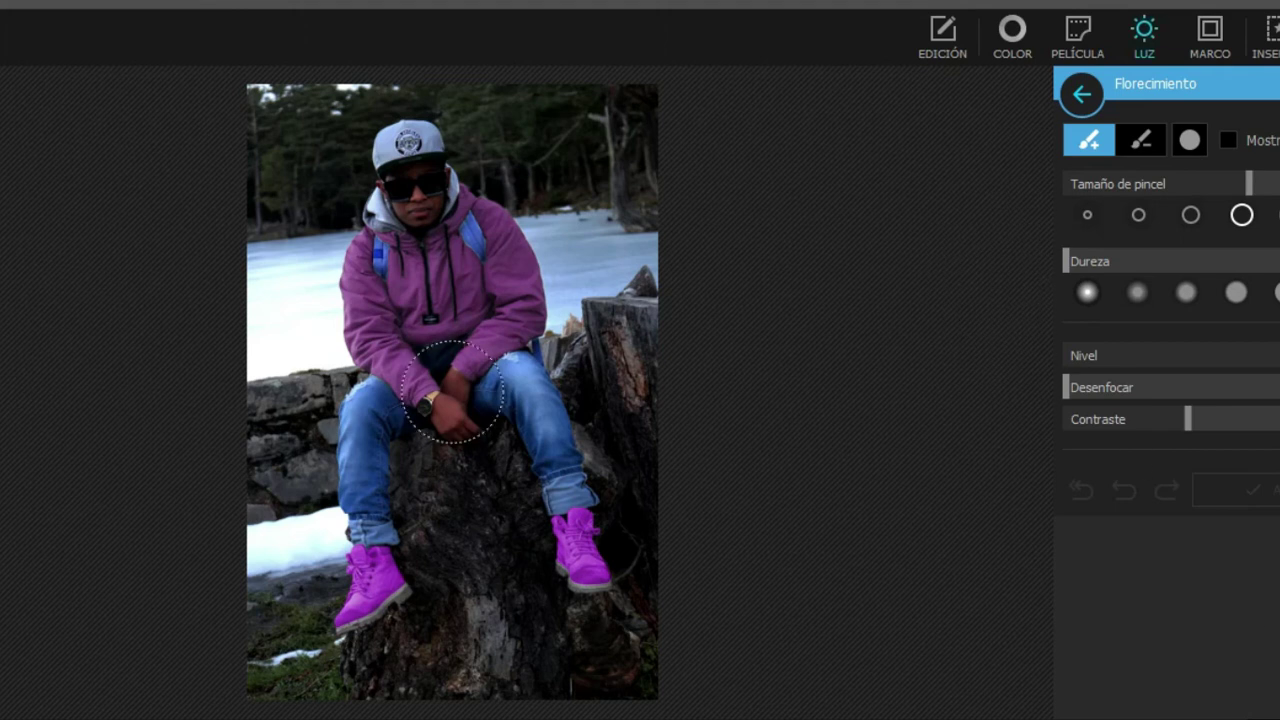
click(1071, 38)
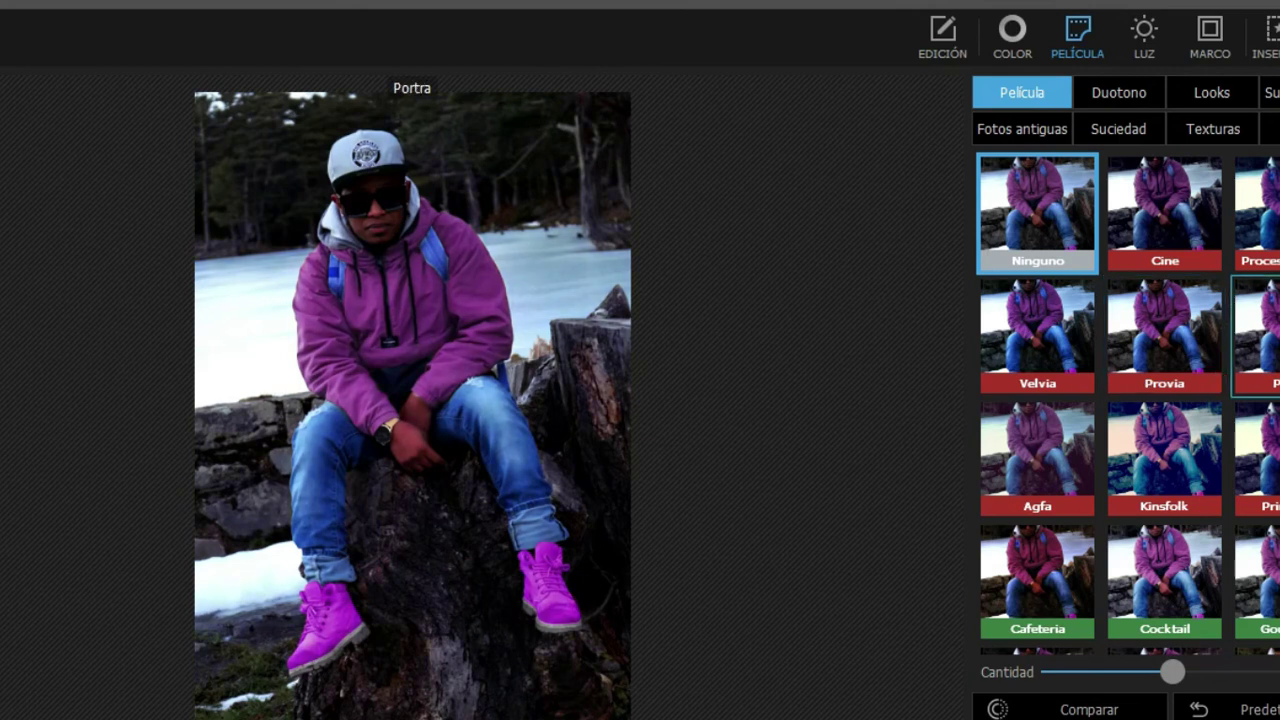
Try the Provia film filter at full amount, then hide Edición and show the retouching tools list
click(1191, 349)
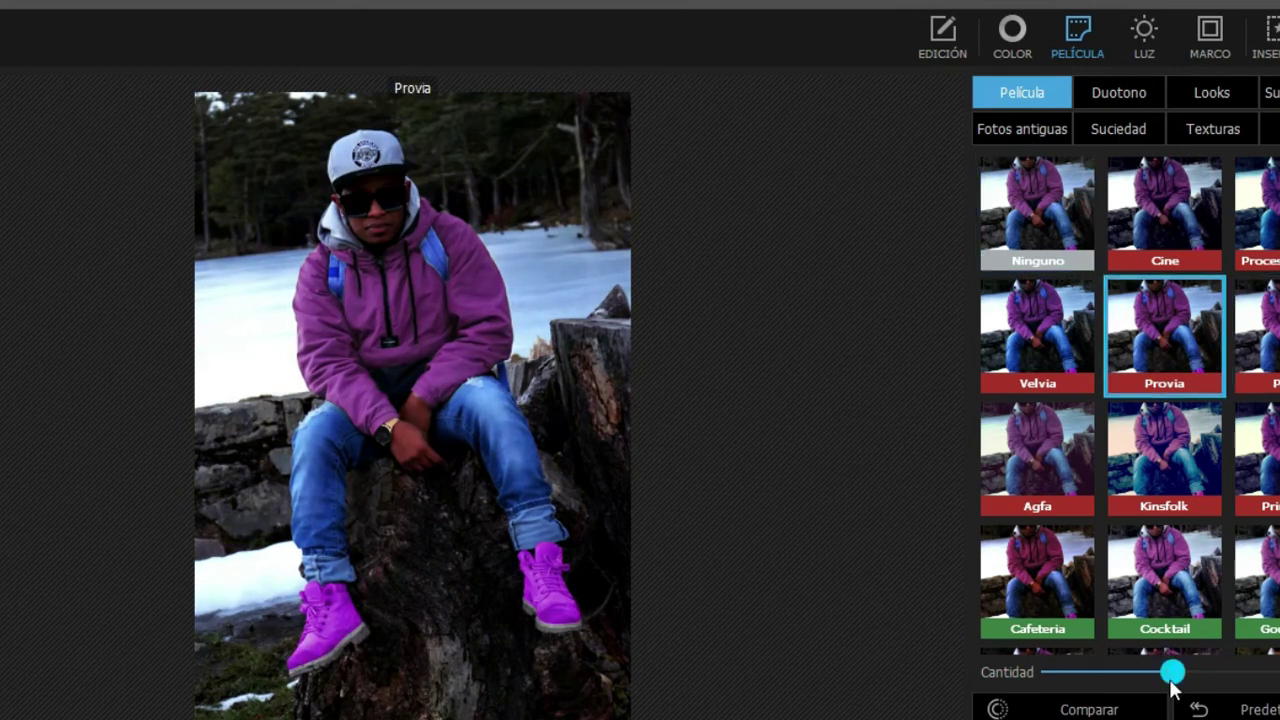
drag(1171, 672, 1279, 672)
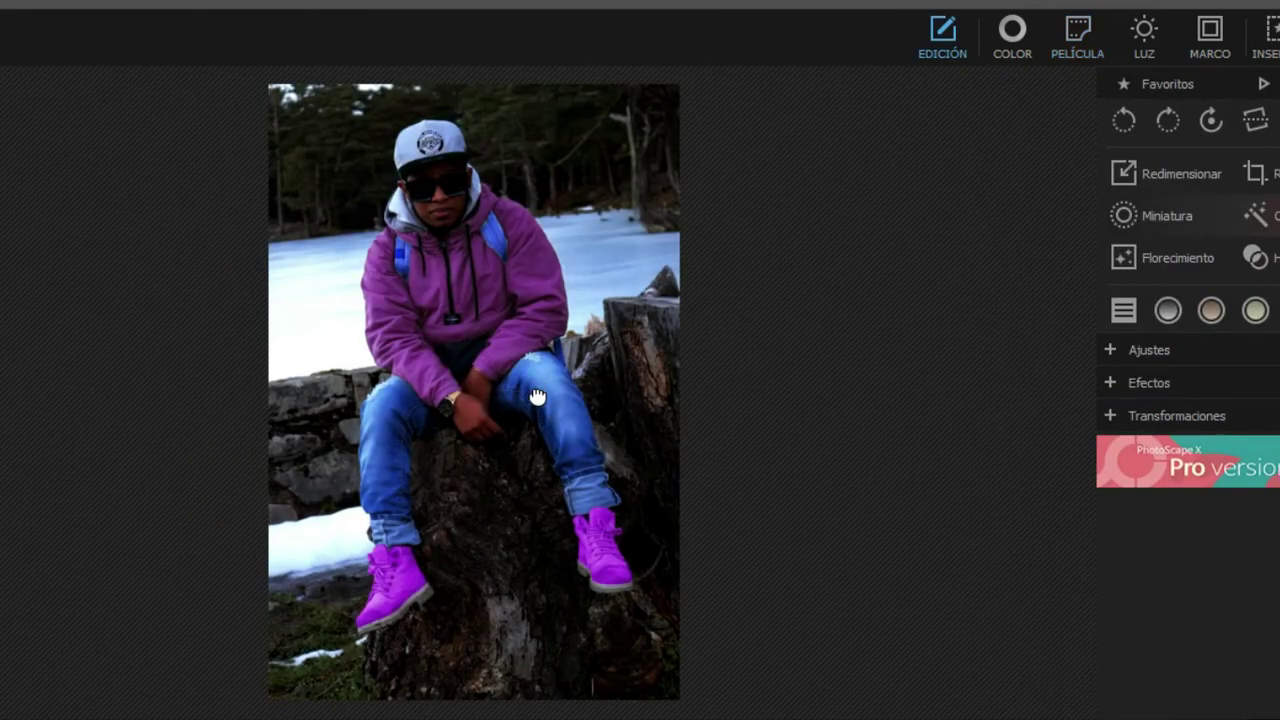
click(537, 397)
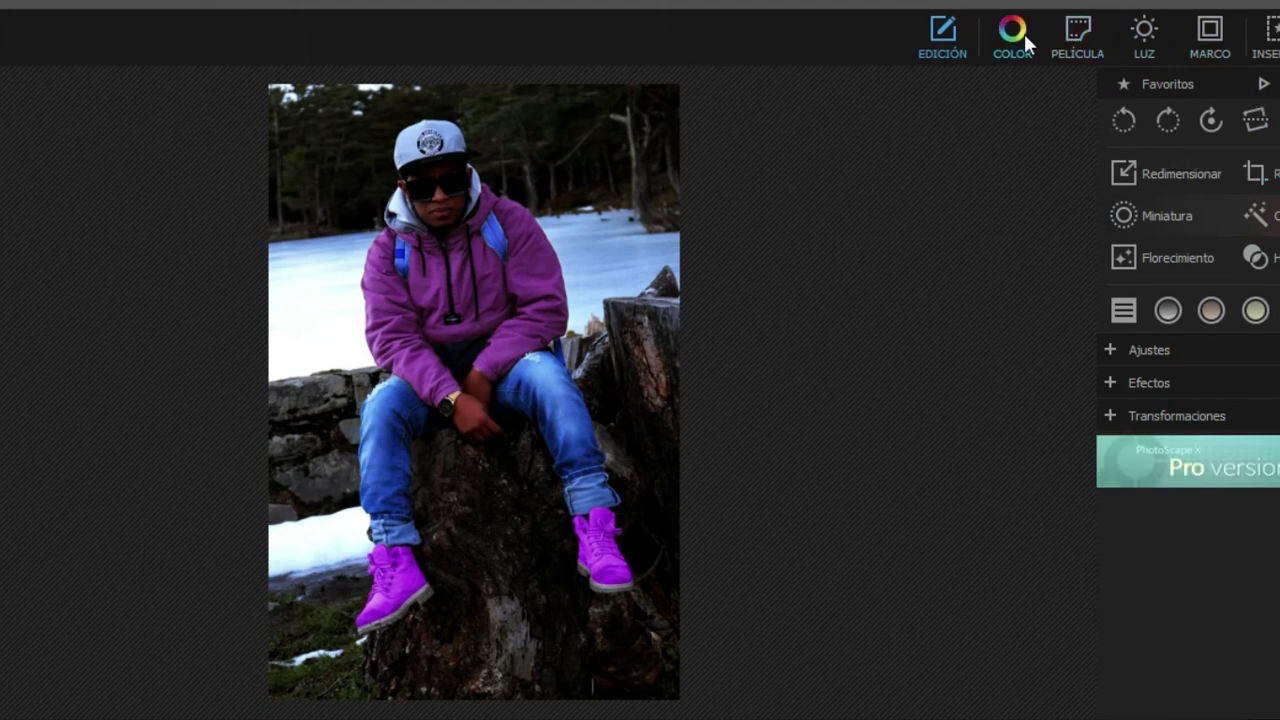
click(949, 38)
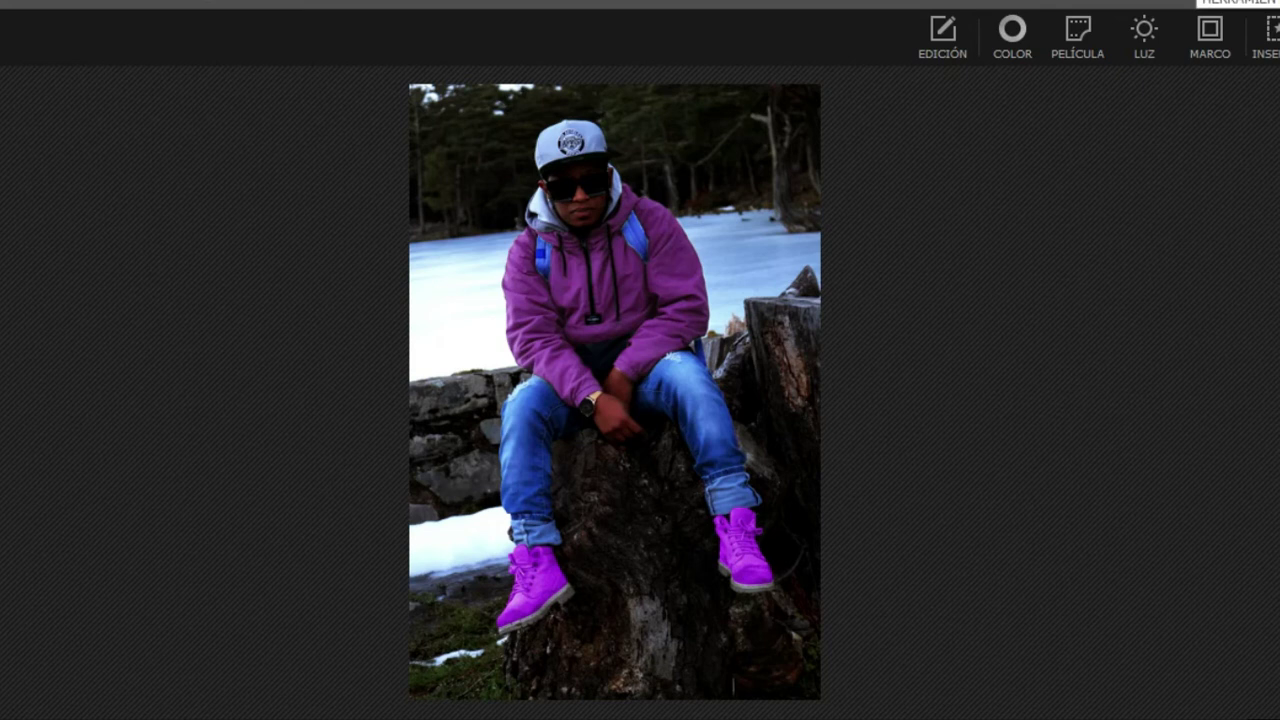
click(1275, 30)
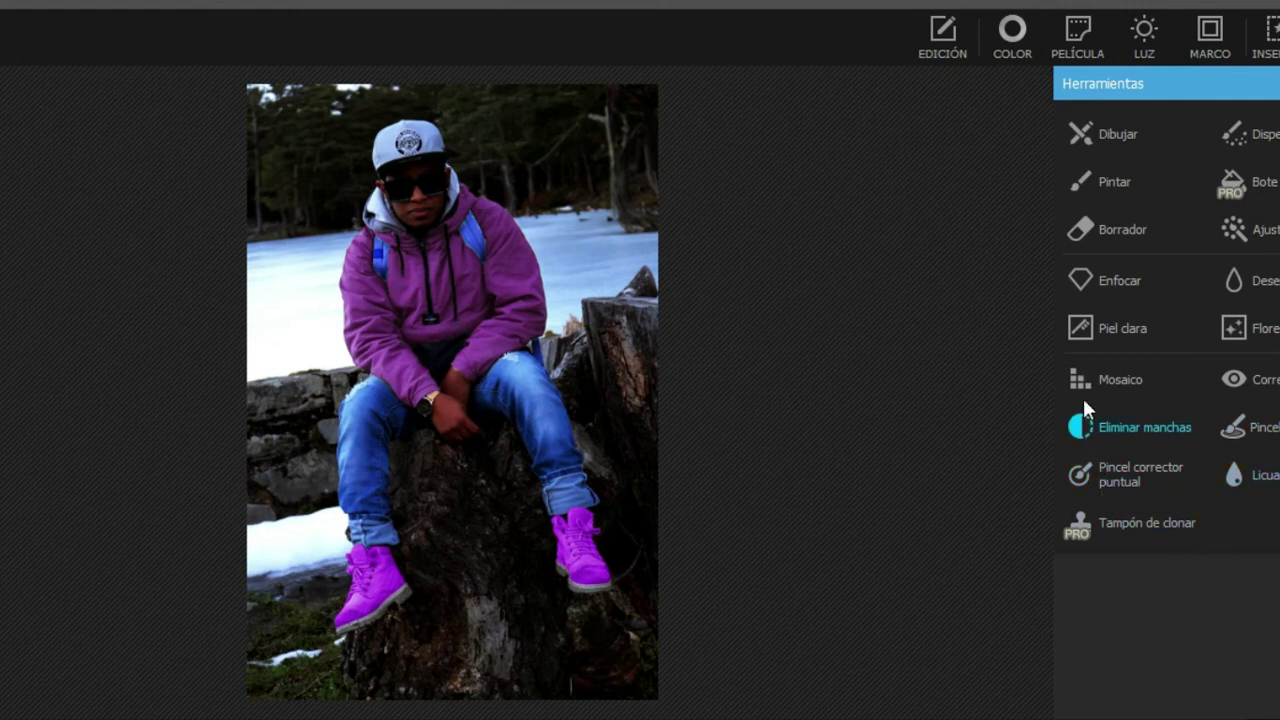
click(1110, 328)
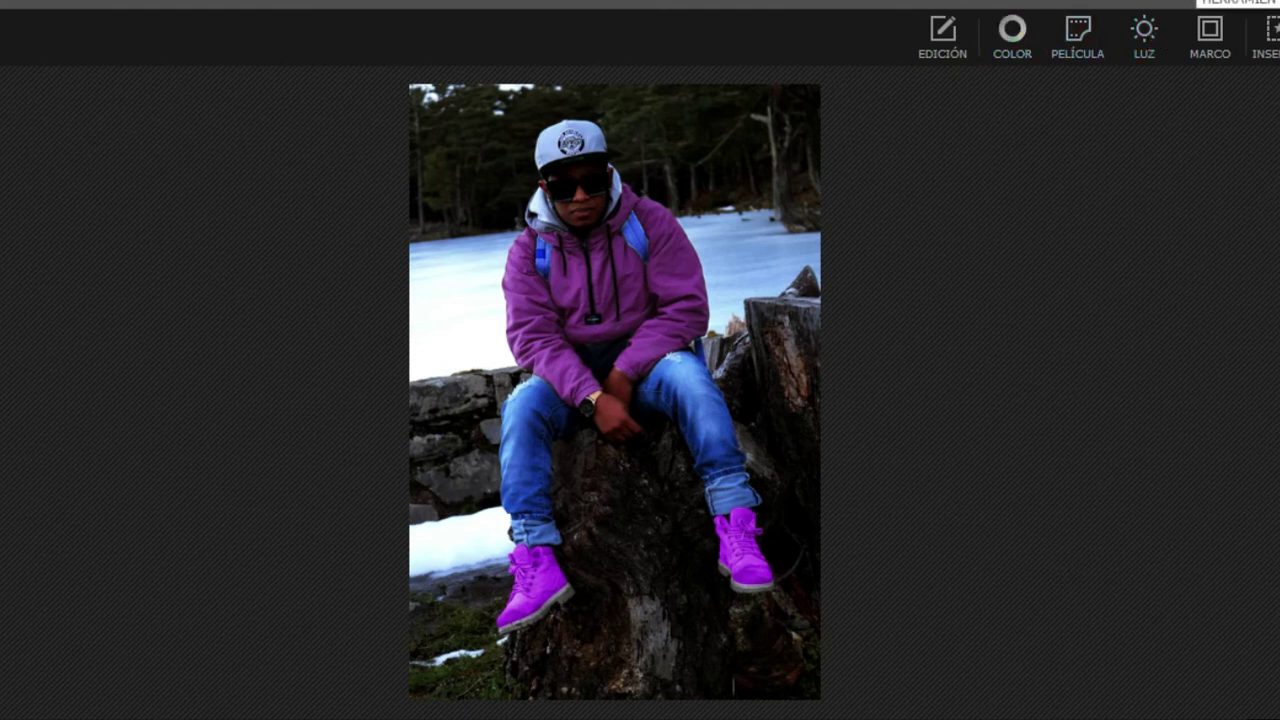
click(1268, 35)
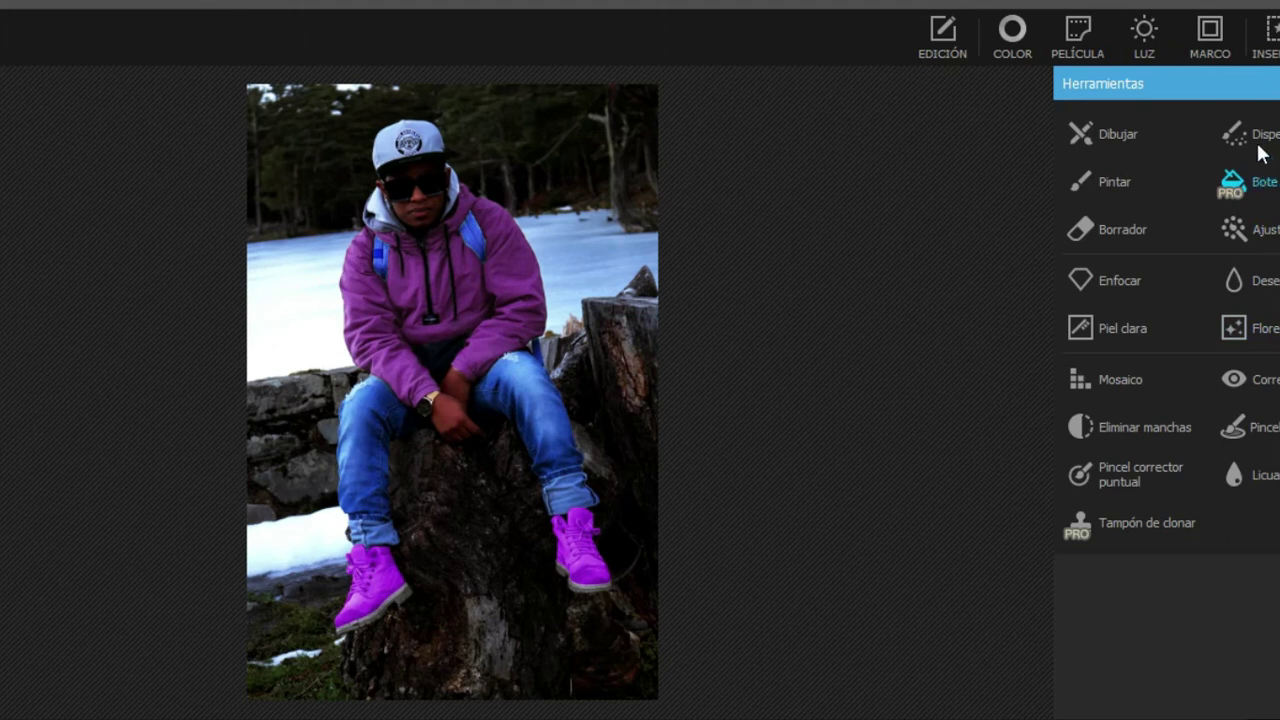
Paint Dispersar scatter dots from the cap to the feet, then undo and leave the brush
click(1267, 138)
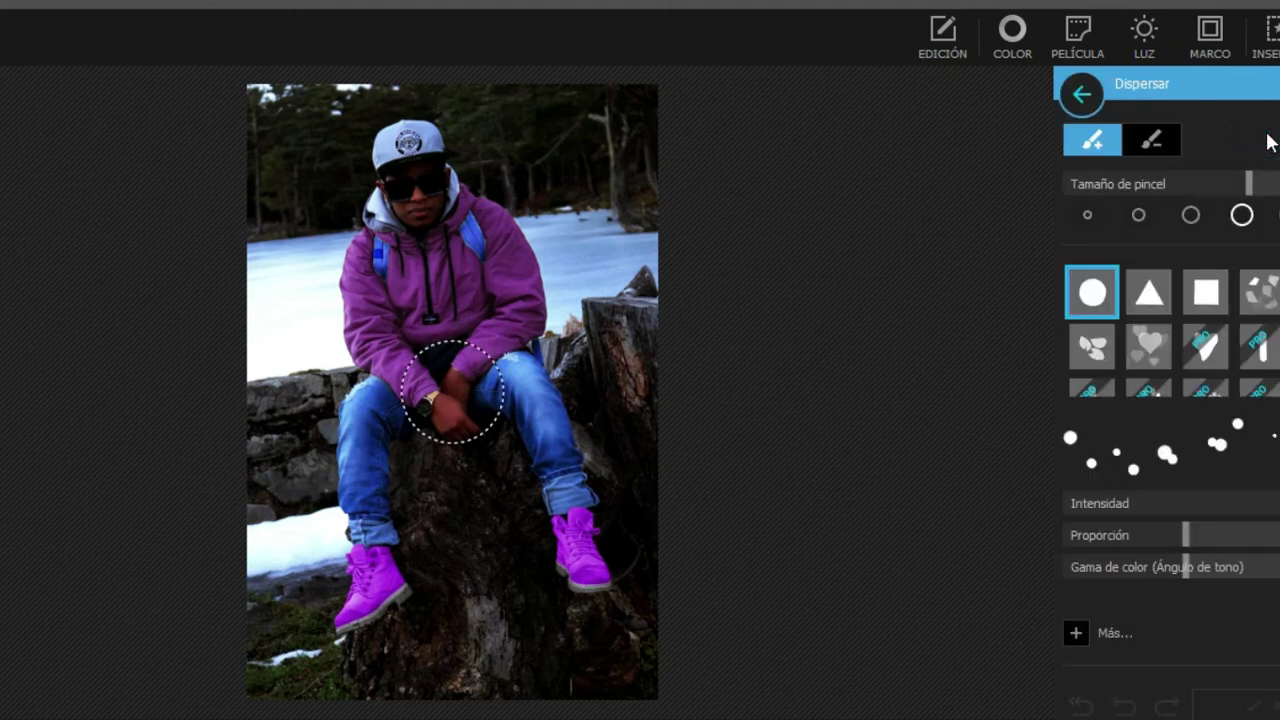
mouse_move(397, 205)
mouse_down()
mouse_move(346, 160)
mouse_move(314, 250)
mouse_move(329, 366)
mouse_move(638, 316)
mouse_move(494, 80)
mouse_up()
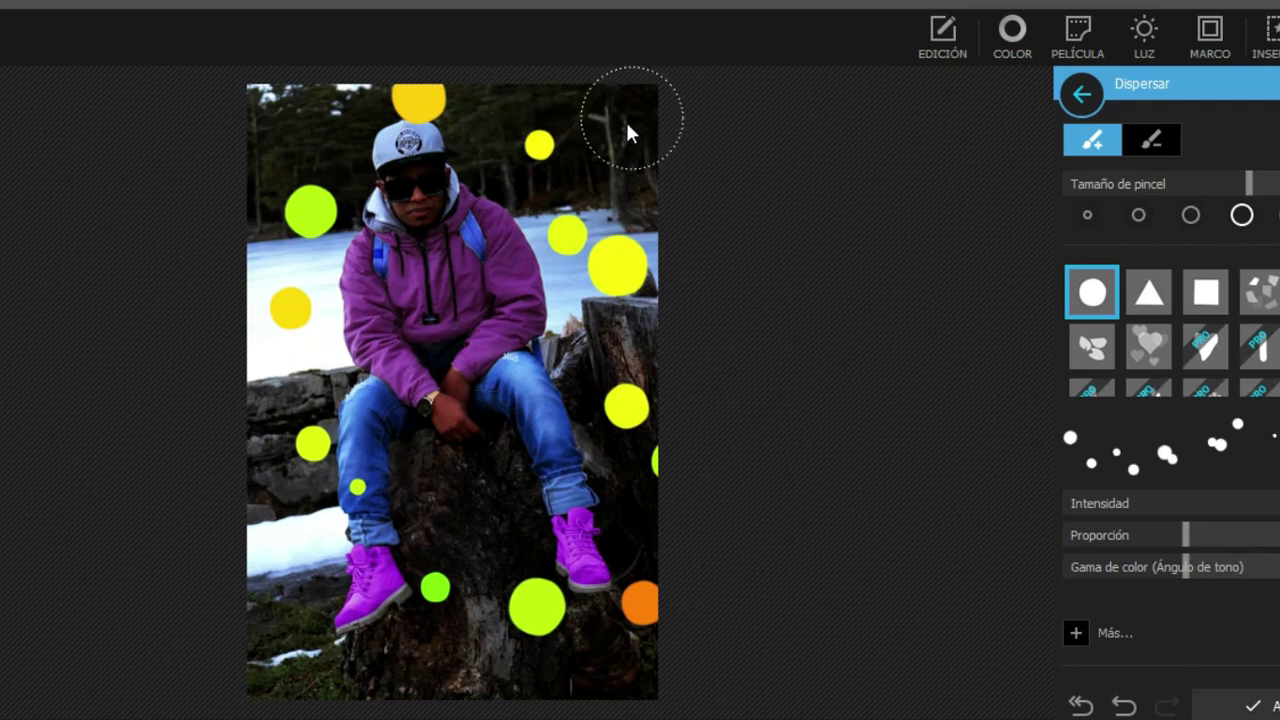
key(ctrl+z)
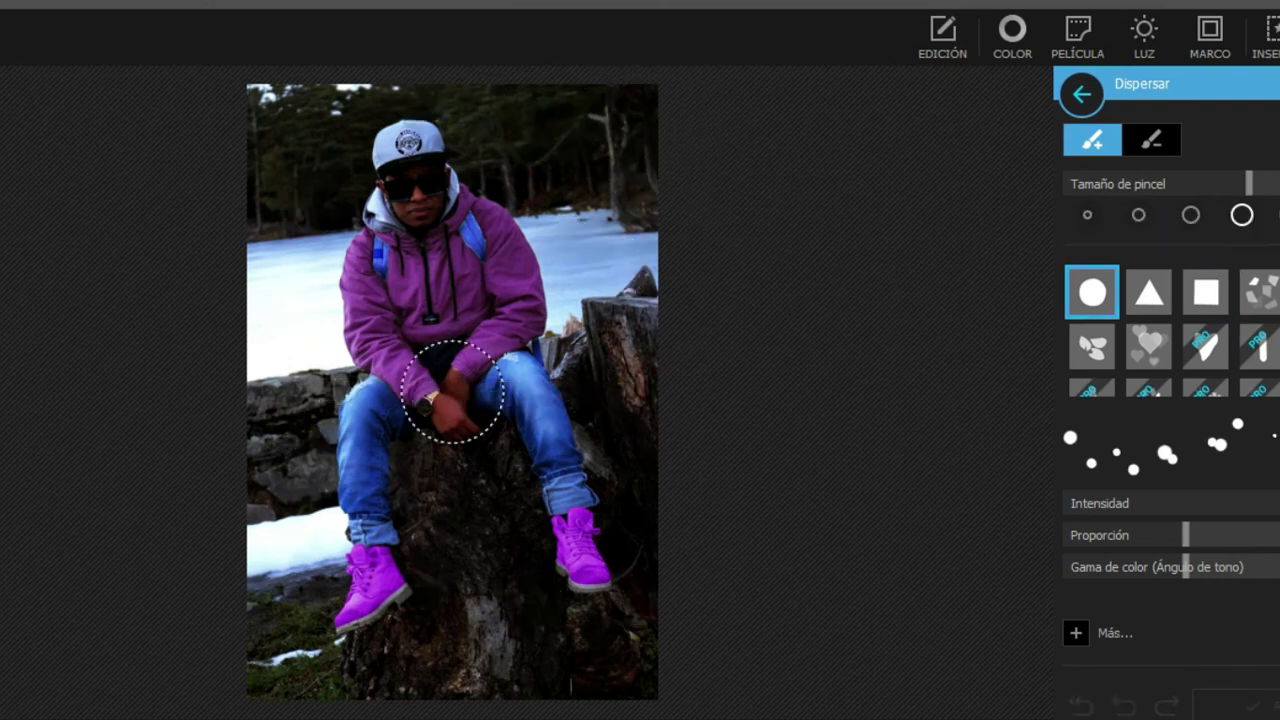
key(Escape)
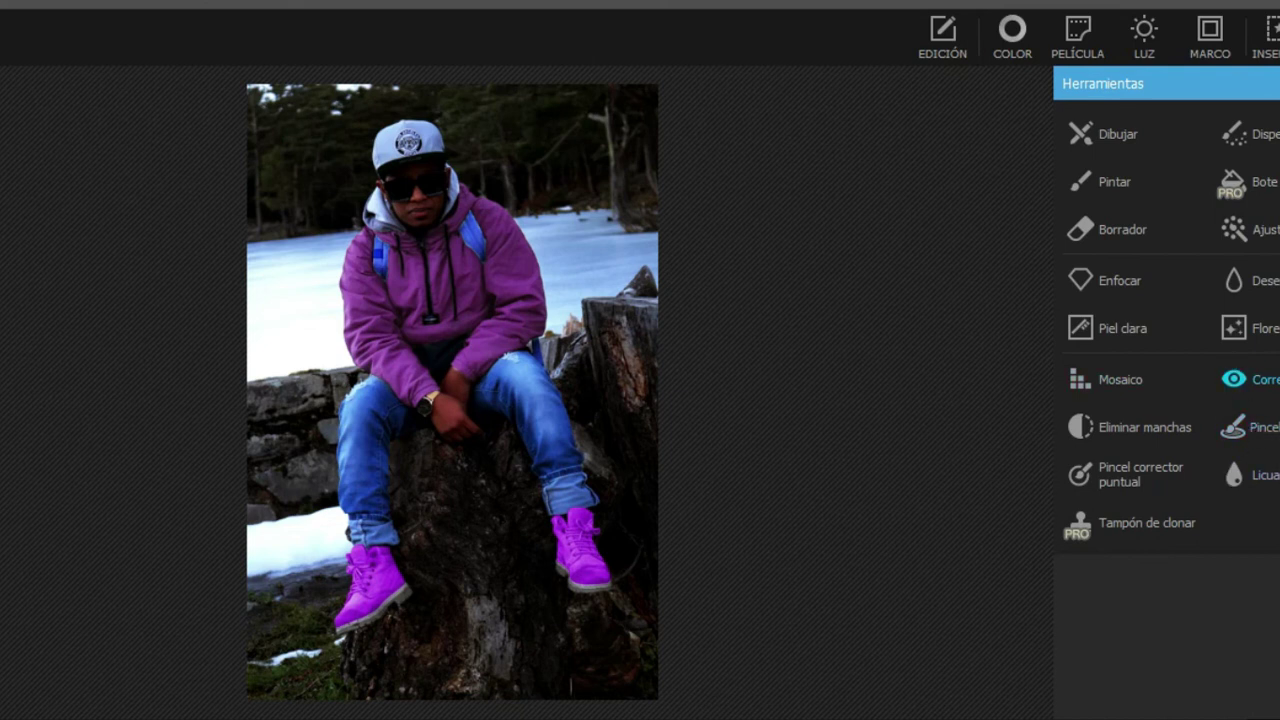
Open and close the Dibujar drawing brush without painting, then return to the Dust overlays
click(1121, 142)
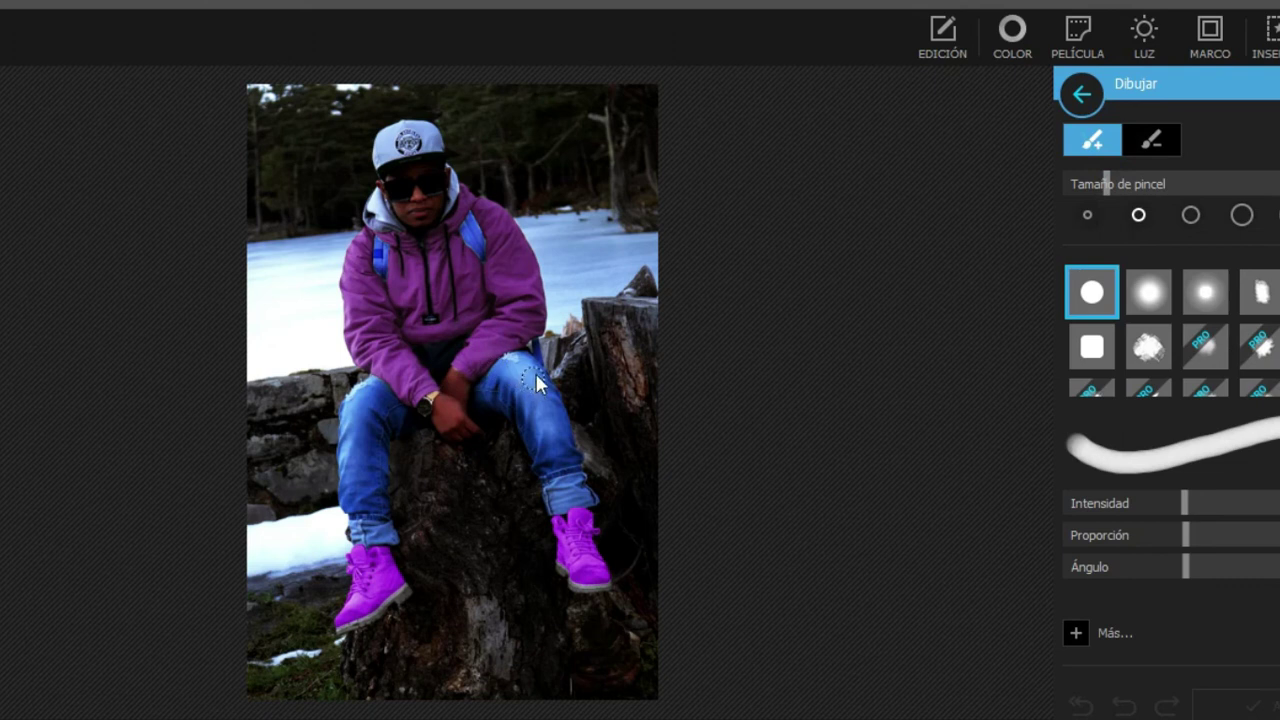
scroll(1250, 340, down, 2)
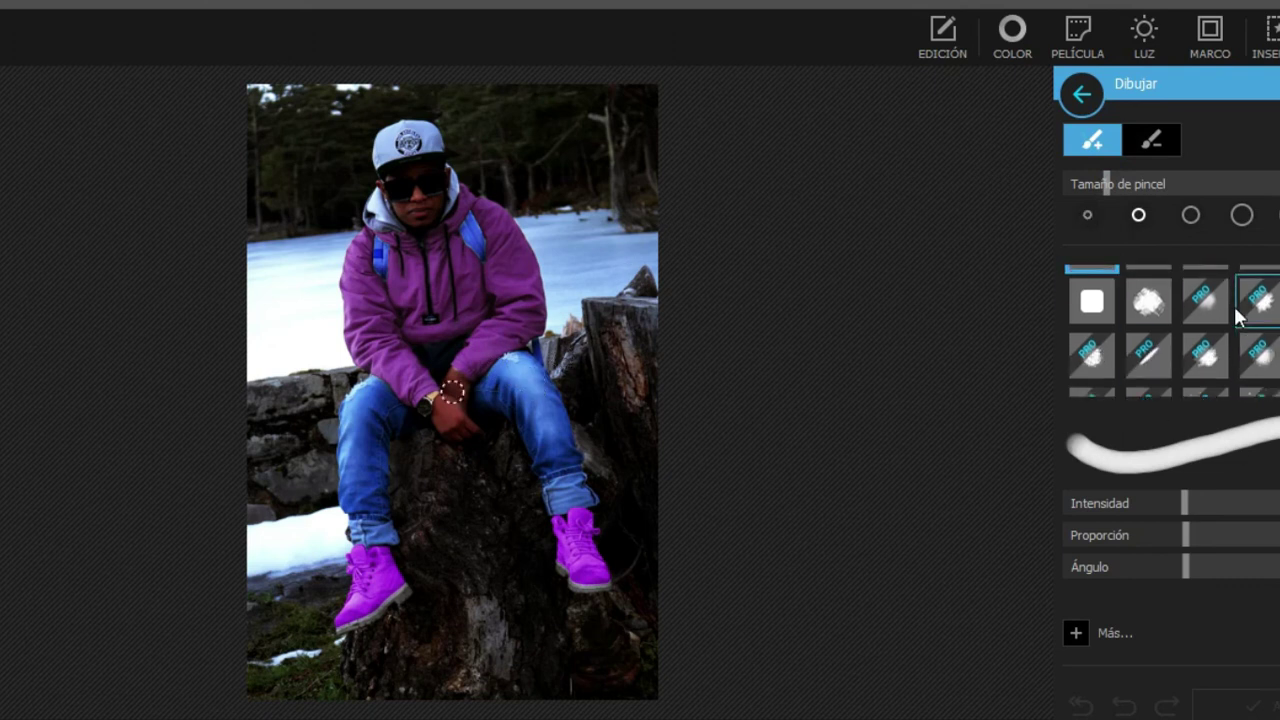
click(1262, 38)
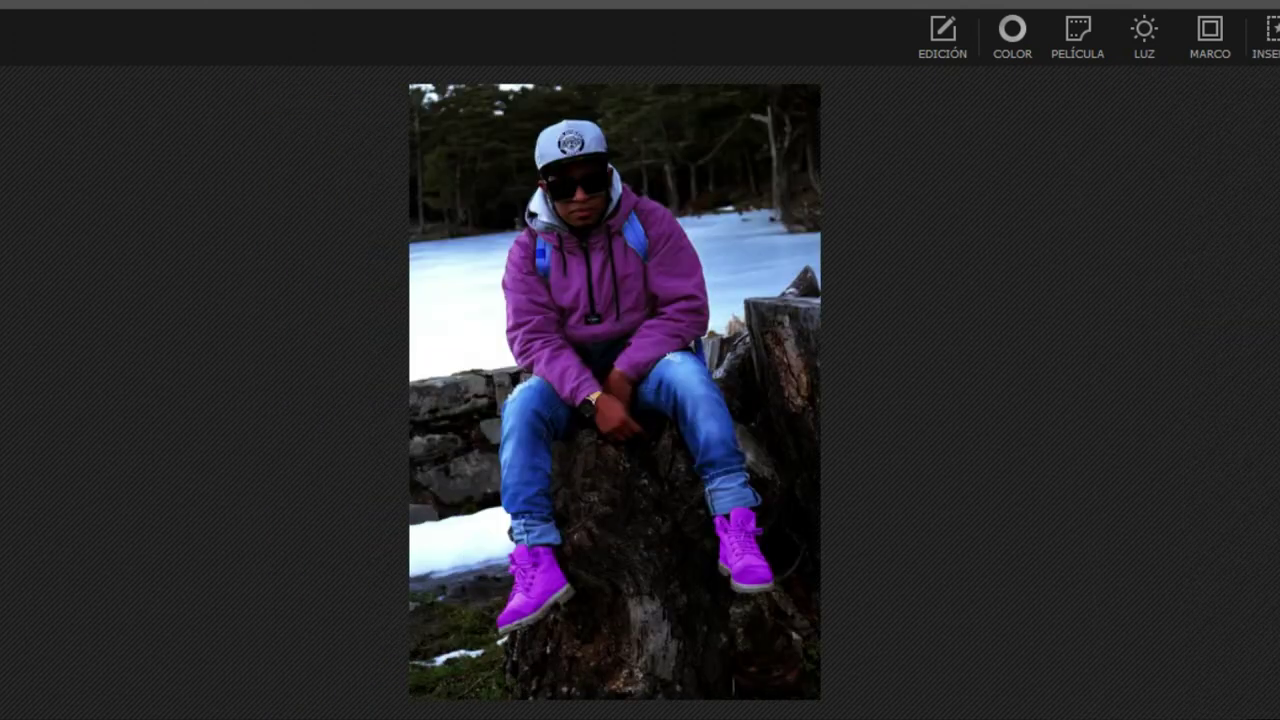
click(1145, 38)
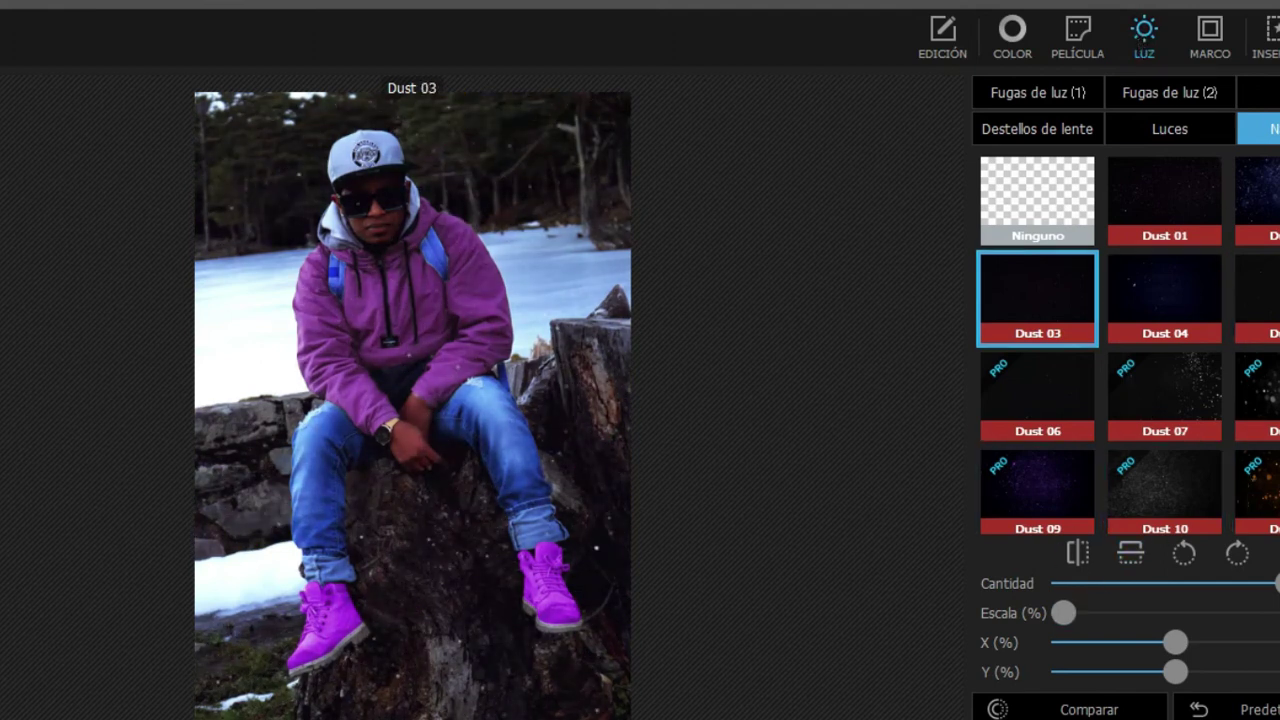
Compare the Dust 02 and Dust 08 overlays, browse the Dust grid, then choose Dust 01
click(1256, 200)
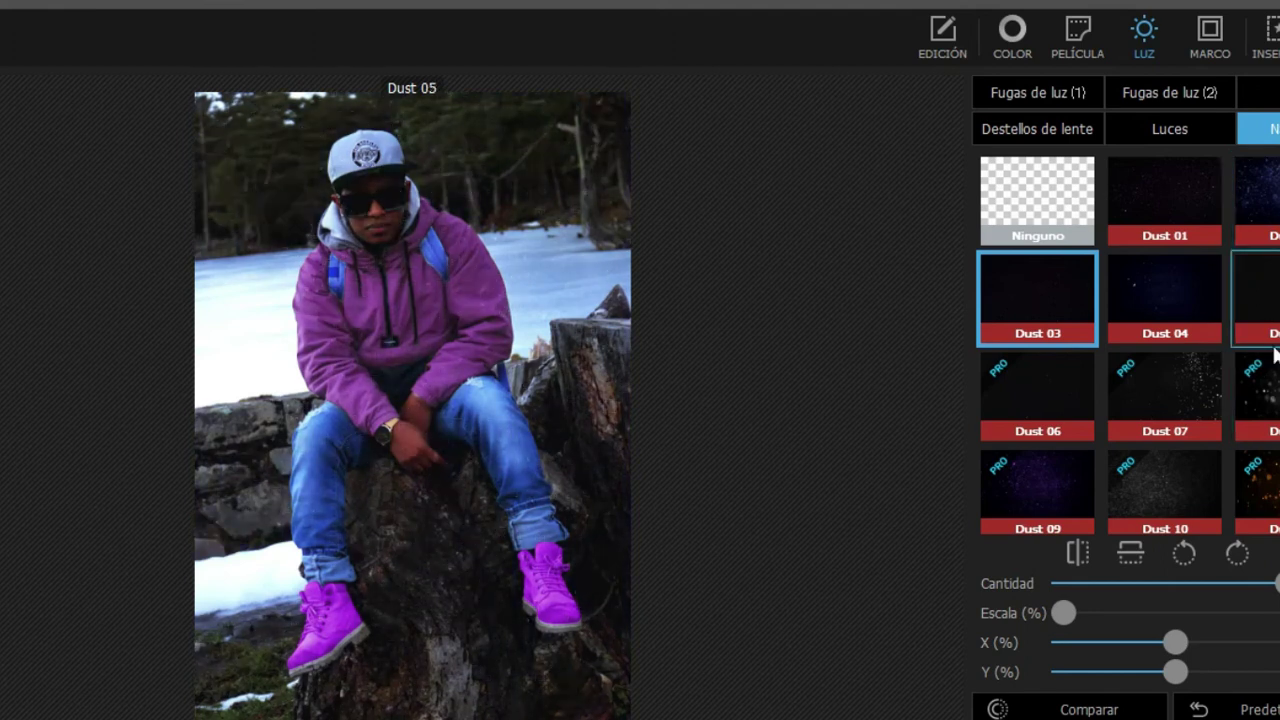
click(1257, 395)
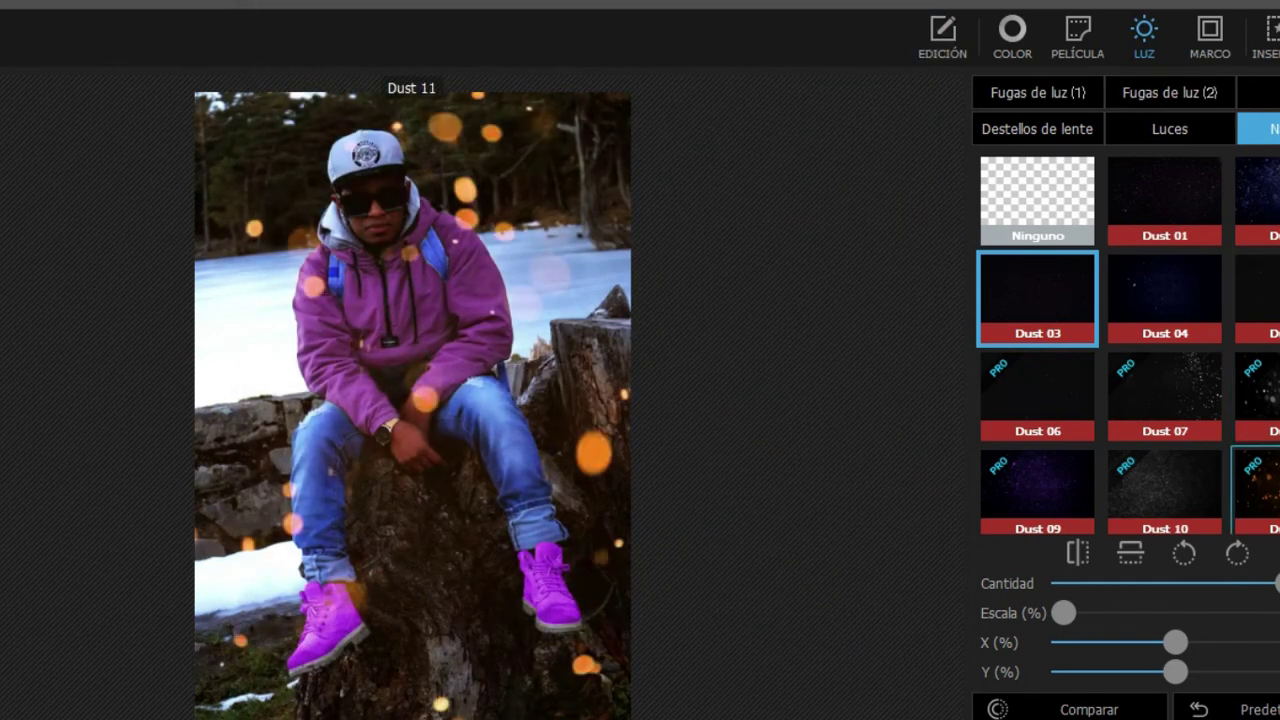
scroll(1260, 453, down, 5)
scroll(1258, 450, down, 3)
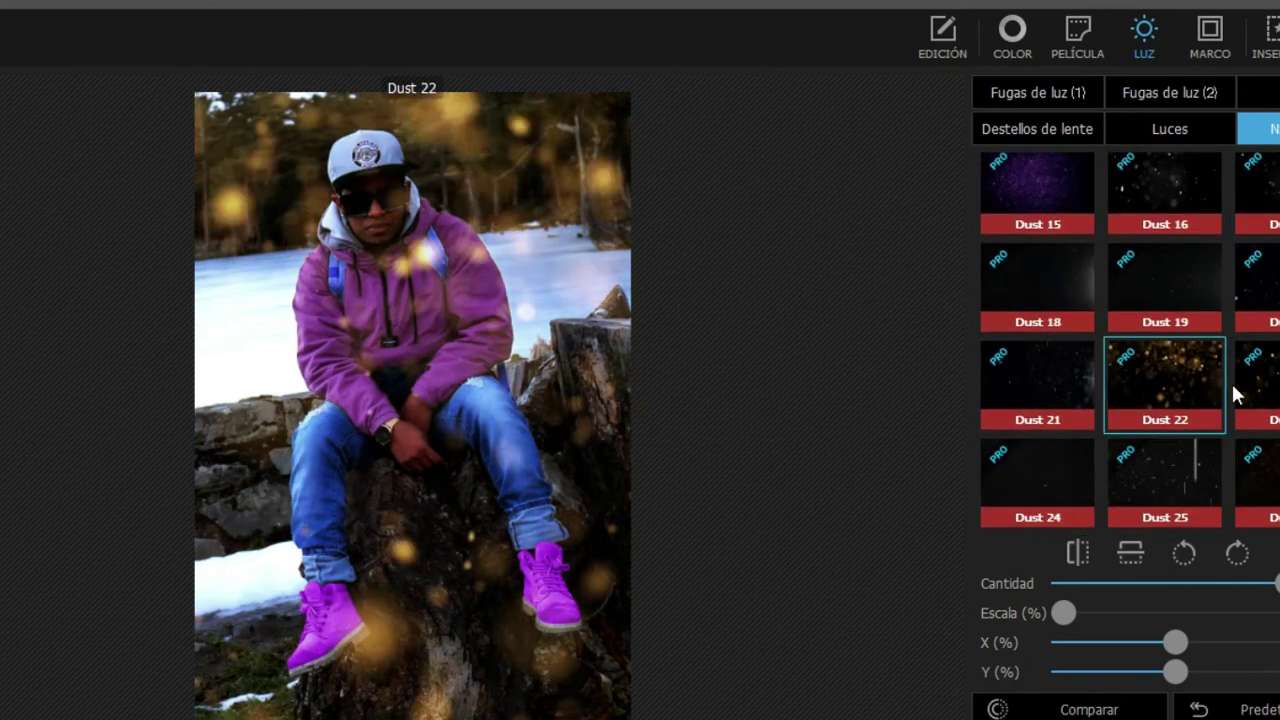
scroll(1255, 390, down, 1)
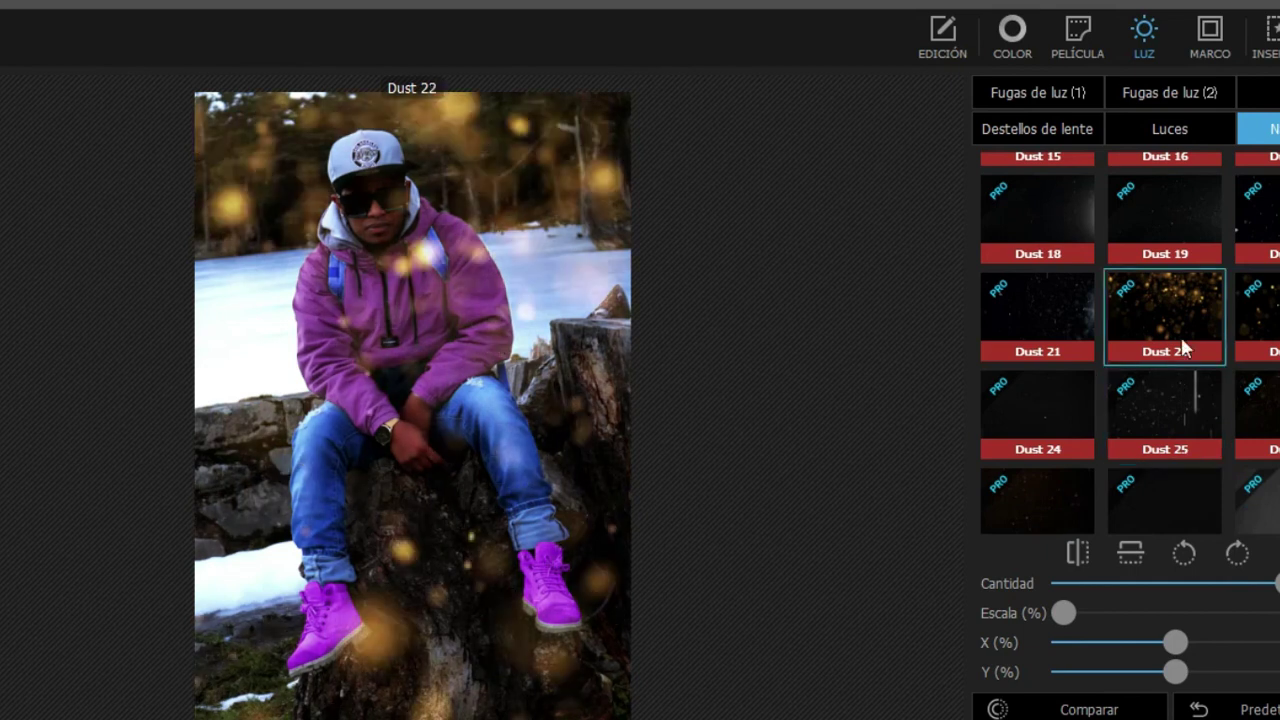
scroll(1246, 200, up, 2)
scroll(1250, 230, up, 1)
scroll(1255, 265, up, 1)
scroll(1258, 265, up, 1)
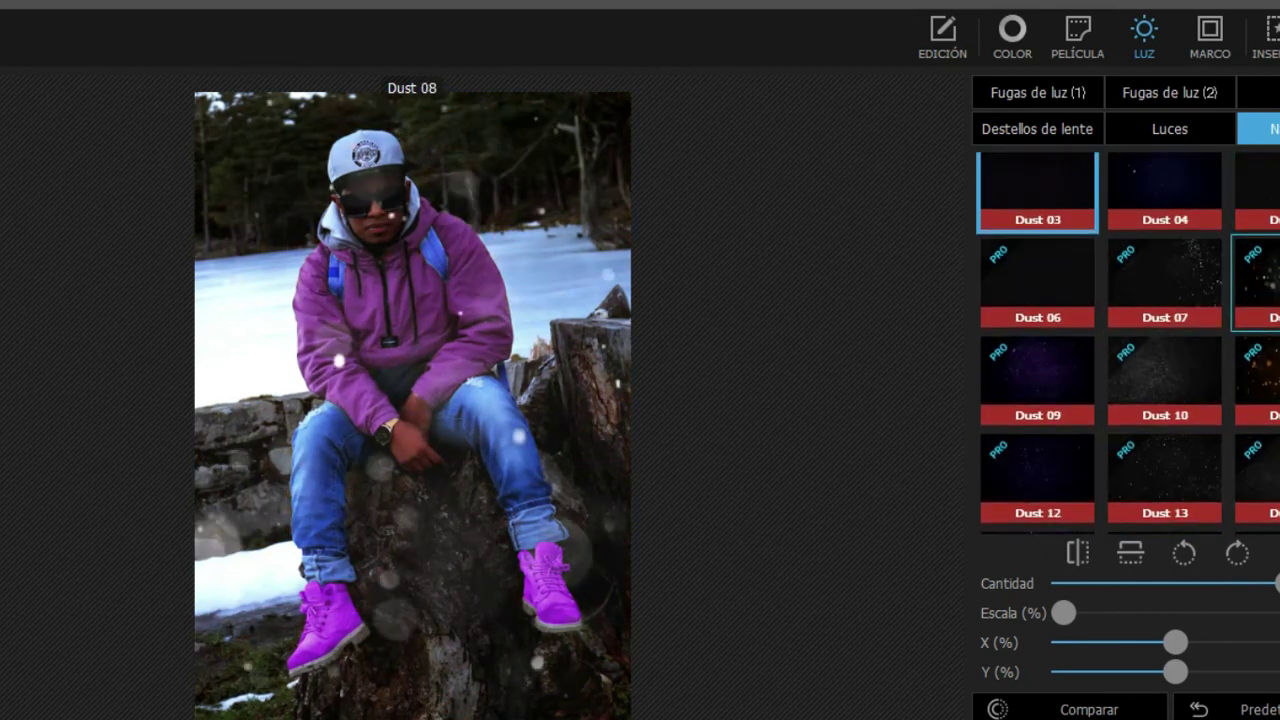
scroll(1265, 290, up, 1)
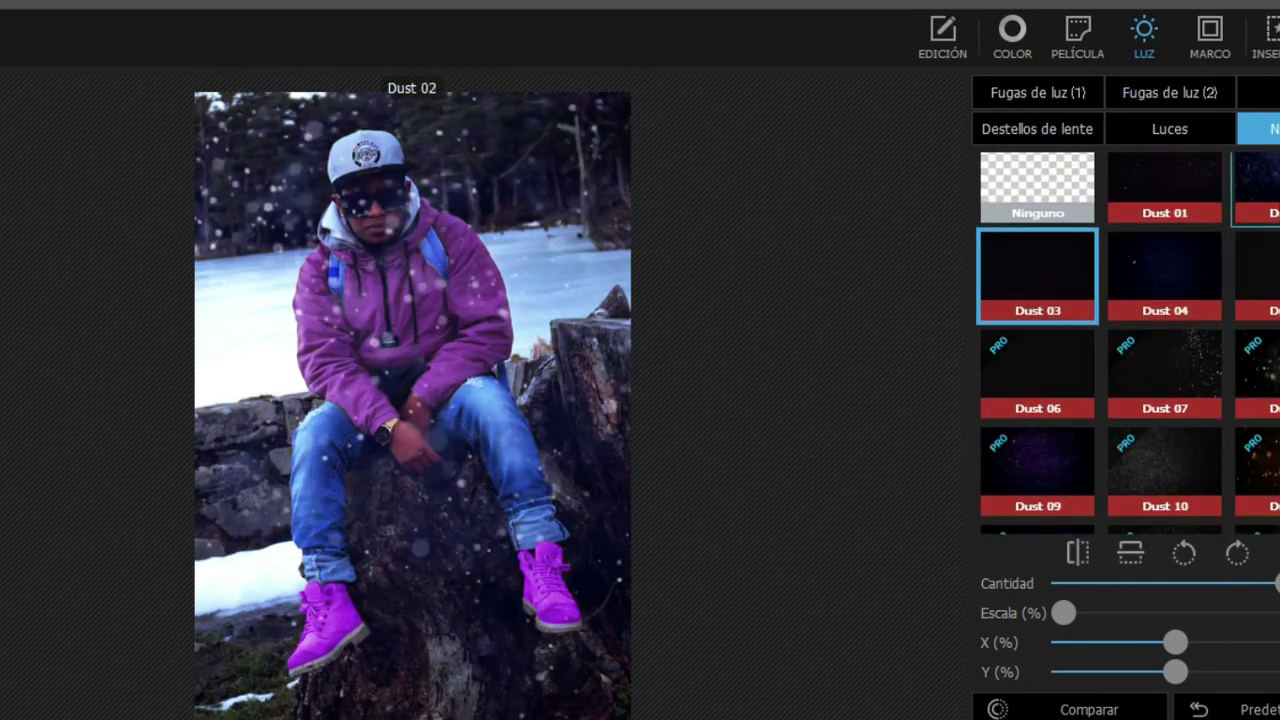
click(1205, 210)
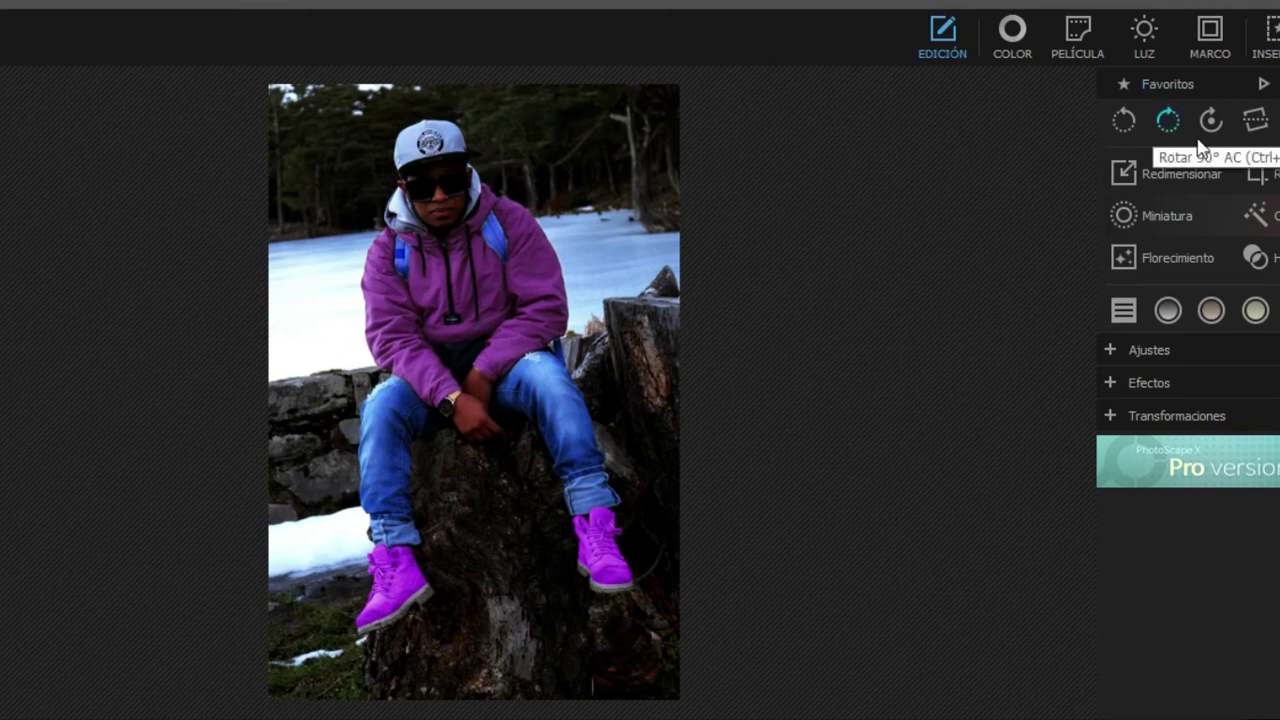
Expand Efectos and browse effects such as Umbral, Hallar bordes, Posterizar and Mosaico
click(1197, 385)
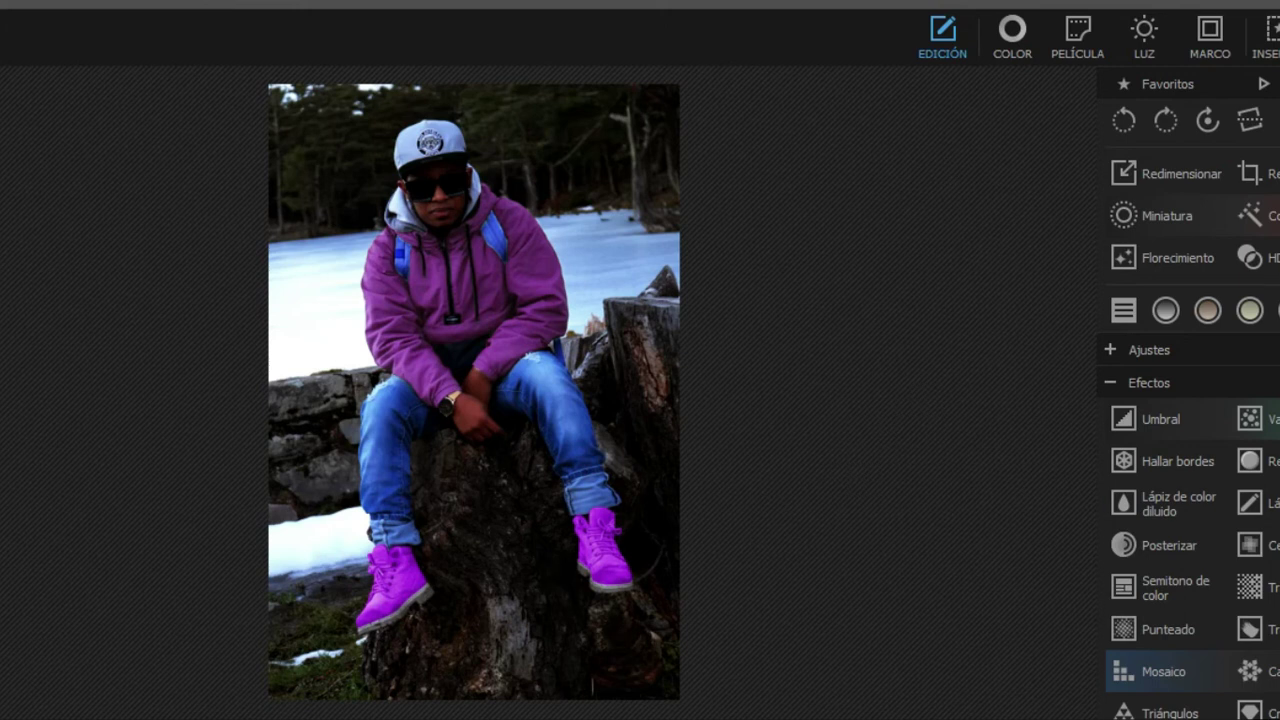
scroll(1240, 600, down, 1)
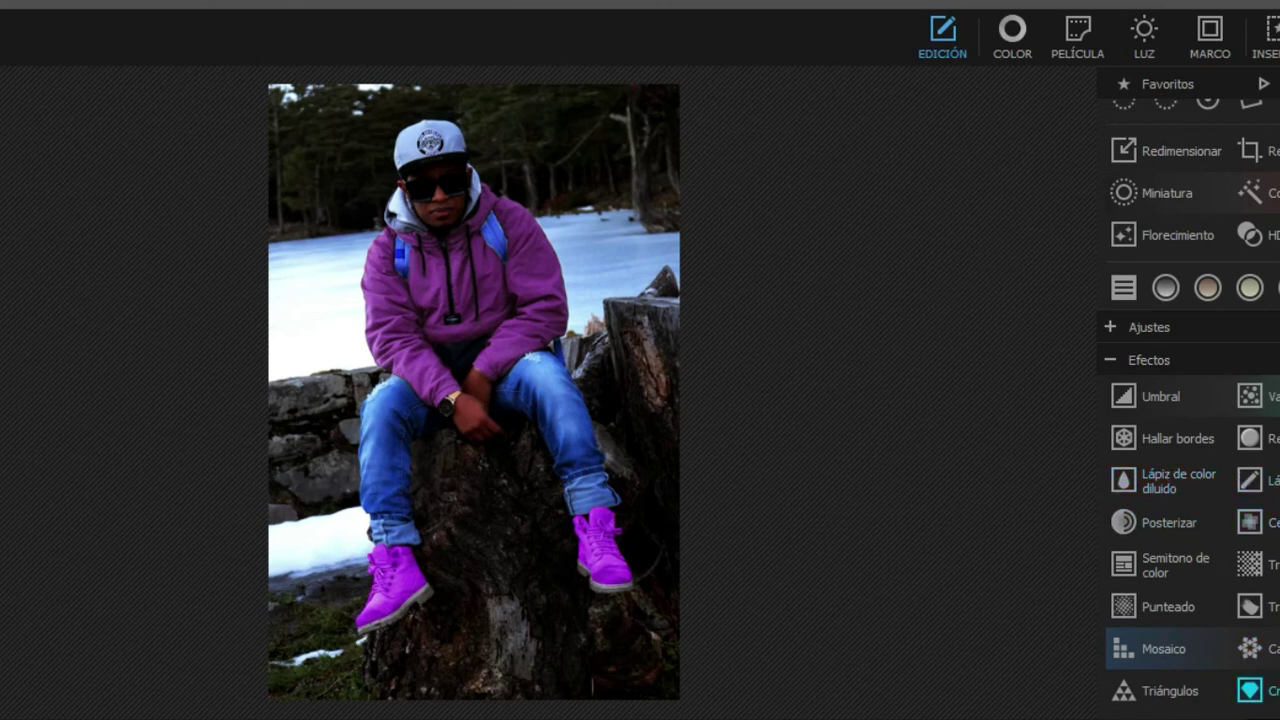
scroll(1268, 570, down, 1)
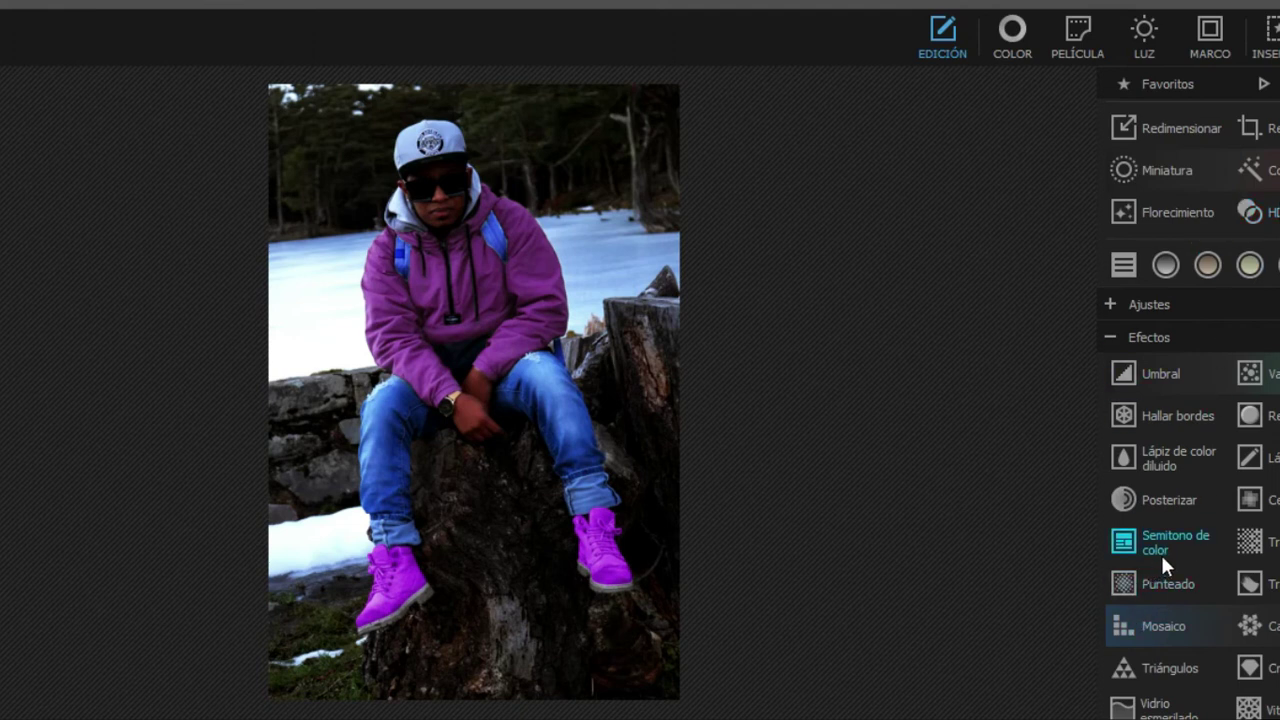
scroll(1165, 600, down, 5)
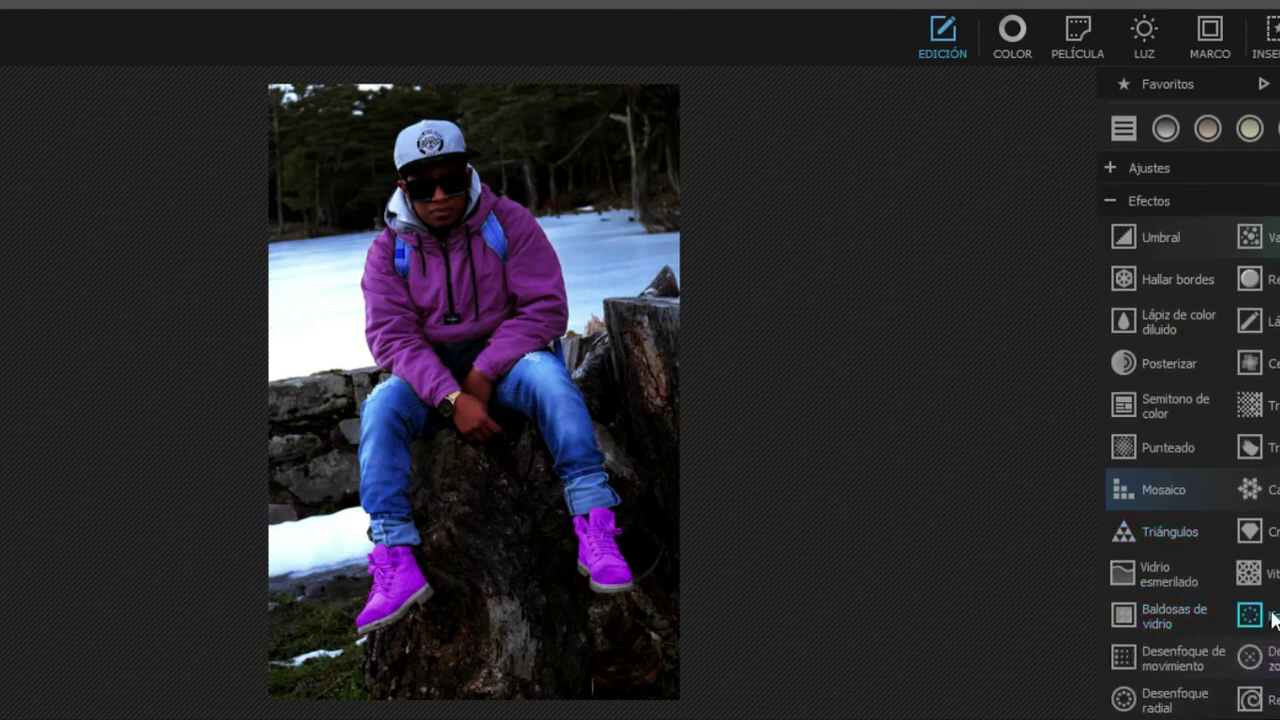
scroll(1236, 610, down, 3)
scroll(1231, 597, down, 2)
scroll(1194, 590, down, 3)
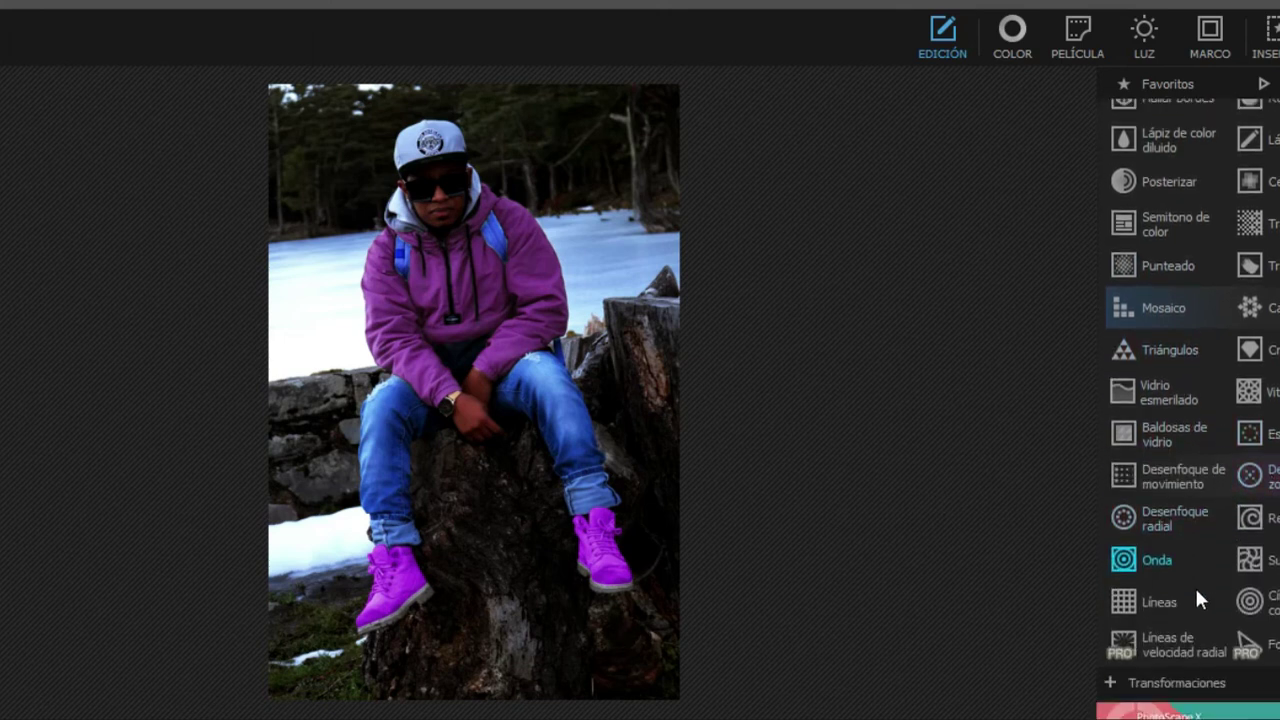
scroll(1194, 588, down, 2)
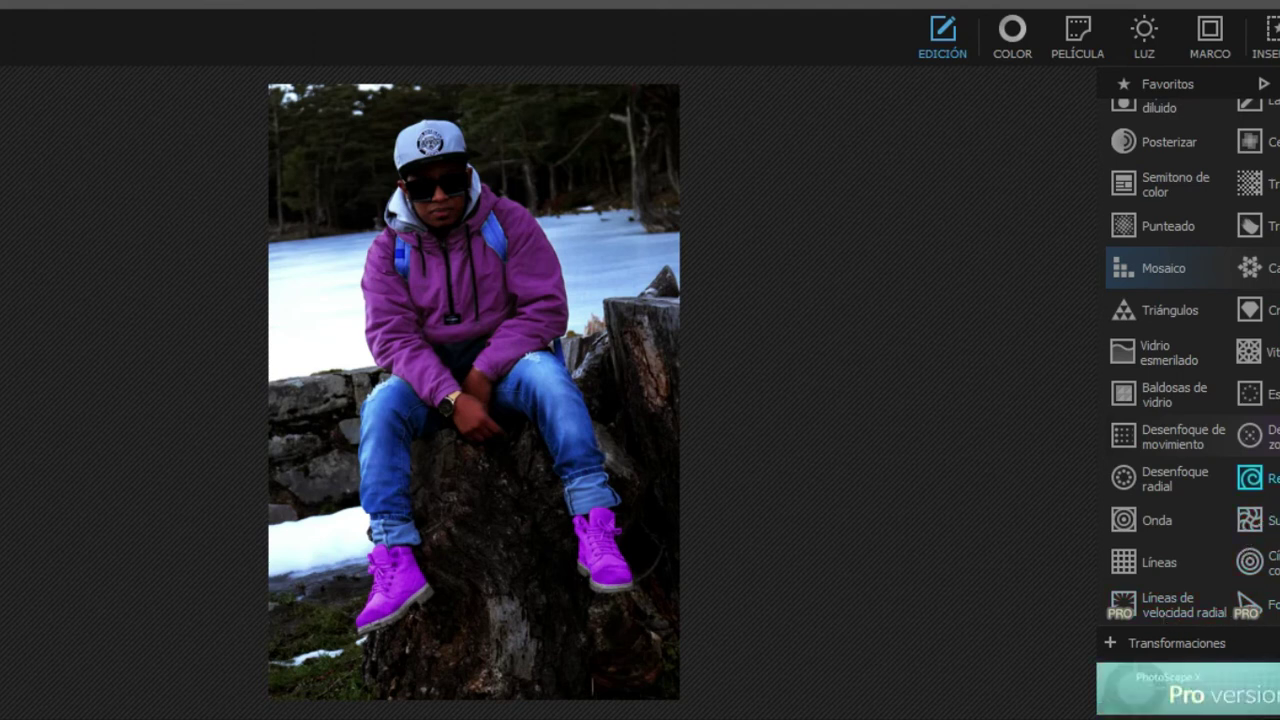
scroll(1250, 465, up, 1)
scroll(1247, 395, up, 1)
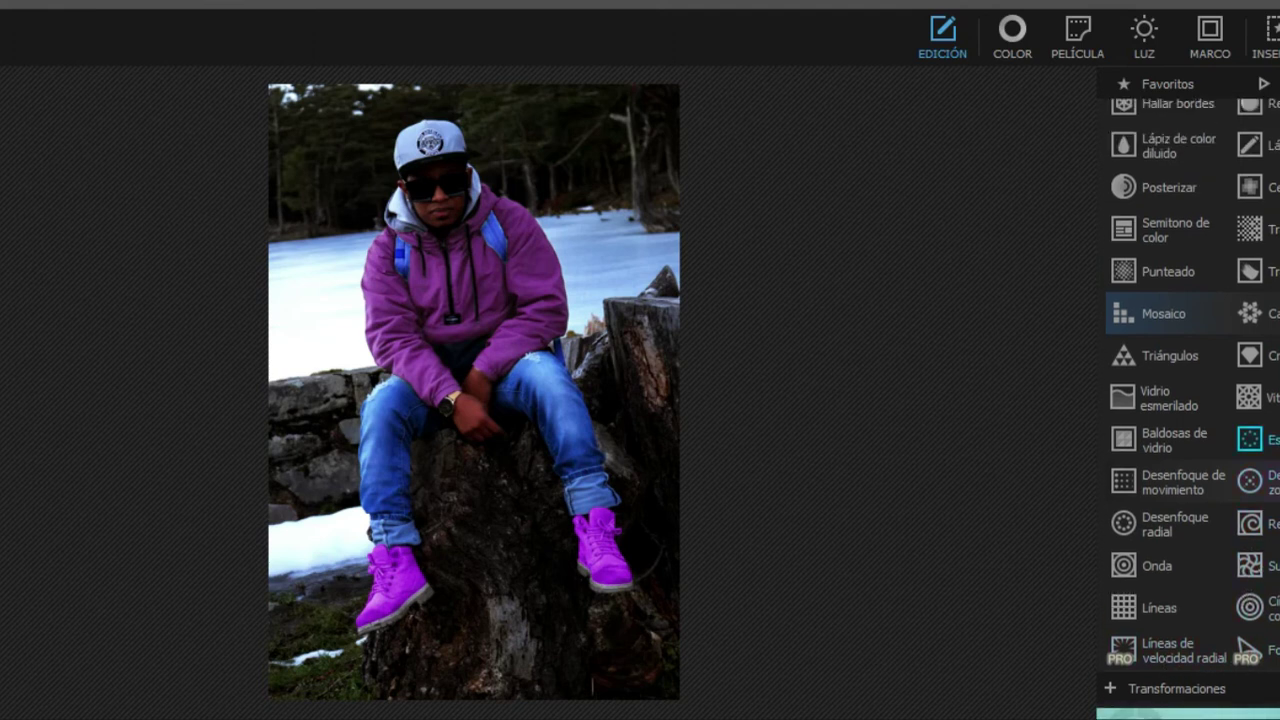
scroll(1247, 392, up, 1)
scroll(1247, 390, up, 1)
scroll(1247, 390, up, 1)
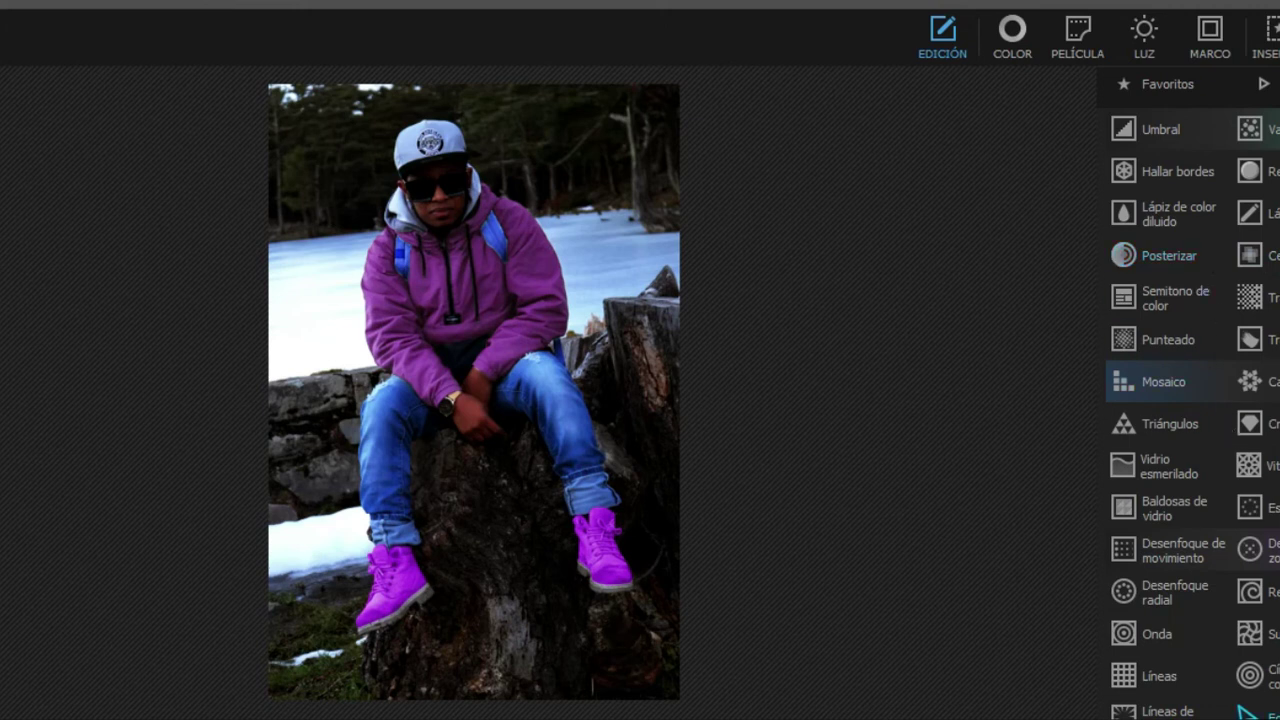
scroll(1275, 510, up, 2)
scroll(1275, 510, up, 2)
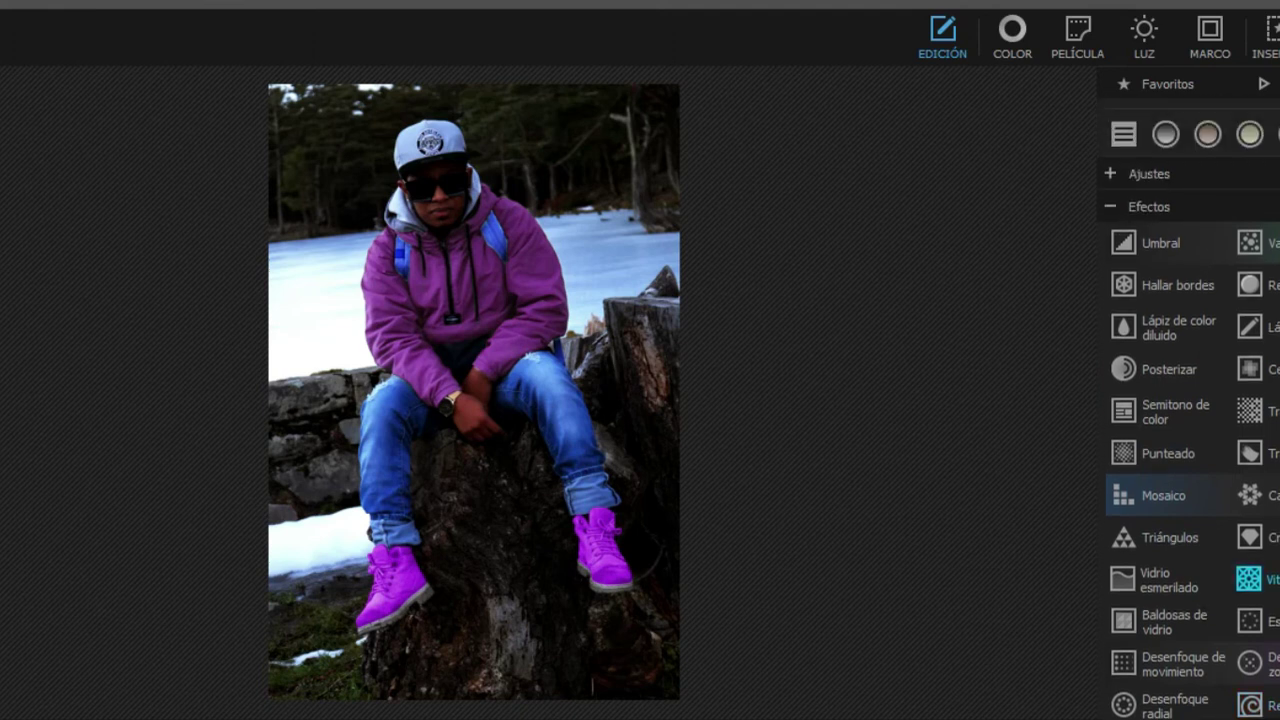
scroll(1275, 510, up, 4)
scroll(1275, 510, up, 1)
scroll(1275, 510, up, 1)
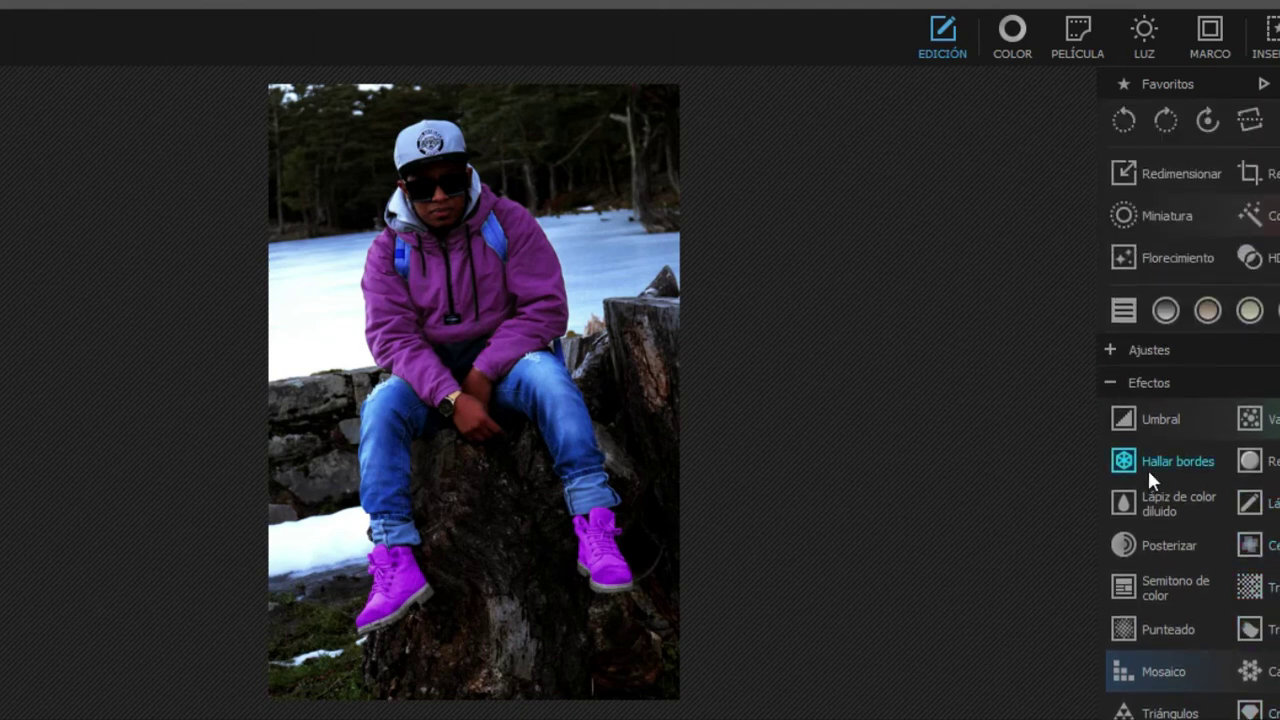
click(1115, 350)
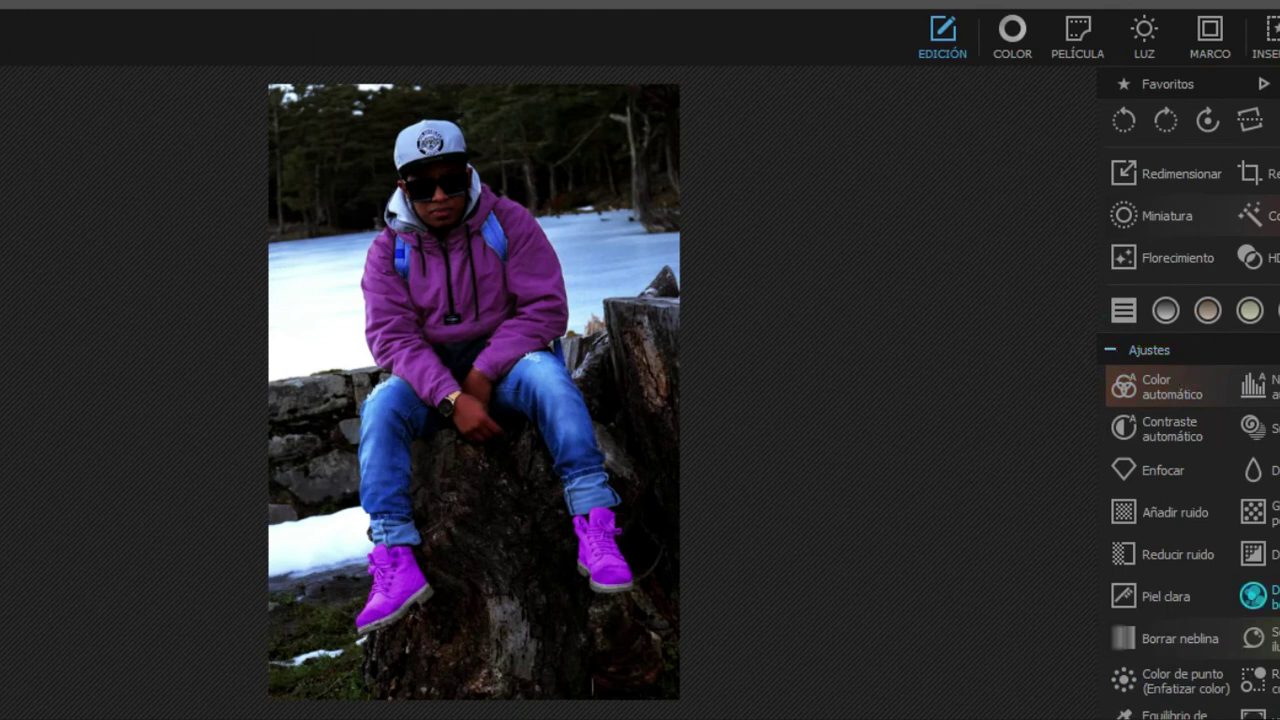
scroll(1252, 540, down, 1)
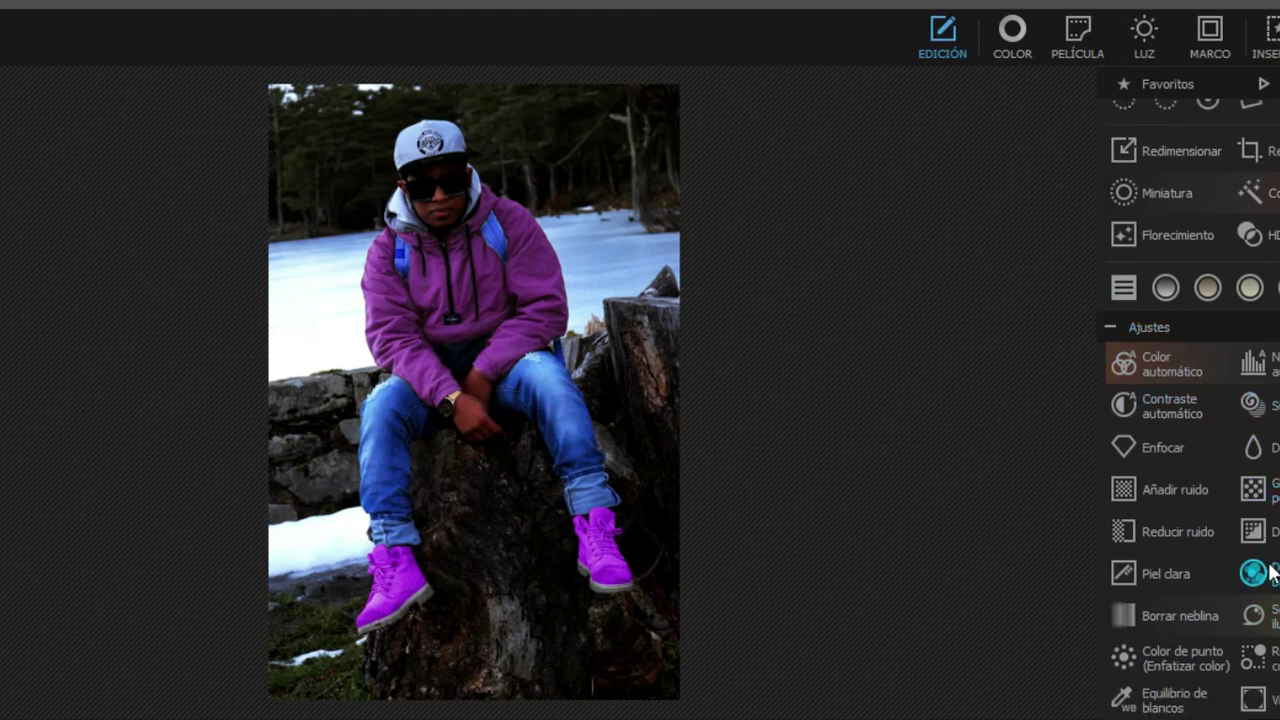
scroll(1241, 622, down, 1)
scroll(1241, 625, down, 2)
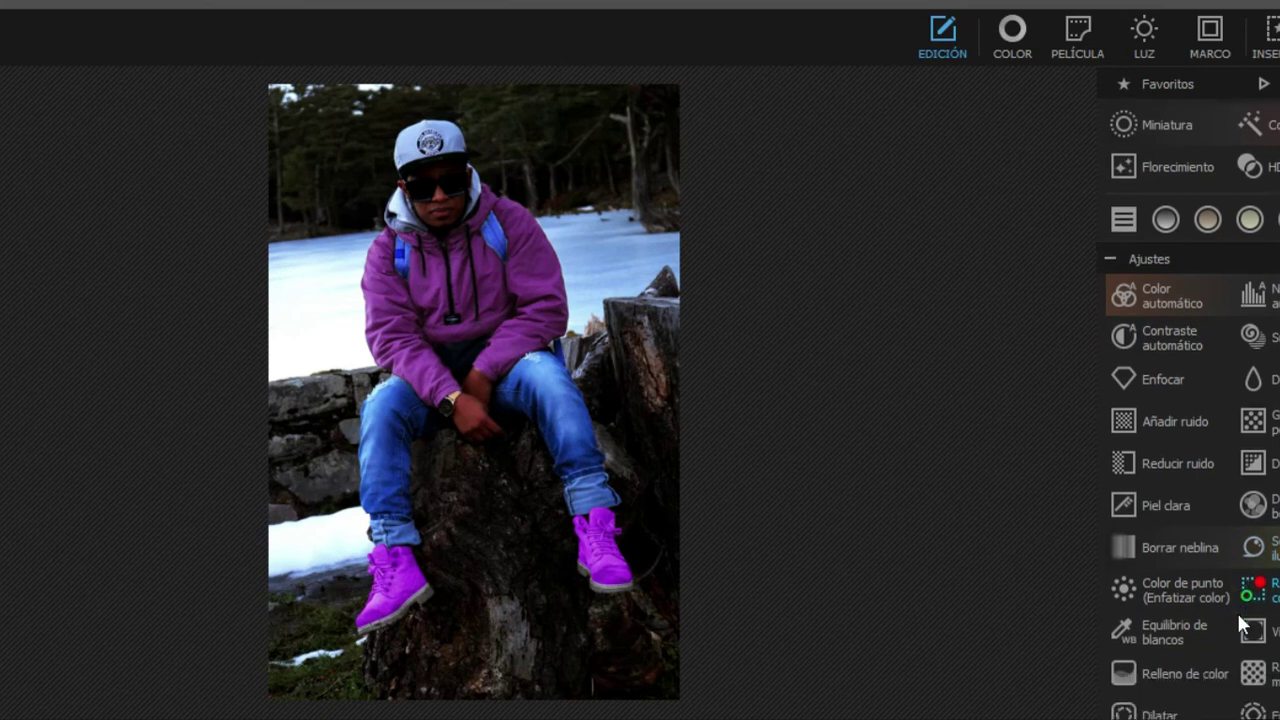
scroll(1238, 615, down, 2)
scroll(1200, 615, down, 3)
scroll(1215, 595, down, 1)
scroll(1229, 582, down, 3)
scroll(1240, 590, down, 1)
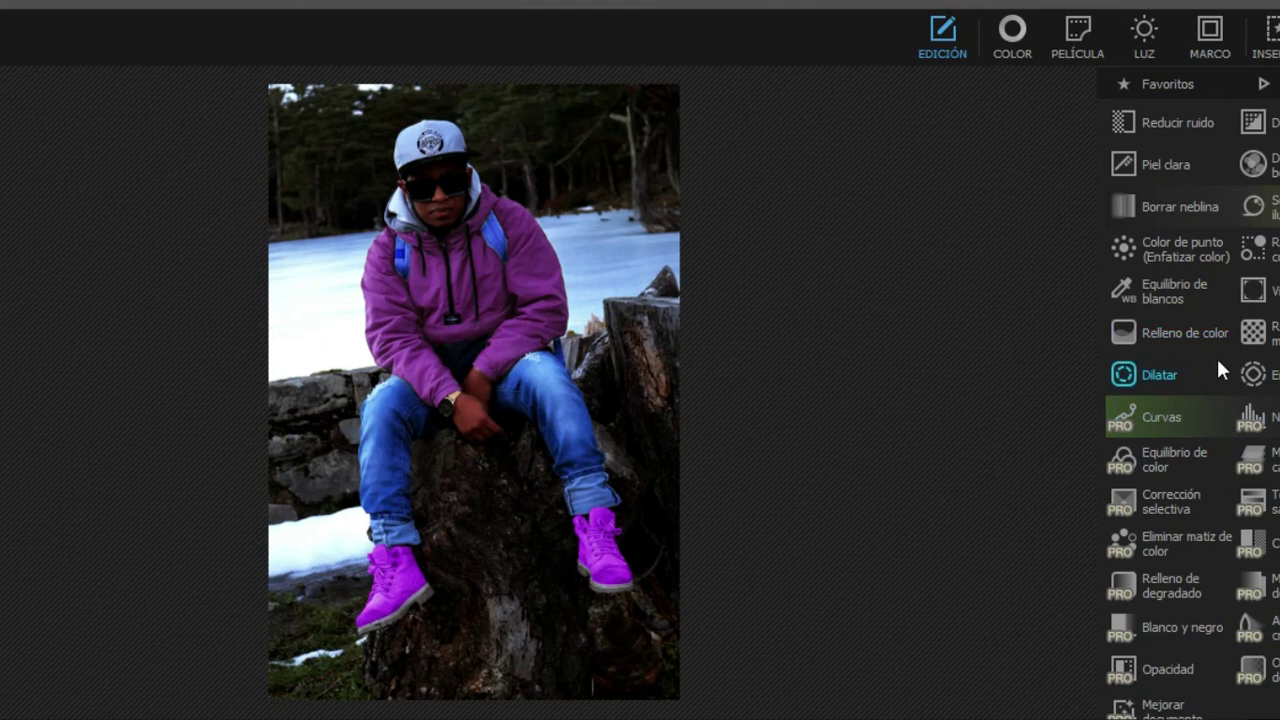
scroll(1227, 340, up, 1)
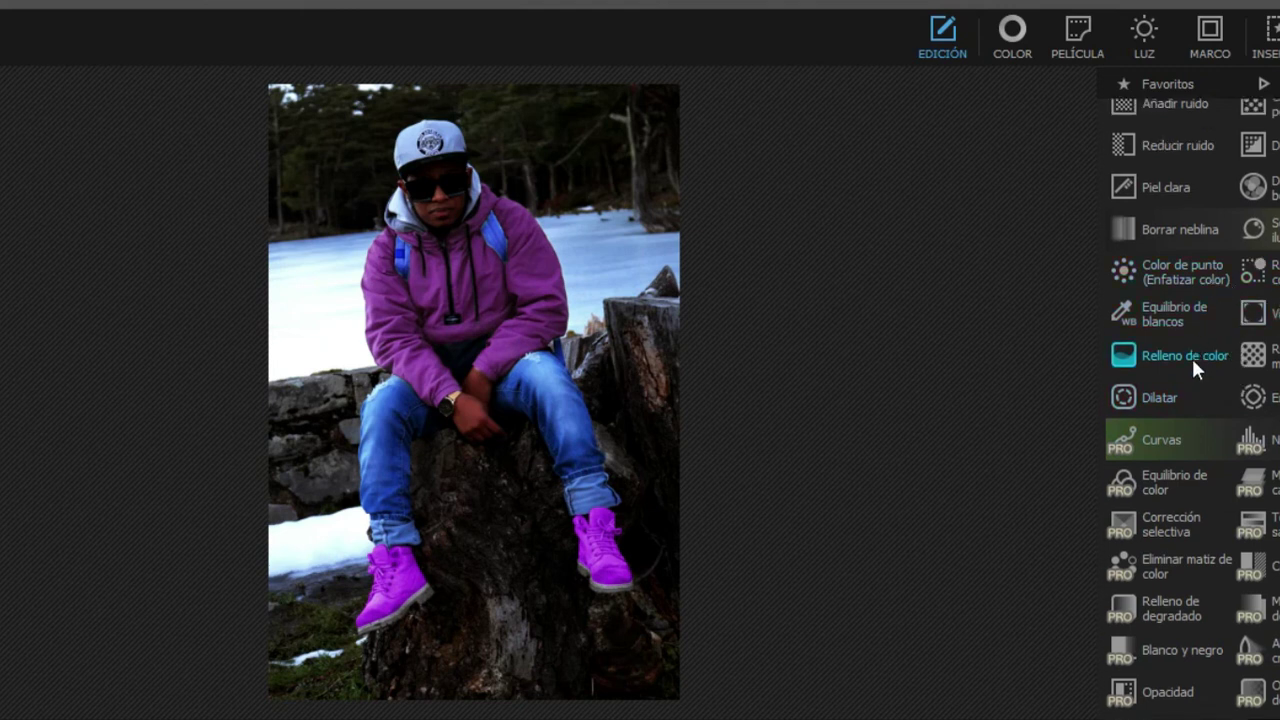
scroll(1192, 358, up, 1)
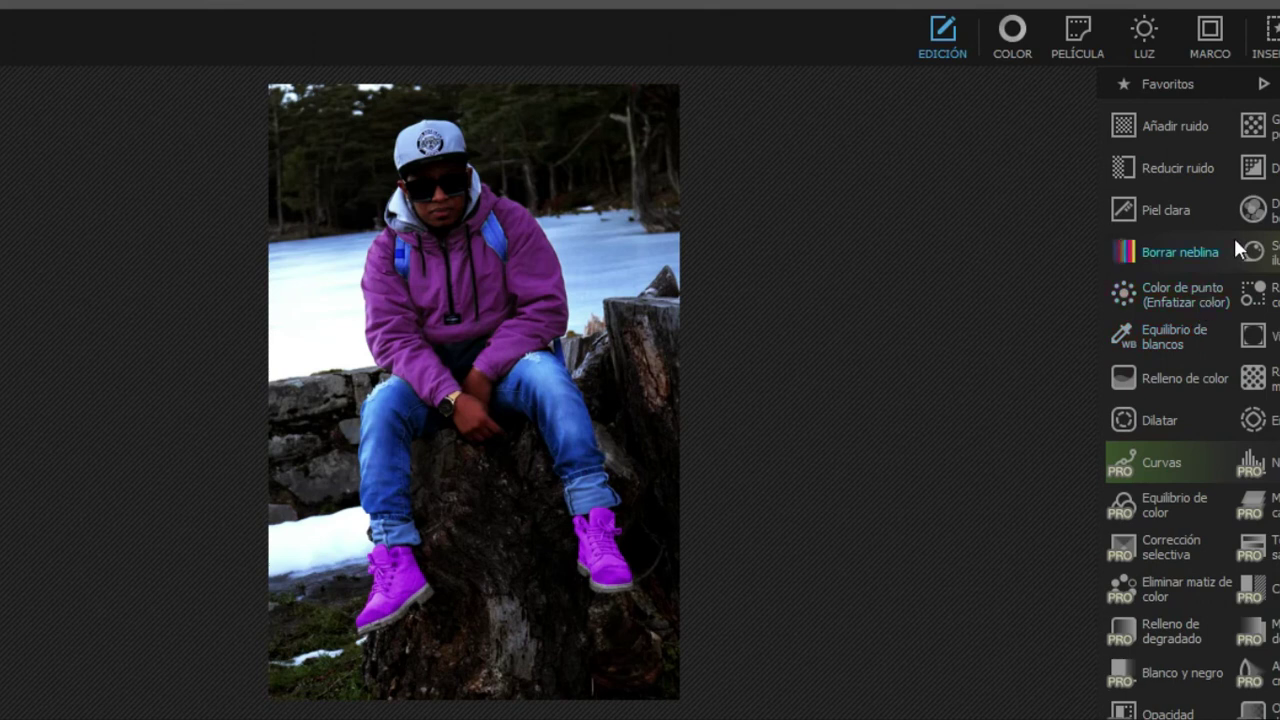
scroll(1247, 245, up, 1)
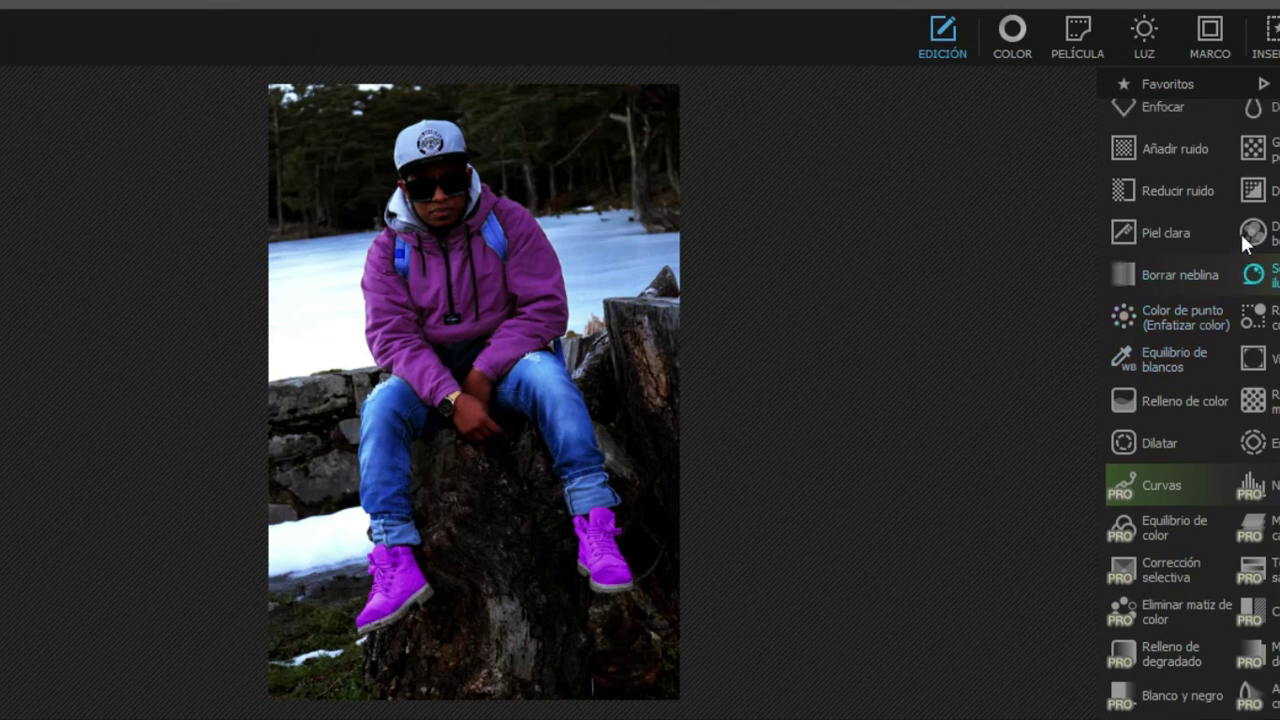
click(1176, 147)
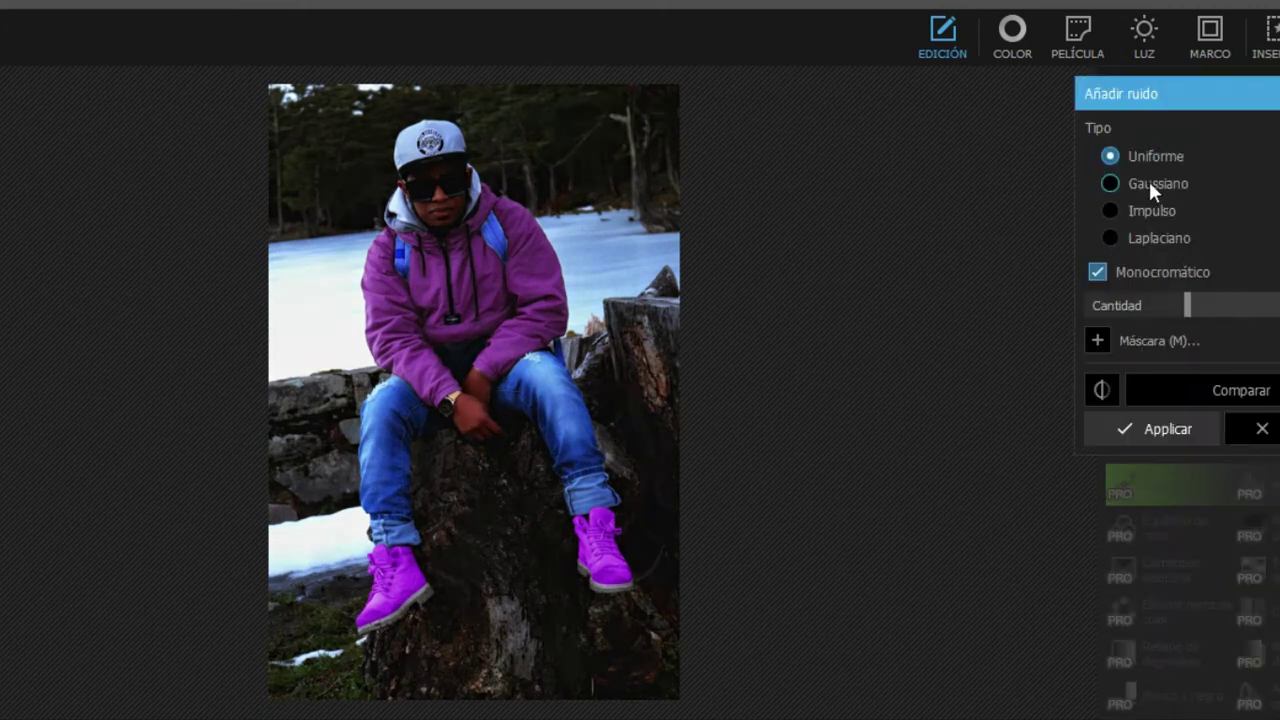
drag(1188, 305, 1262, 306)
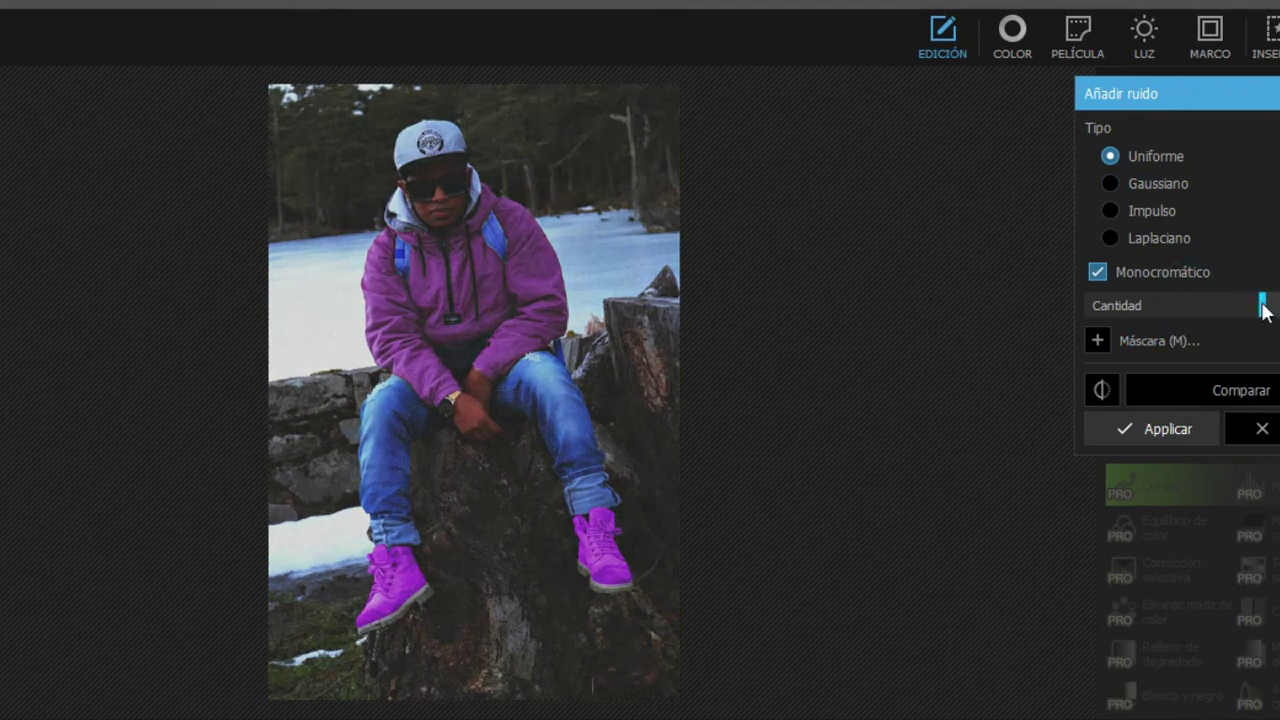
drag(1262, 306, 1215, 302)
click(1214, 304)
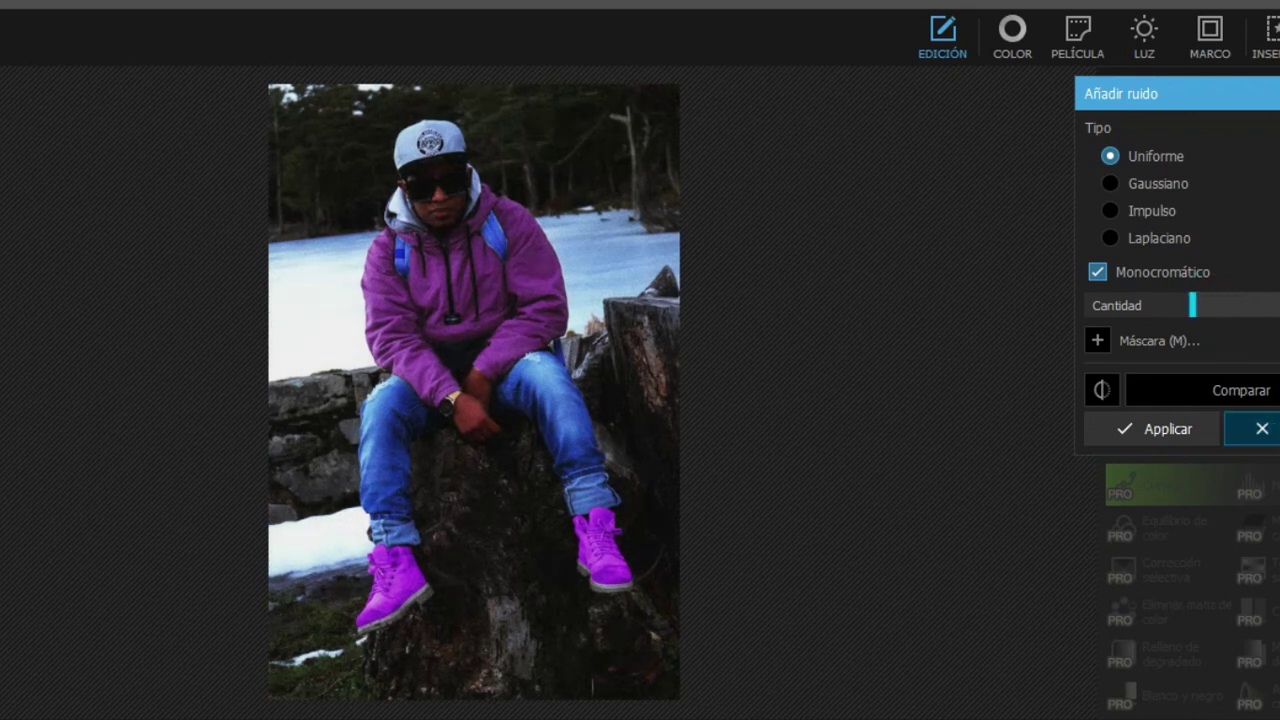
click(1262, 428)
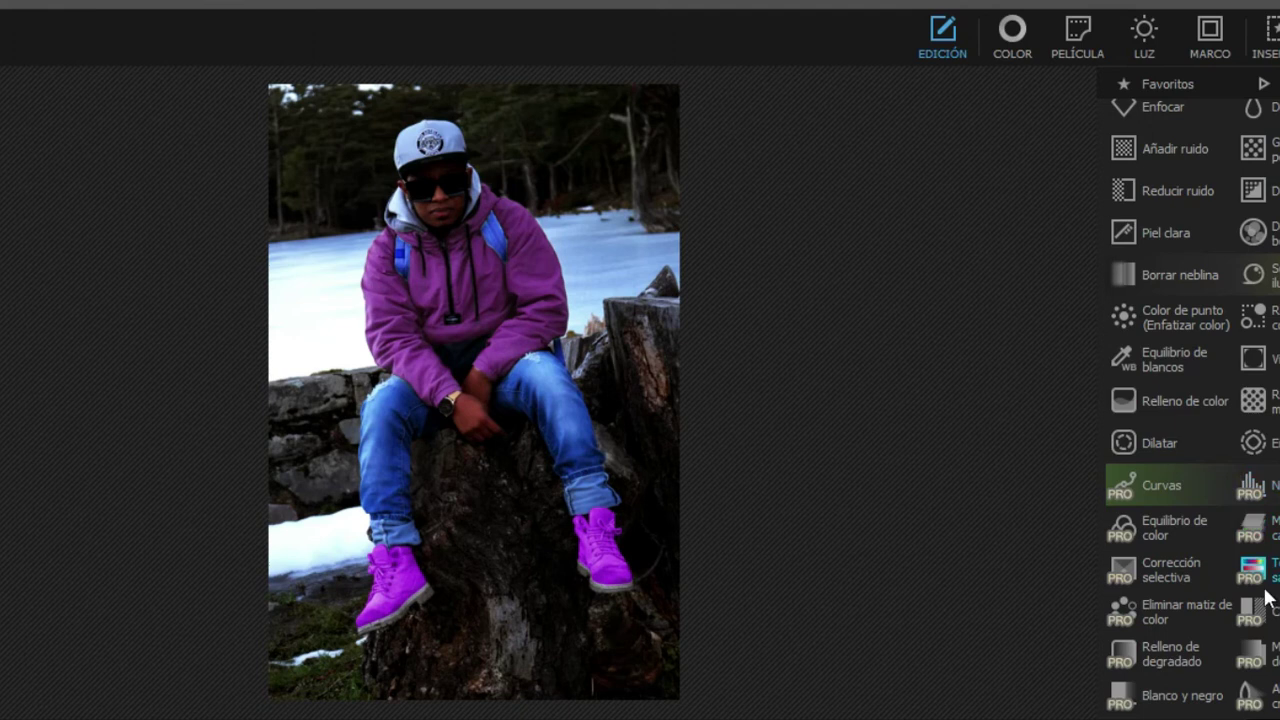
scroll(1274, 418, up, 1)
scroll(1274, 418, up, 2)
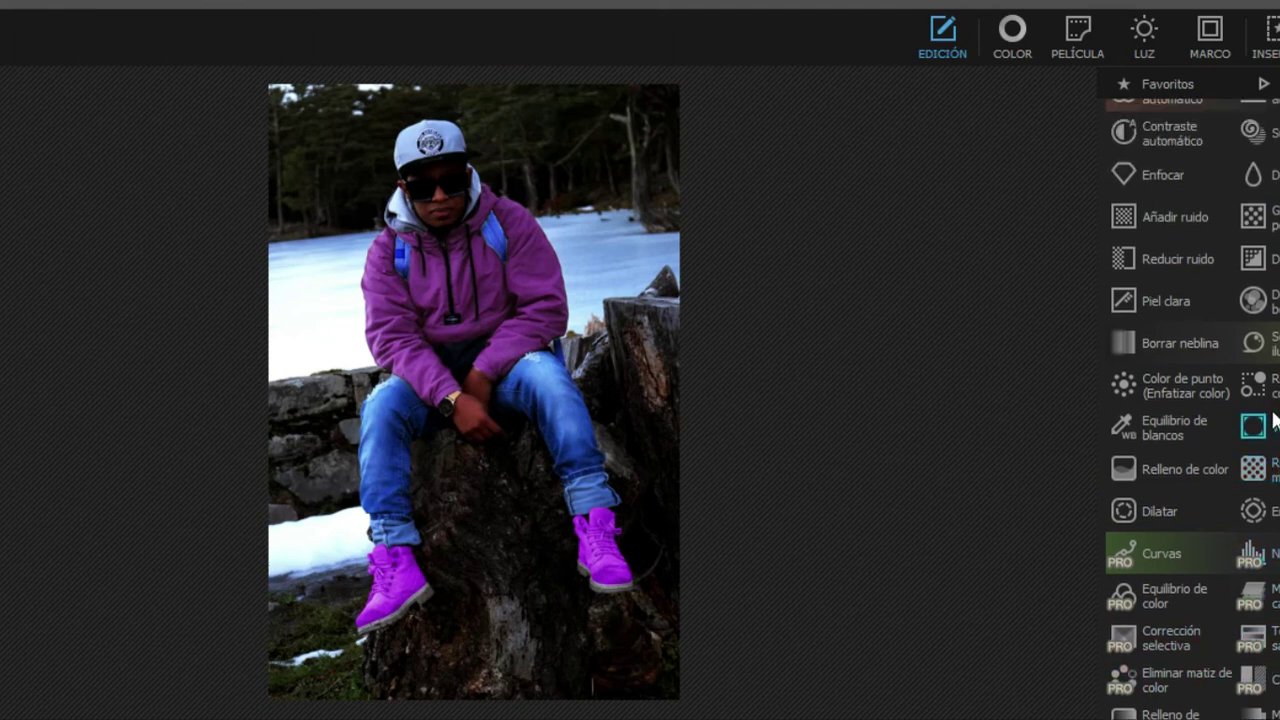
scroll(1274, 418, up, 1)
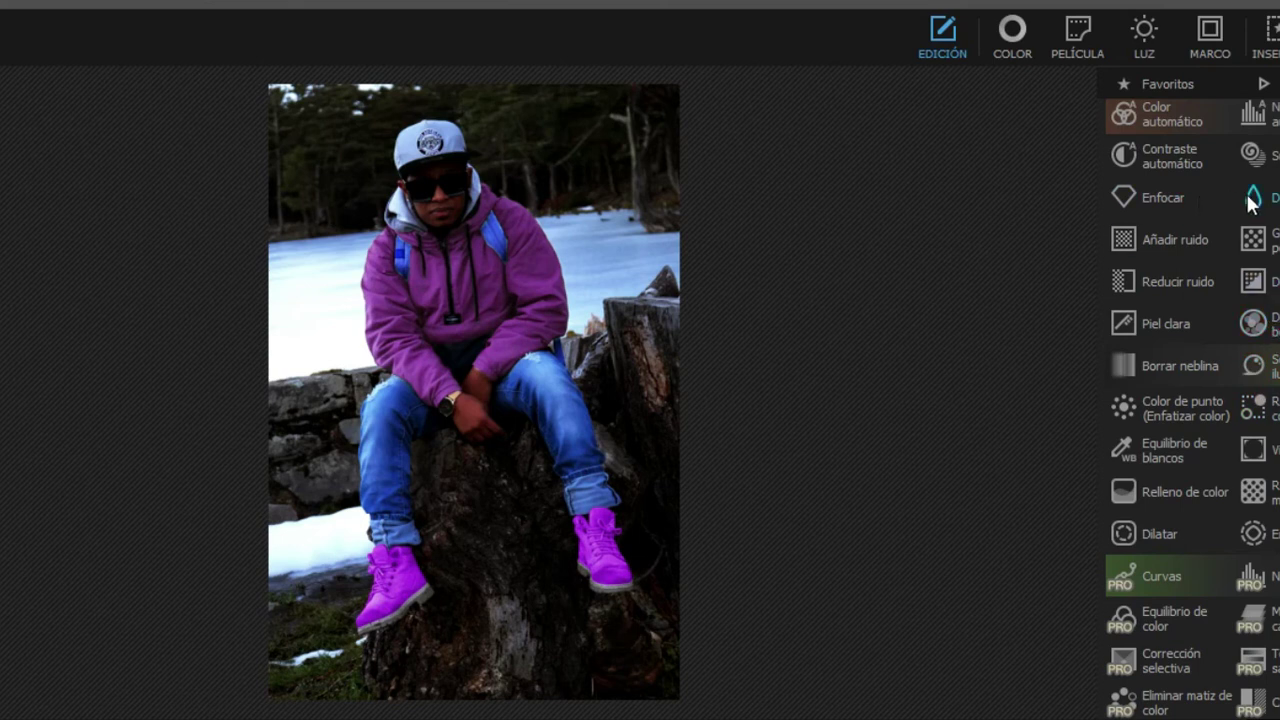
scroll(1251, 203, up, 1)
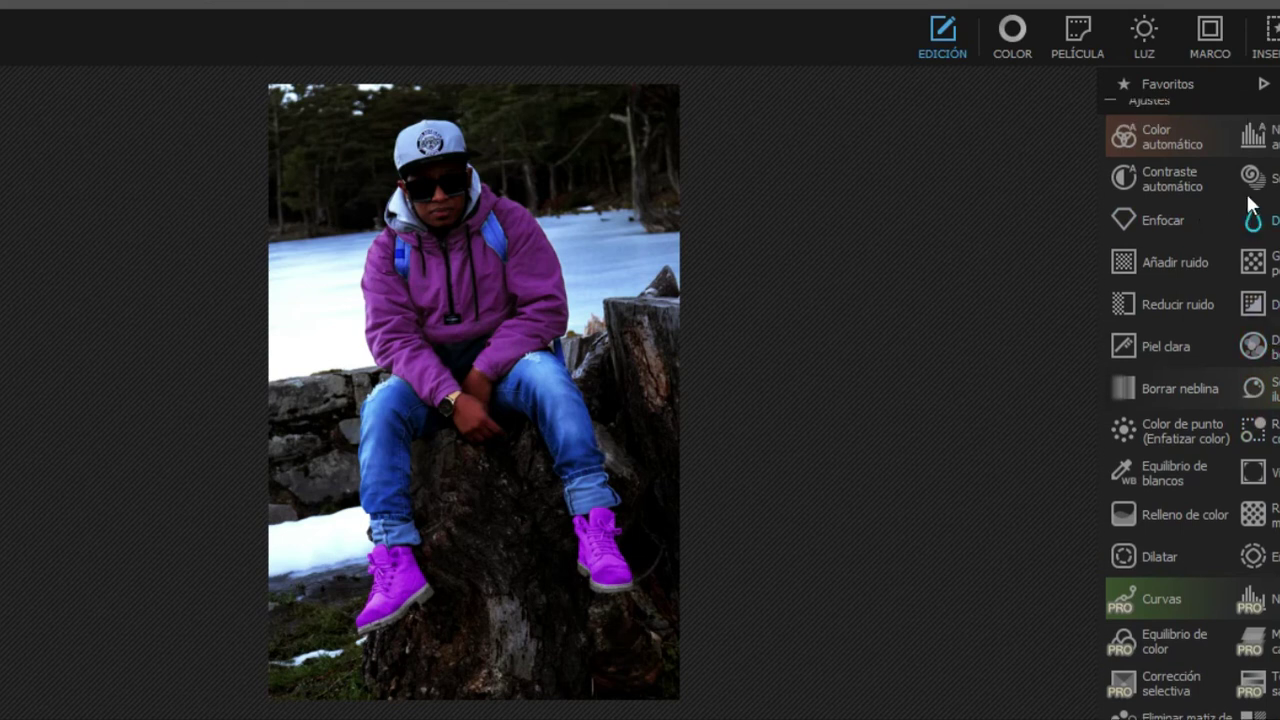
click(1251, 135)
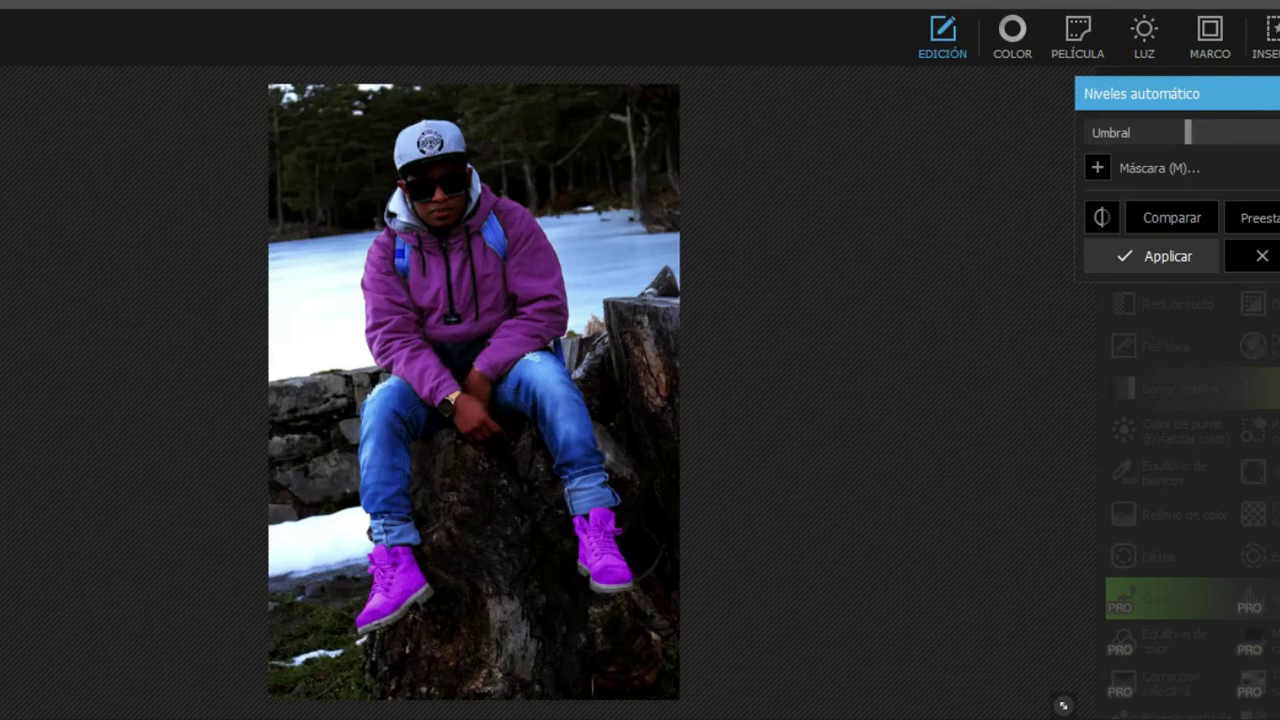
drag(1190, 130, 1242, 126)
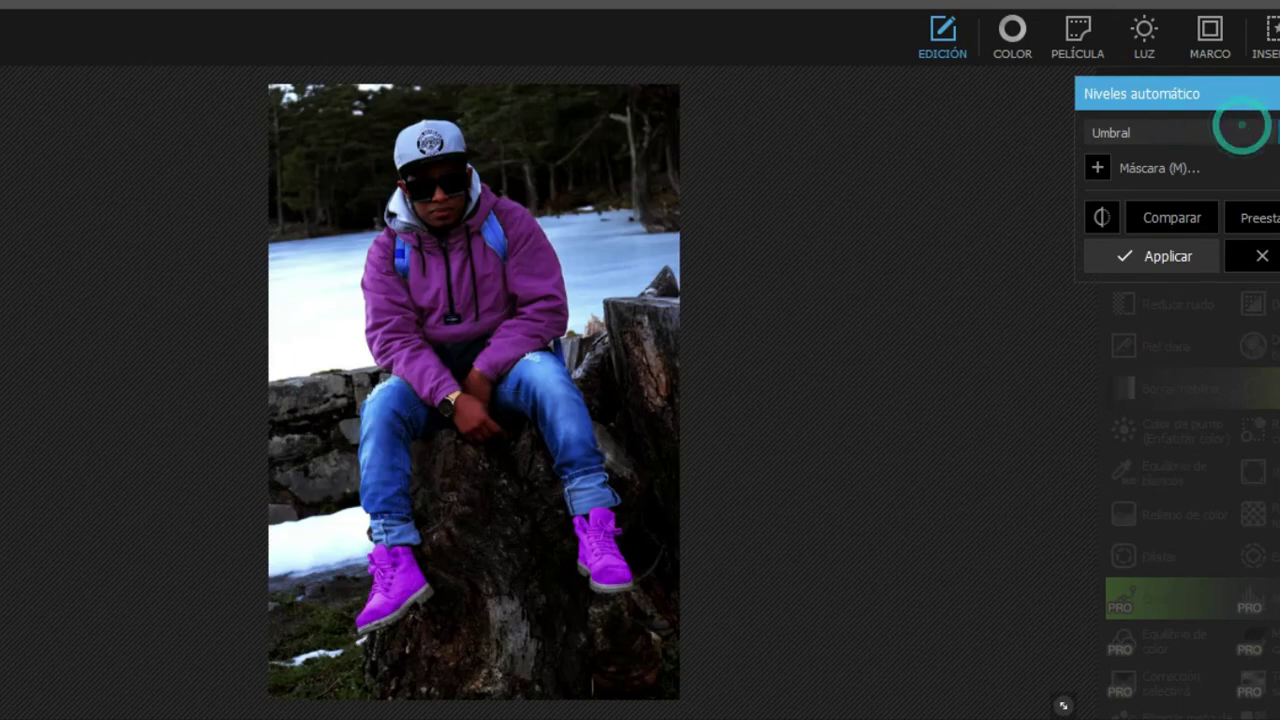
drag(1242, 126, 1018, 155)
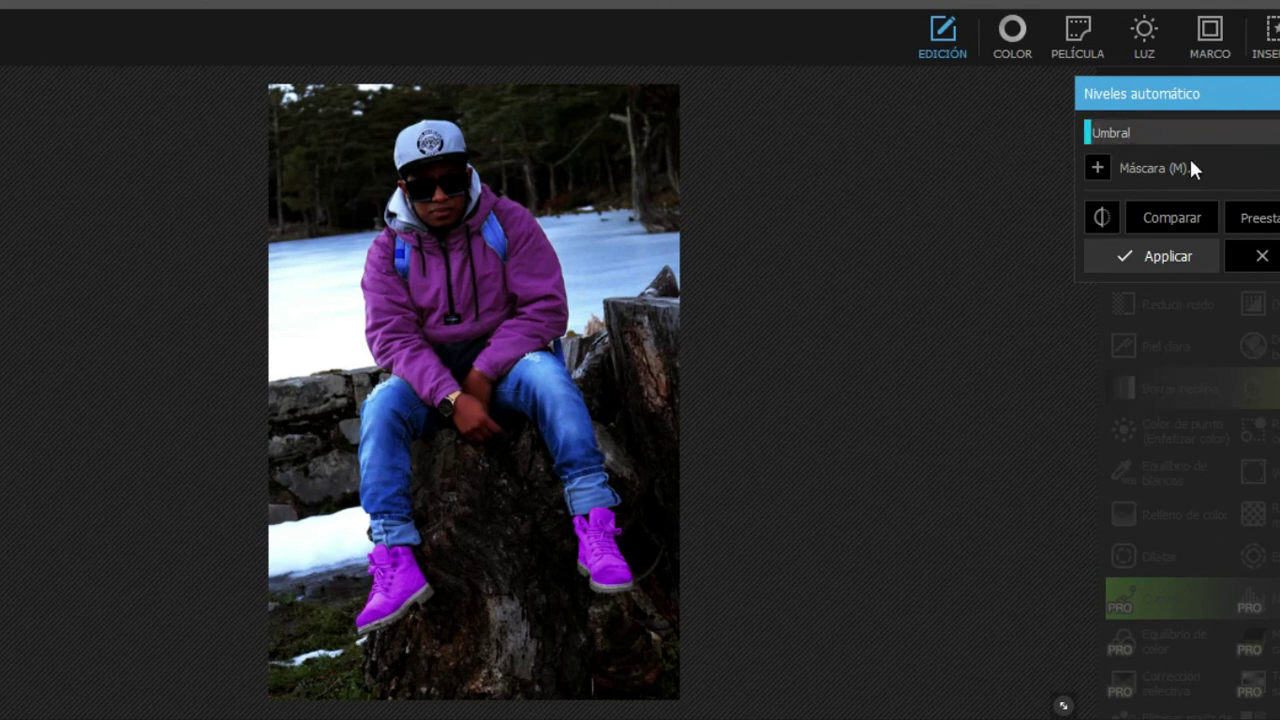
click(1262, 260)
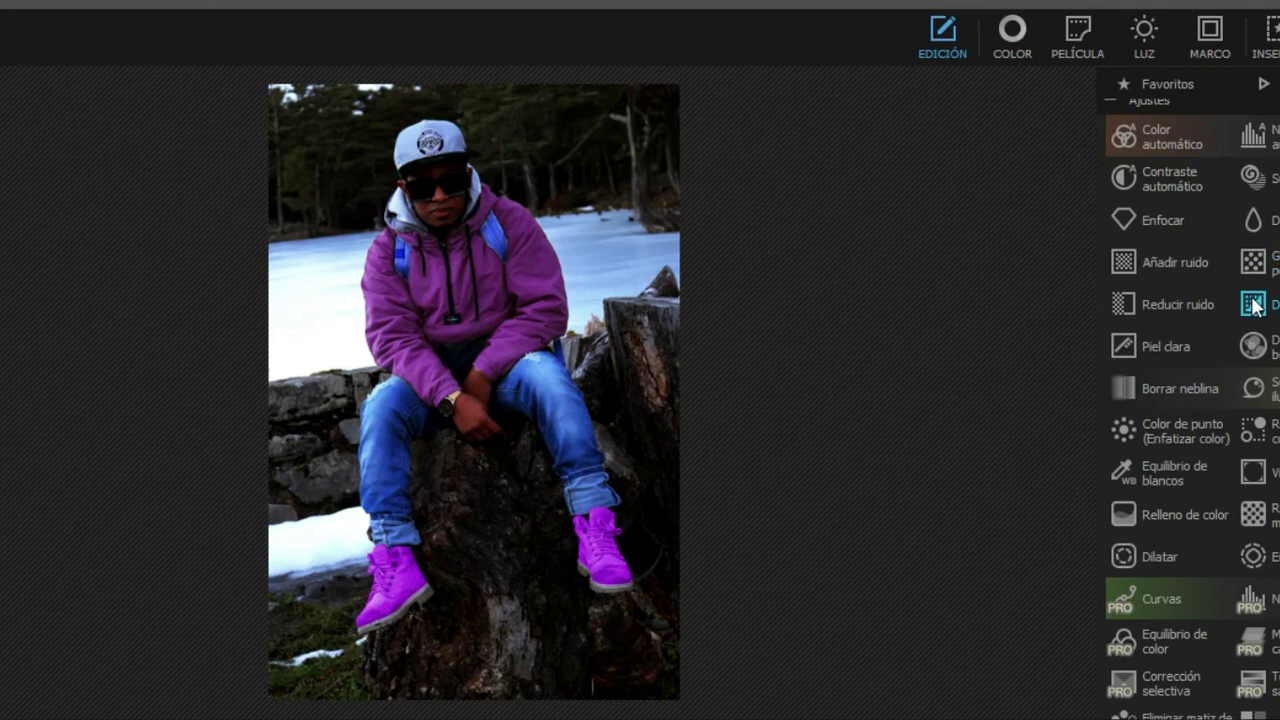
scroll(1220, 260, up, 1)
scroll(1225, 255, up, 1)
scroll(1230, 250, up, 1)
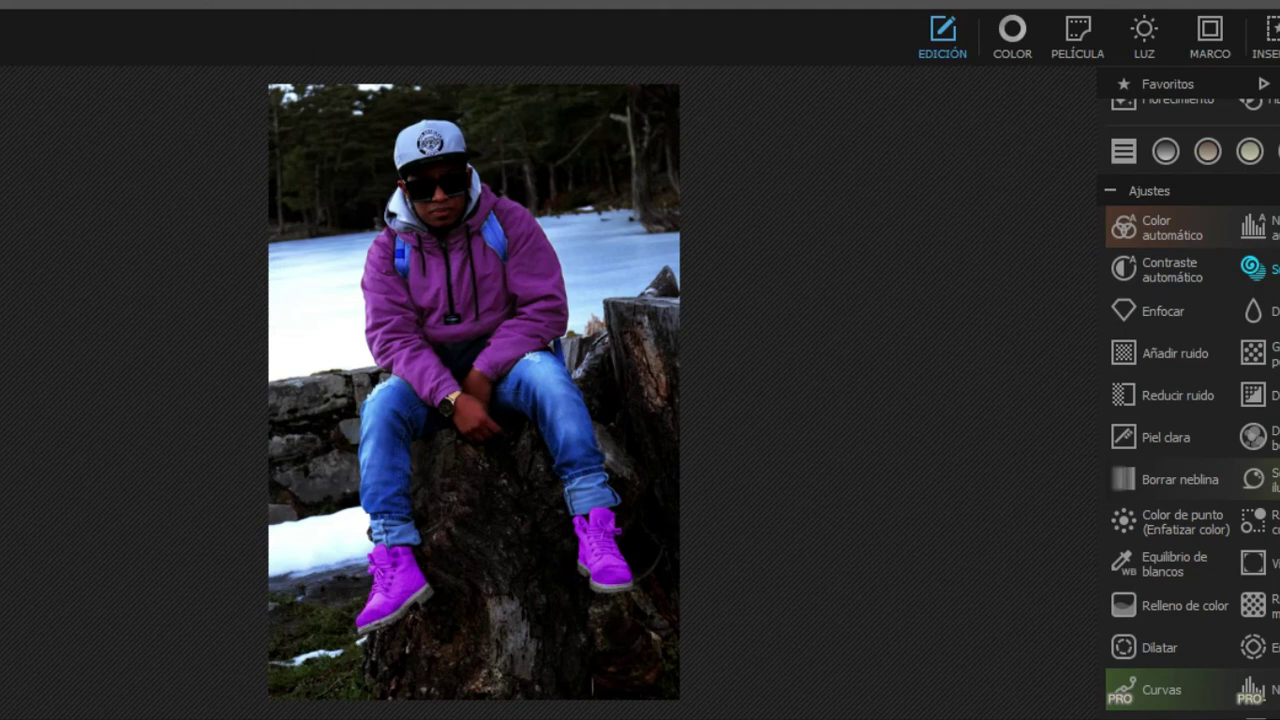
click(1252, 267)
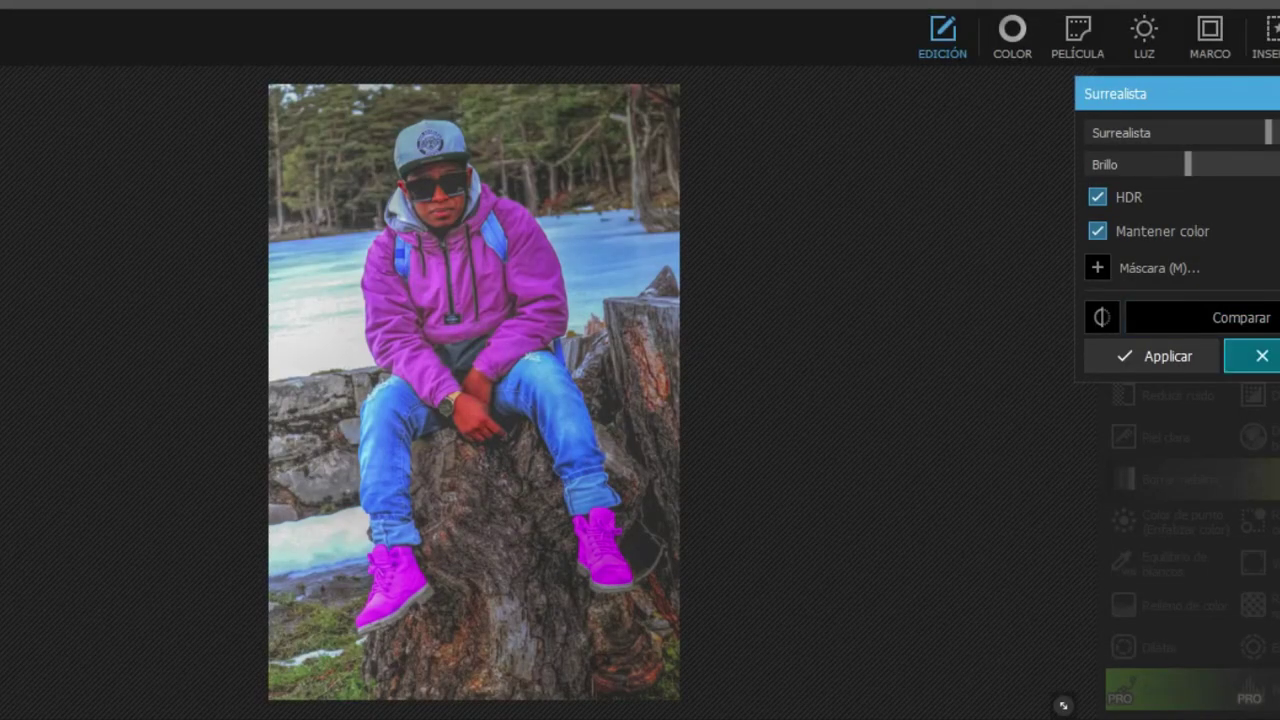
click(1262, 356)
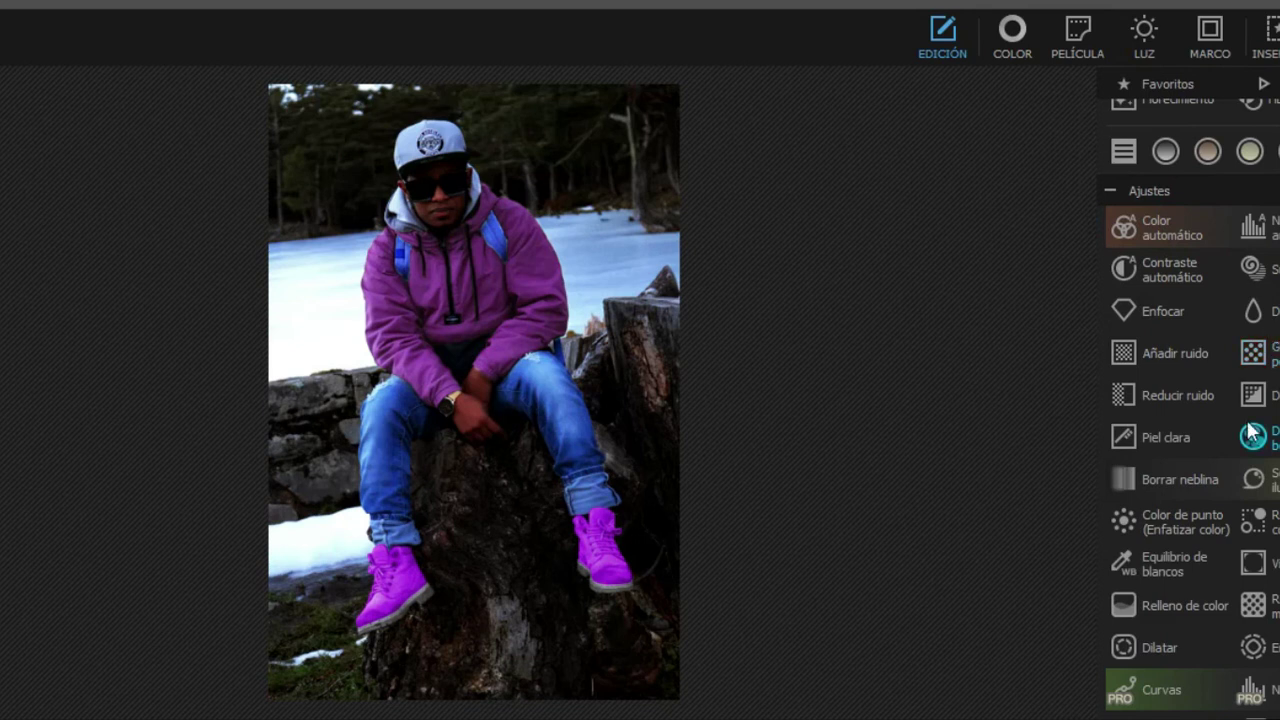
click(1186, 276)
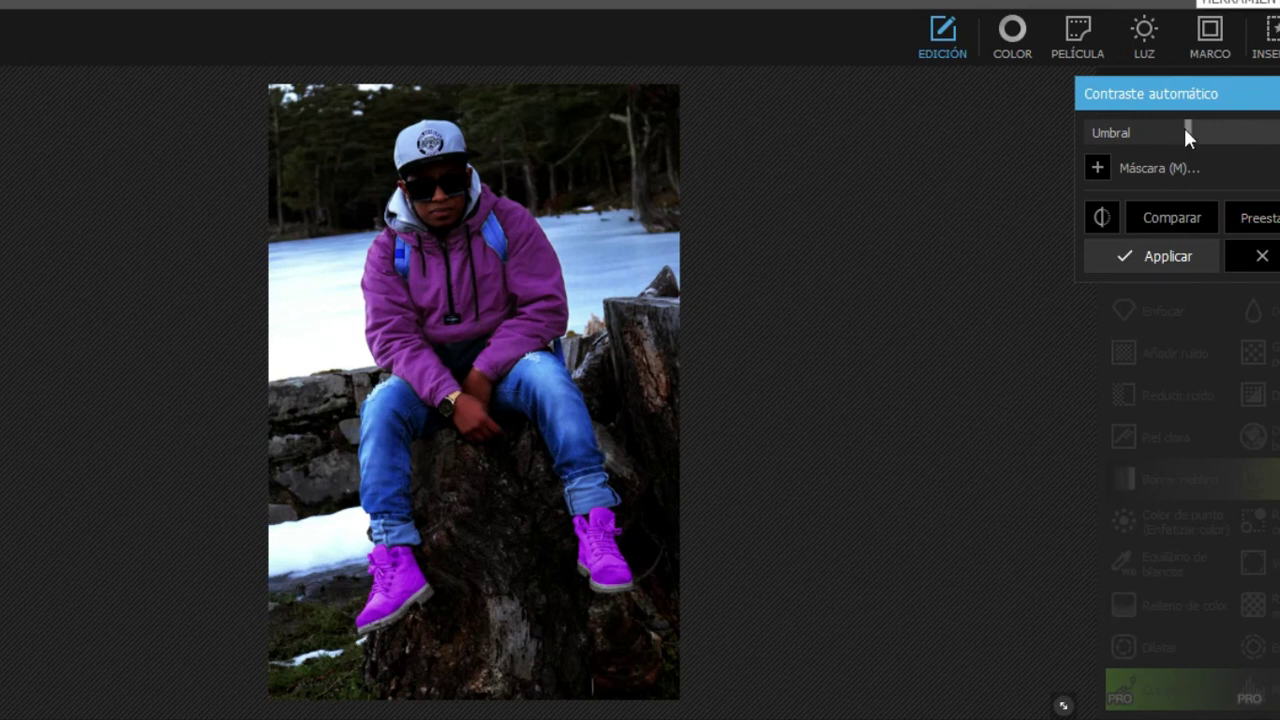
drag(1189, 132, 1278, 132)
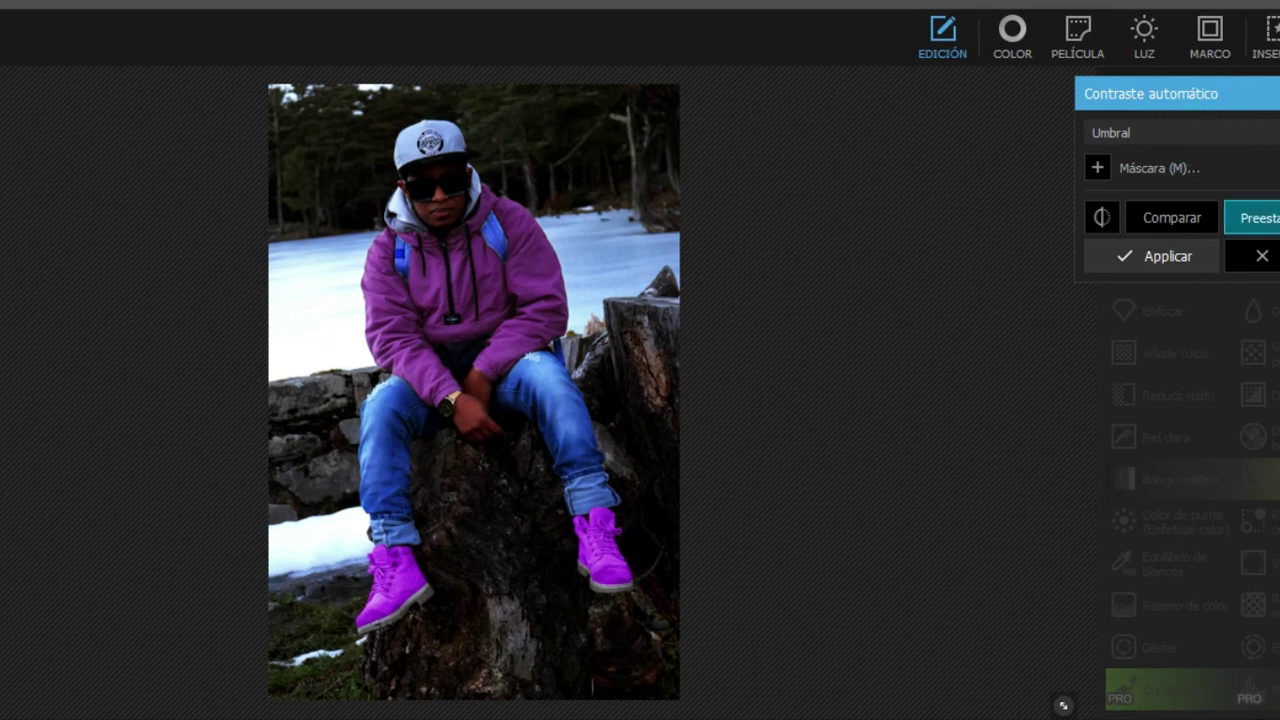
click(1262, 256)
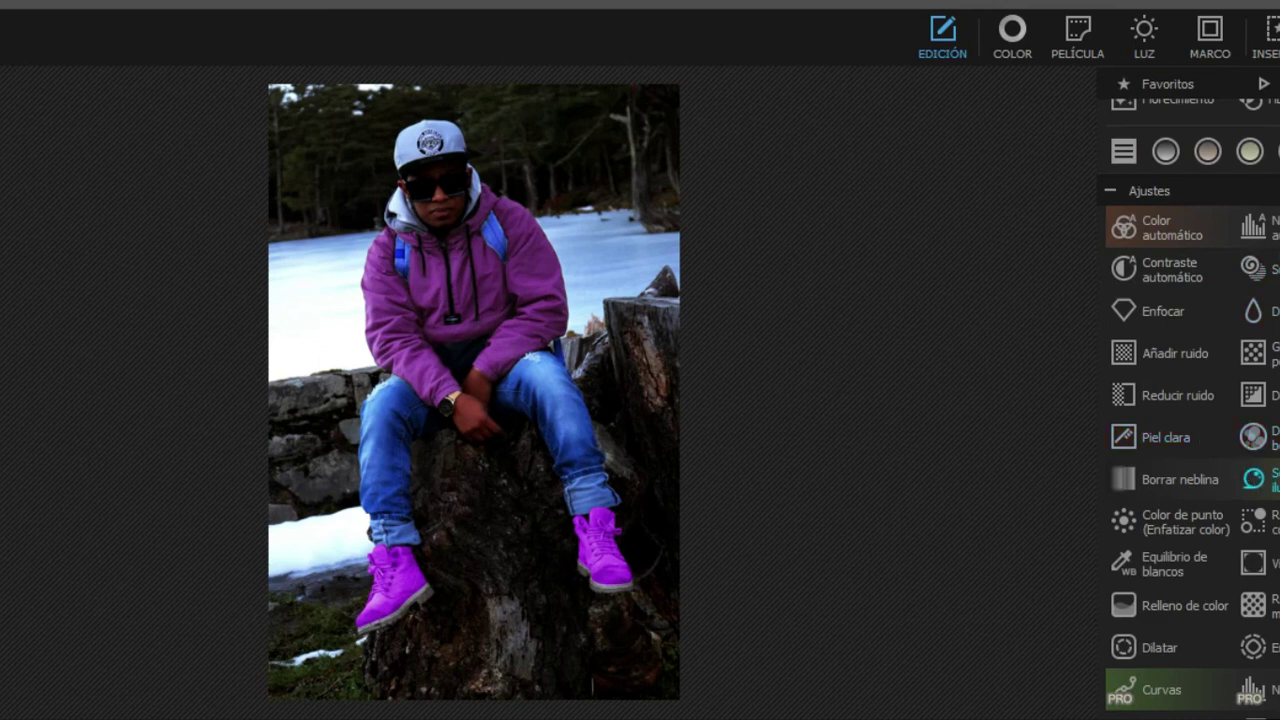
click(1253, 479)
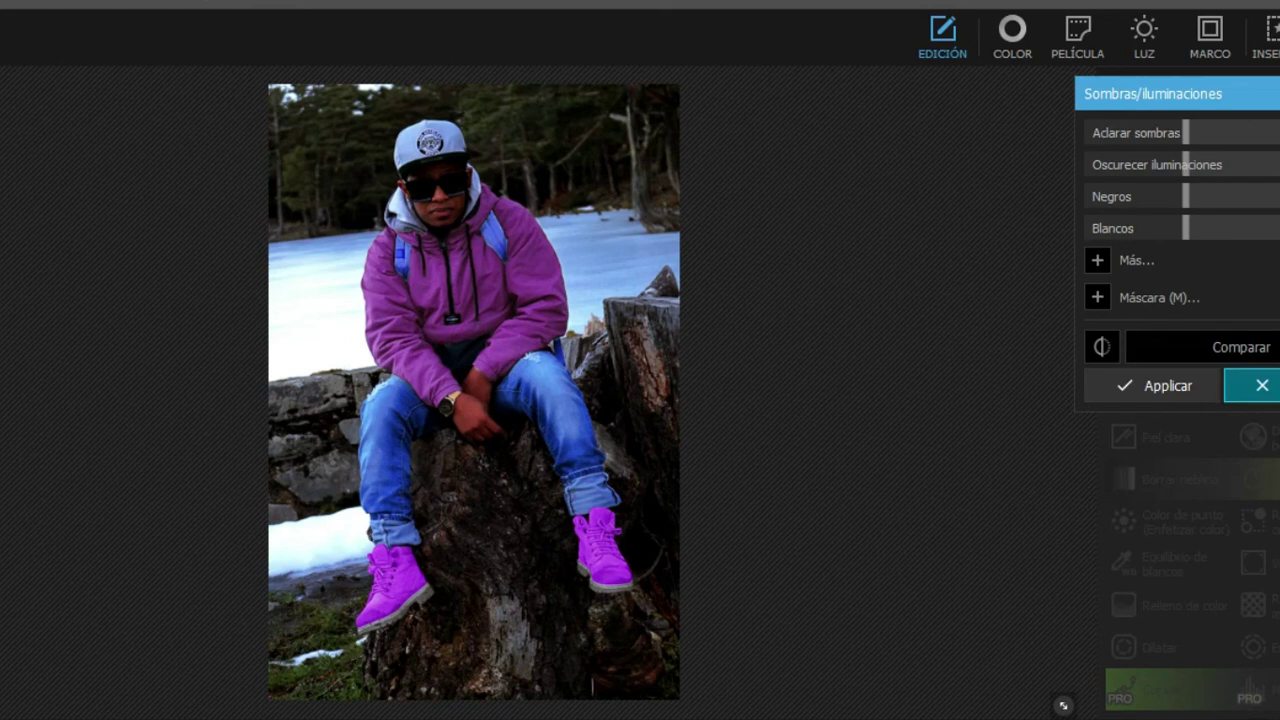
click(1262, 385)
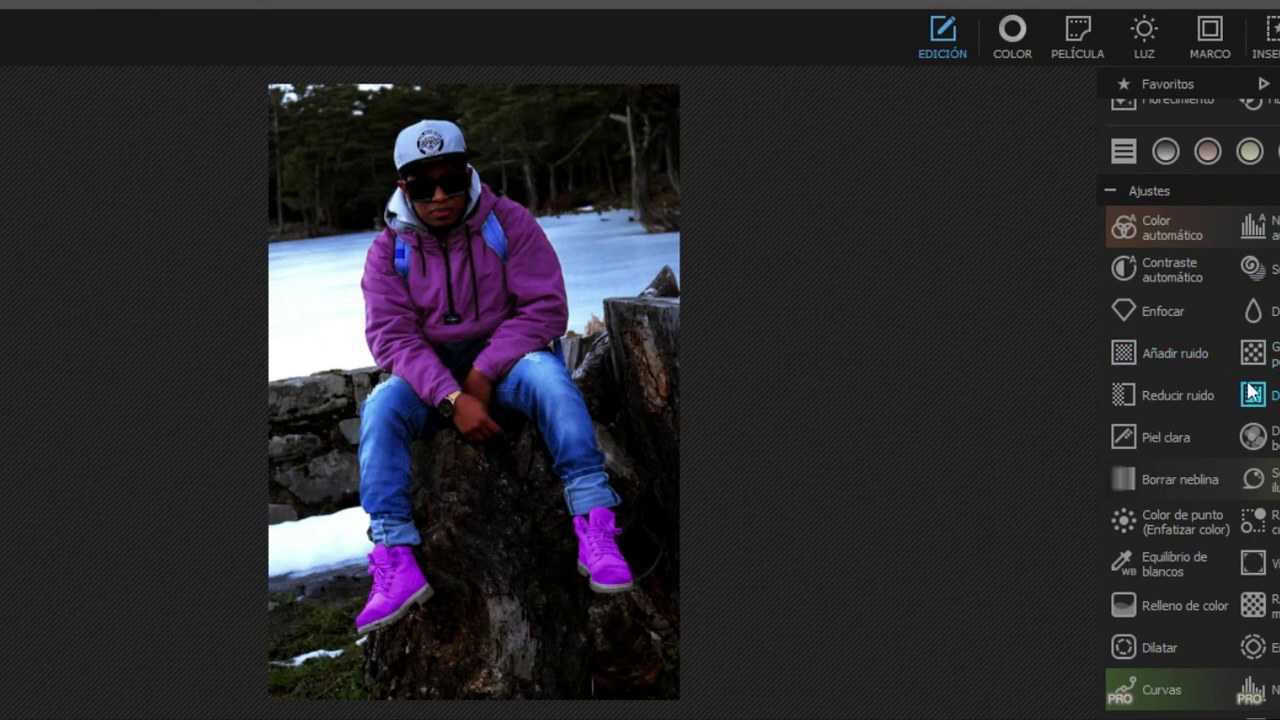
scroll(1252, 438, down, 1)
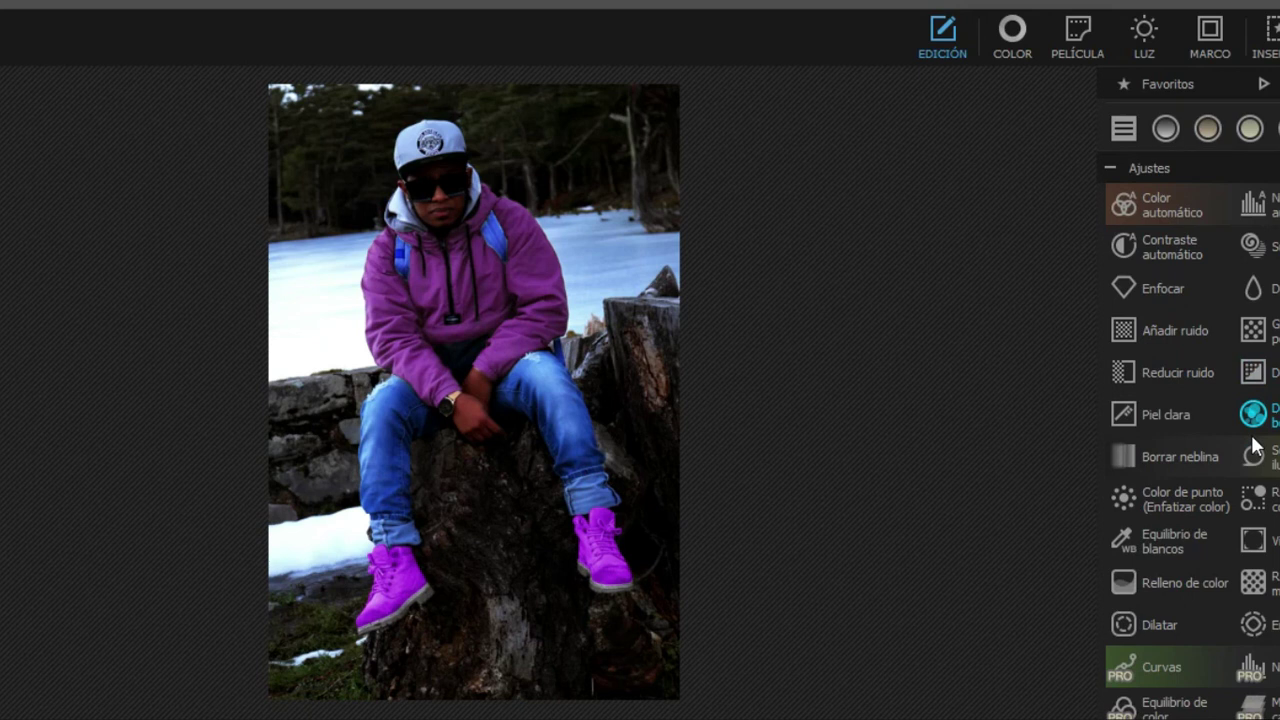
scroll(1252, 443, down, 2)
scroll(1250, 455, down, 2)
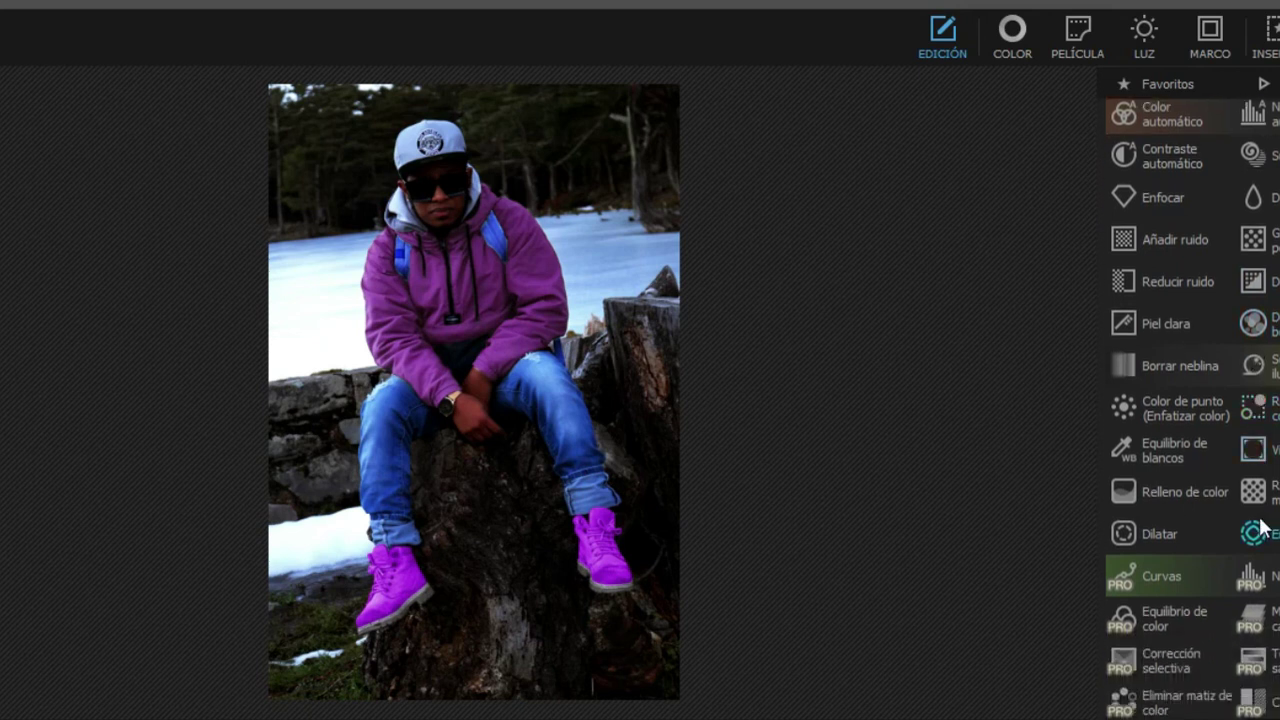